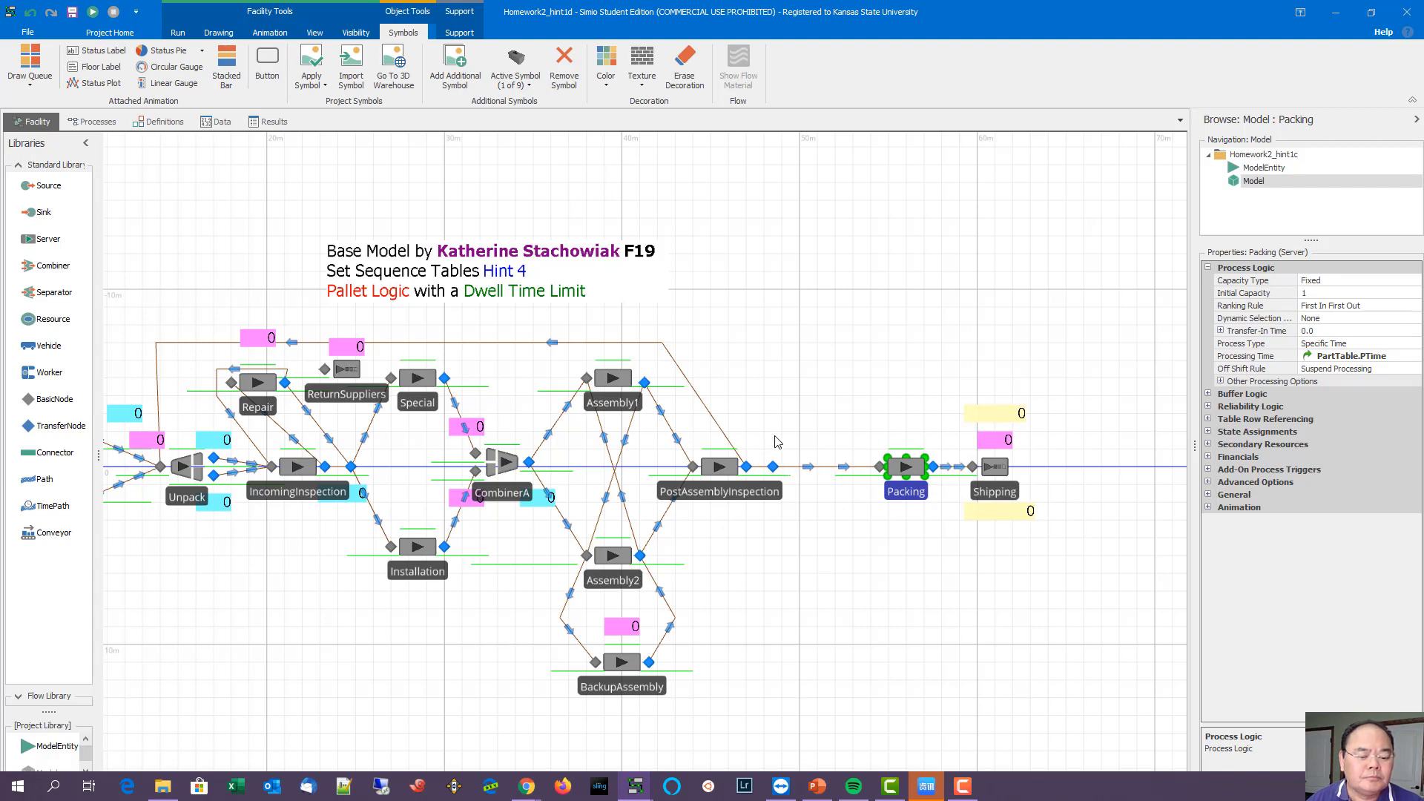
Step: Delete the path that links the transfer node after PostAssemblyInspection to the Packing server
click(817, 471)
click(826, 471)
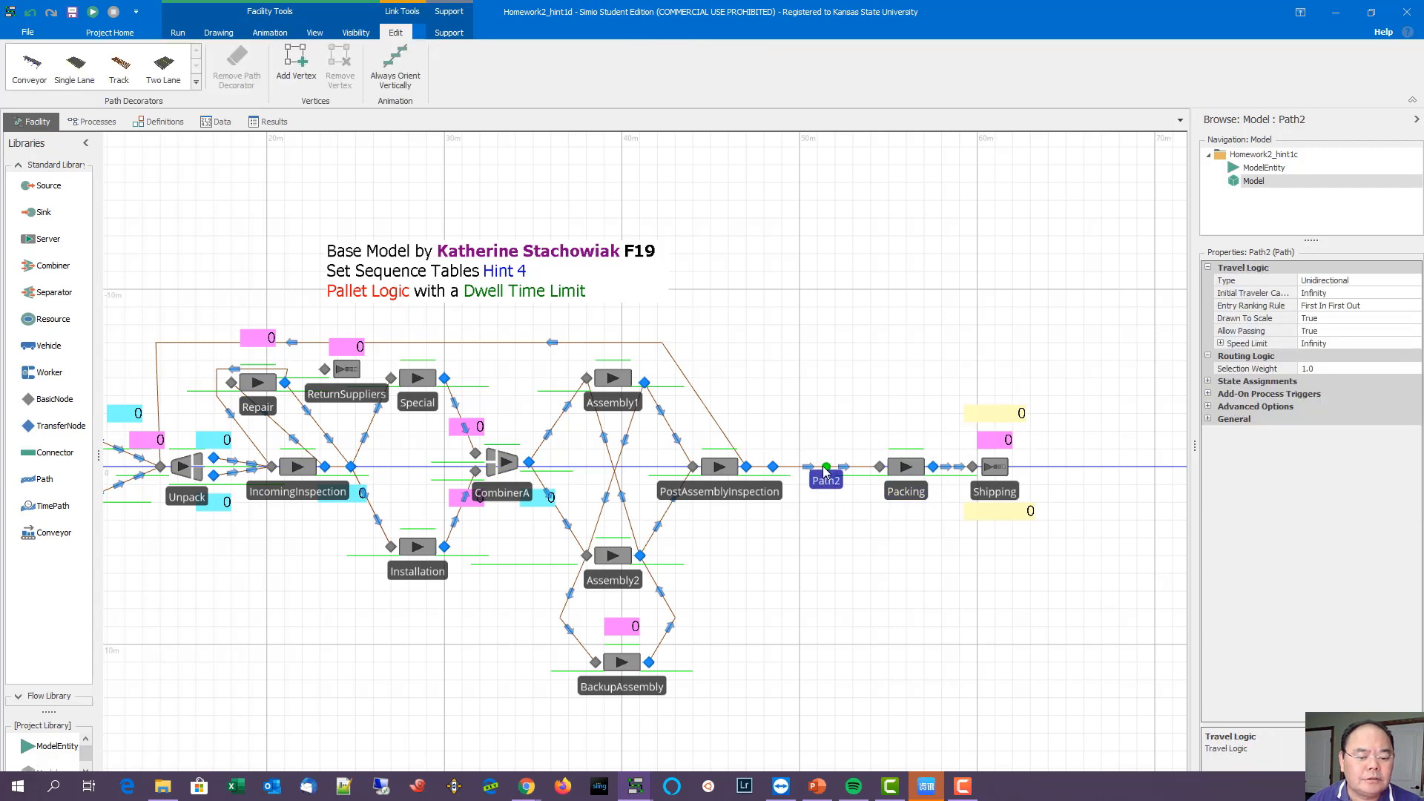
key(Delete)
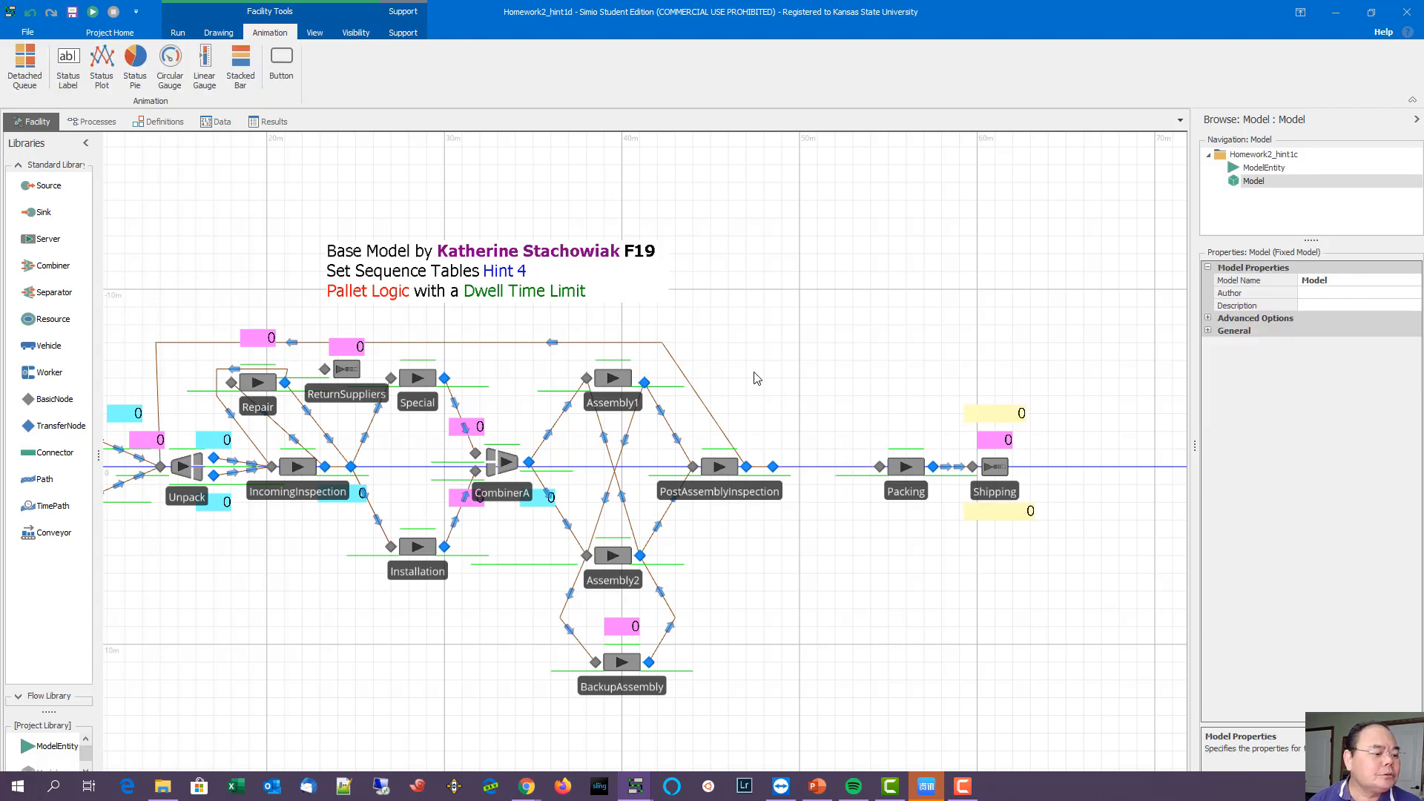
Step: Add a Combiner named Palletizer above the gap between PostAssemblyInspection and Packing
click(63, 265)
click(826, 376)
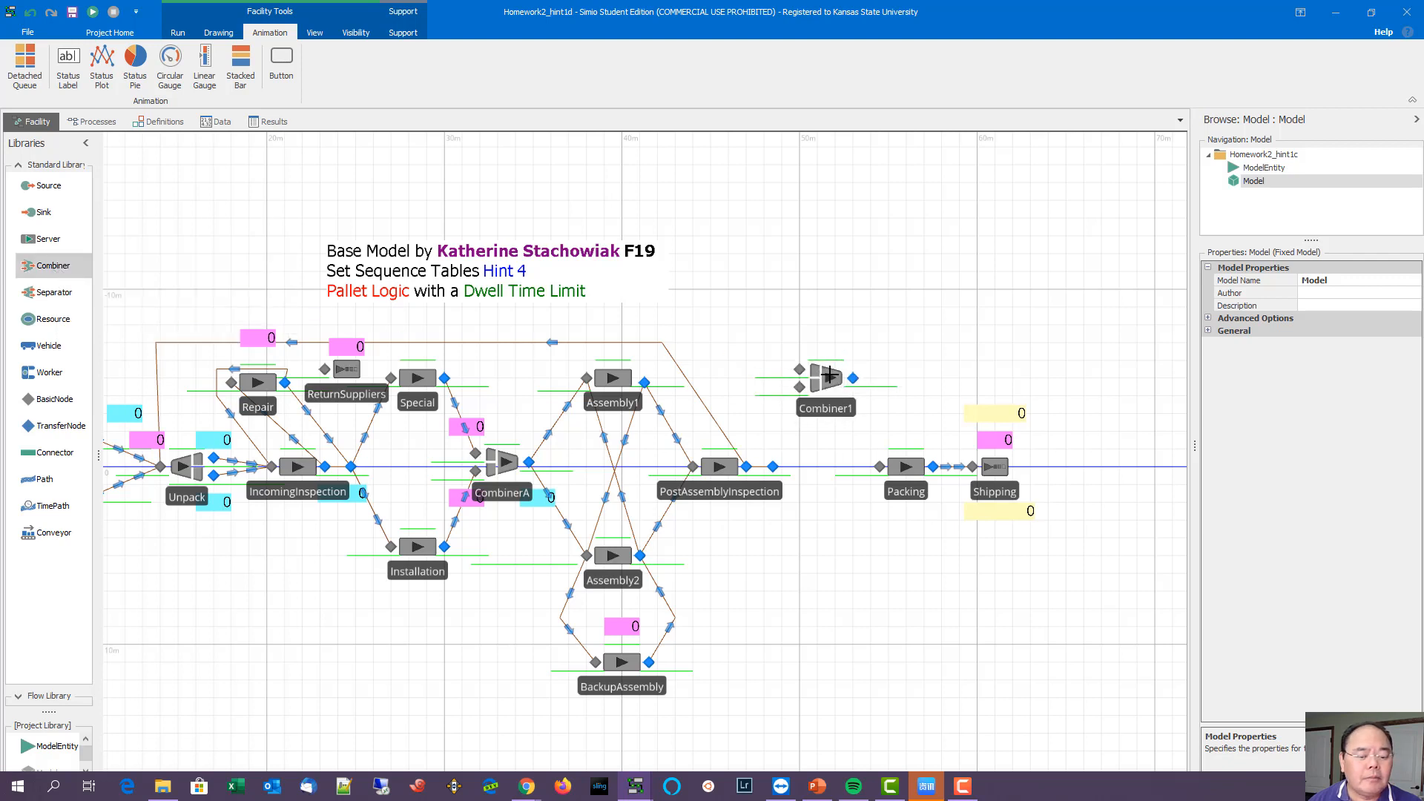
mouse_move(828, 380)
mouse_down()
mouse_move(797, 384)
mouse_move(795, 370)
mouse_move(814, 382)
mouse_up()
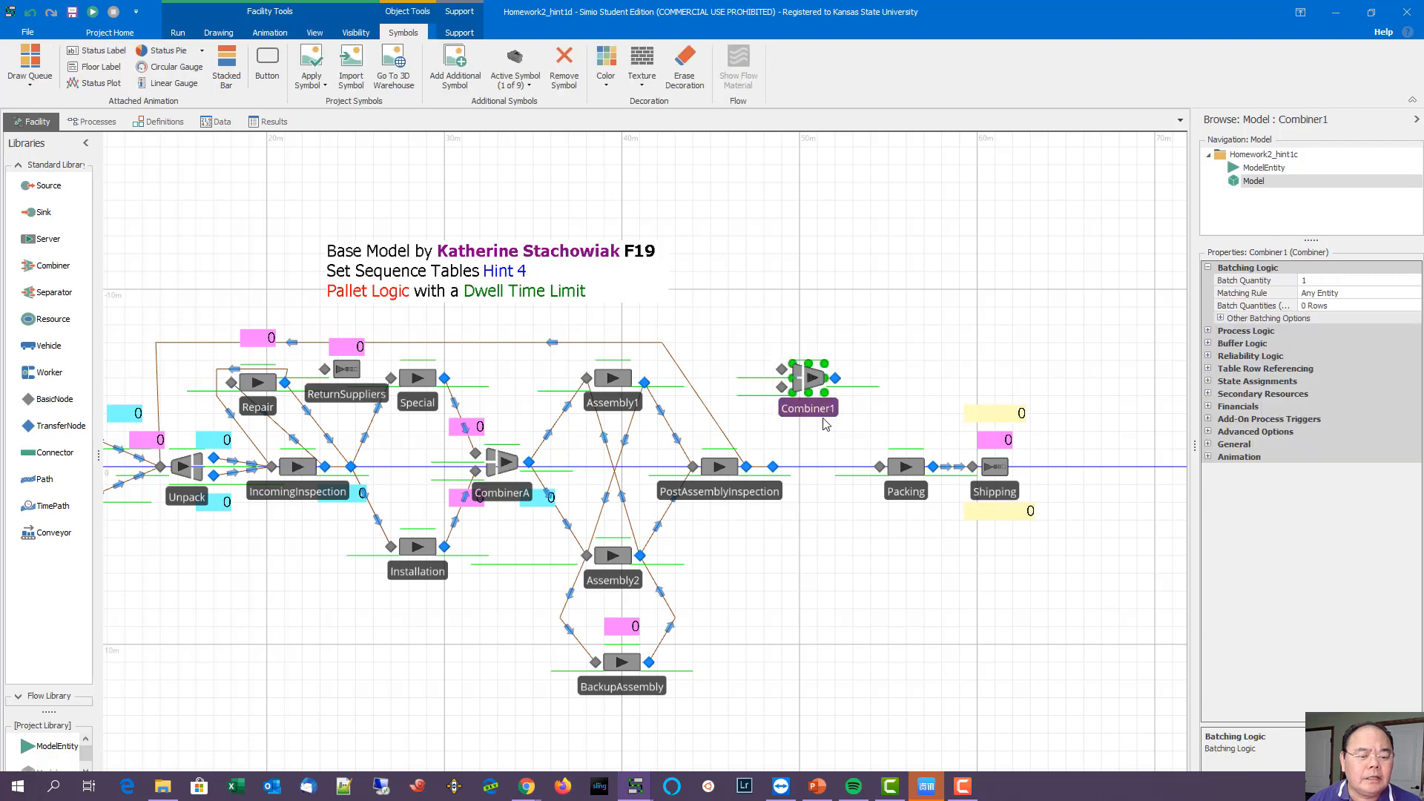
double_click(812, 405)
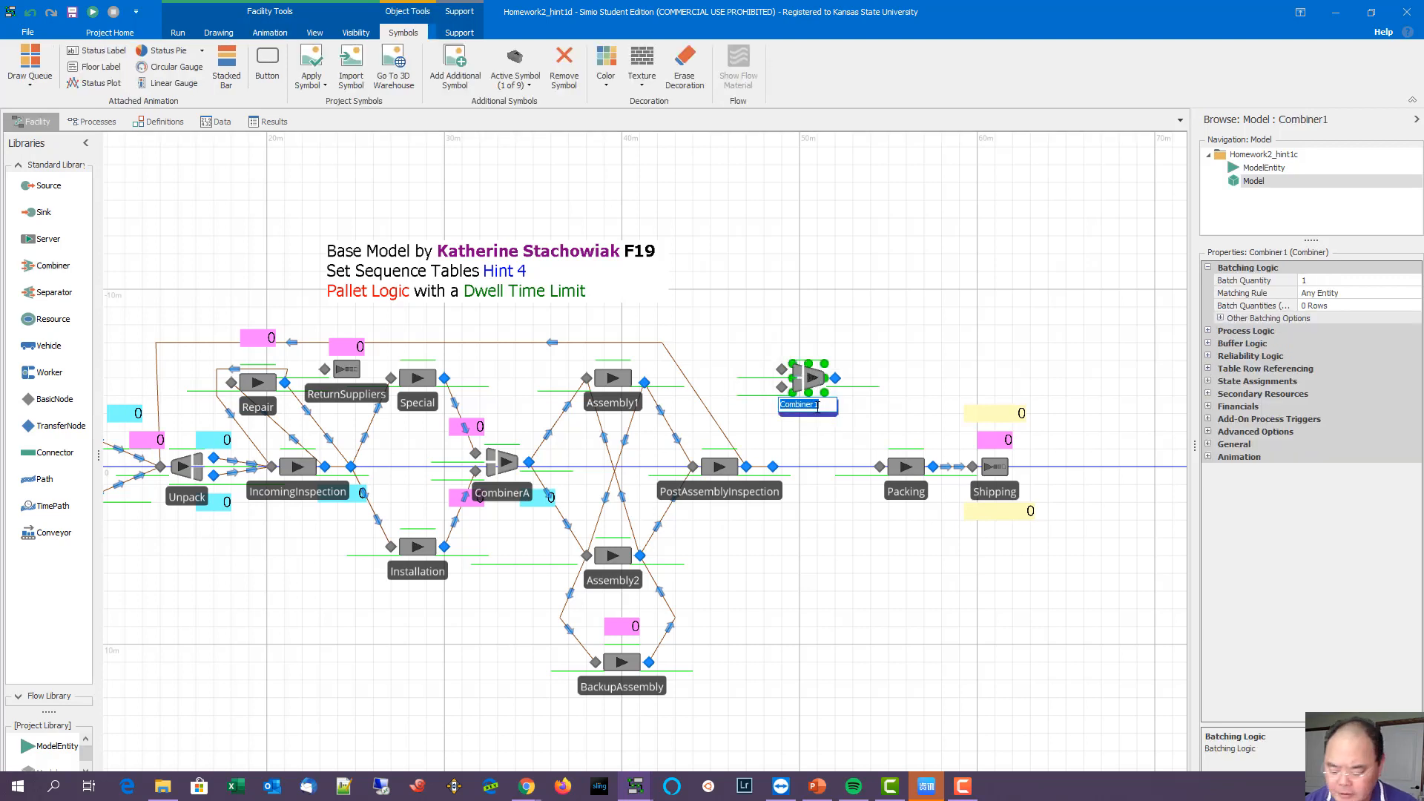
text(Palle)
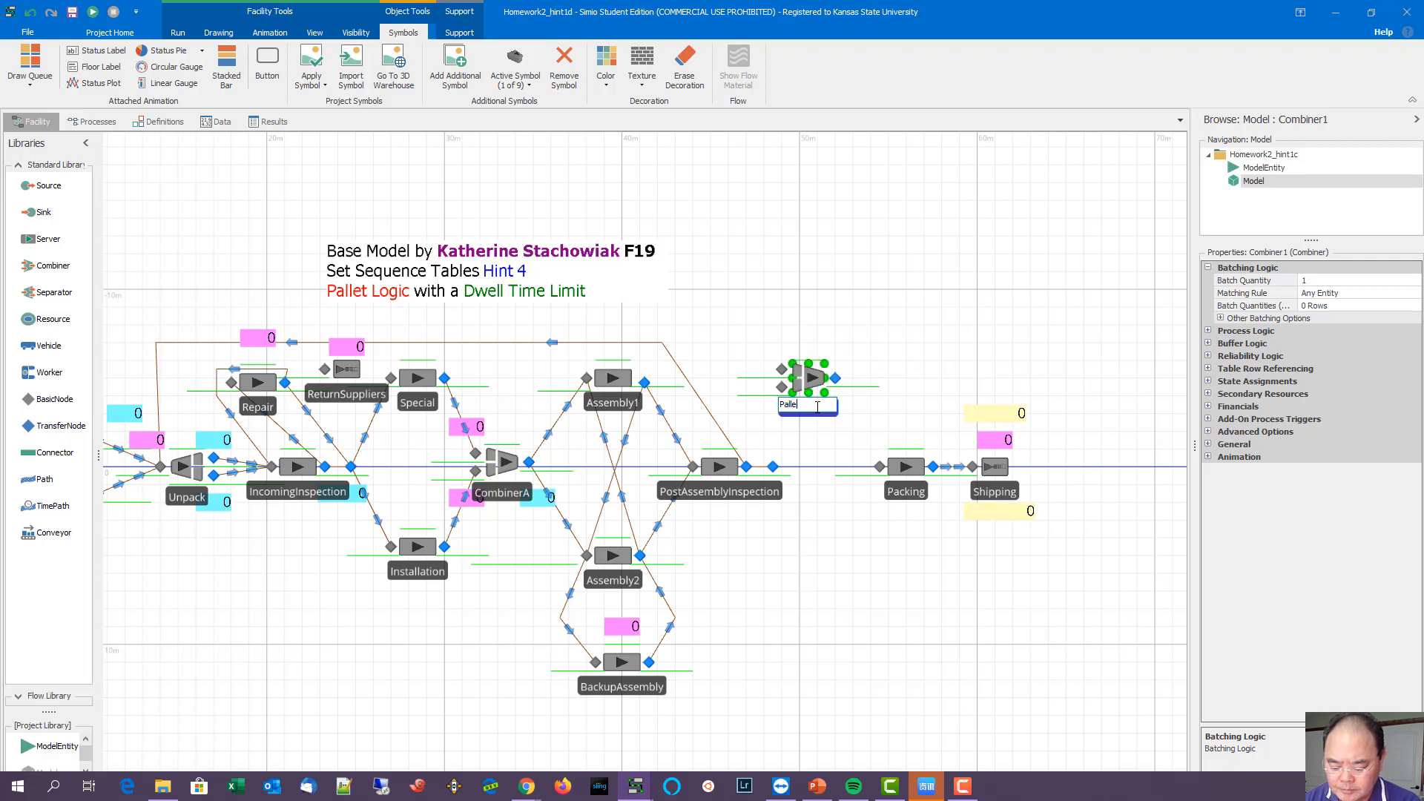
text(tizer)
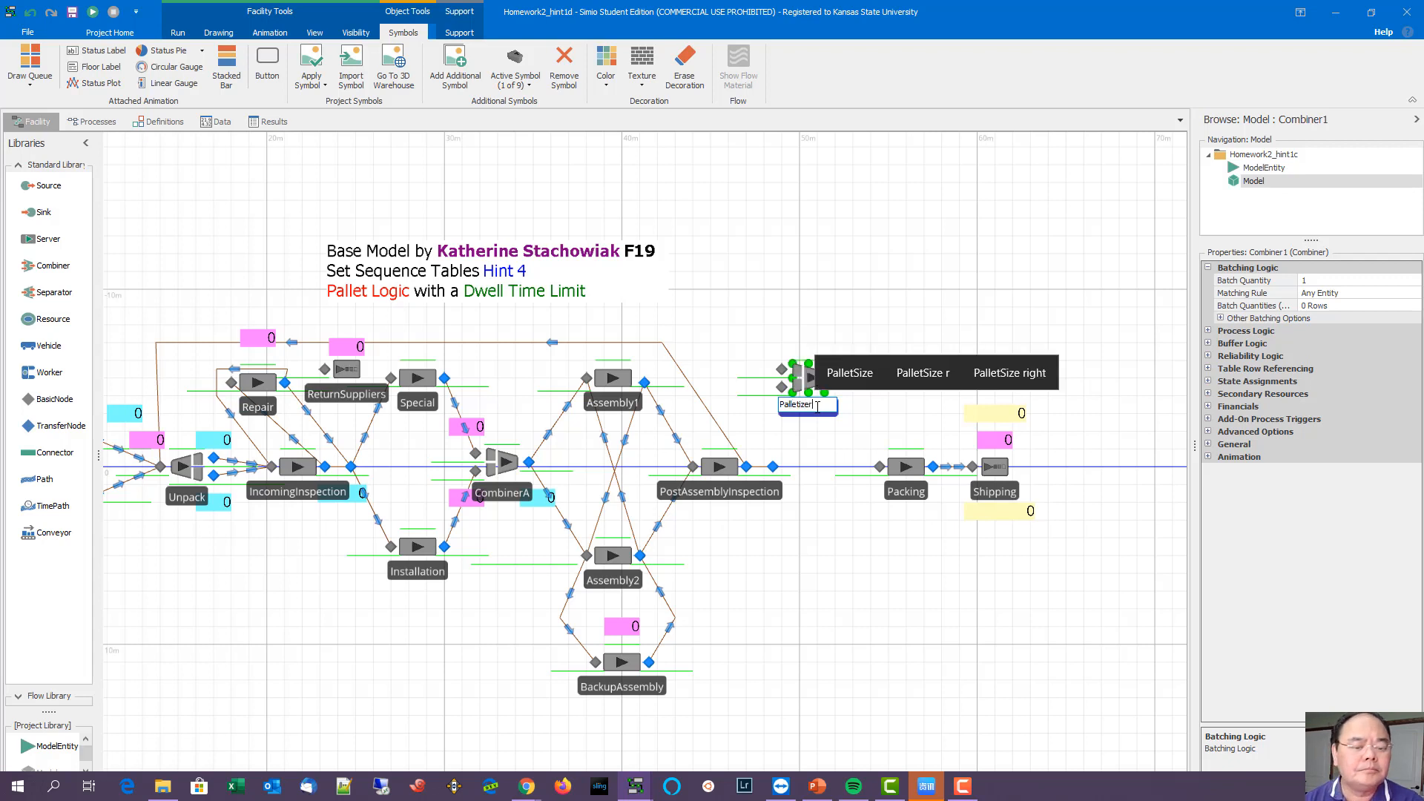
key(Return)
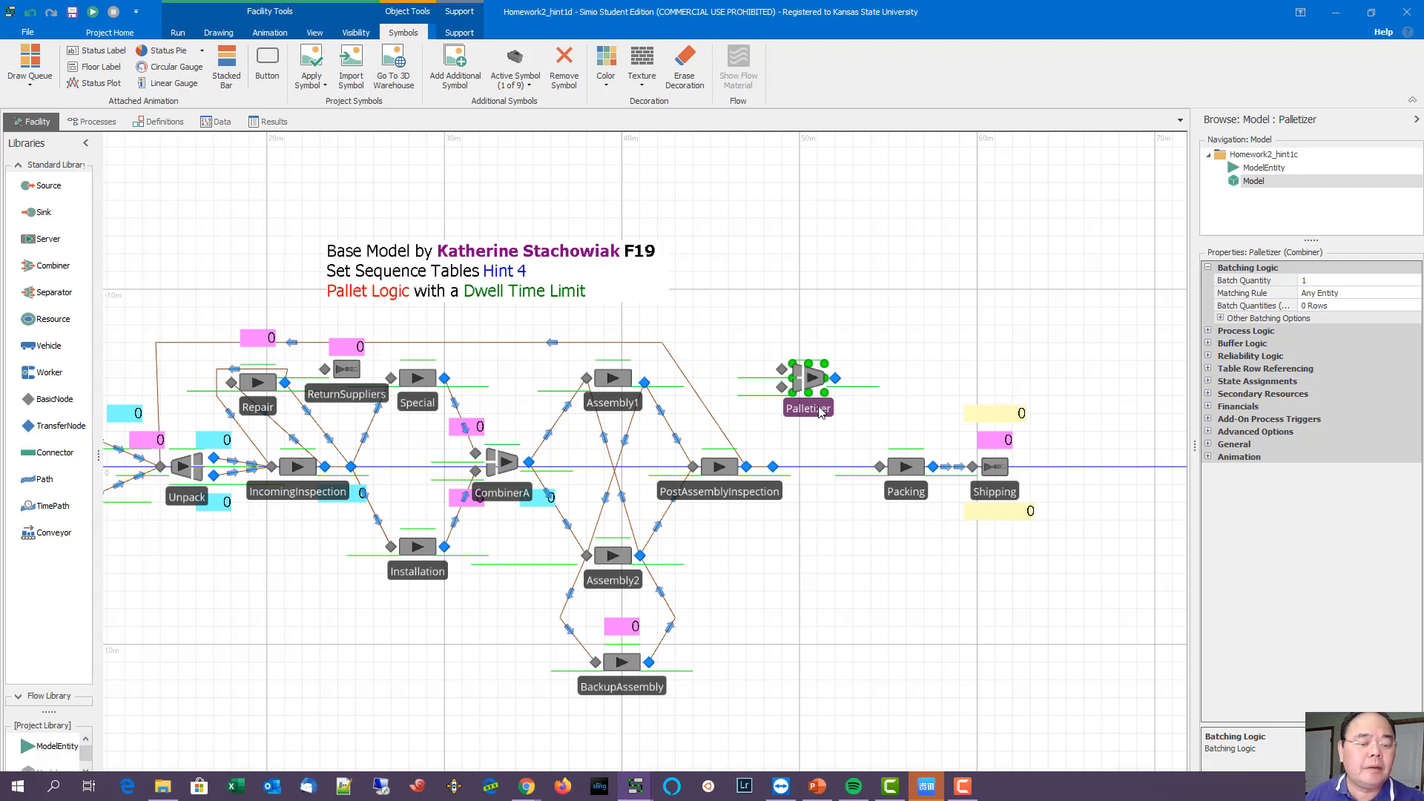
Step: Add a Source named SrcPallets just above and before the Palletizer combiner
drag(49, 185, 753, 326)
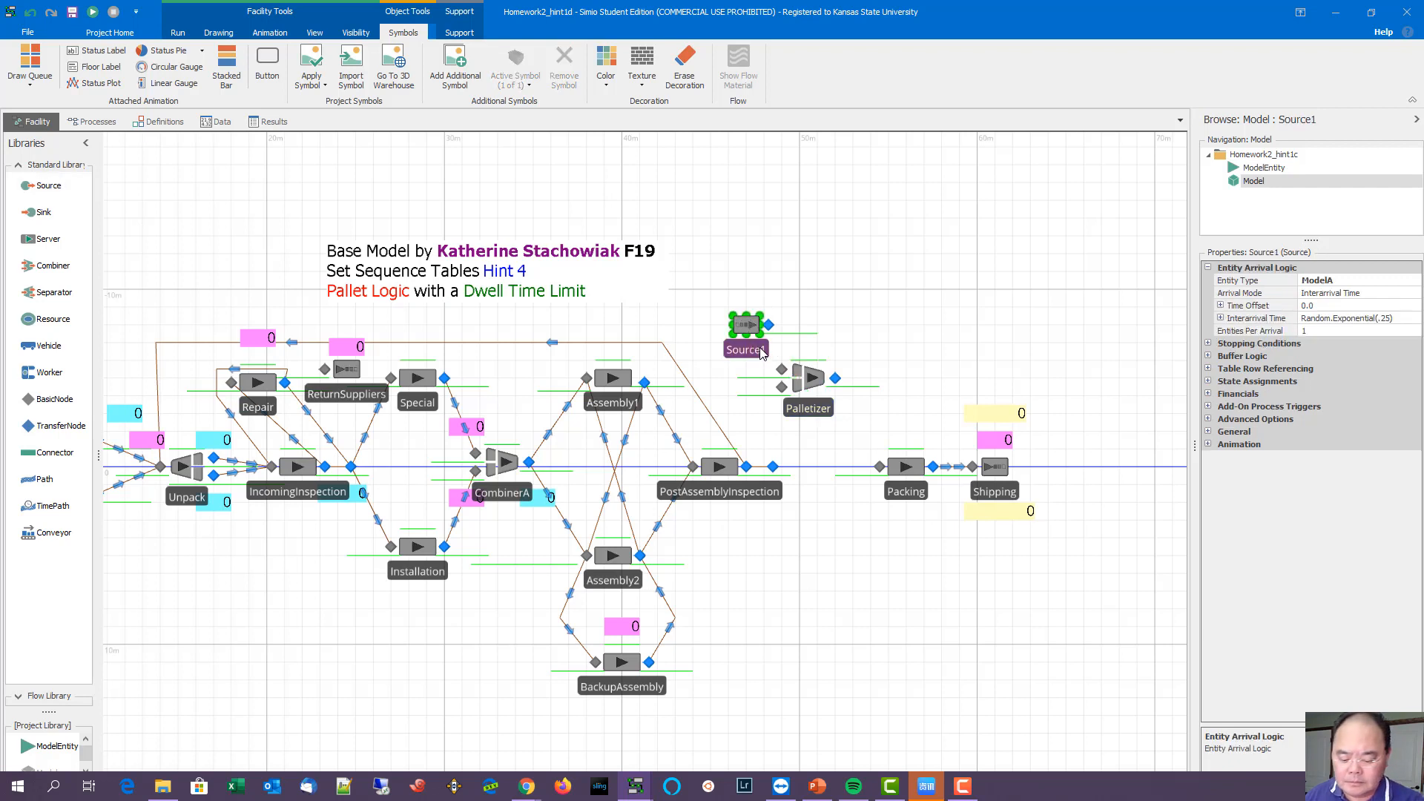
double_click(762, 351)
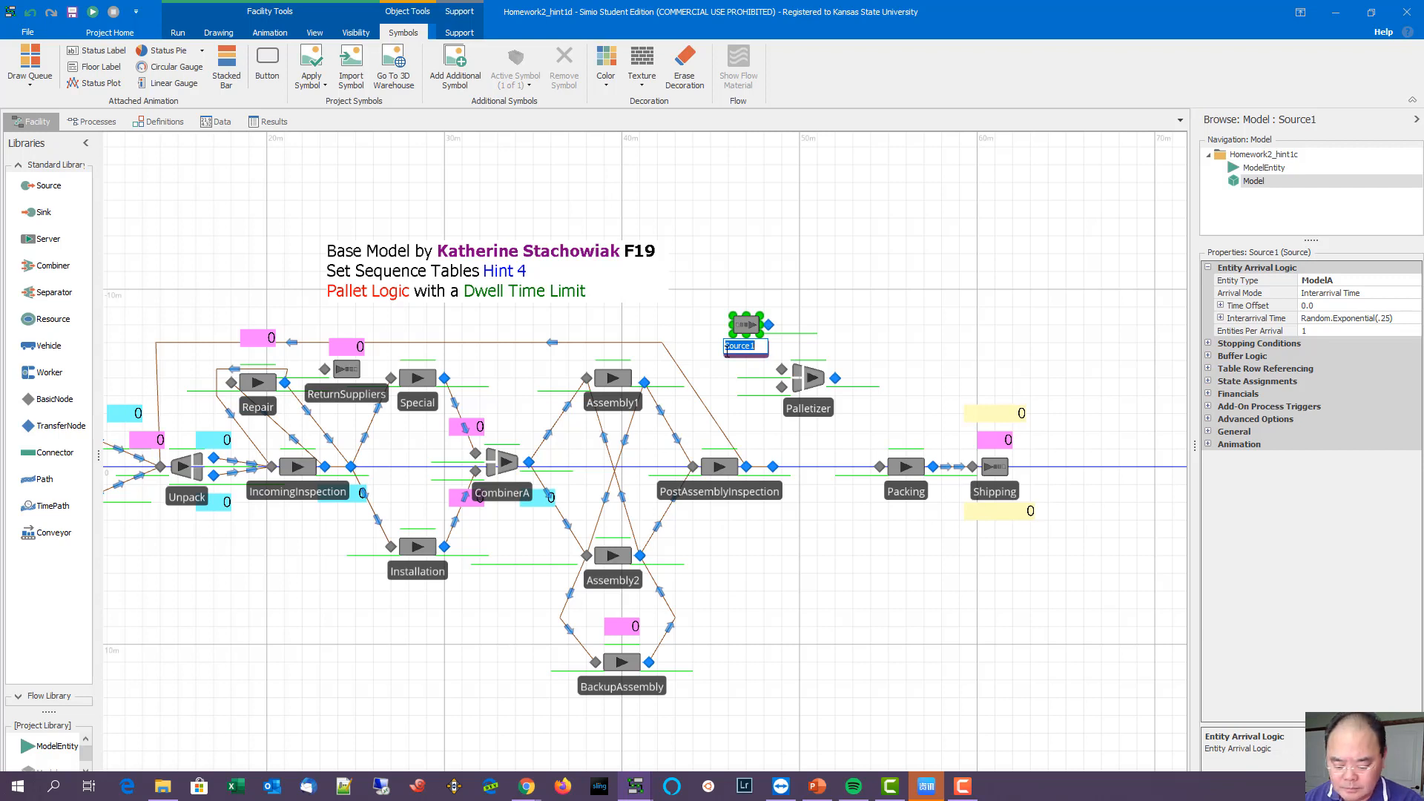
text(SrcP)
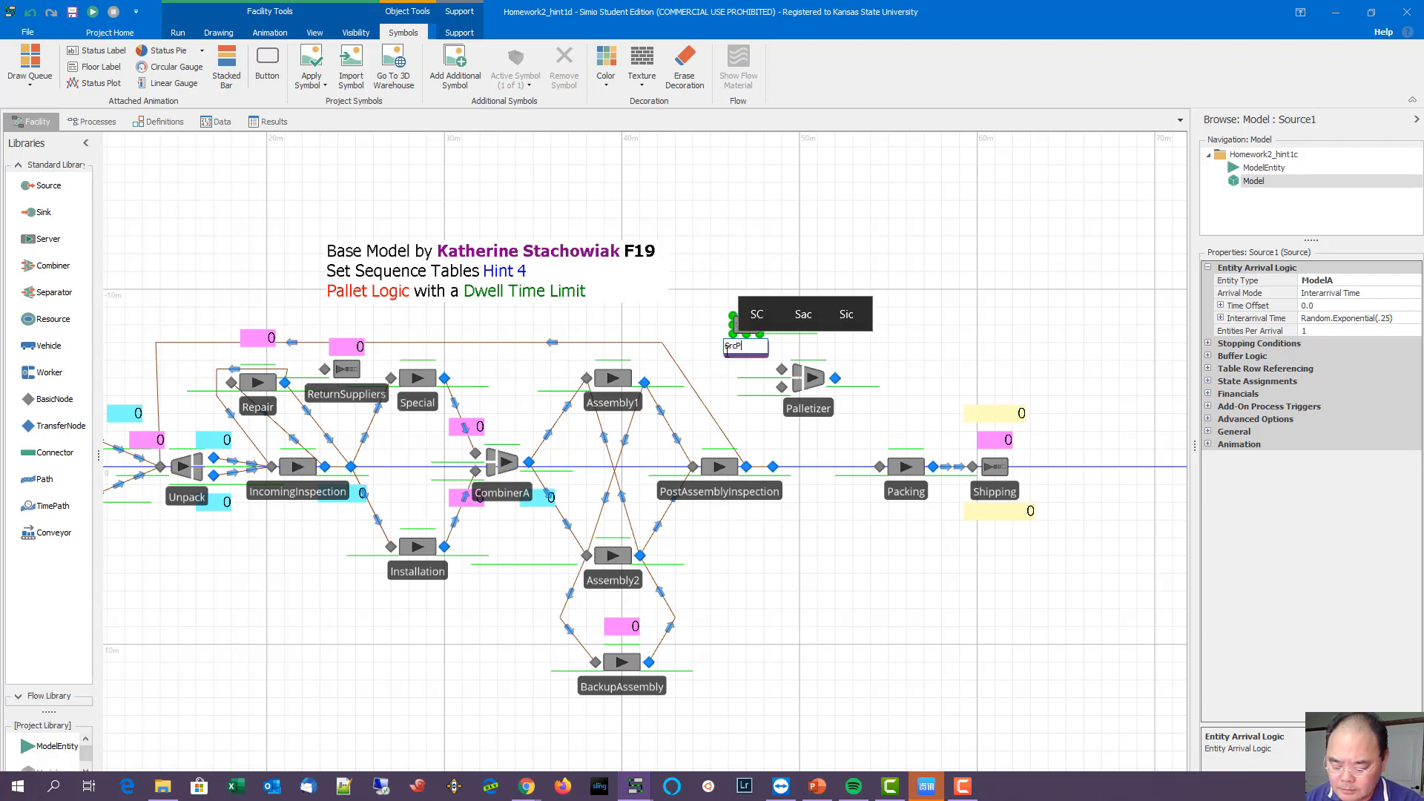
text(allets)
key(Return)
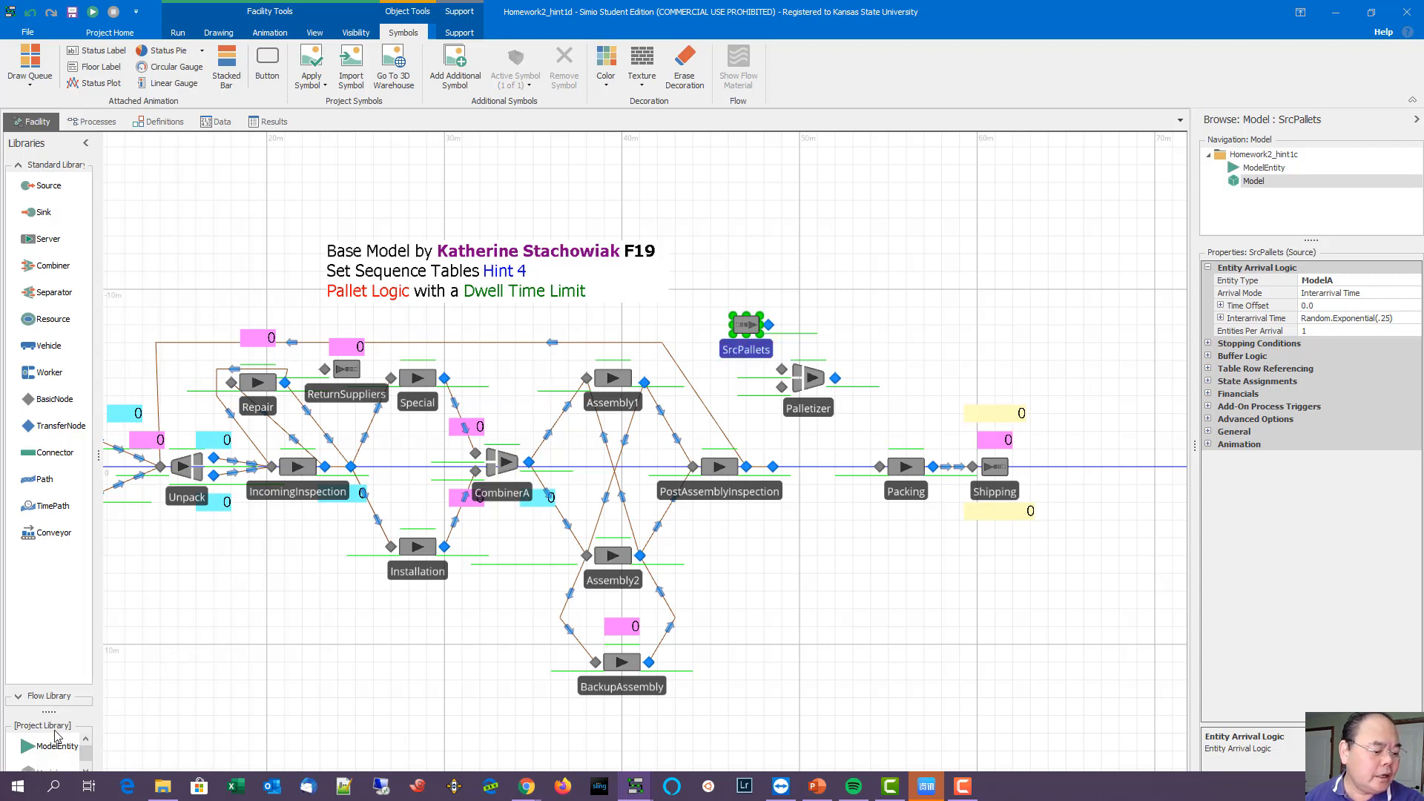
Step: Place a ModelEntity named Pallet in the facility beside the SrcPallets source
drag(55, 751, 690, 289)
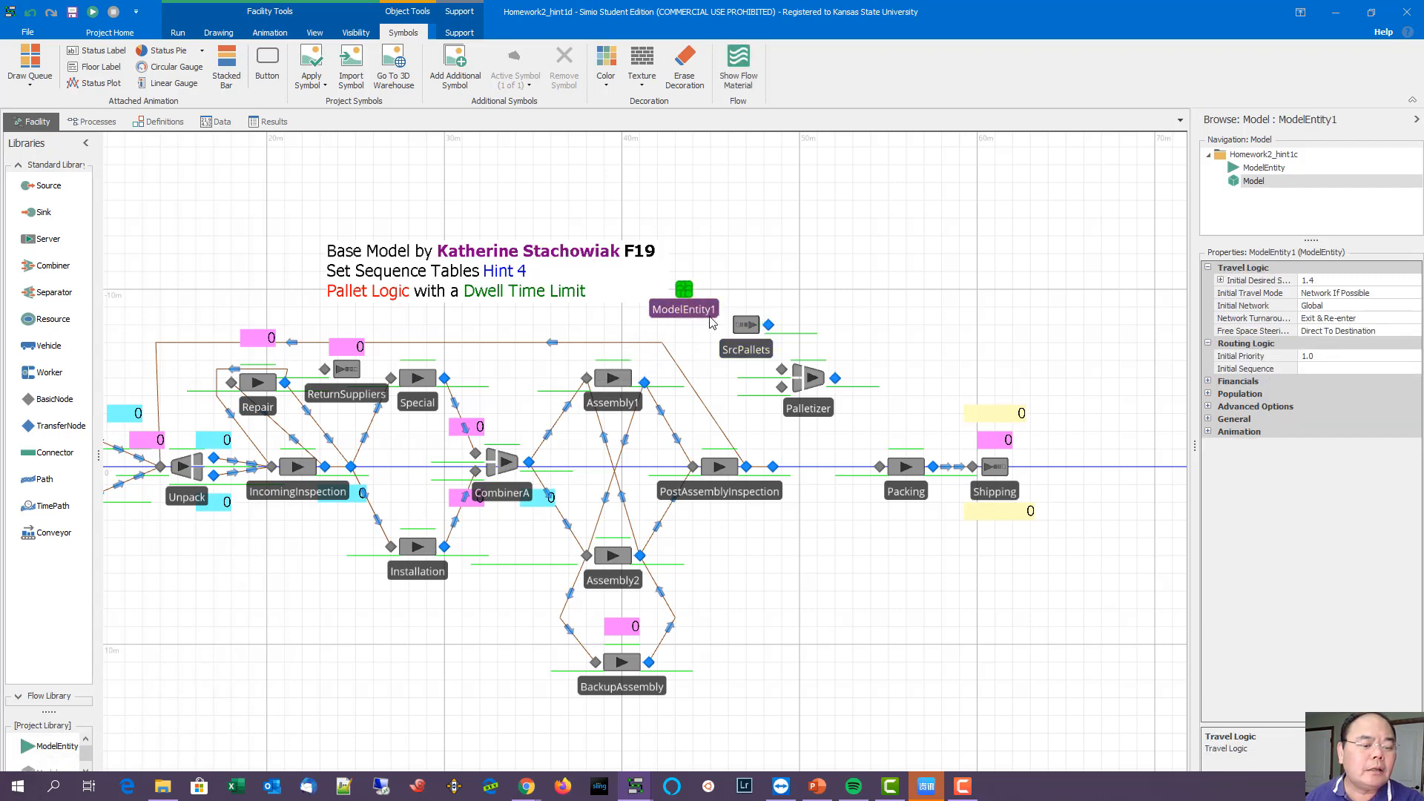
click(710, 317)
text(Pa)
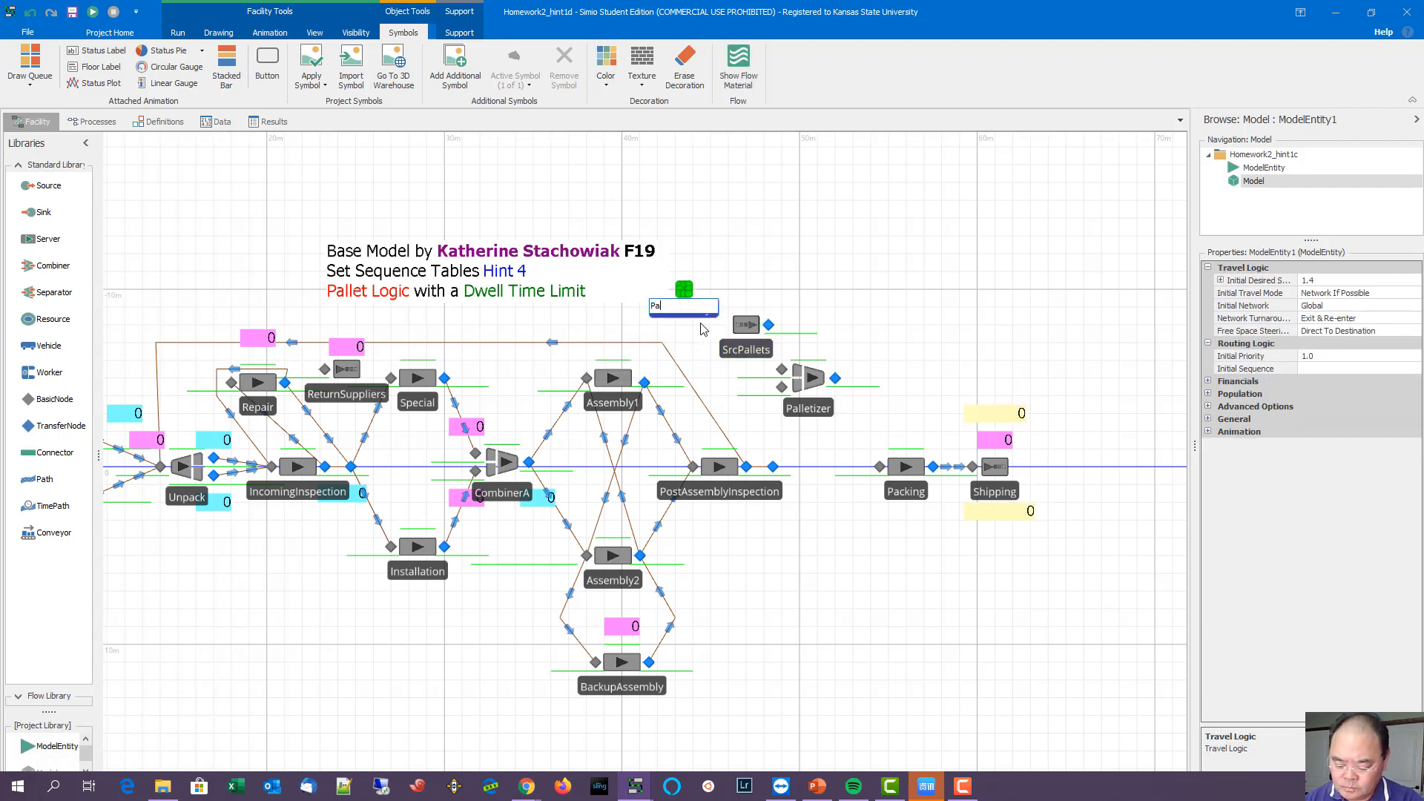
text(llet)
key(Return)
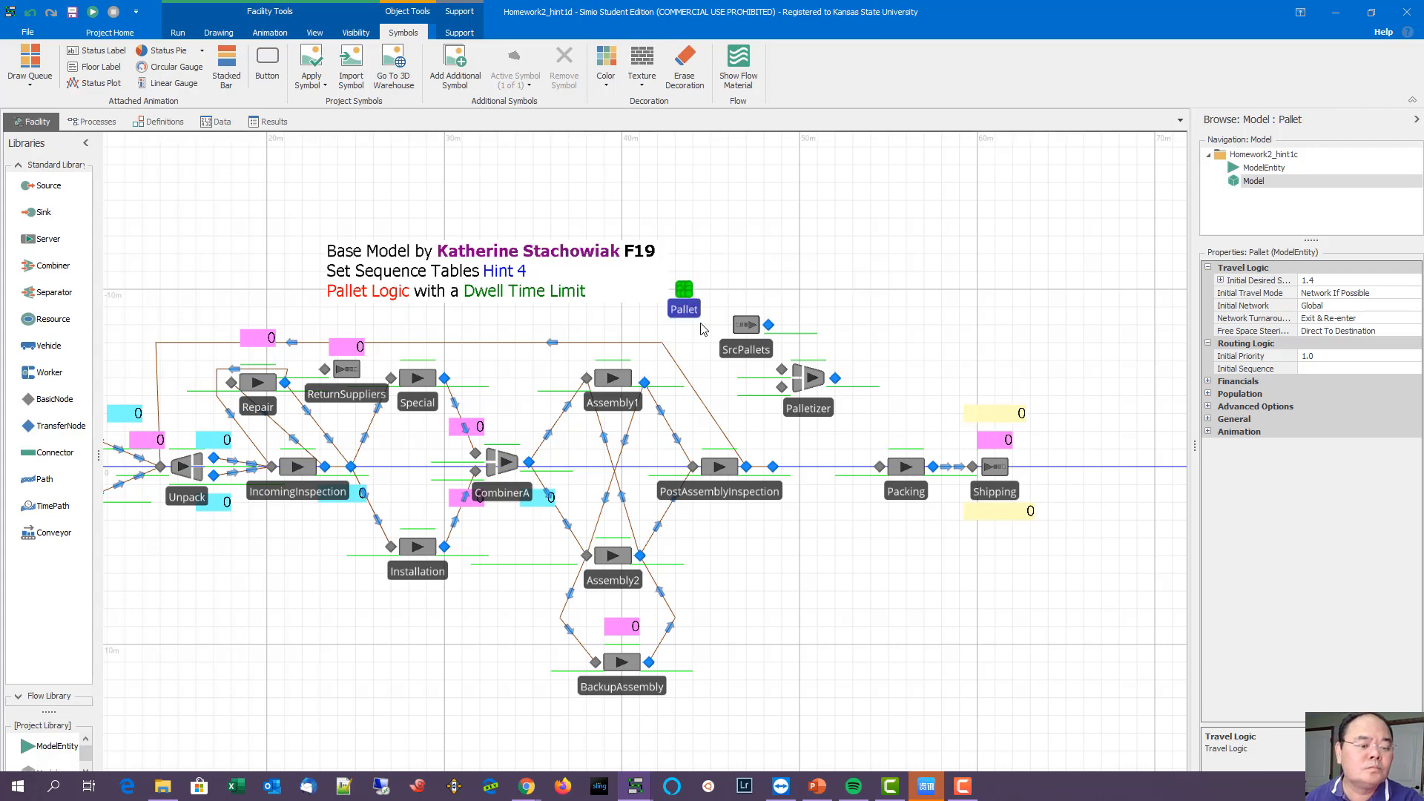
Step: Import pallet_MAster.skp from the Desktop as the Pallet entity's symbol and shrink the symbol slightly
scroll(703, 329, up, 5)
scroll(713, 327, up, 2)
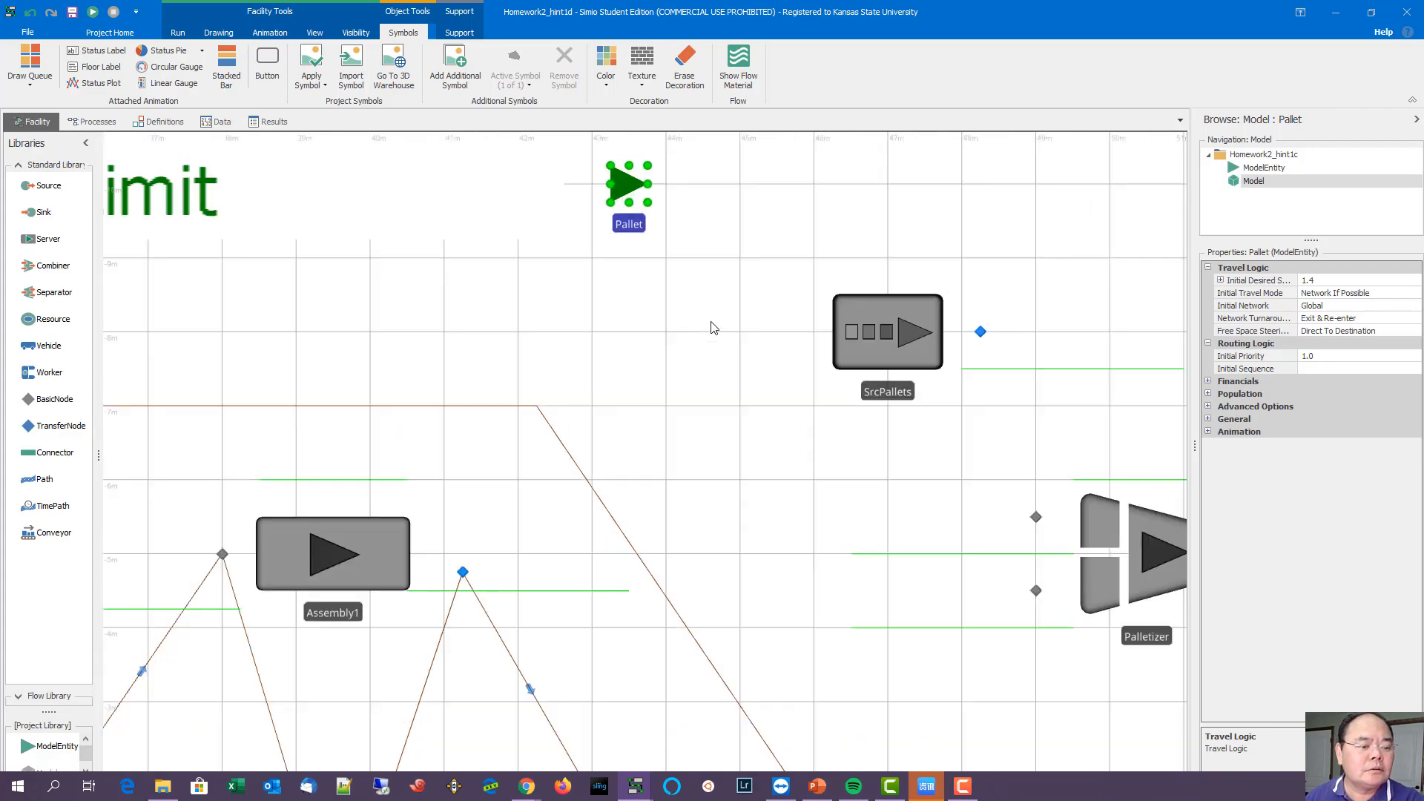
drag(731, 286, 758, 408)
click(653, 337)
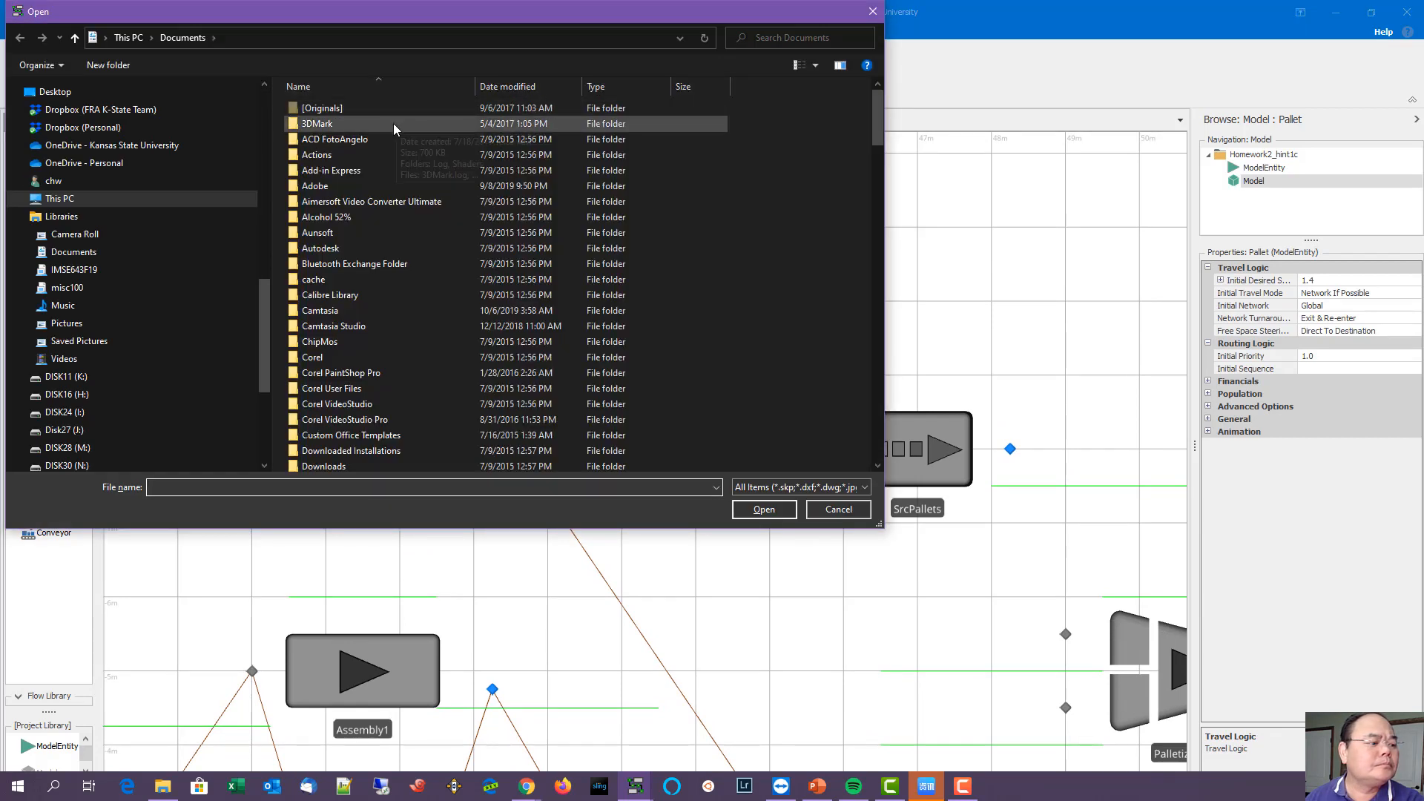
click(76, 95)
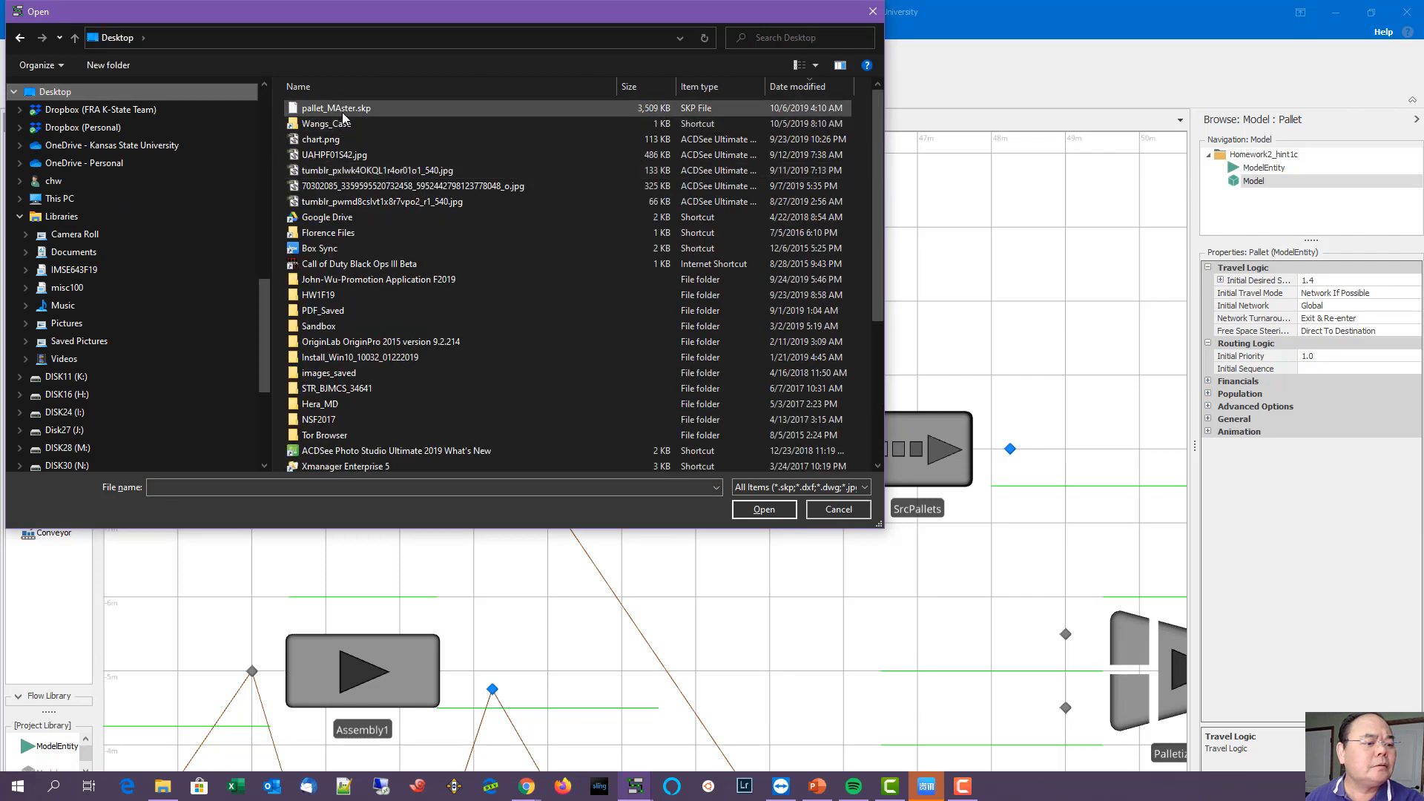
click(342, 112)
click(758, 510)
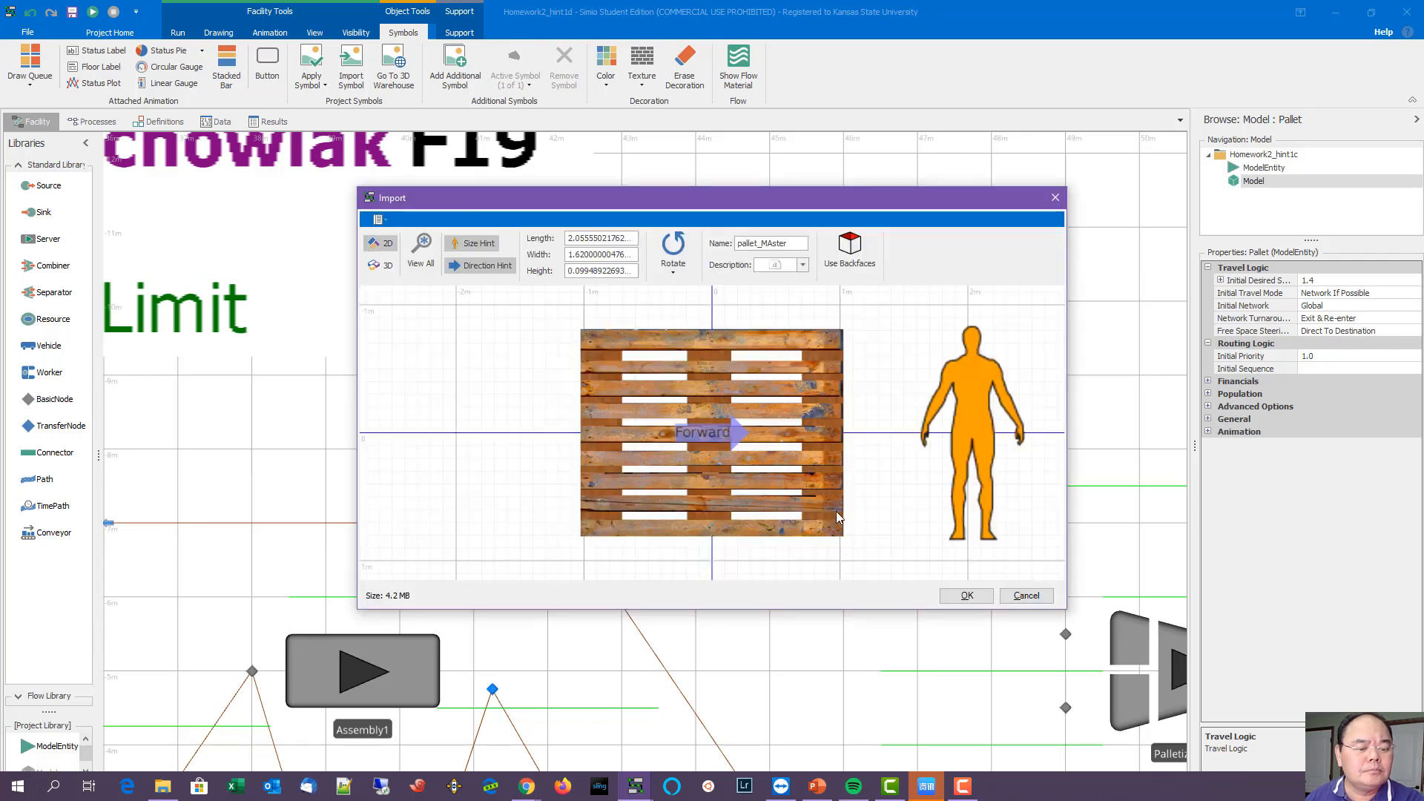
click(966, 596)
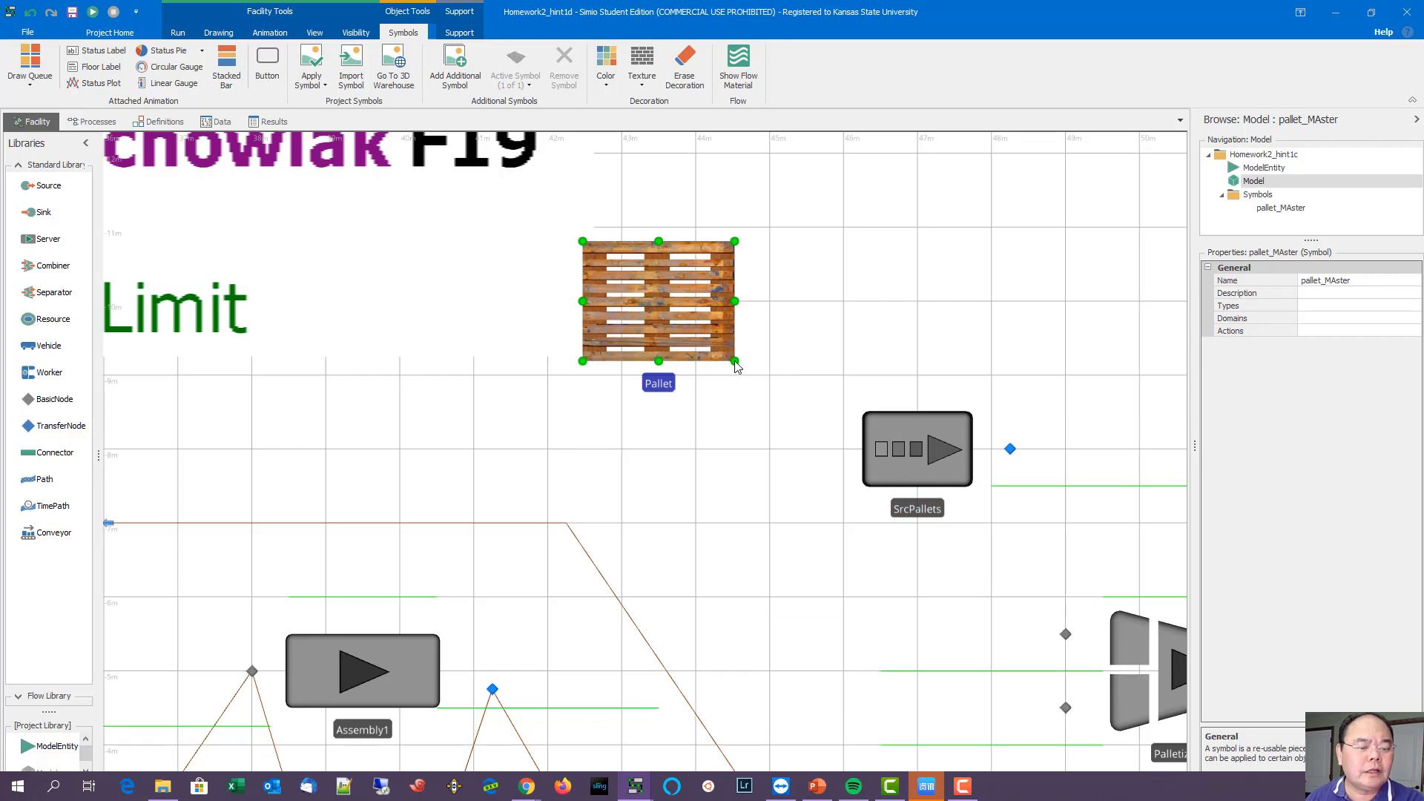
drag(736, 364, 724, 354)
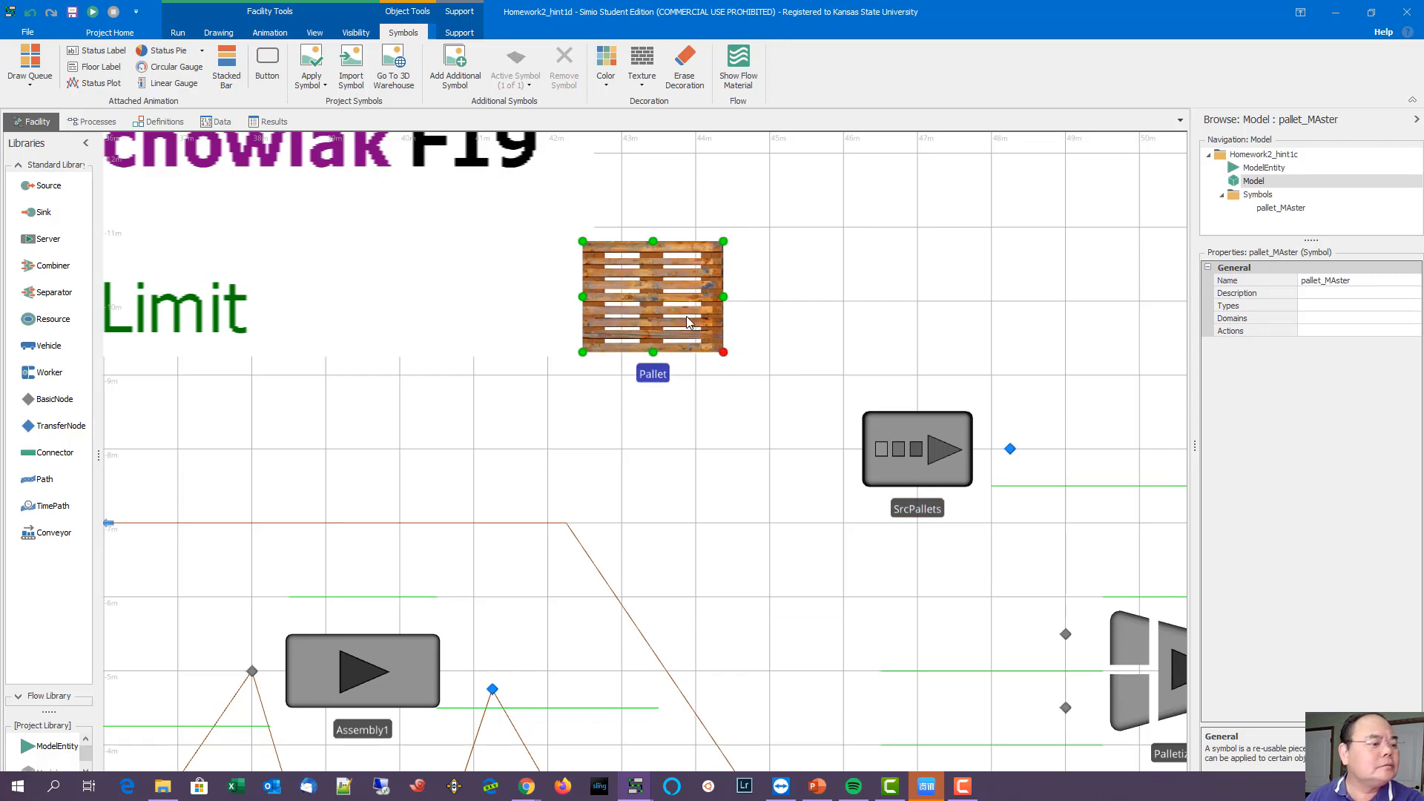
Step: Draw a multi-segment BatchMembers queue across the Pallet symbol and move the Pallet slightly closer to SrcPallets
click(43, 86)
click(58, 139)
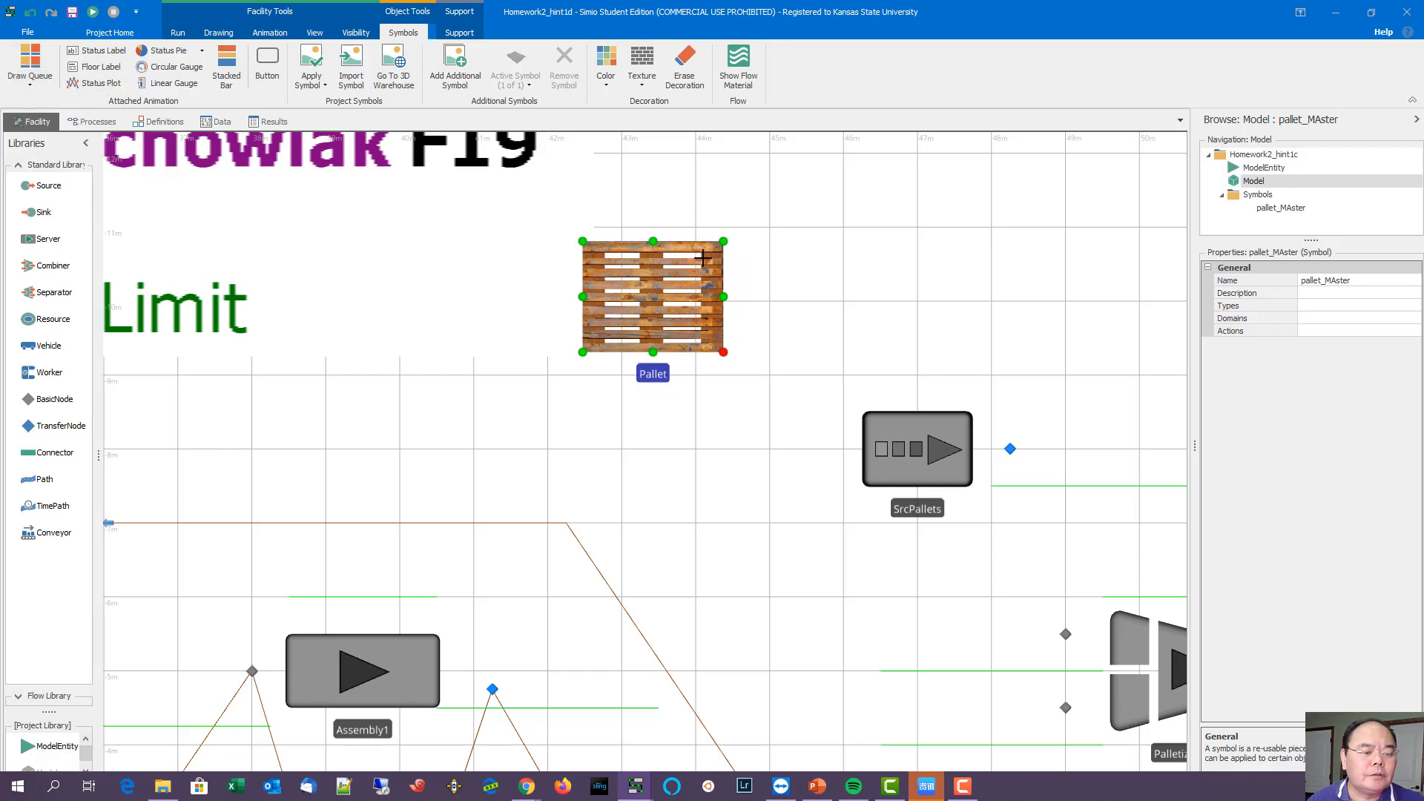
click(705, 343)
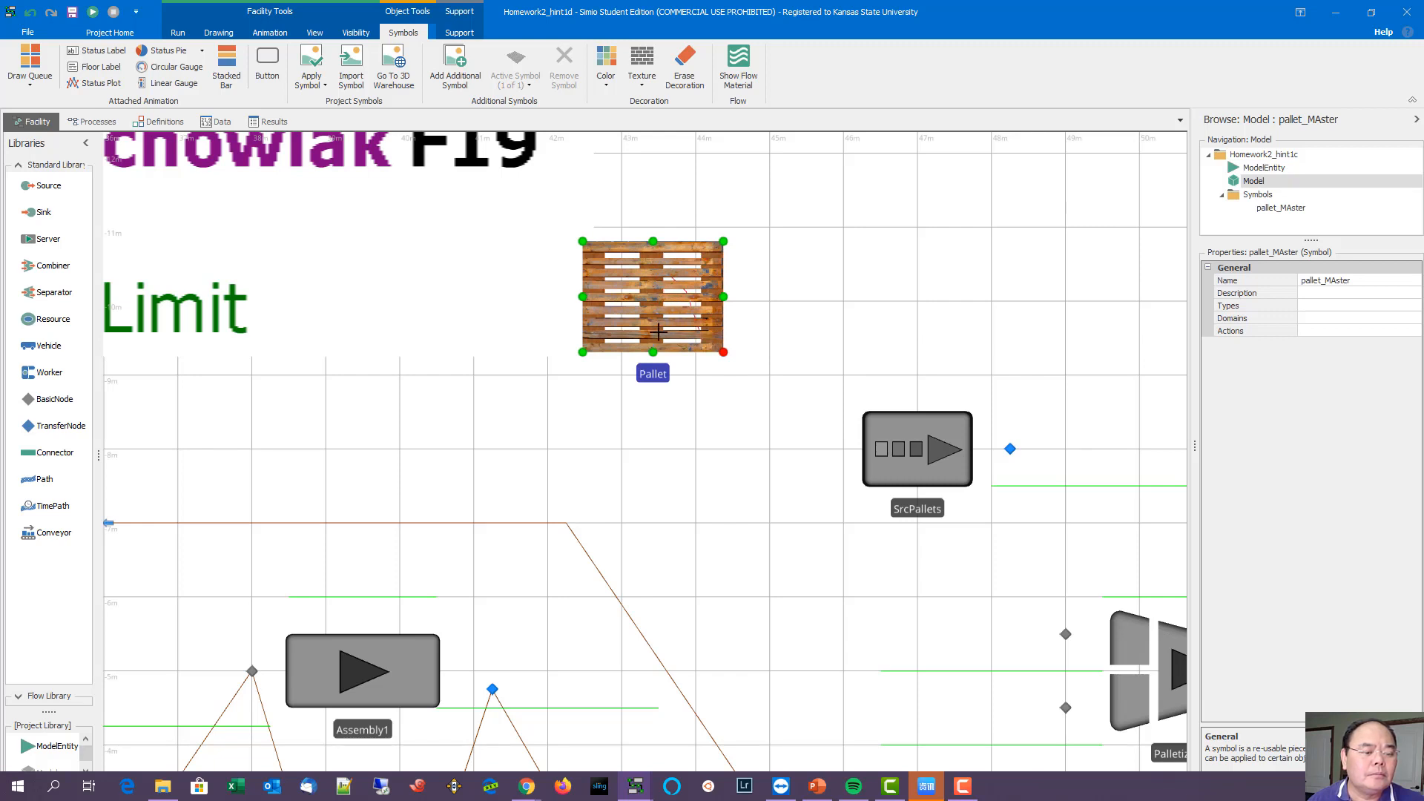
click(597, 257)
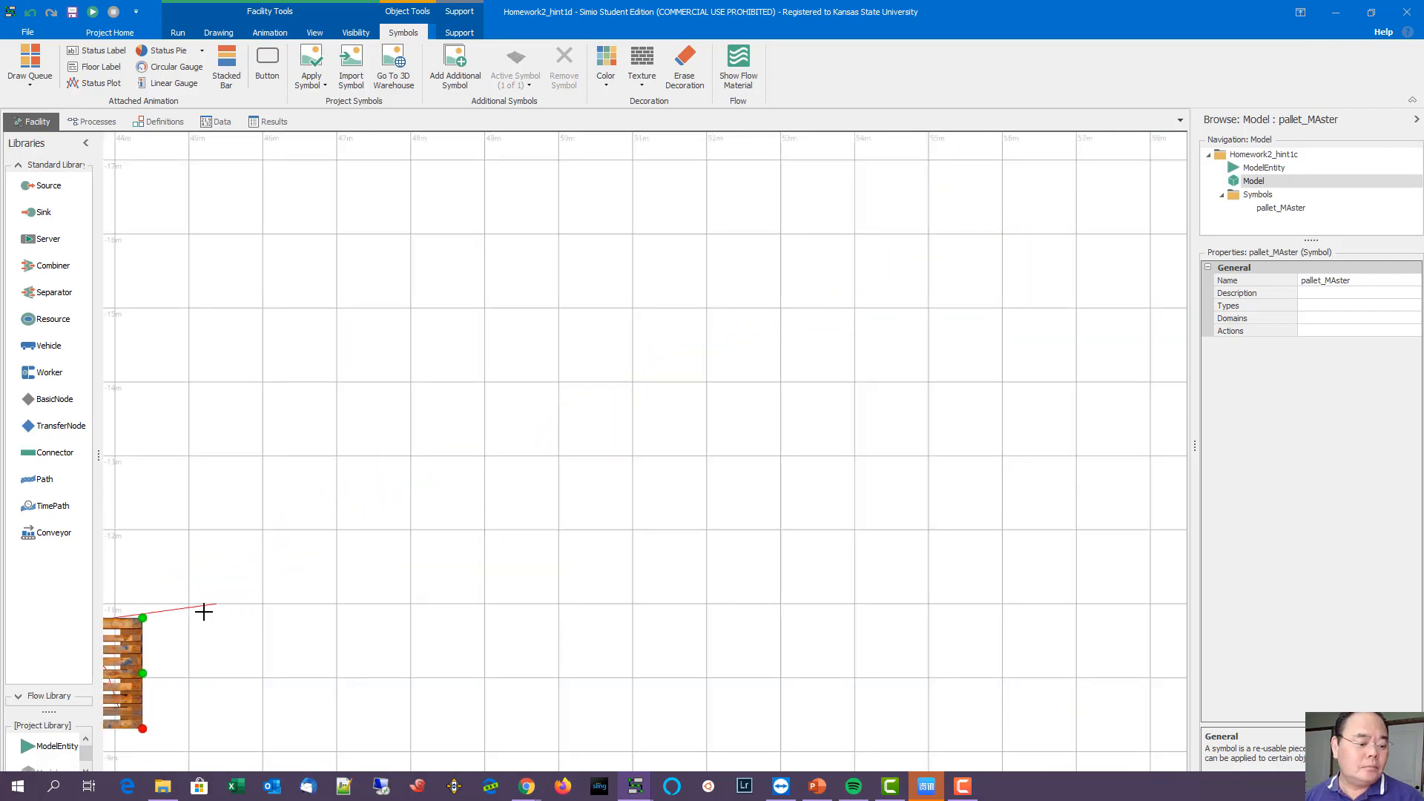
right_click(352, 578)
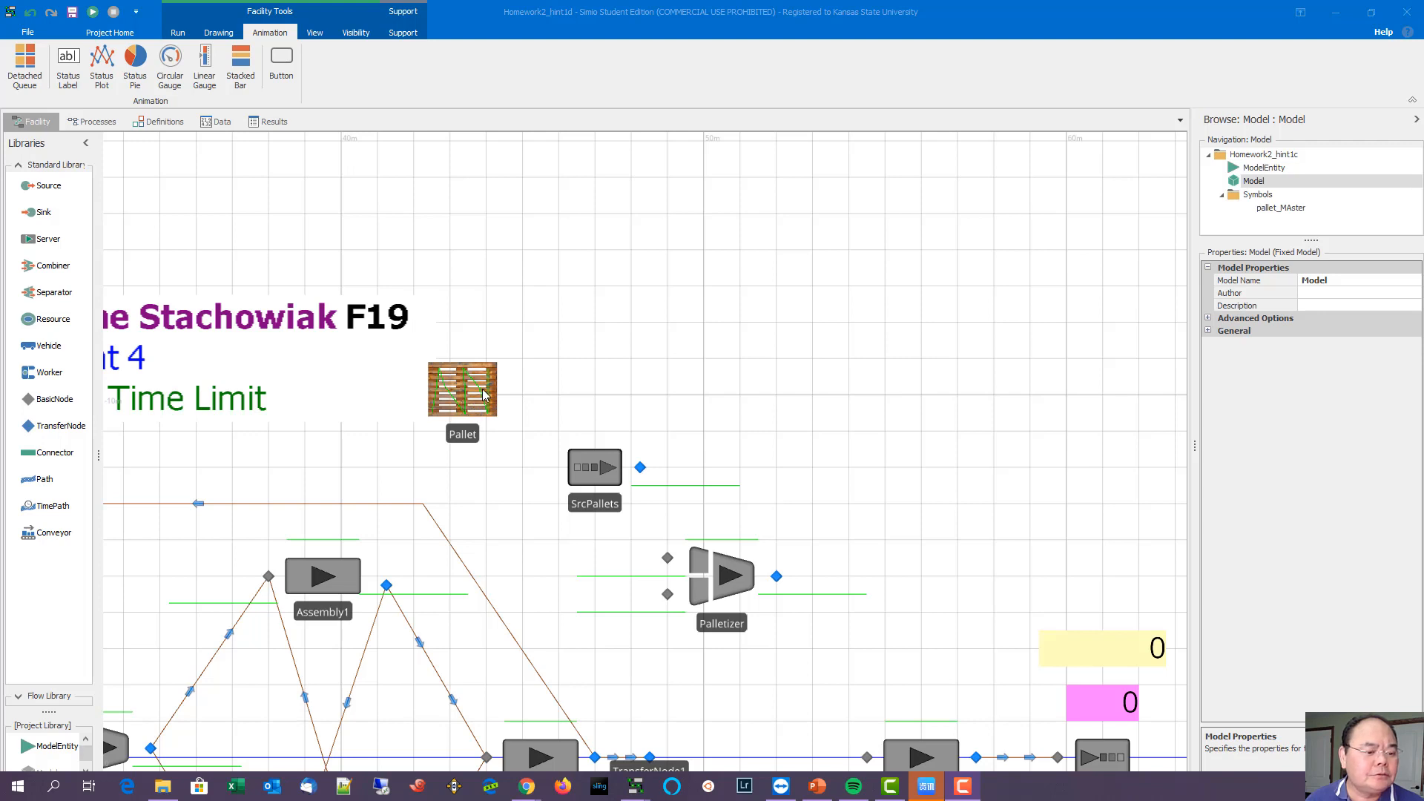
drag(499, 395, 528, 395)
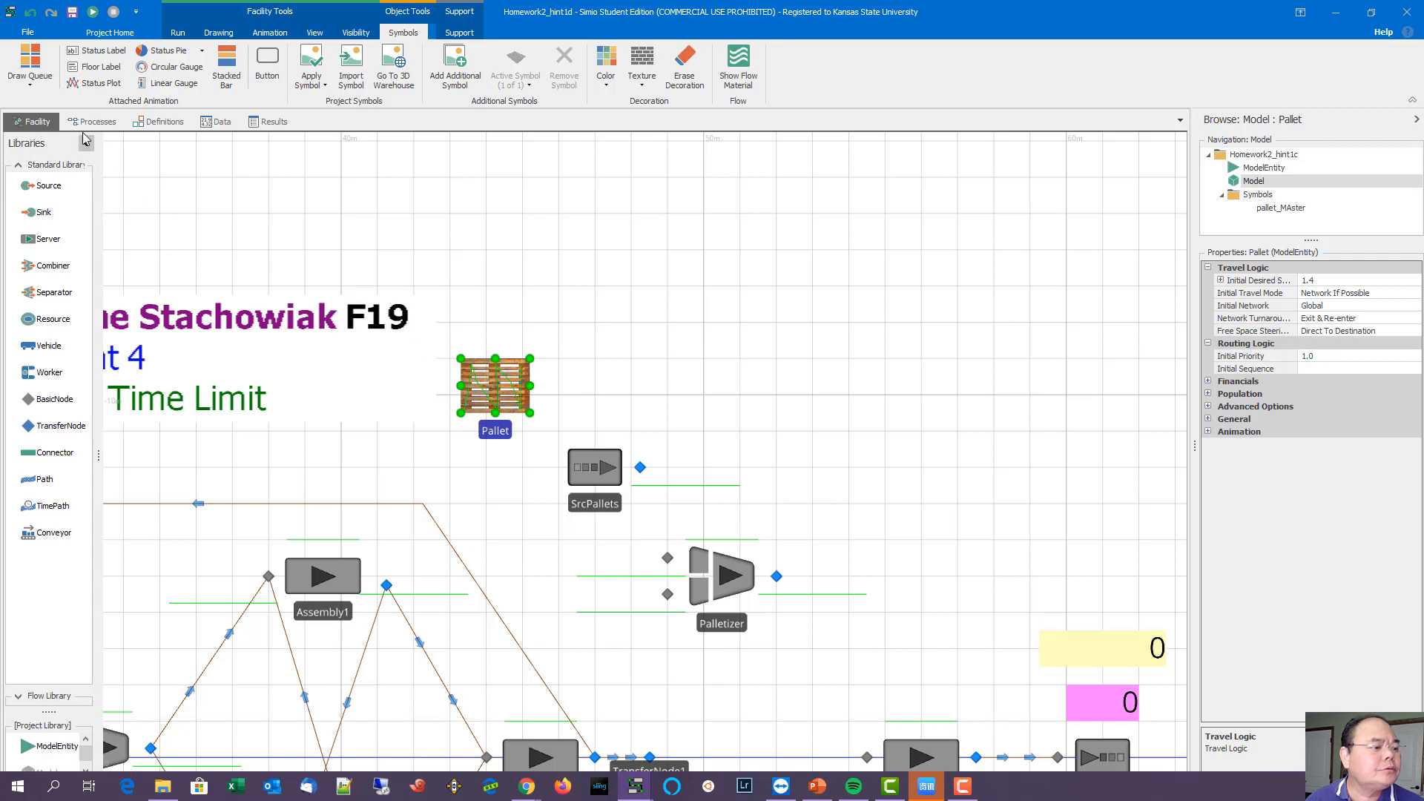
click(40, 85)
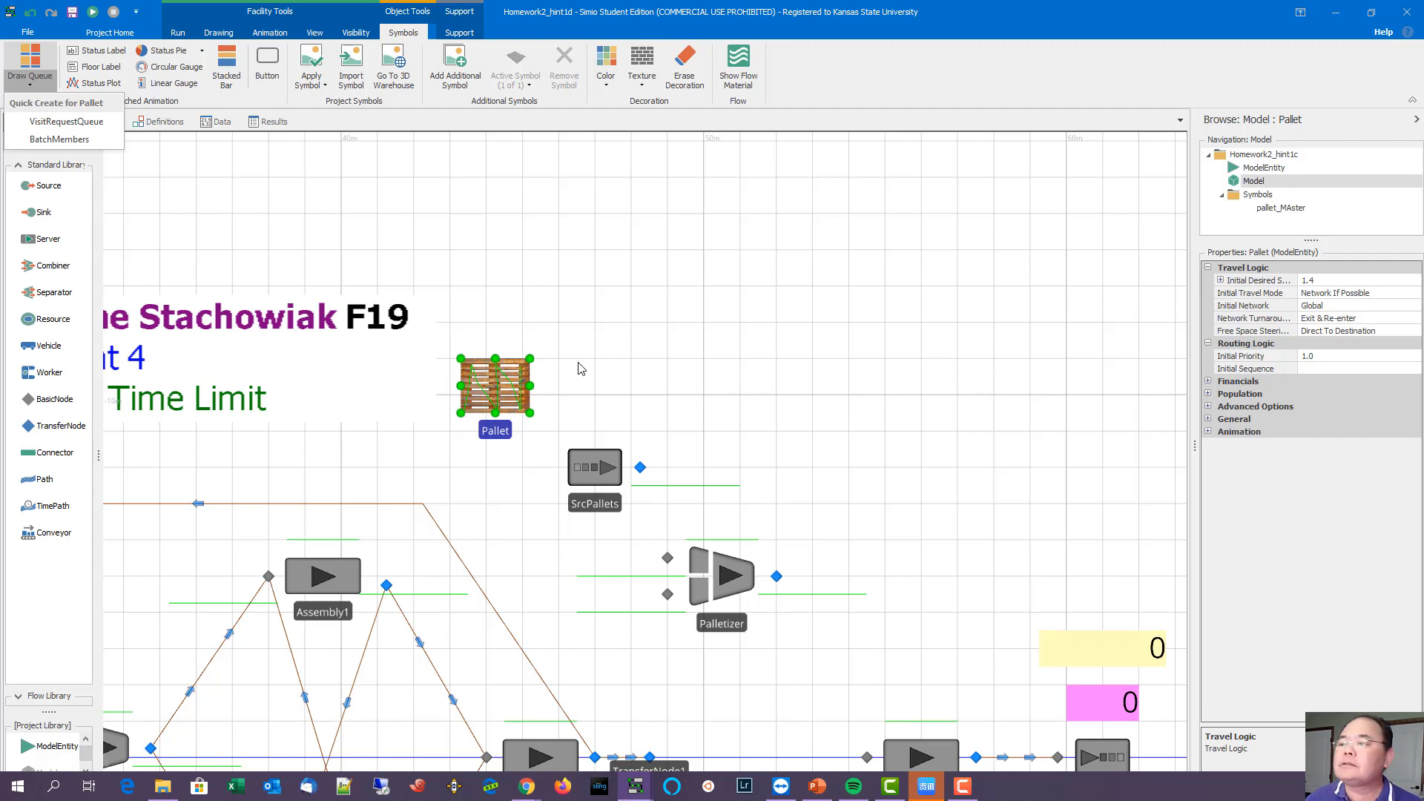
click(606, 376)
Step: Connect SrcPallets to the Palletizer's upper input node and TransferNode1 to its lower input node with paths
drag(607, 375, 566, 315)
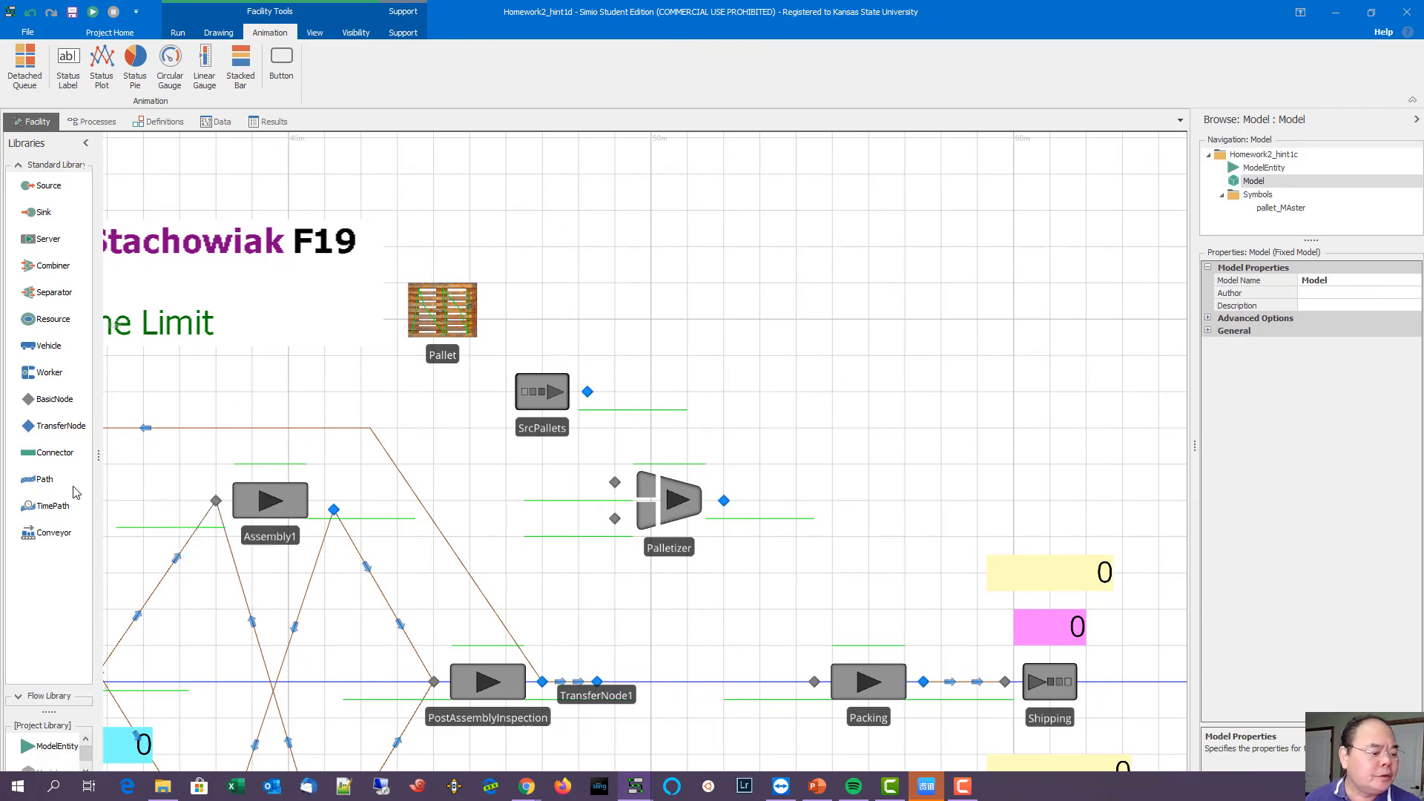
click(43, 484)
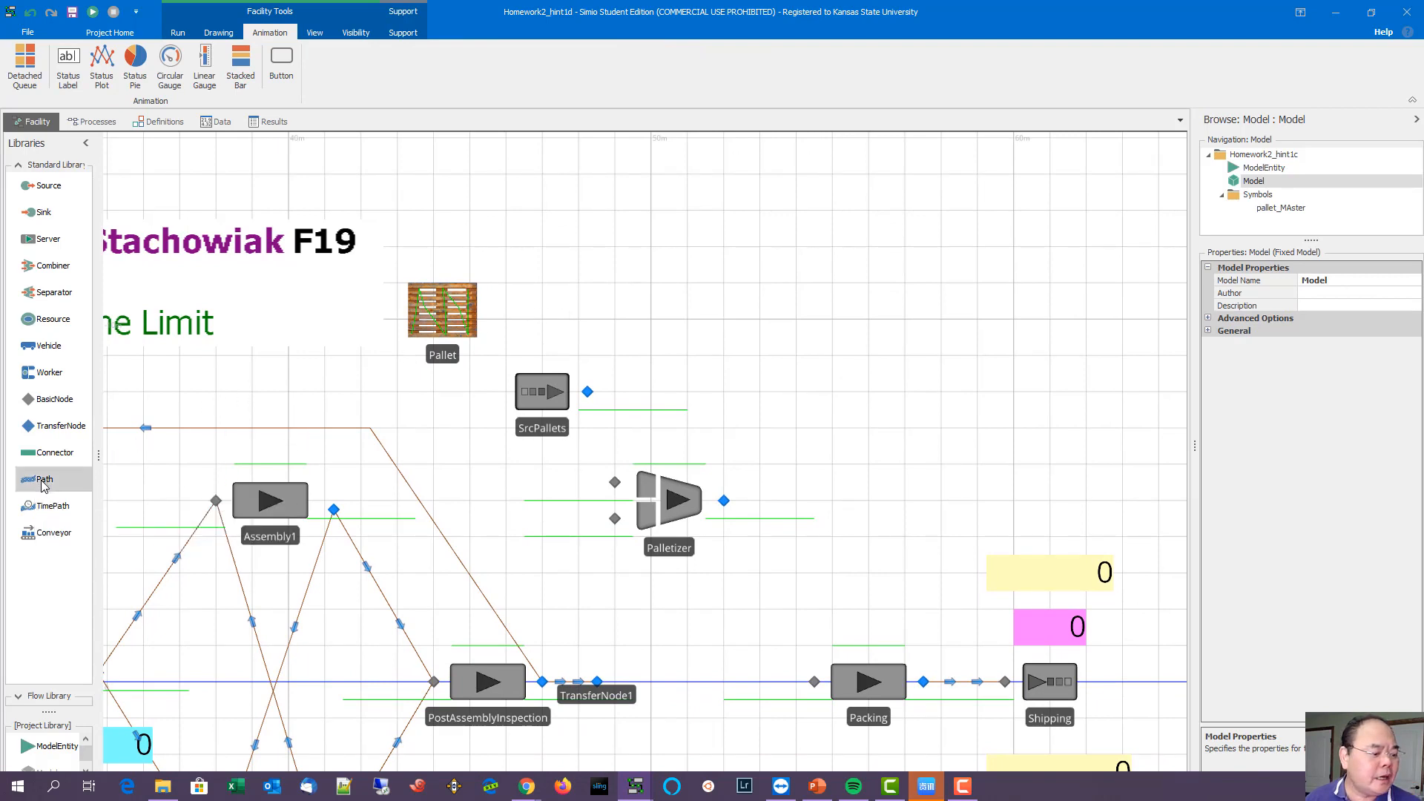
click(586, 391)
click(615, 482)
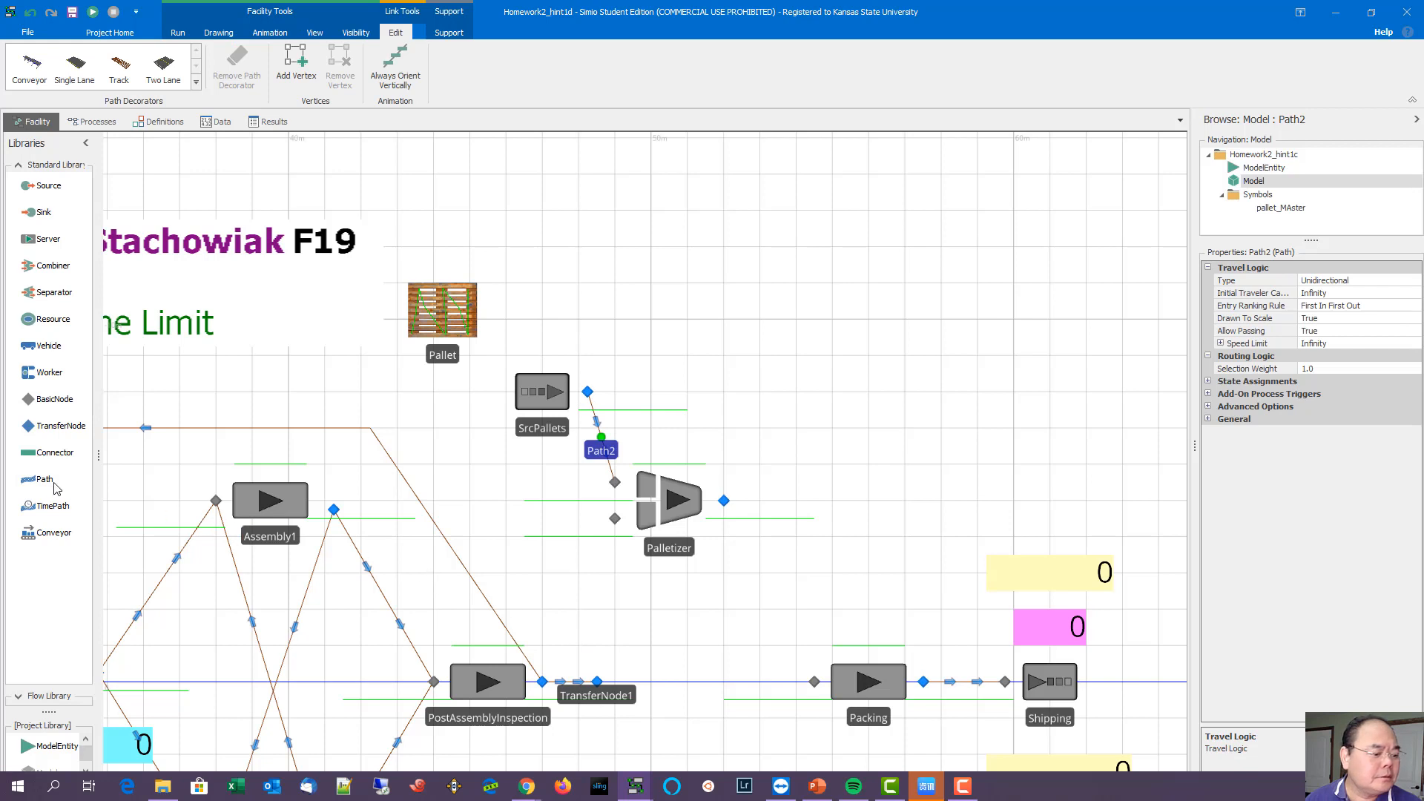
click(55, 487)
click(597, 681)
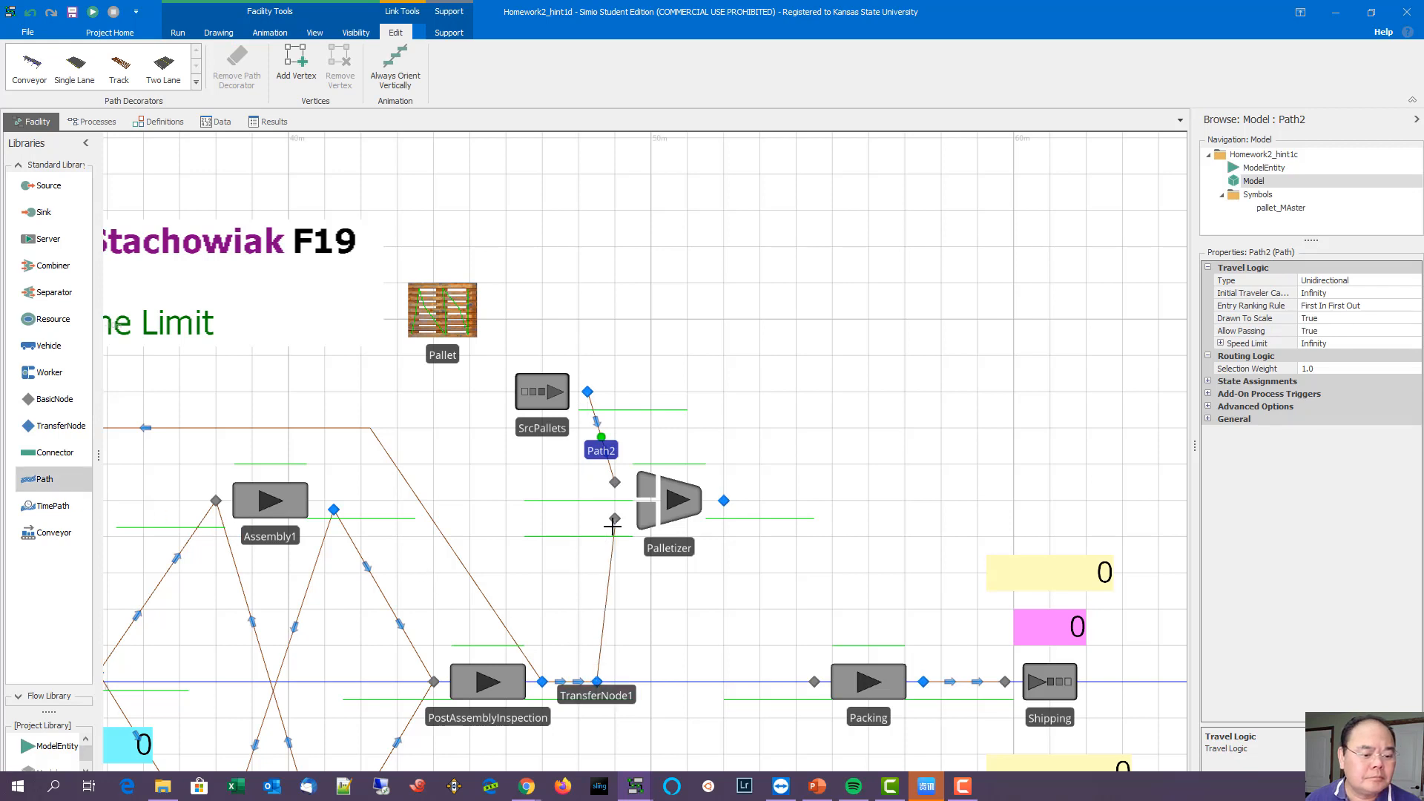
click(614, 519)
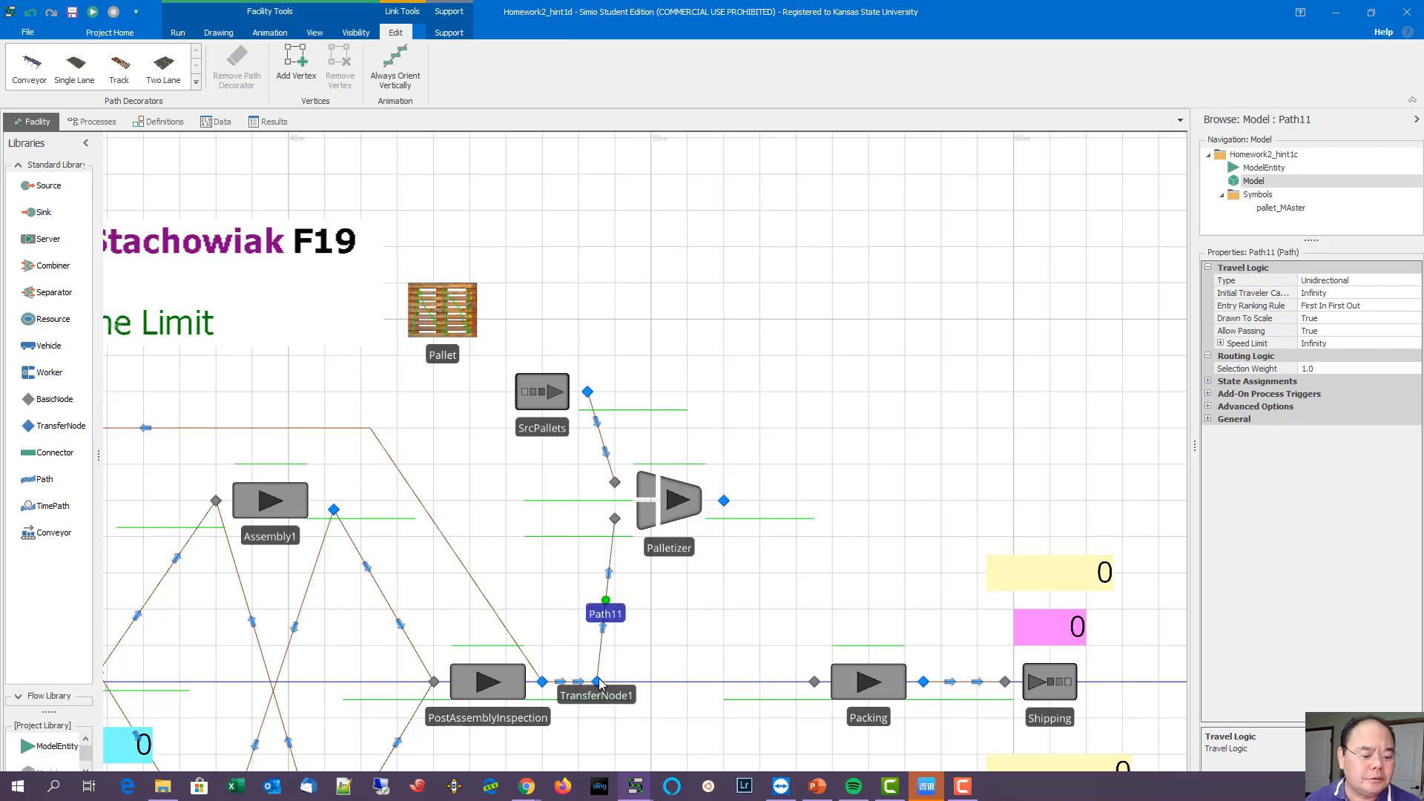
Step: Shift TransferNode1 and PostAssemblyInspection slightly farther from Packing, and select the Palletizer combiner to show its batching properties
drag(598, 682, 472, 679)
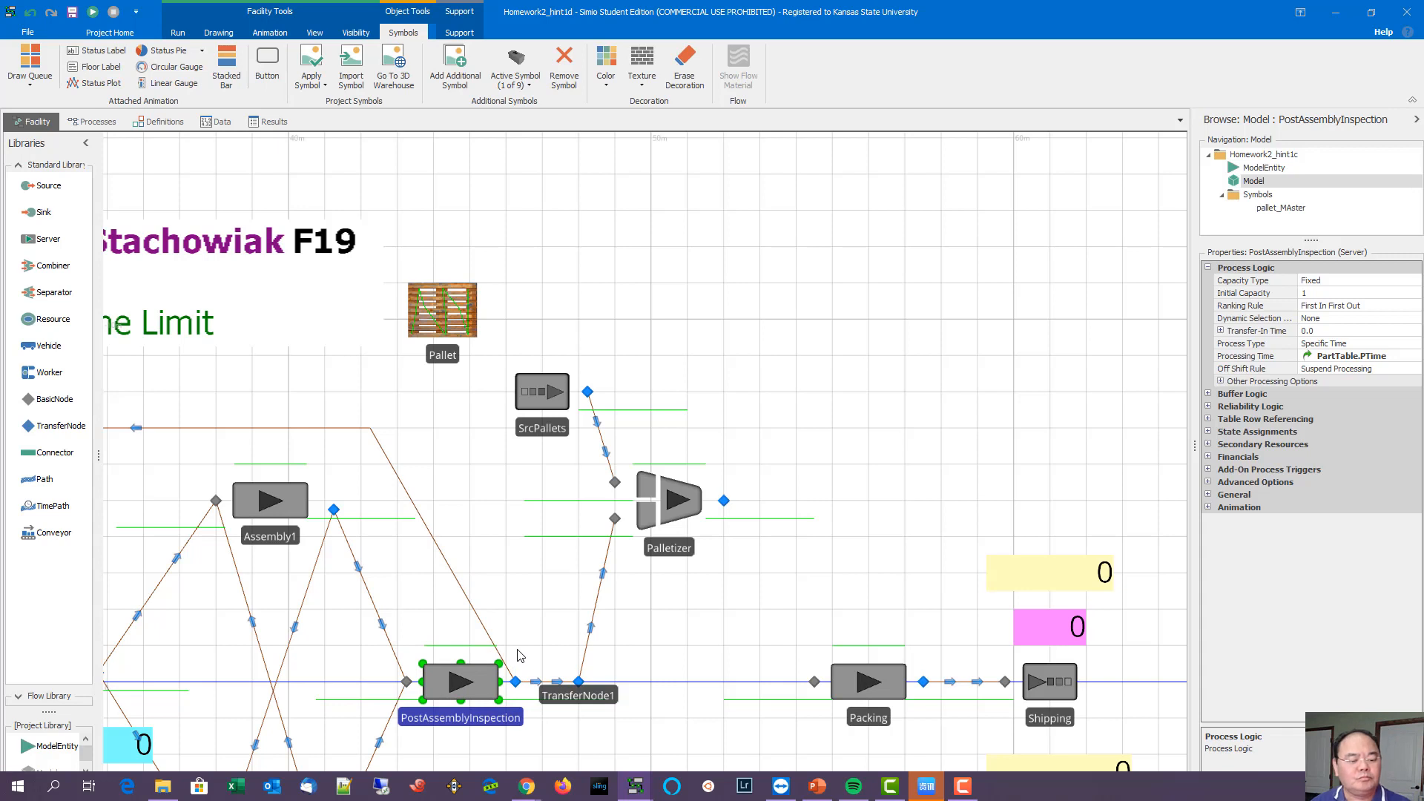
click(683, 504)
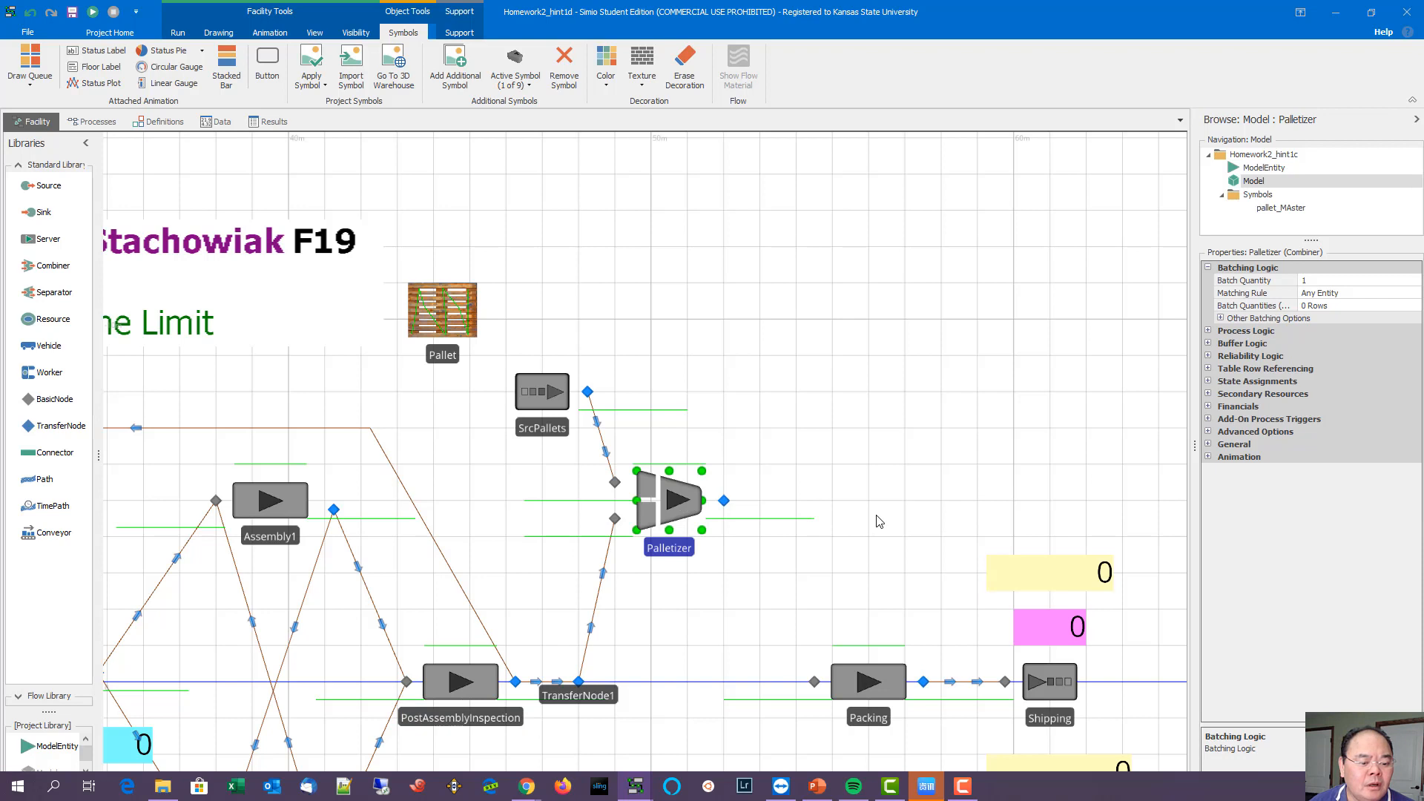
click(673, 510)
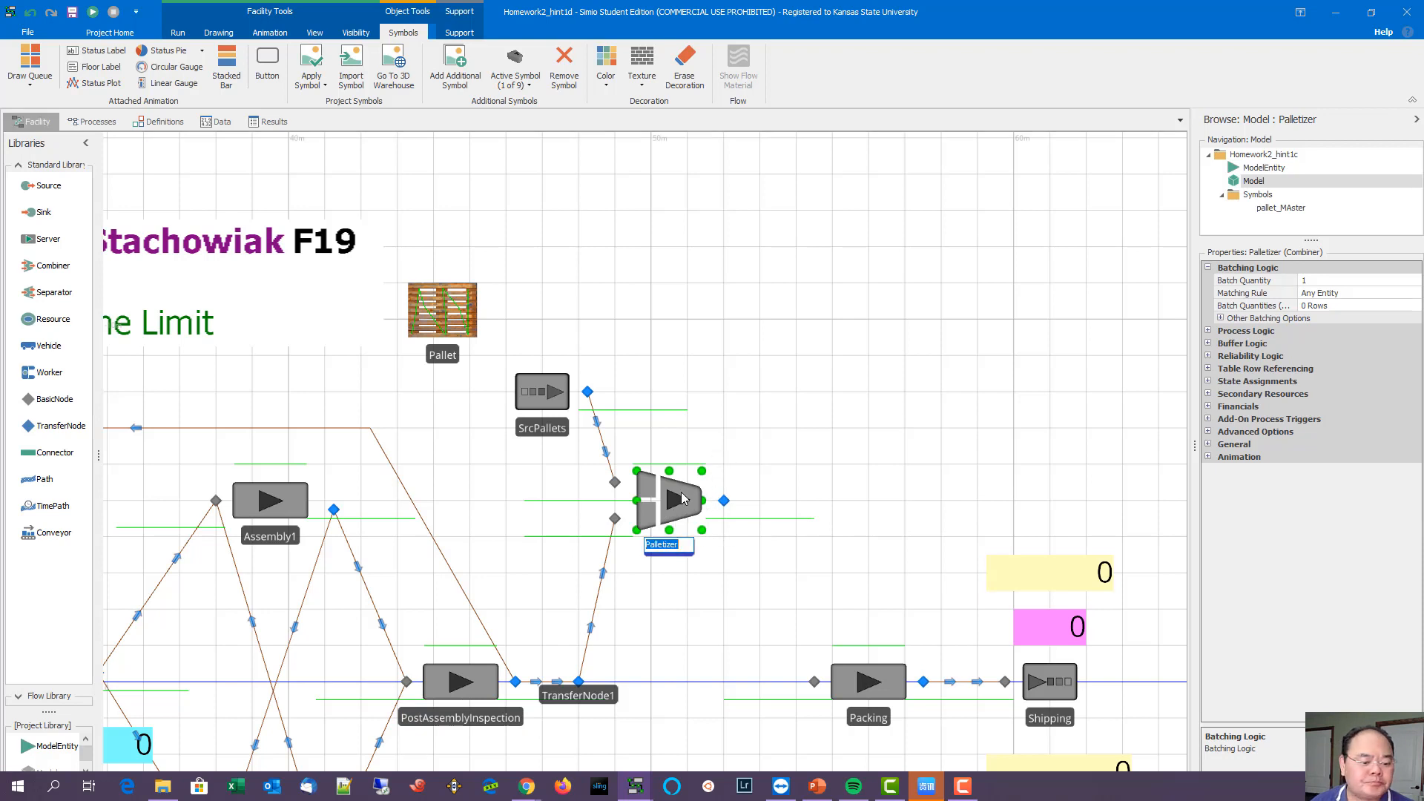
click(681, 495)
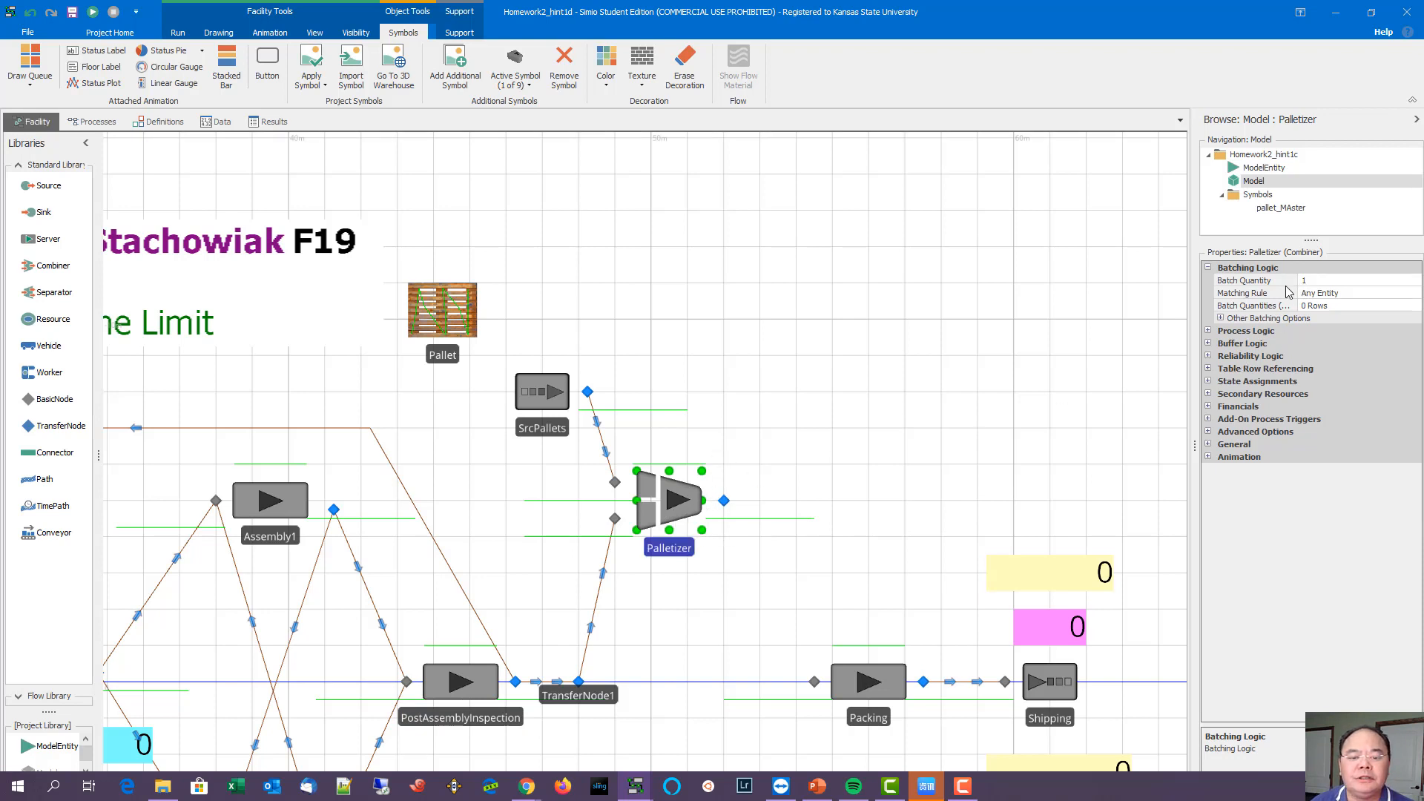
Step: Add an Integer property named BatchSize to the model's definitions with a default value of 10
click(162, 121)
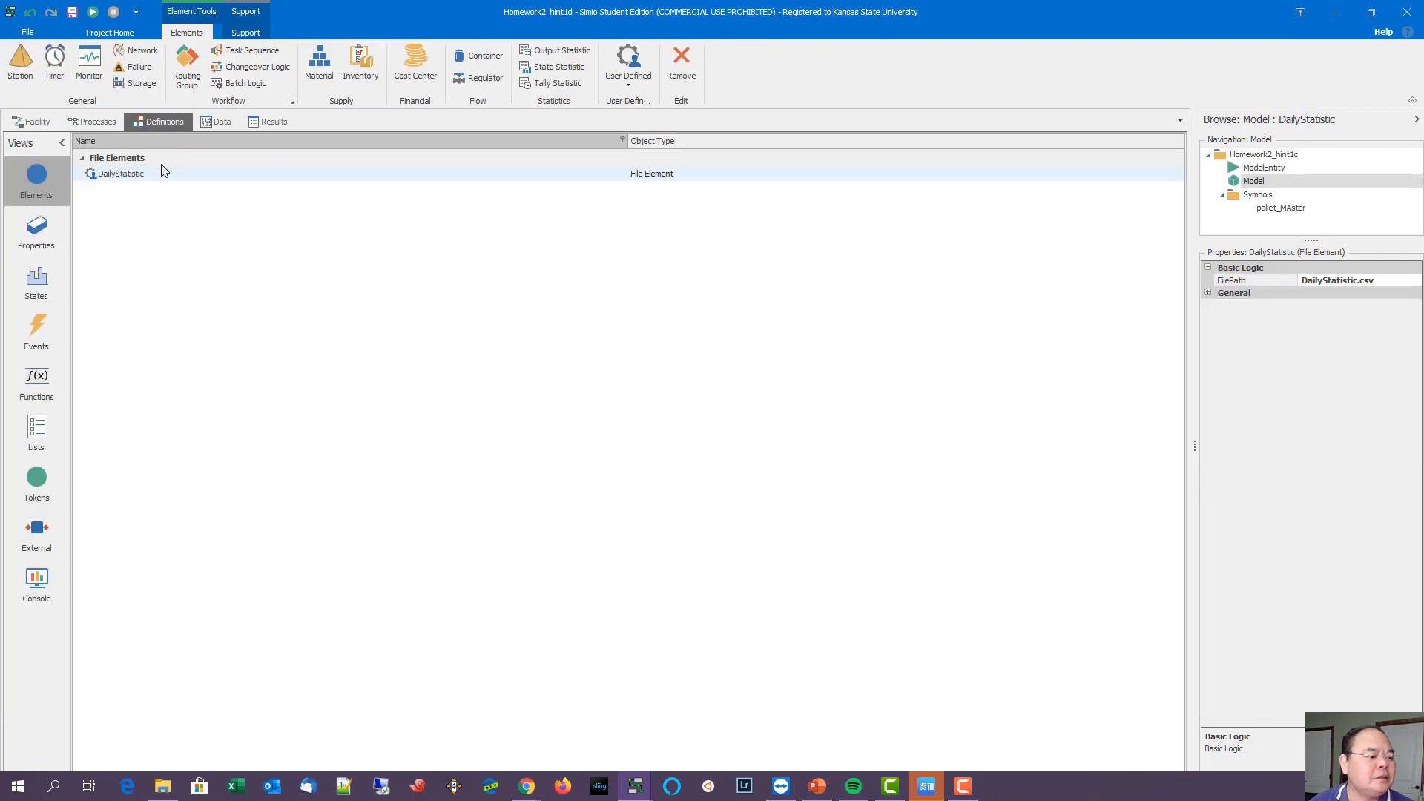
click(49, 240)
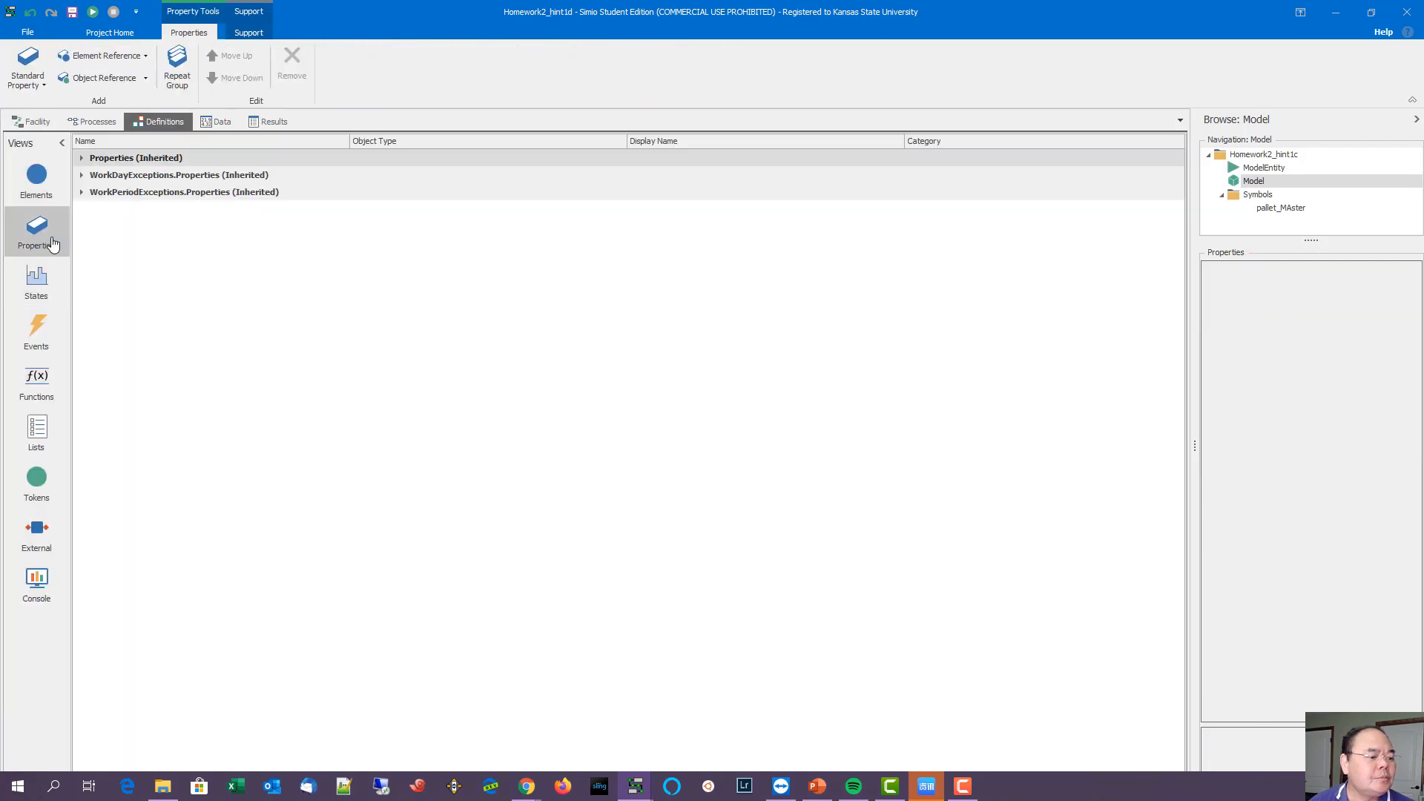
click(29, 74)
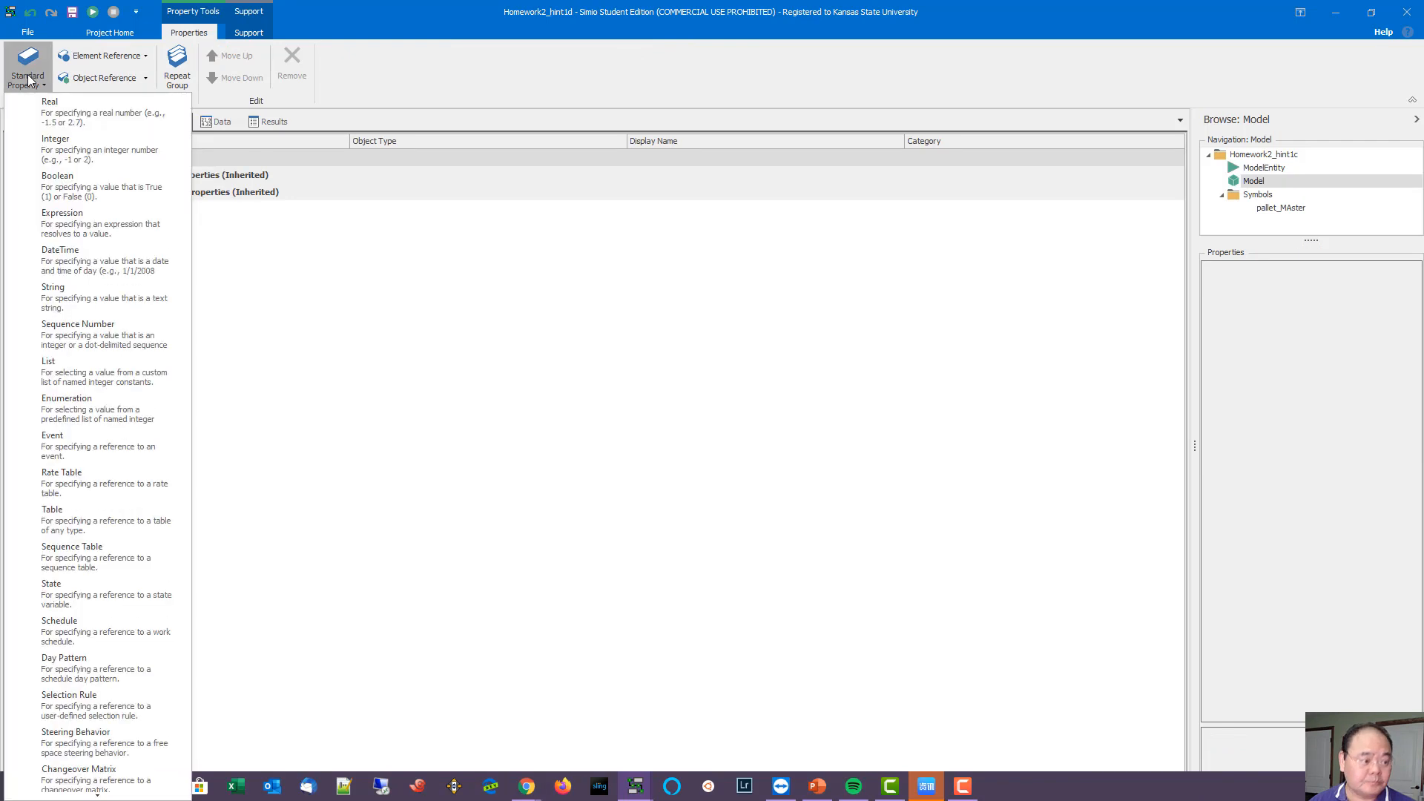
click(64, 146)
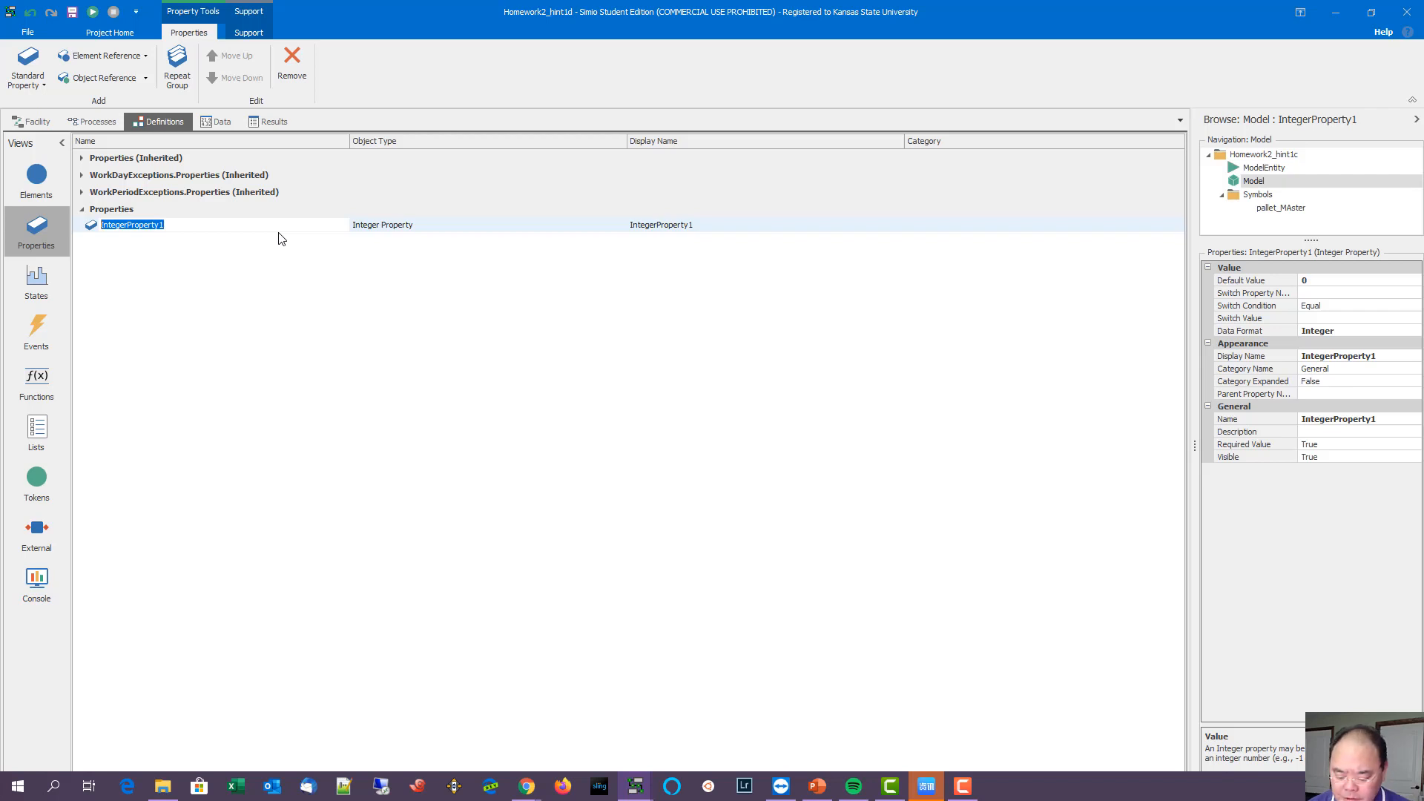
text(Batch)
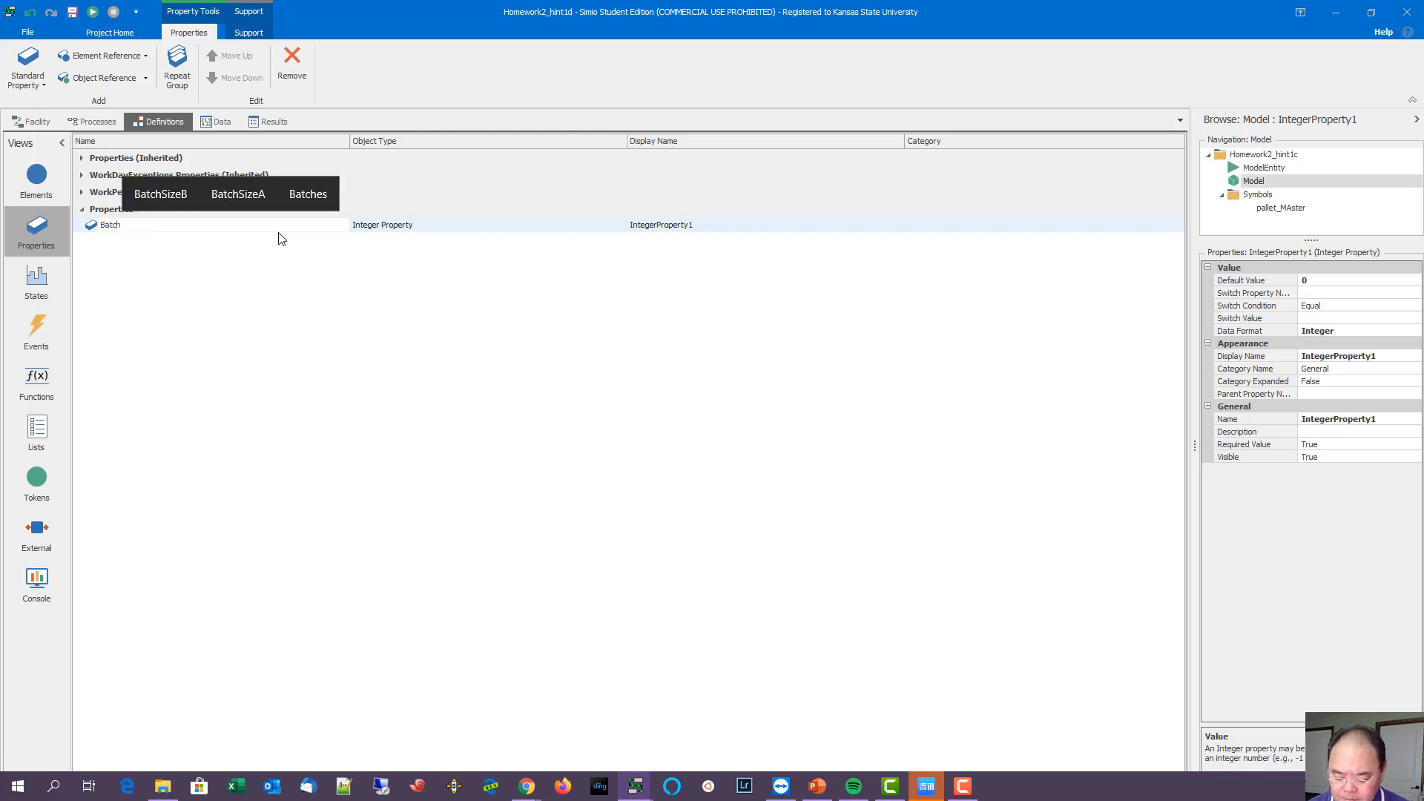
text(Size)
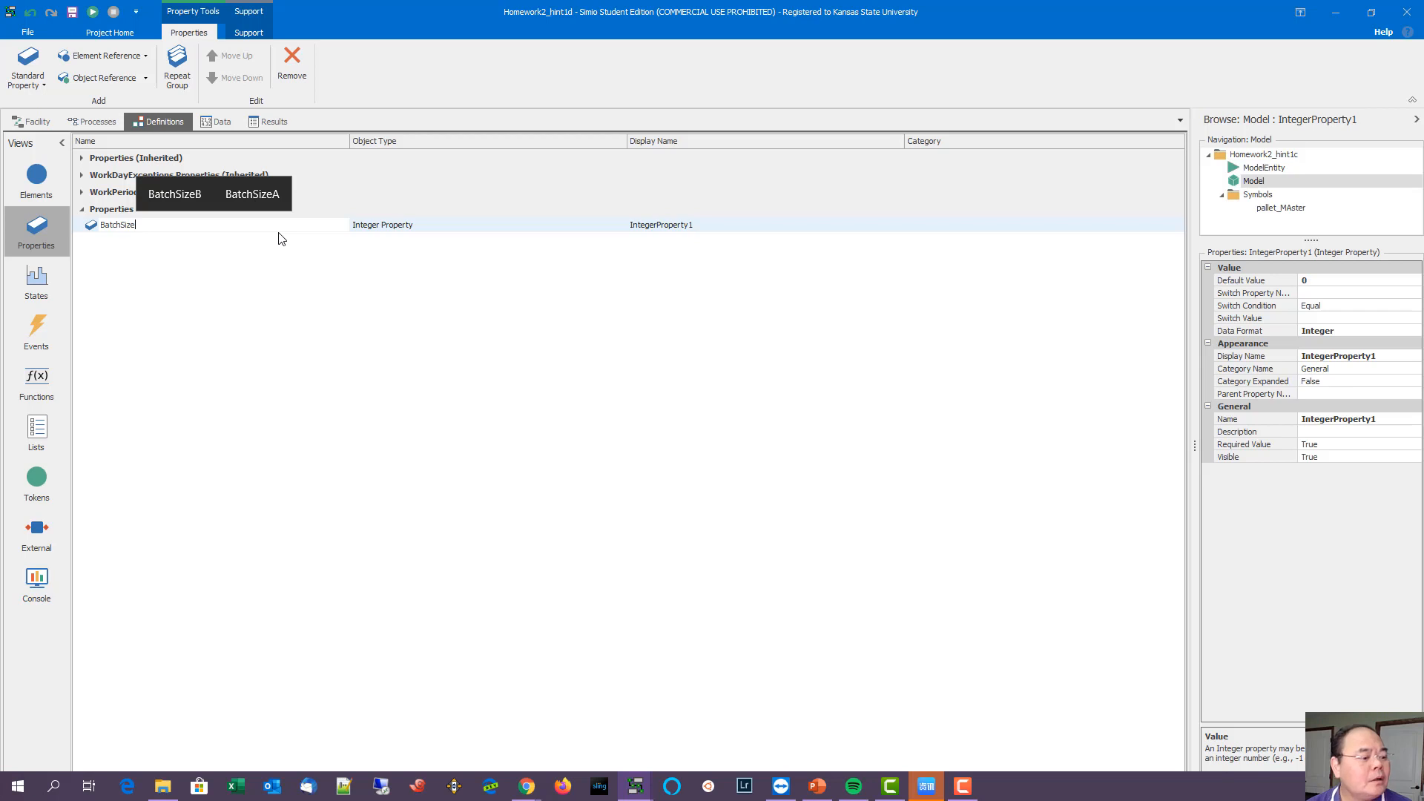
key(Return)
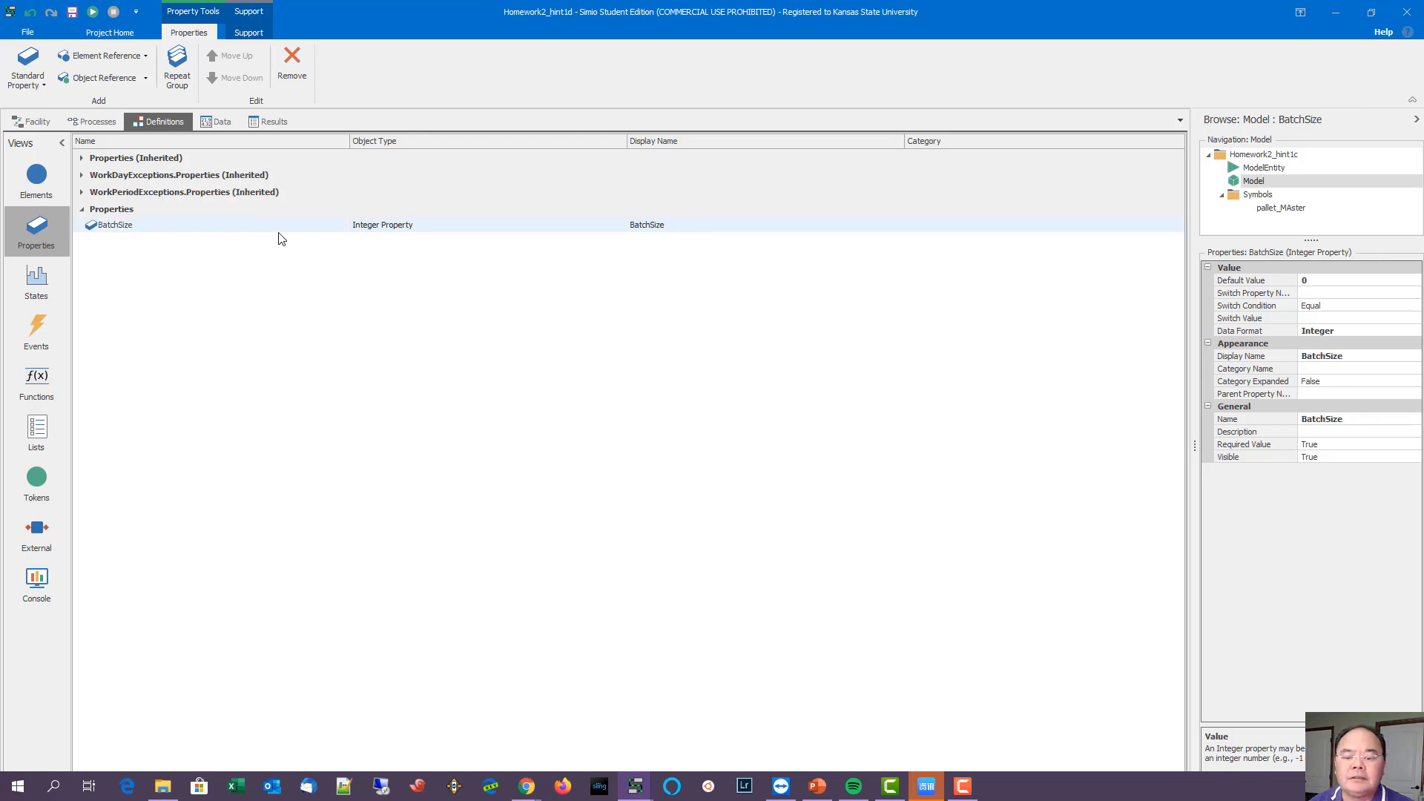
click(1341, 280)
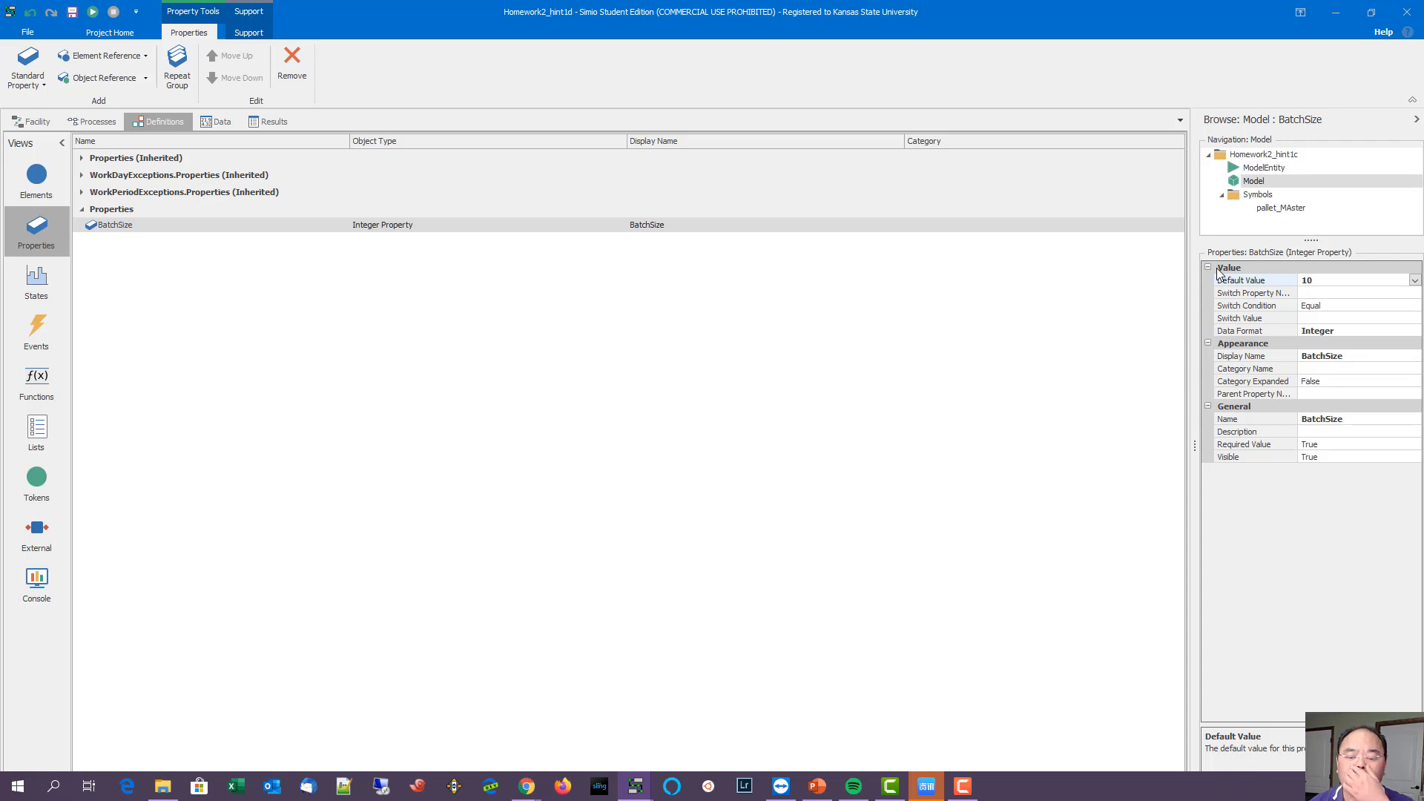
text(10)
click(840, 366)
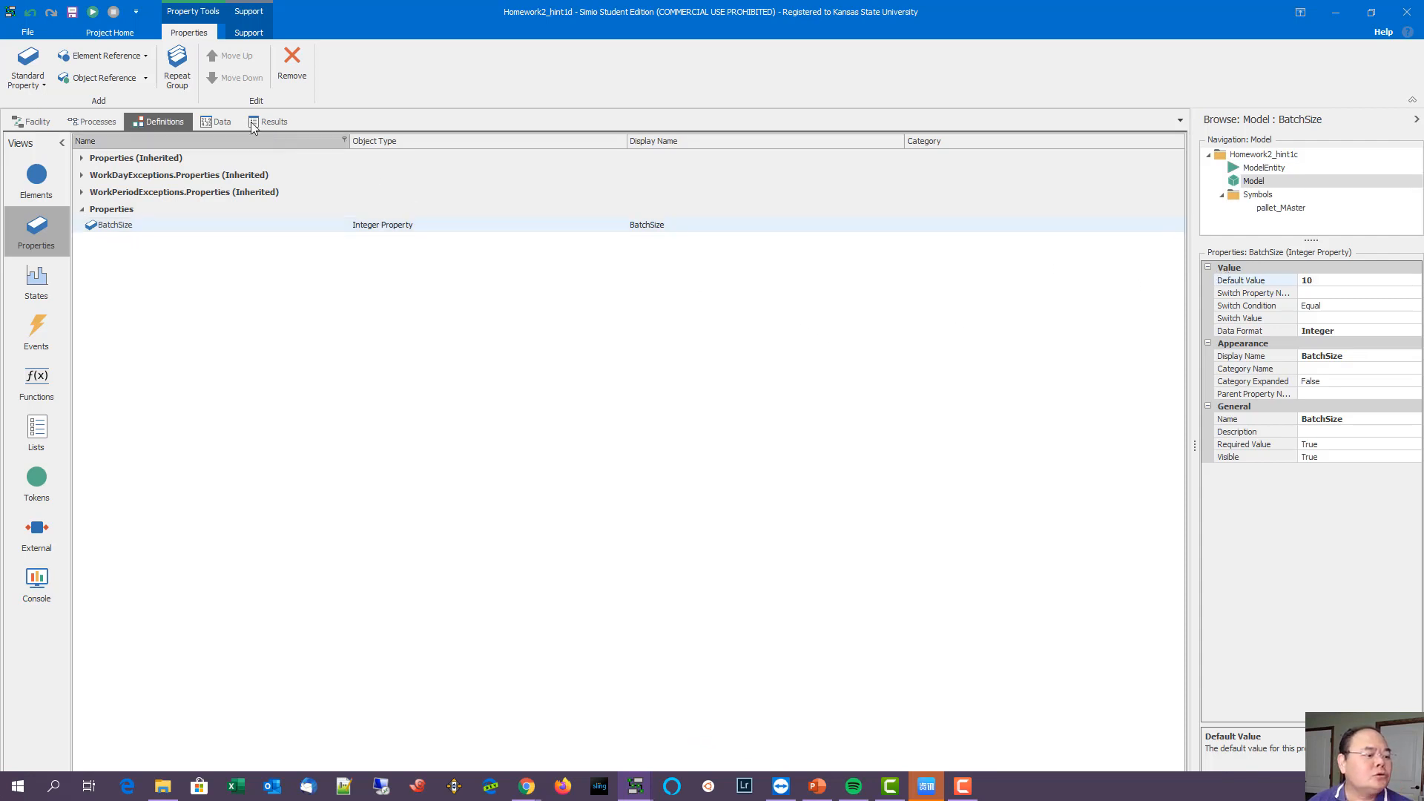
Step: Add a Real property named PalletDwellTime to the model's definitions
click(27, 78)
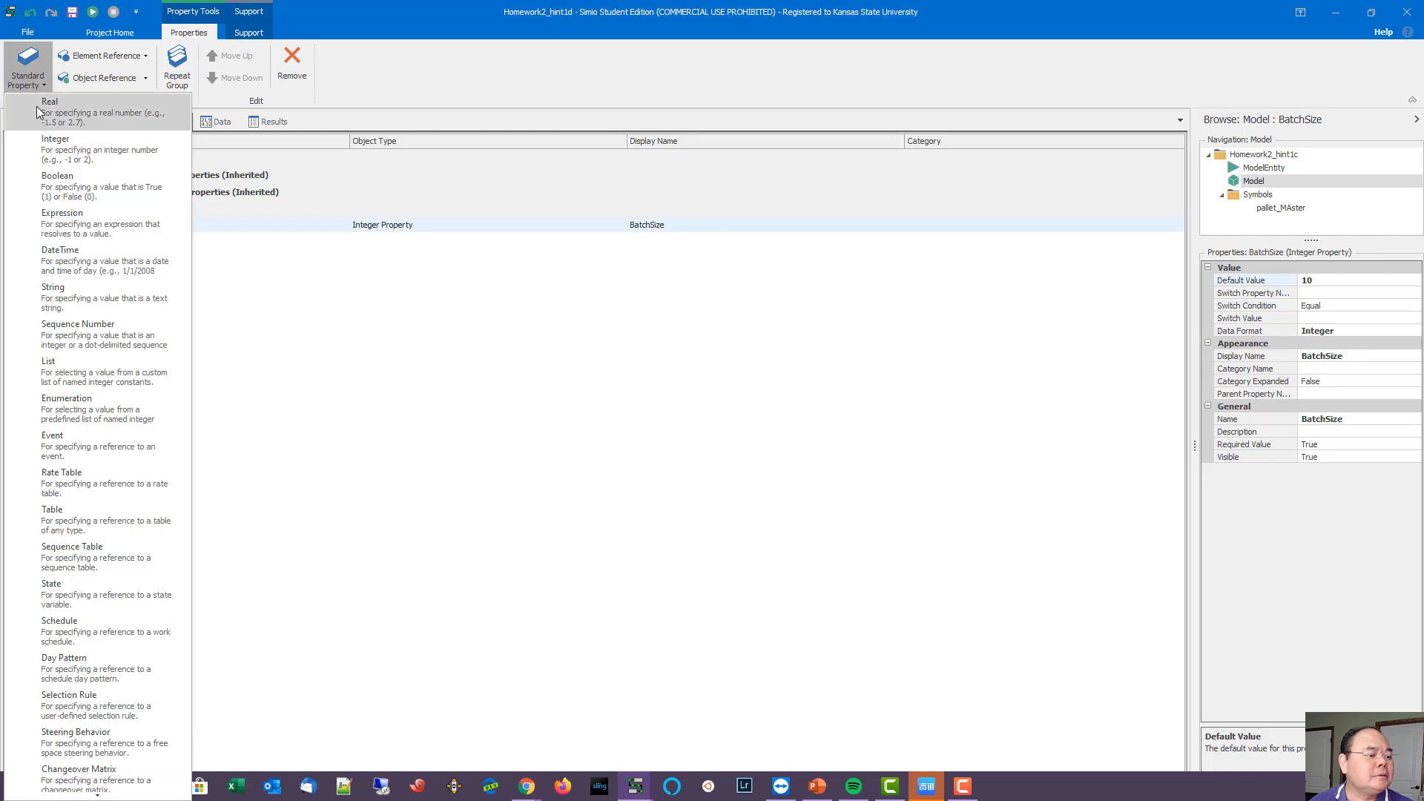
click(45, 117)
click(178, 242)
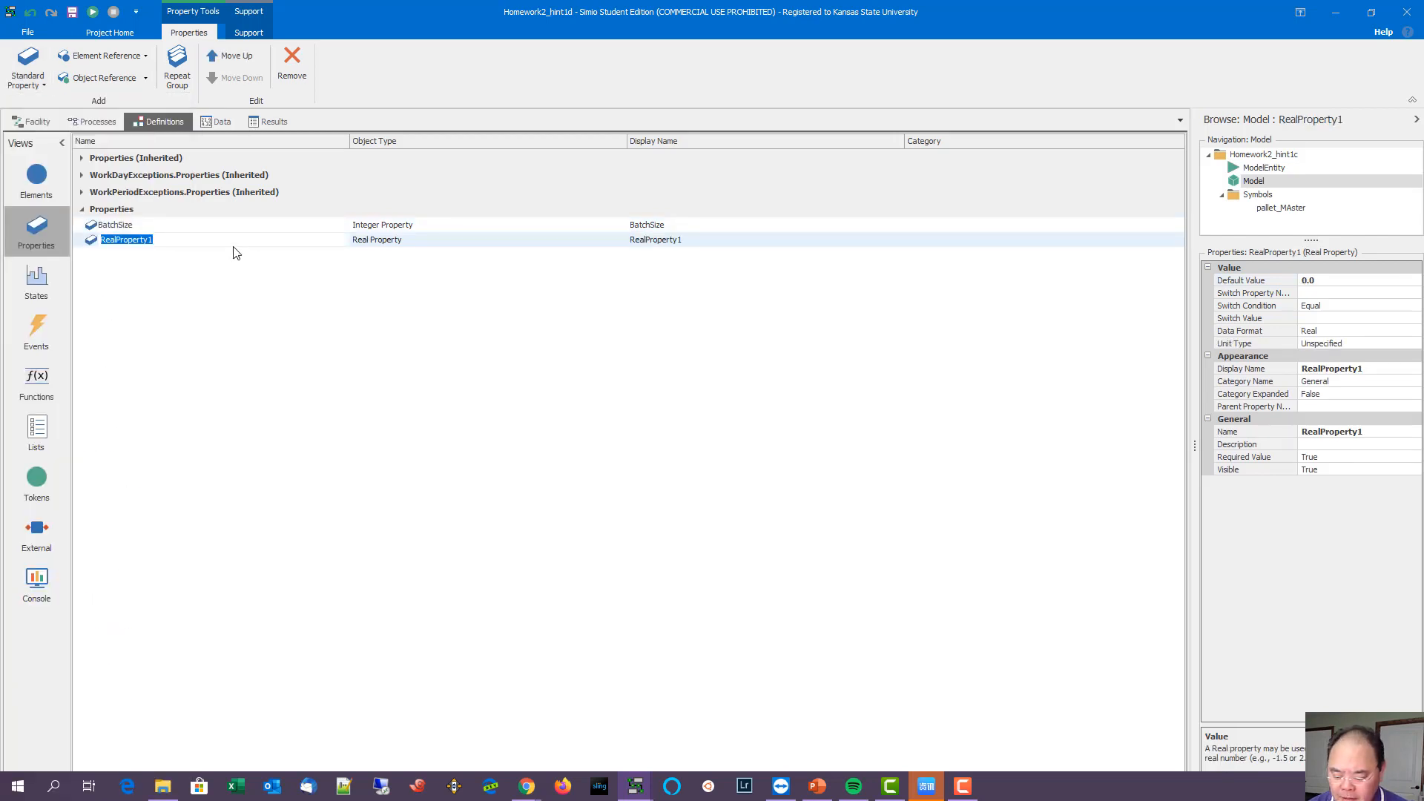
text(Pallet)
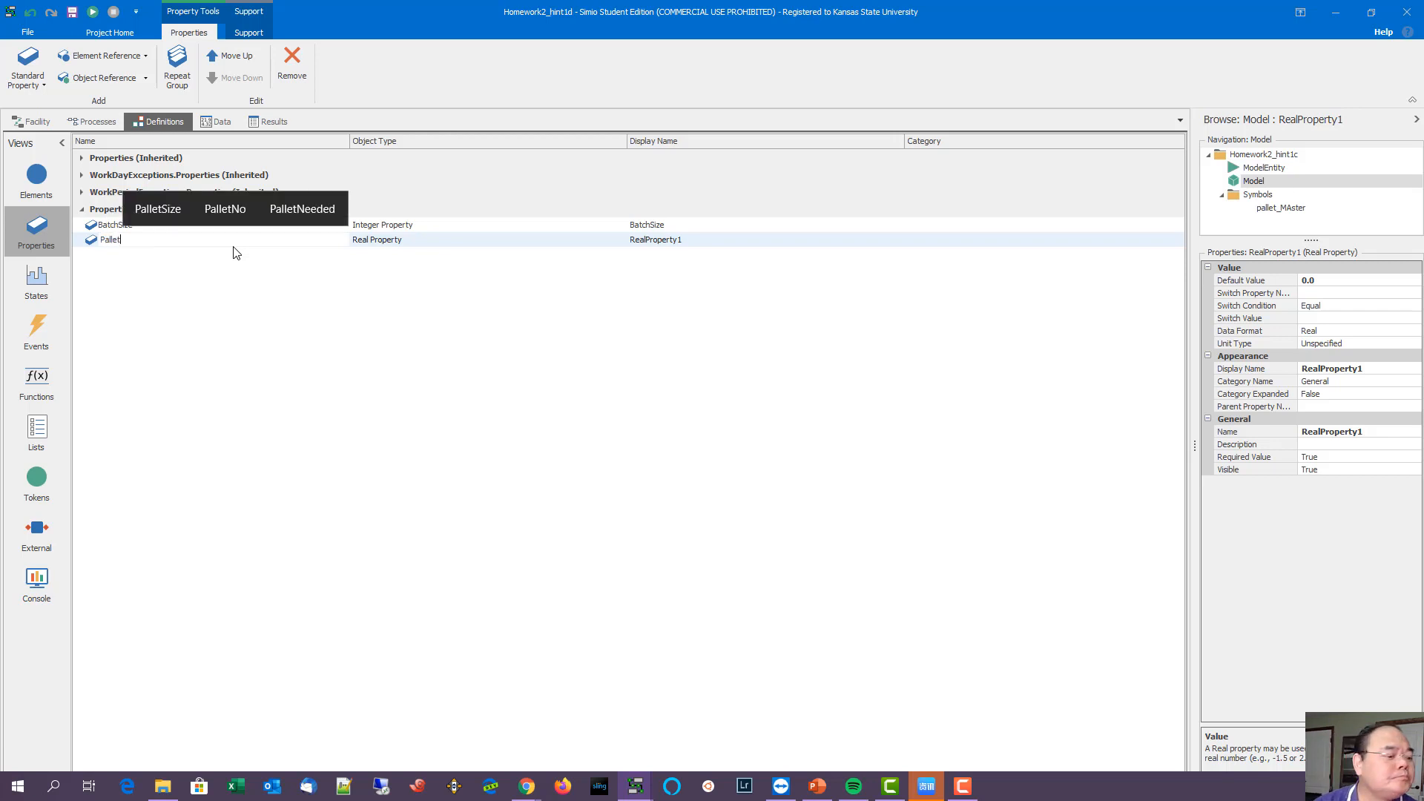
text(D)
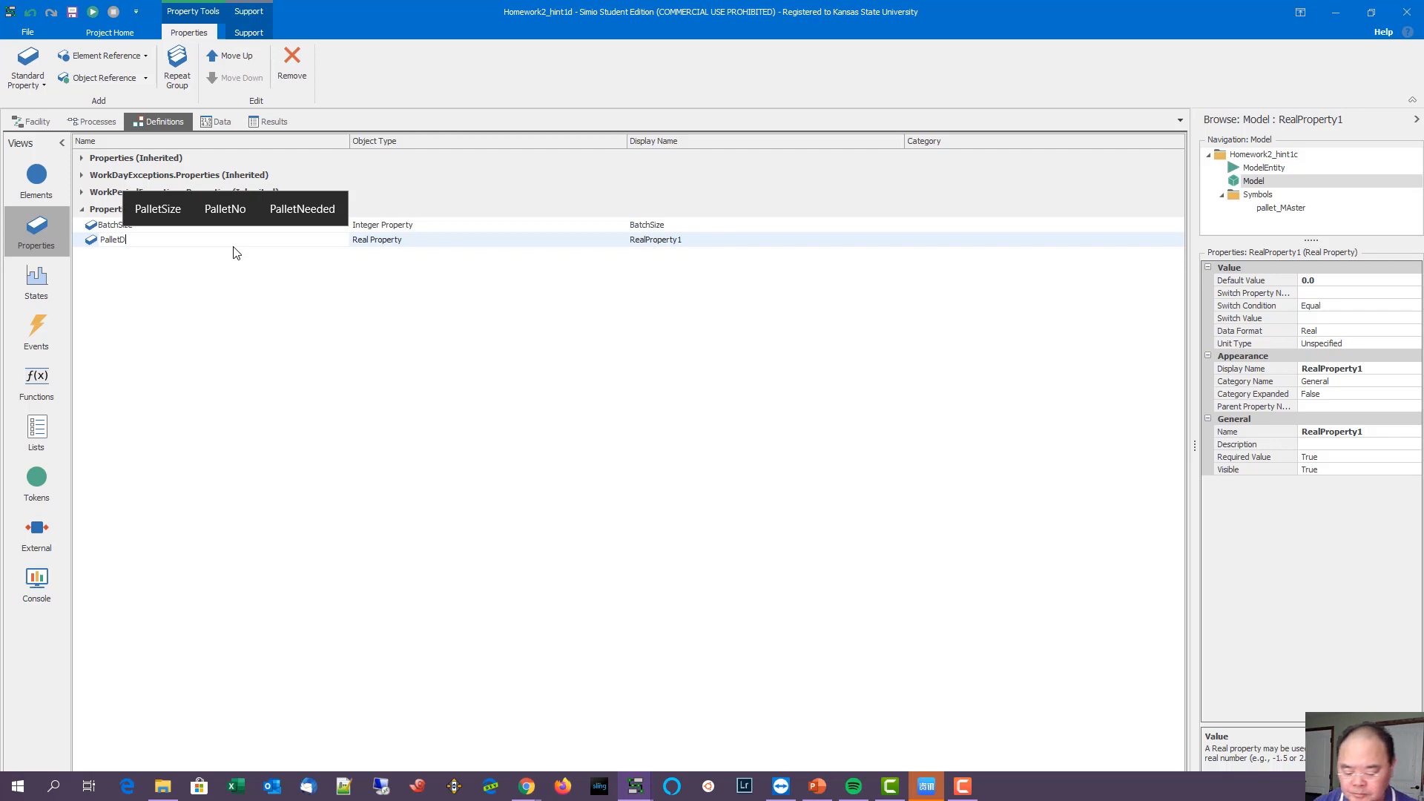
text(wellTime)
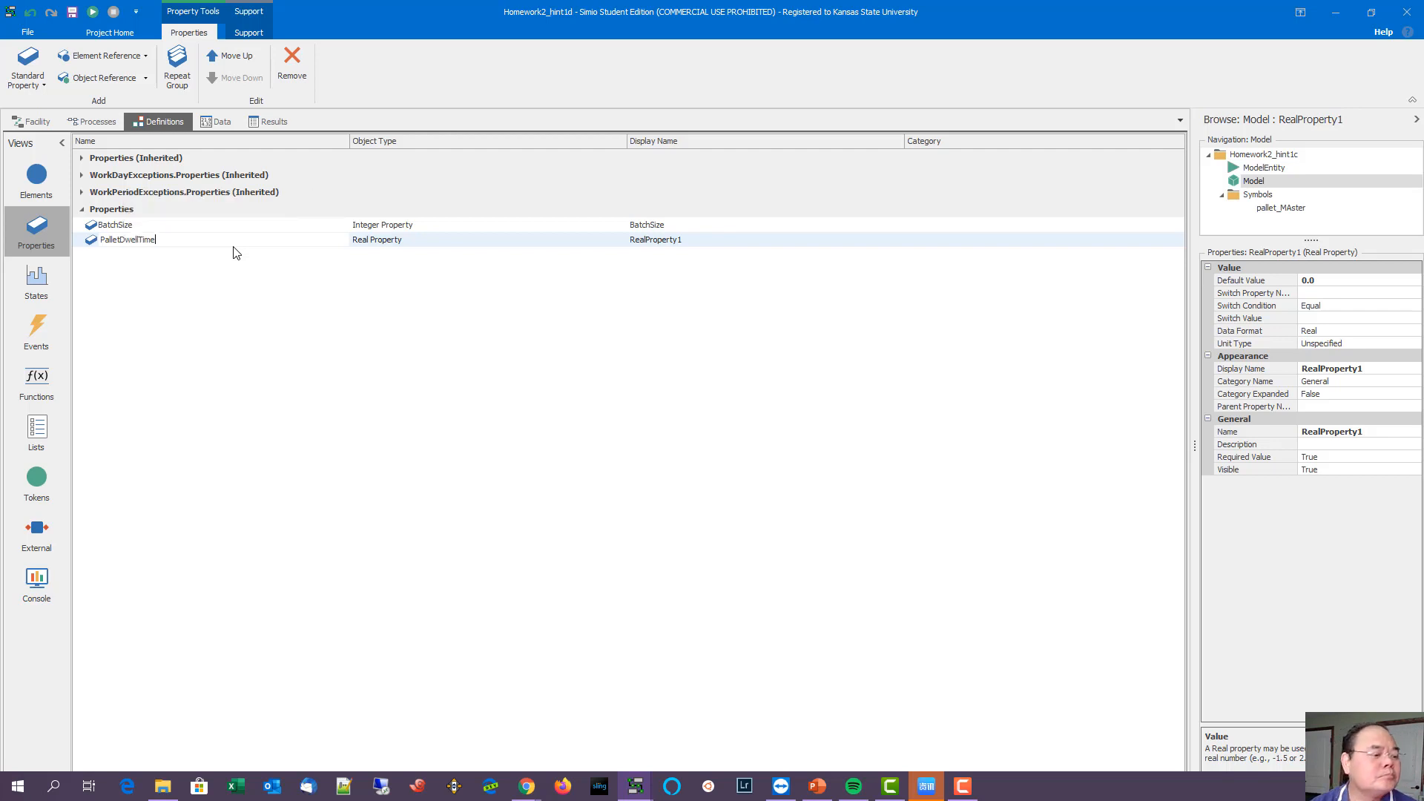
key(Return)
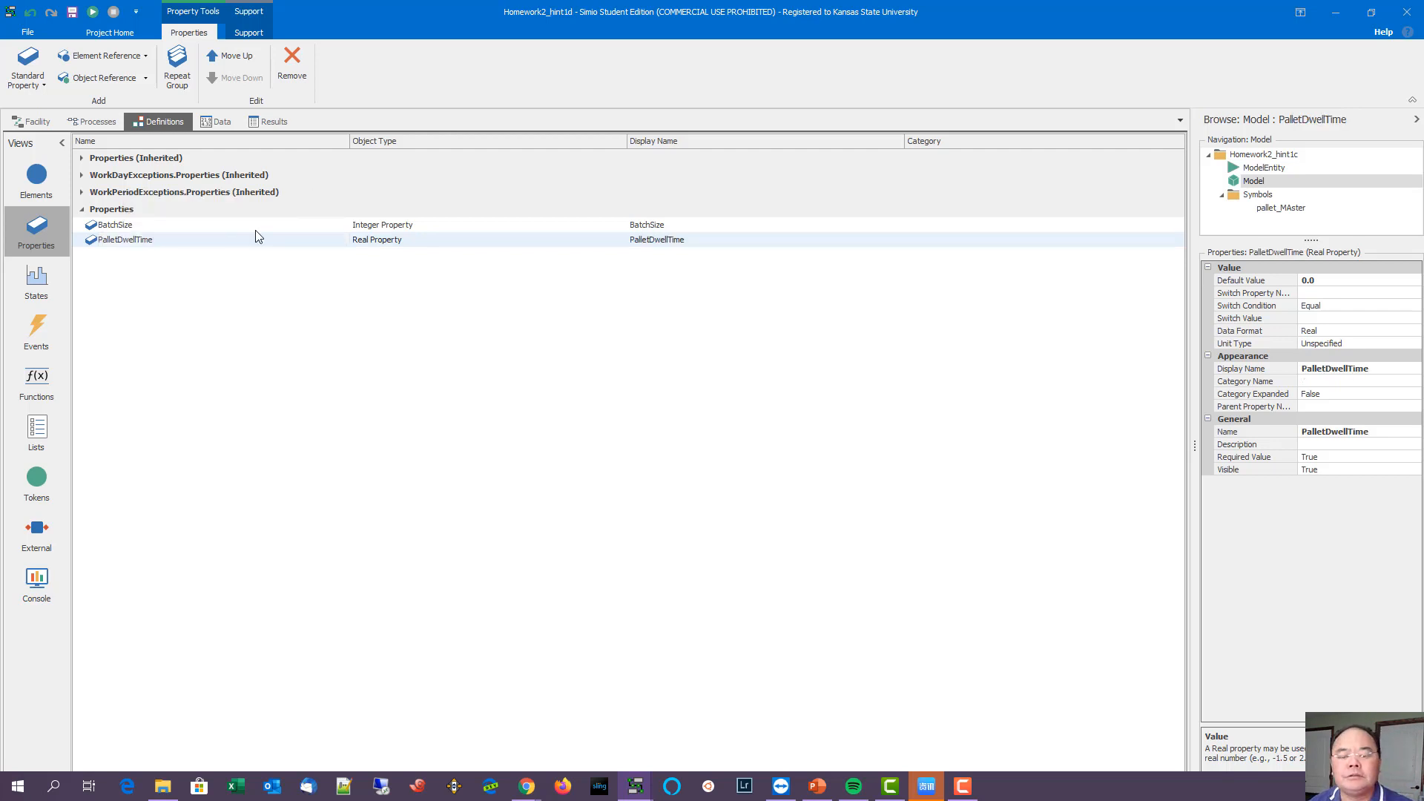
Step: Set the PalletDwellTime property's default value to 8 and its unit type to Time
click(1331, 282)
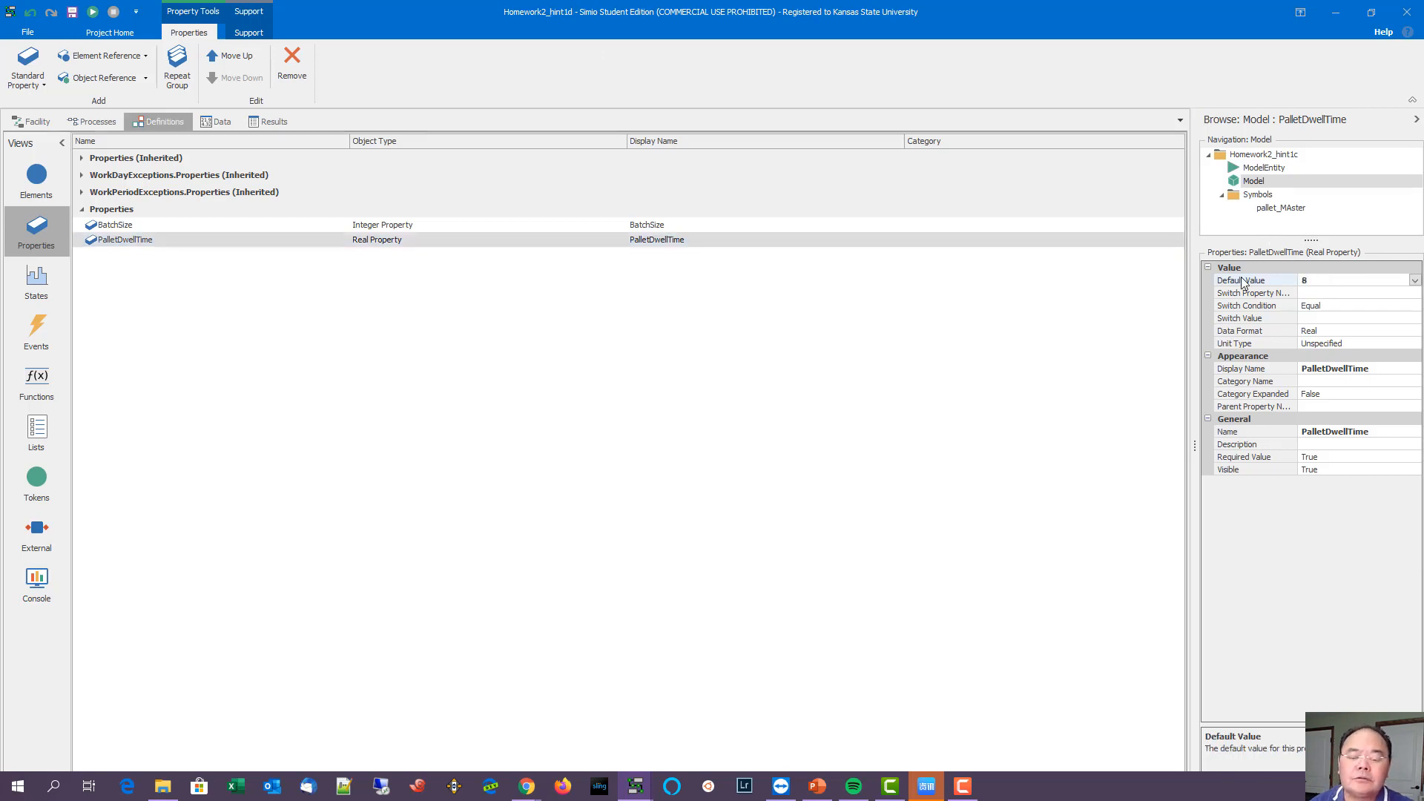
click(1360, 343)
click(1414, 343)
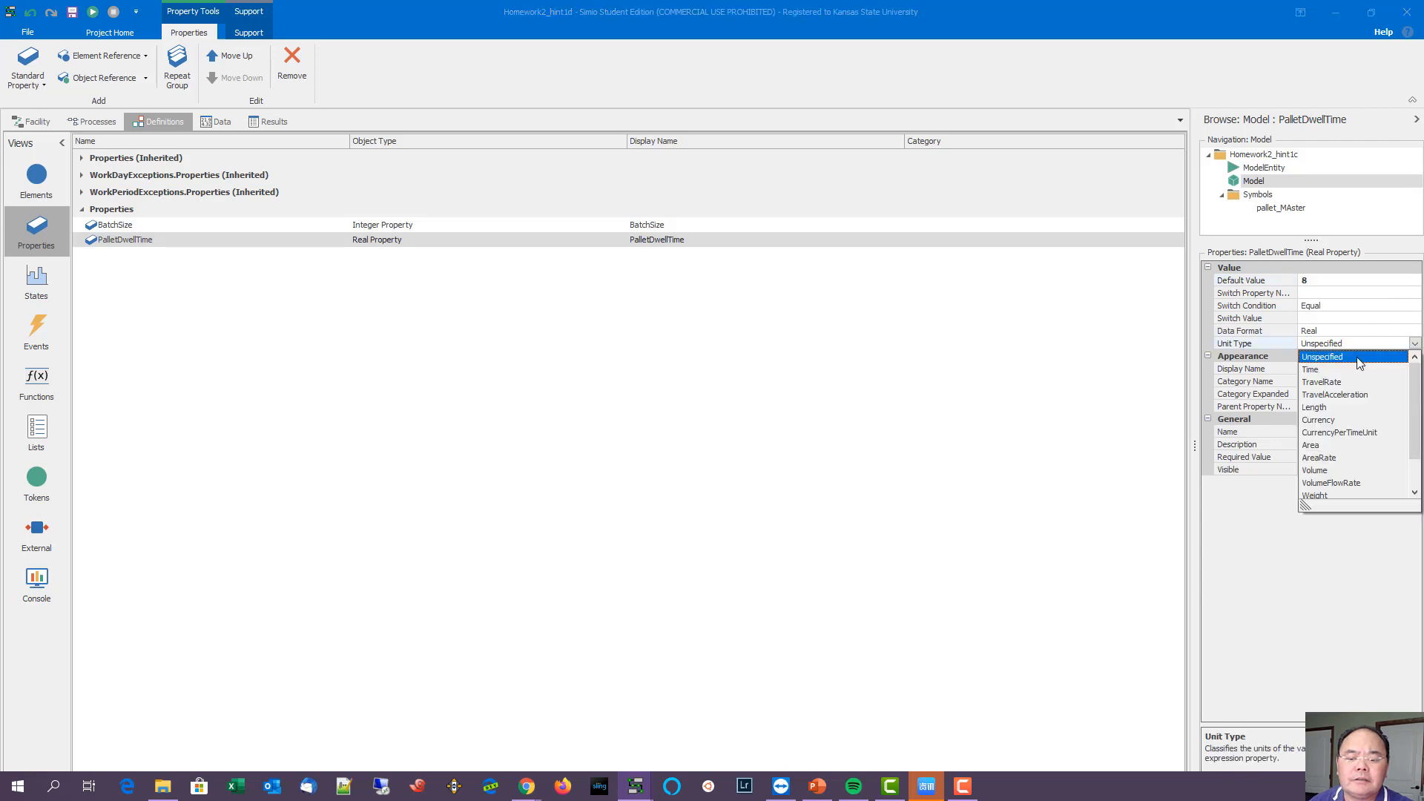
click(1326, 368)
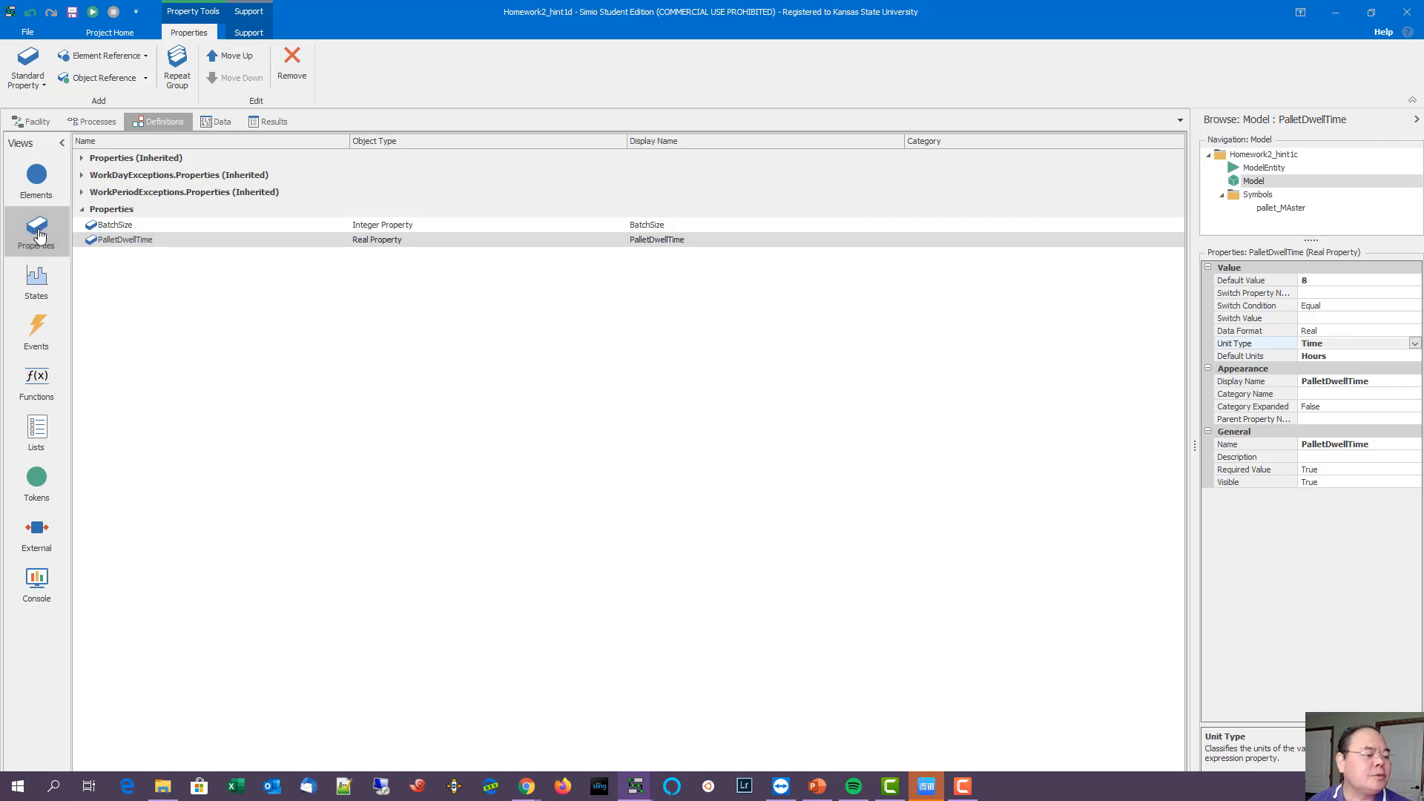
click(121, 227)
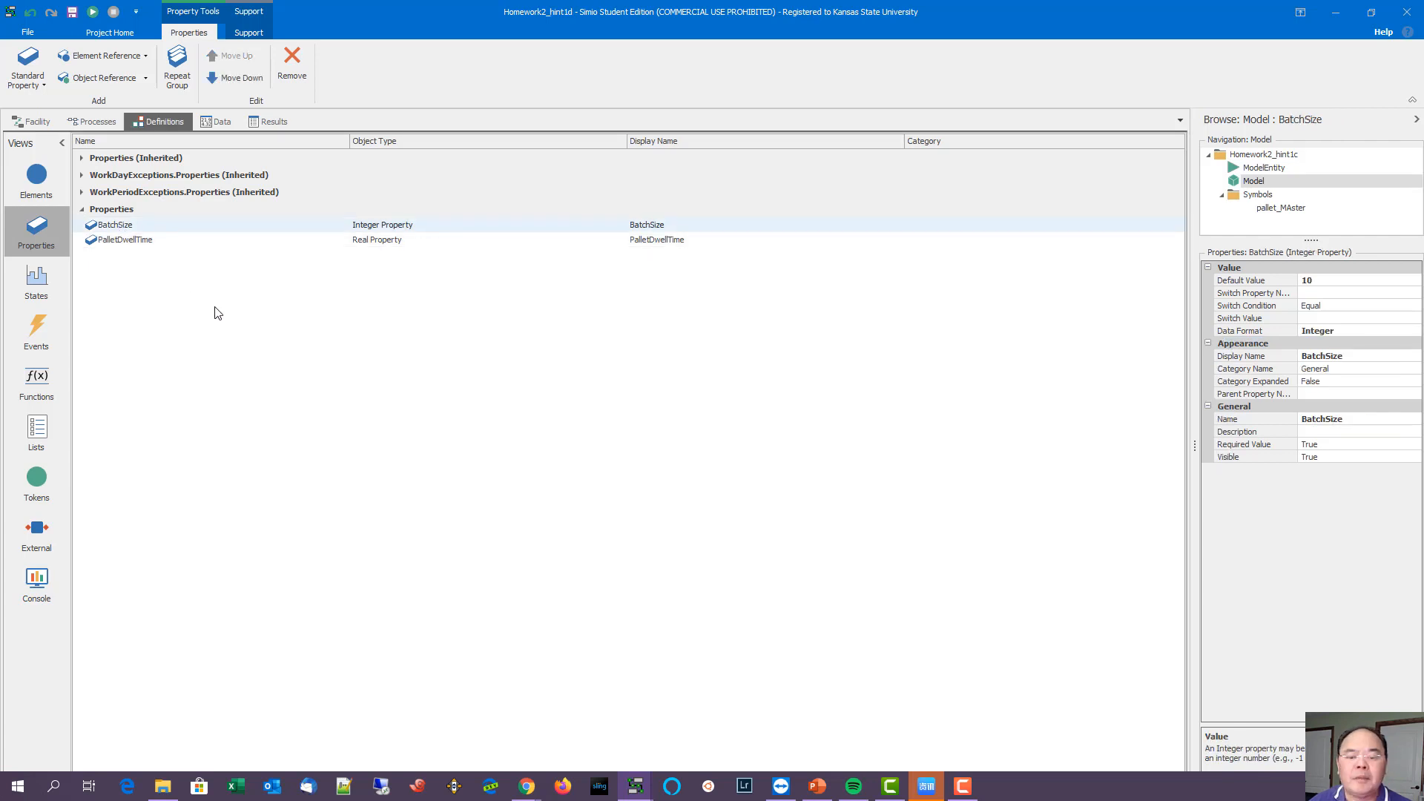
click(152, 243)
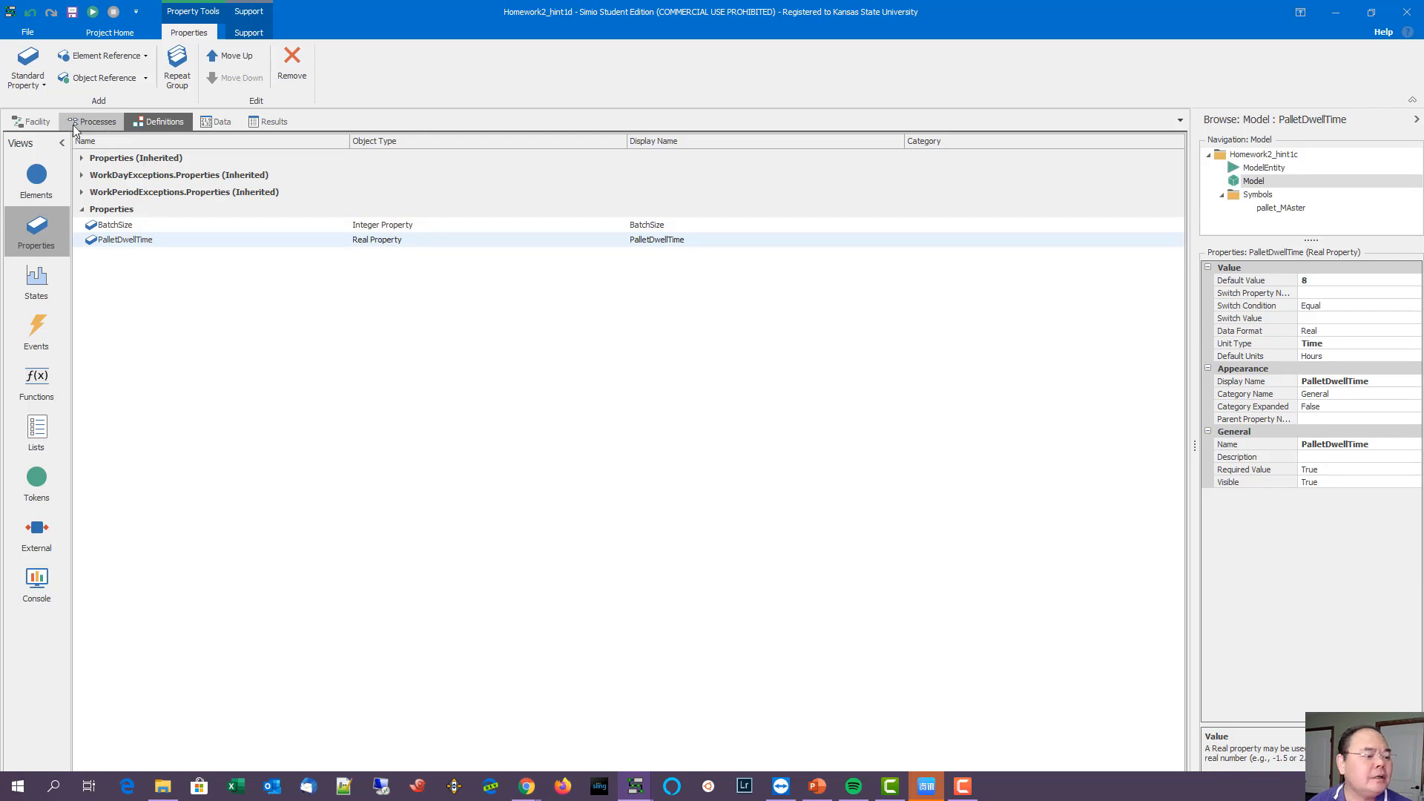
Step: Set the SrcPallets source's entity type to Pallet and its arrival mode to On Event
click(39, 124)
click(553, 397)
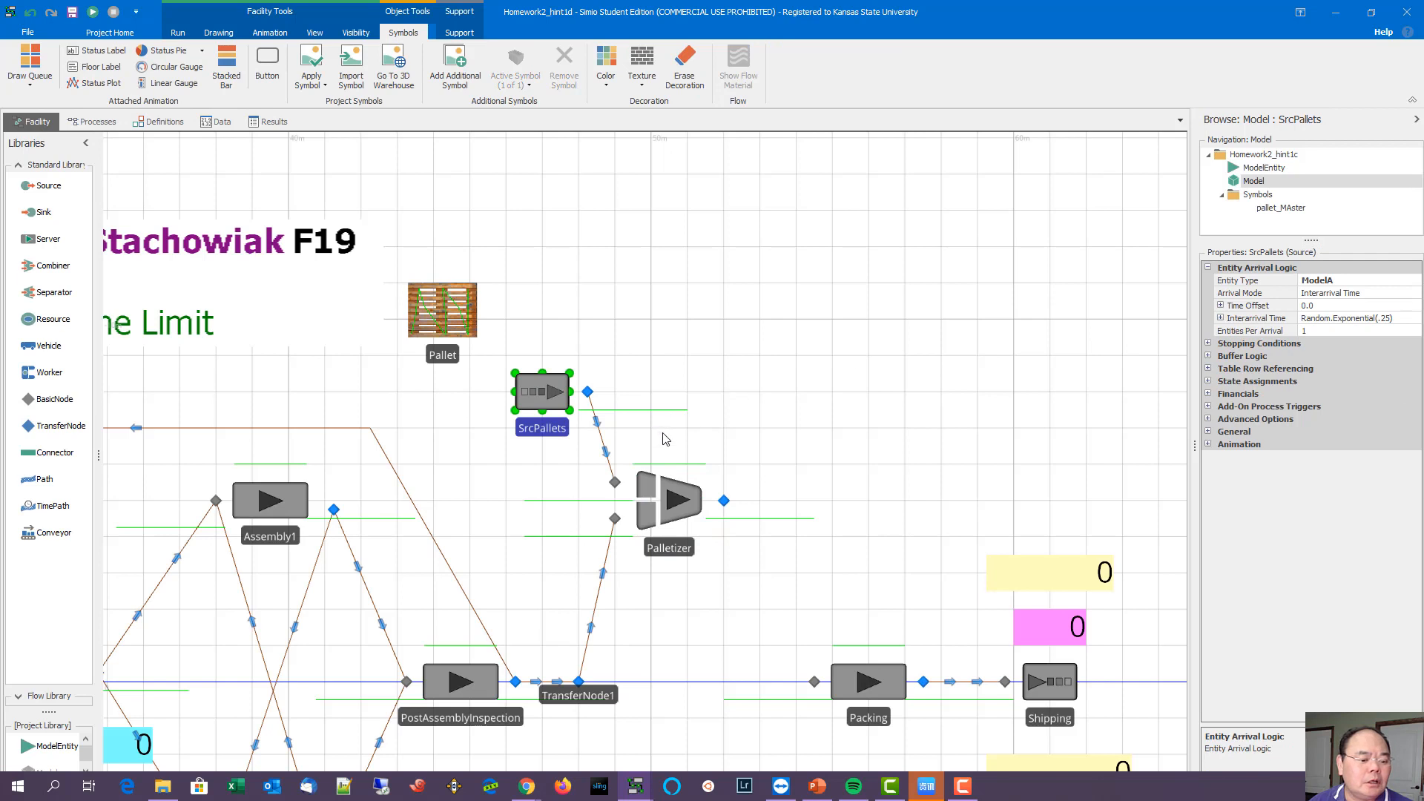
click(1364, 282)
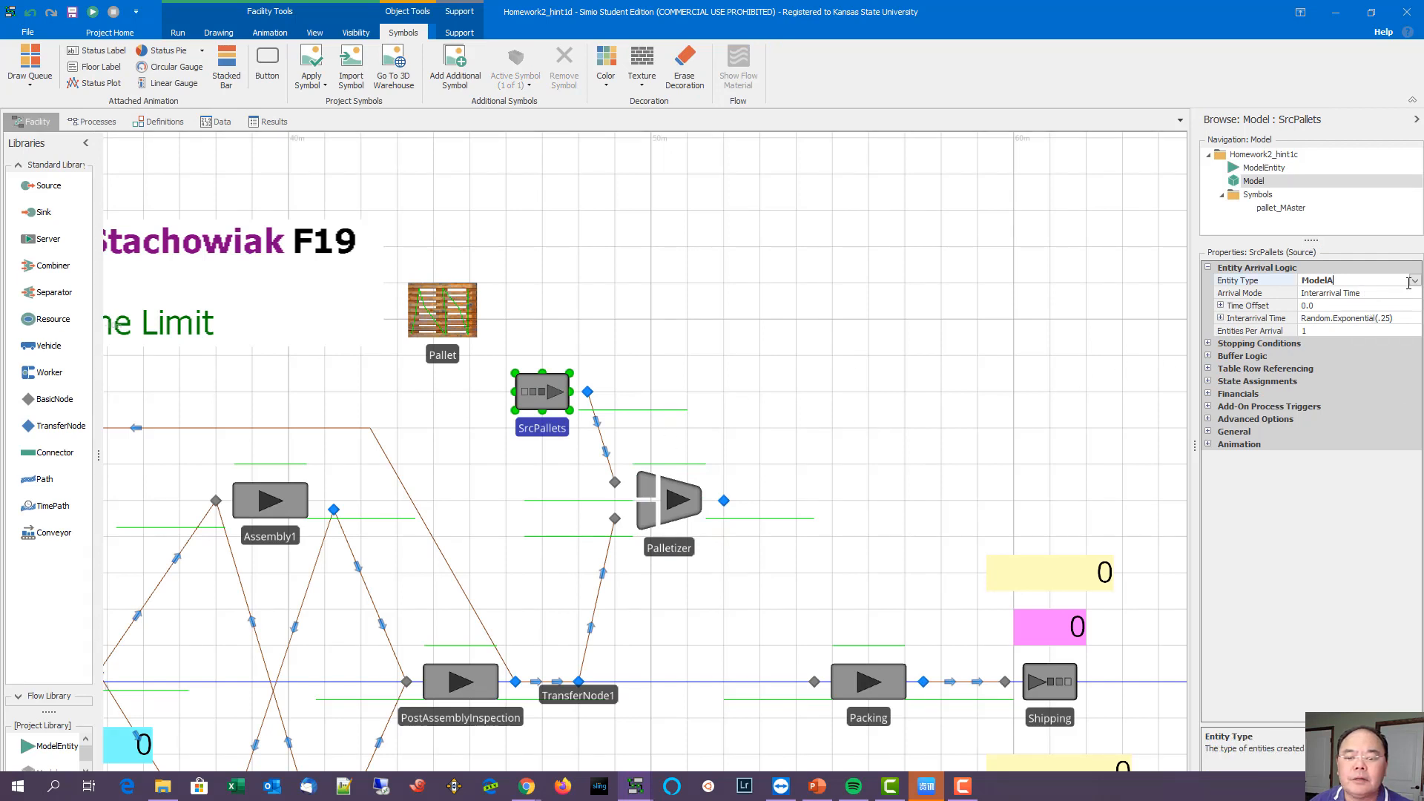
click(1416, 281)
click(1315, 342)
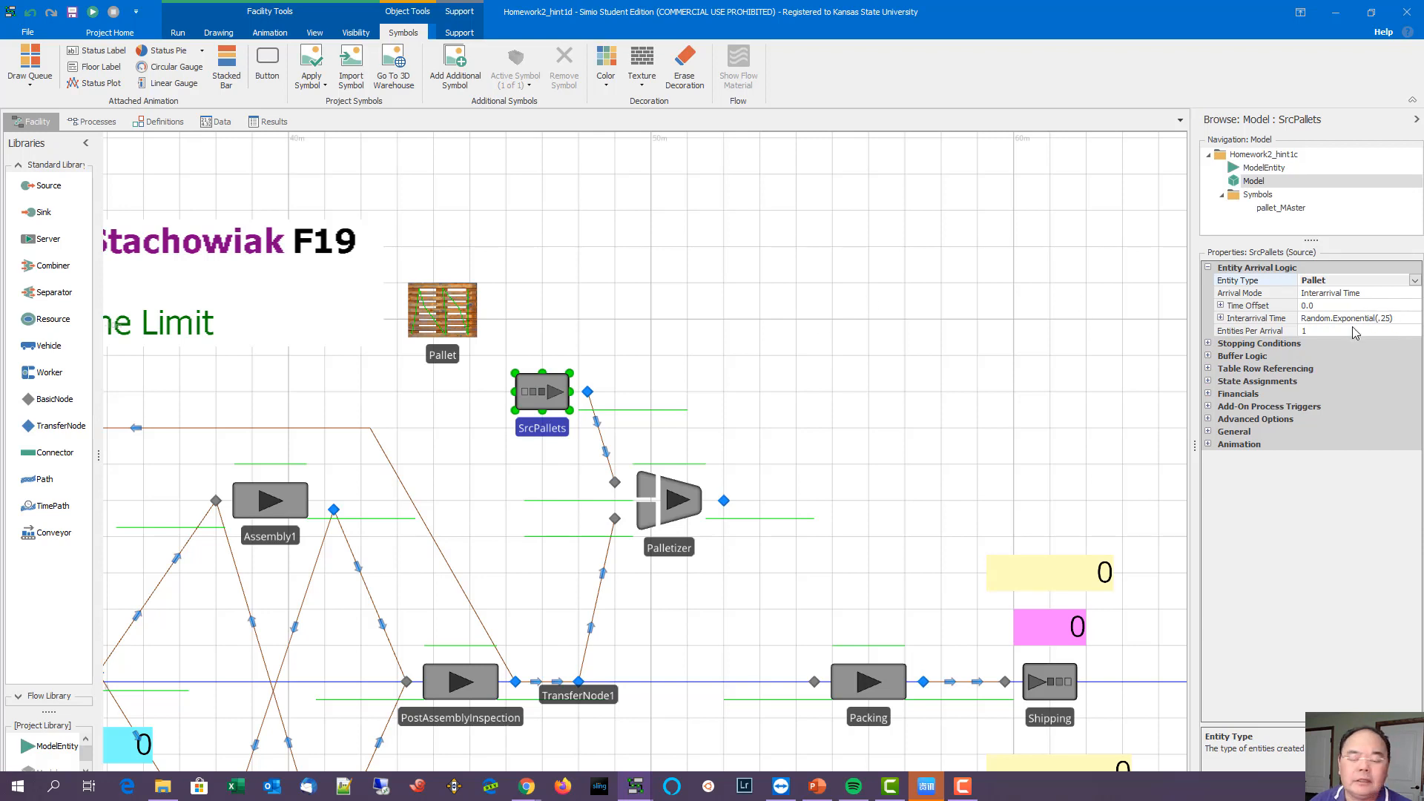
click(1366, 295)
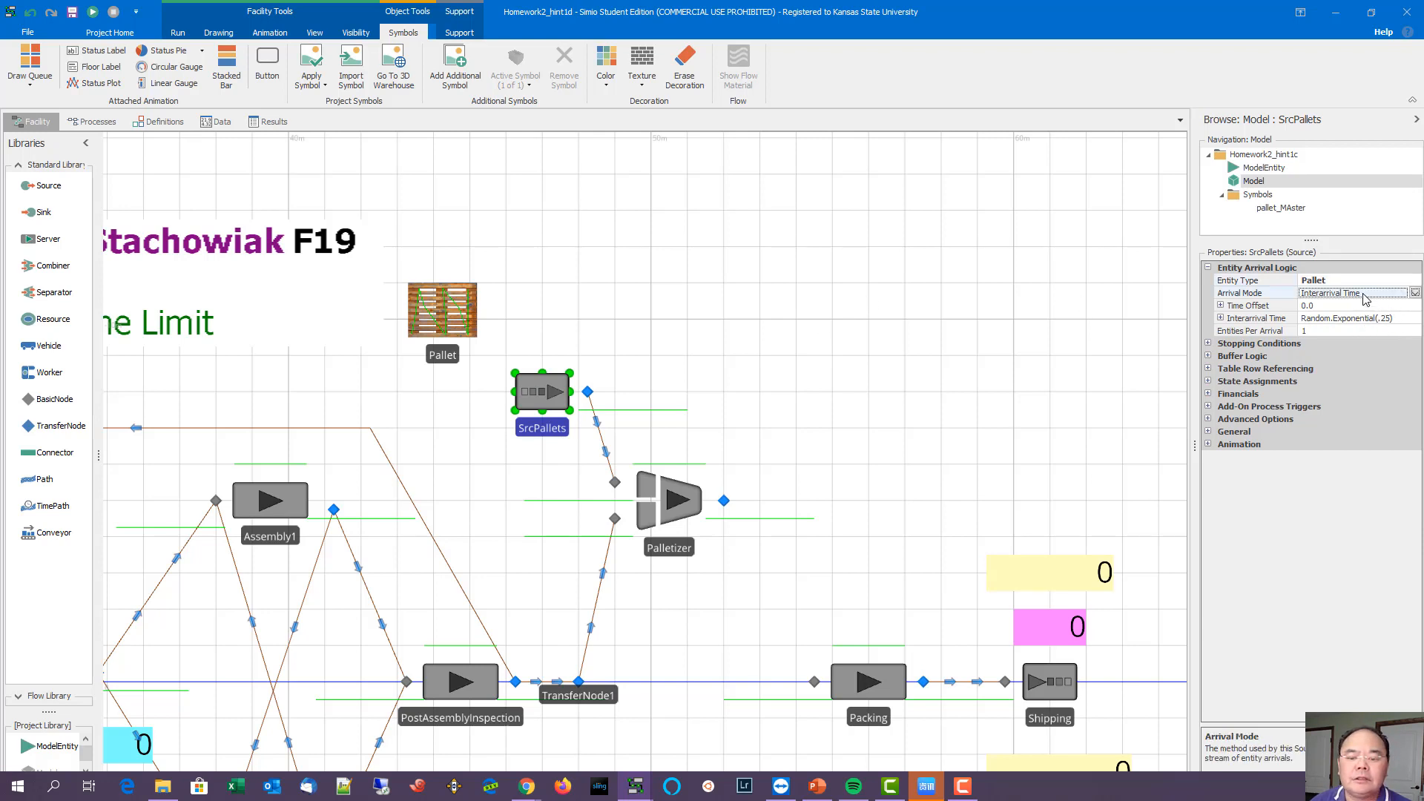
click(1416, 294)
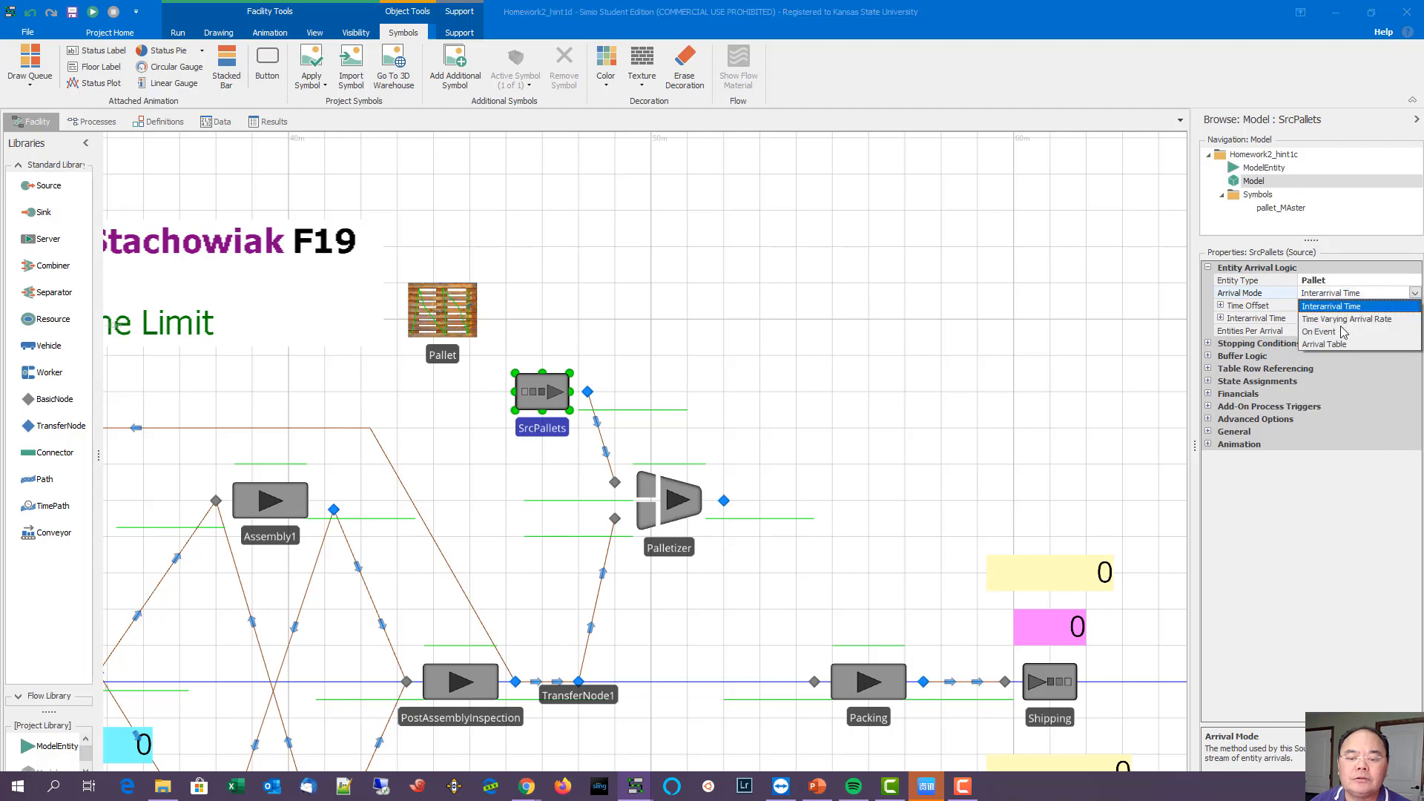
click(1342, 328)
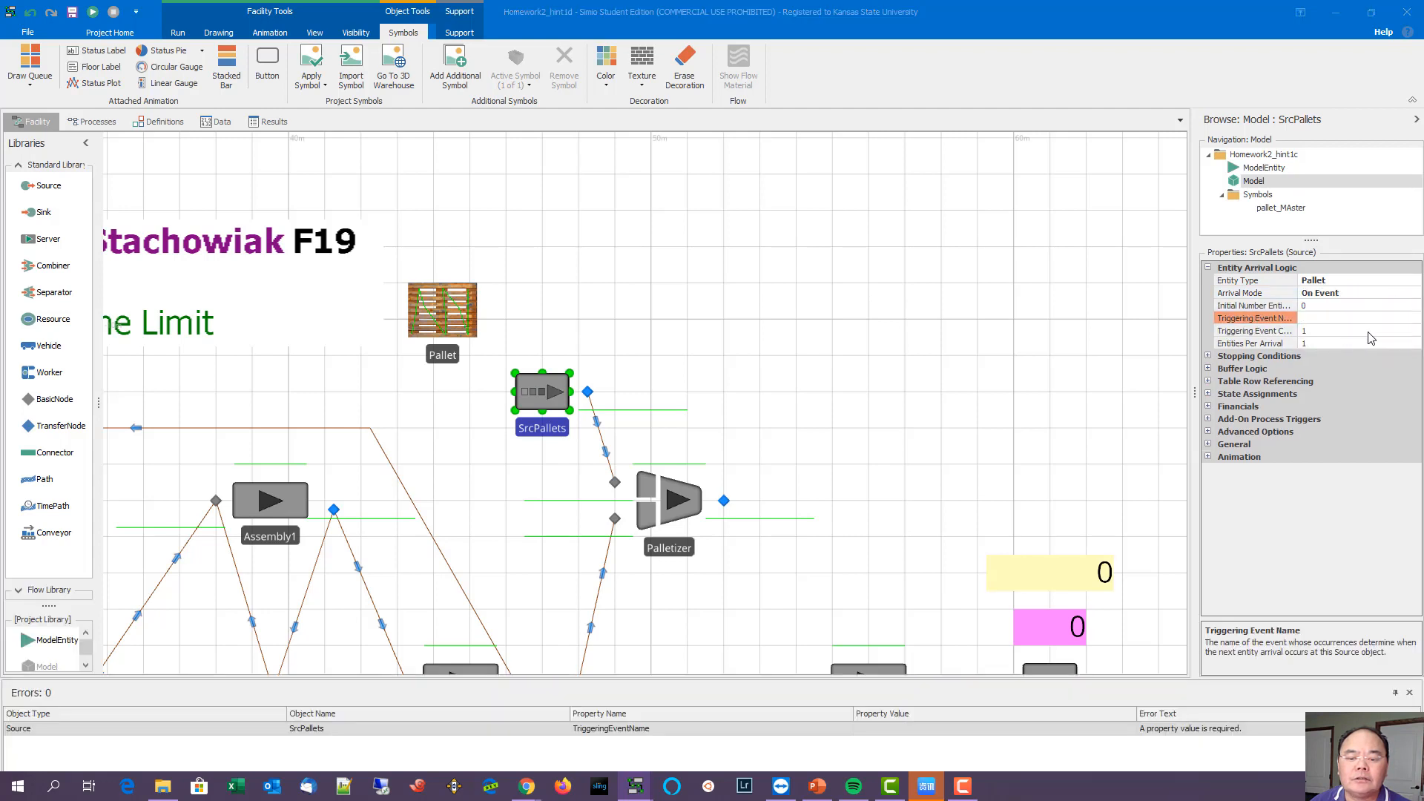
click(836, 312)
Step: Add an event named PalletNeeded to the model's definitions
click(158, 124)
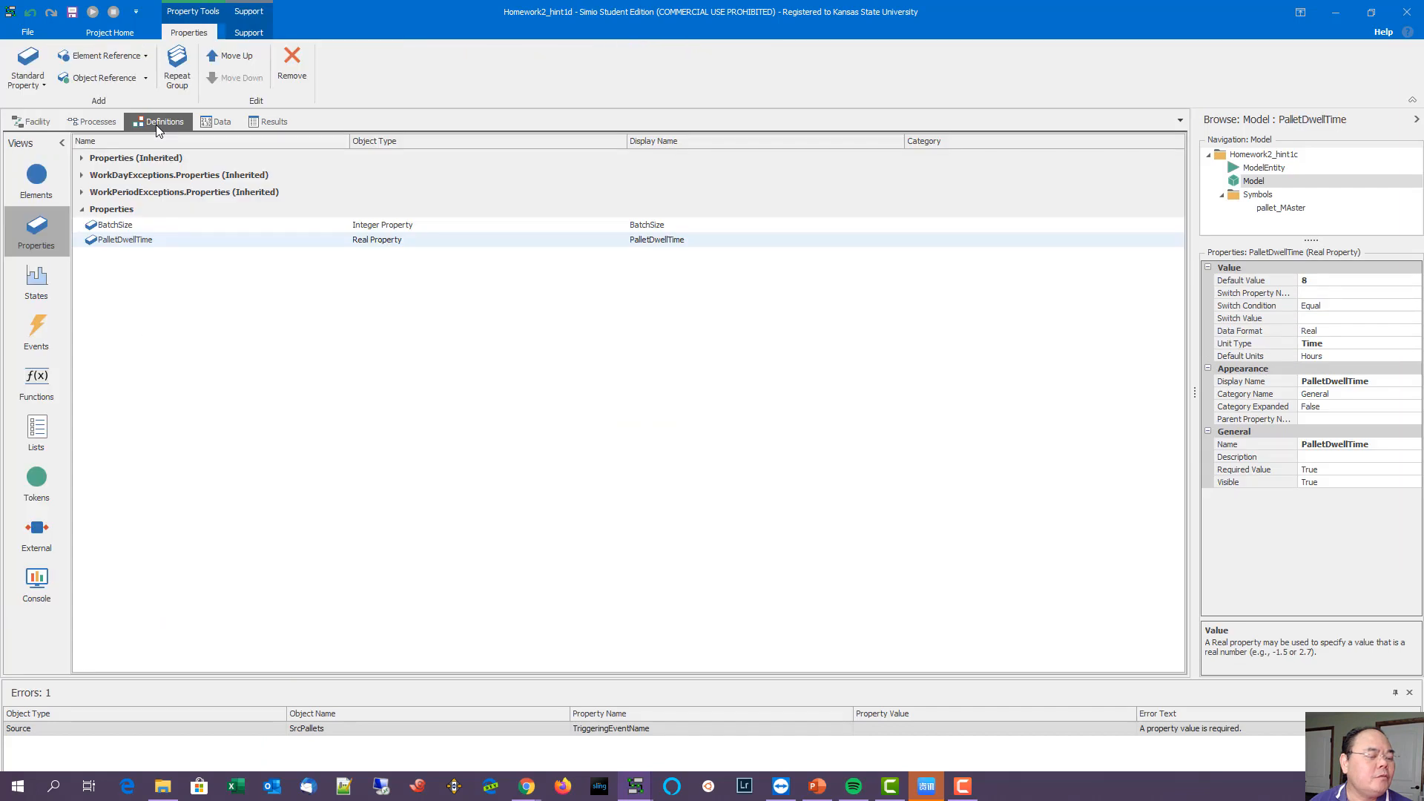
click(36, 330)
click(20, 63)
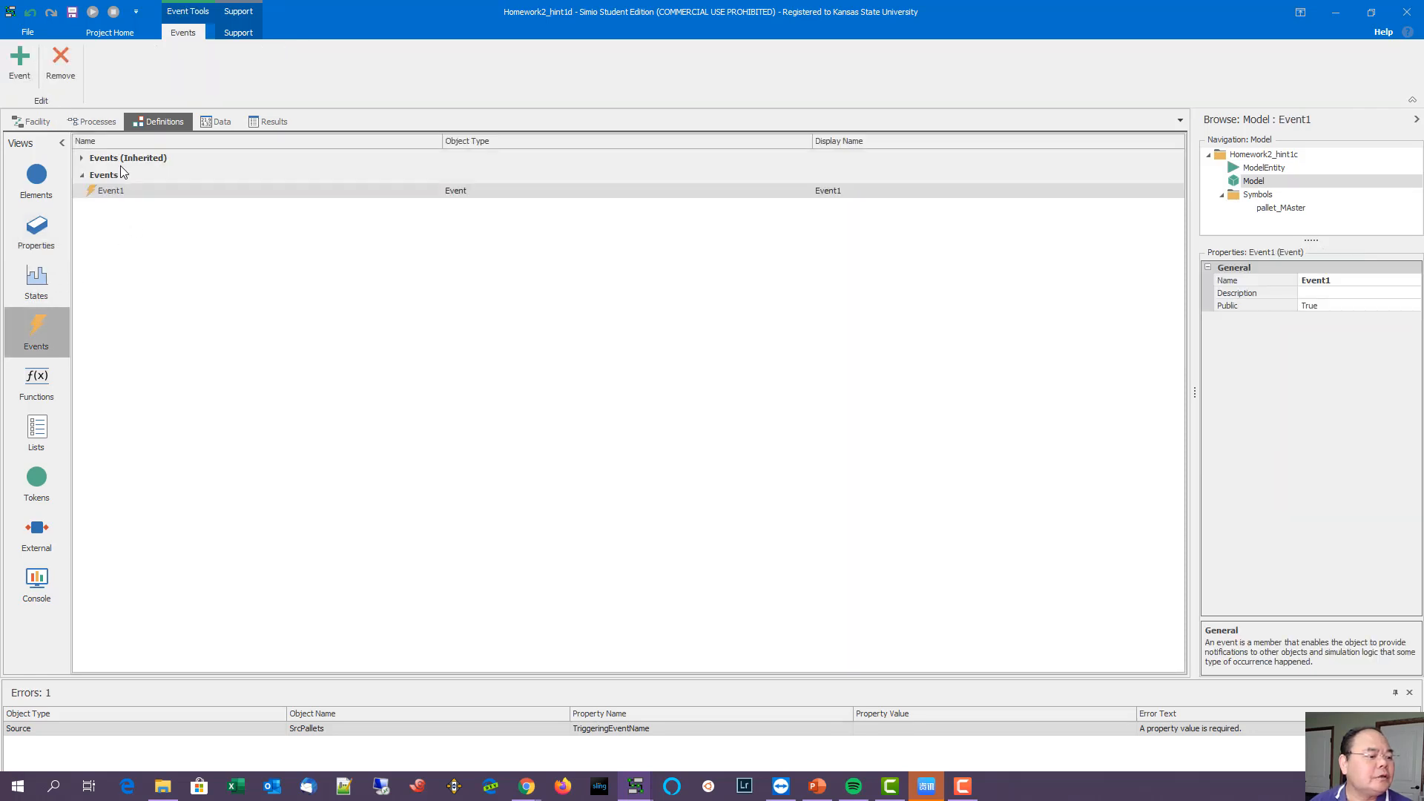
click(115, 191)
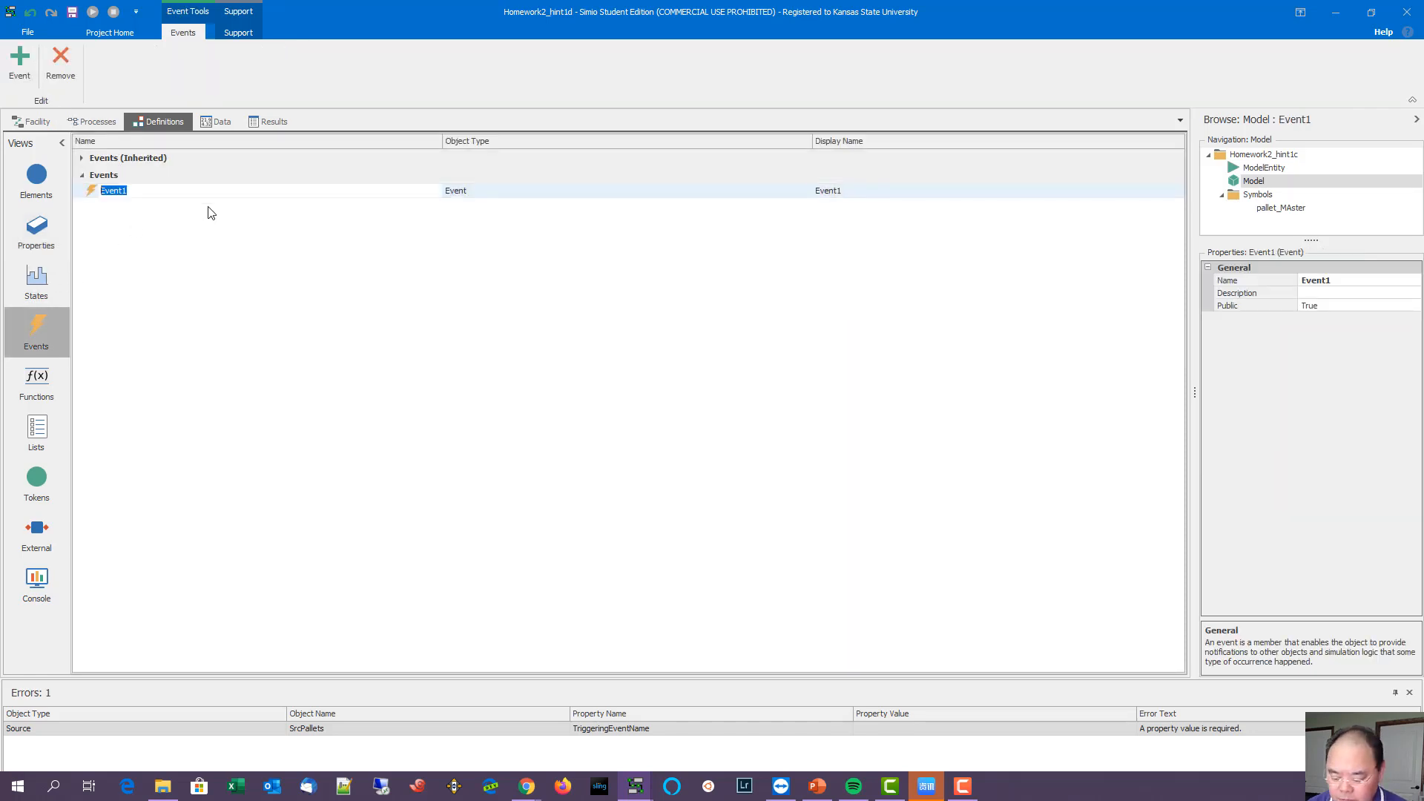
text(Palle)
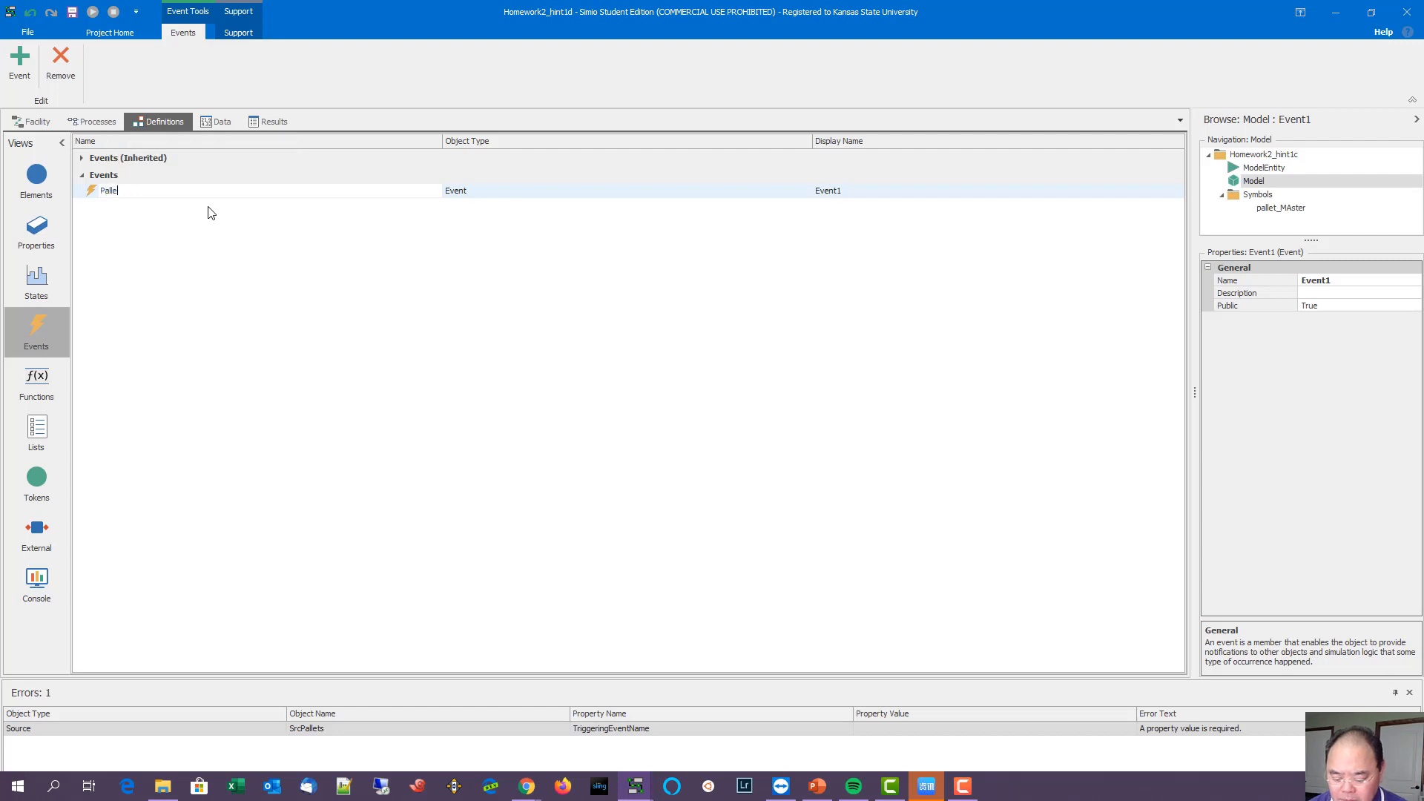
text(tNeeded)
key(Return)
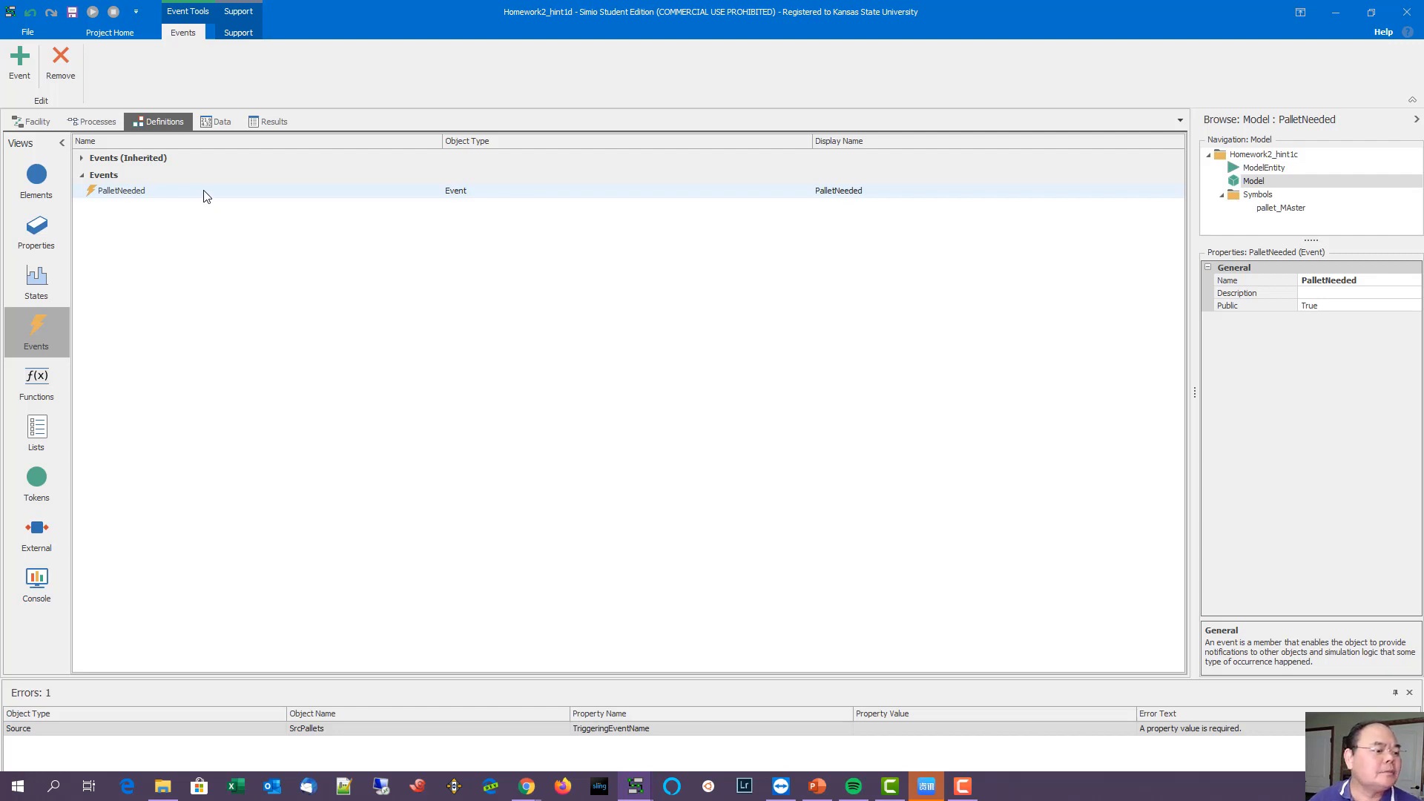
Step: Set the triggering event name of the SrcPallets source to PalletNeeded
click(34, 121)
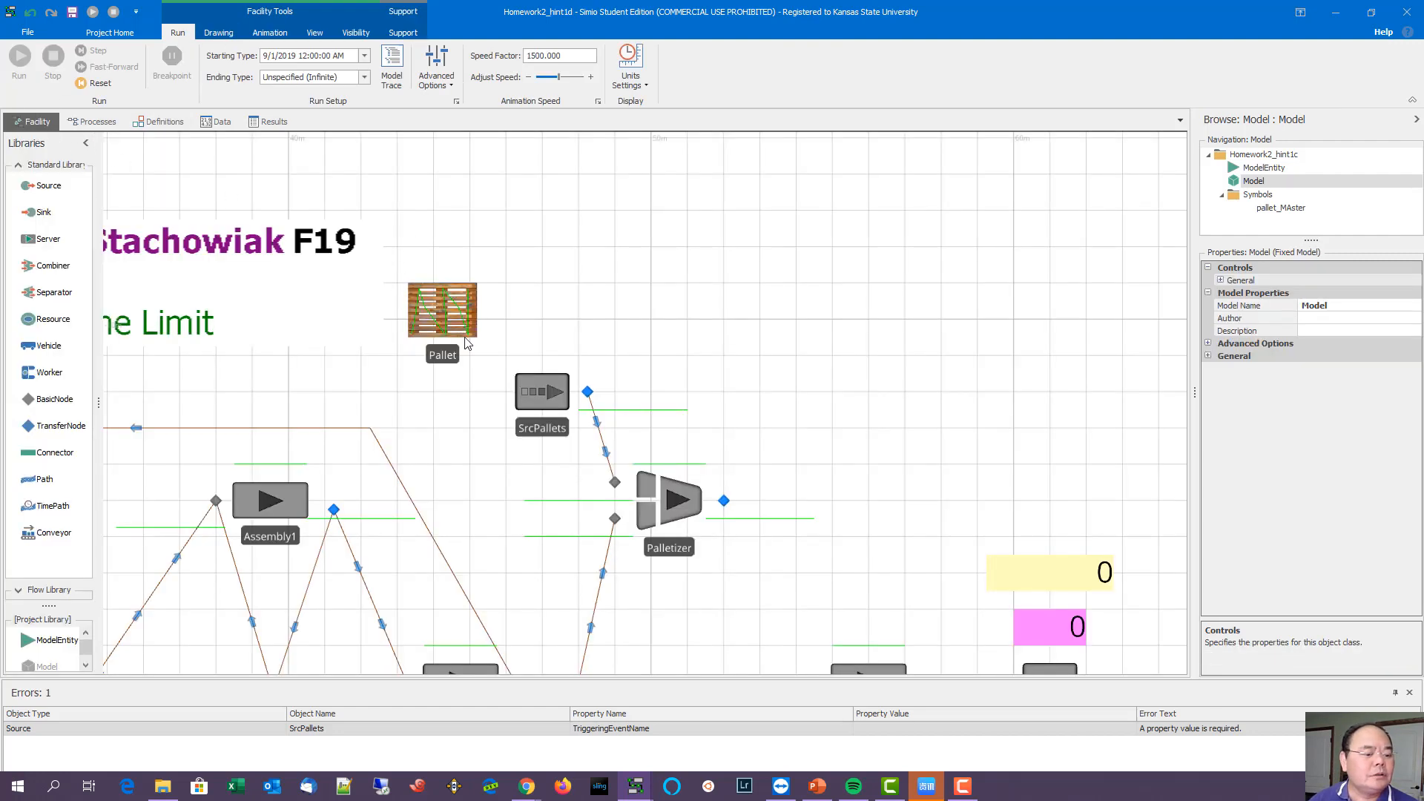
click(544, 393)
click(1343, 324)
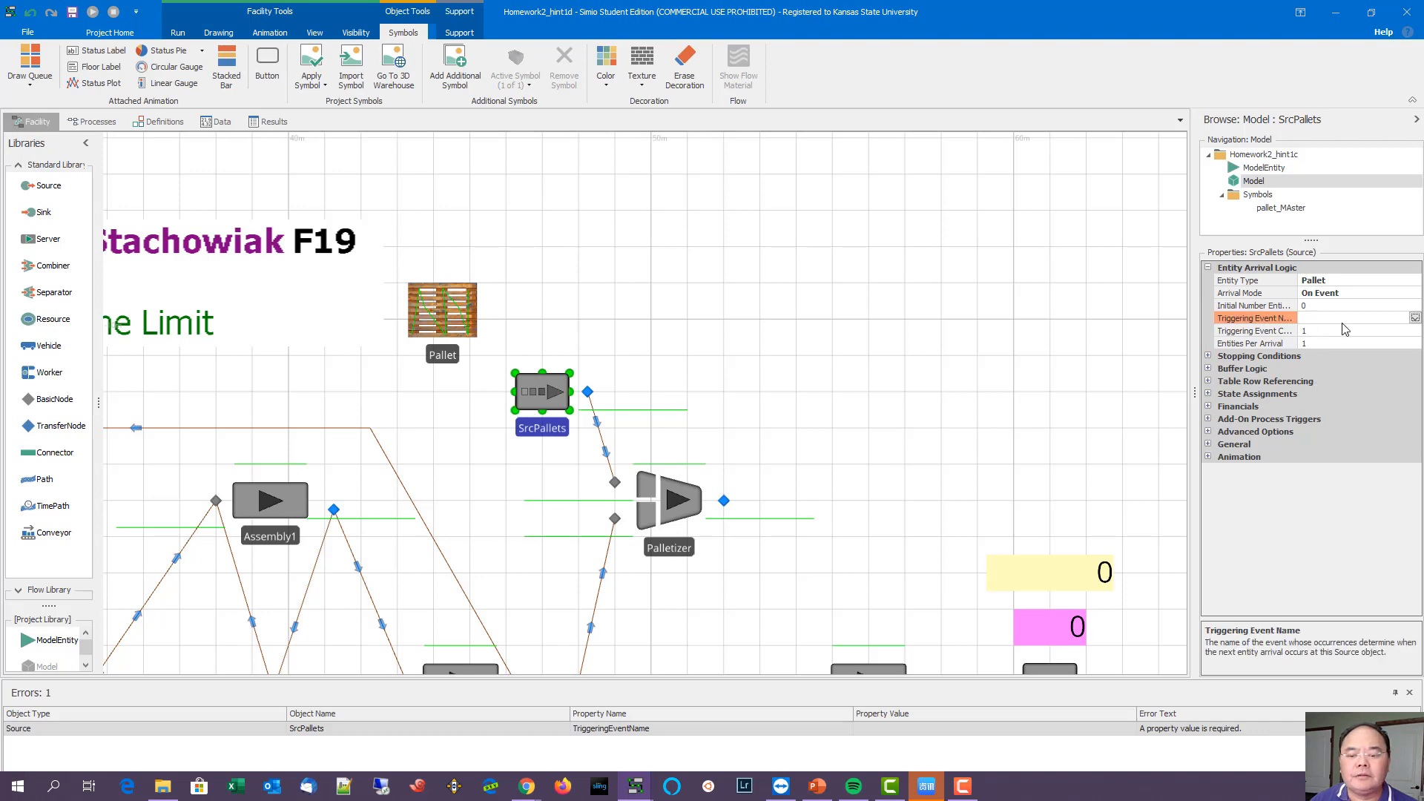
click(1416, 318)
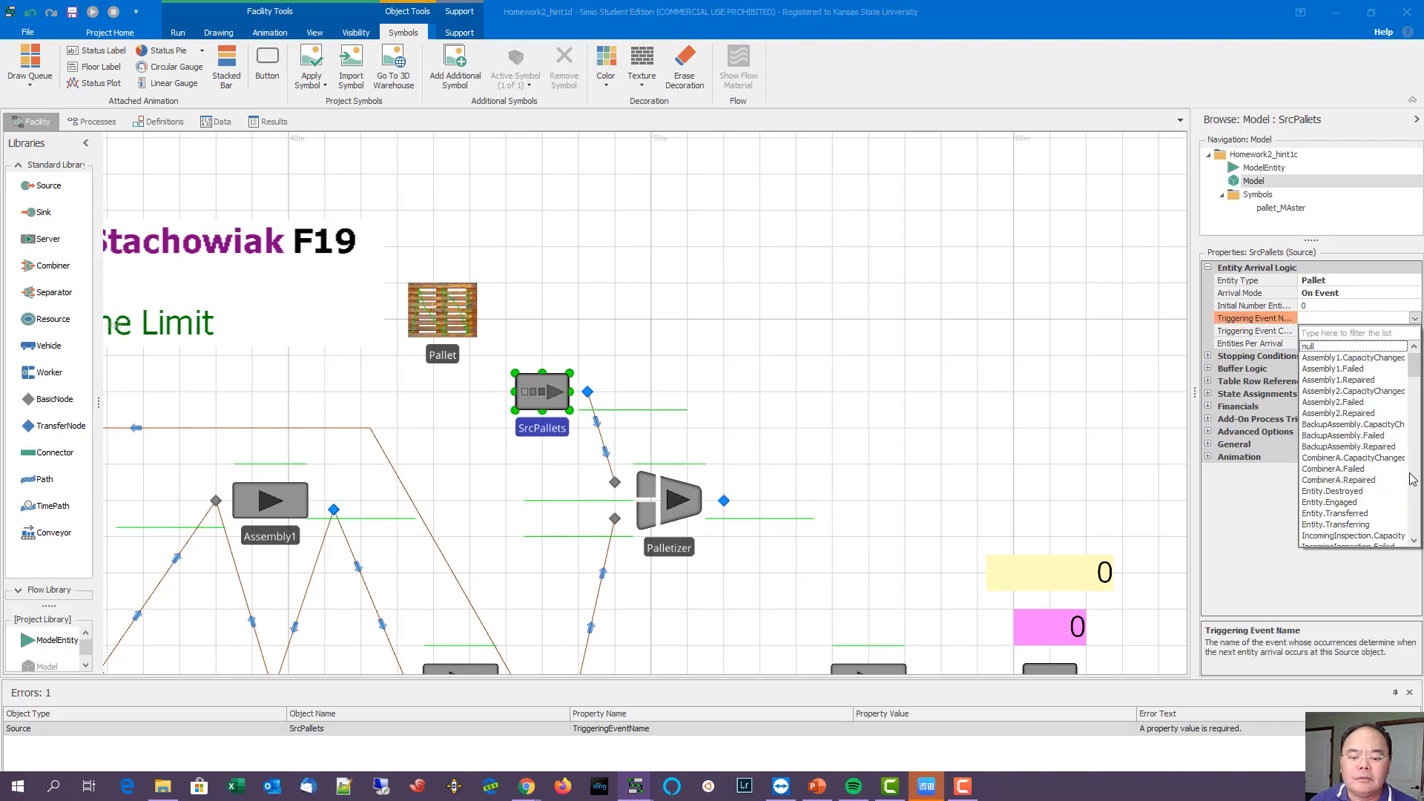
scroll(1412, 479, down, 15)
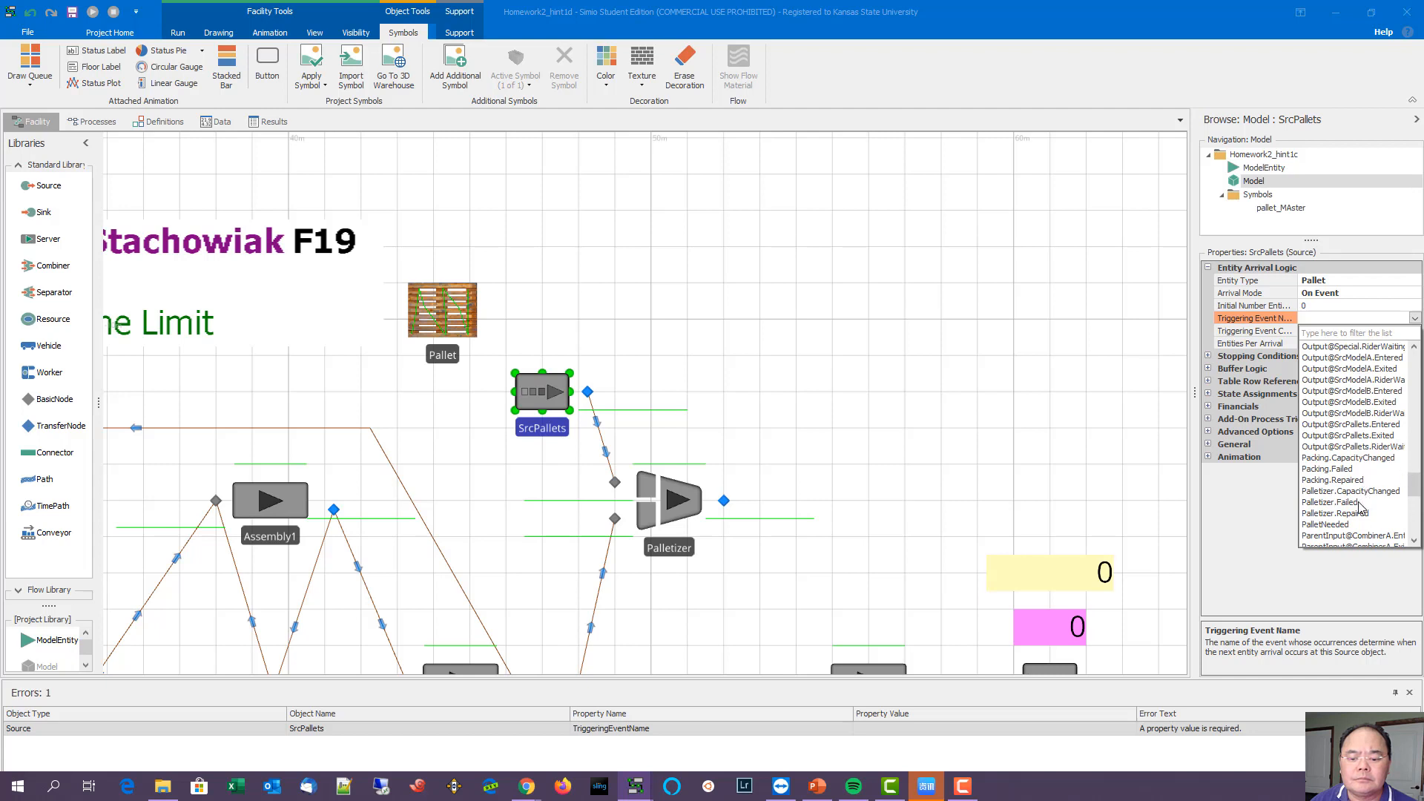
click(1358, 524)
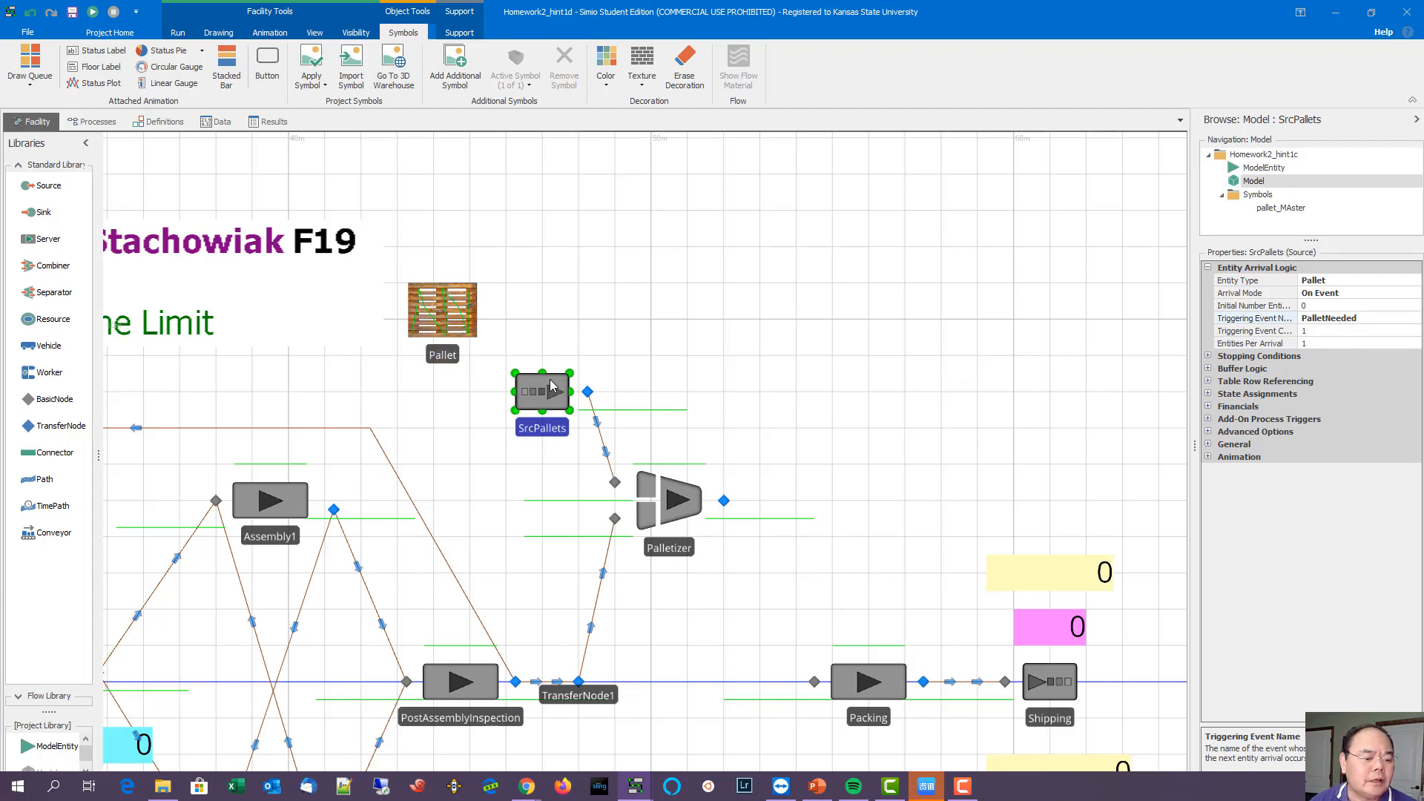
Step: Shift SrcPallets slightly away from the Palletizer and set its initial number of entities to 5
drag(549, 379, 529, 387)
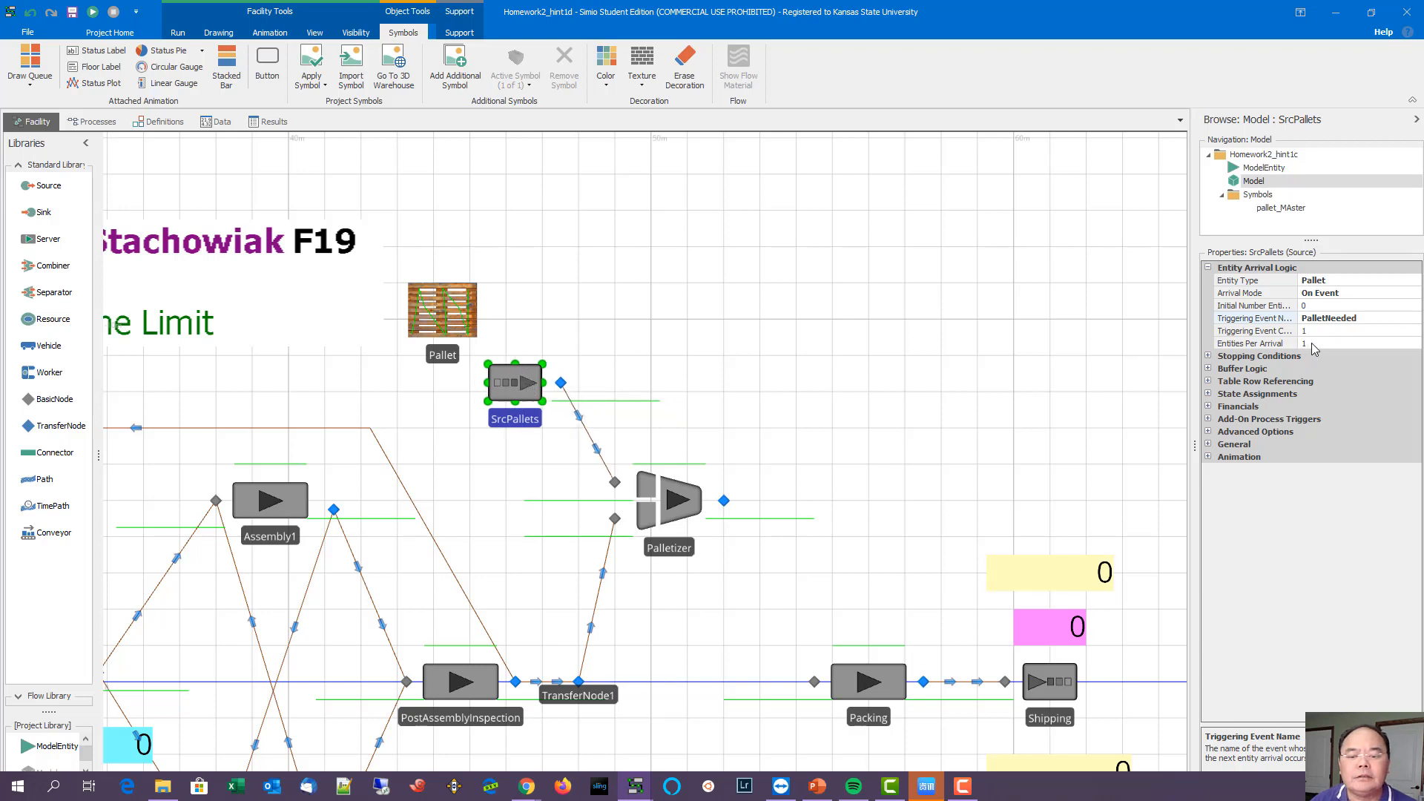
click(1327, 306)
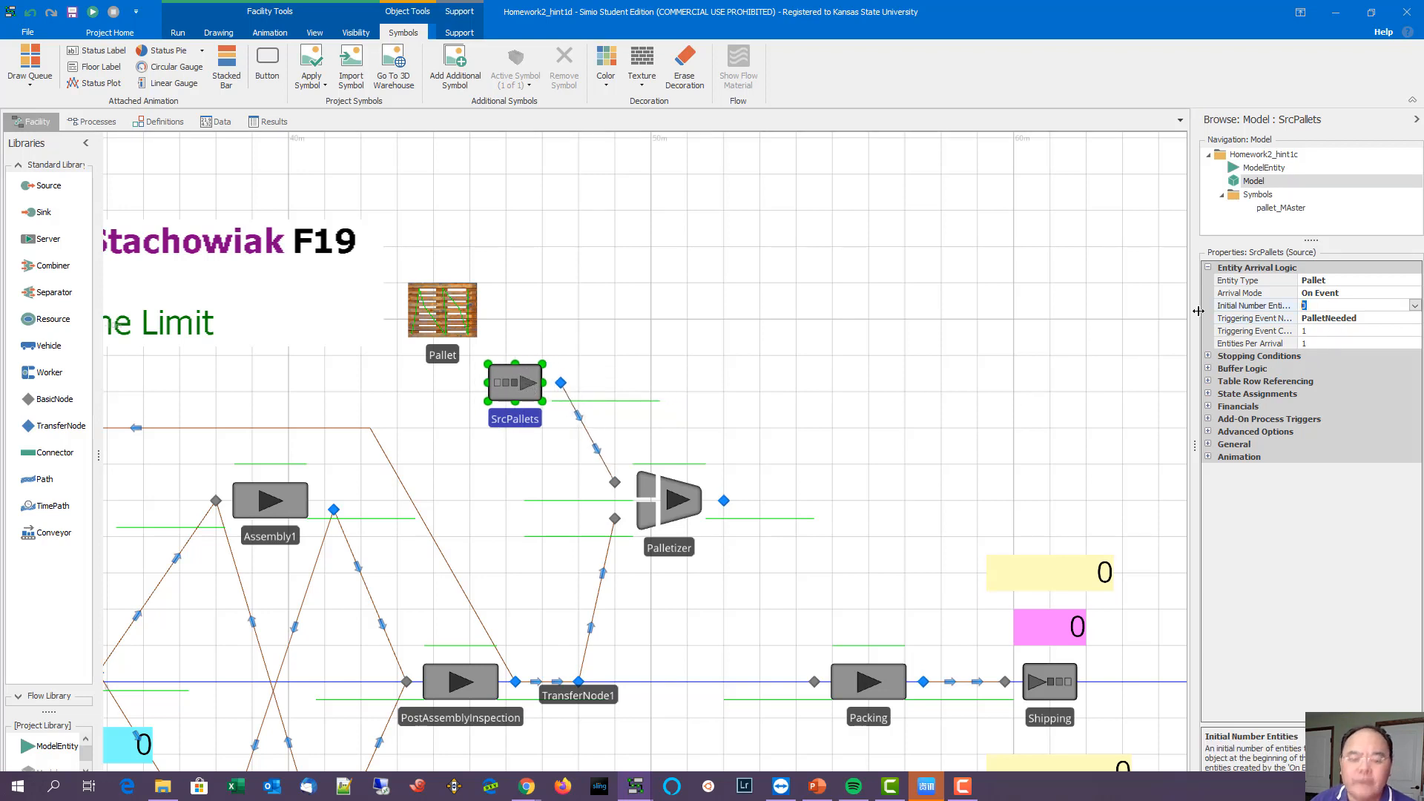
text(5)
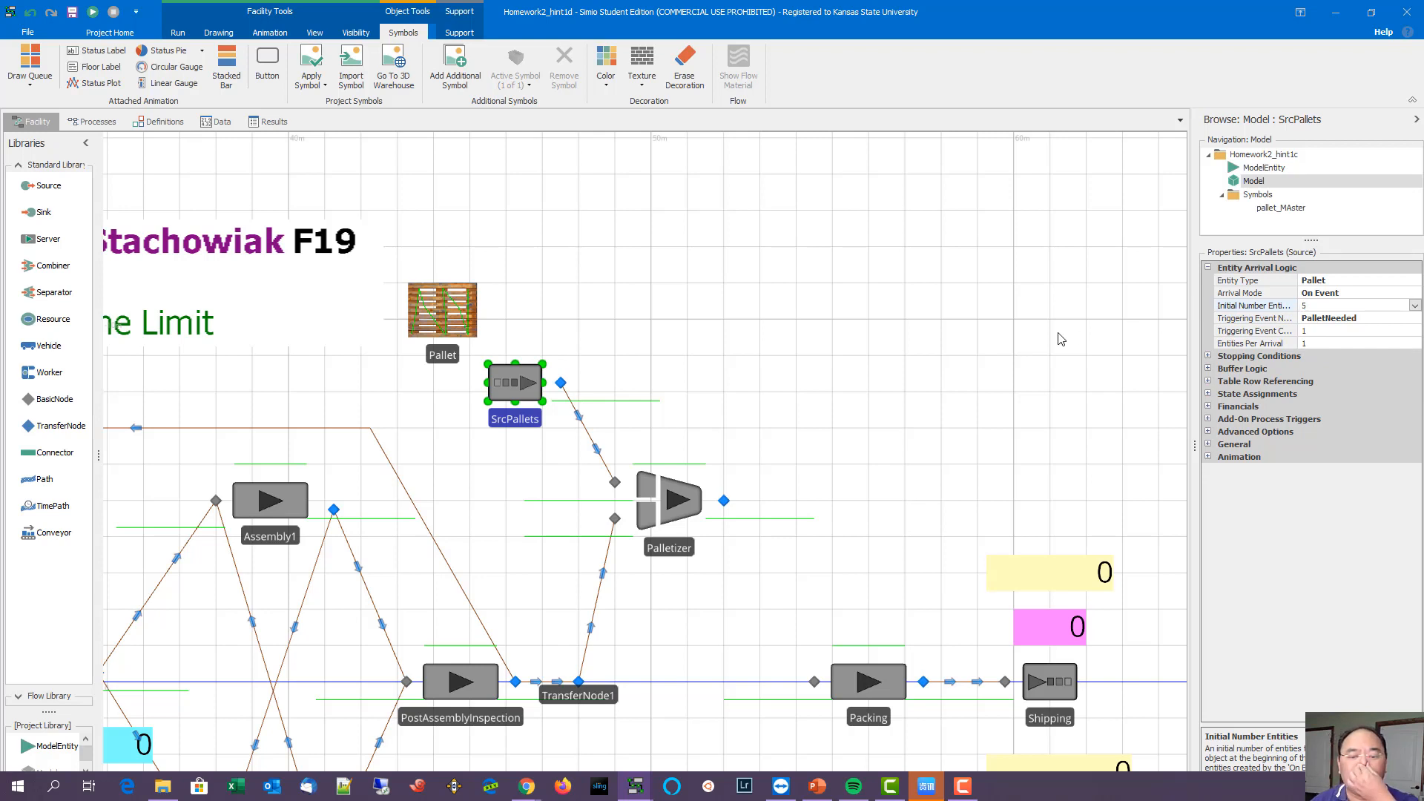
click(1012, 342)
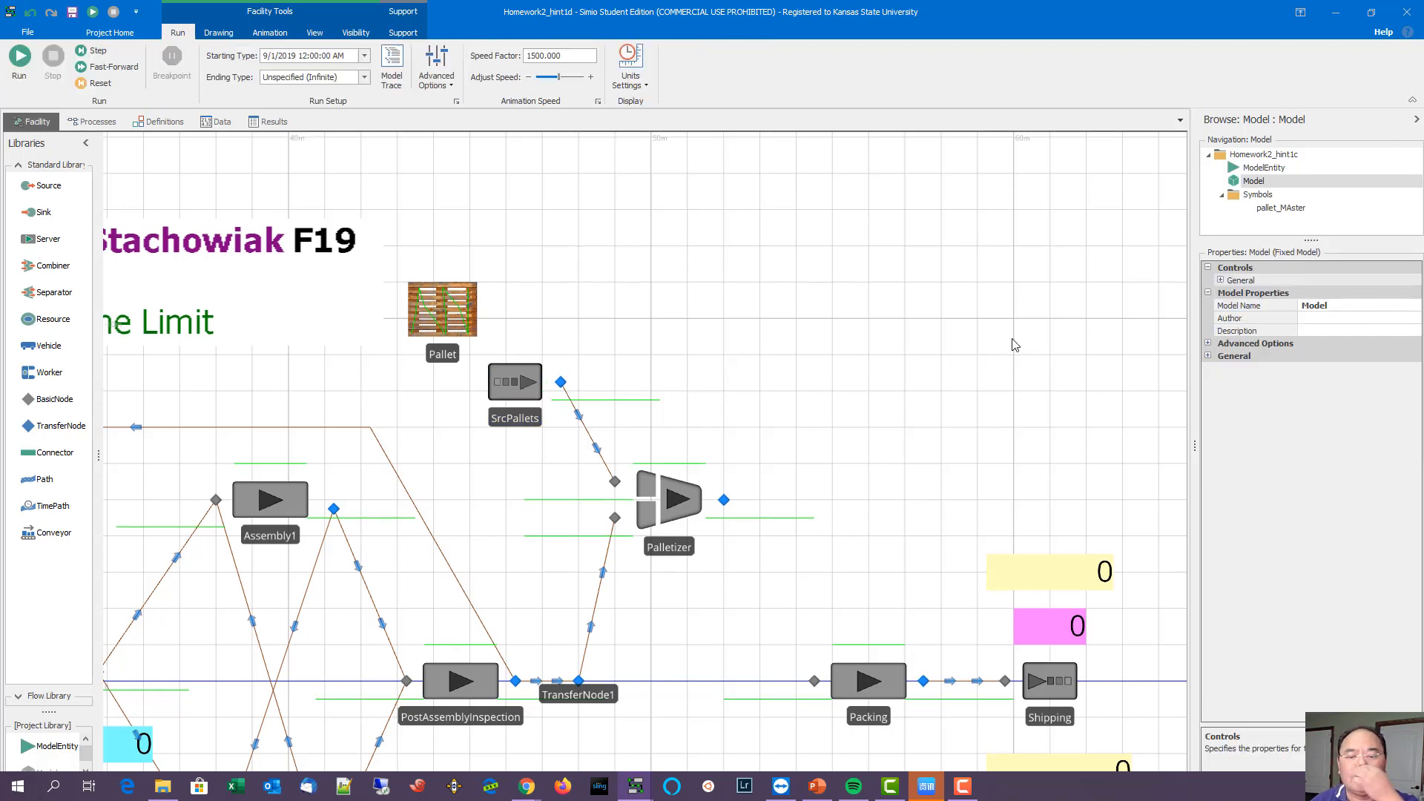
click(516, 384)
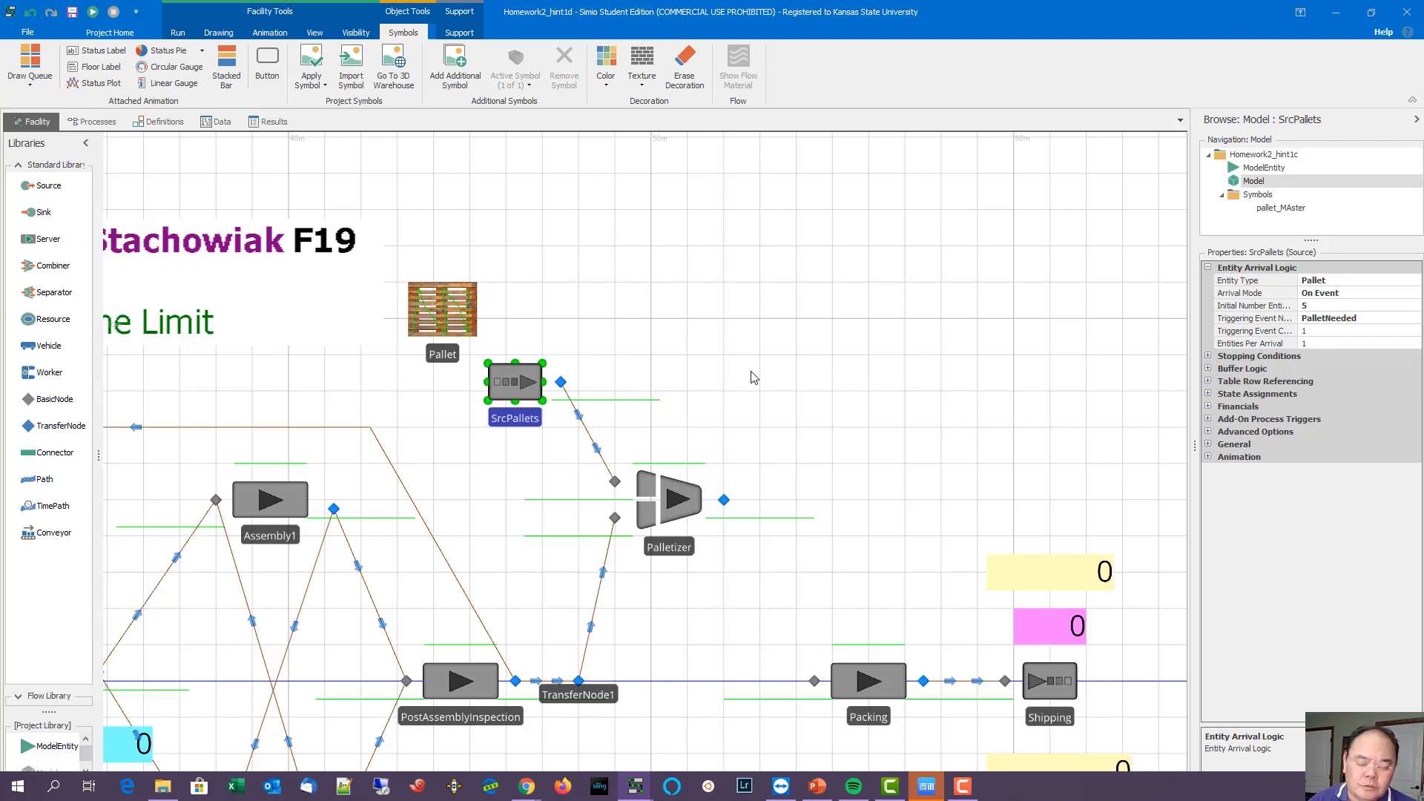
Step: Set the Palletizer combiner's batch quantity to the BatchSize property
click(687, 497)
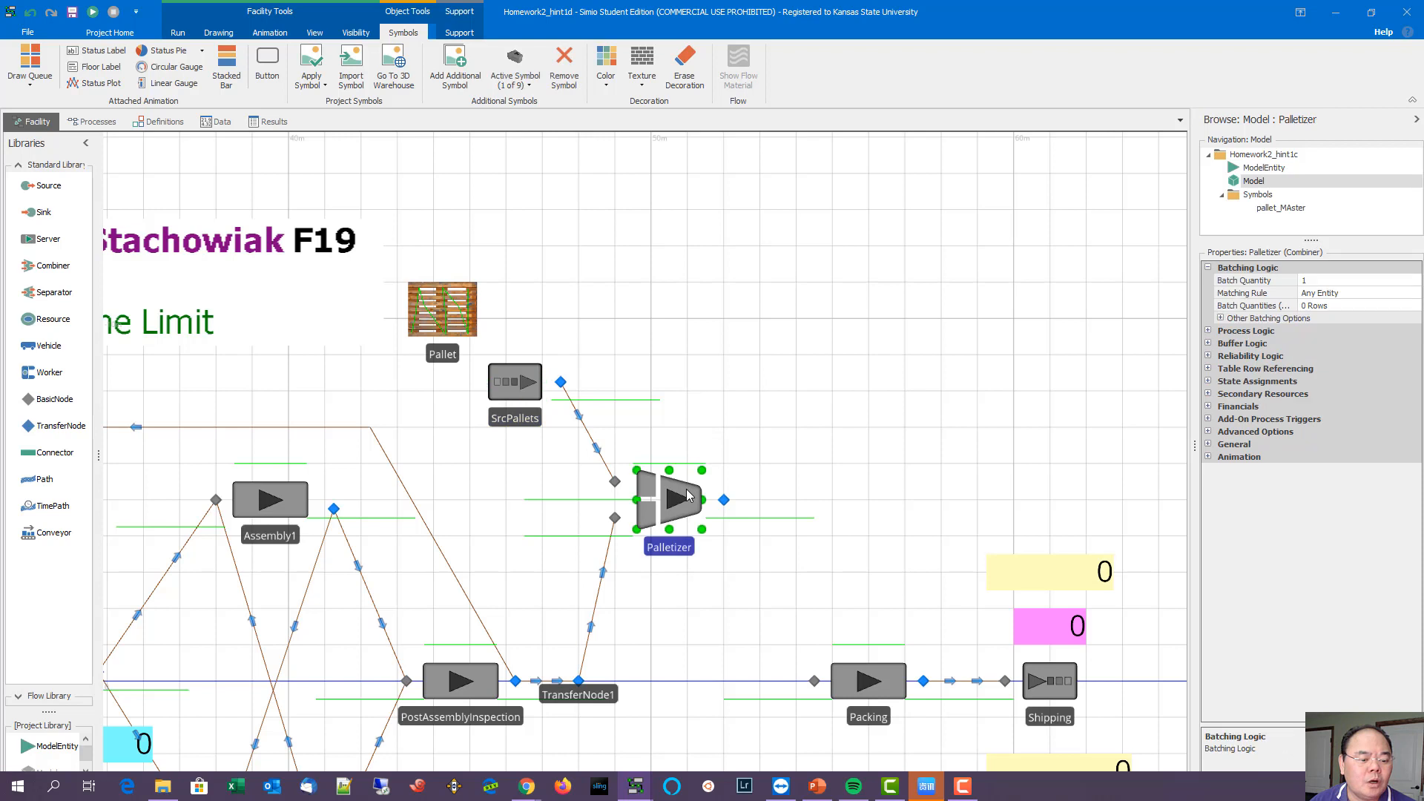
click(1358, 280)
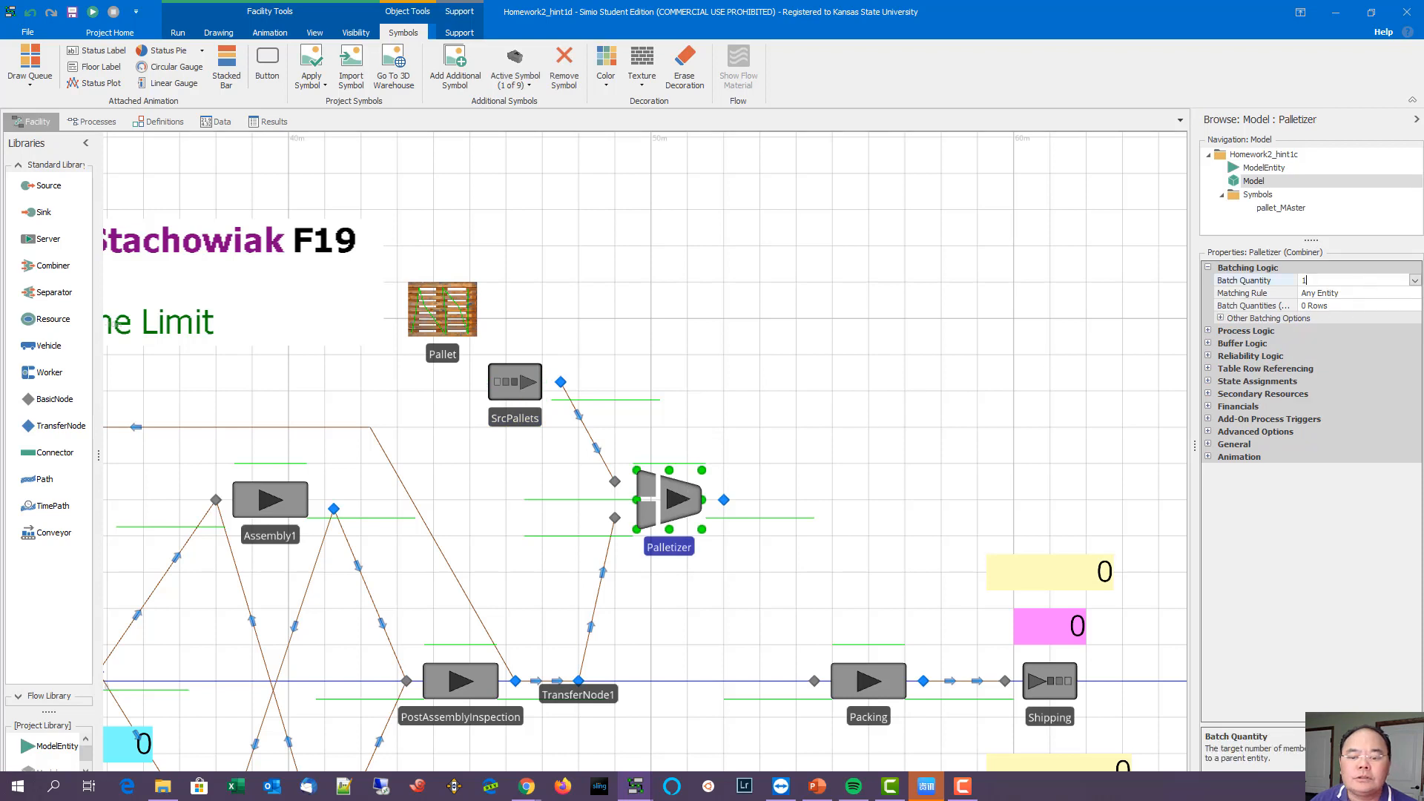
click(1410, 281)
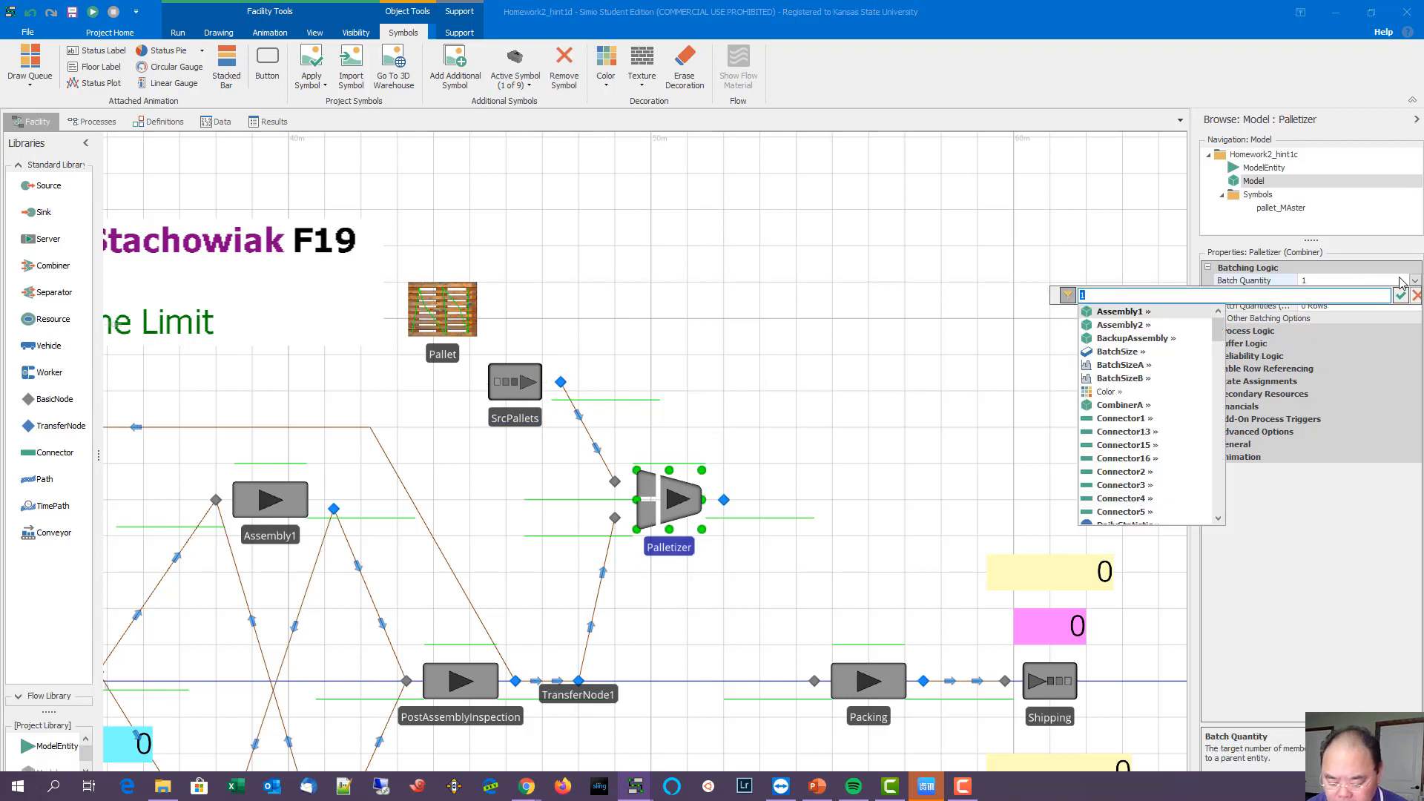
text(Bat)
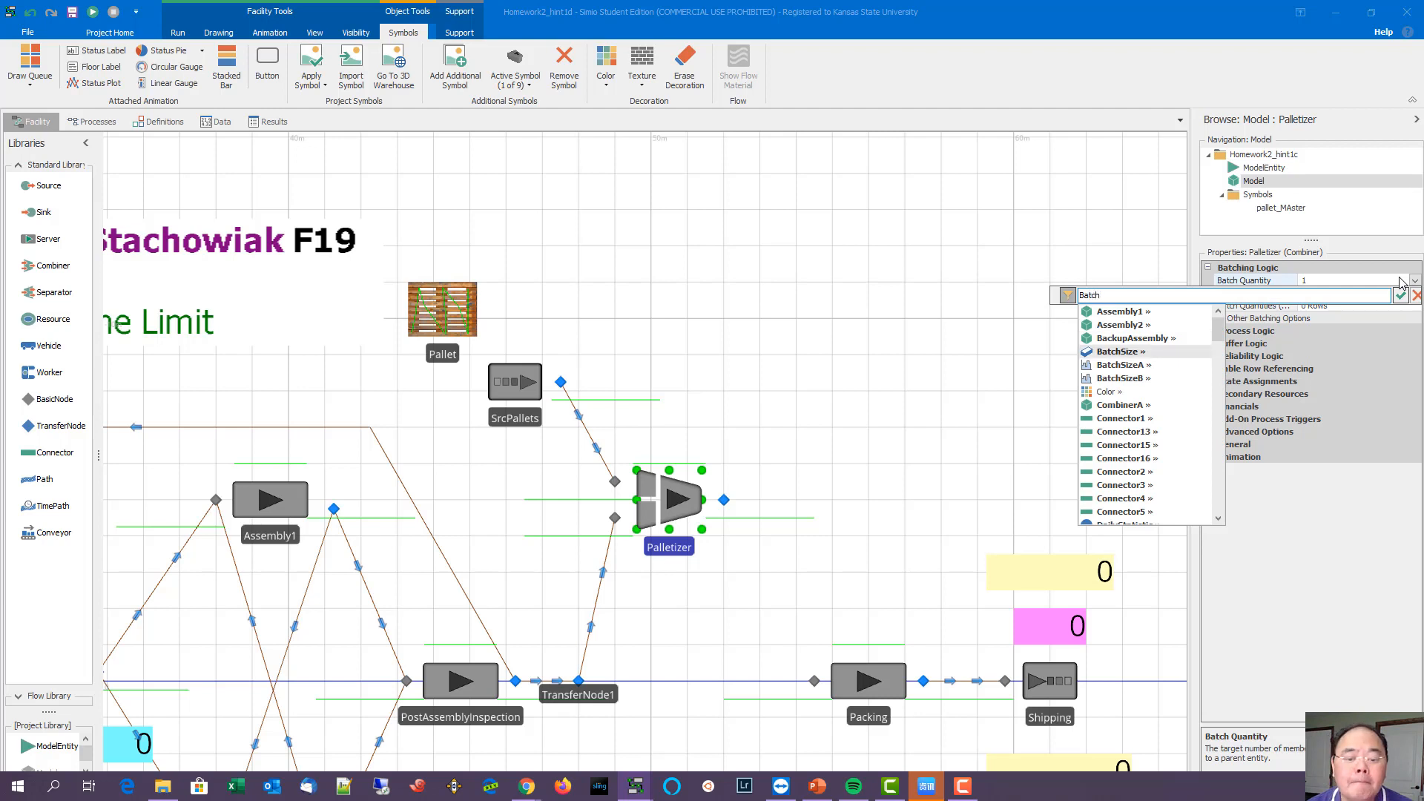
text(ch)
key(Tab)
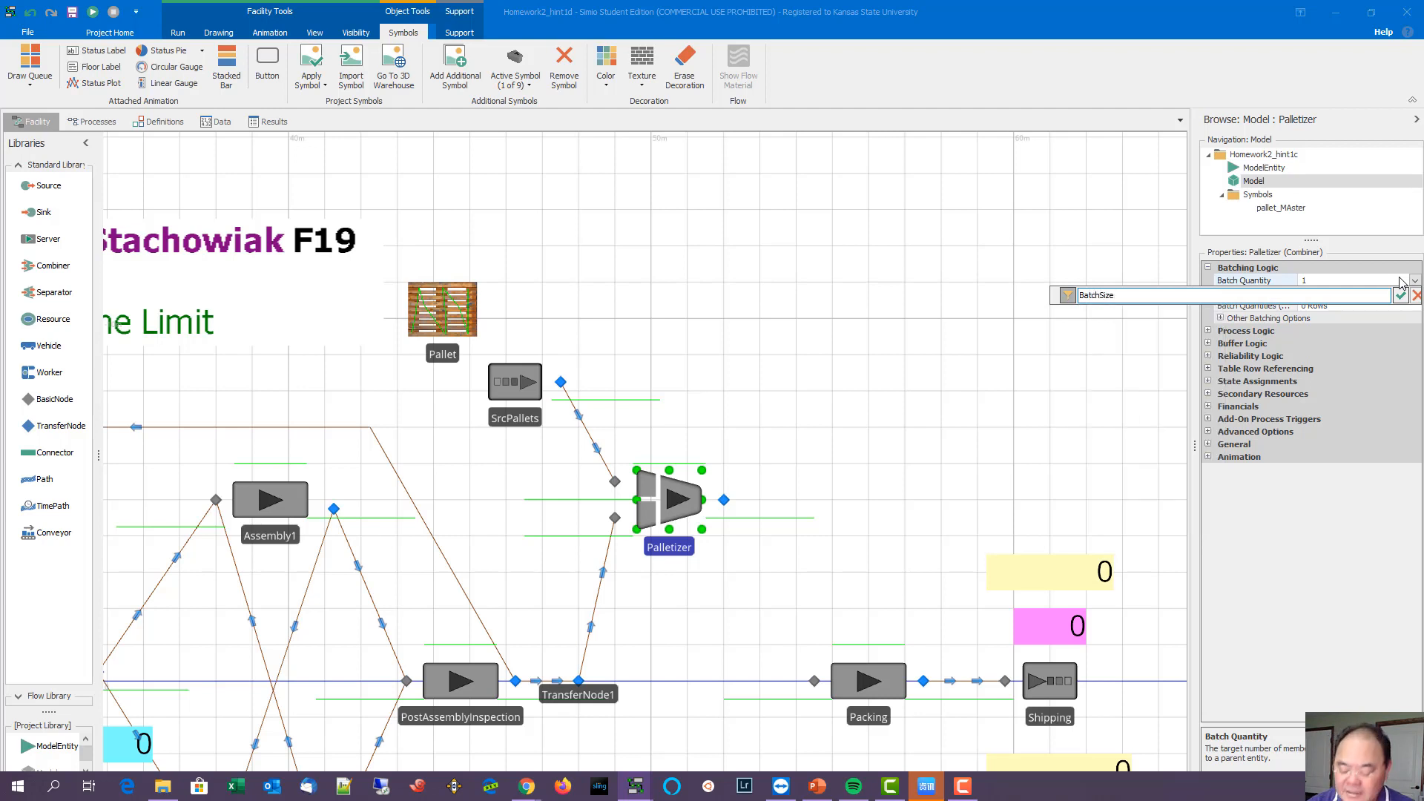
key(Return)
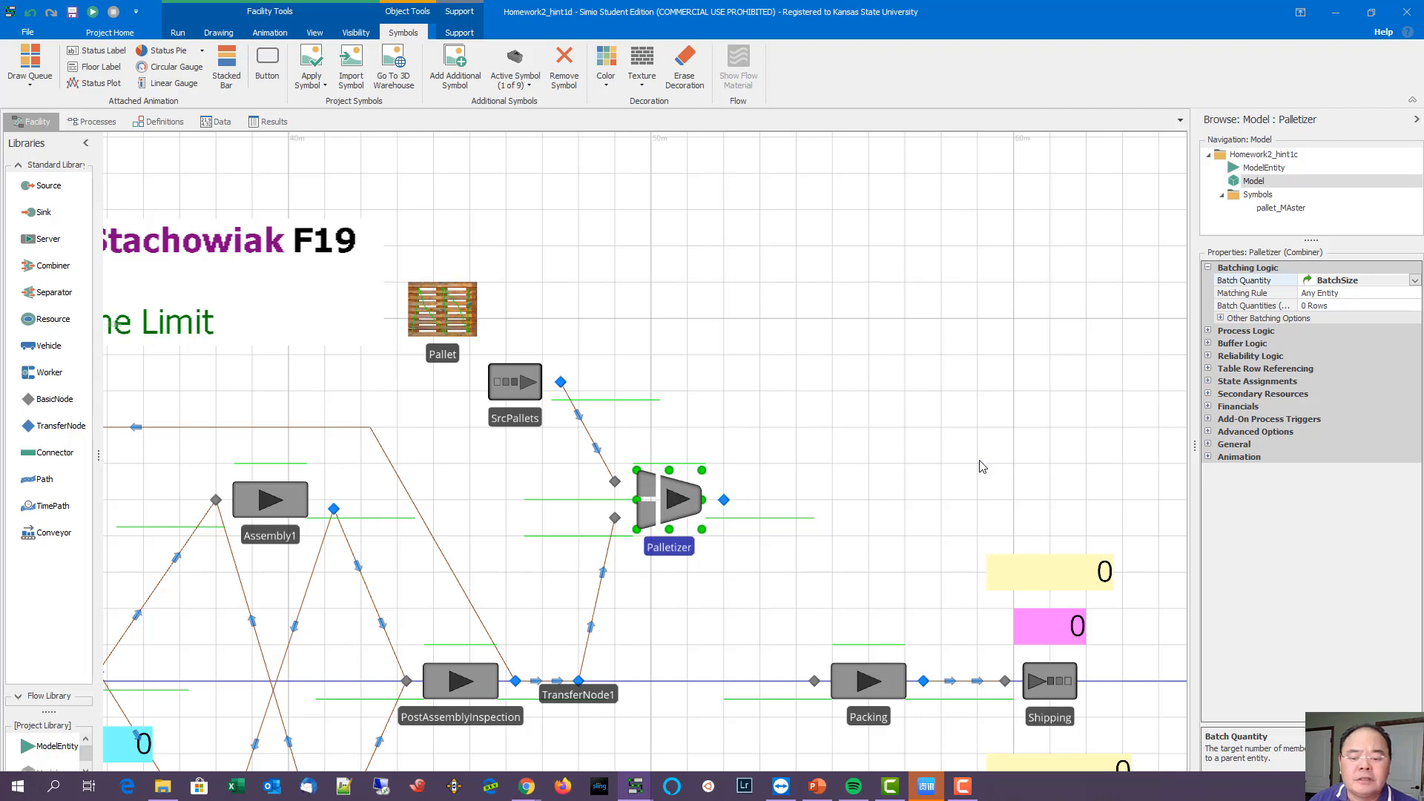
Step: Set the Palletizer's parent input buffer capacity to 1
click(1211, 334)
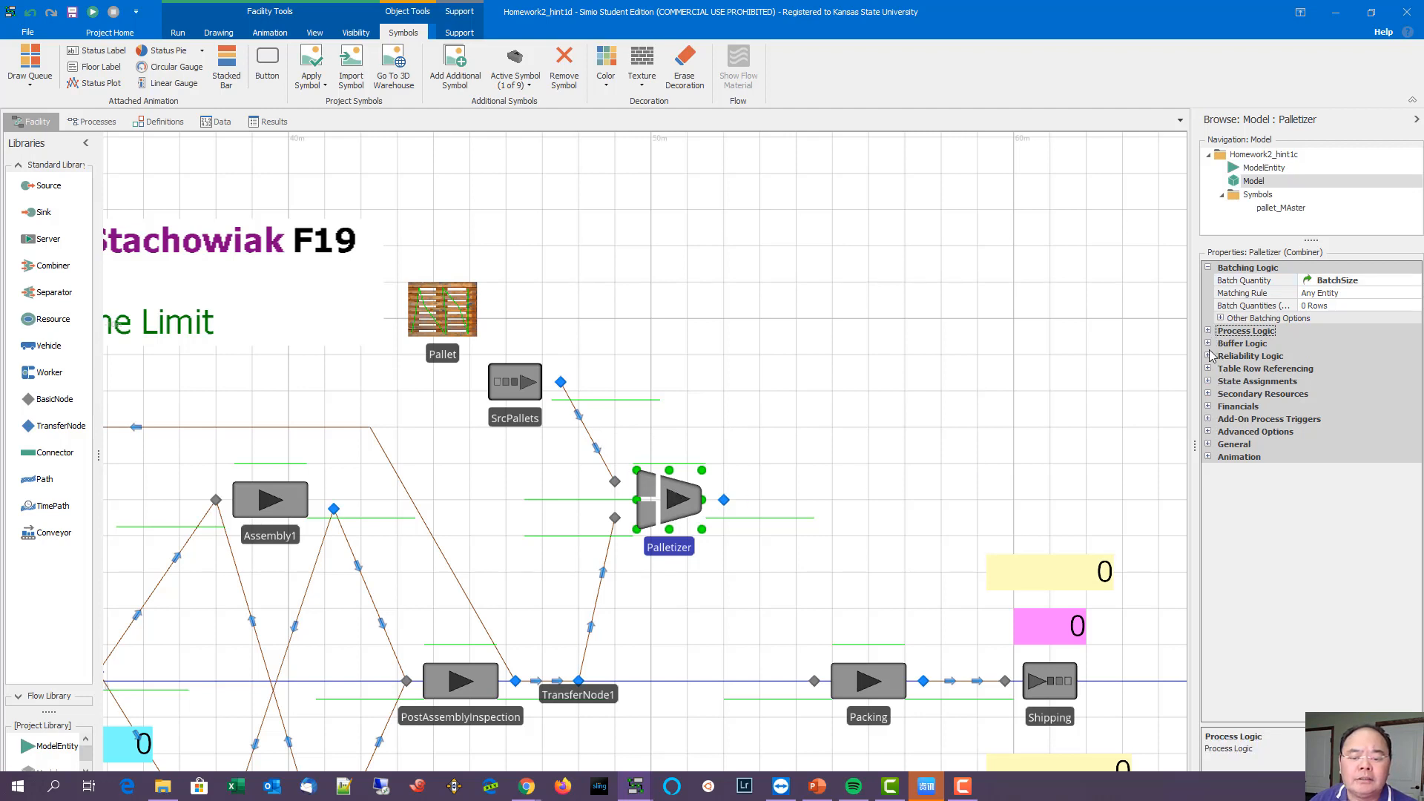
click(1208, 344)
click(1326, 369)
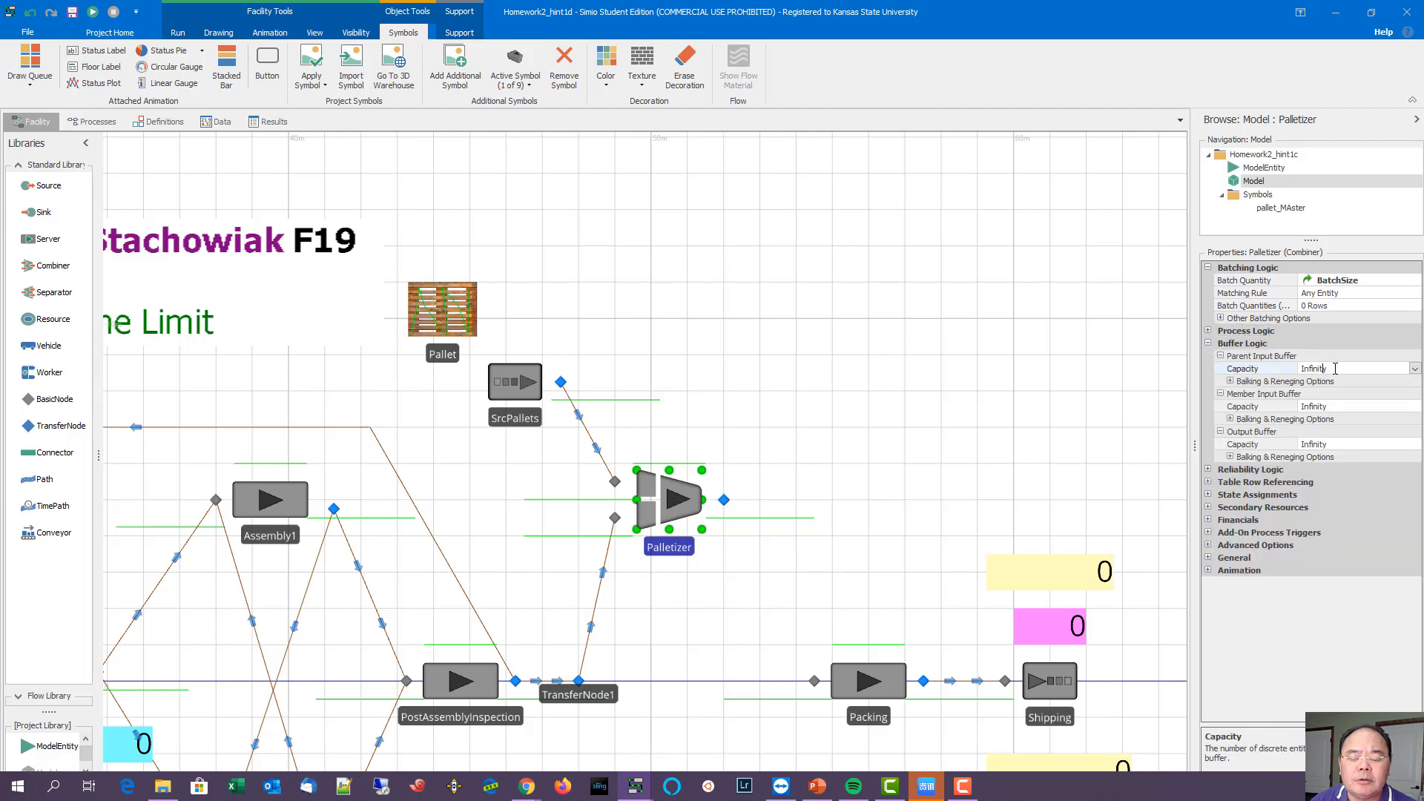
click(1337, 369)
text(1)
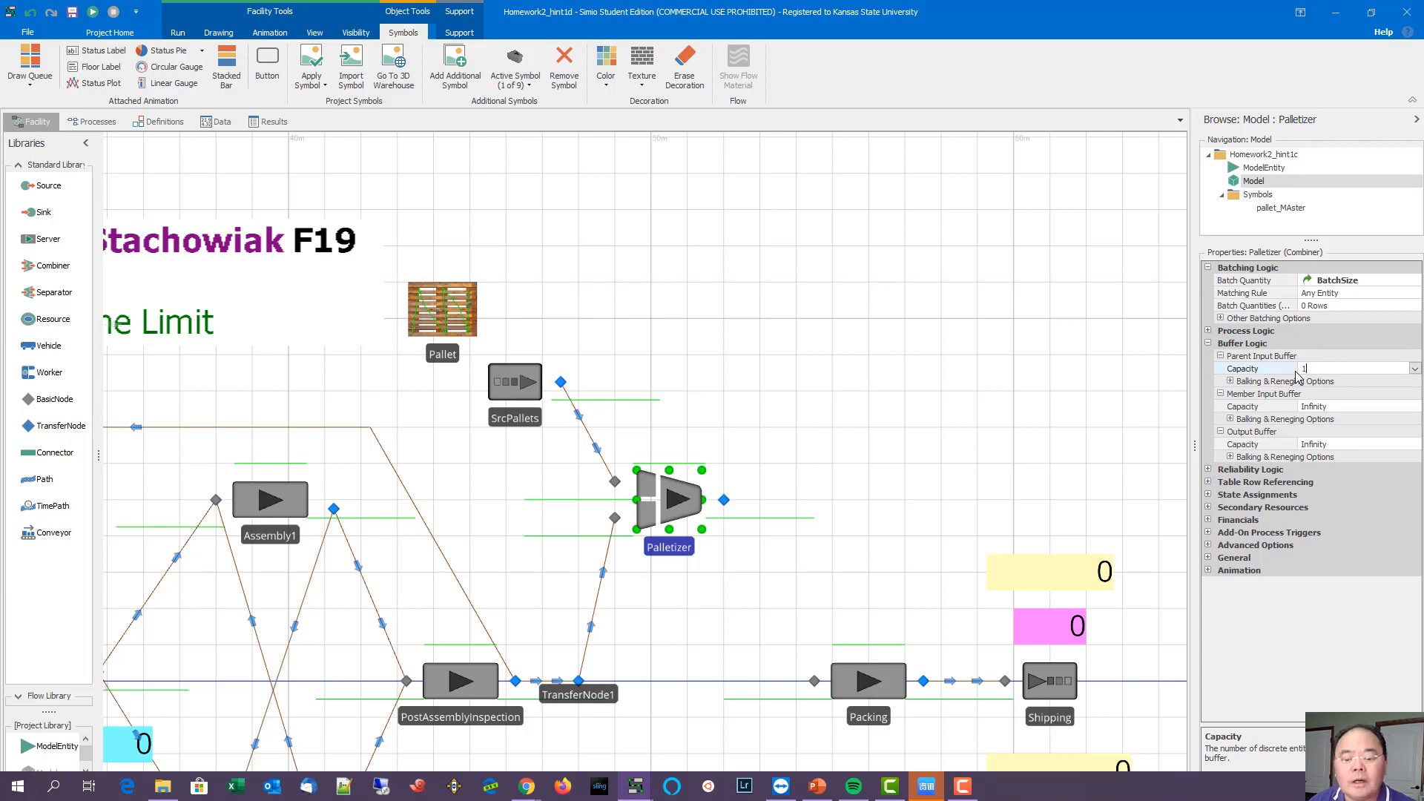
click(989, 406)
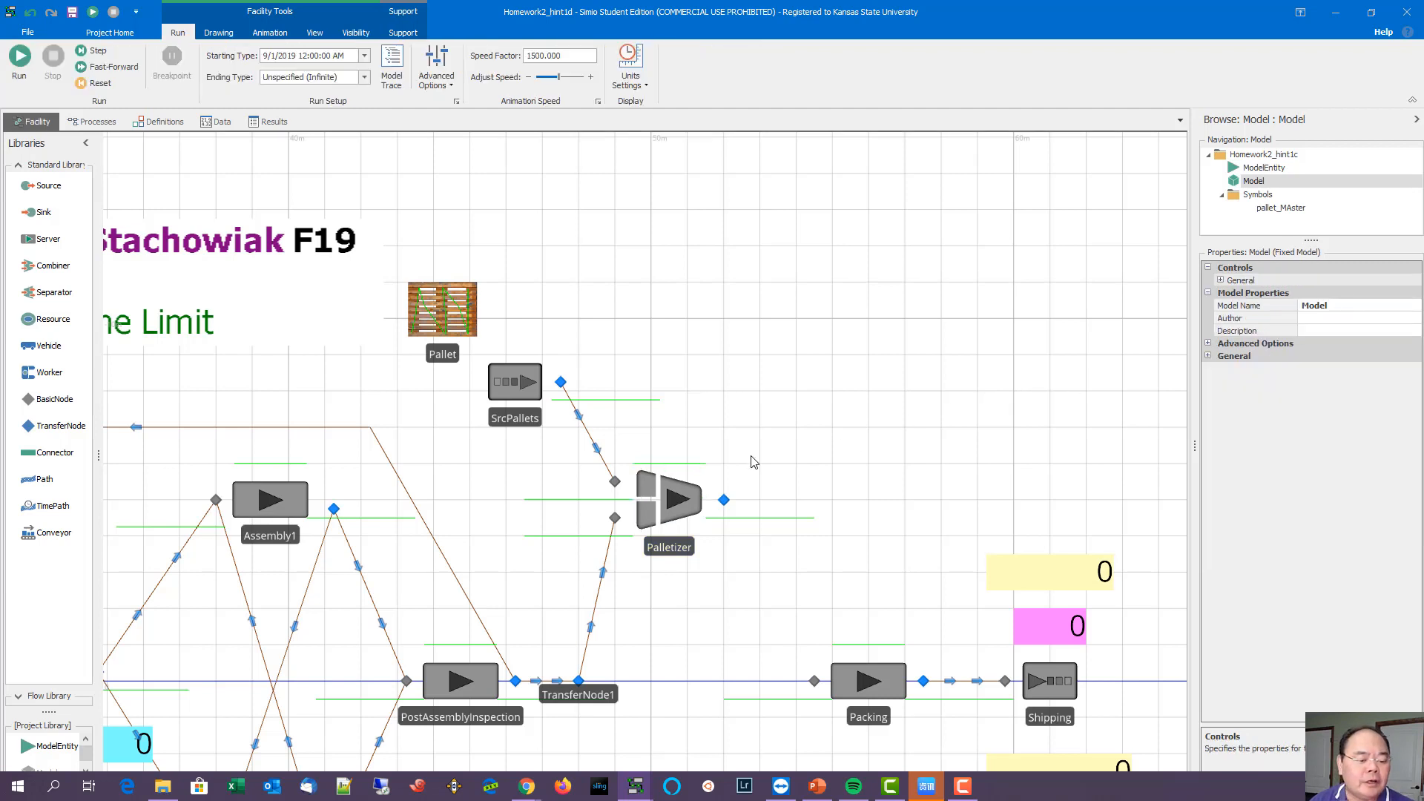
click(678, 492)
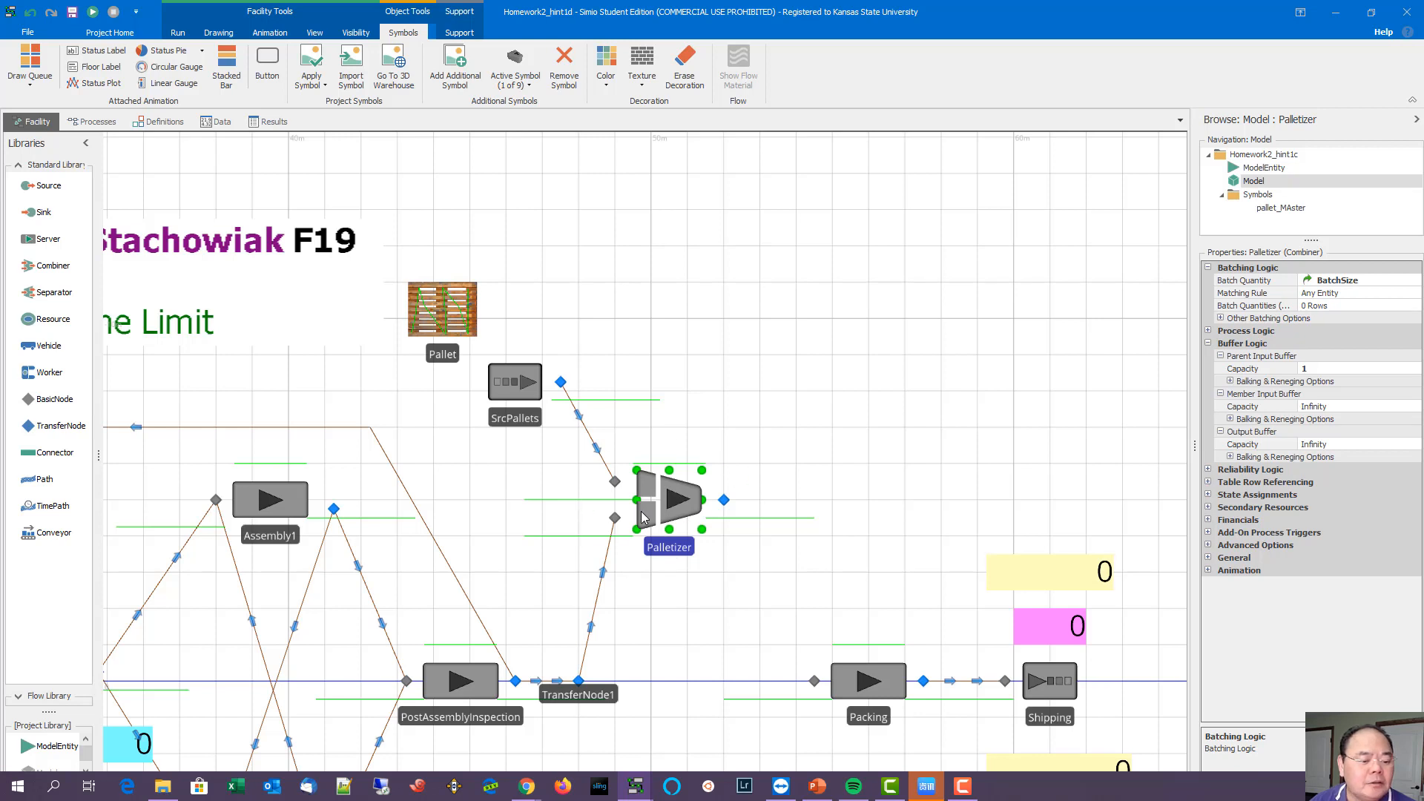
Step: Convert the path between SrcPallets and the Palletizer's parent input into a Connector
click(592, 447)
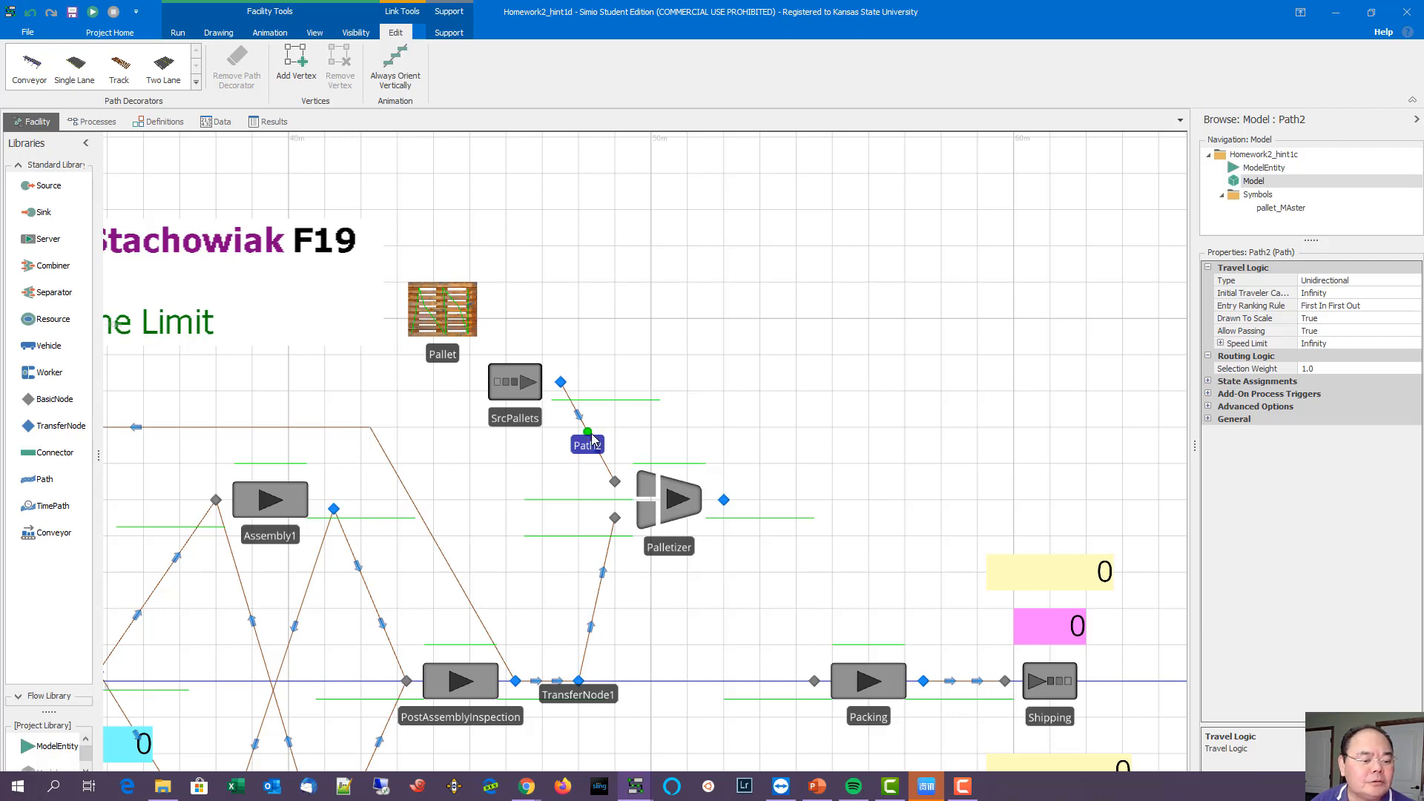
right_click(589, 432)
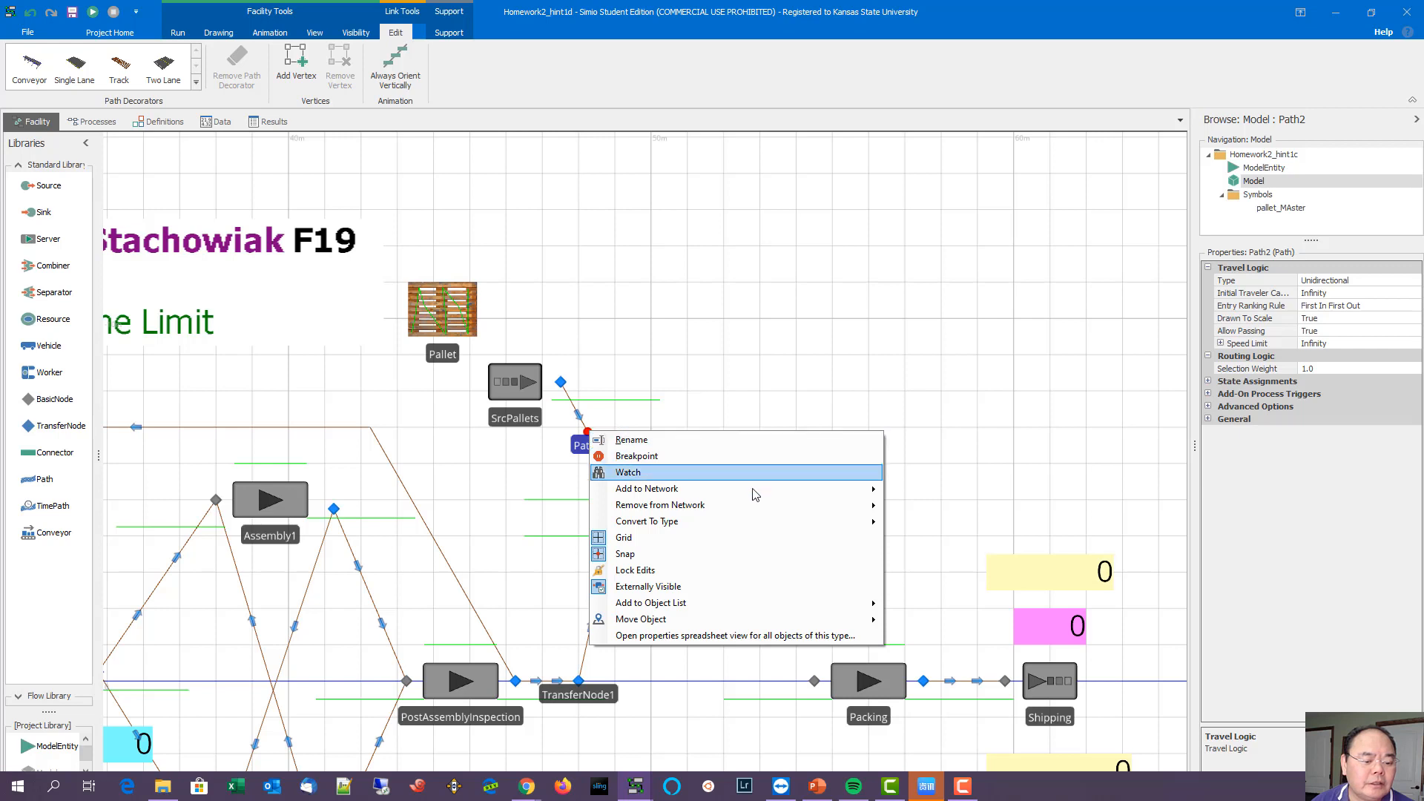
mouse_move(754, 524)
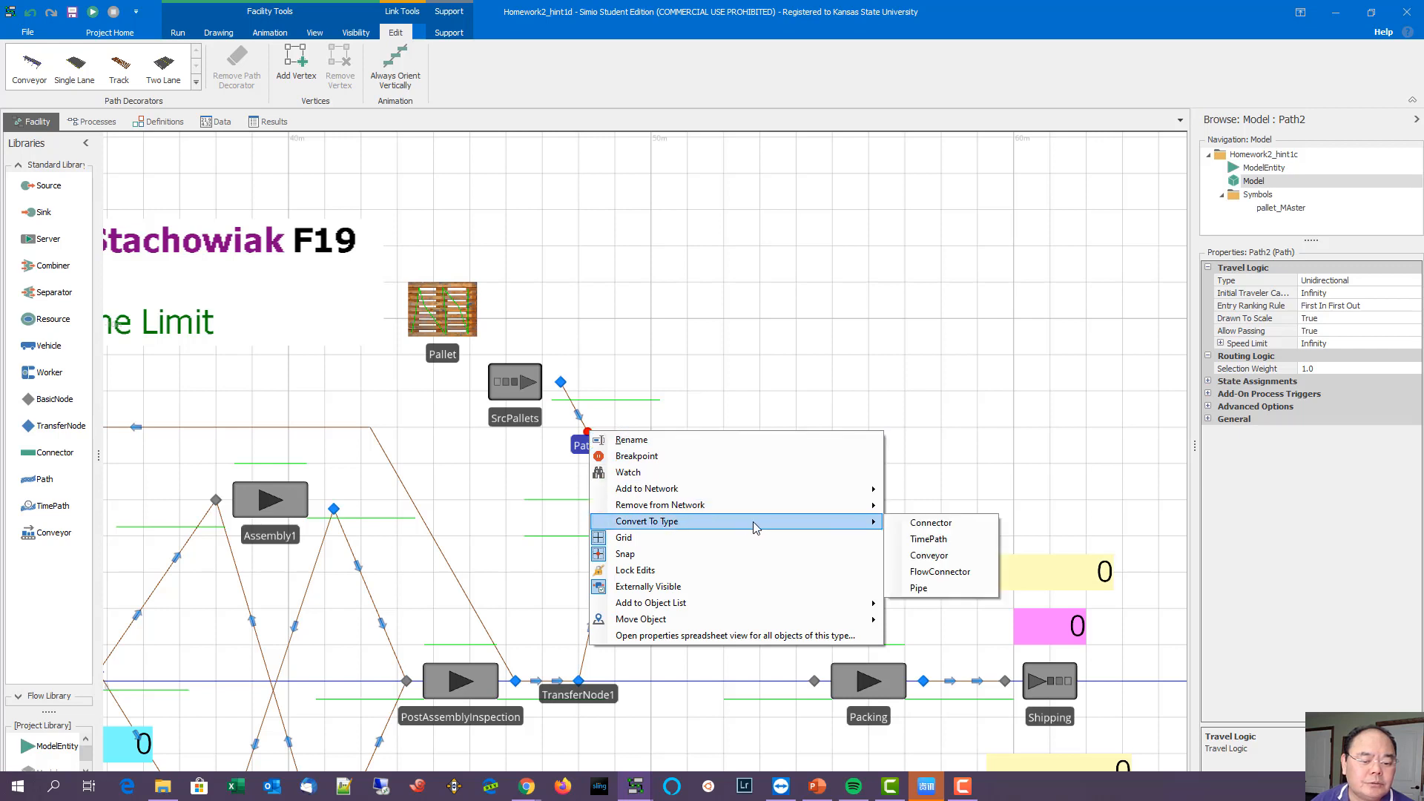
click(931, 522)
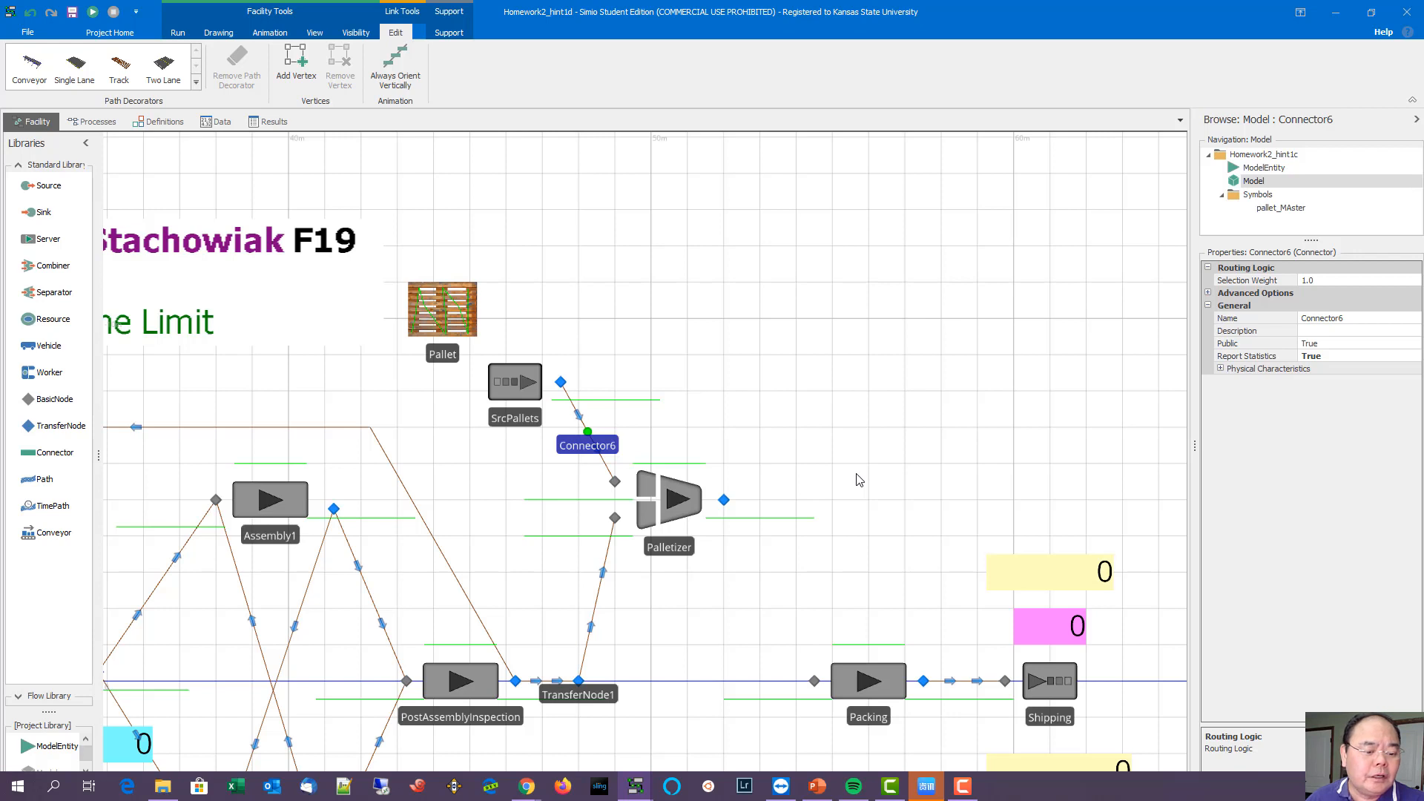
click(683, 505)
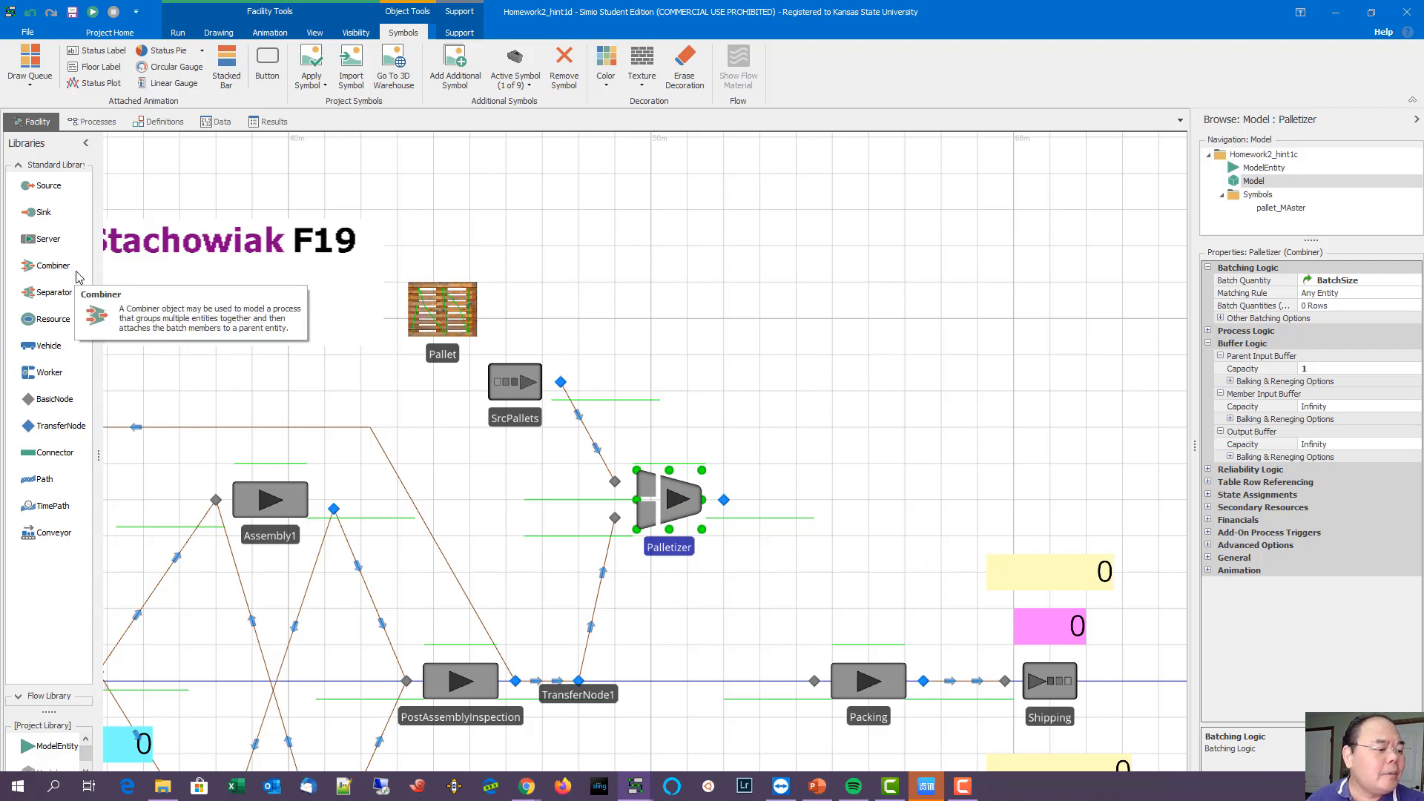
Step: Place a Separator downstream of the Palletizer, above Packing and Shipping, and name it UnLoadPallet
drag(71, 299, 995, 501)
click(1016, 546)
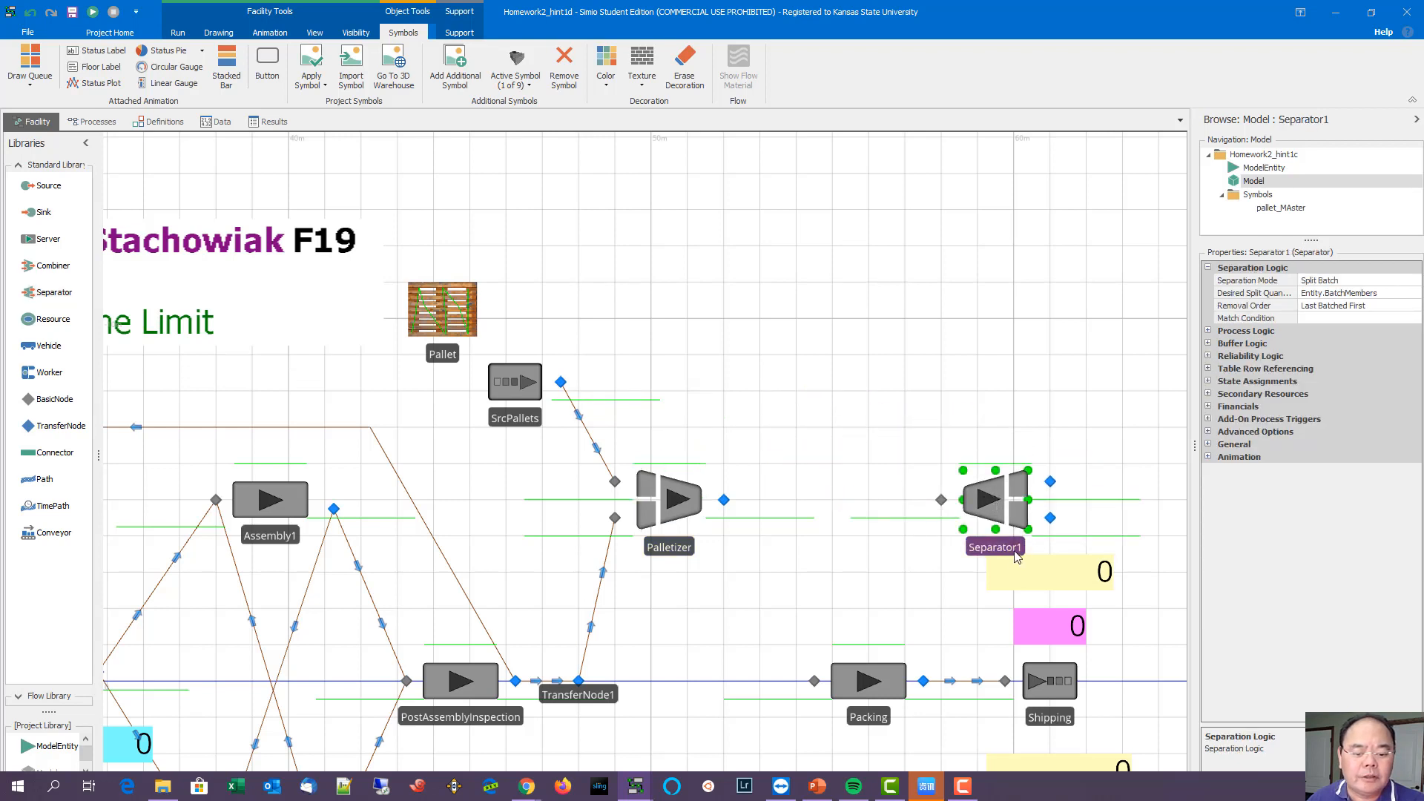
text(U)
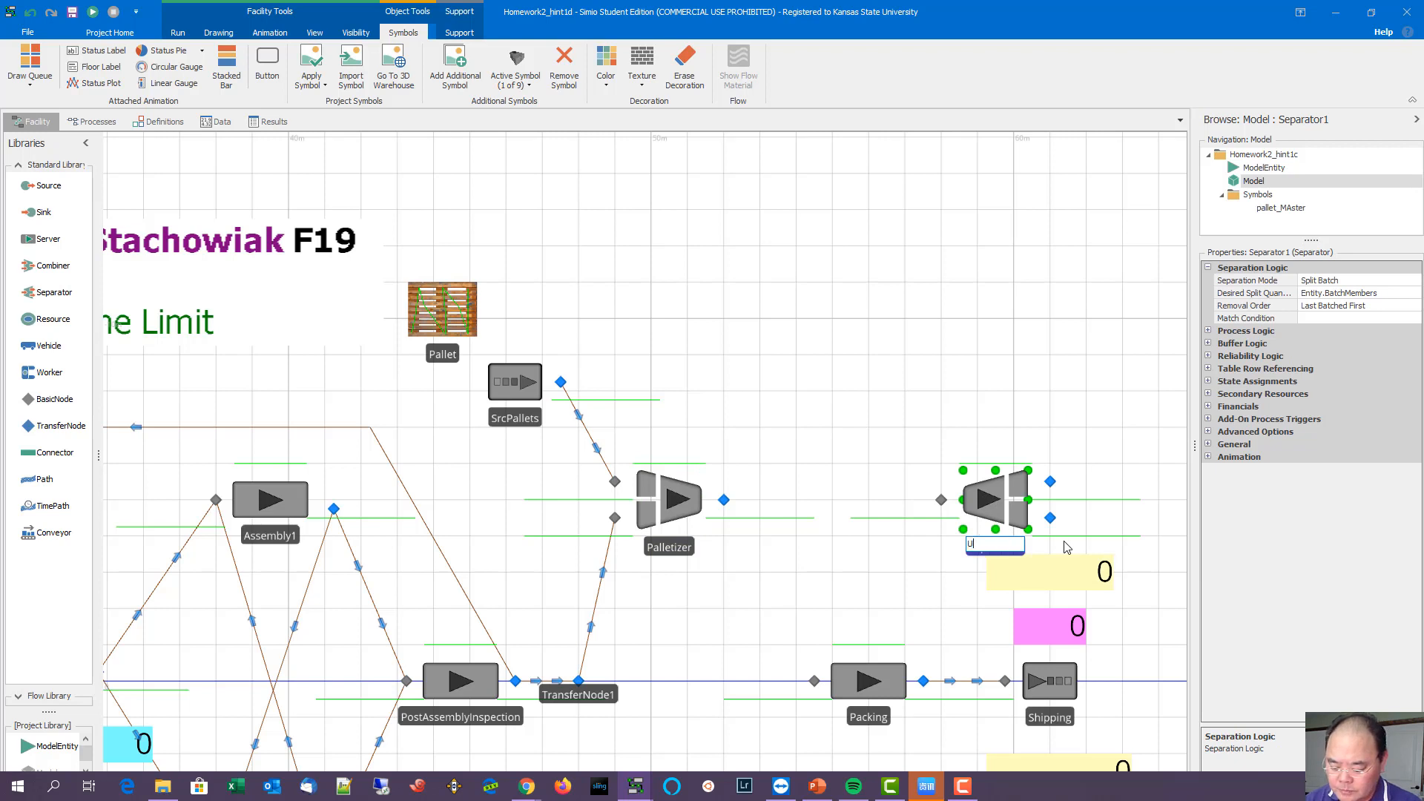
text(nL)
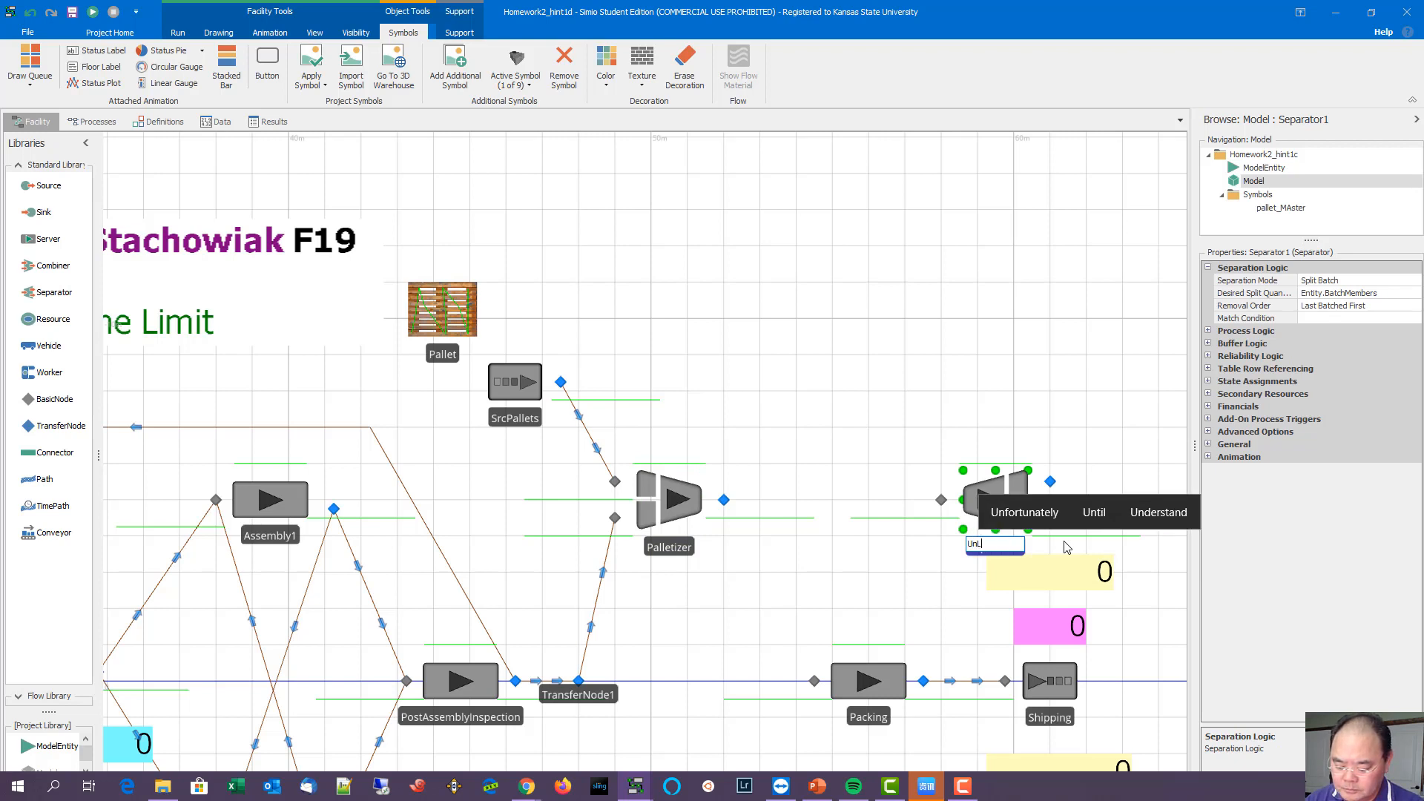
text(oadP)
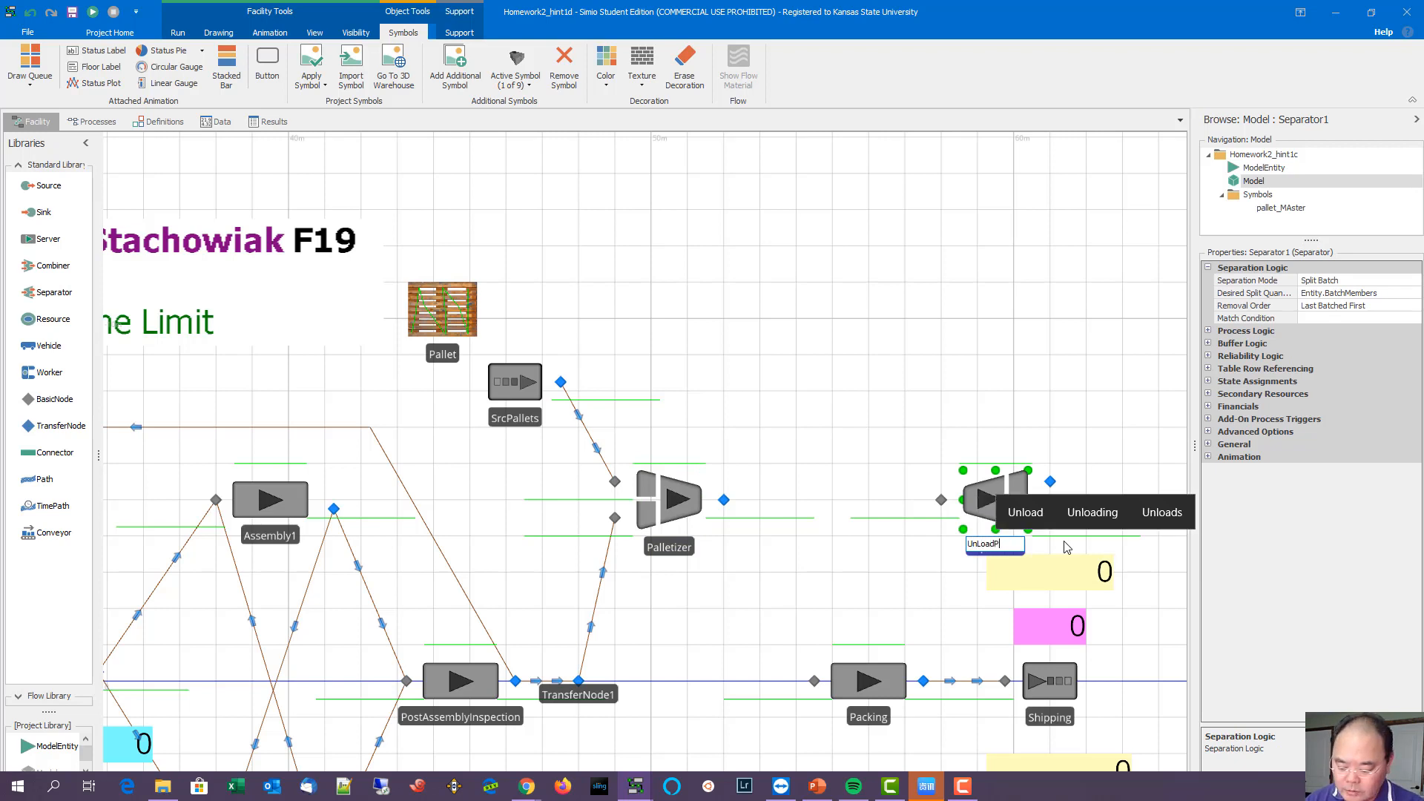
text(allet)
key(Return)
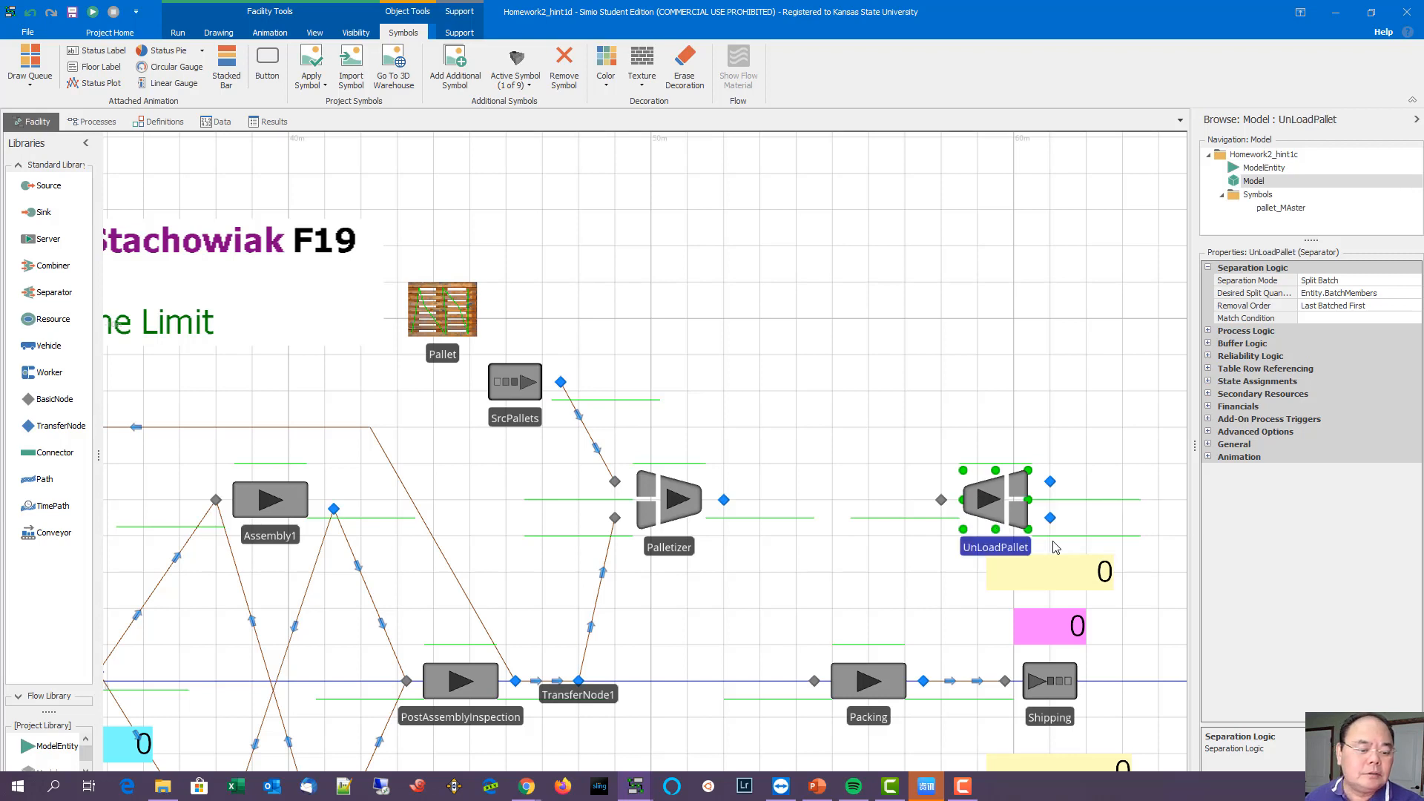
Step: Connect the Palletizer's output node to UnLoadPallet's input node with a Path
click(58, 483)
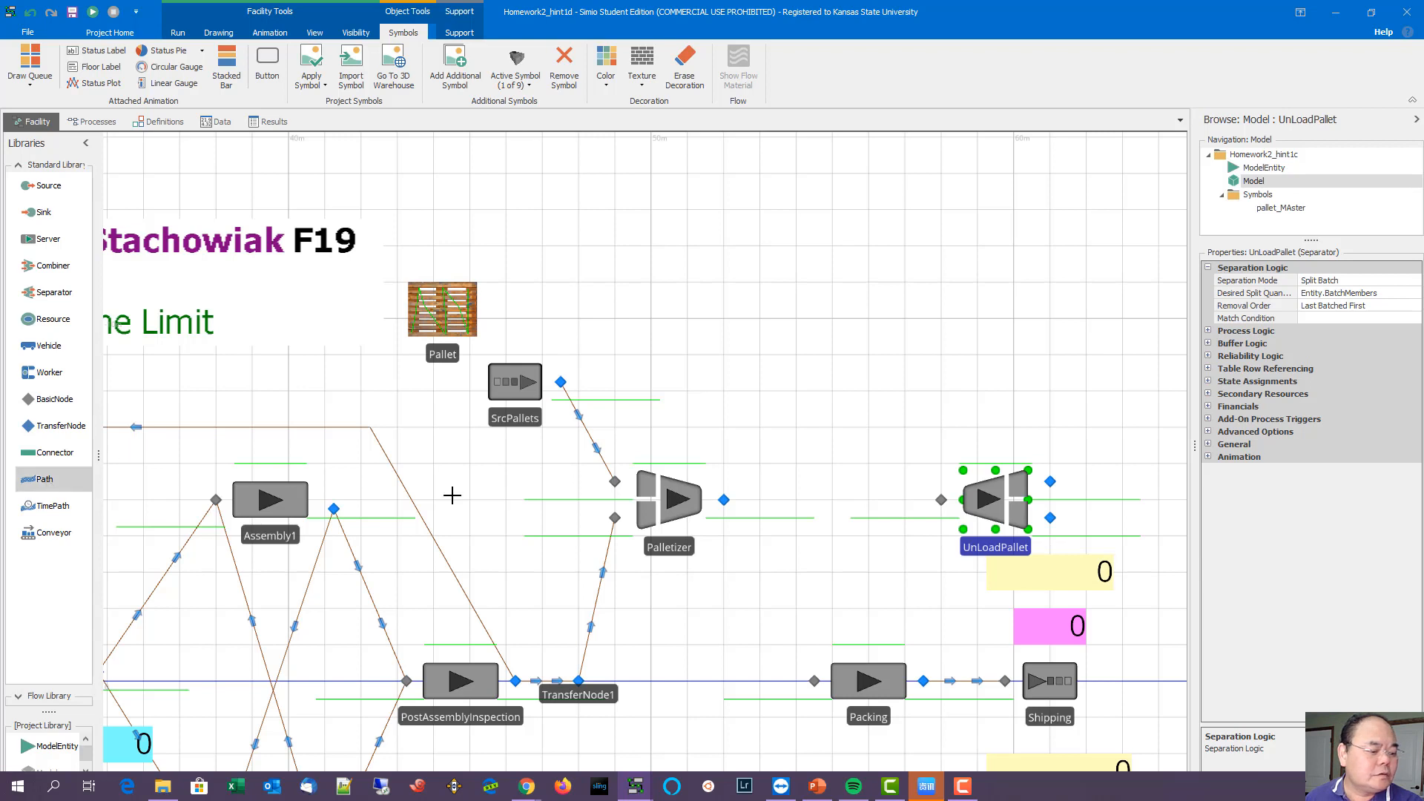
click(724, 500)
click(941, 500)
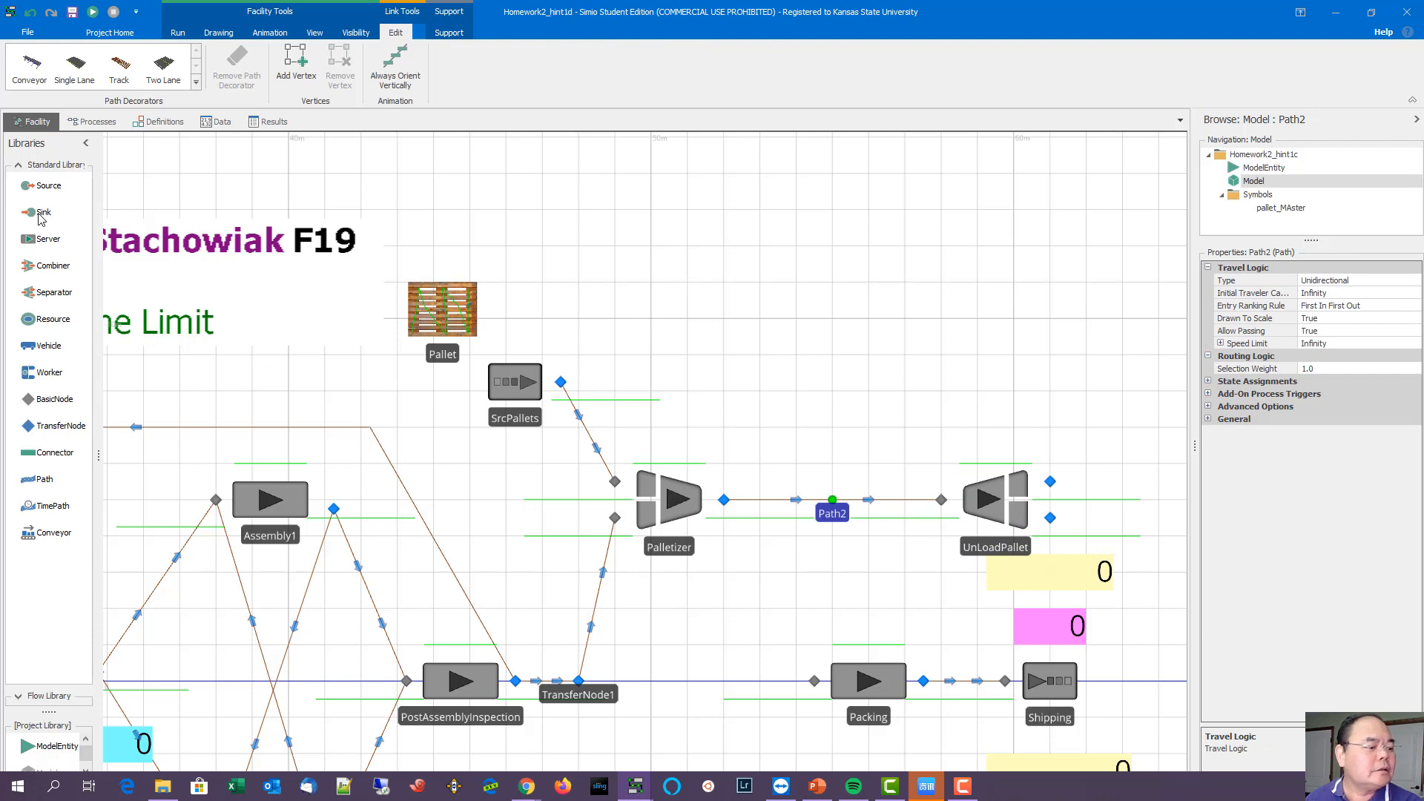
Step: Add a Sink above and beyond UnLoadPallet for the pallets, and move UnLoadPallet closer to the Palletizer
drag(41, 218, 1122, 355)
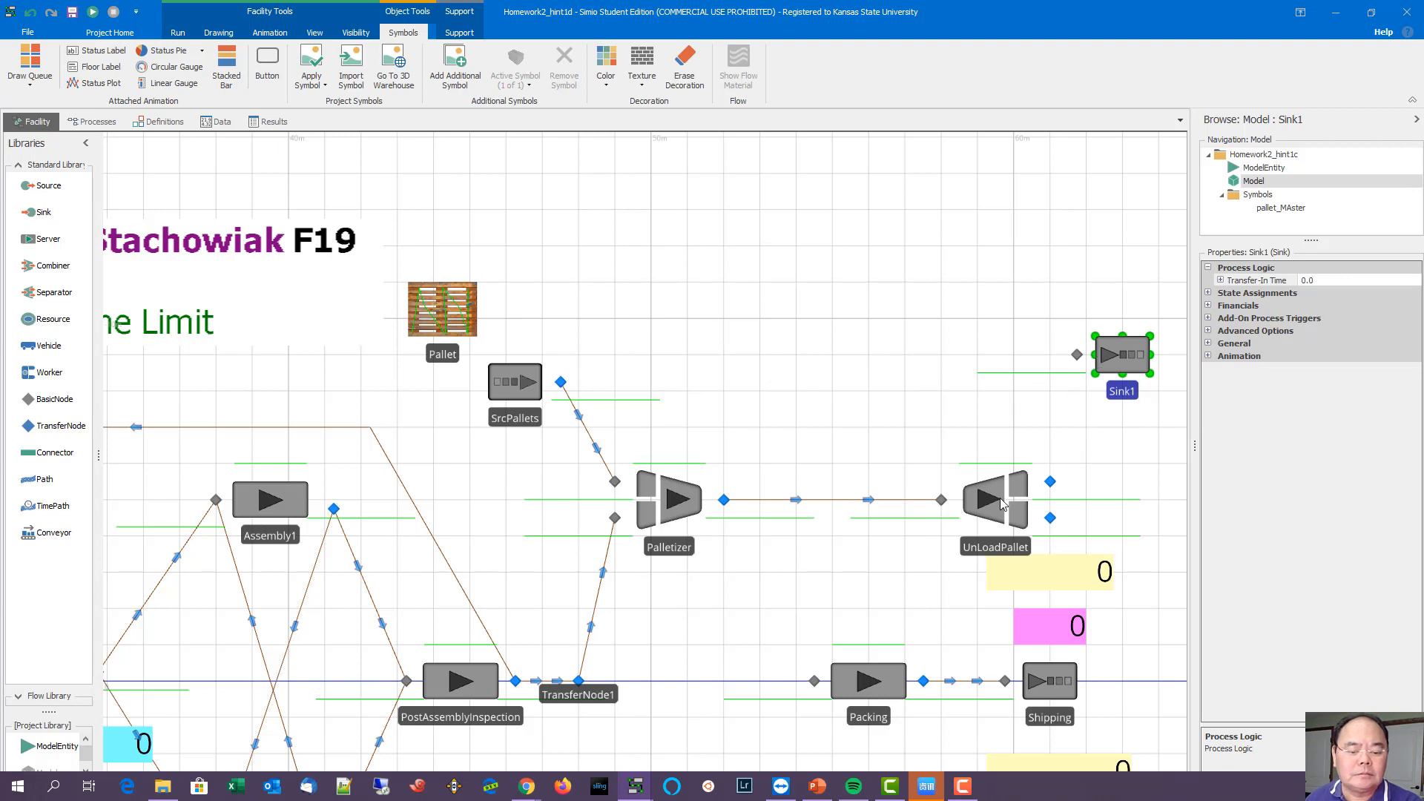
drag(996, 504, 941, 503)
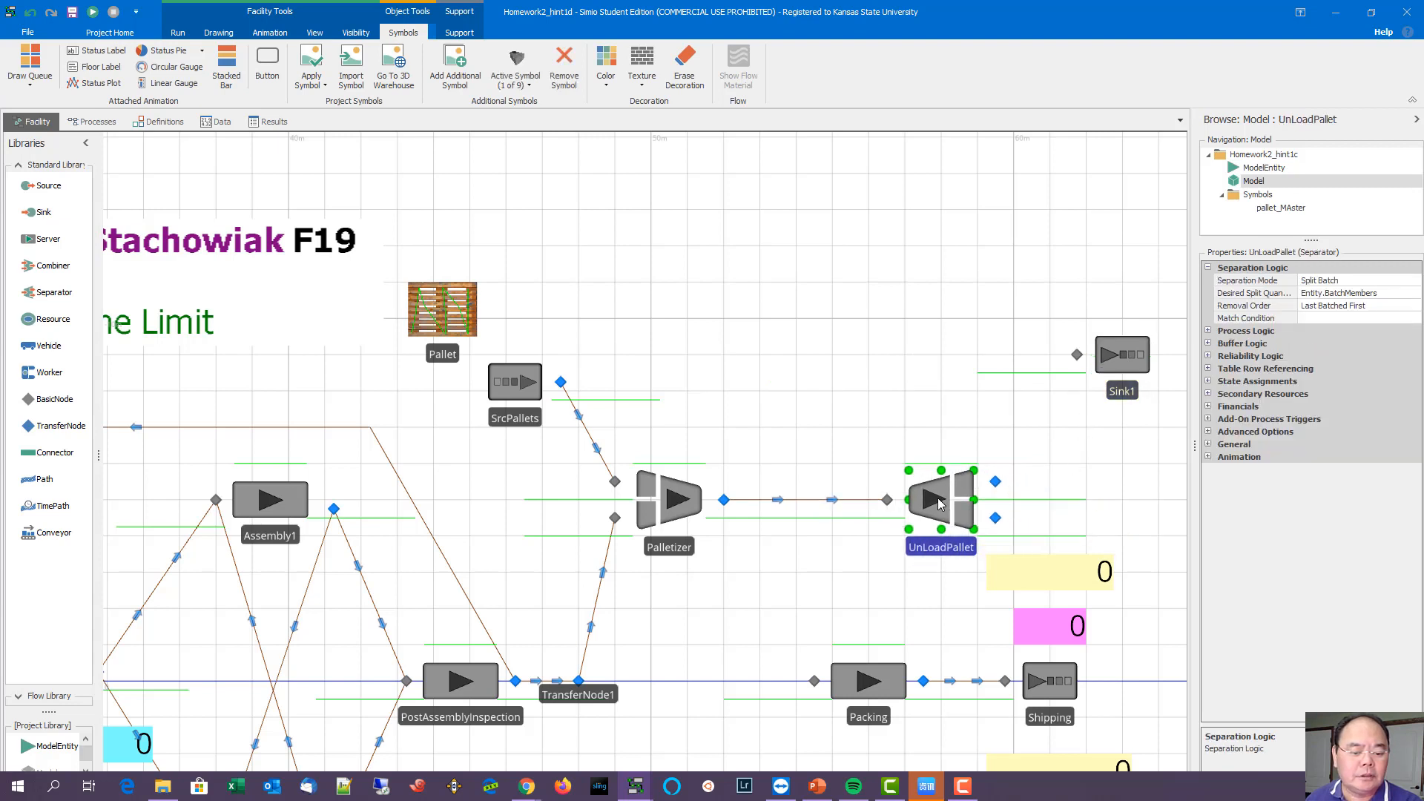
Step: Connect UnLoadPallet's parent output node to the pallet sink's input node with a Connector
click(52, 452)
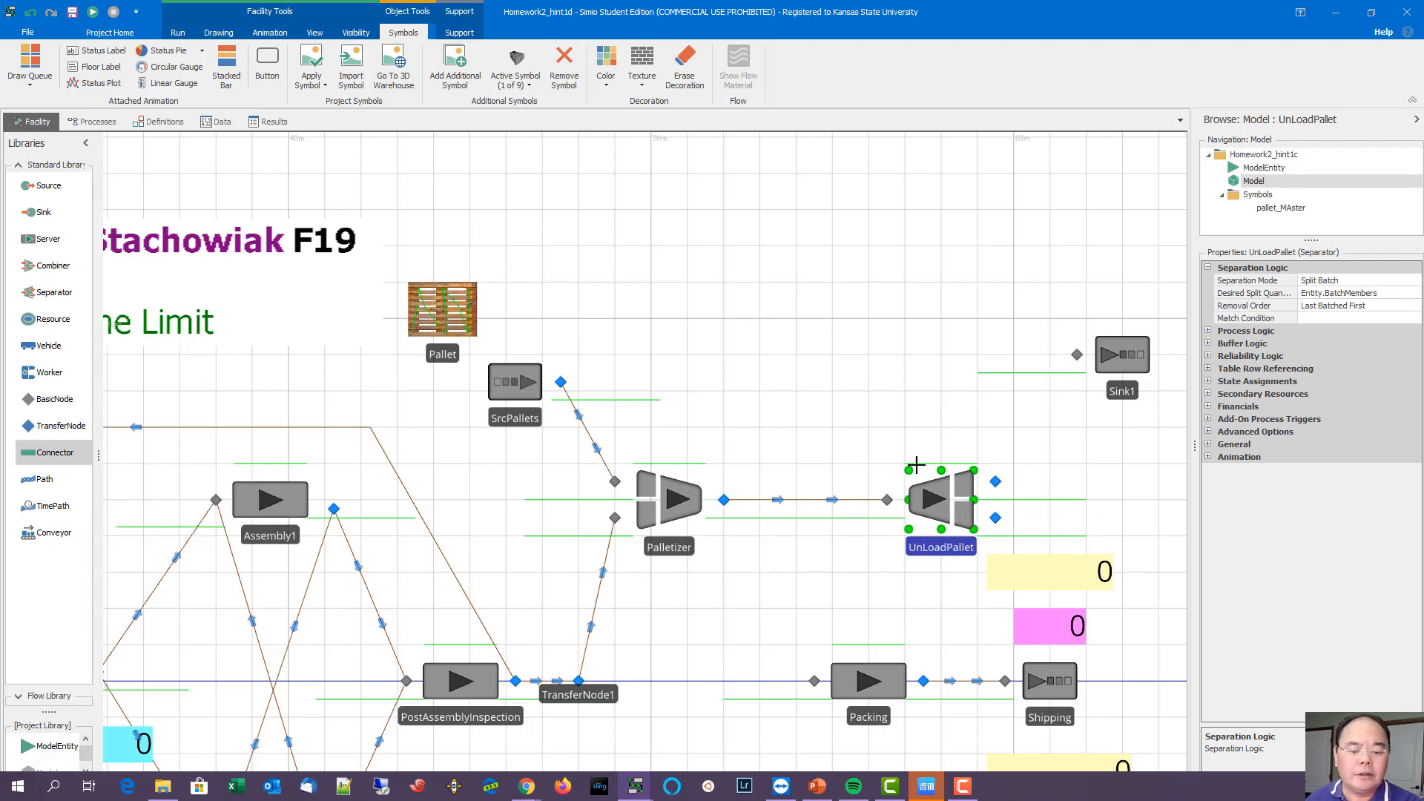
click(996, 481)
click(1077, 354)
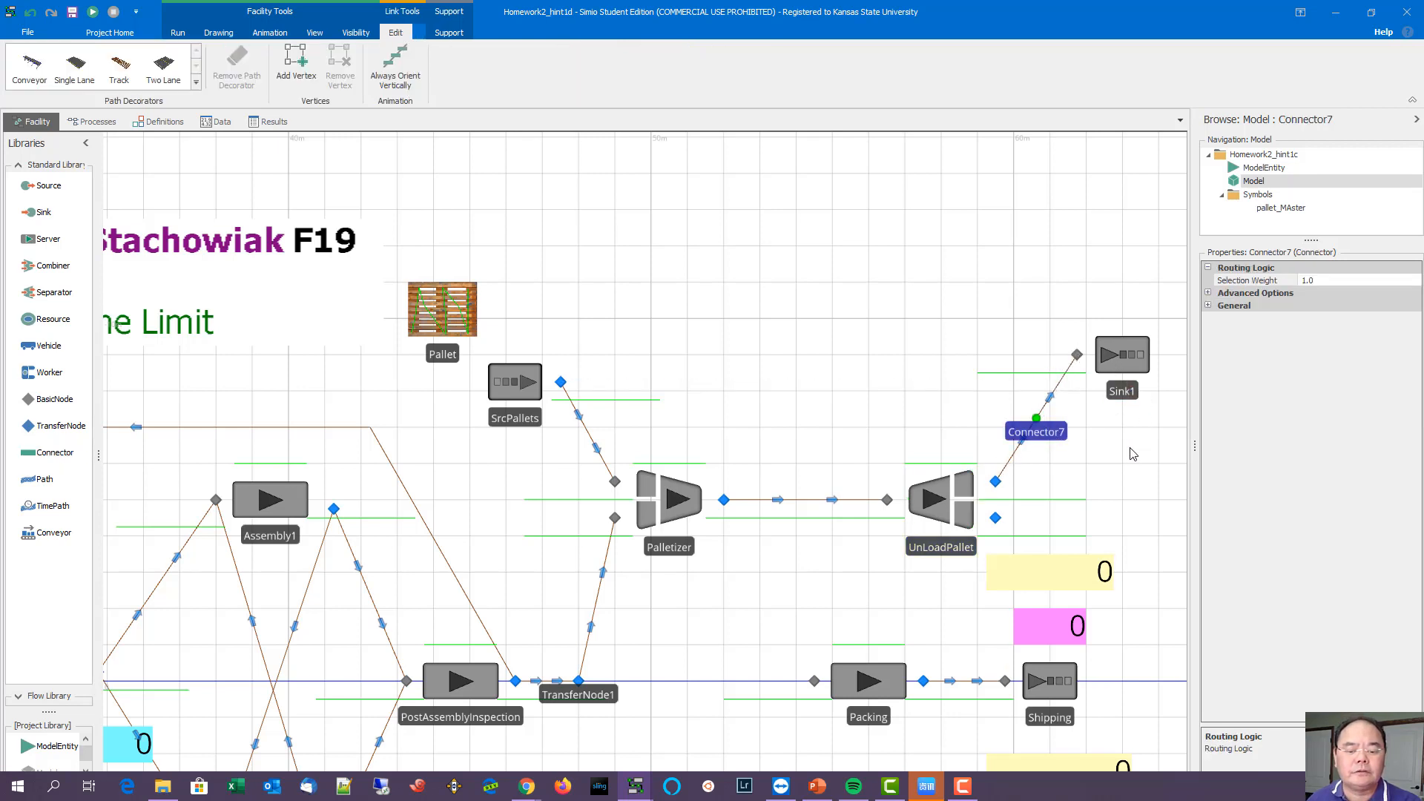
click(50, 454)
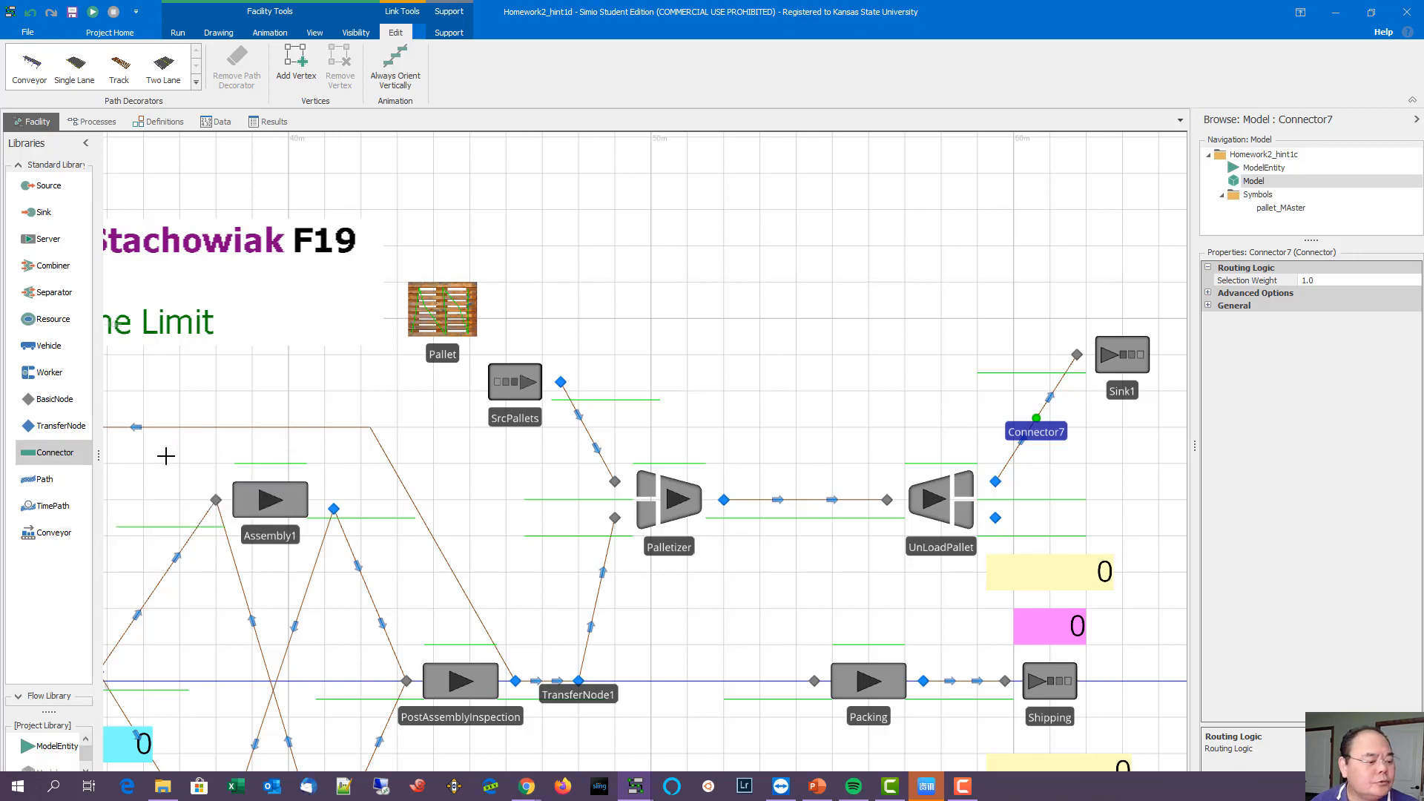
key(Escape)
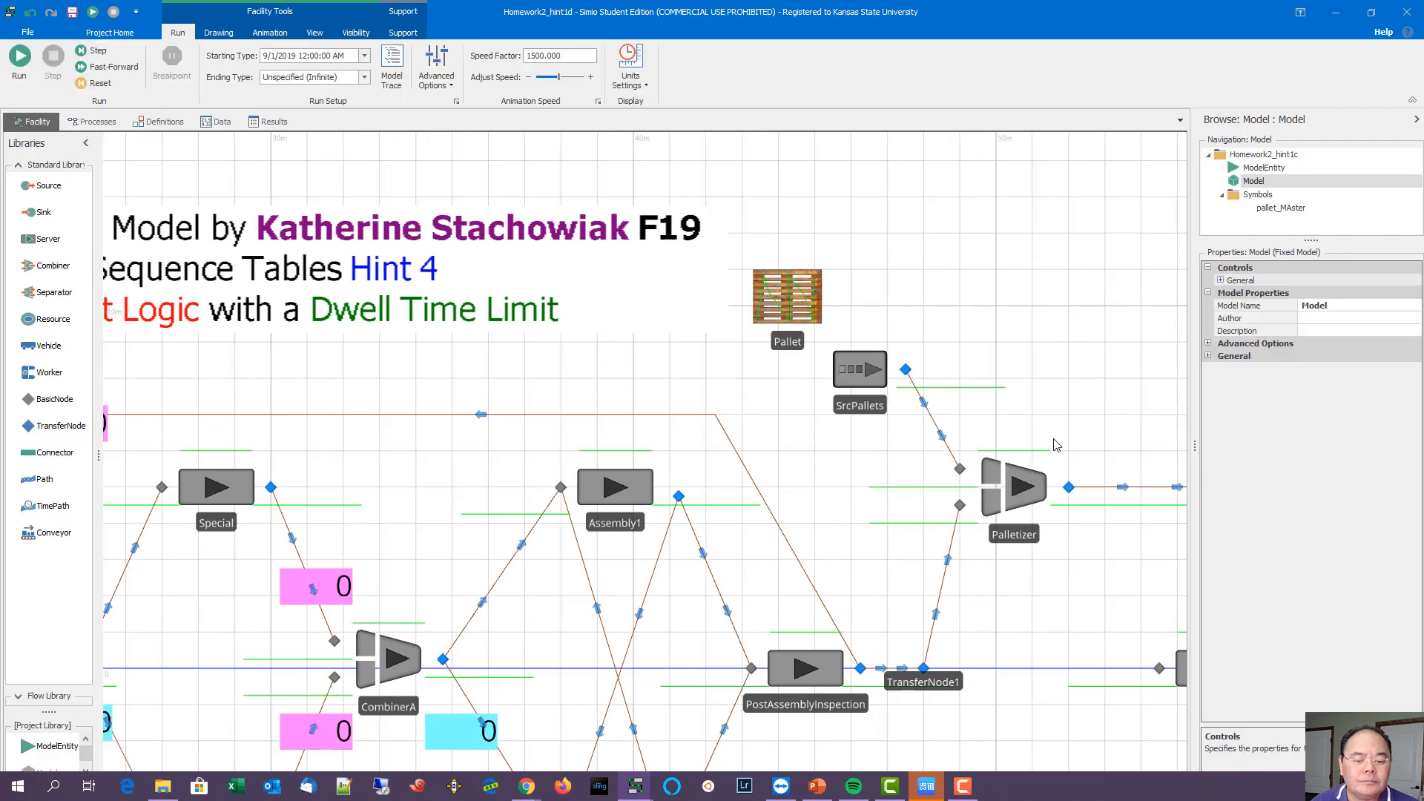
Step: Draw a Path from UnLoadPallet's member output node to Packing's input node, bending it at three vertices around and above Packing
drag(1057, 445, 368, 437)
click(44, 478)
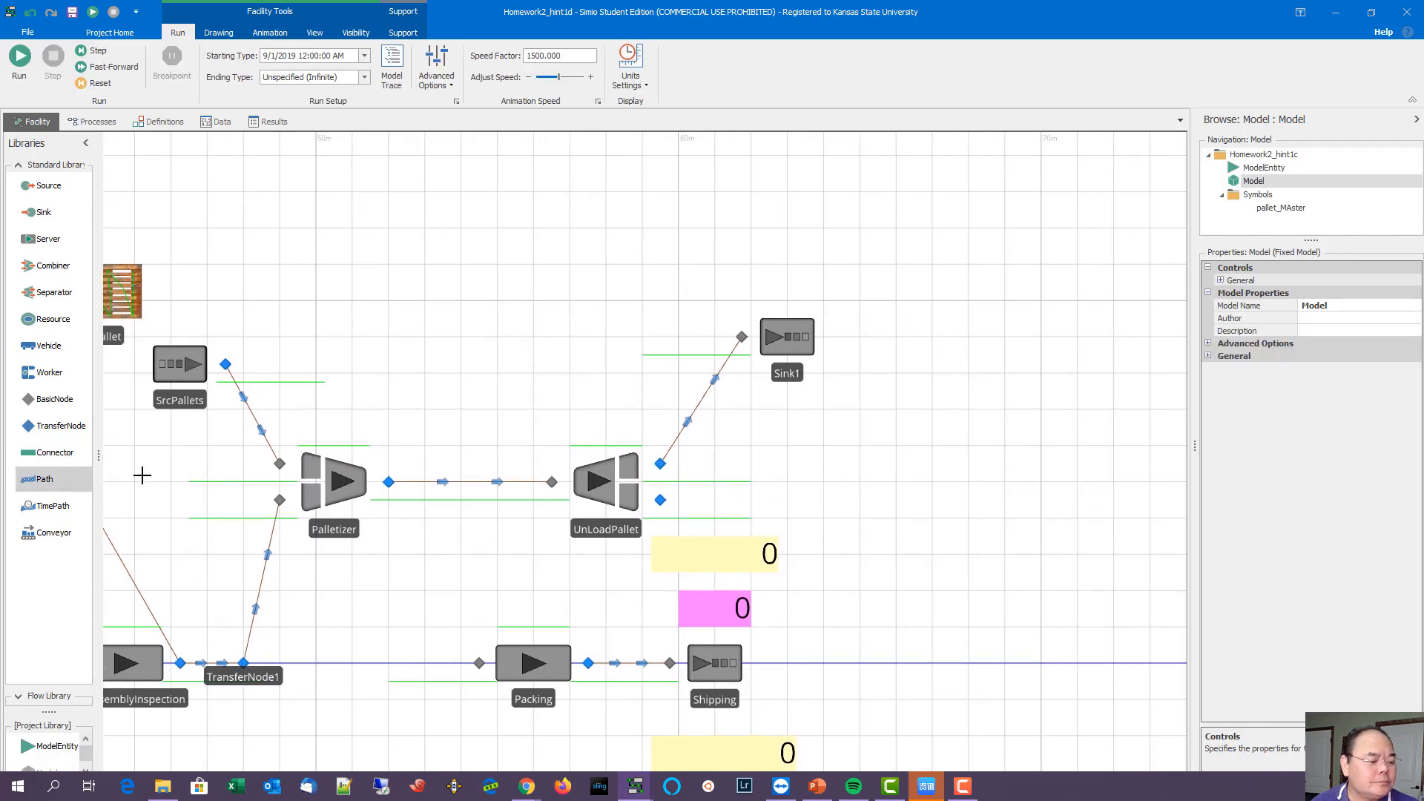
click(661, 500)
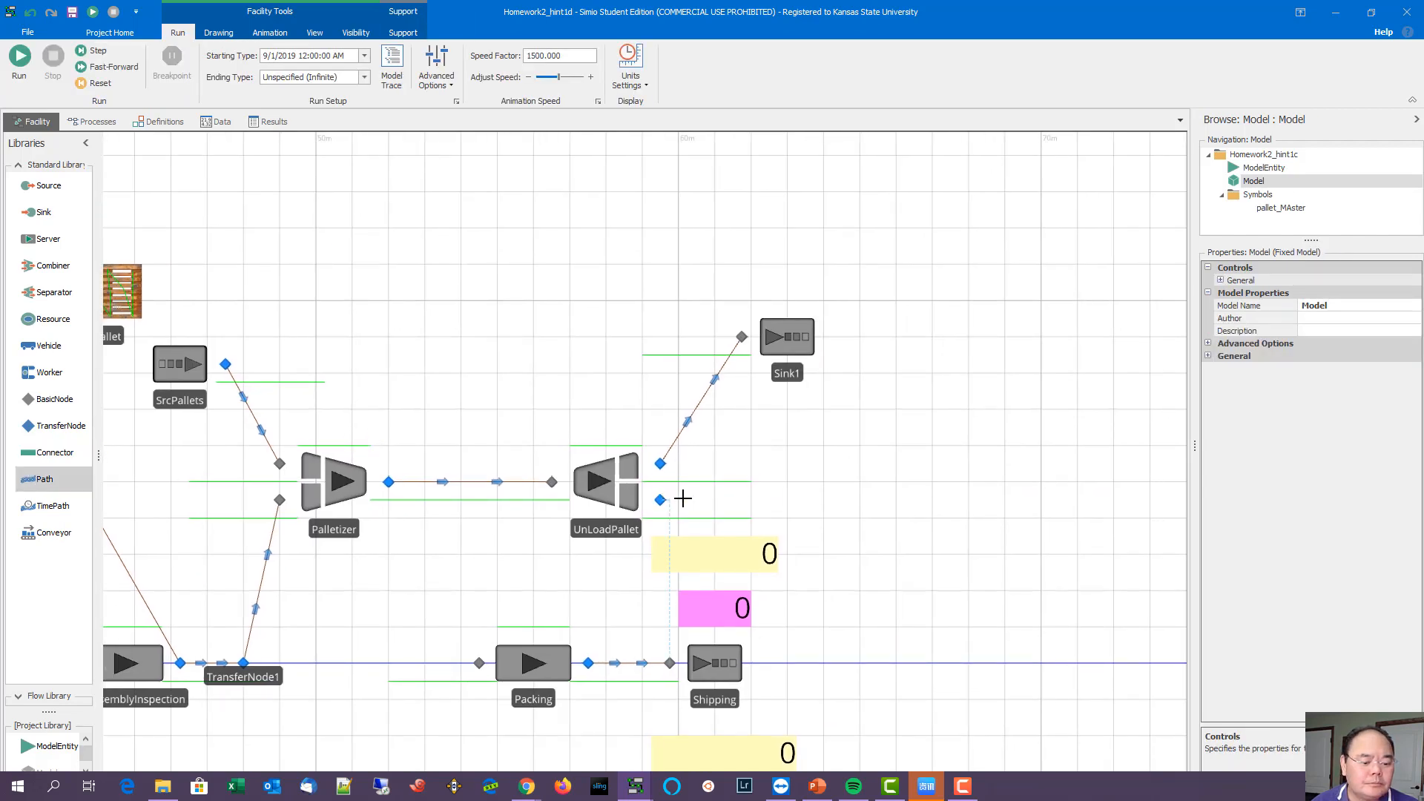
click(723, 501)
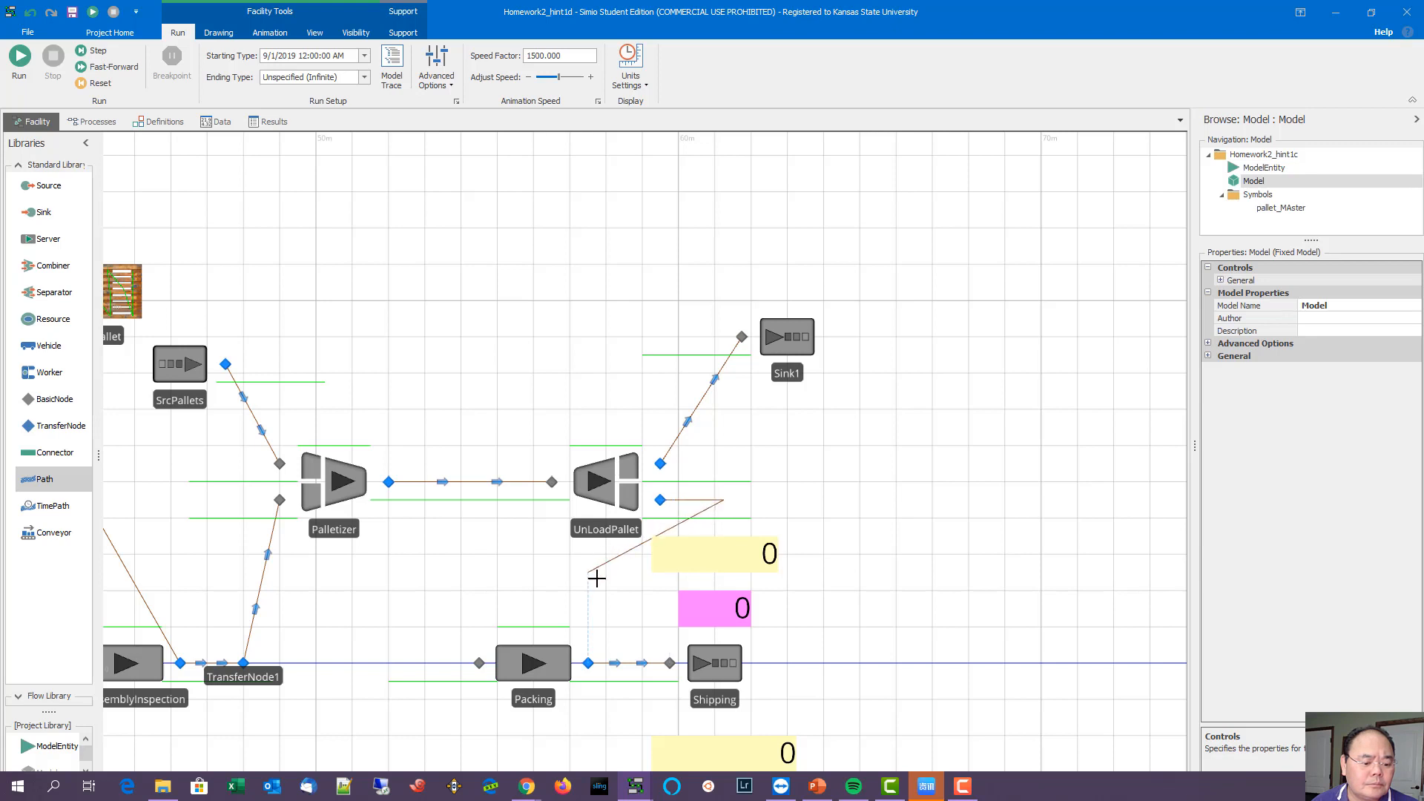
click(724, 583)
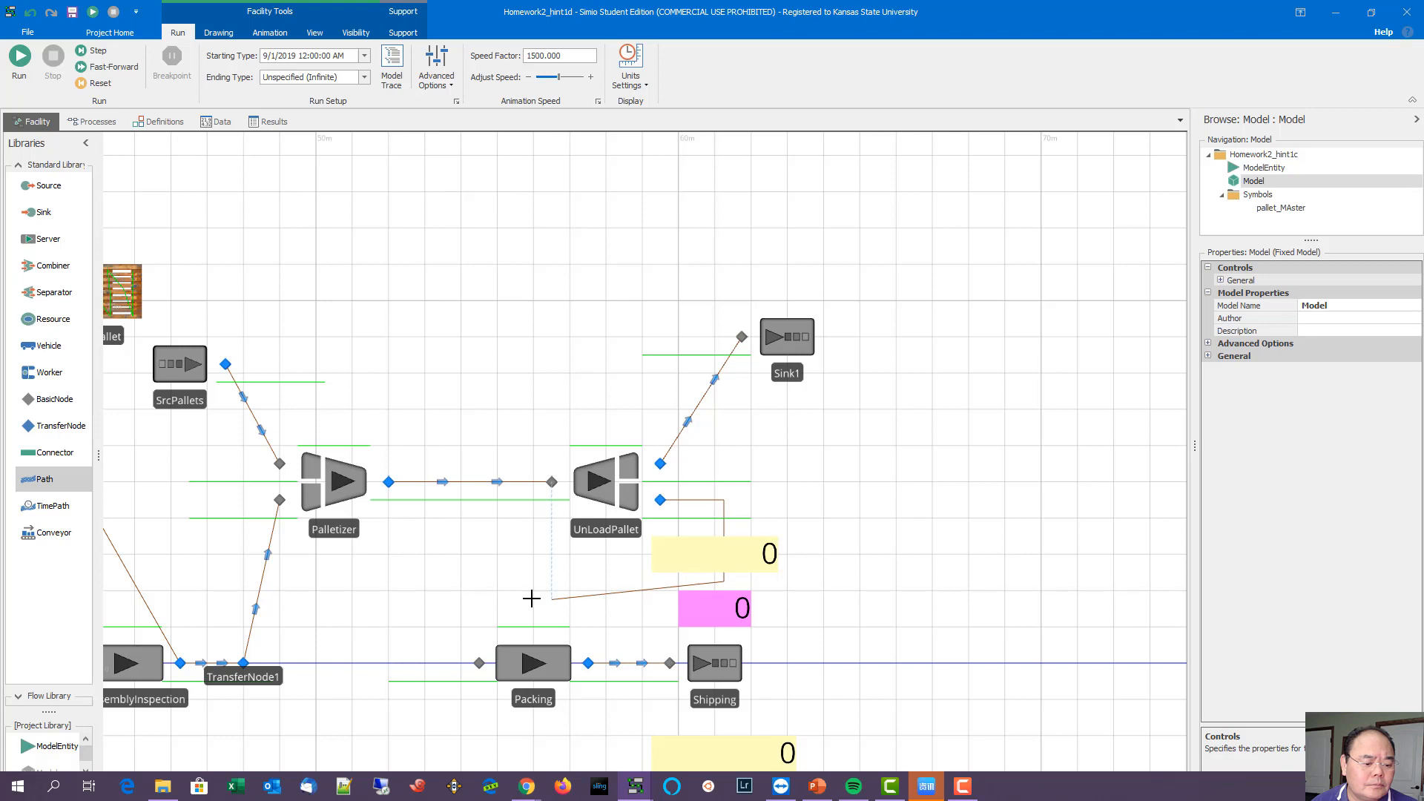
click(480, 582)
click(480, 662)
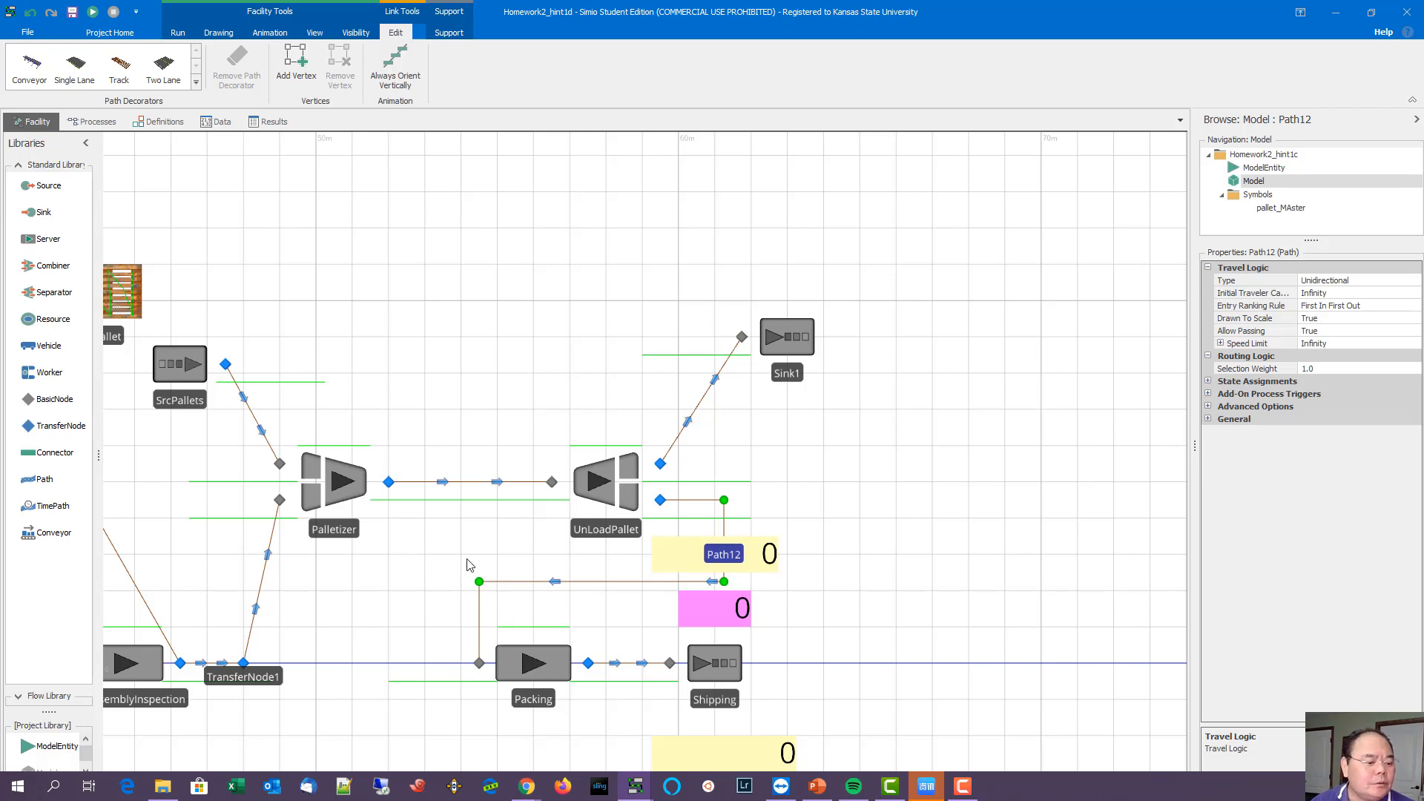
Step: Set the Entity Destination Type of UnLoadPallet's member output node to By Sequence
drag(433, 549, 575, 541)
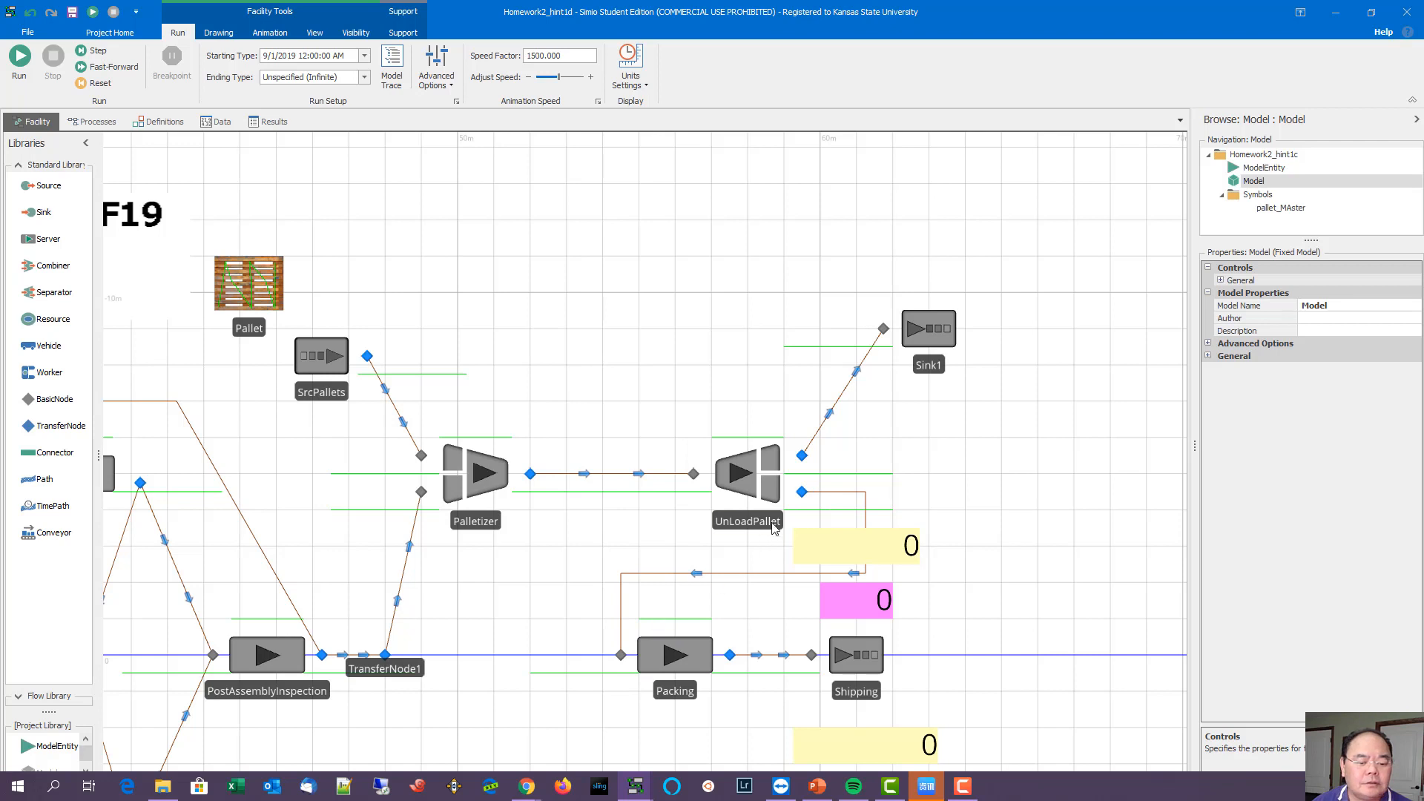
click(802, 492)
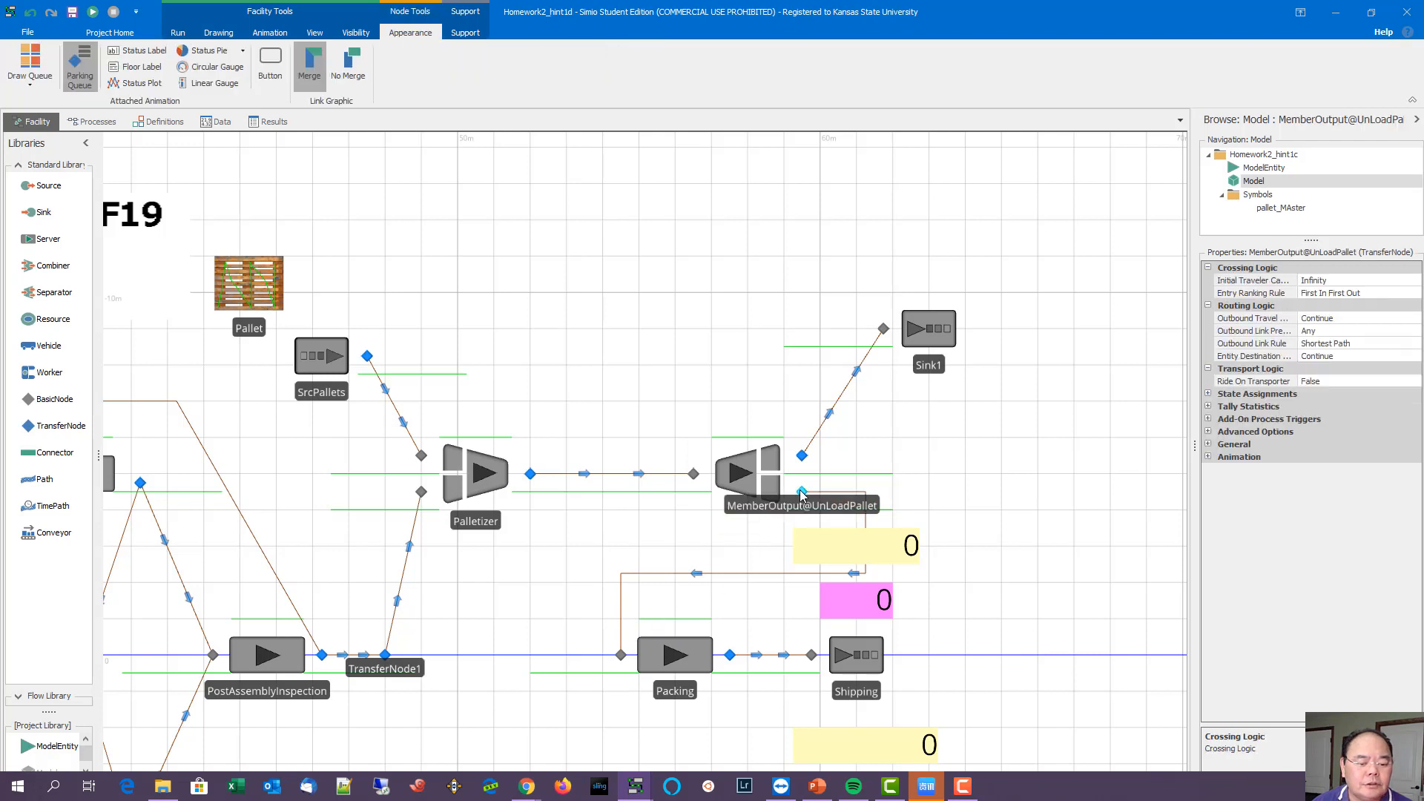
click(1366, 359)
click(1414, 357)
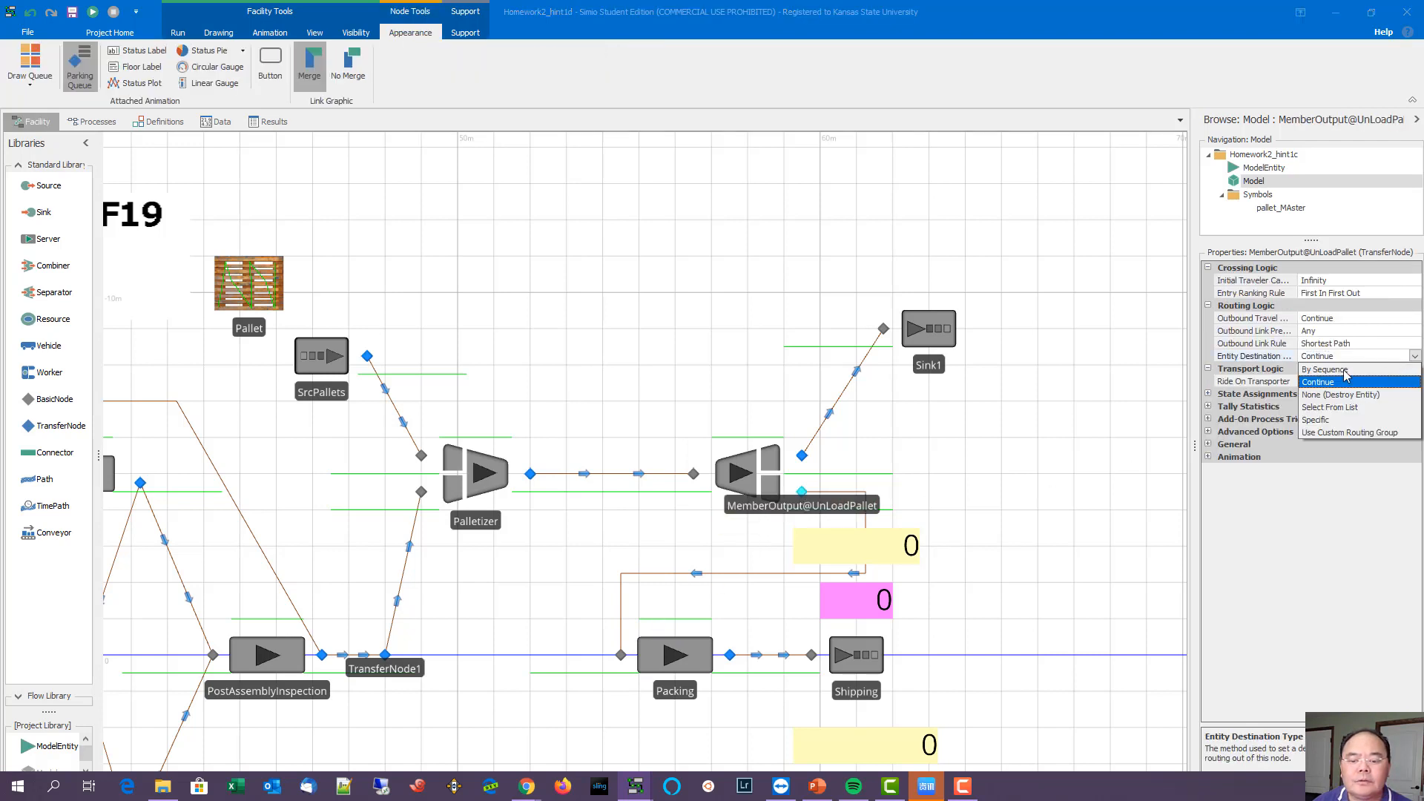
click(1345, 370)
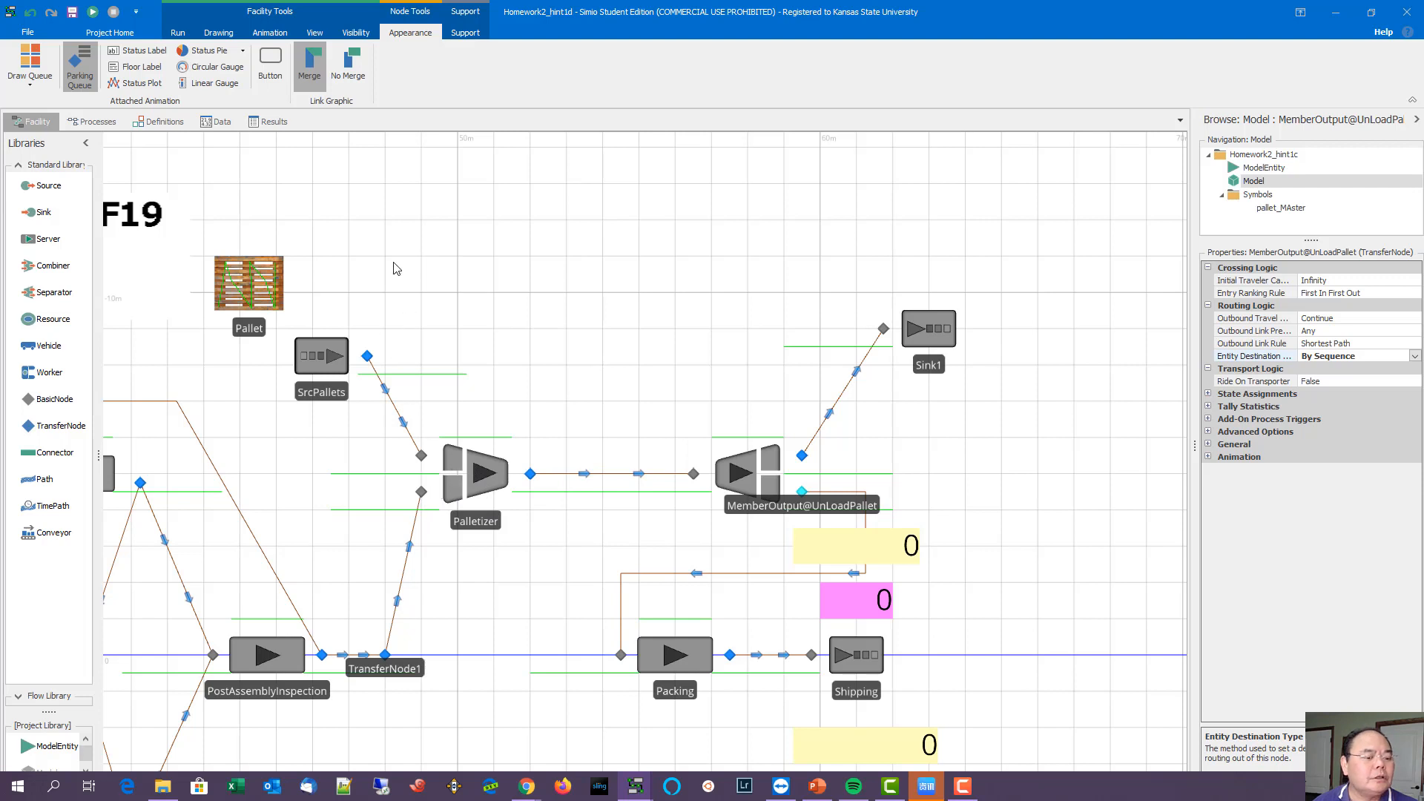
Step: Insert a row before Input@Packing in the Seq Model A Scr table and set its sequence to ParentInput@Palletizer
click(219, 121)
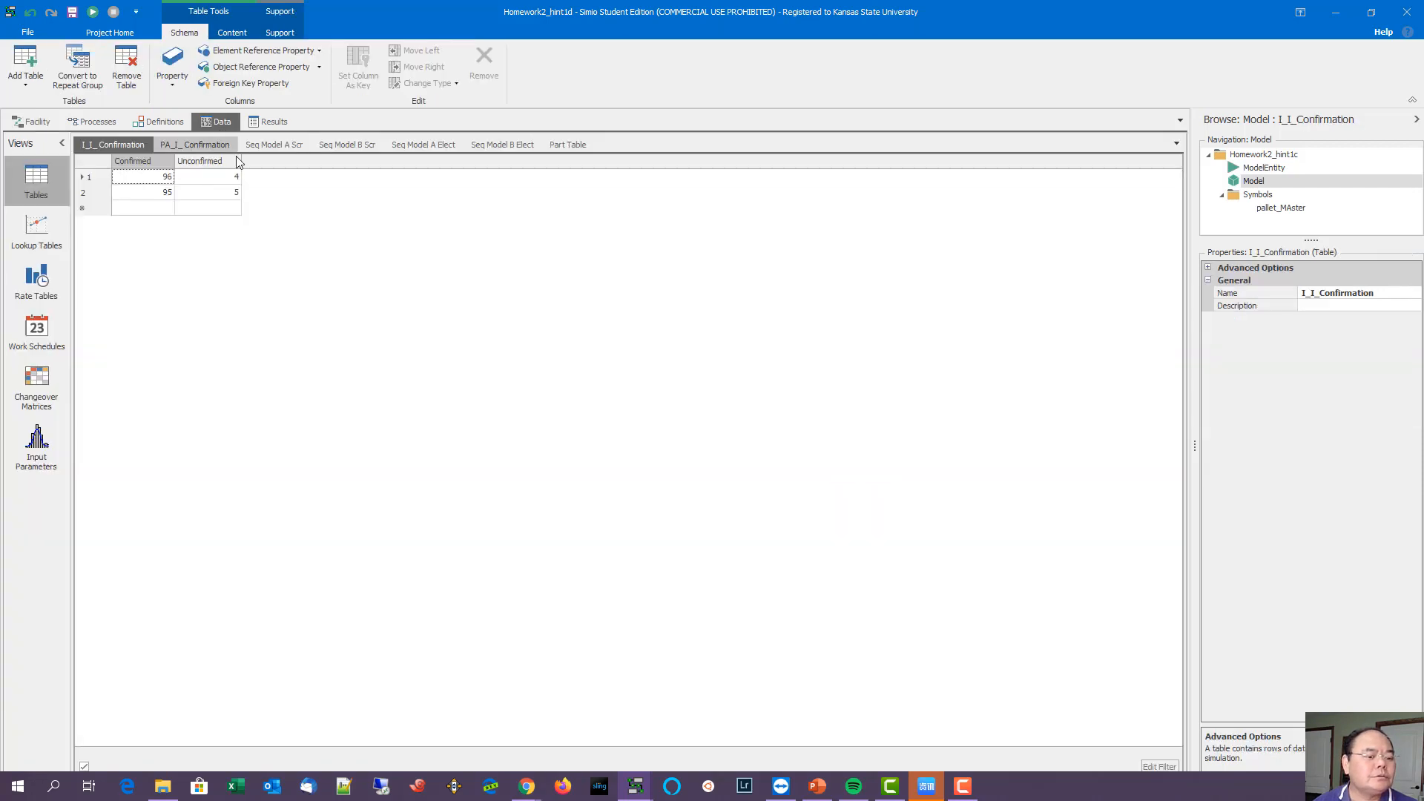
click(283, 149)
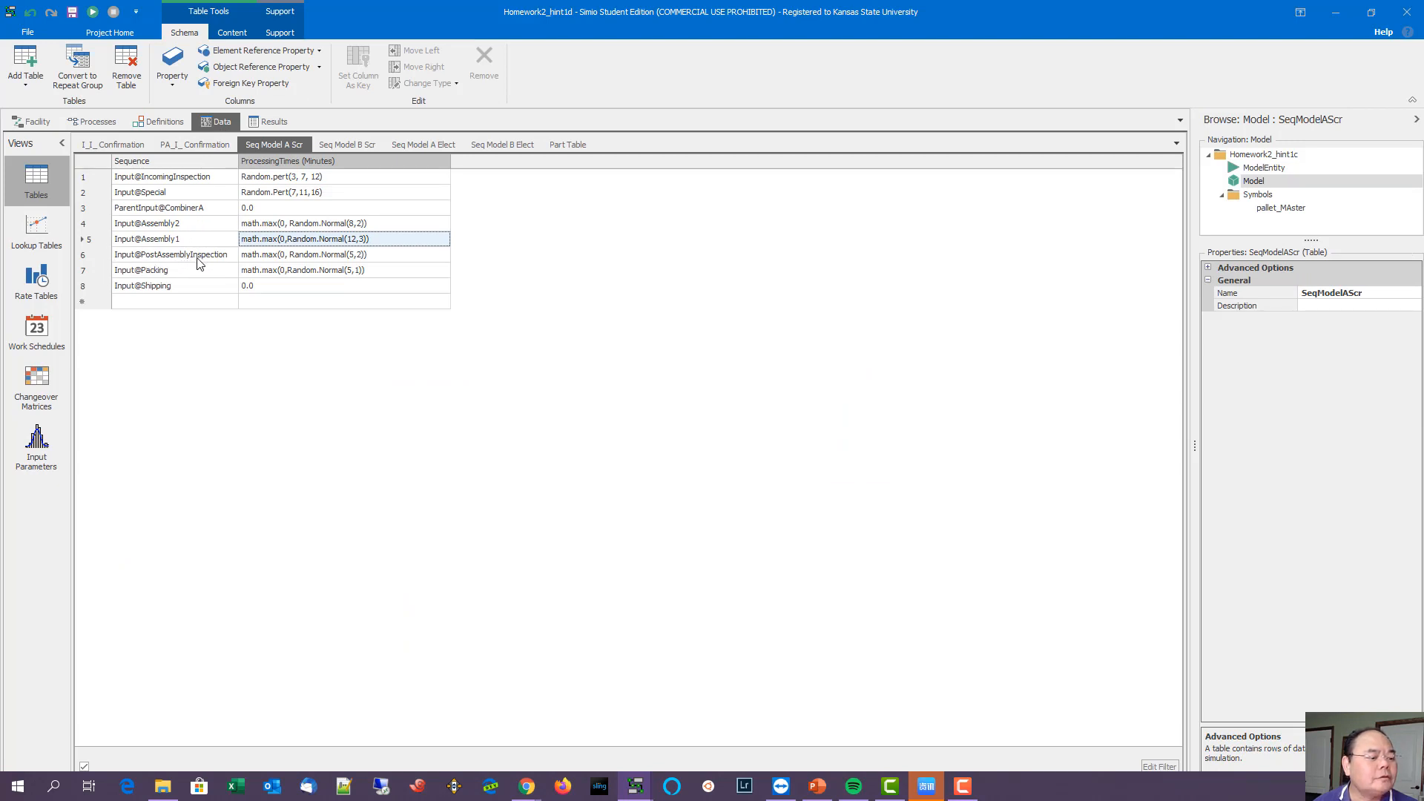
click(94, 277)
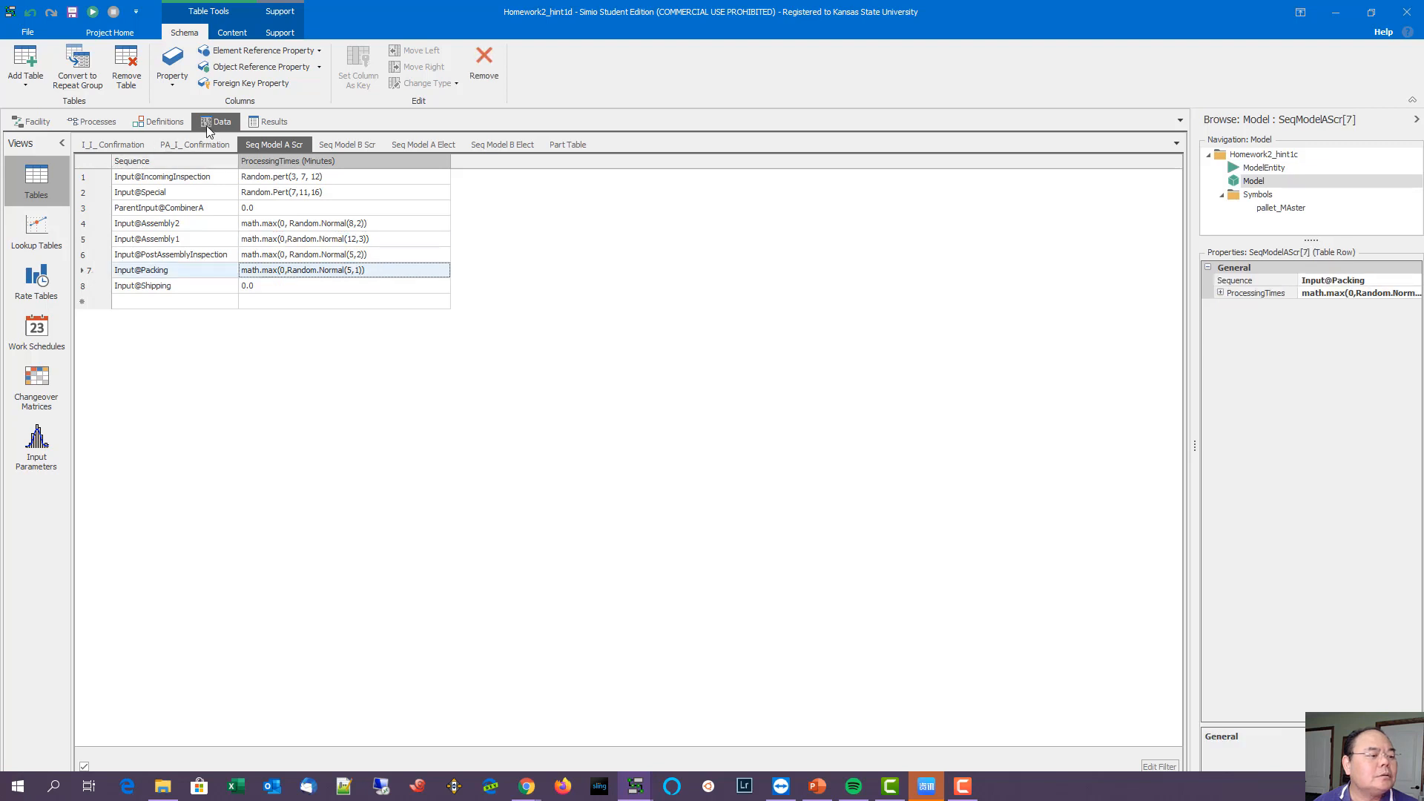
click(232, 32)
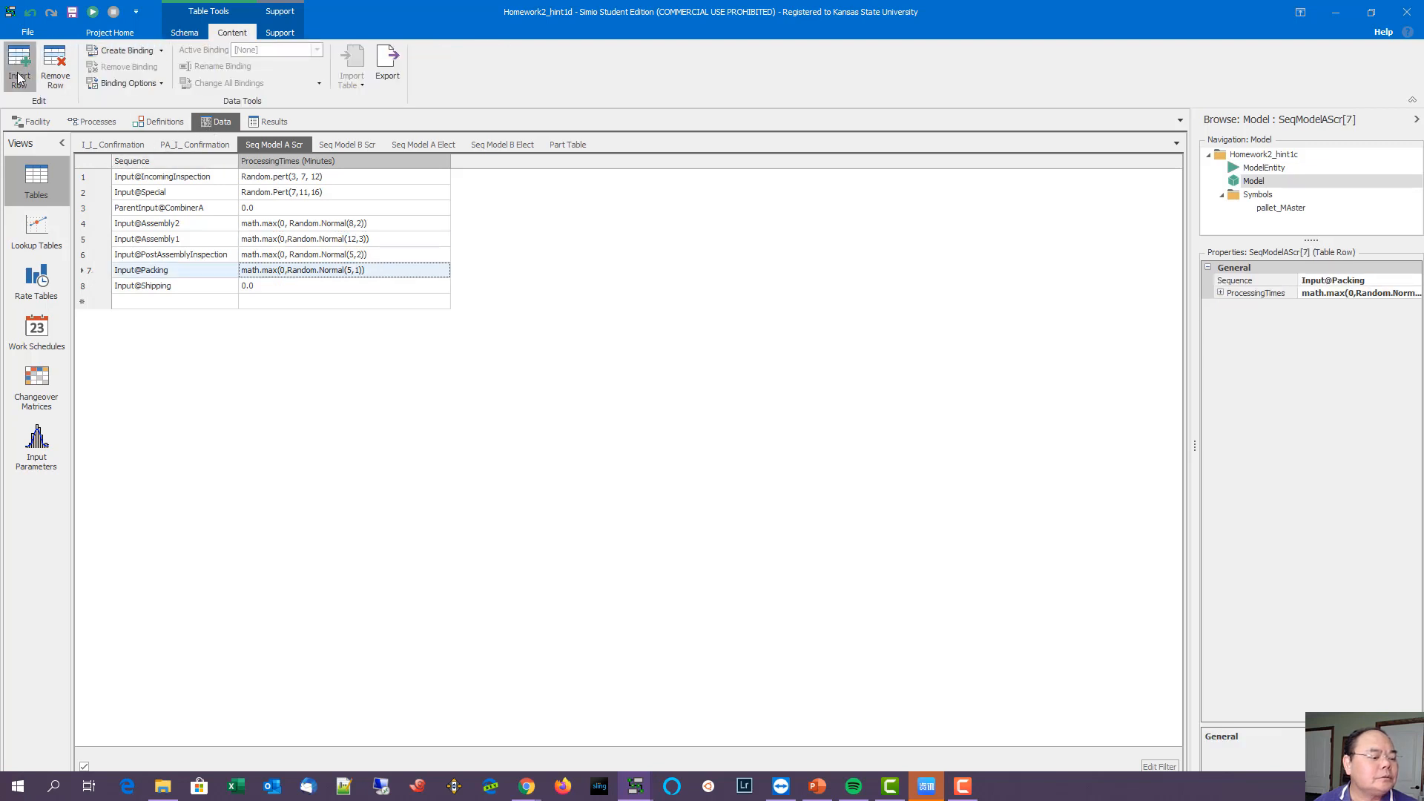
click(20, 66)
click(212, 273)
click(212, 272)
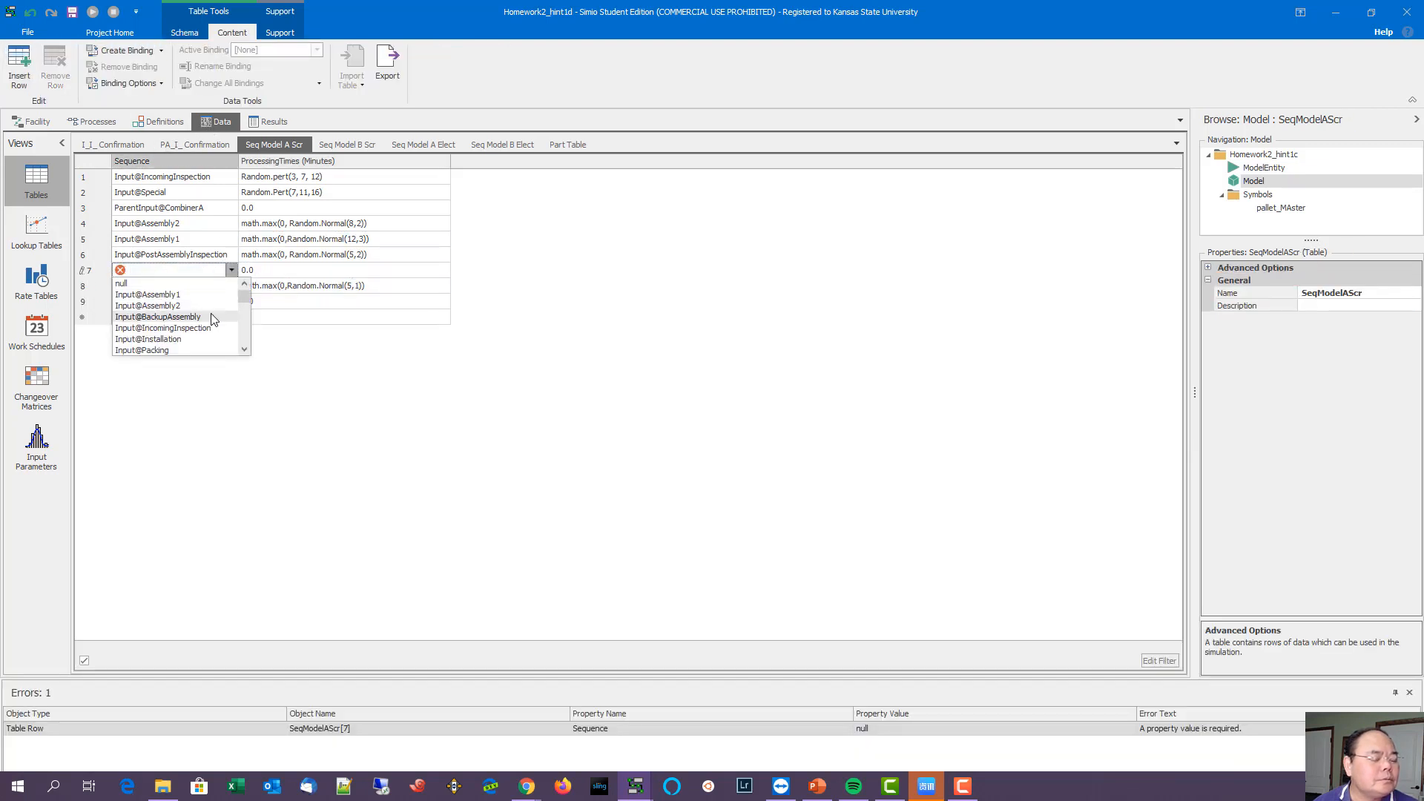
scroll(207, 348, down, 5)
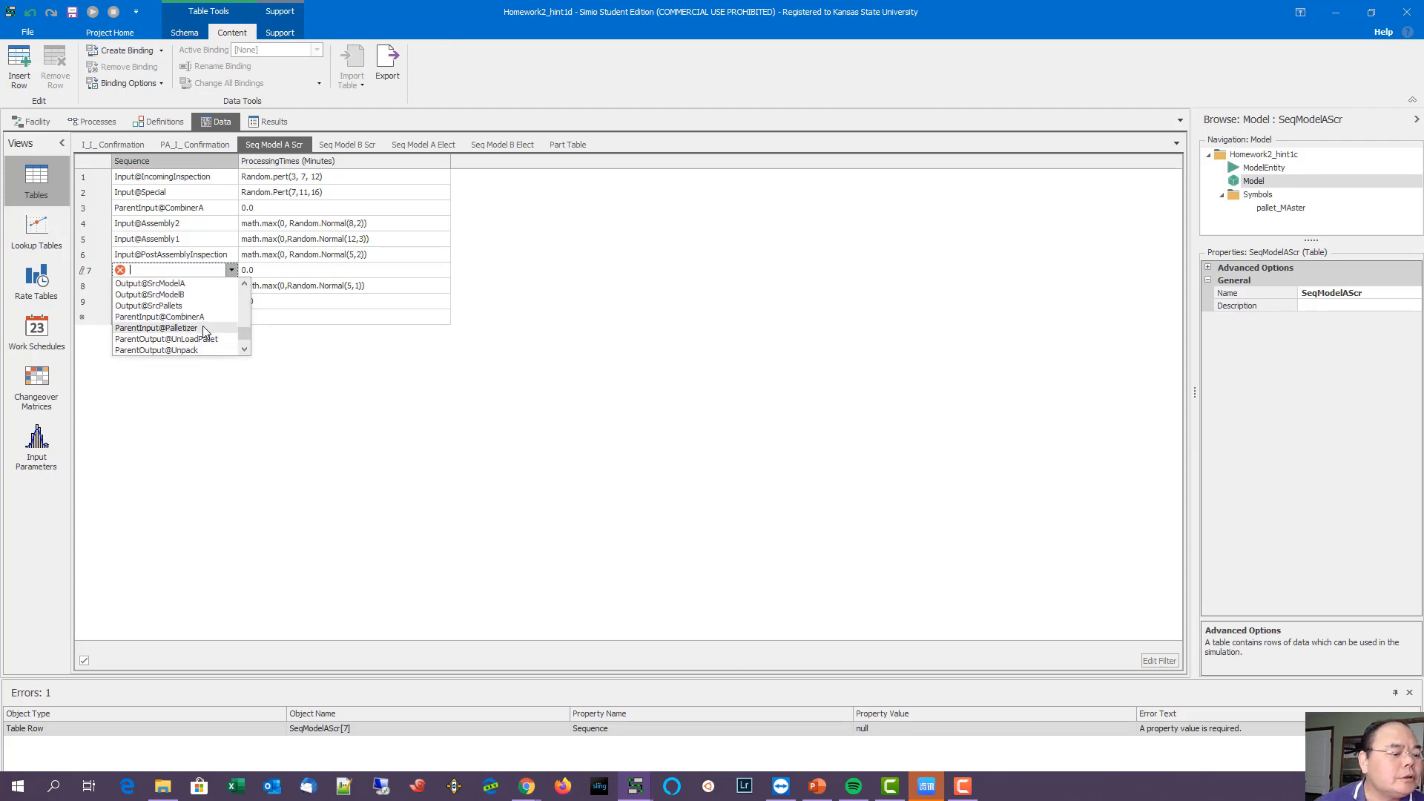
click(203, 327)
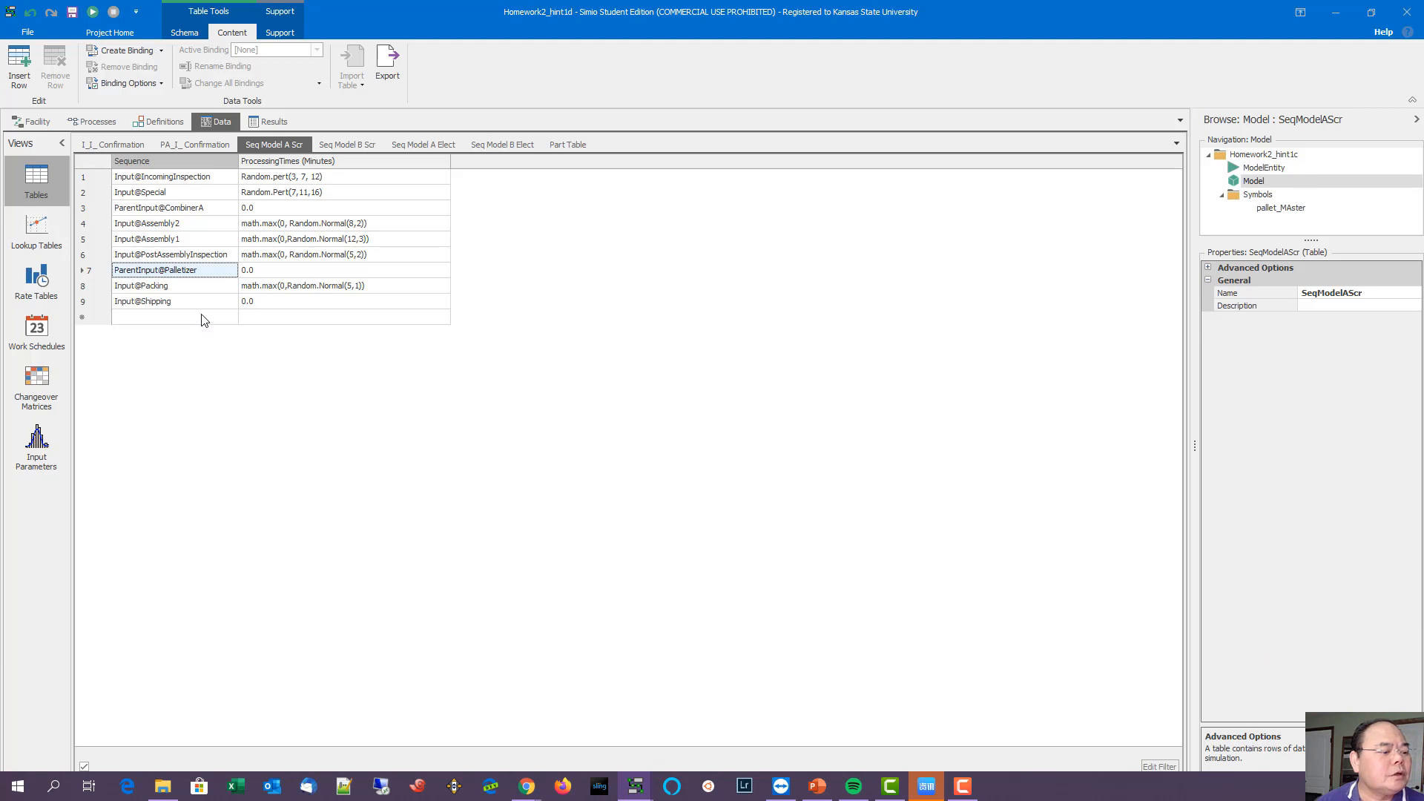
Step: Insert a row before Input@Packing in the Seq Model B Scr table and set its sequence to ParentInput@Palletizer
click(346, 145)
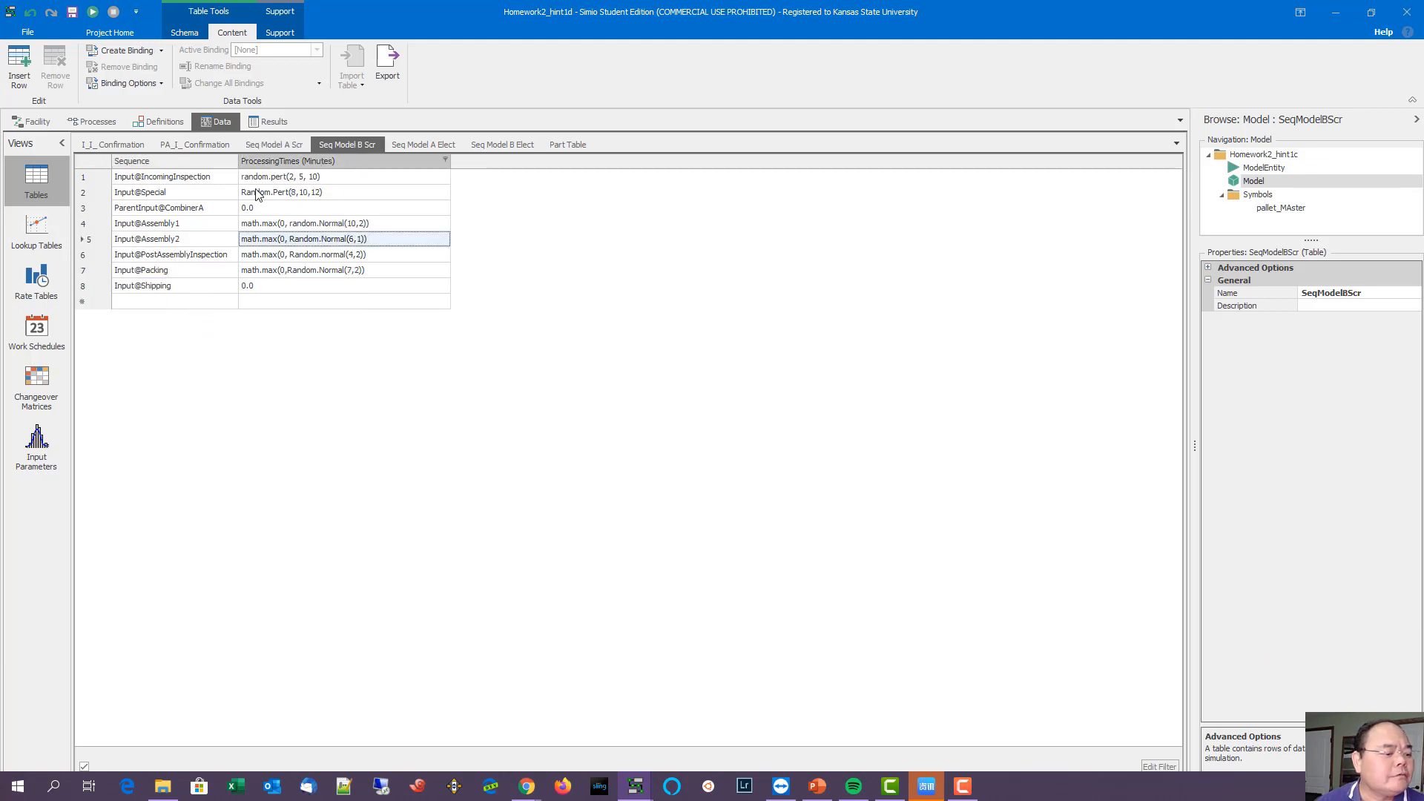
click(88, 270)
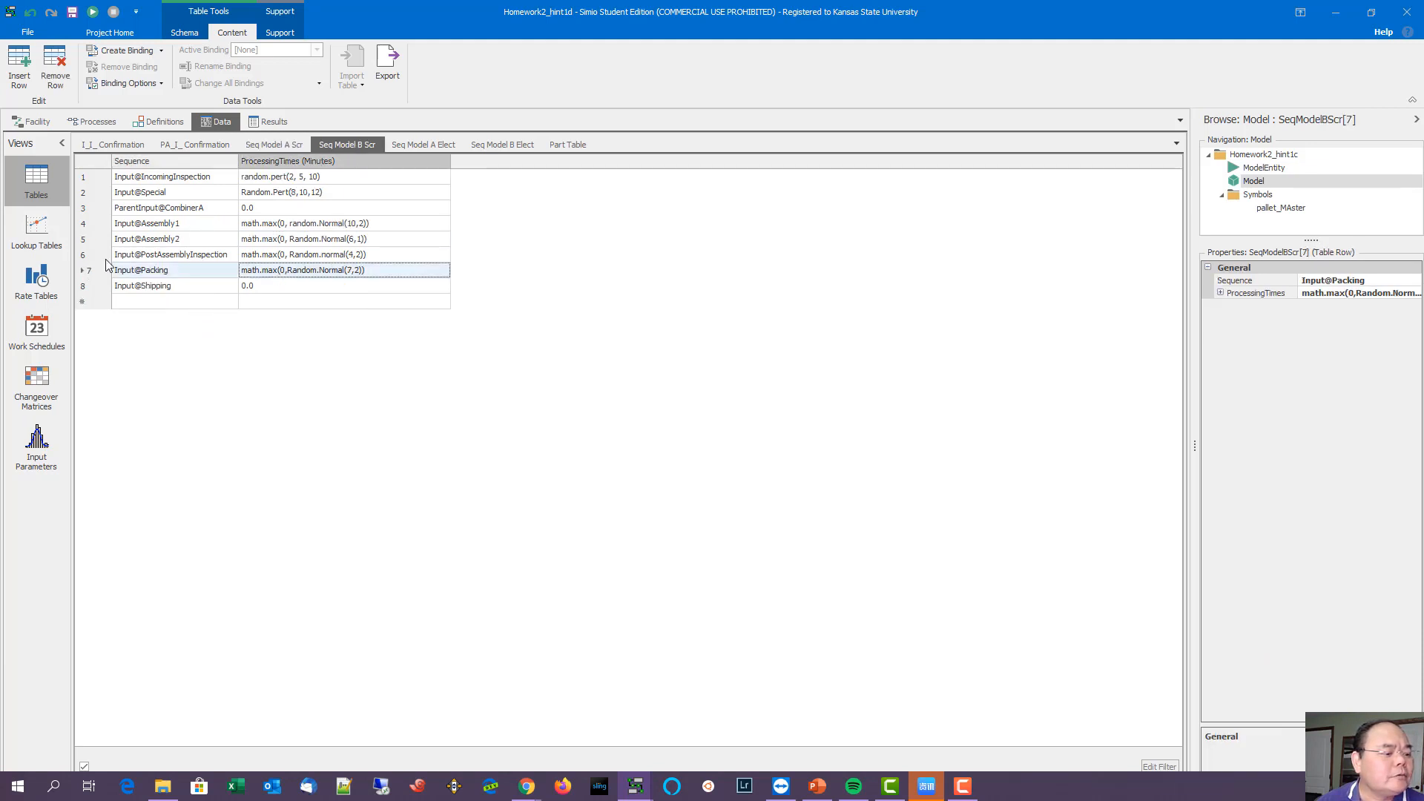
click(19, 66)
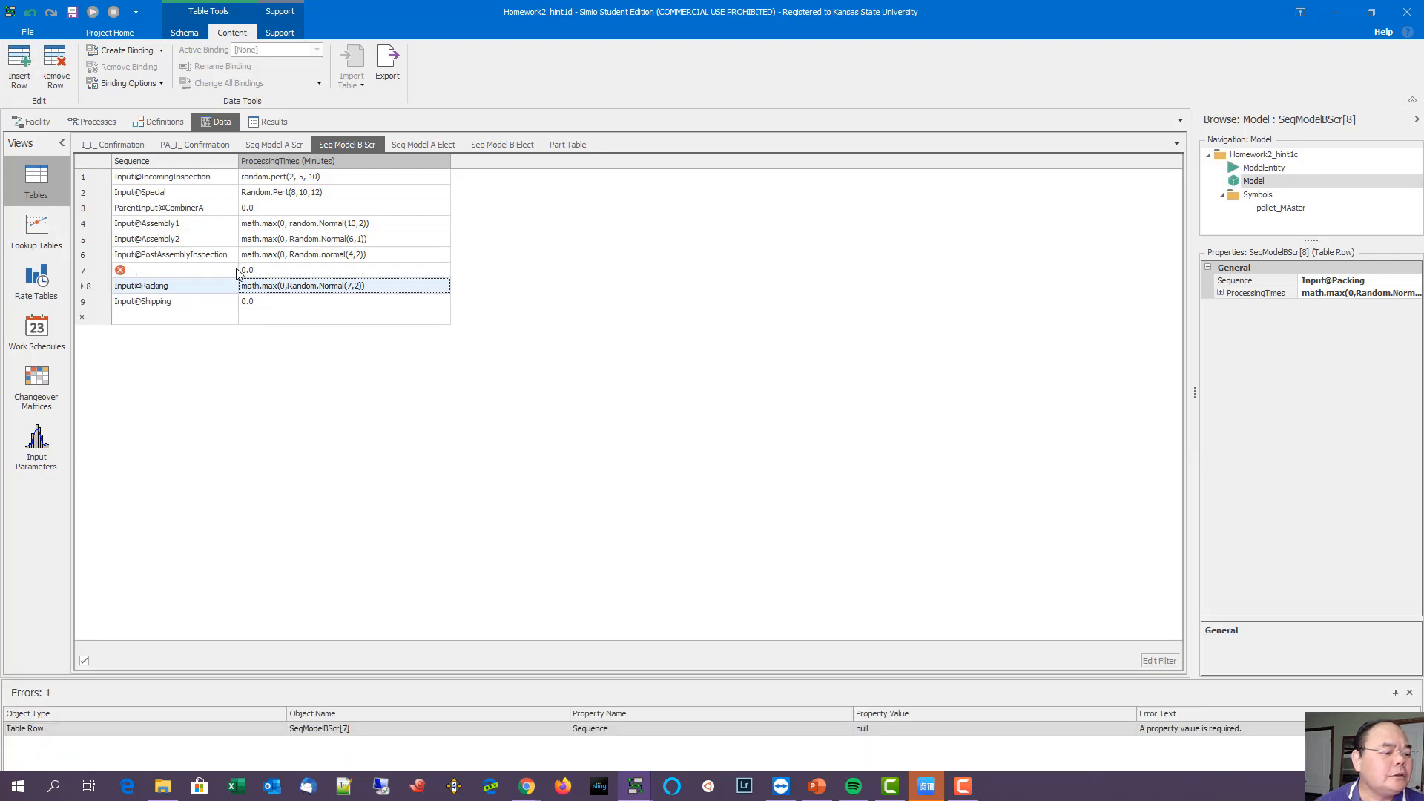
click(233, 271)
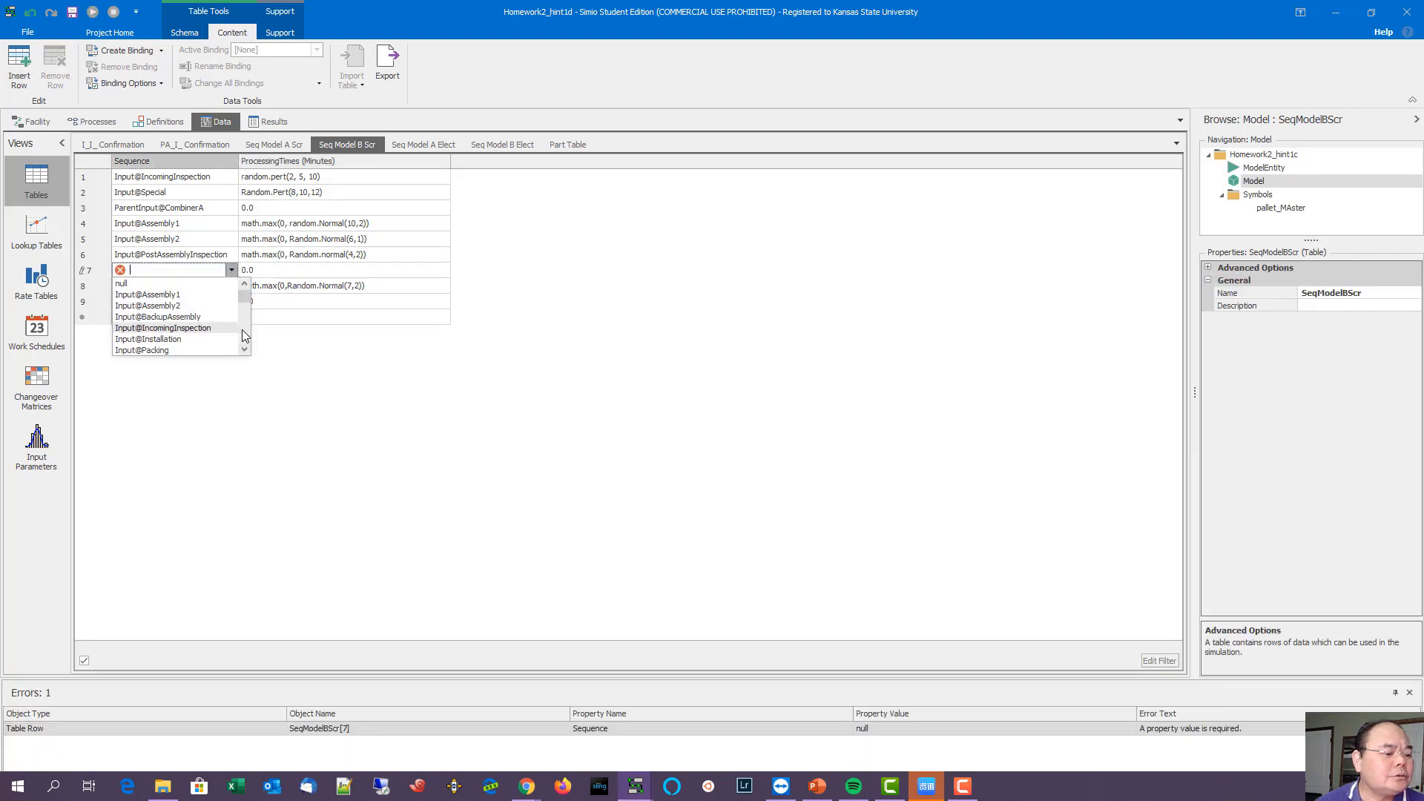
scroll(244, 330, down, 4)
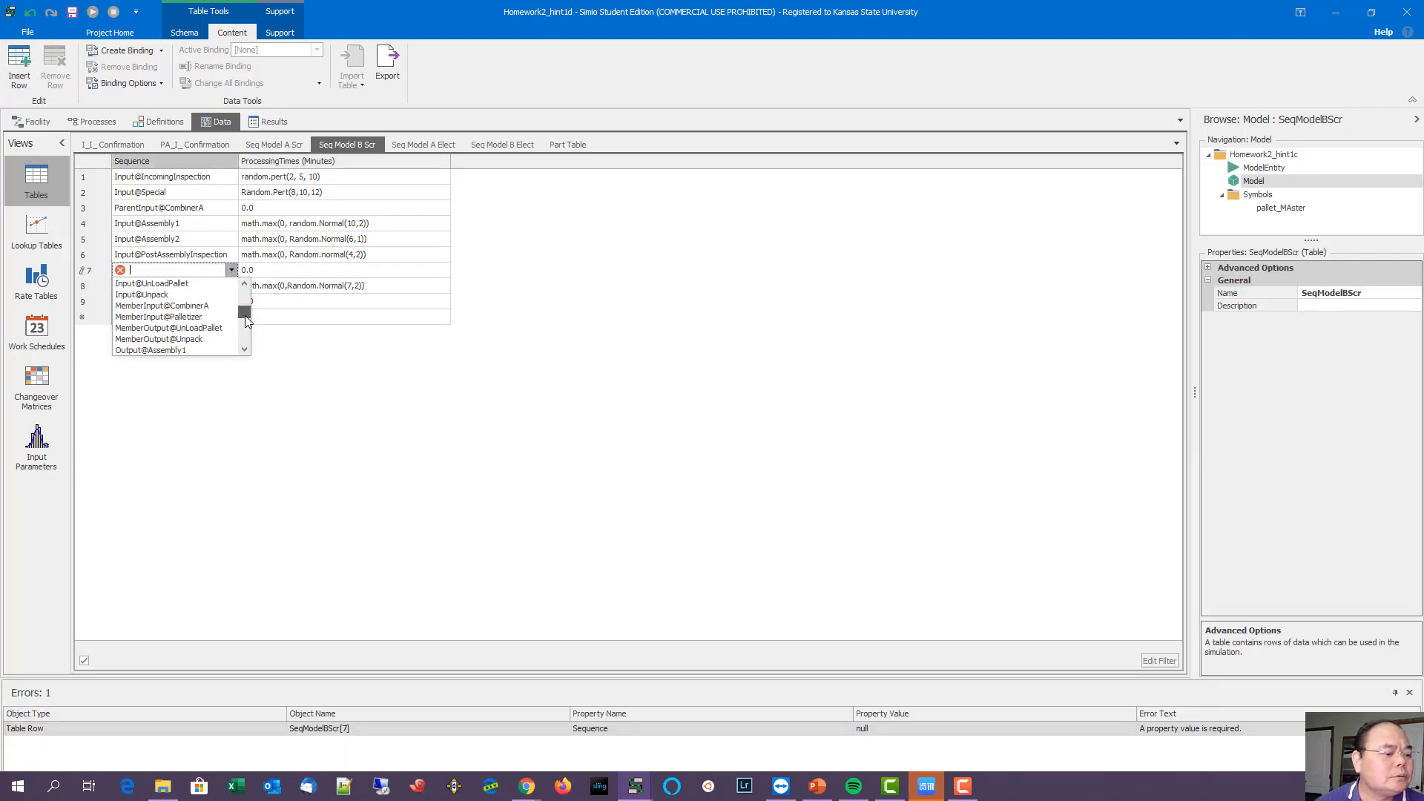
drag(247, 321, 250, 346)
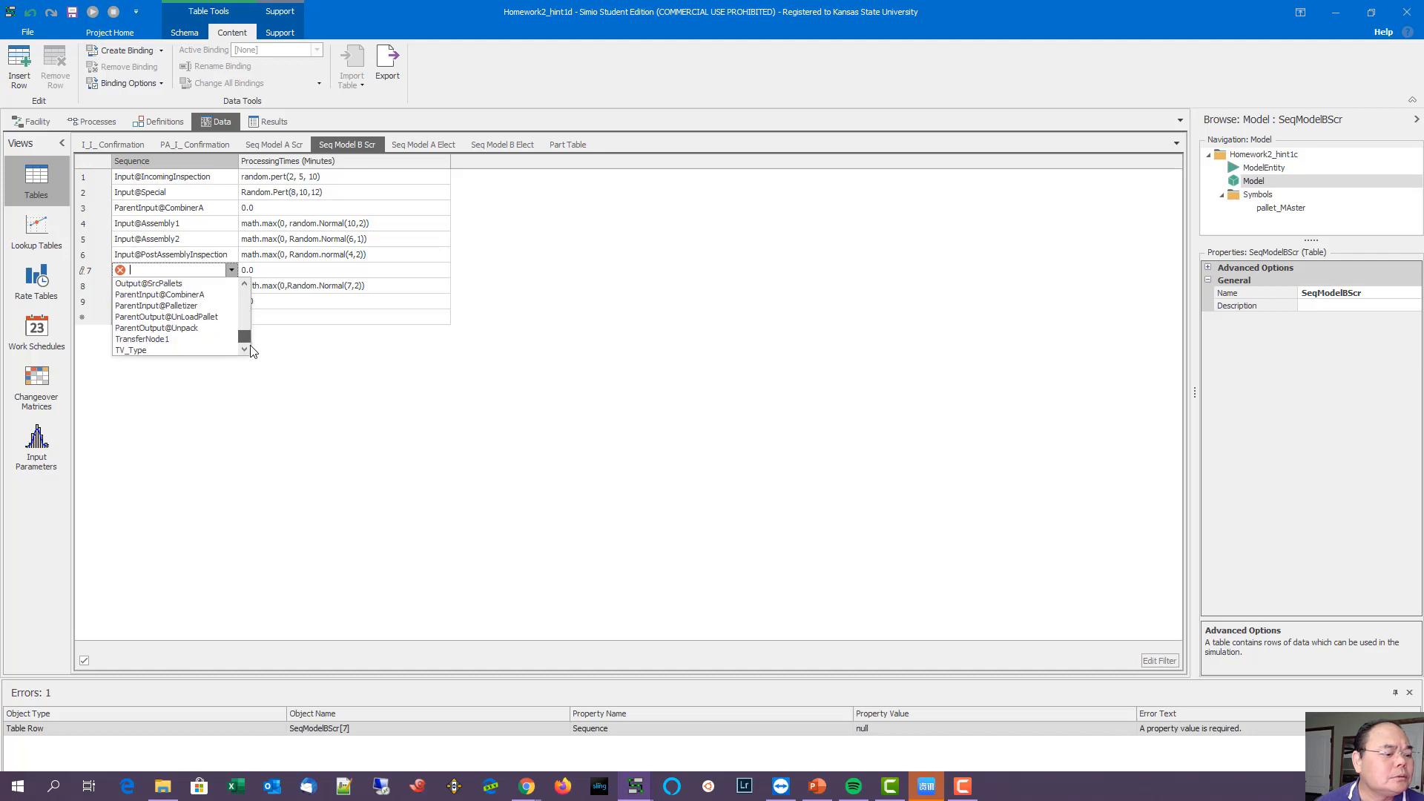
click(204, 305)
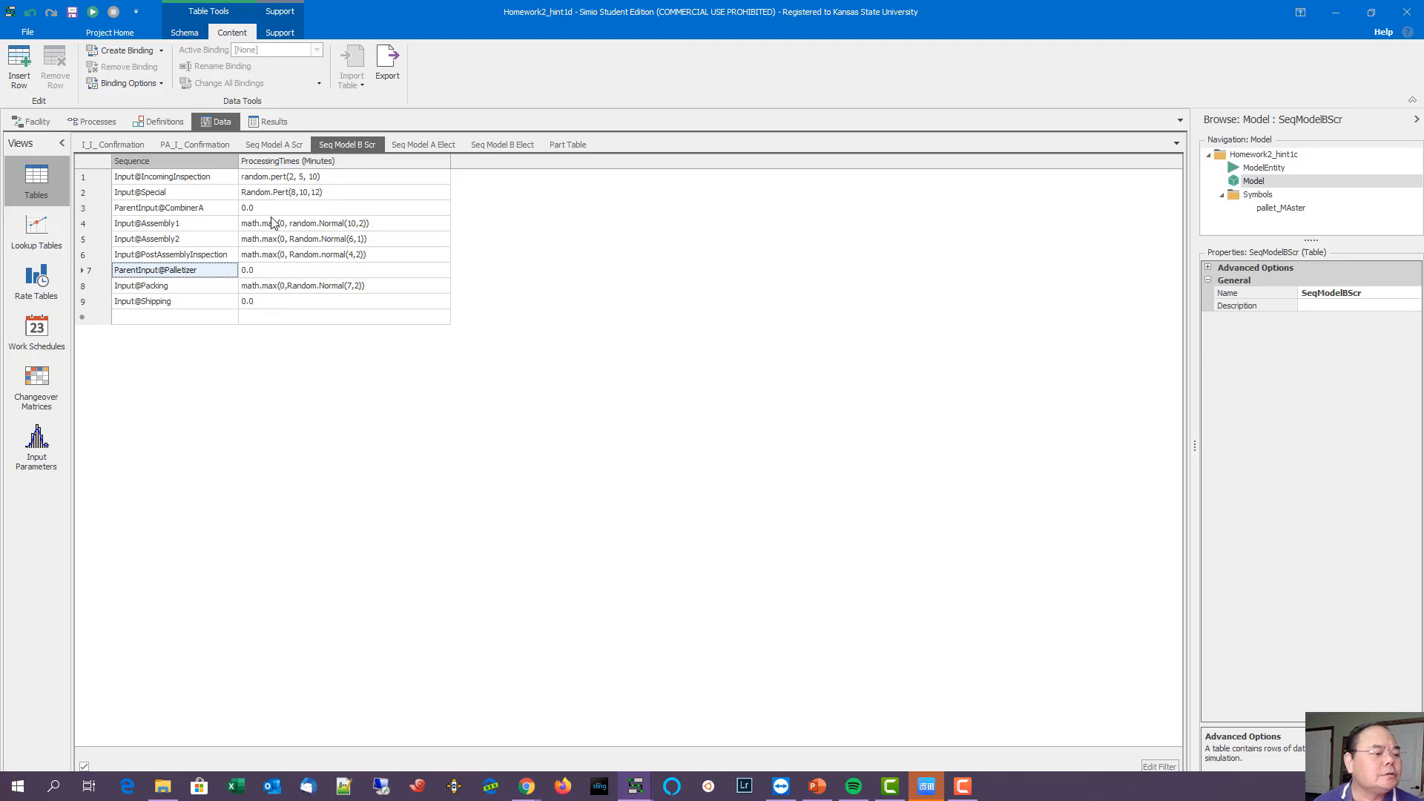
Step: Return to the facility model and move TransferNode1 closer to PostAssemblyInspection's output node
click(33, 121)
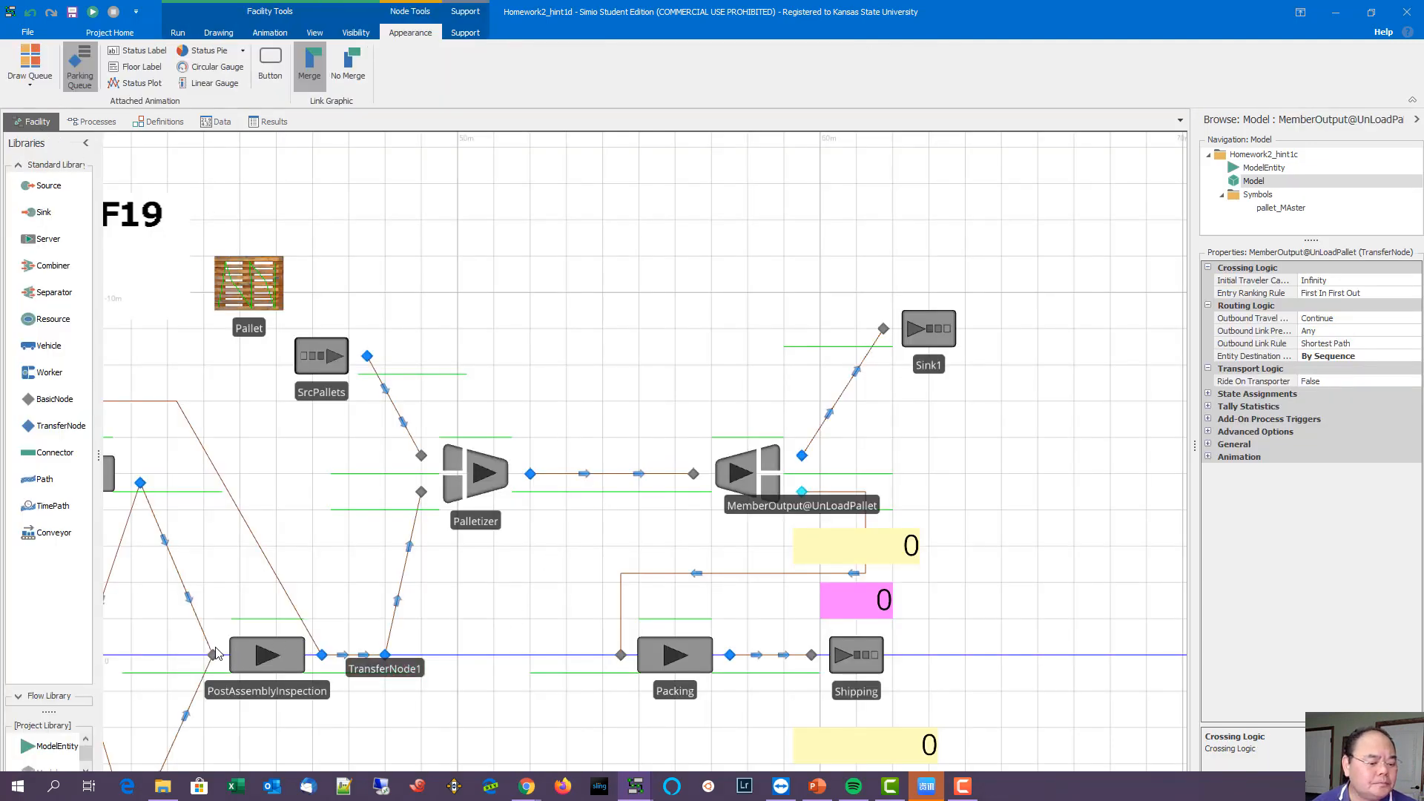
drag(385, 656, 359, 656)
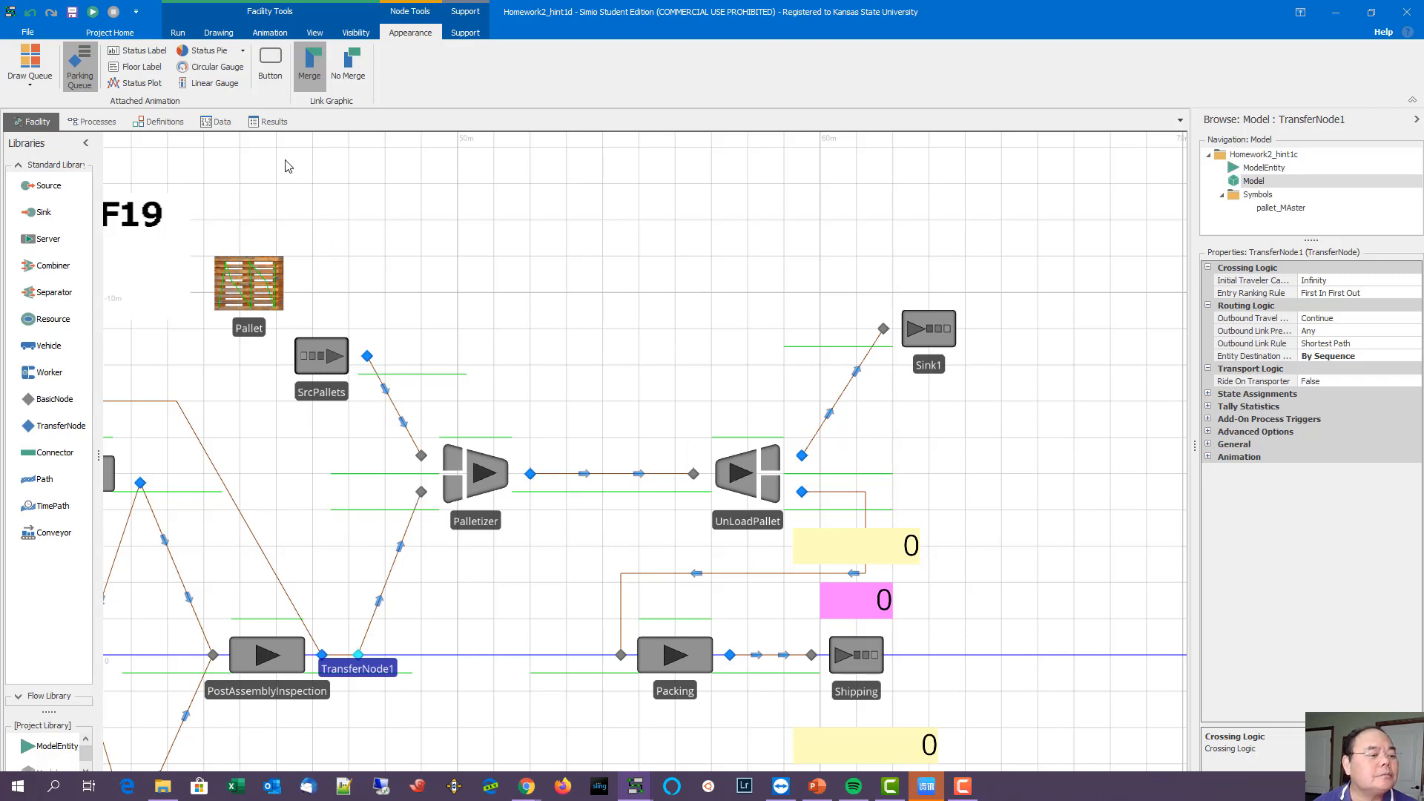
Step: Change the Palletizer row's sequence in the Seq Model B Scr table to MemberInput@Palletizer
click(220, 123)
click(231, 270)
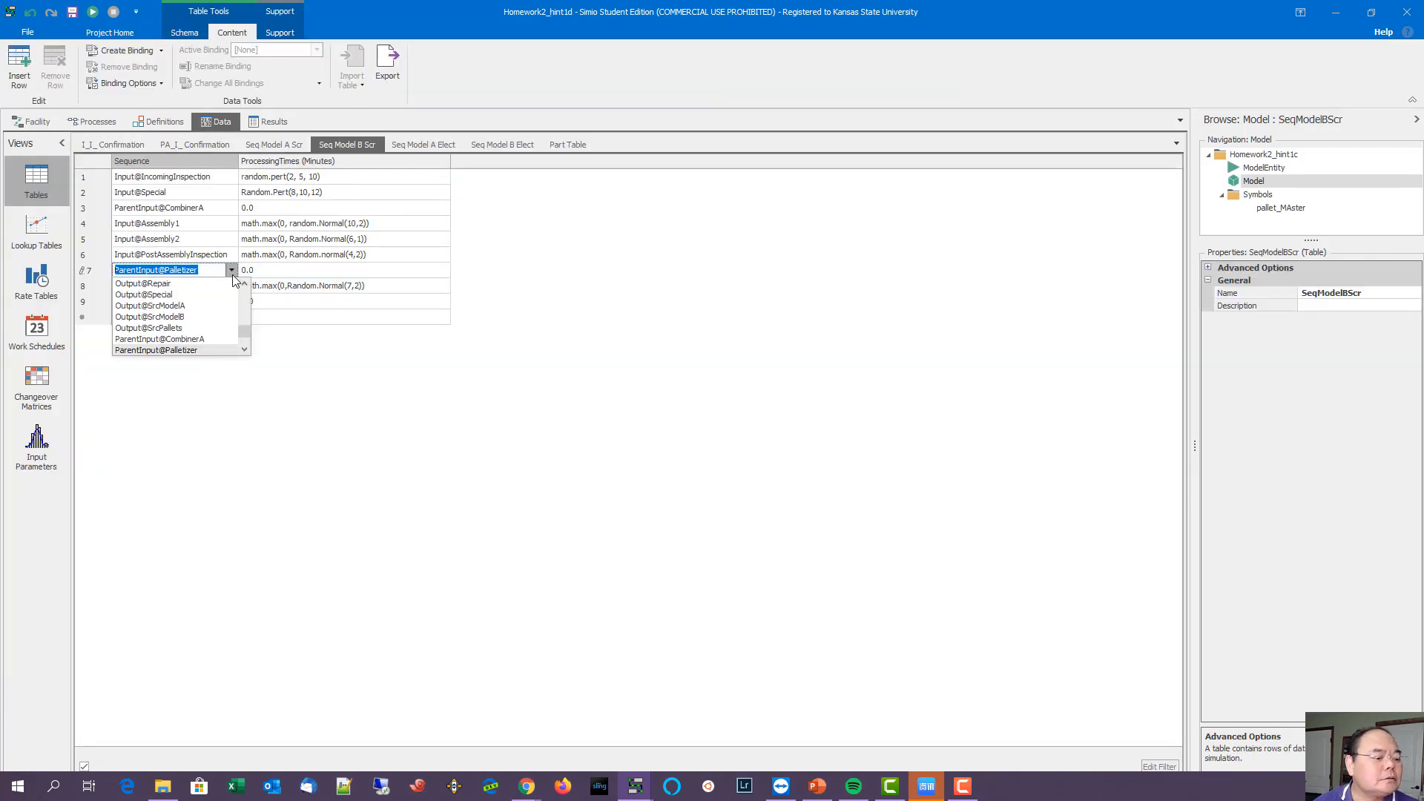
drag(247, 327, 247, 307)
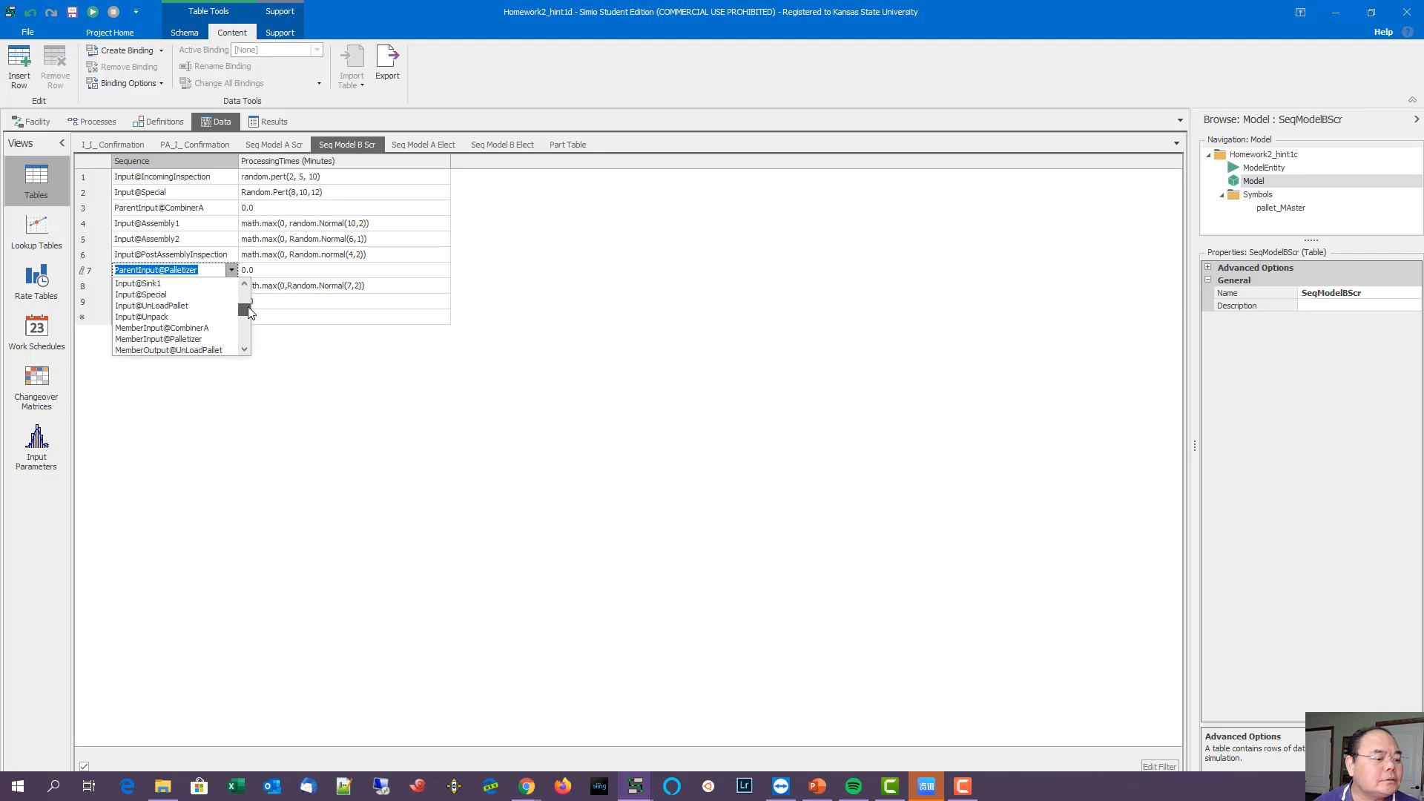
click(212, 339)
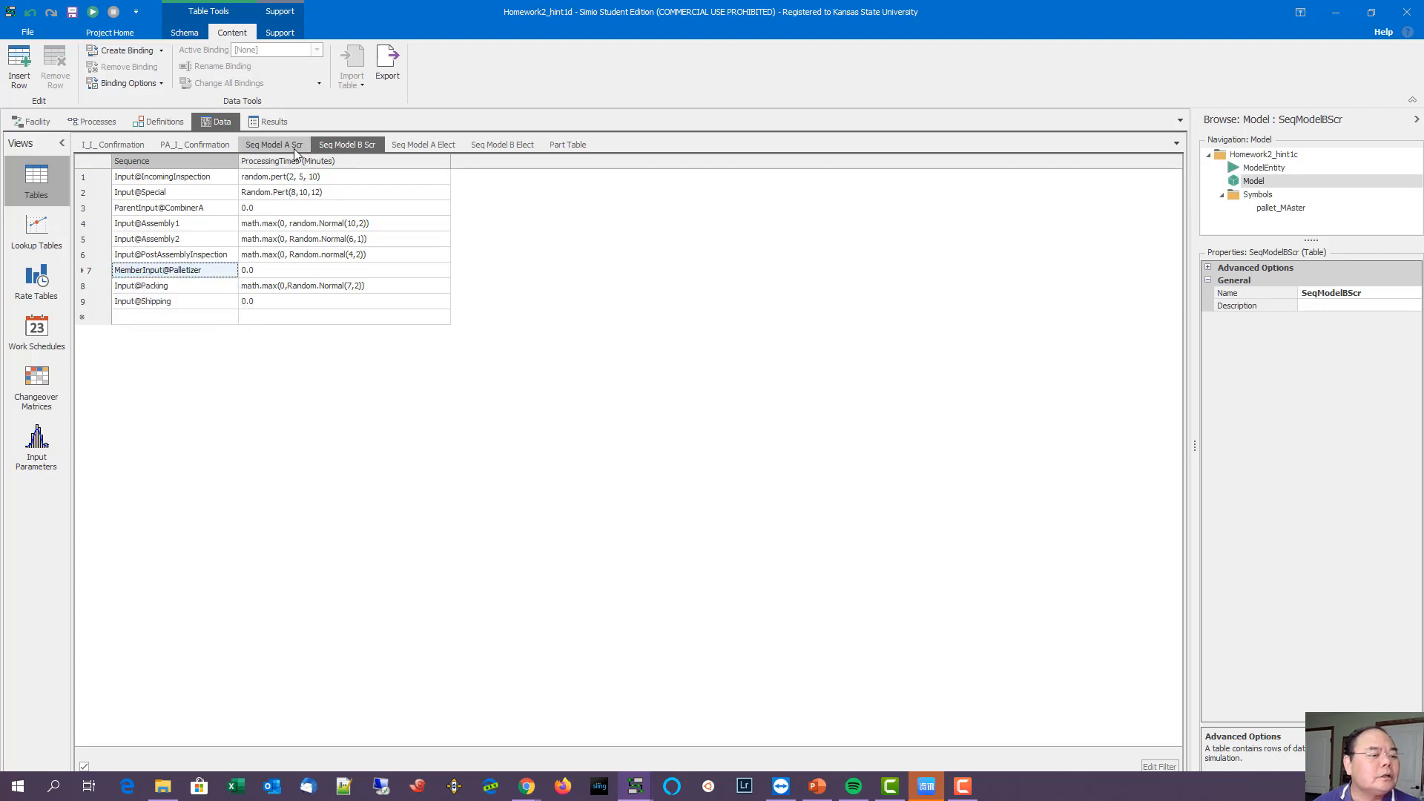
Step: Change the Palletizer row's sequence in the Seq Model A Scr table to MemberInput@Palletizer
click(275, 145)
click(215, 270)
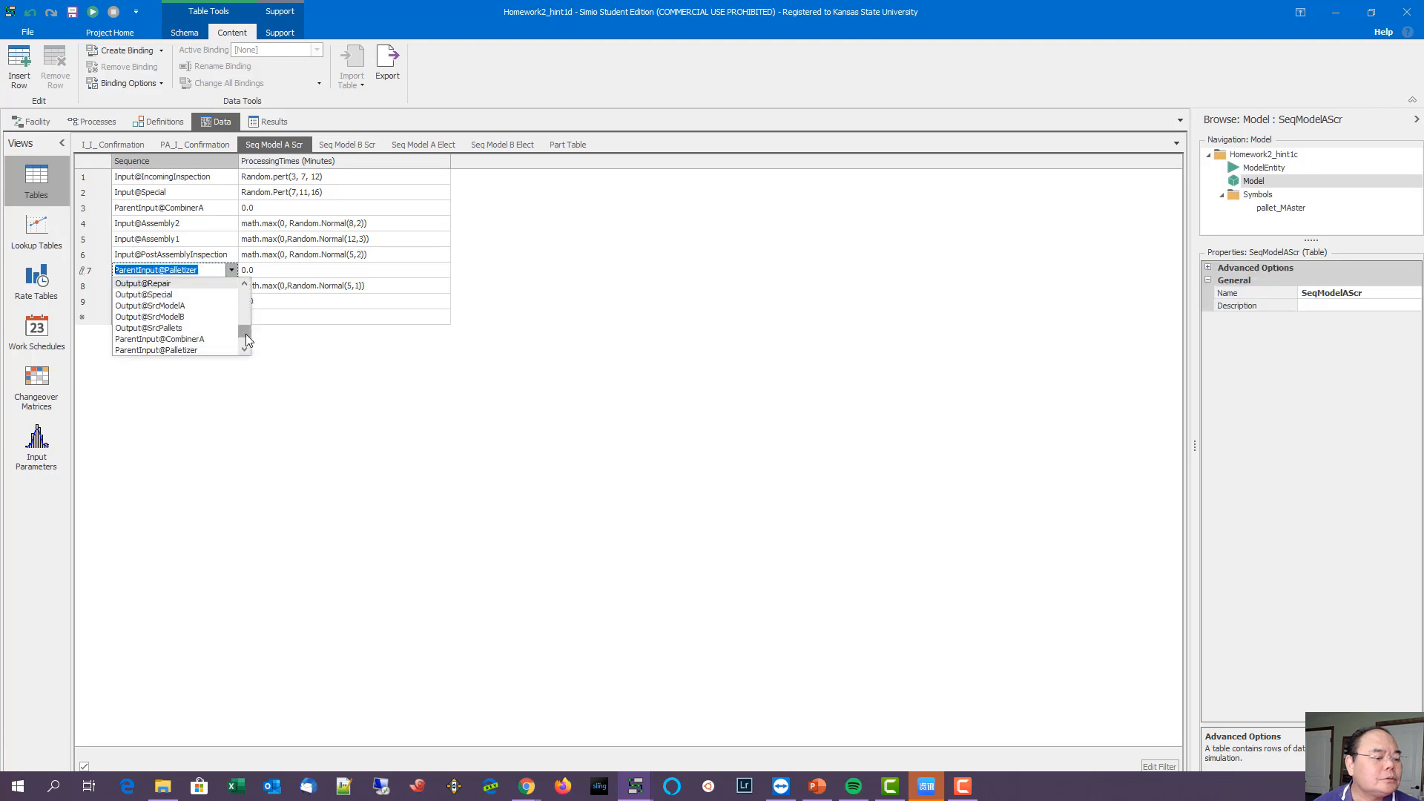
drag(246, 334, 251, 316)
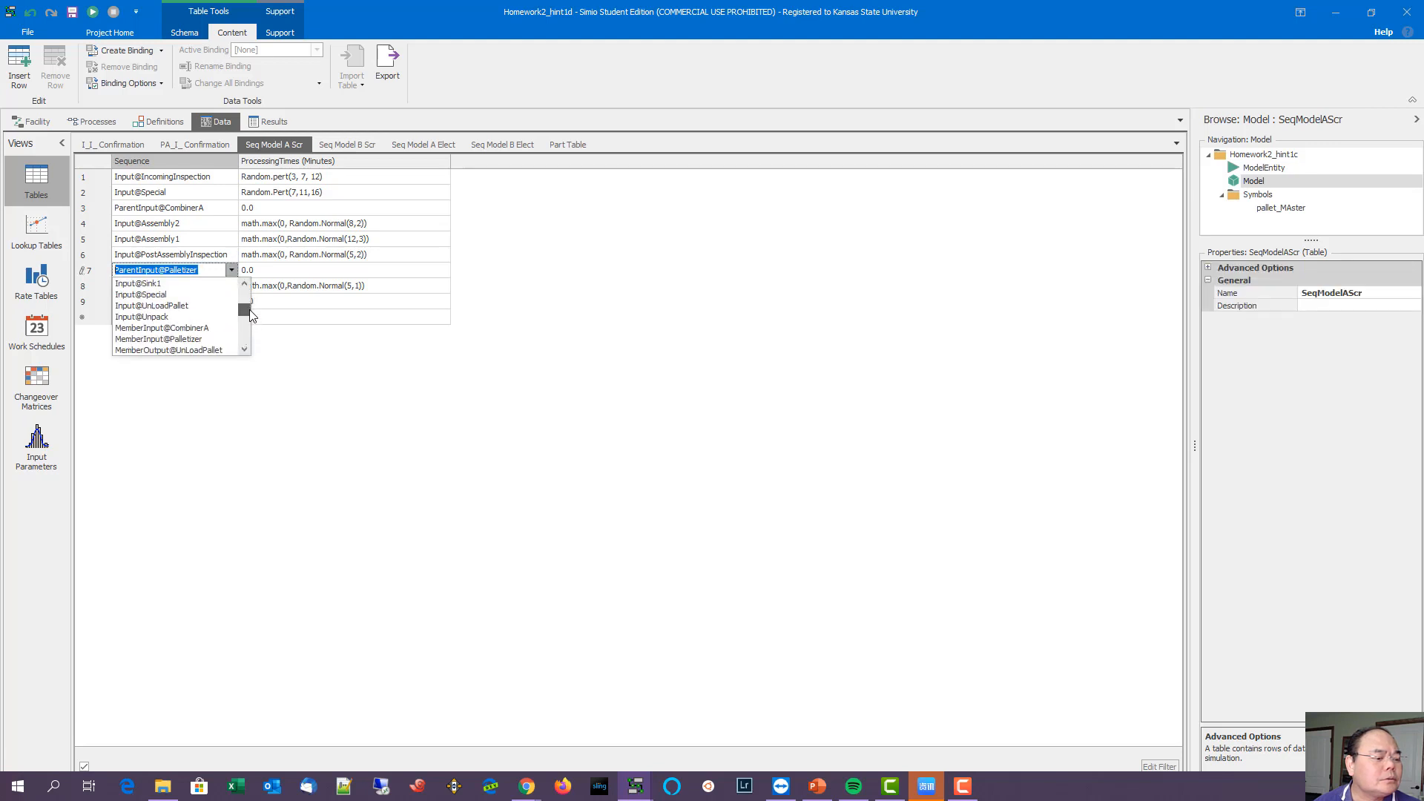
click(202, 339)
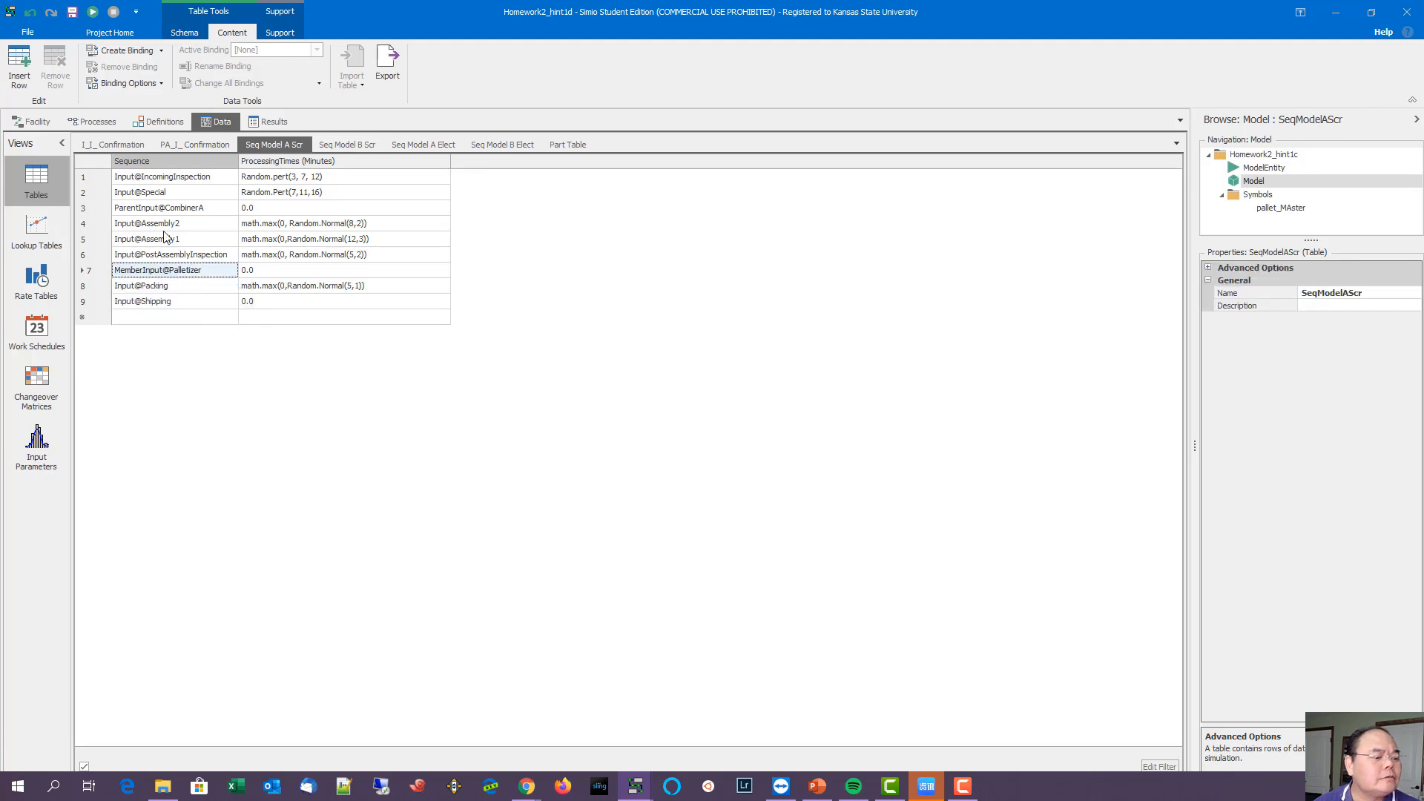
Step: Return to the facility model and create a Parent Exited add-on process for the UnLoadPallet separator
click(37, 122)
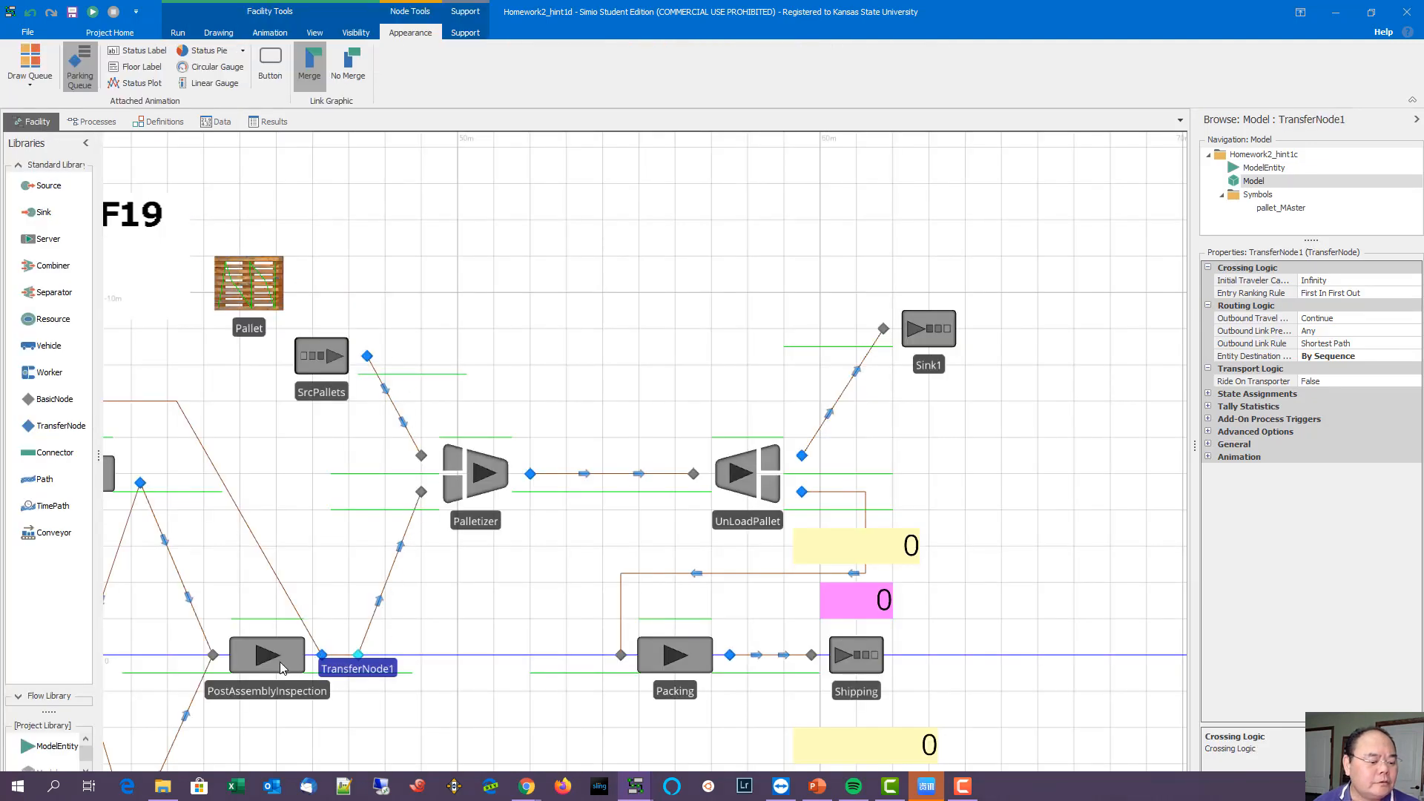
click(363, 666)
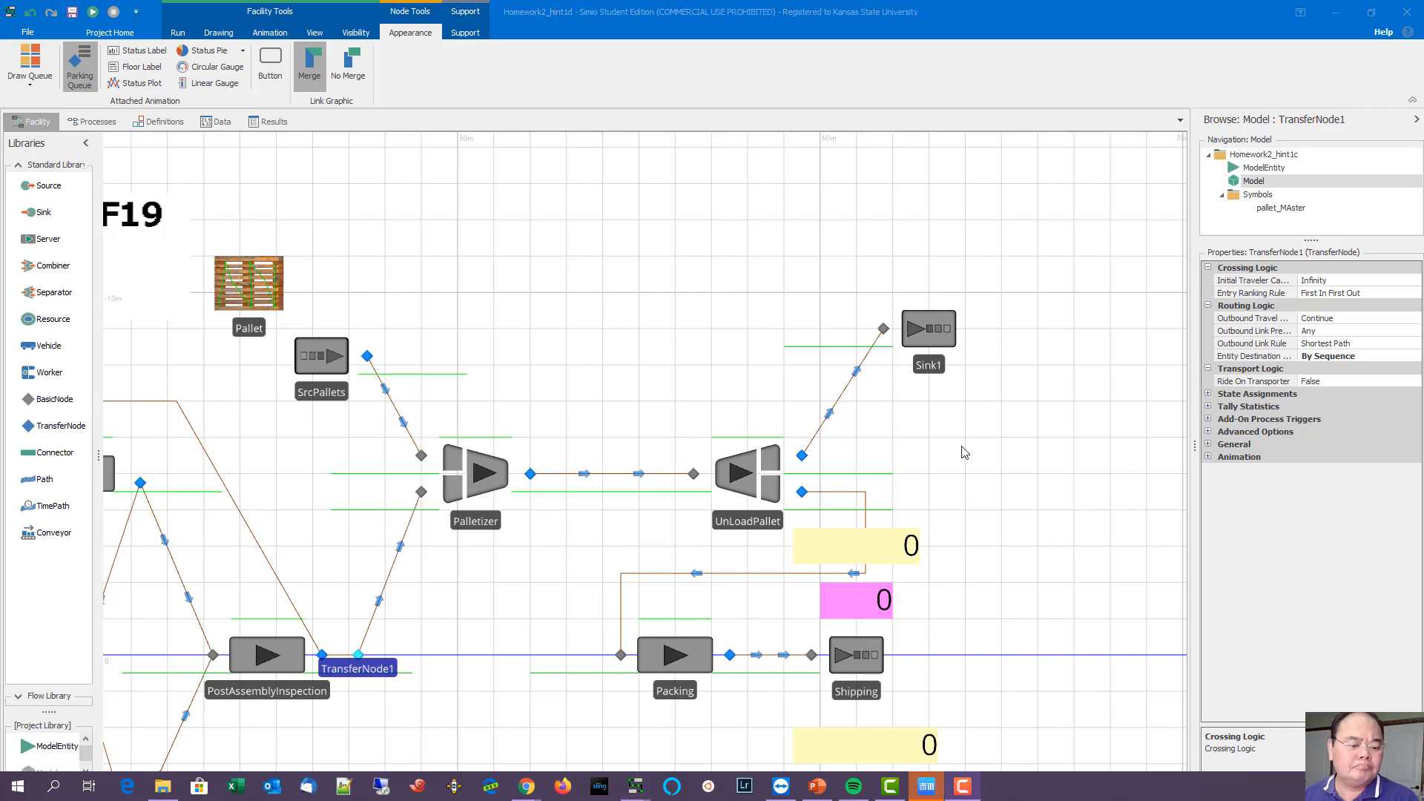
click(752, 471)
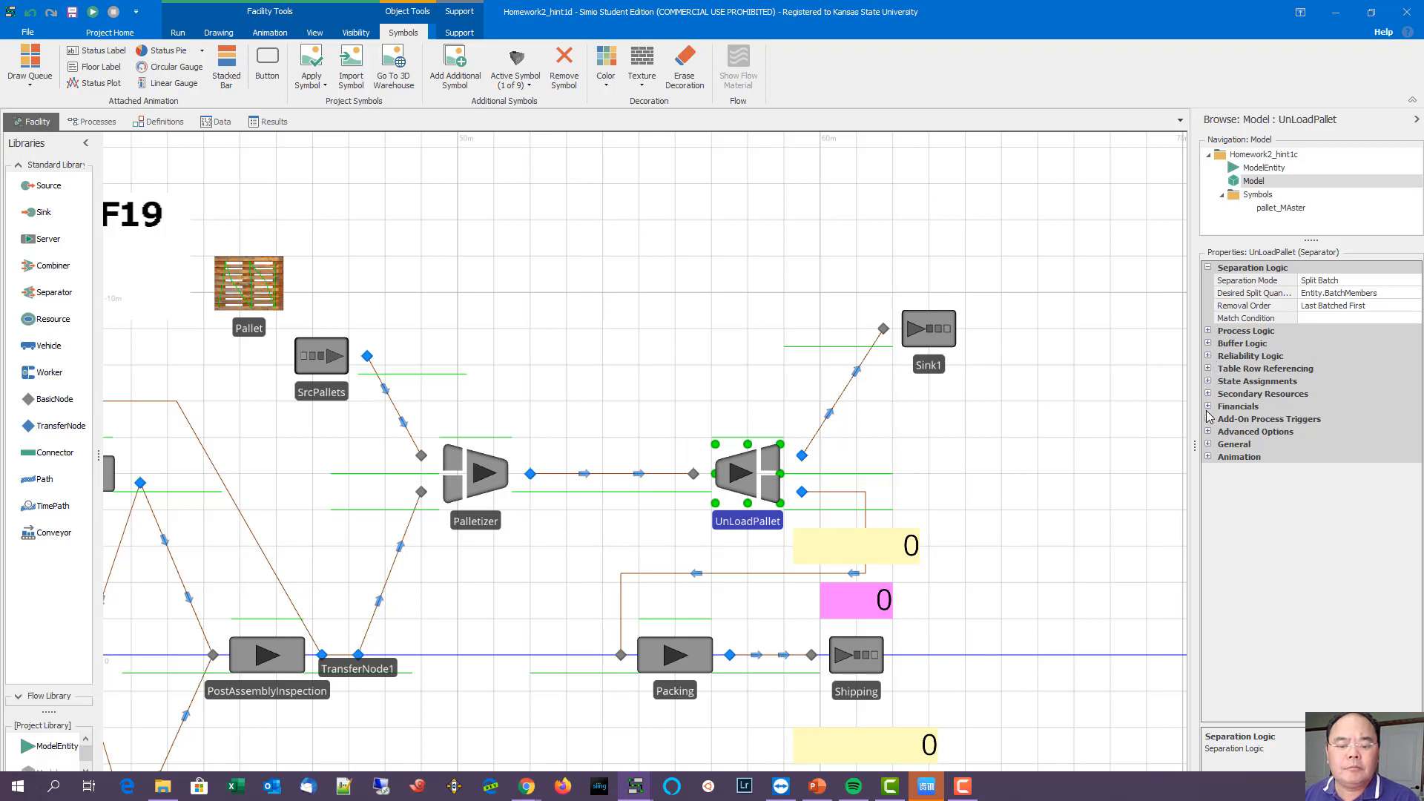
drag(1197, 436, 1104, 439)
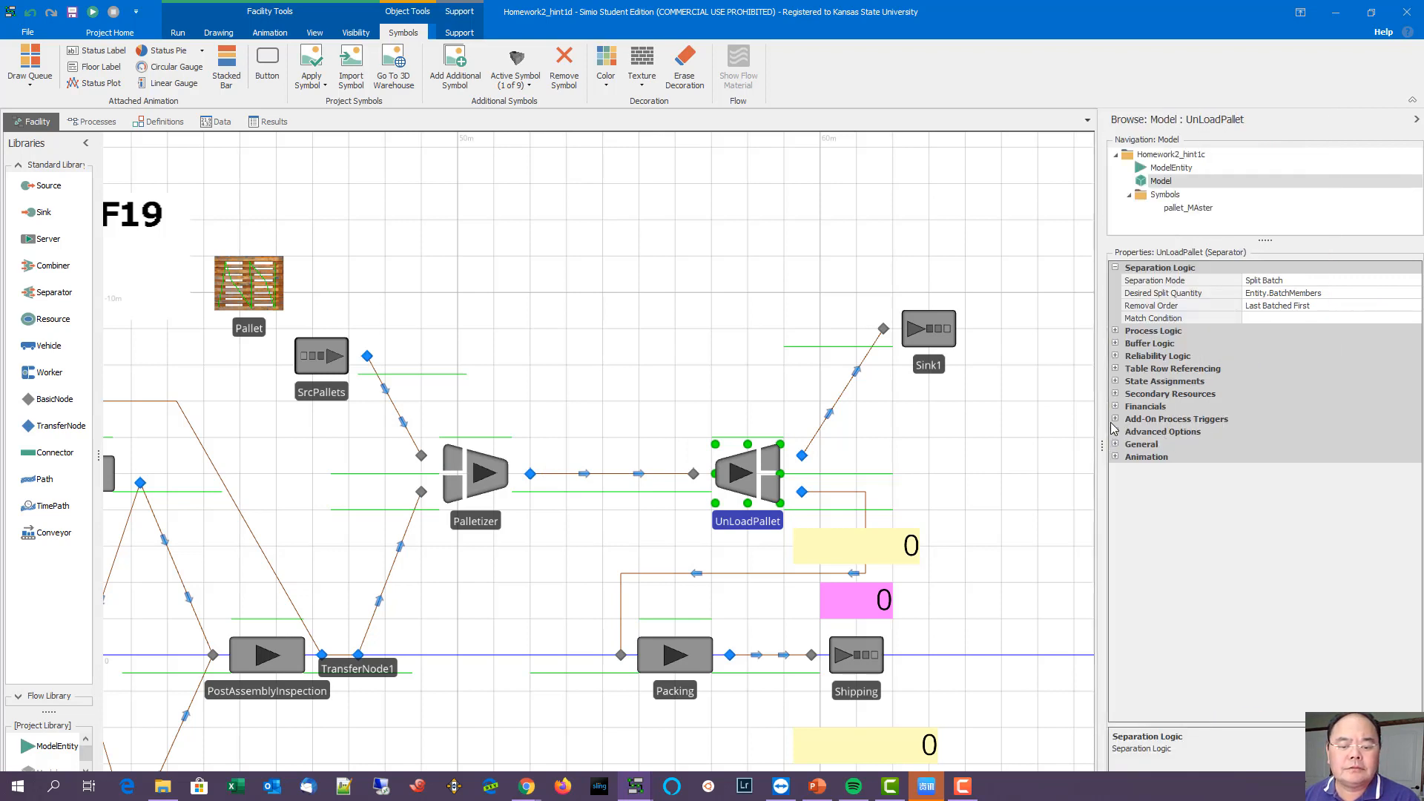
click(1116, 419)
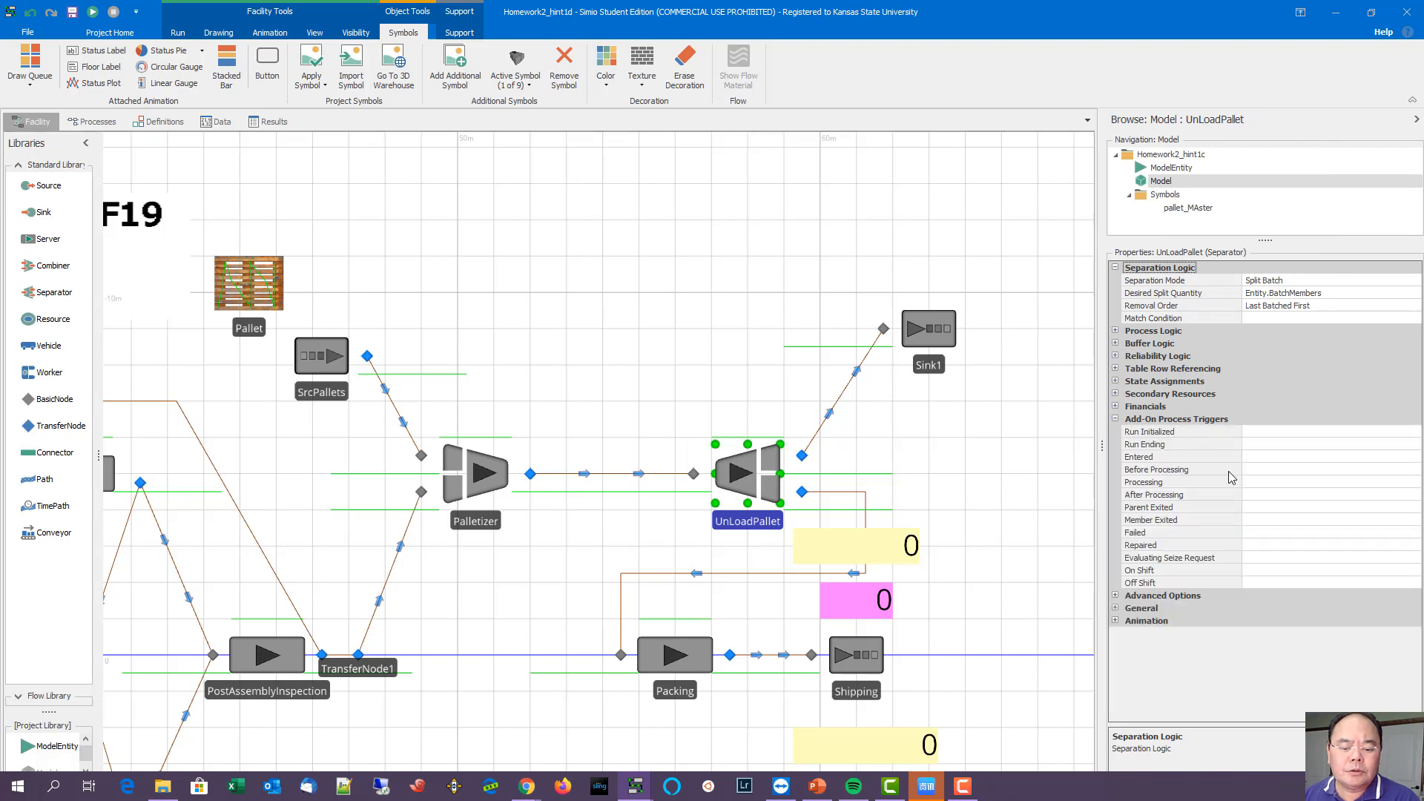
double_click(1203, 506)
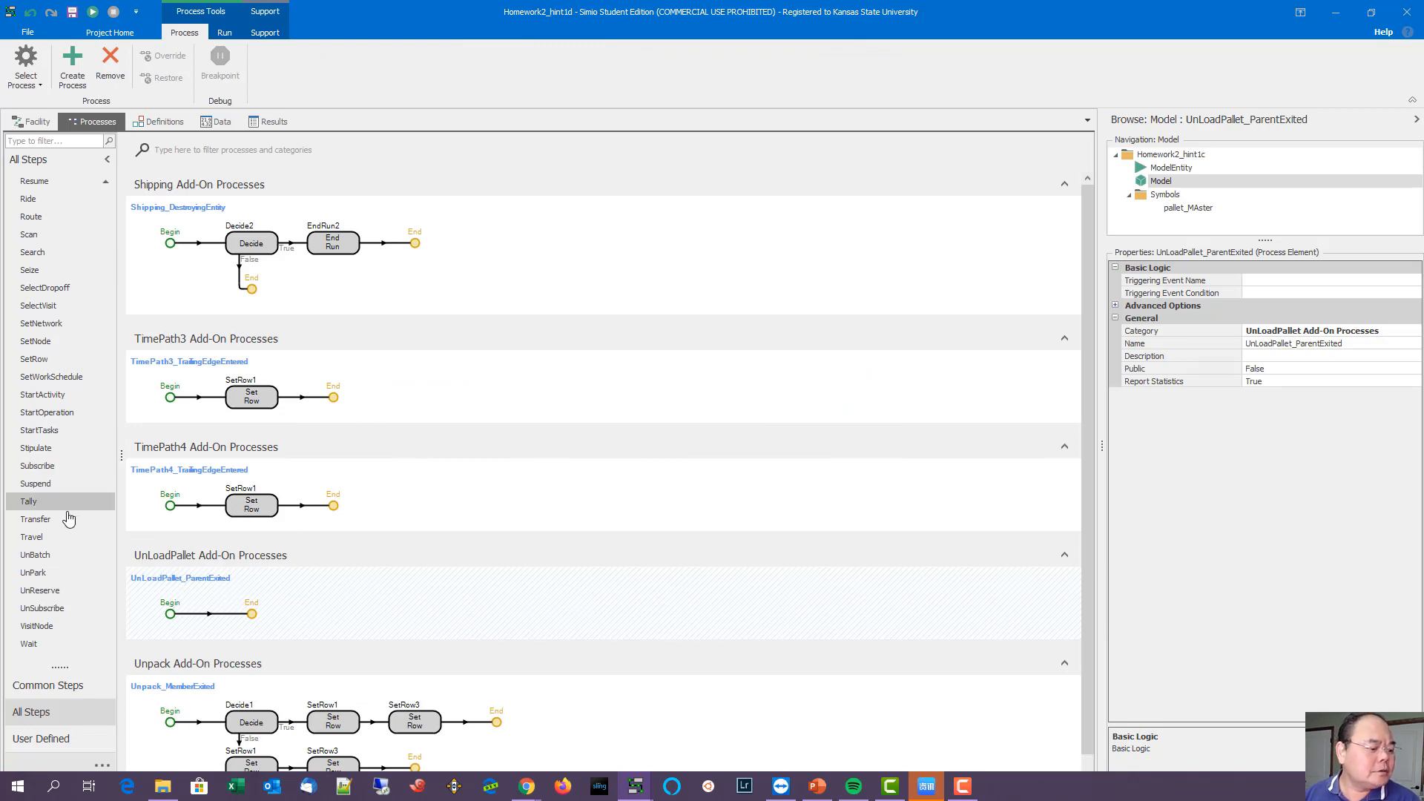
Step: Add a Fire step to the UnLoadPallet_ParentExited process and rename it NeedPallet
scroll(66, 299, up, 2)
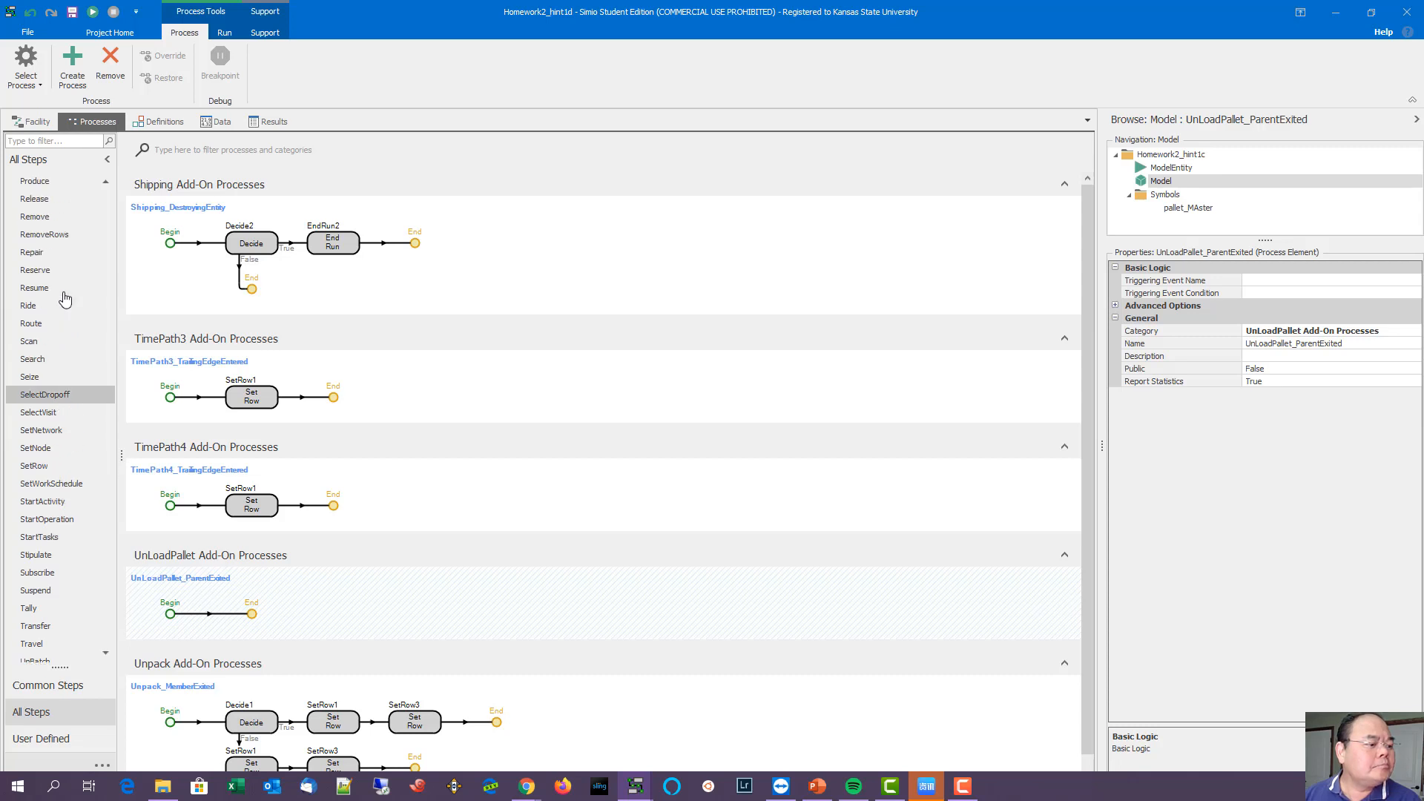
scroll(65, 299, up, 9)
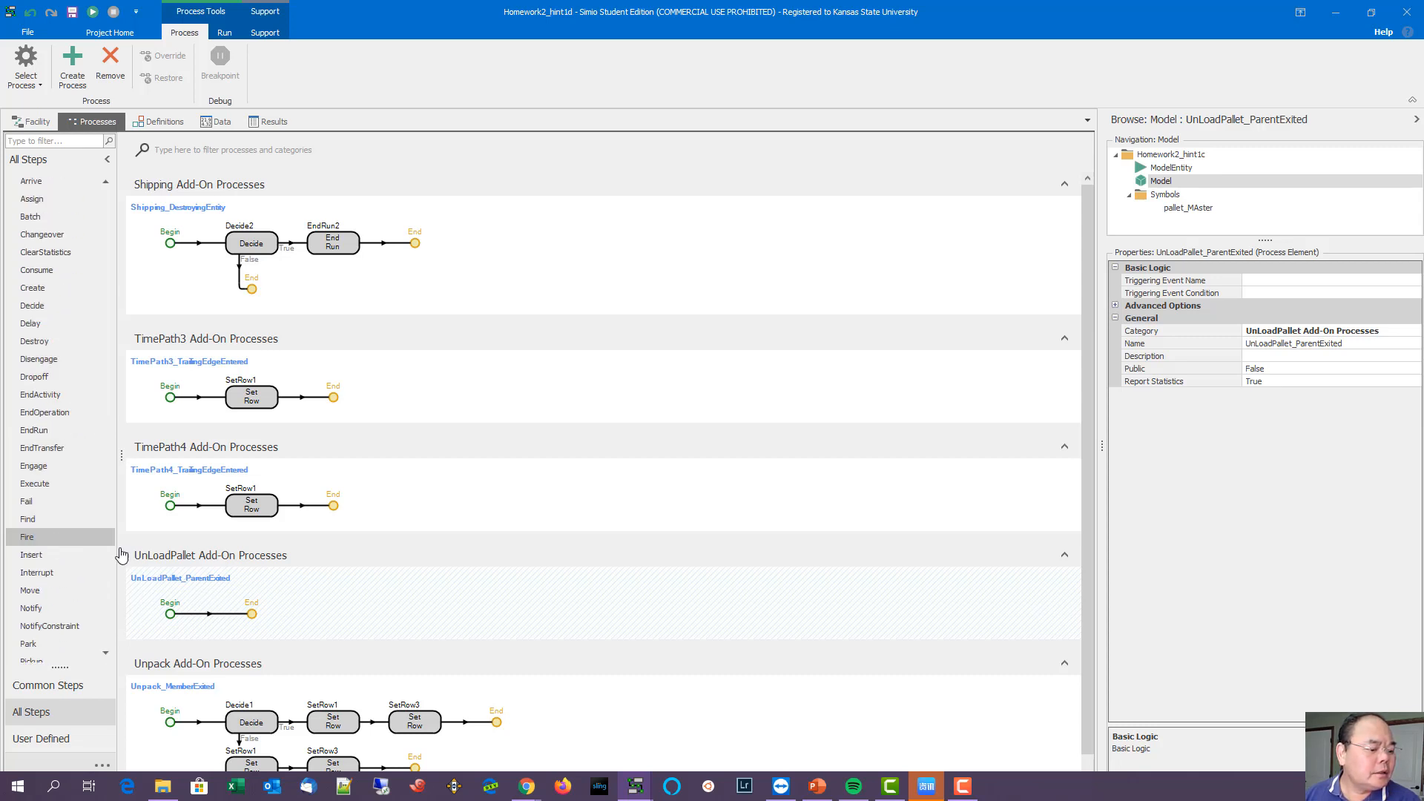
drag(122, 555, 273, 616)
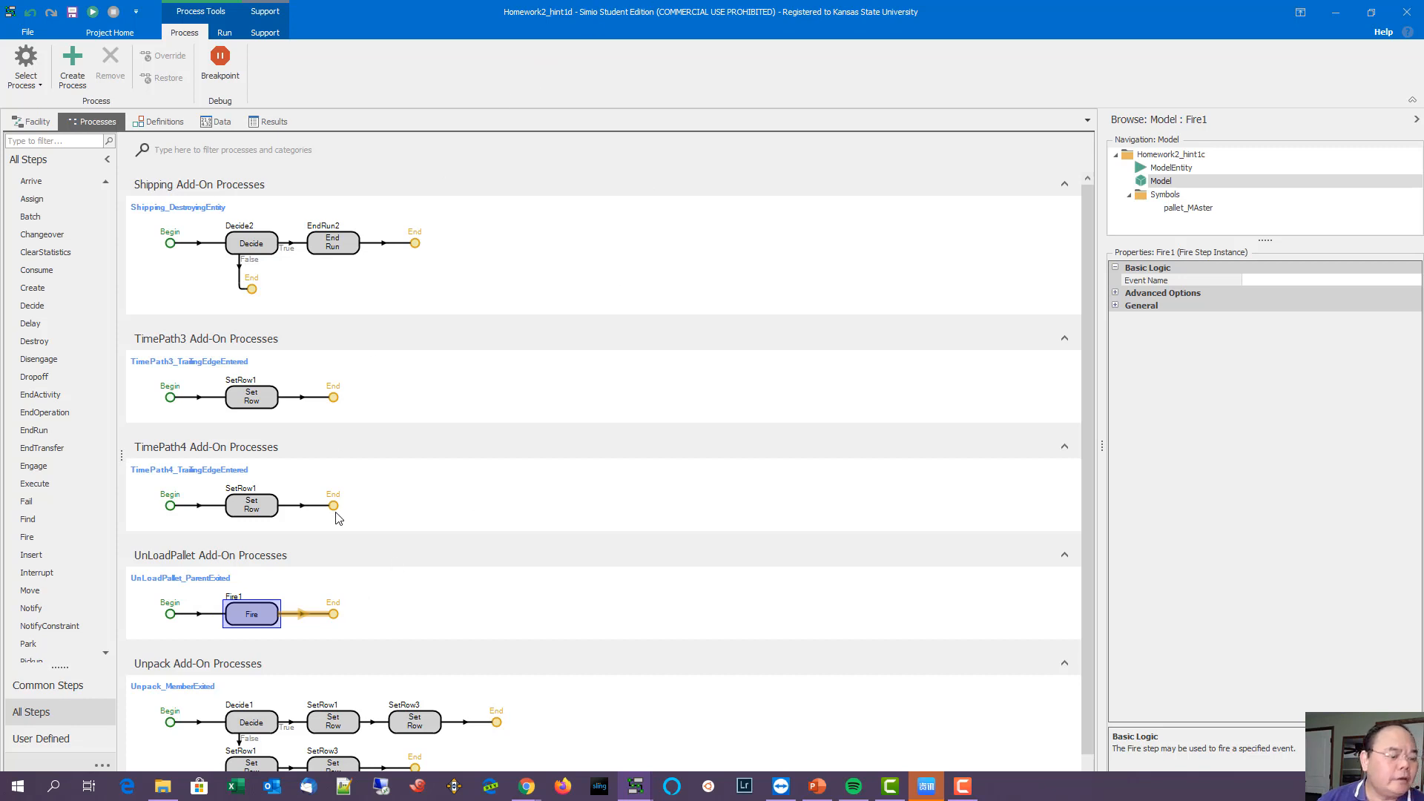
right_click(245, 615)
click(308, 665)
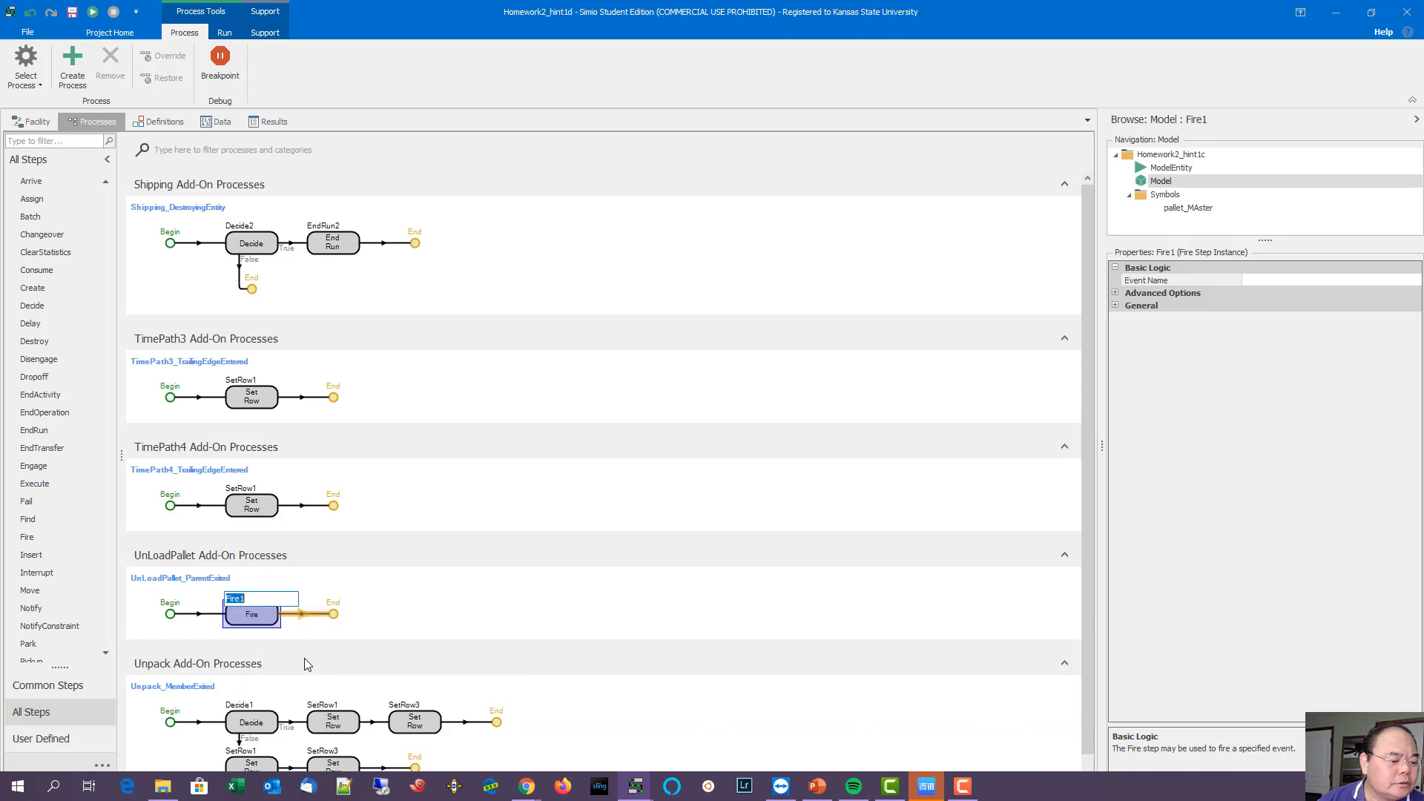
text(Ne)
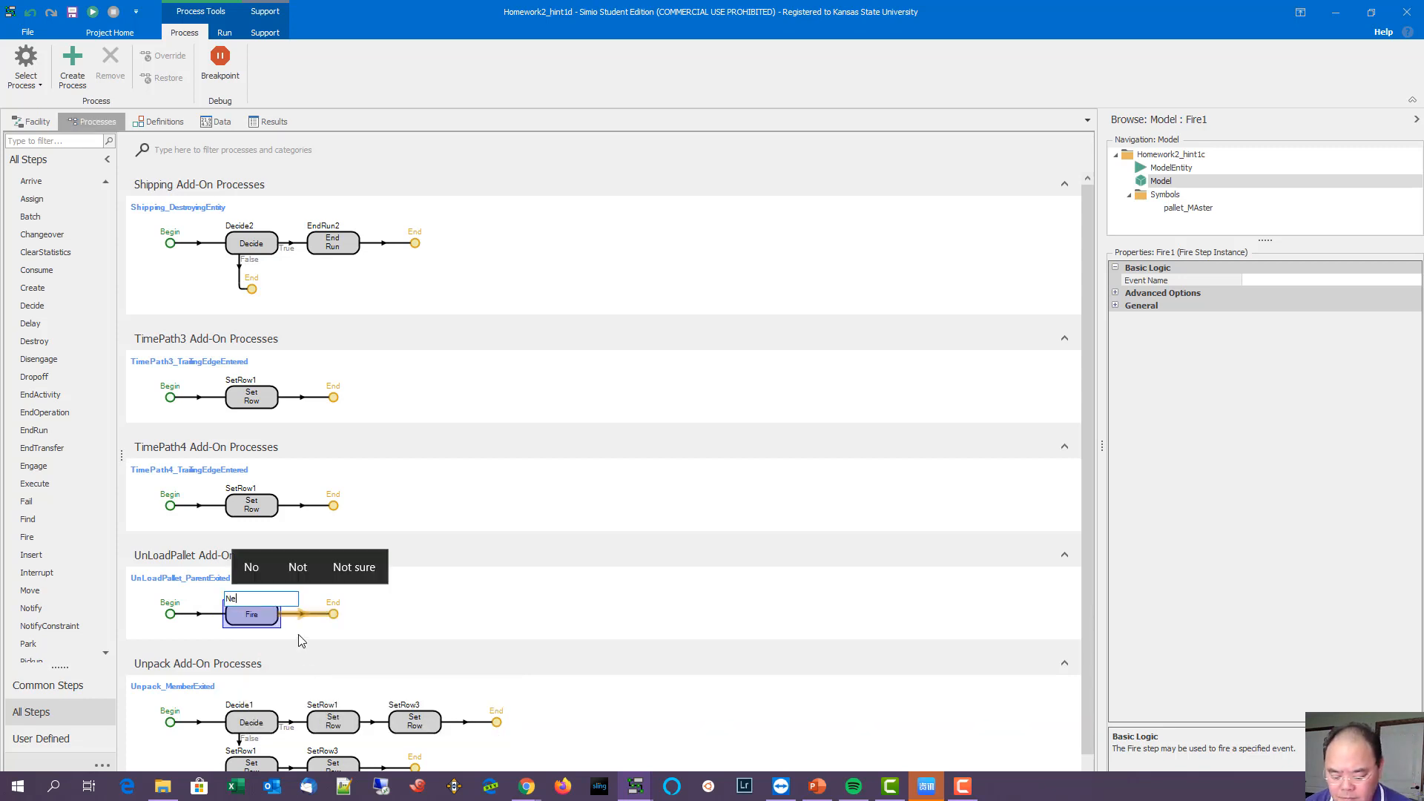
text(edPa)
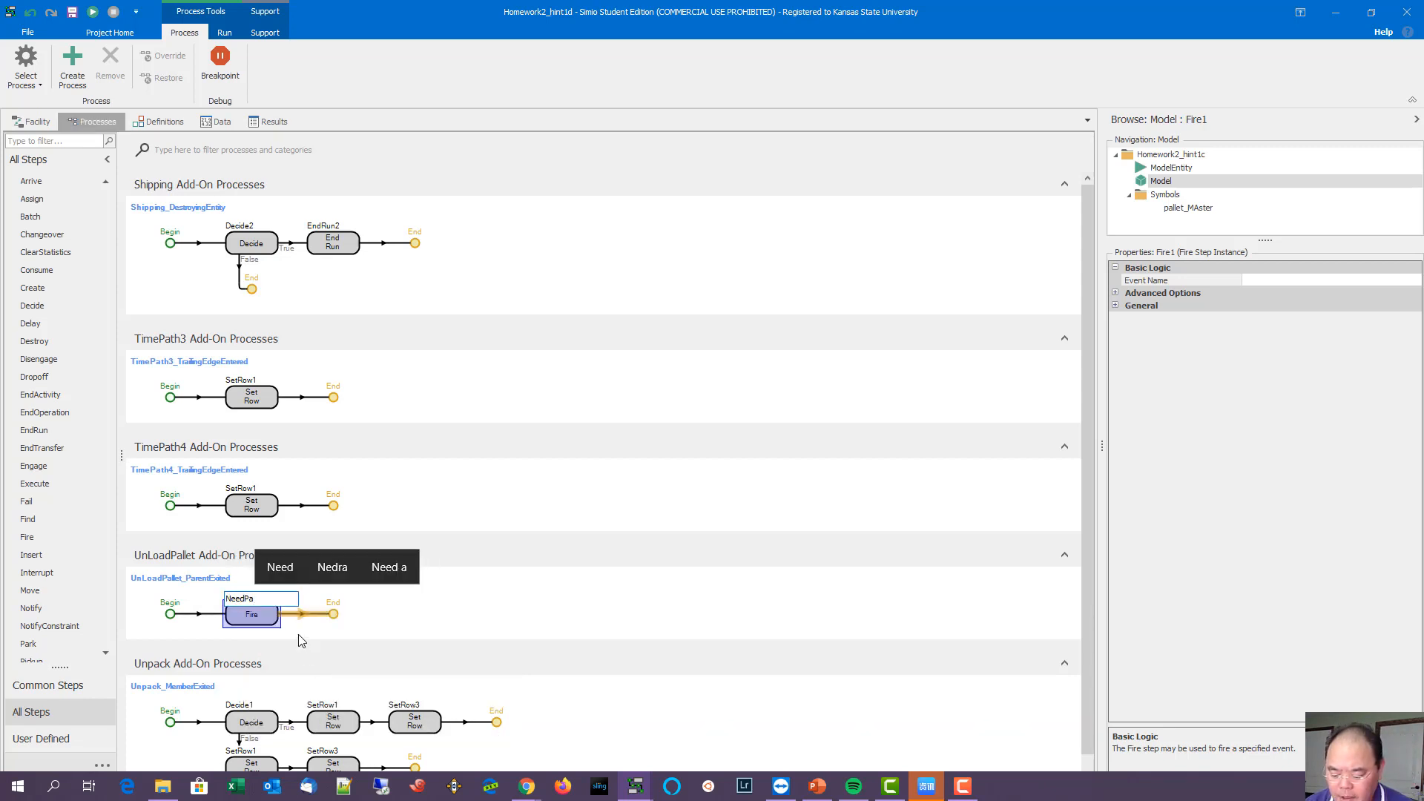
text(llet)
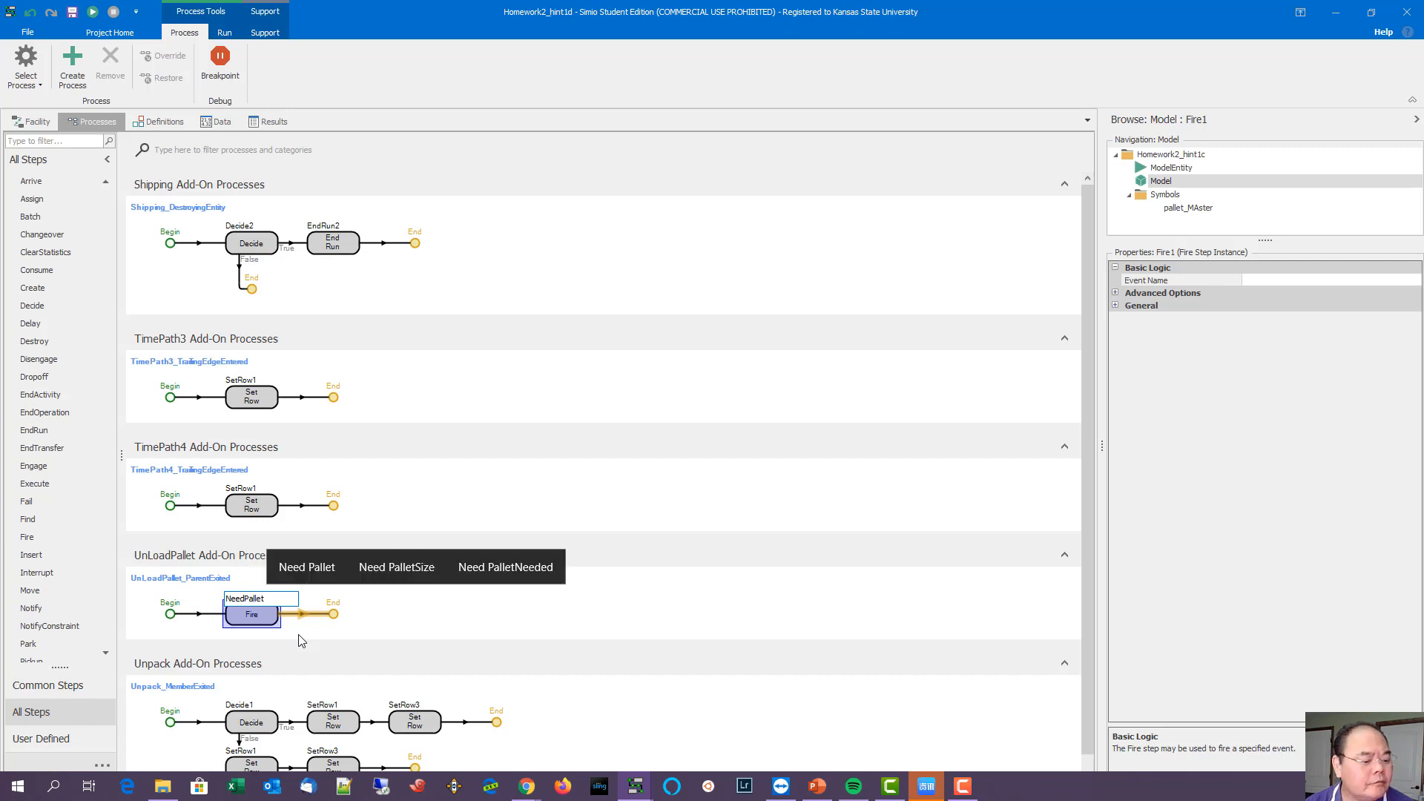
key(Return)
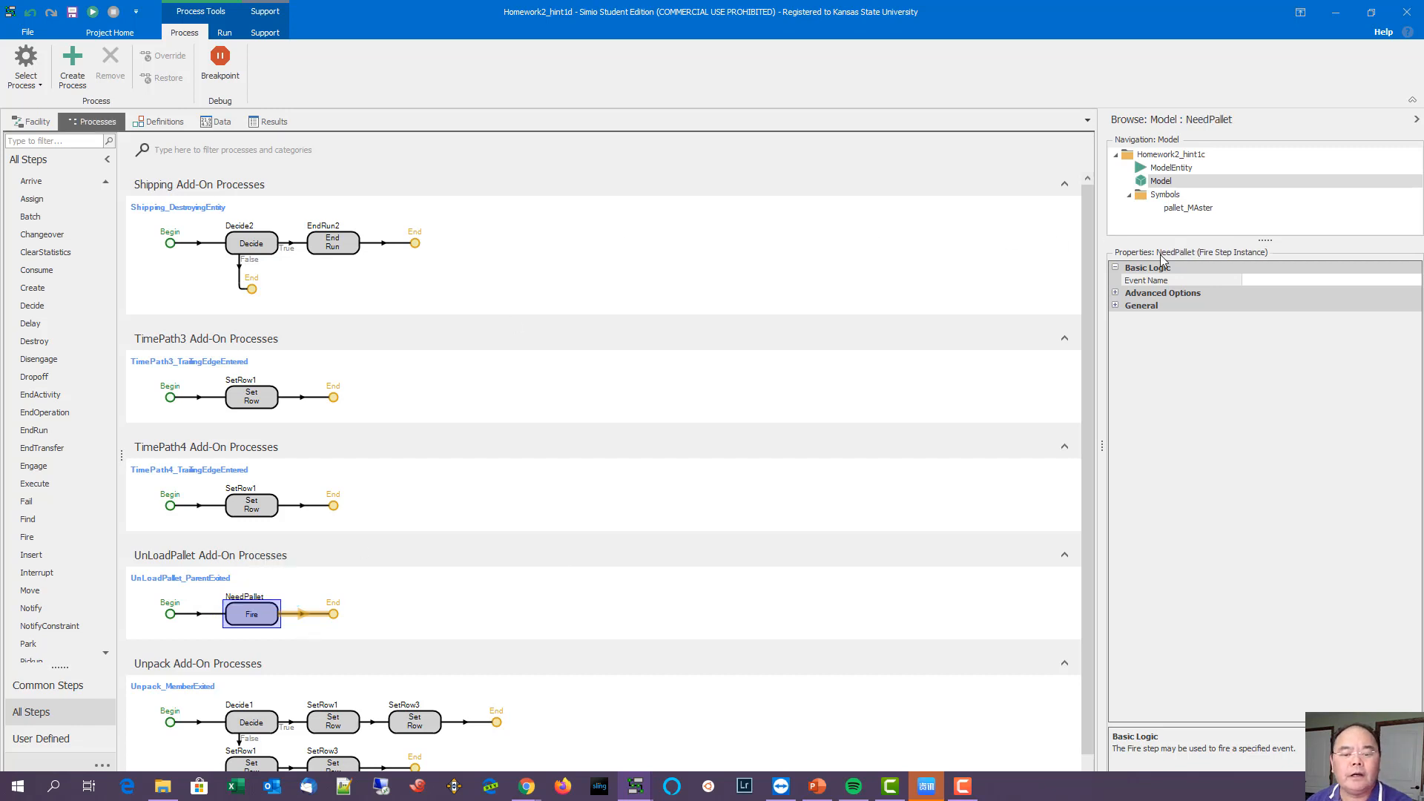
Step: Set the NeedPallet Fire step's event name to PalletNeeded
click(1294, 280)
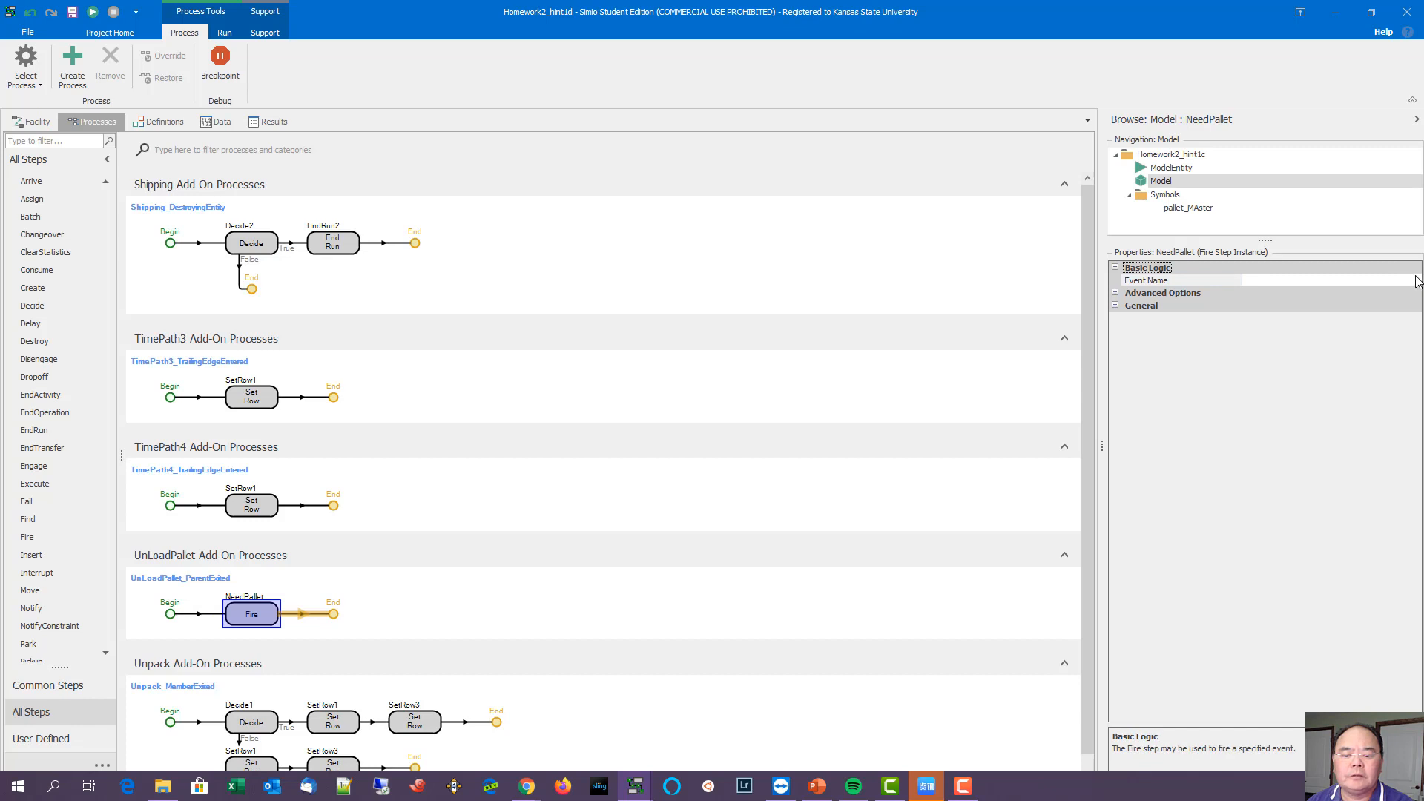
click(1414, 280)
click(1273, 319)
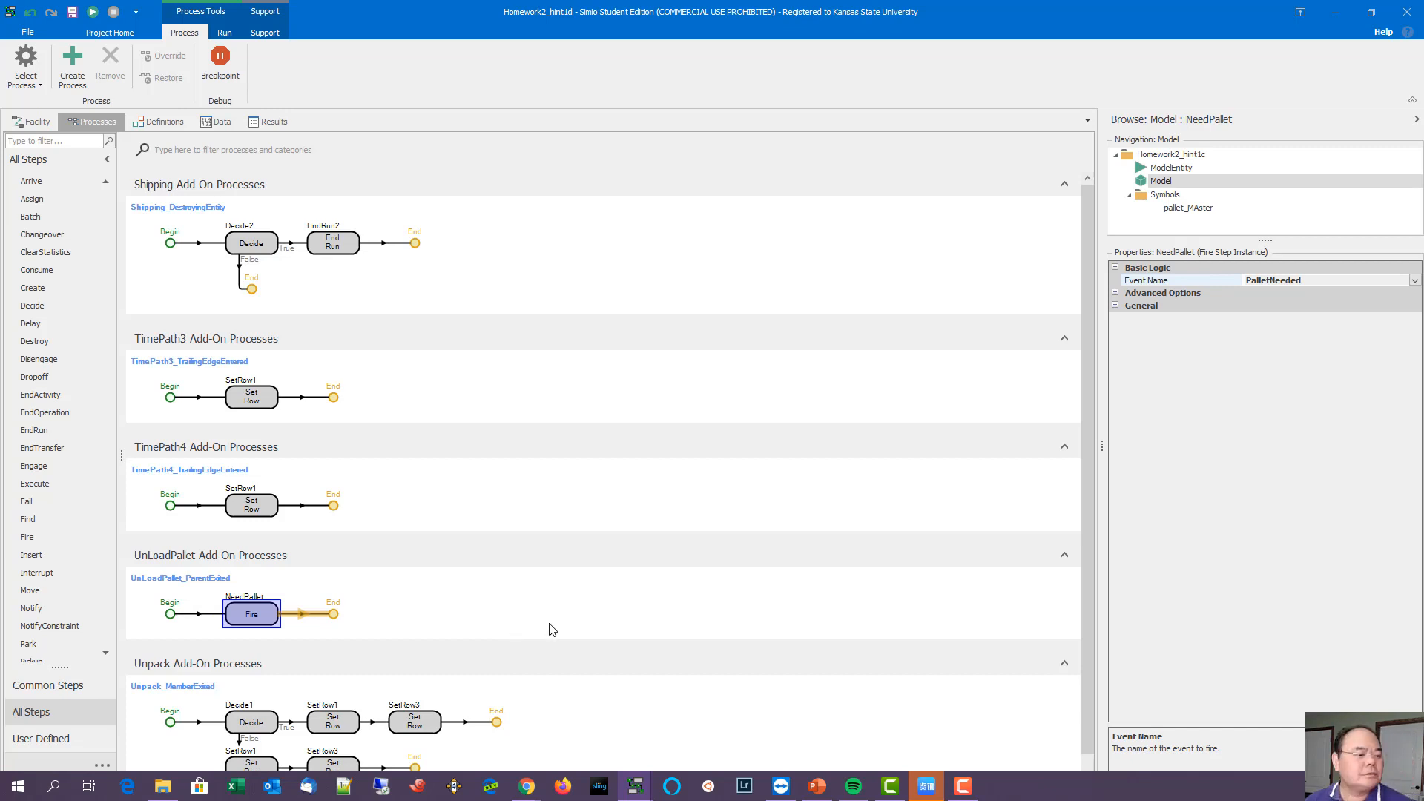
Step: Run the facility model to observe pallets moving through Palletizer and UnLoadPallet, pausing and stopping the simulation at the end
click(50, 120)
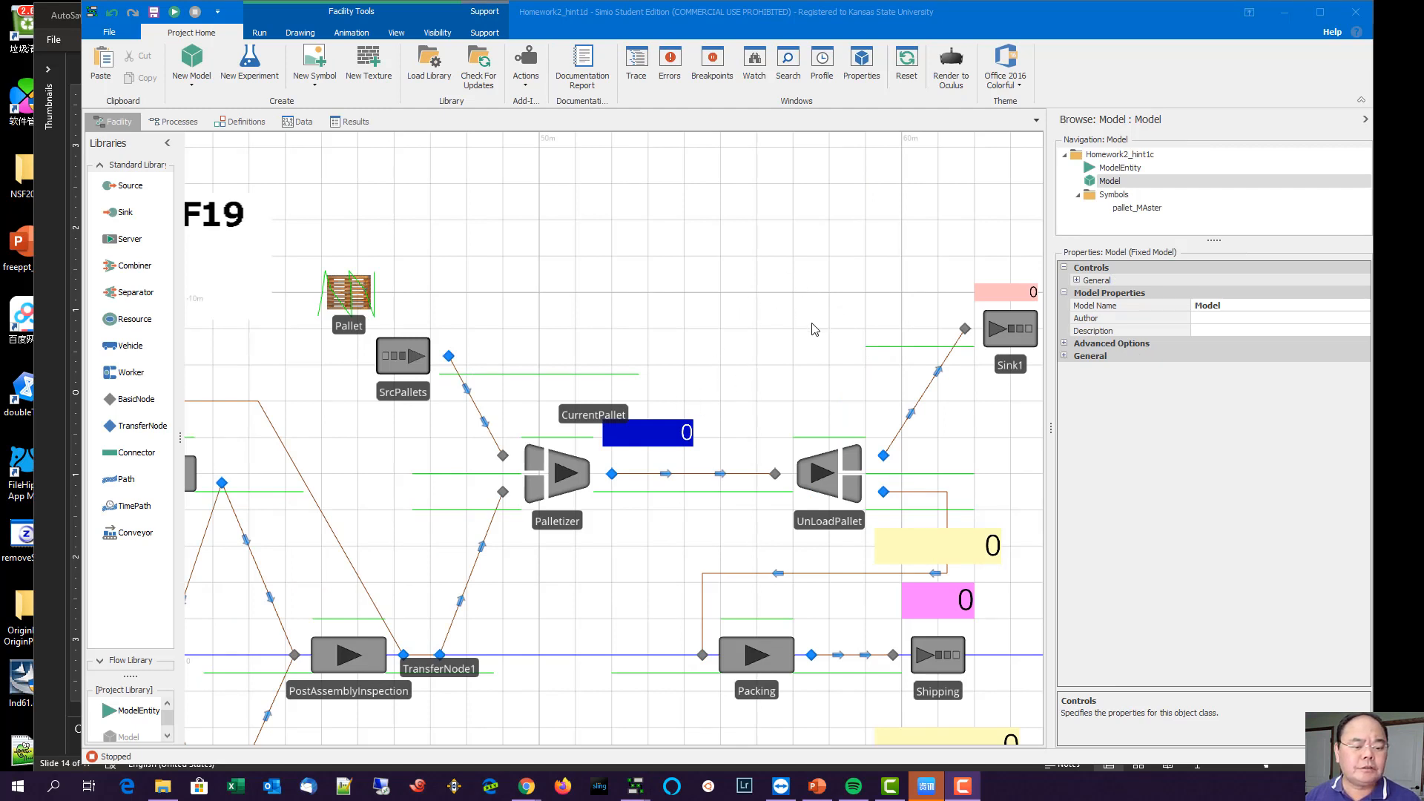
drag(789, 318, 751, 306)
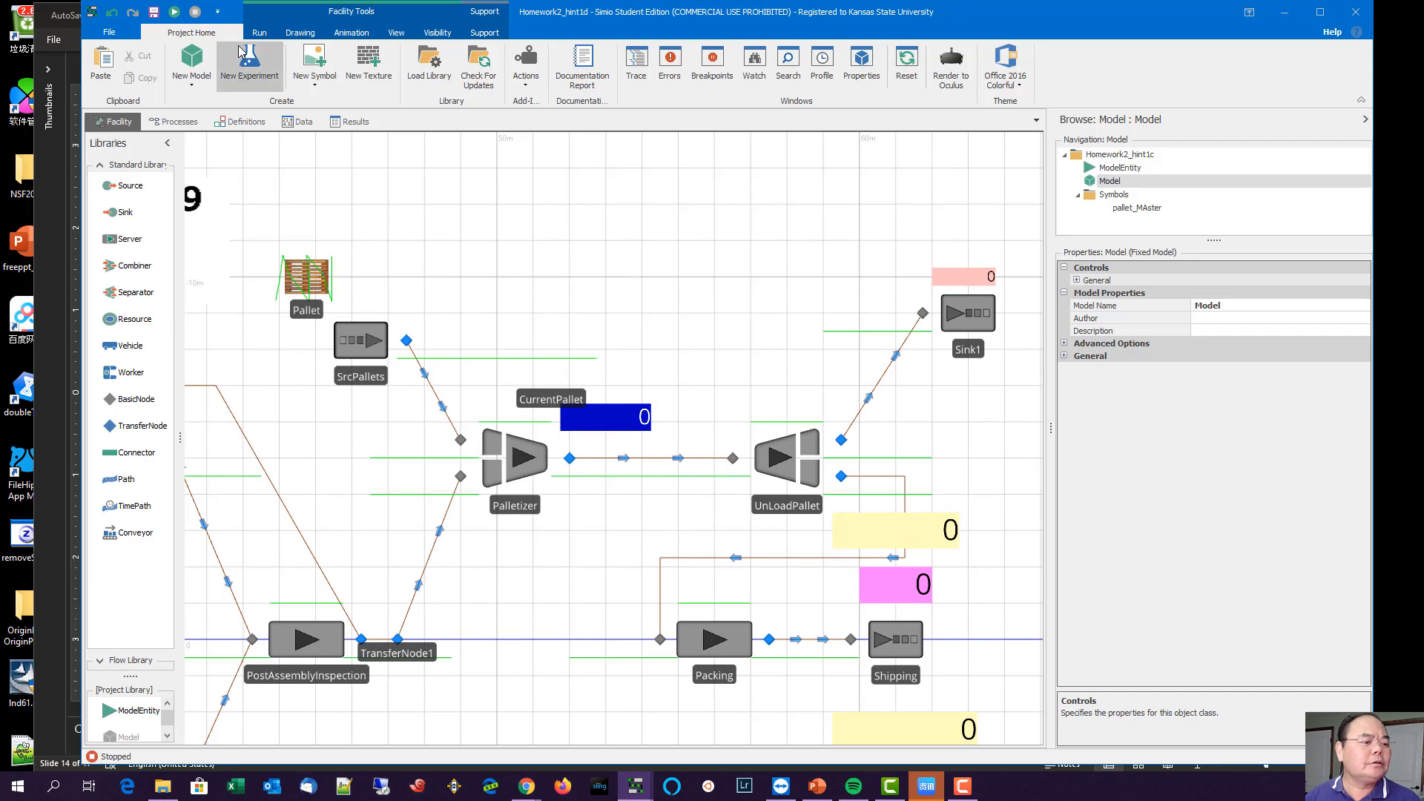
click(259, 32)
click(207, 70)
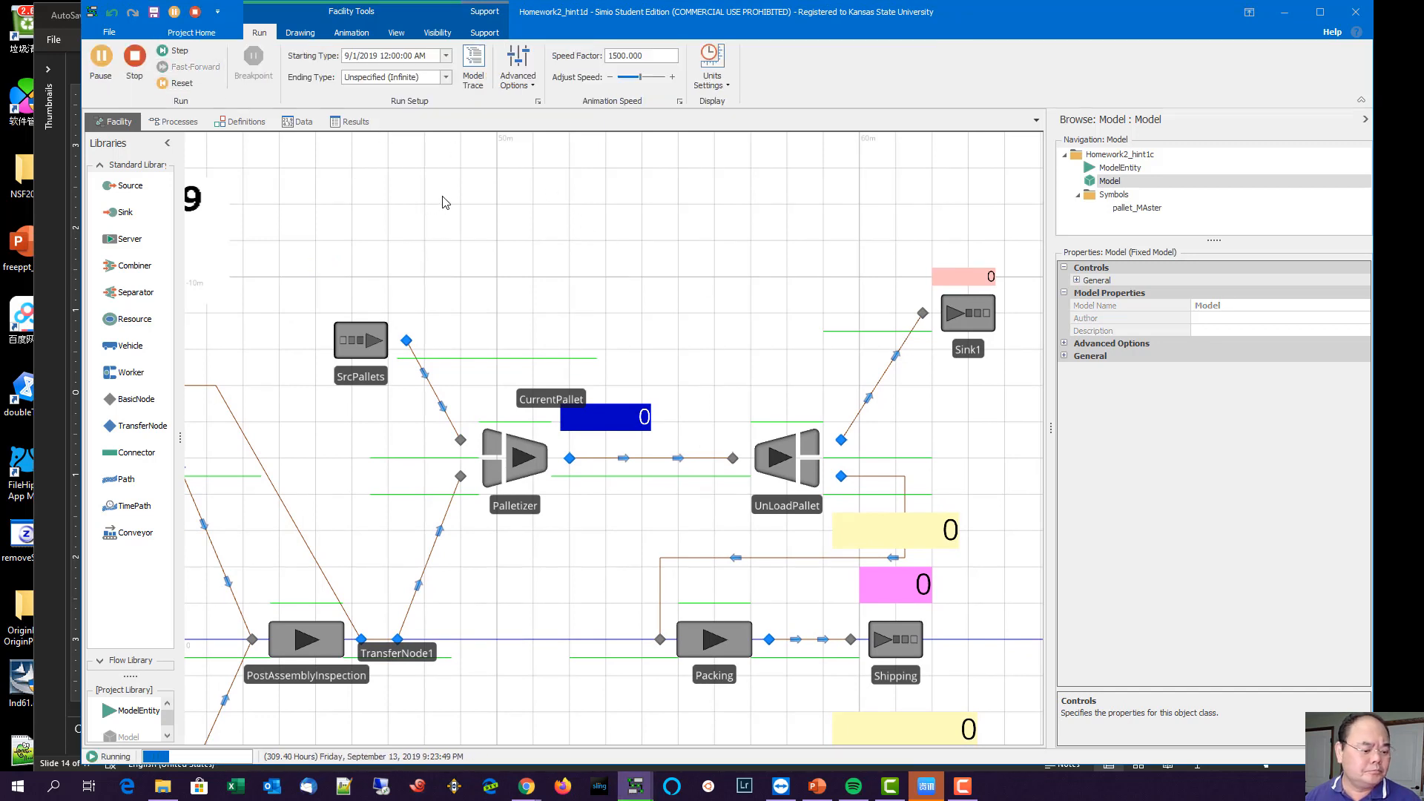
click(102, 59)
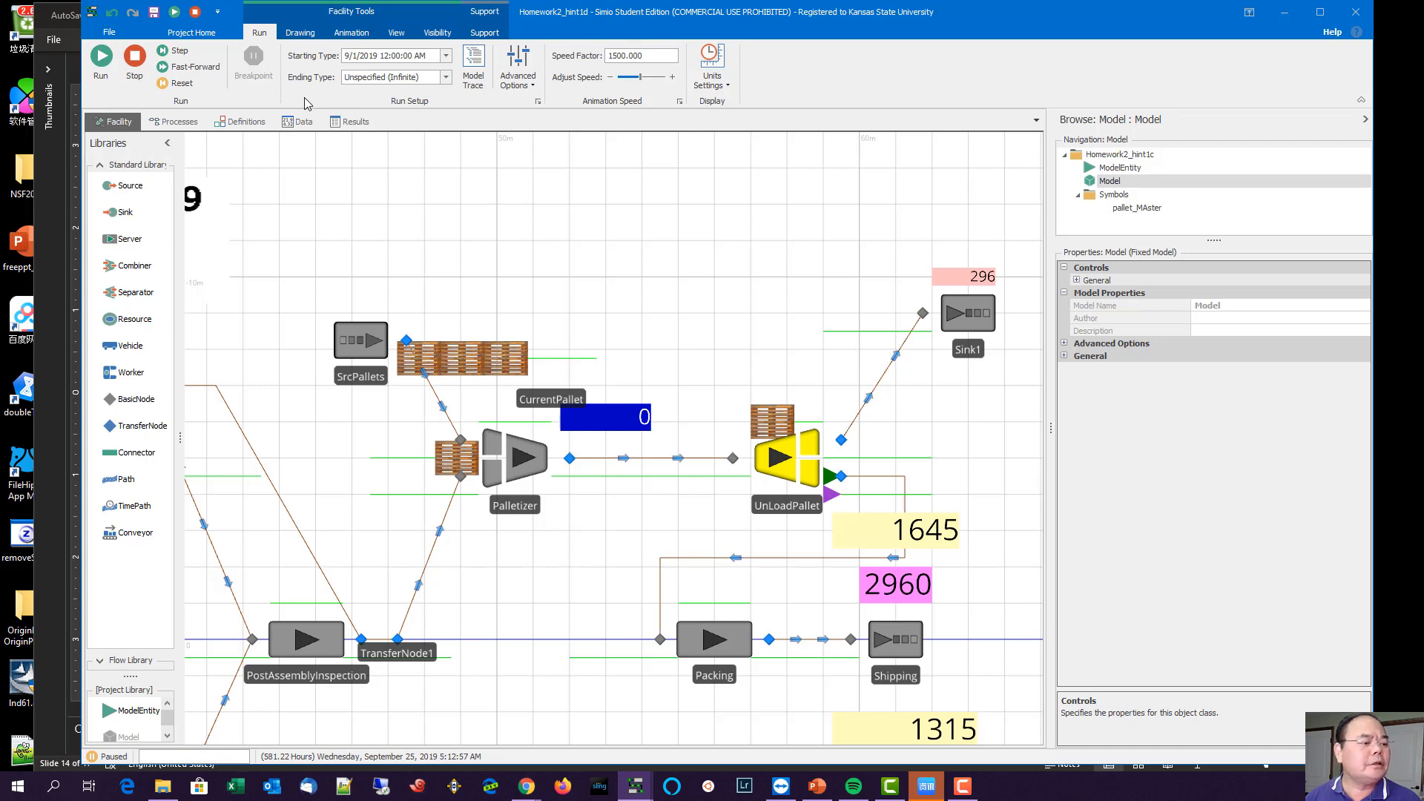
click(135, 60)
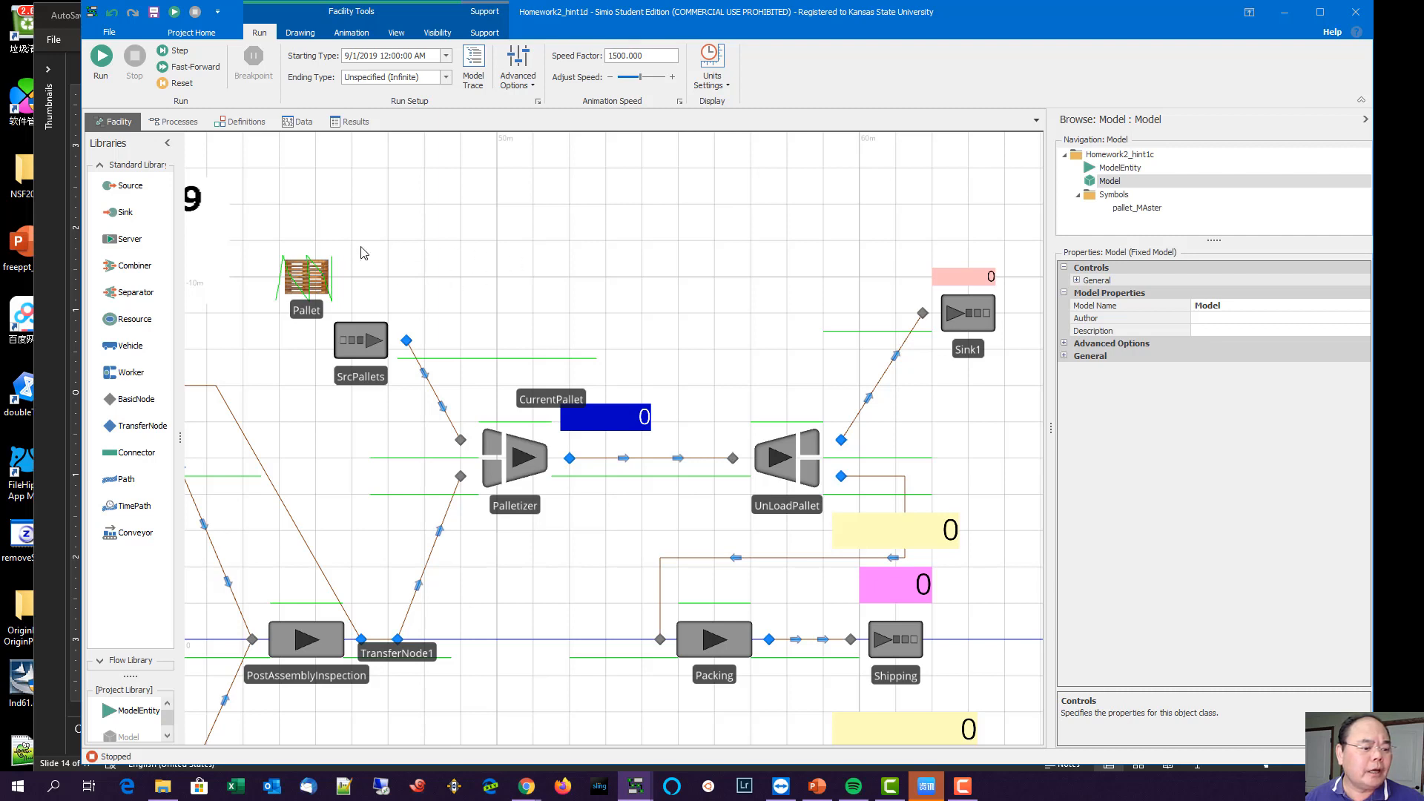
Step: Add an integer state variable named CurrentPallet to the Model's definitions
click(321, 314)
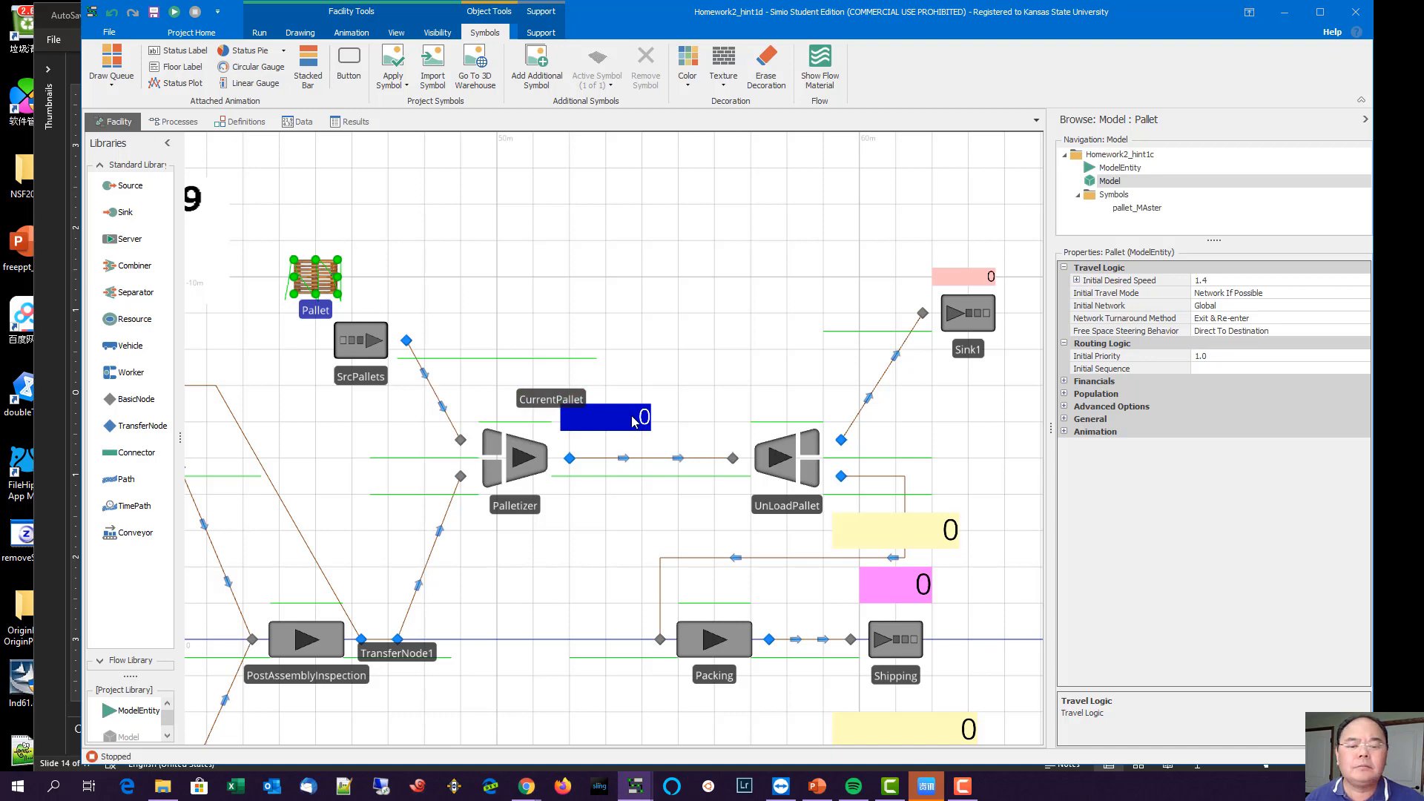
click(249, 123)
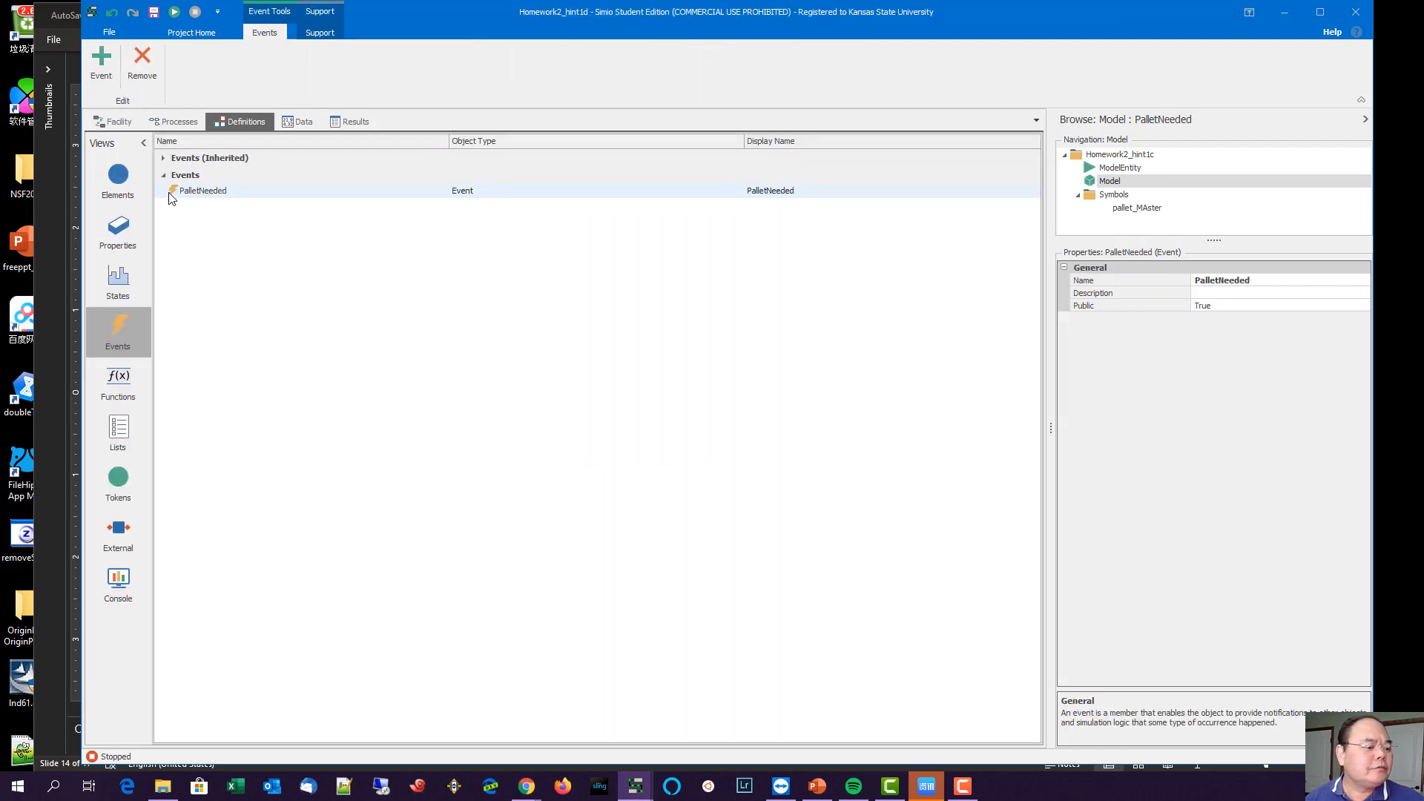
click(118, 282)
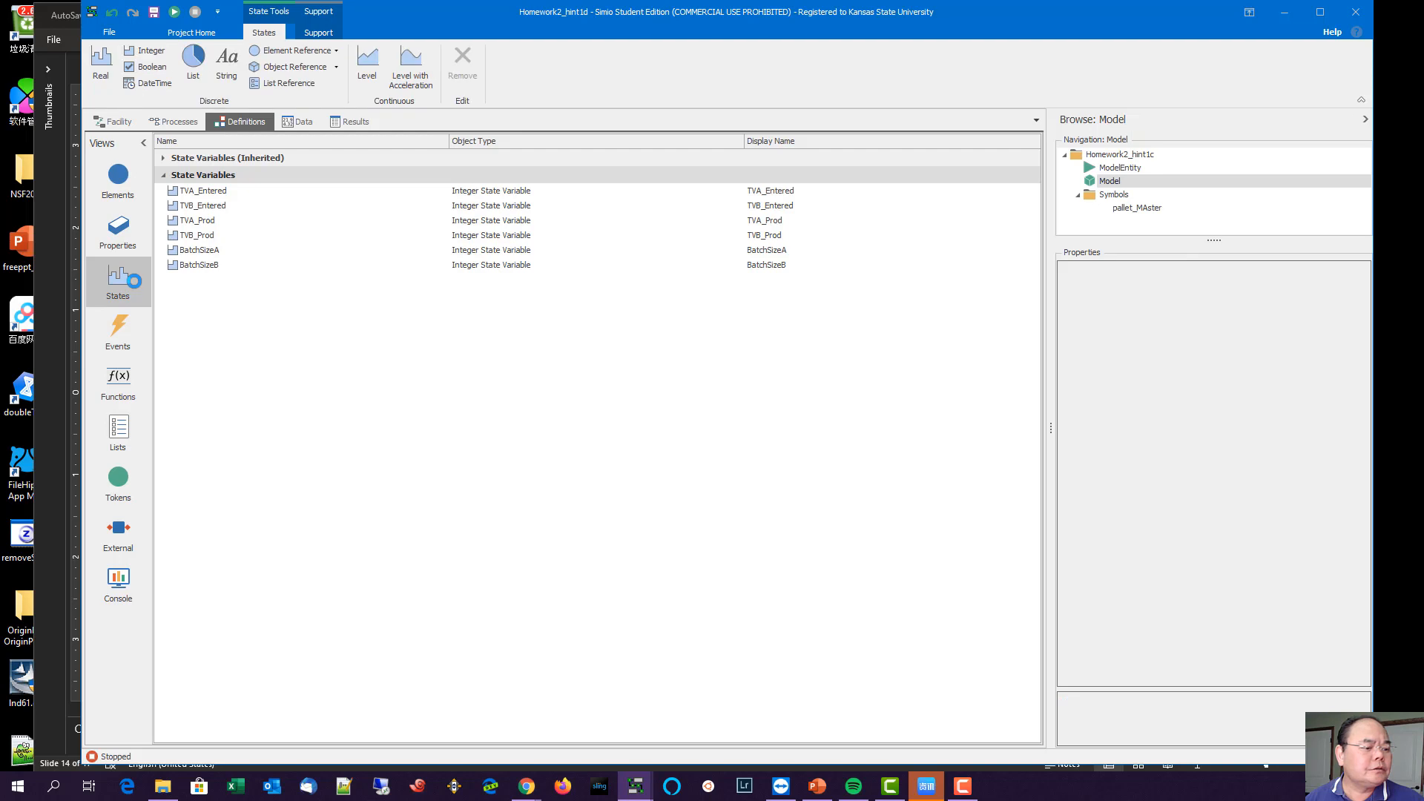
click(141, 50)
click(242, 277)
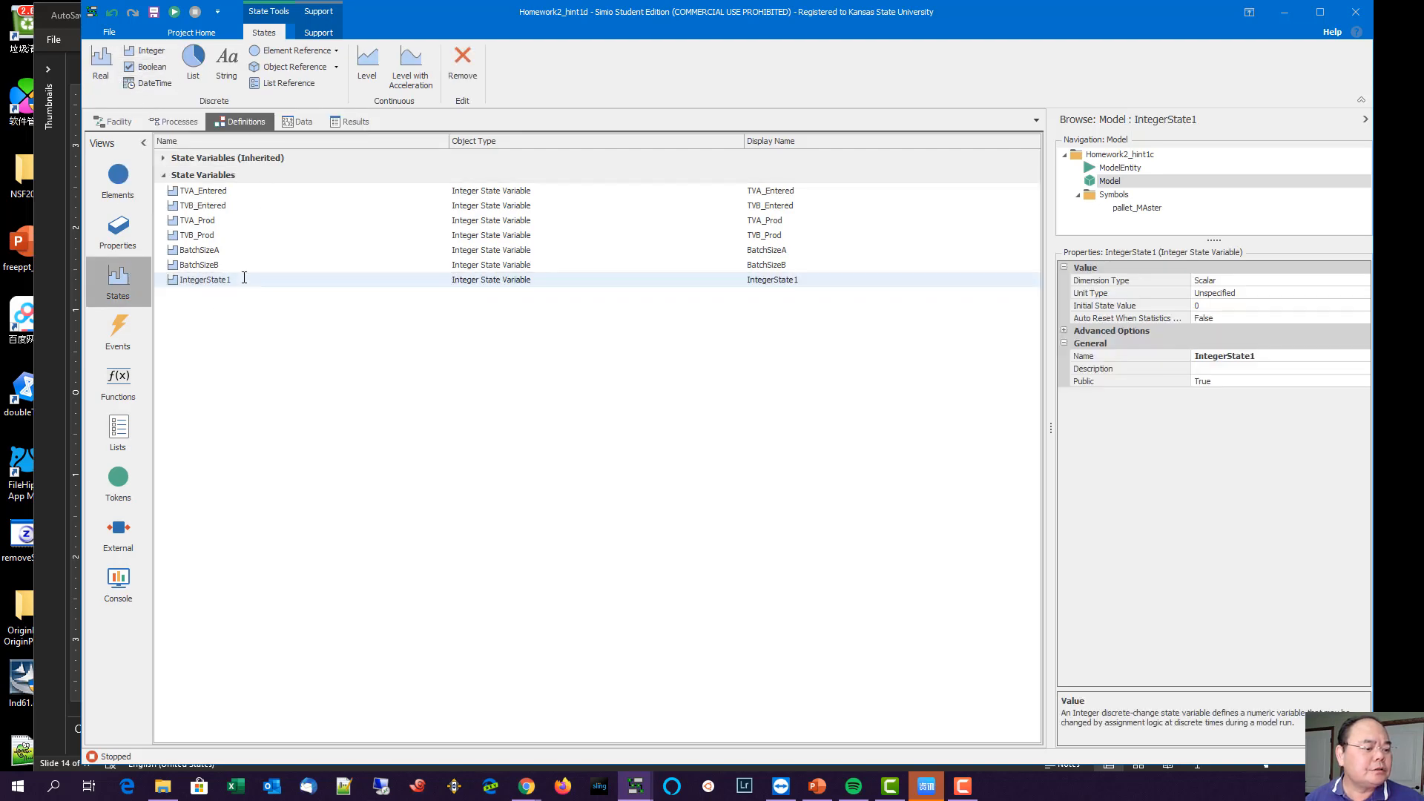
text(Current)
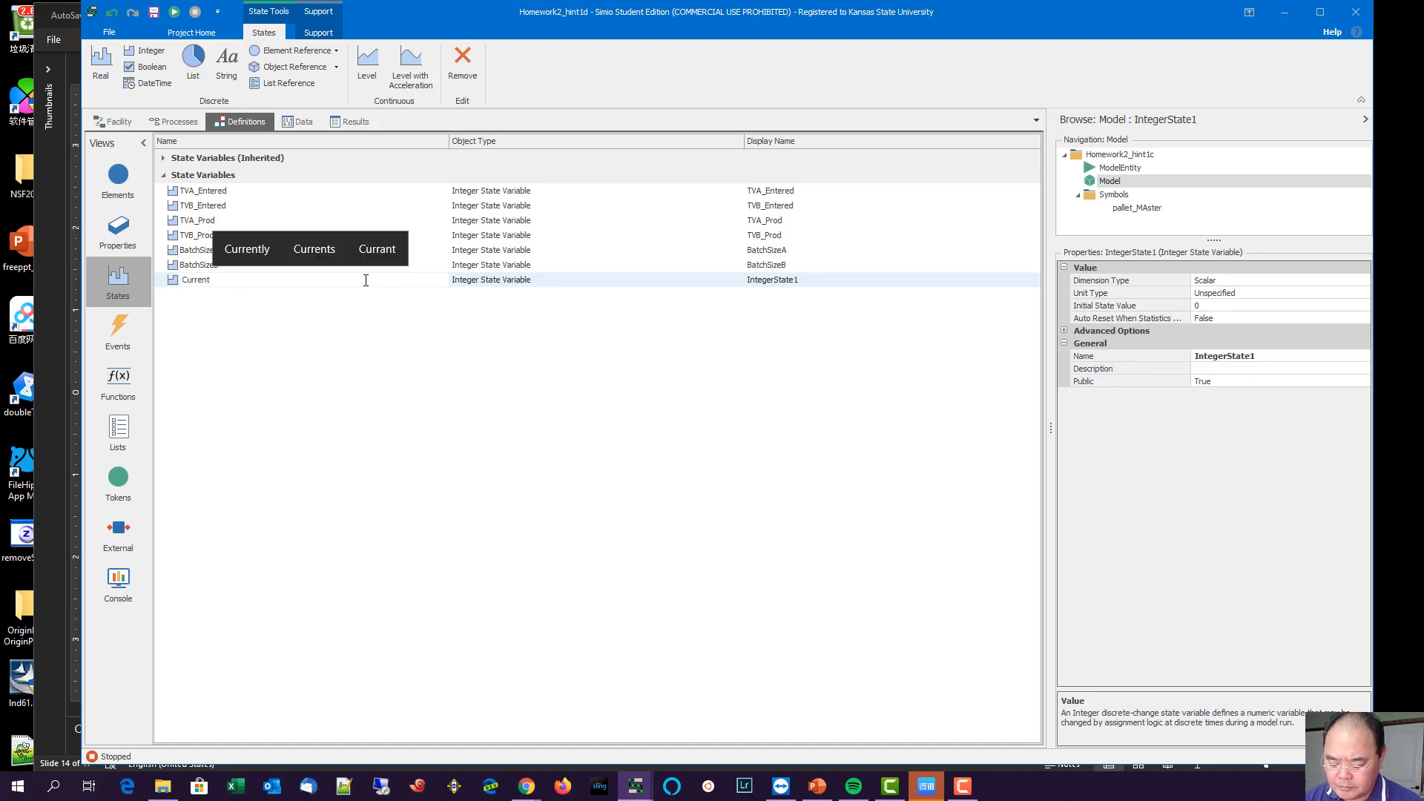
text(Pallet)
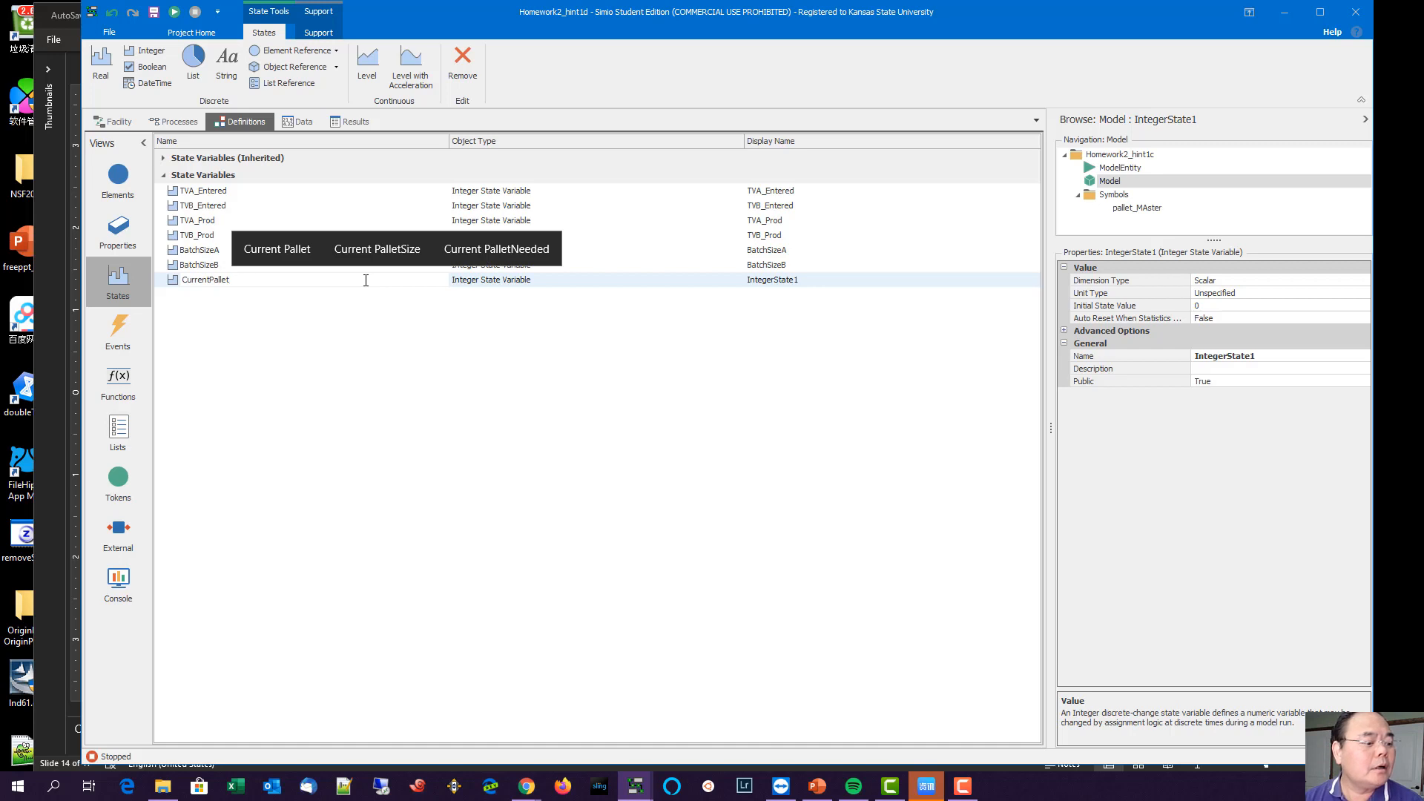
key(Return)
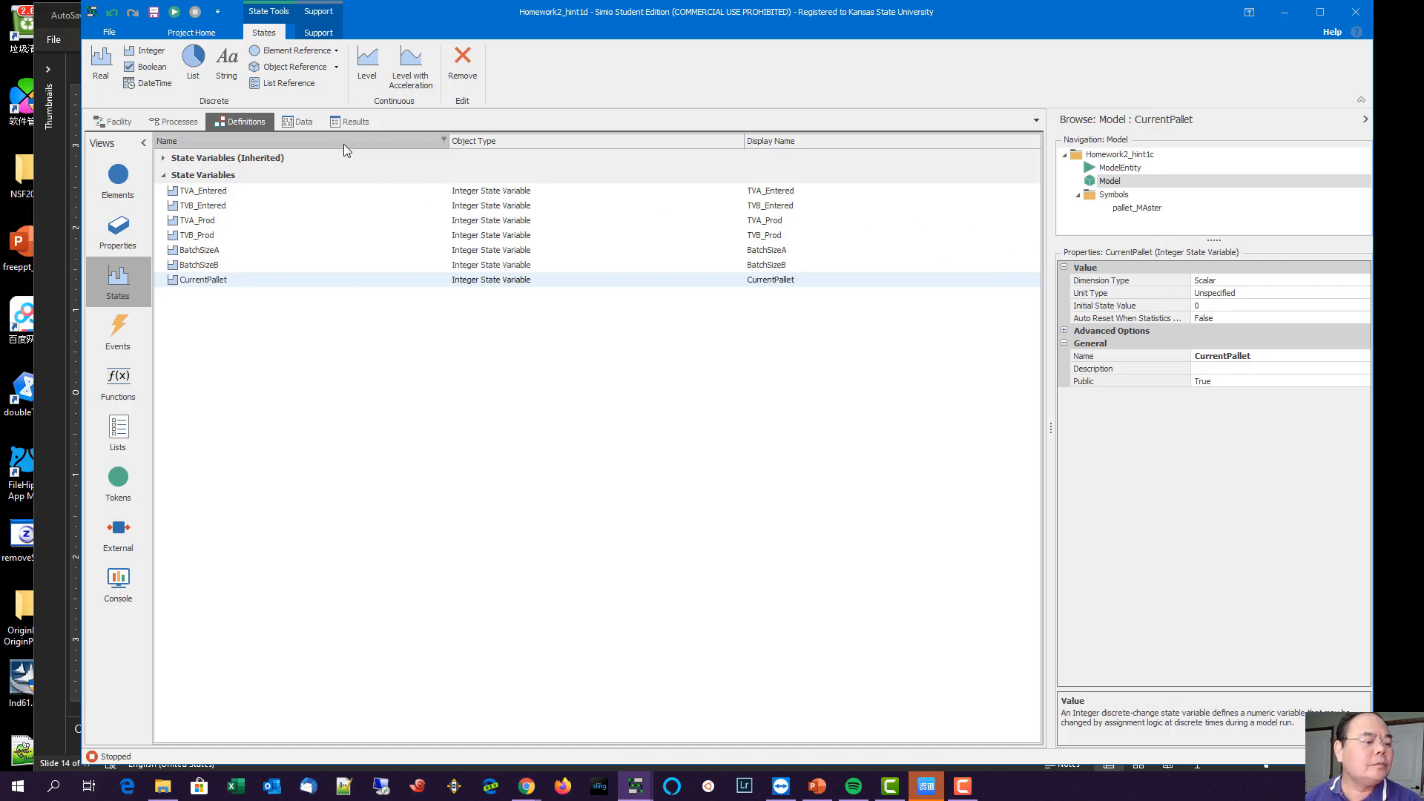
Step: Add an integer state variable named SerNo to ModelEntity and return to the Model's facility view
click(1102, 170)
click(184, 124)
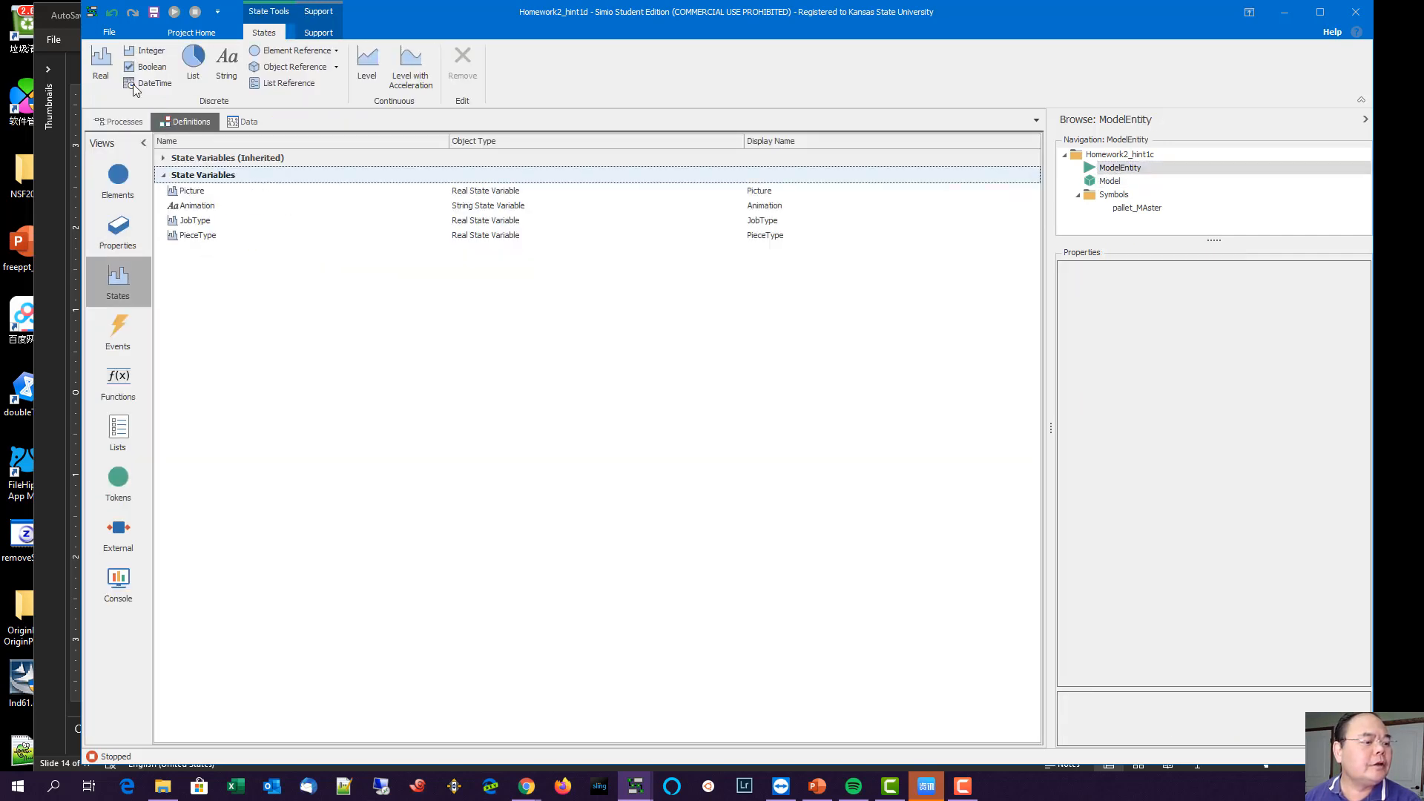
click(146, 51)
click(260, 251)
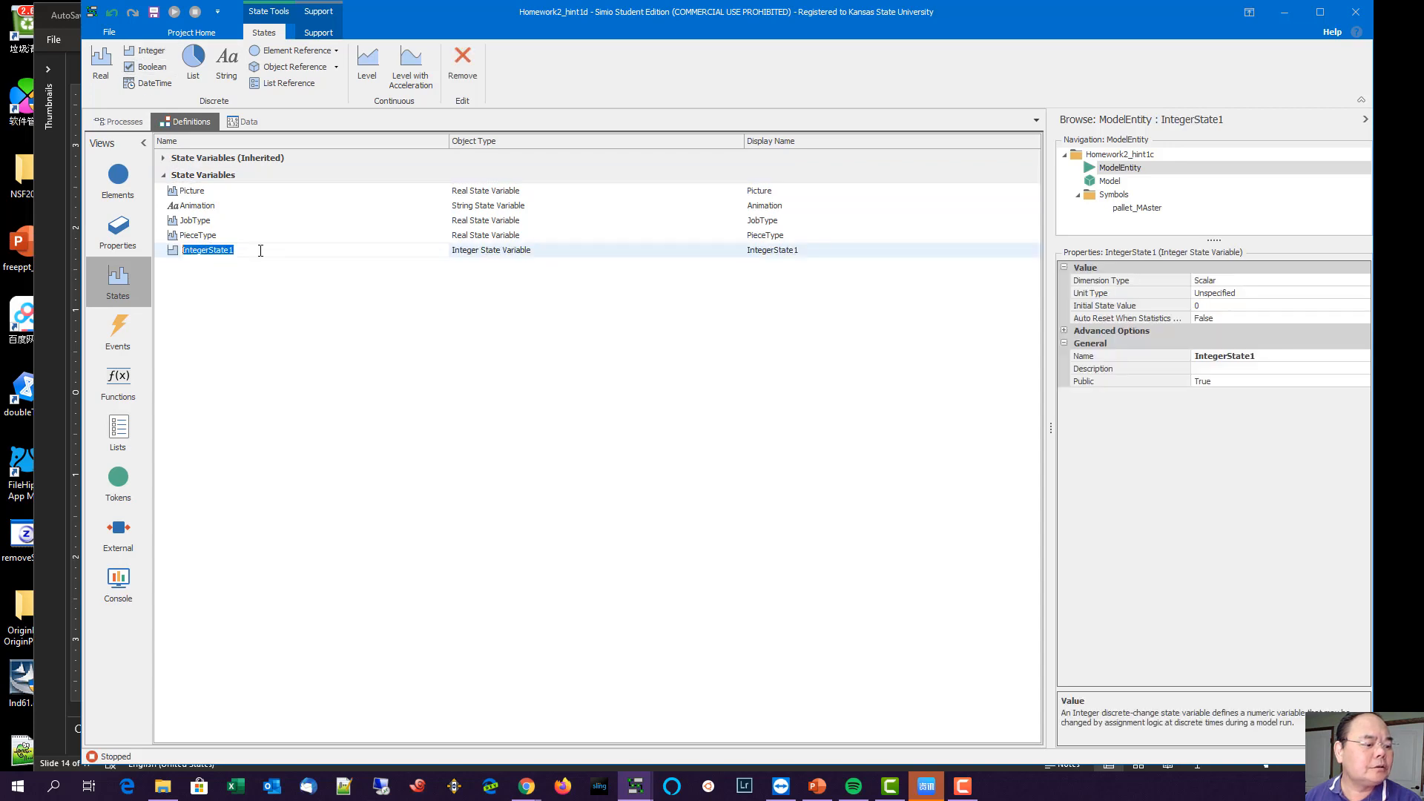
text(Se)
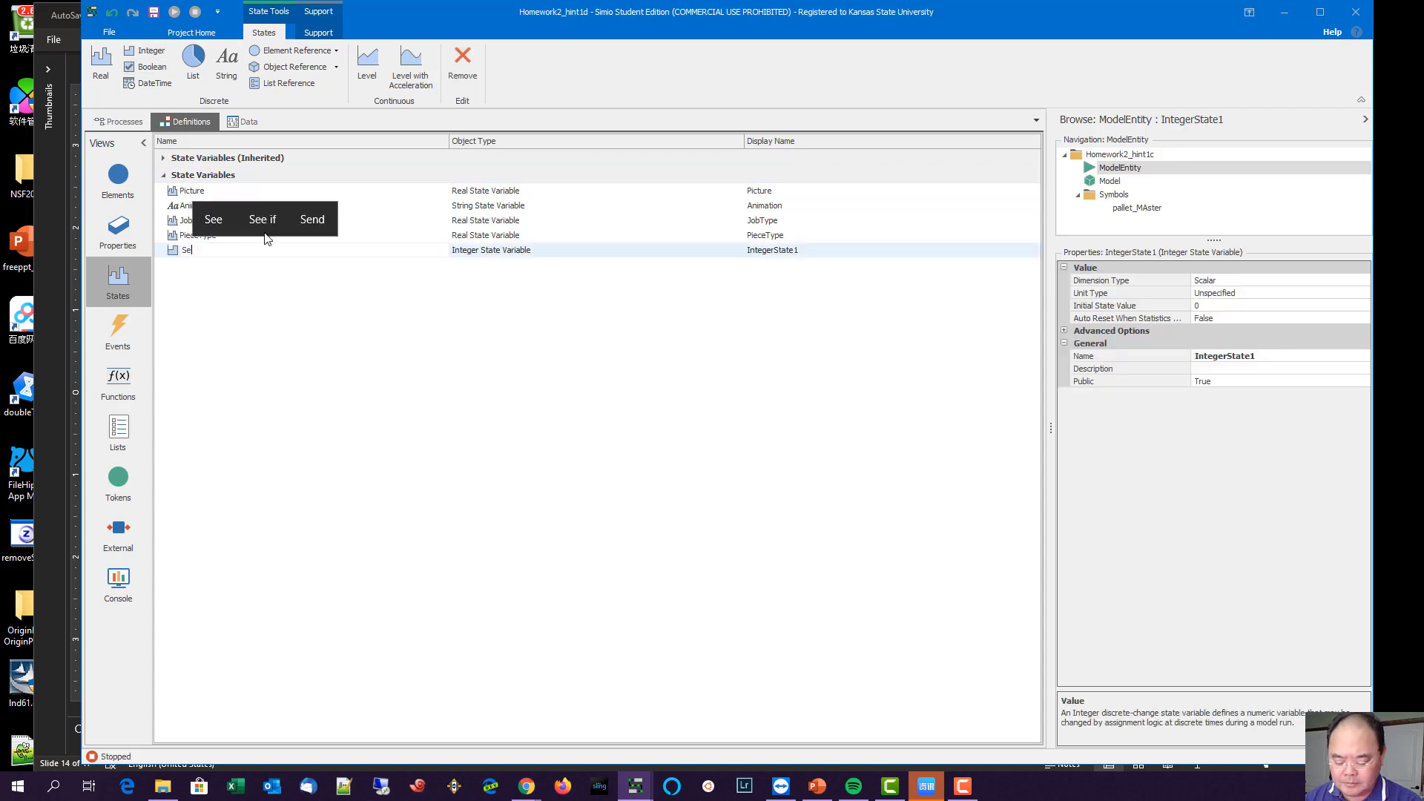
text(rNo)
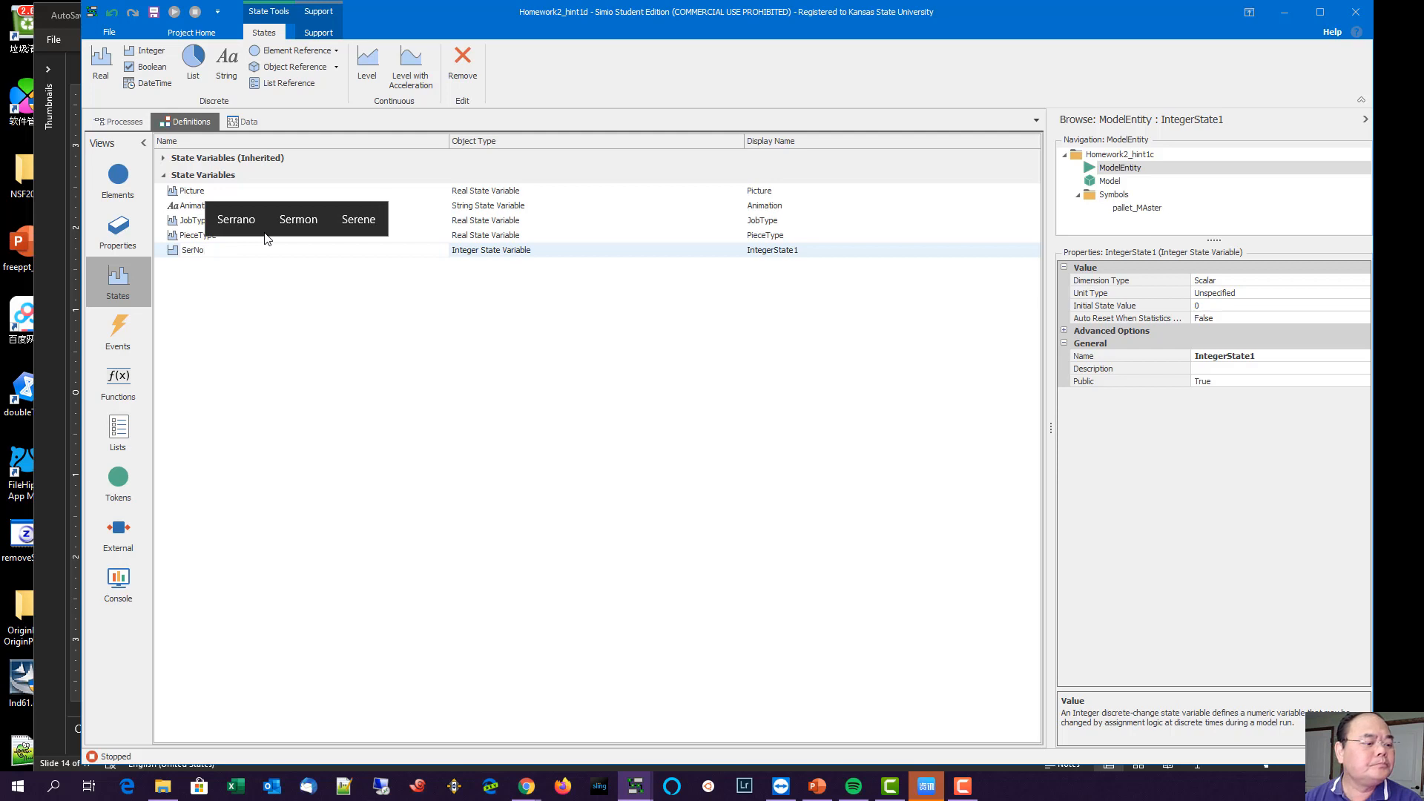
key(Return)
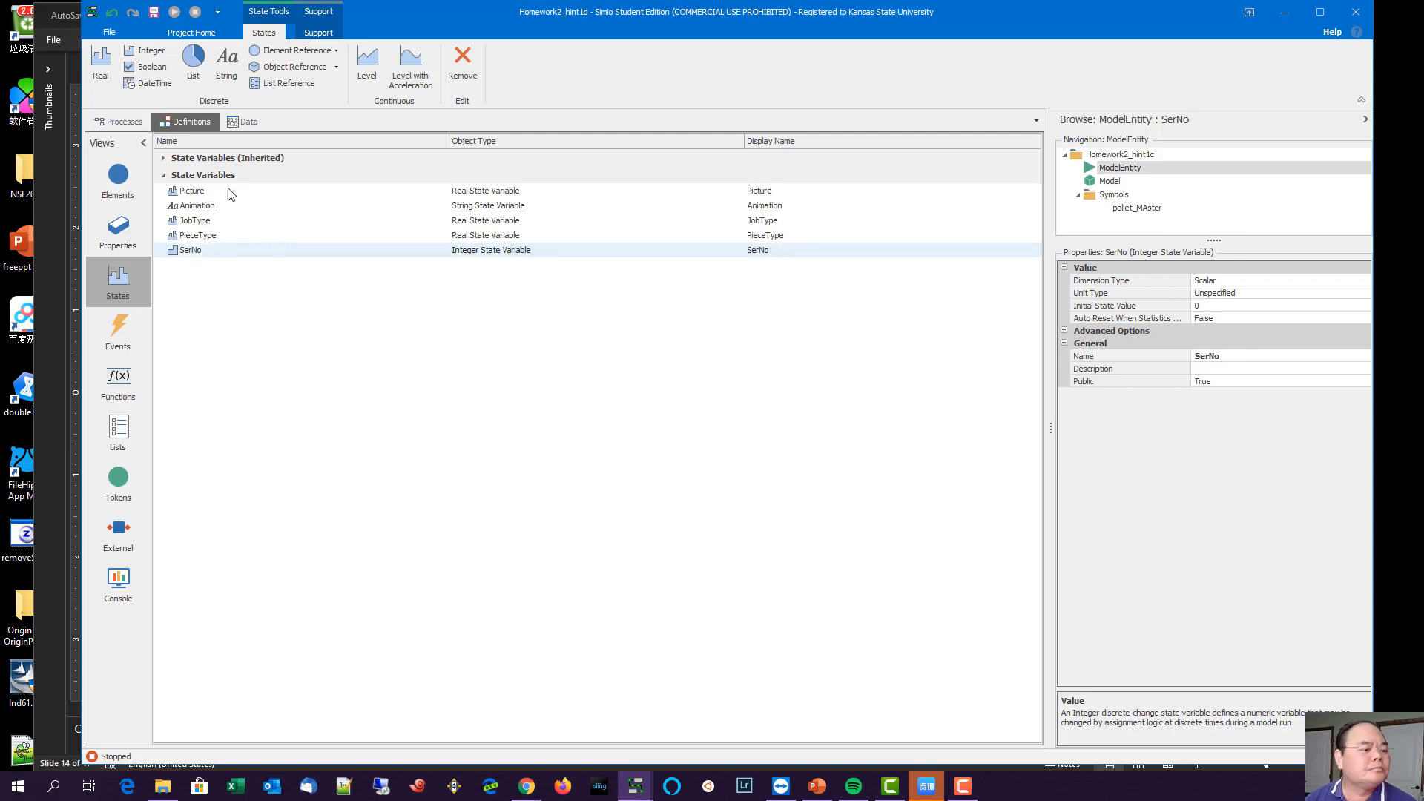
click(1107, 184)
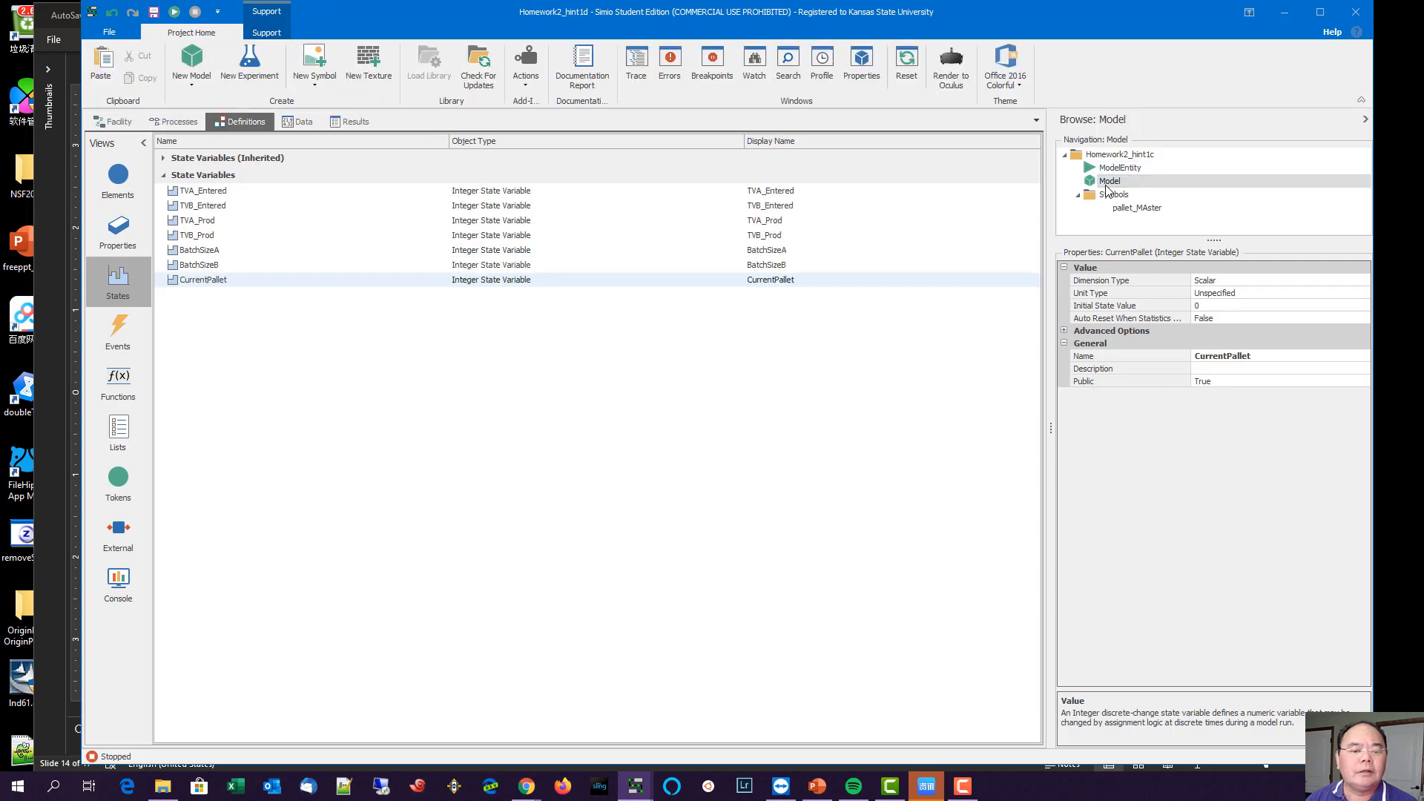
click(115, 121)
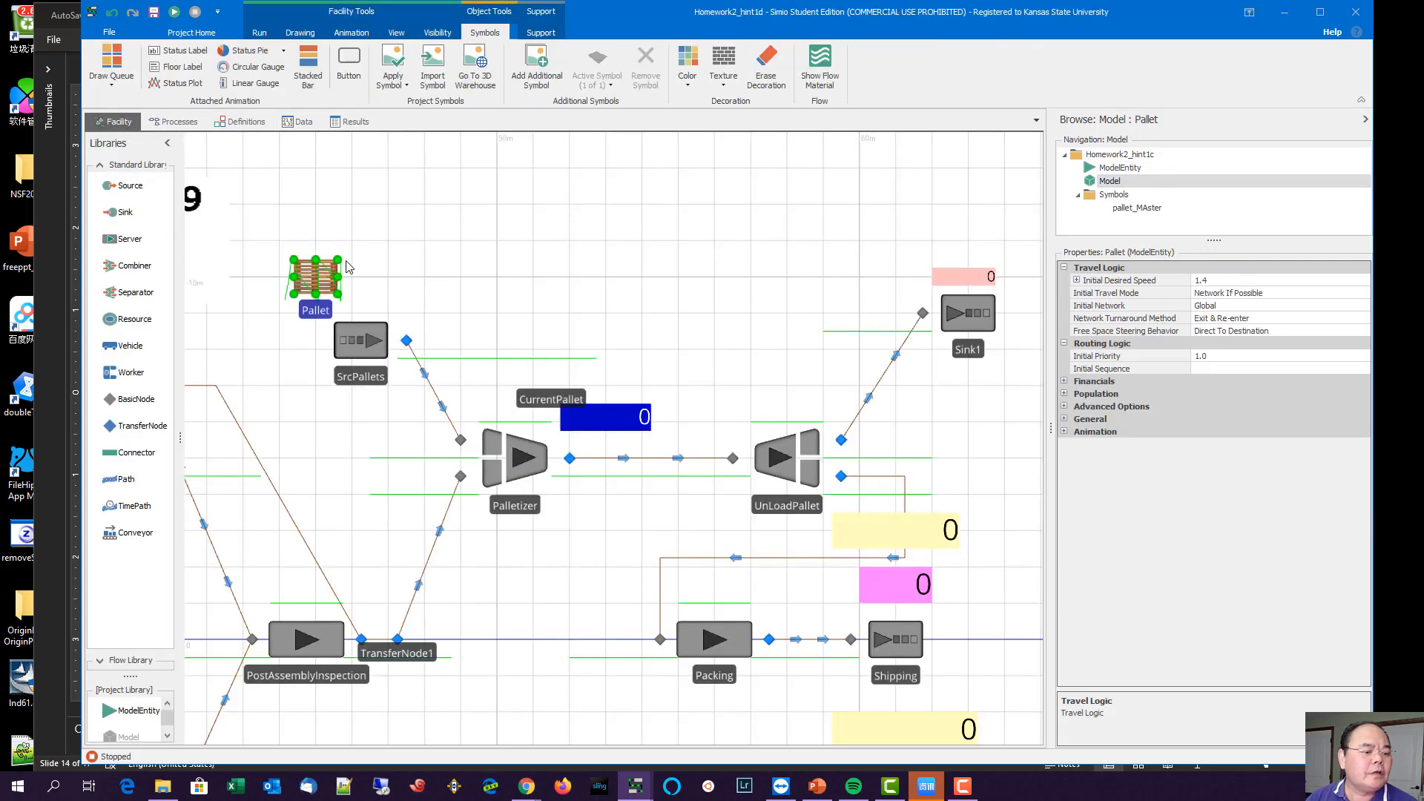
Step: Create an Exited add-on process for the SrcPallets source and place an Assign step in it
click(373, 353)
scroll(672, 366, down, 1)
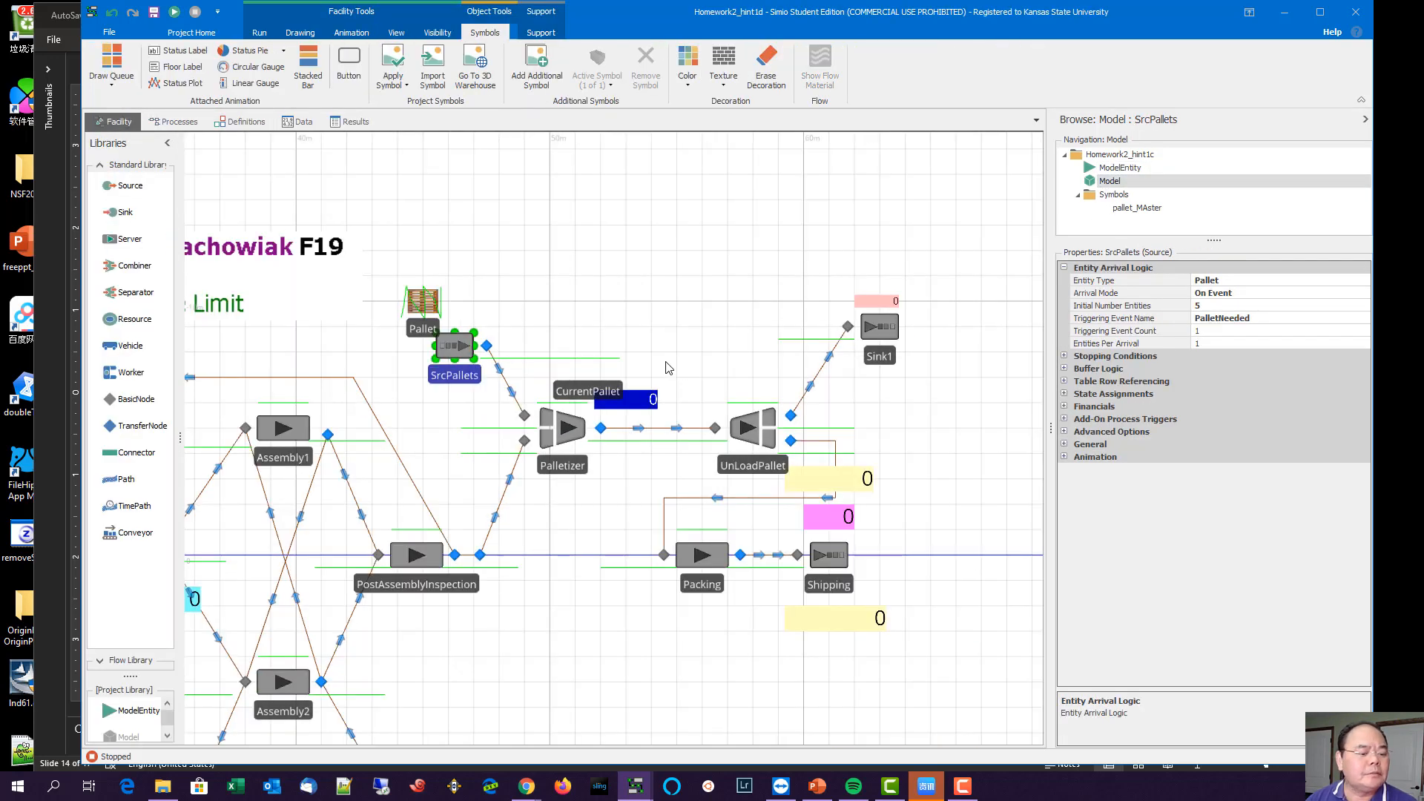
scroll(670, 368, up, 1)
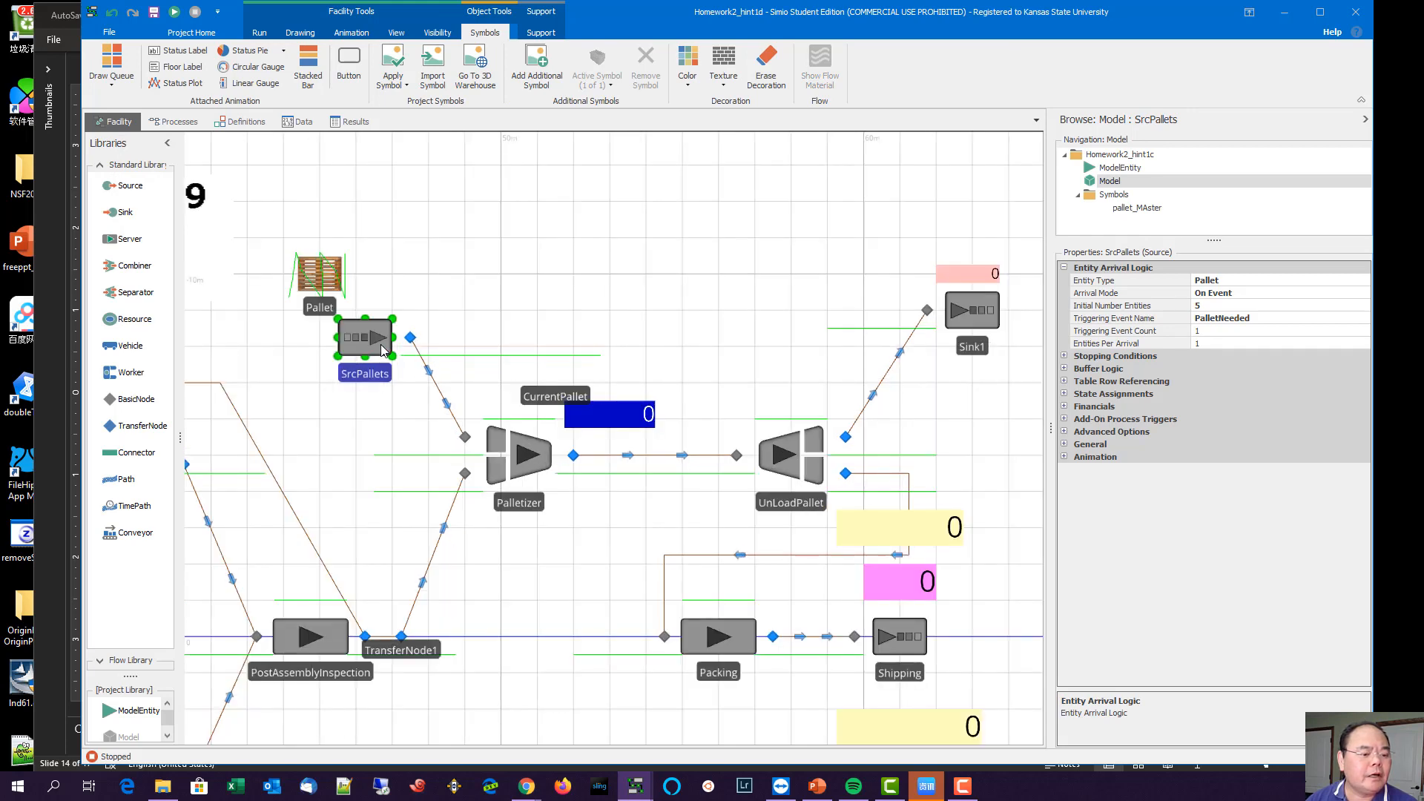
click(1065, 420)
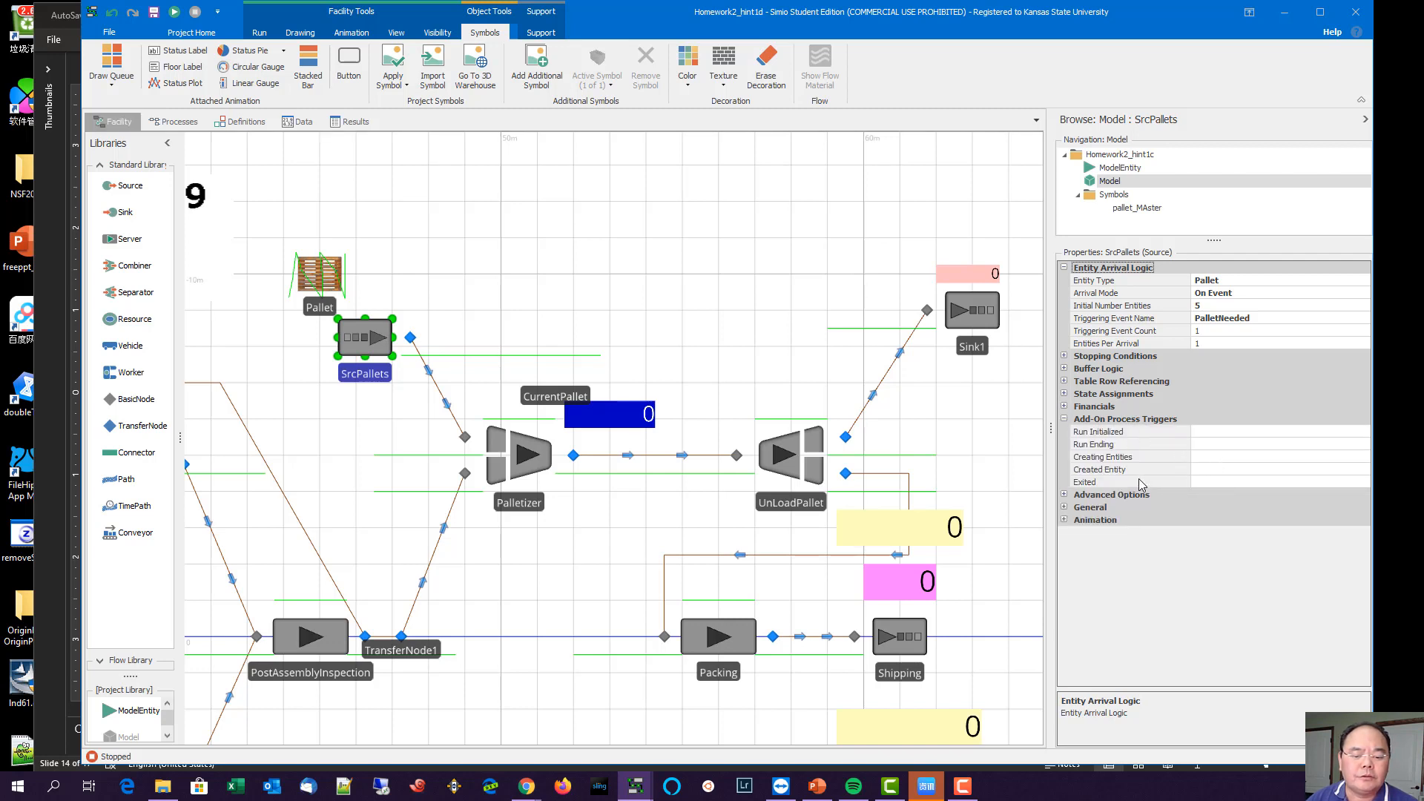
double_click(1176, 480)
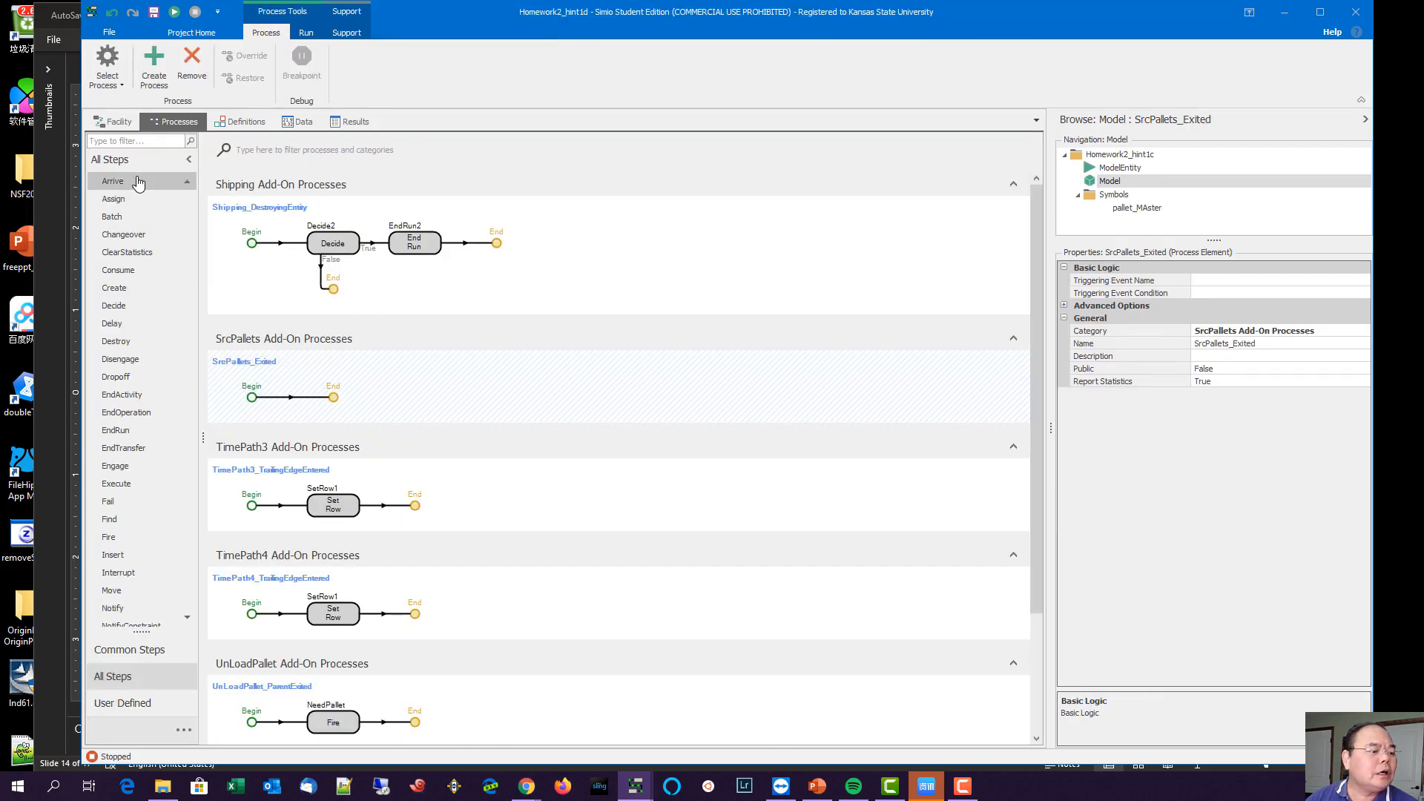
drag(131, 200, 330, 397)
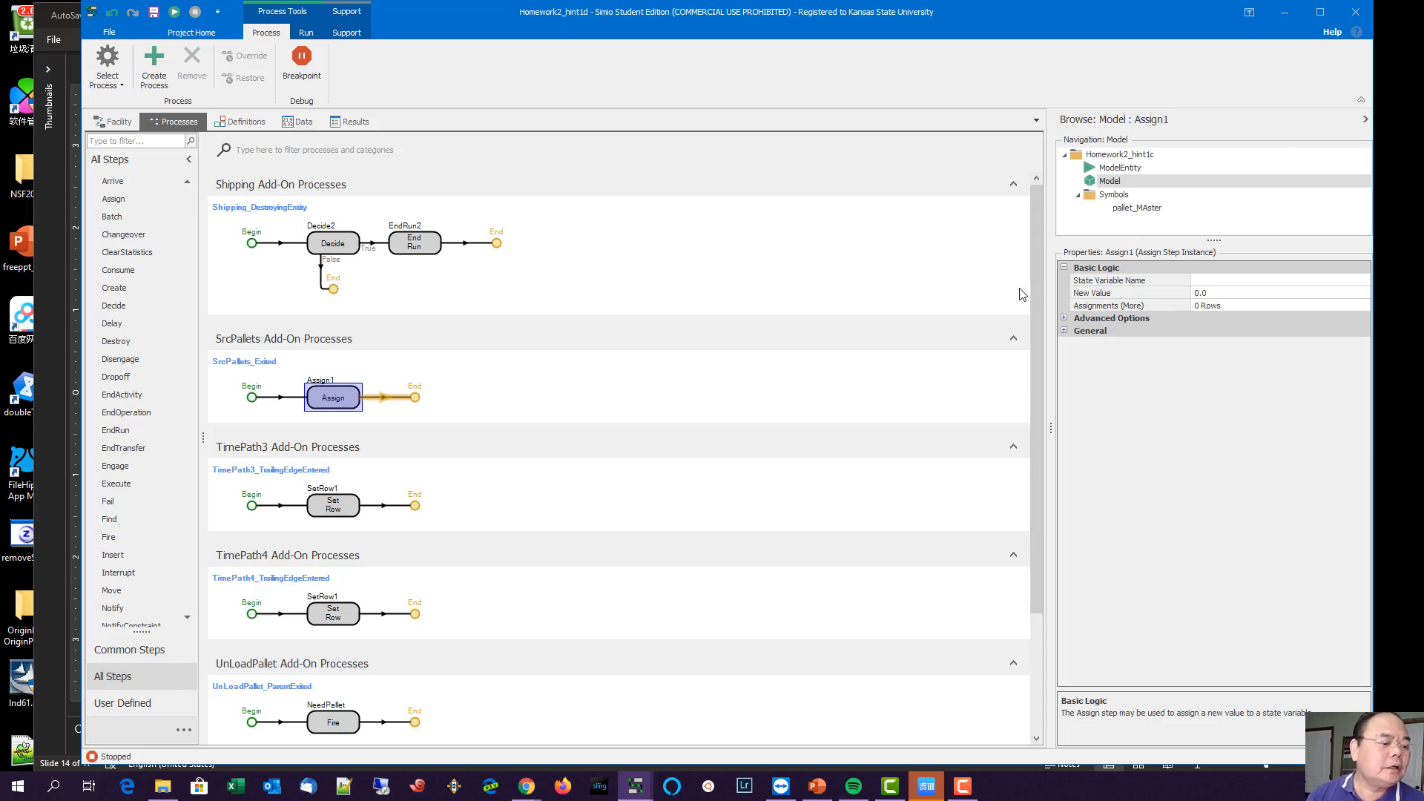
Step: Delete the SrcPallets_Exited process and reset the Exited trigger of SrcPallets
click(462, 381)
right_click(462, 381)
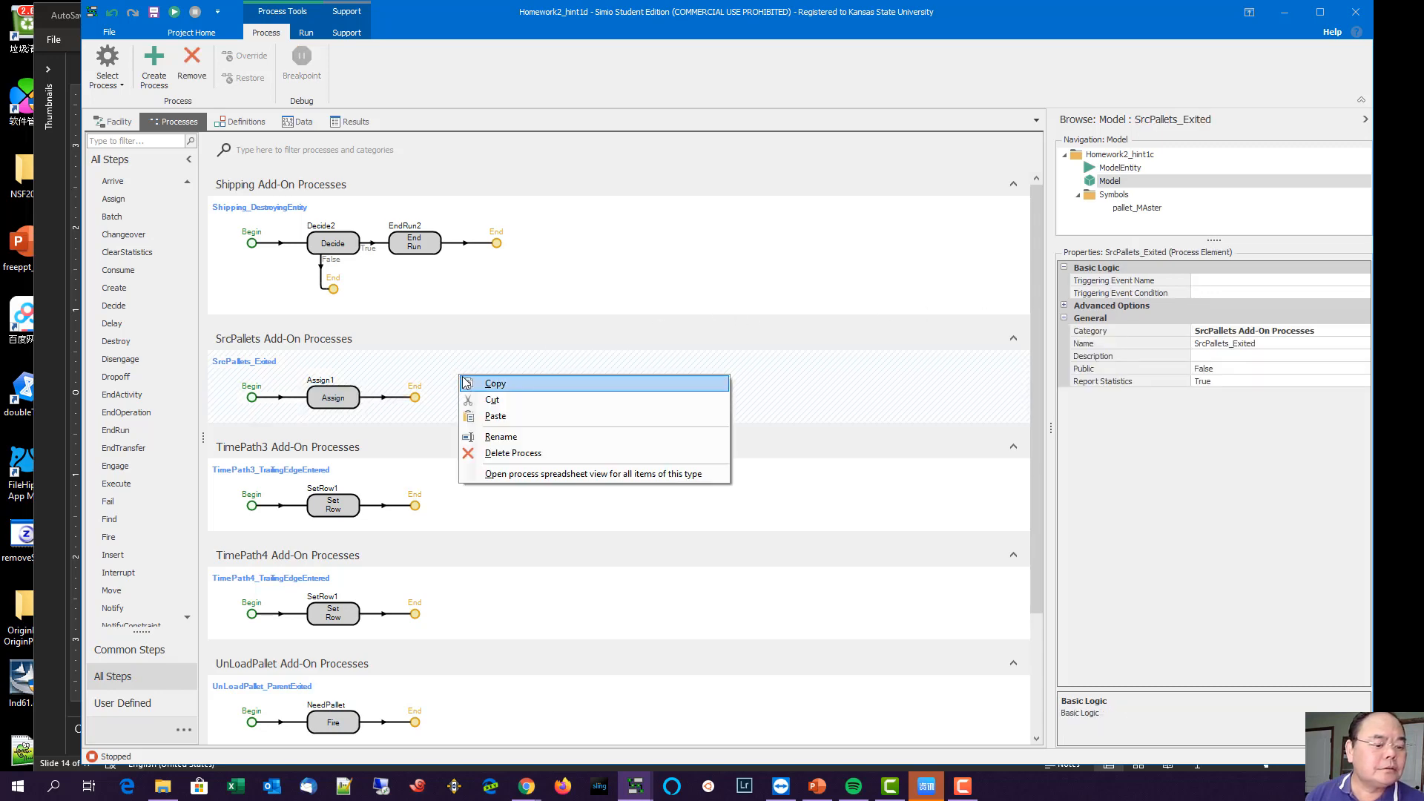
click(501, 454)
click(112, 121)
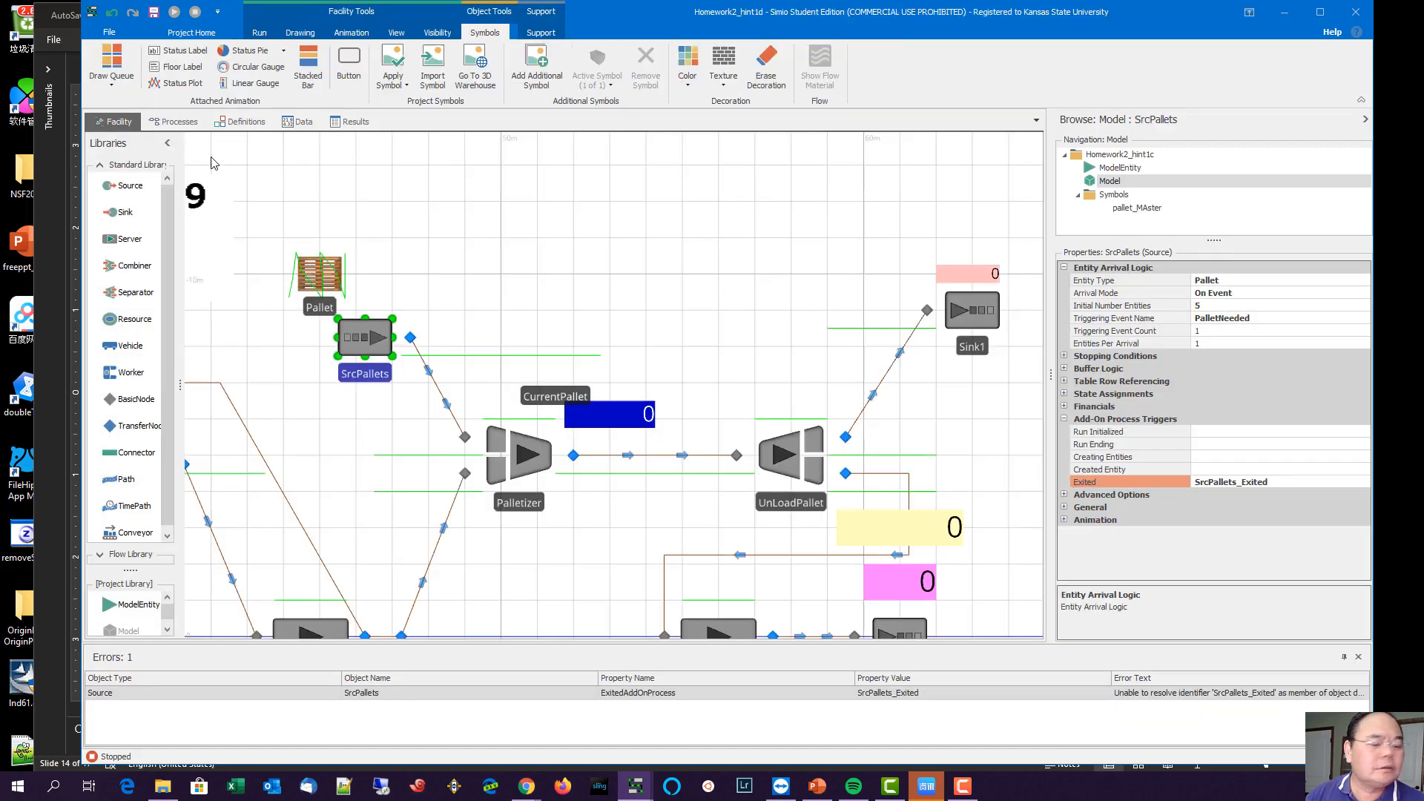
right_click(1109, 484)
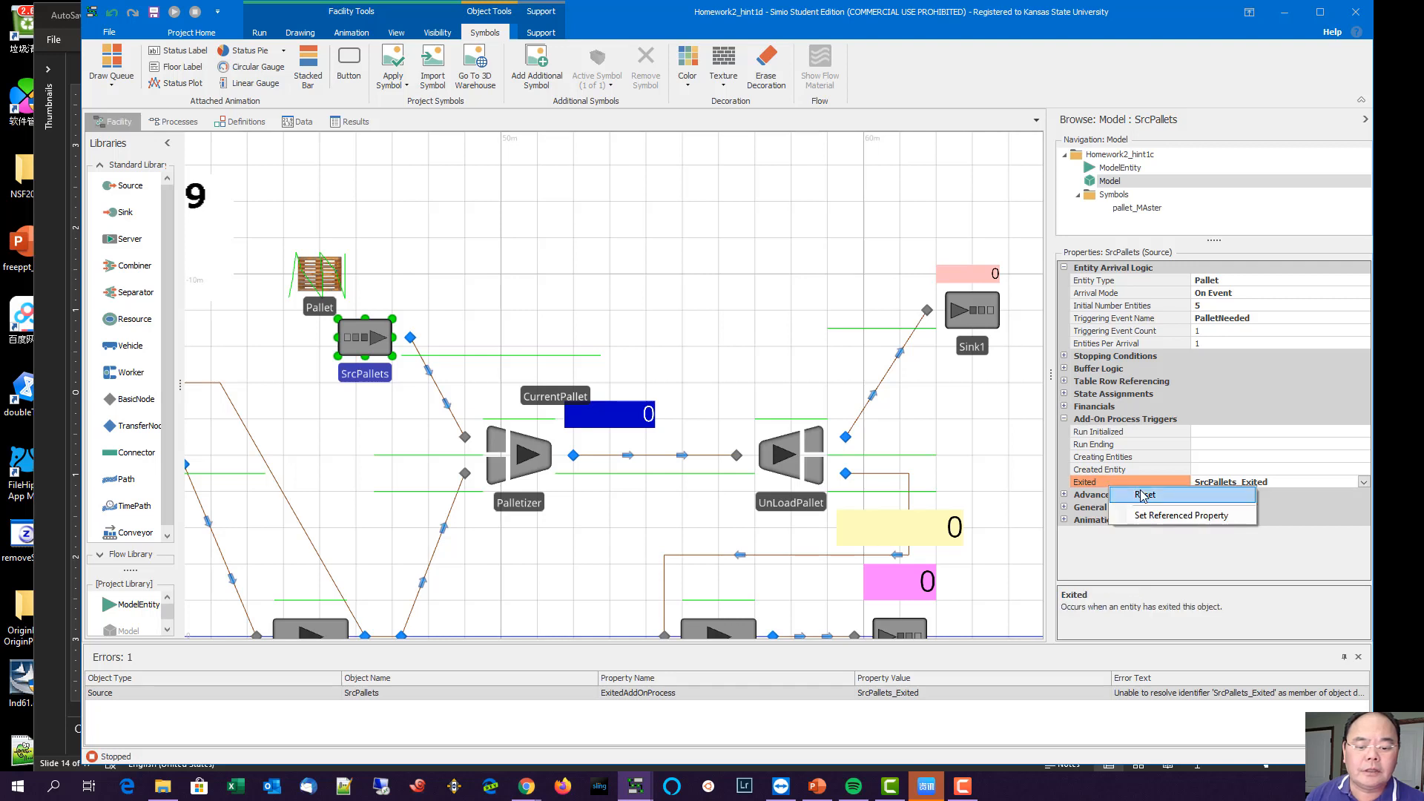
click(1124, 495)
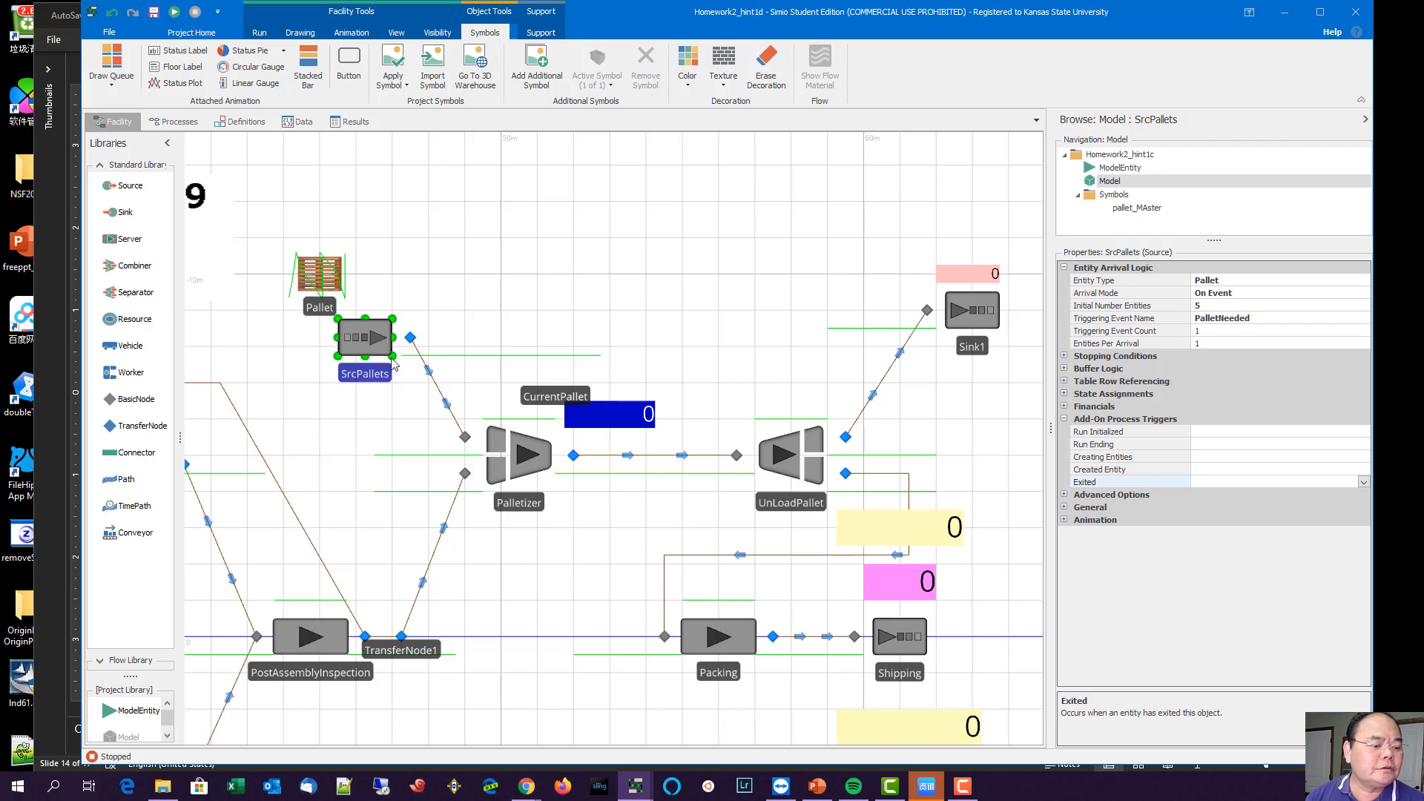
Step: Create a Parent Entered add-on process for the Palletizer combiner with two consecutive Assign steps
click(503, 454)
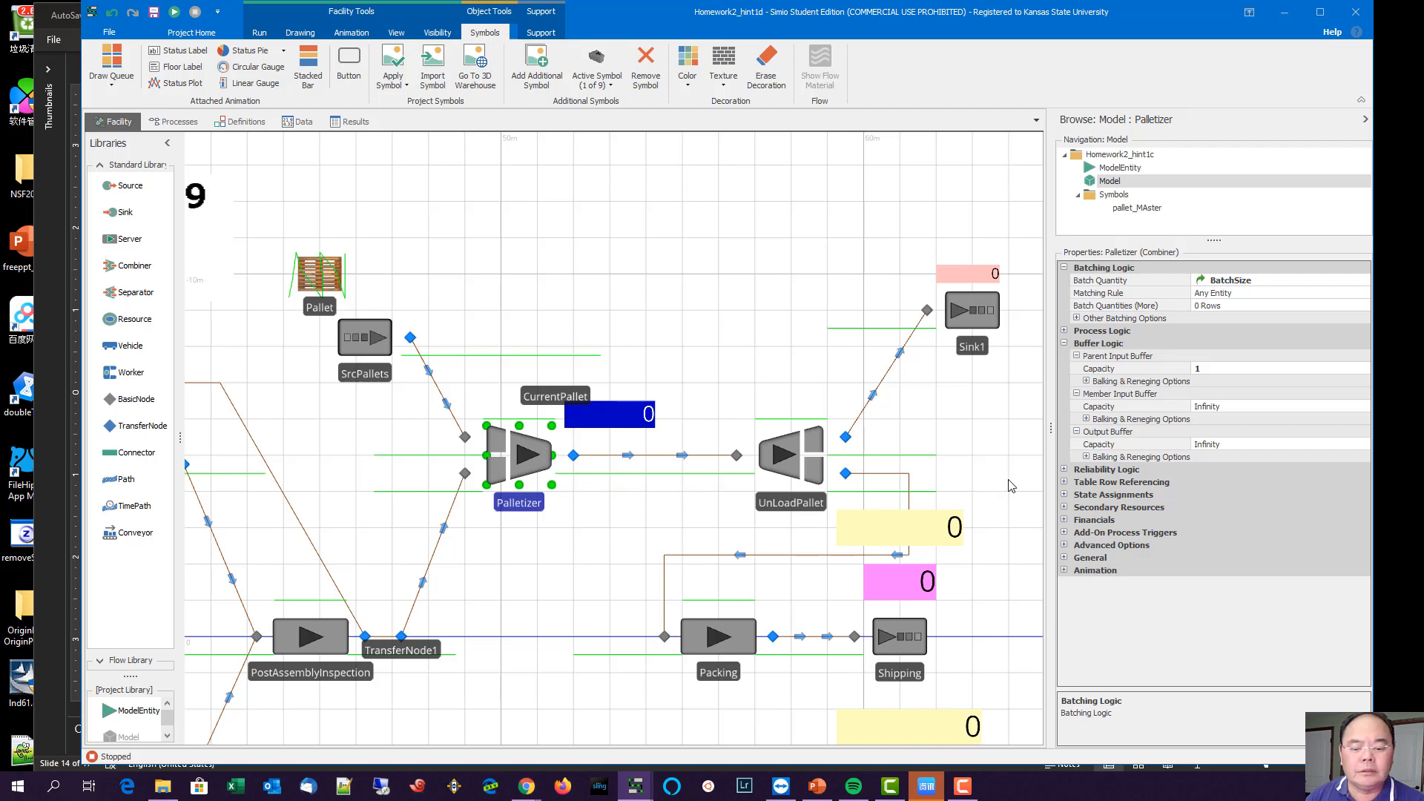
click(1064, 534)
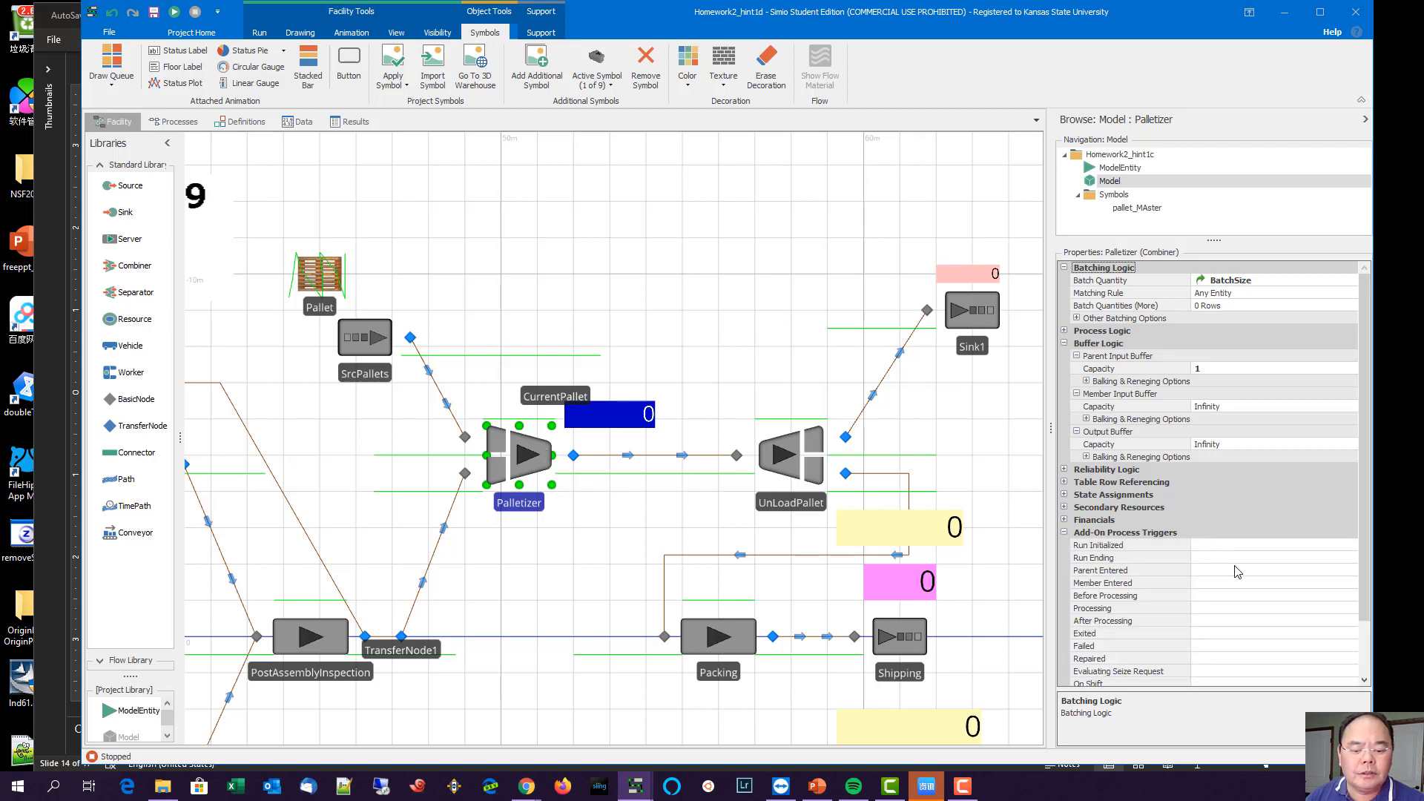
double_click(1173, 577)
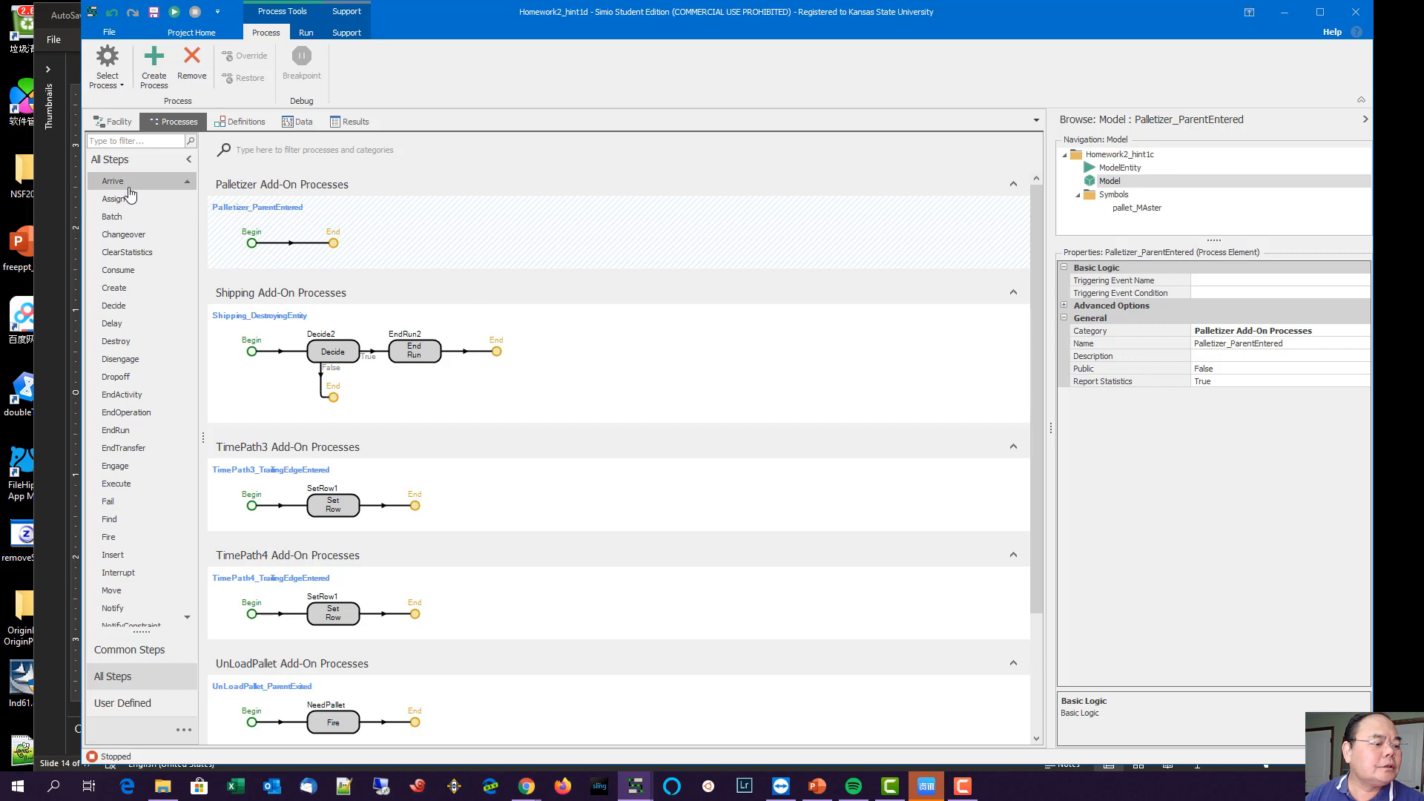
drag(123, 201, 333, 243)
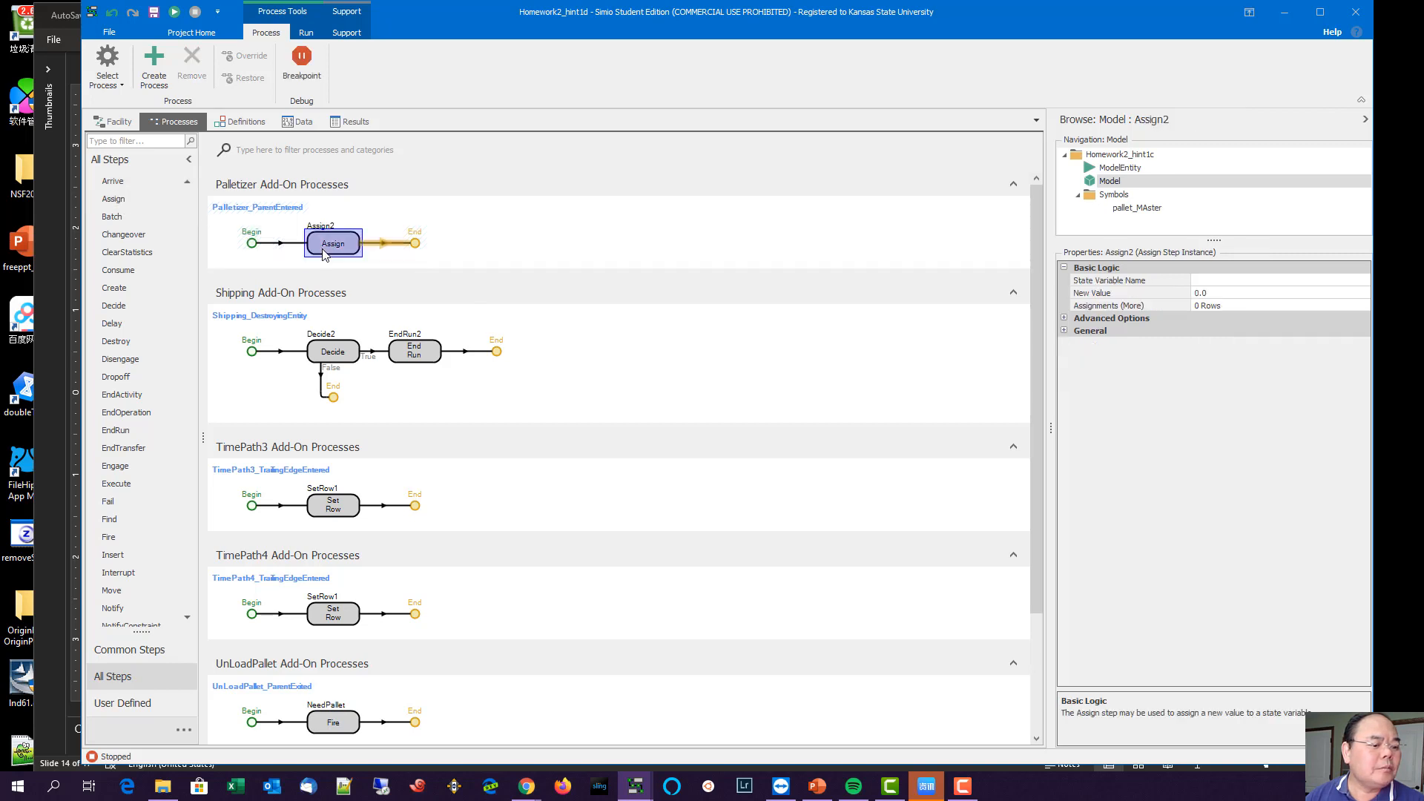
drag(130, 200, 404, 239)
Step: Rename the first Assign step in the Palletizer_ParentEntered process as UpdateCurrentPallet
click(336, 242)
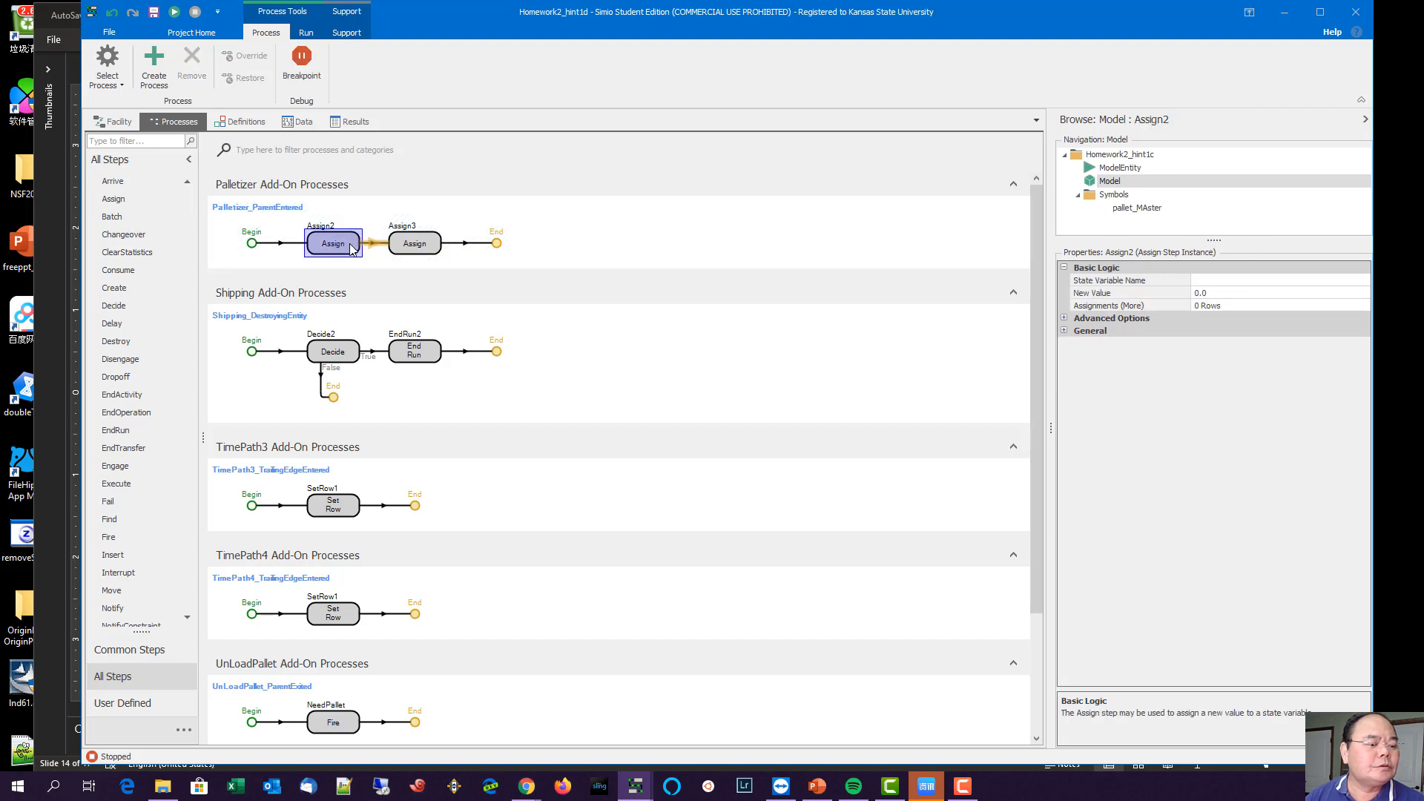
right_click(352, 248)
click(404, 309)
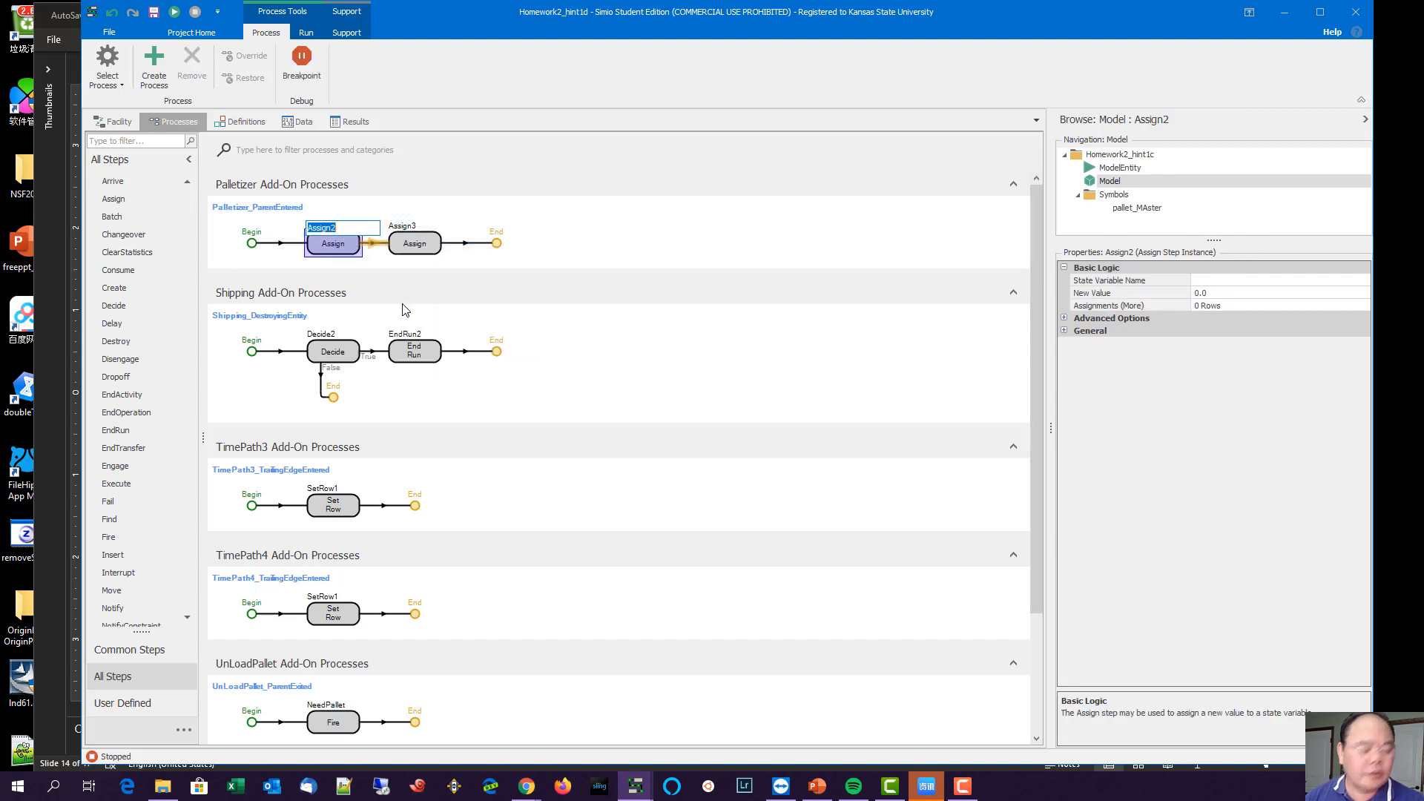
text(Up)
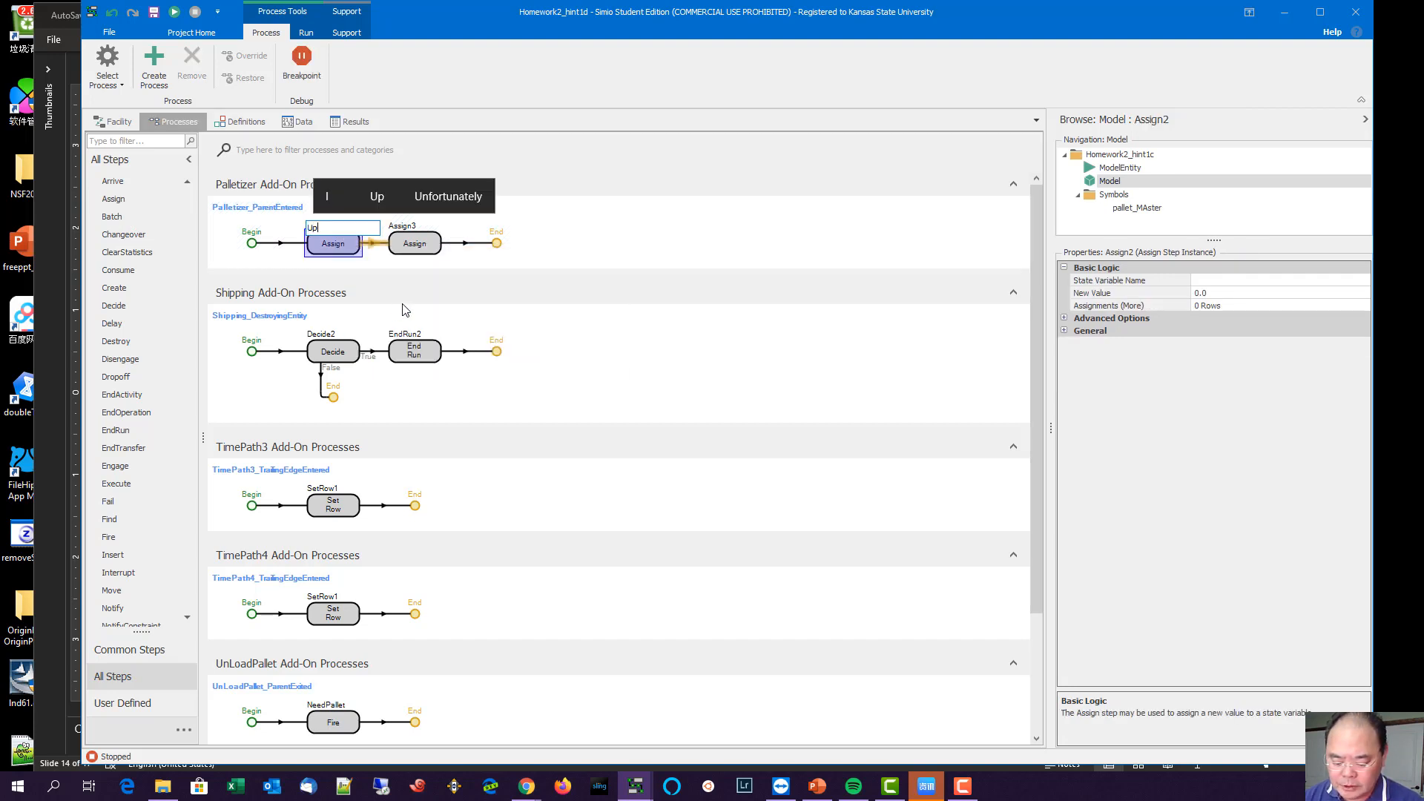
text(dateCurr)
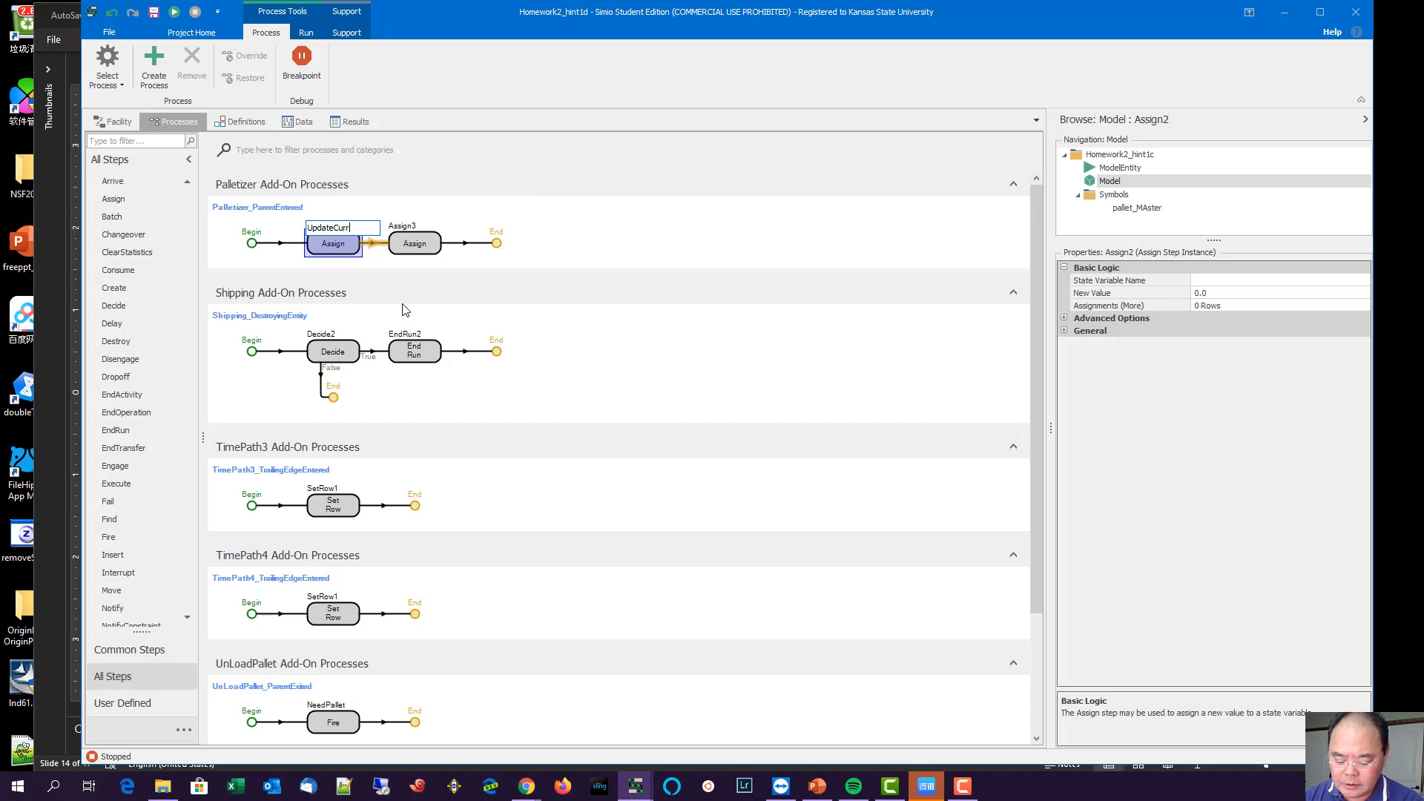
text(entPal)
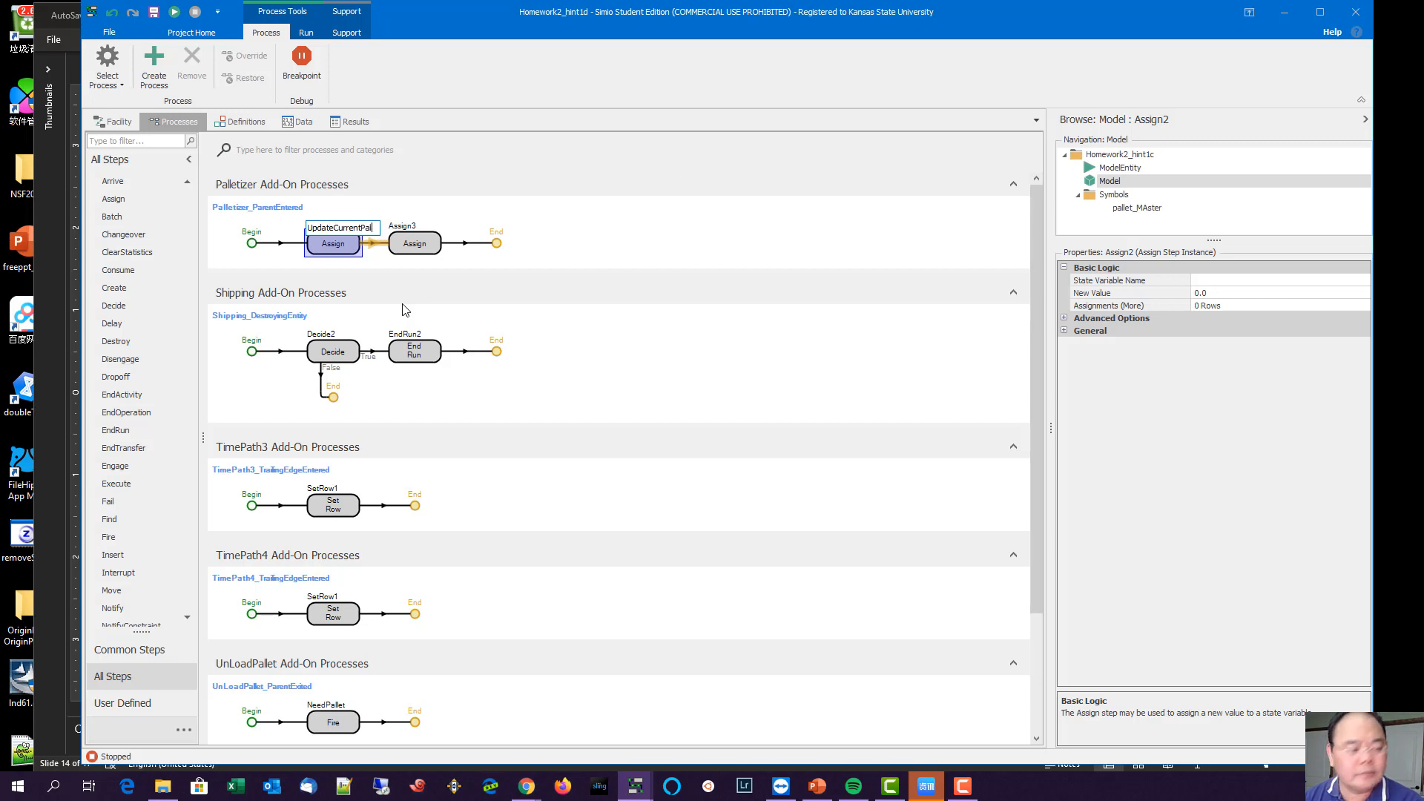
text(let)
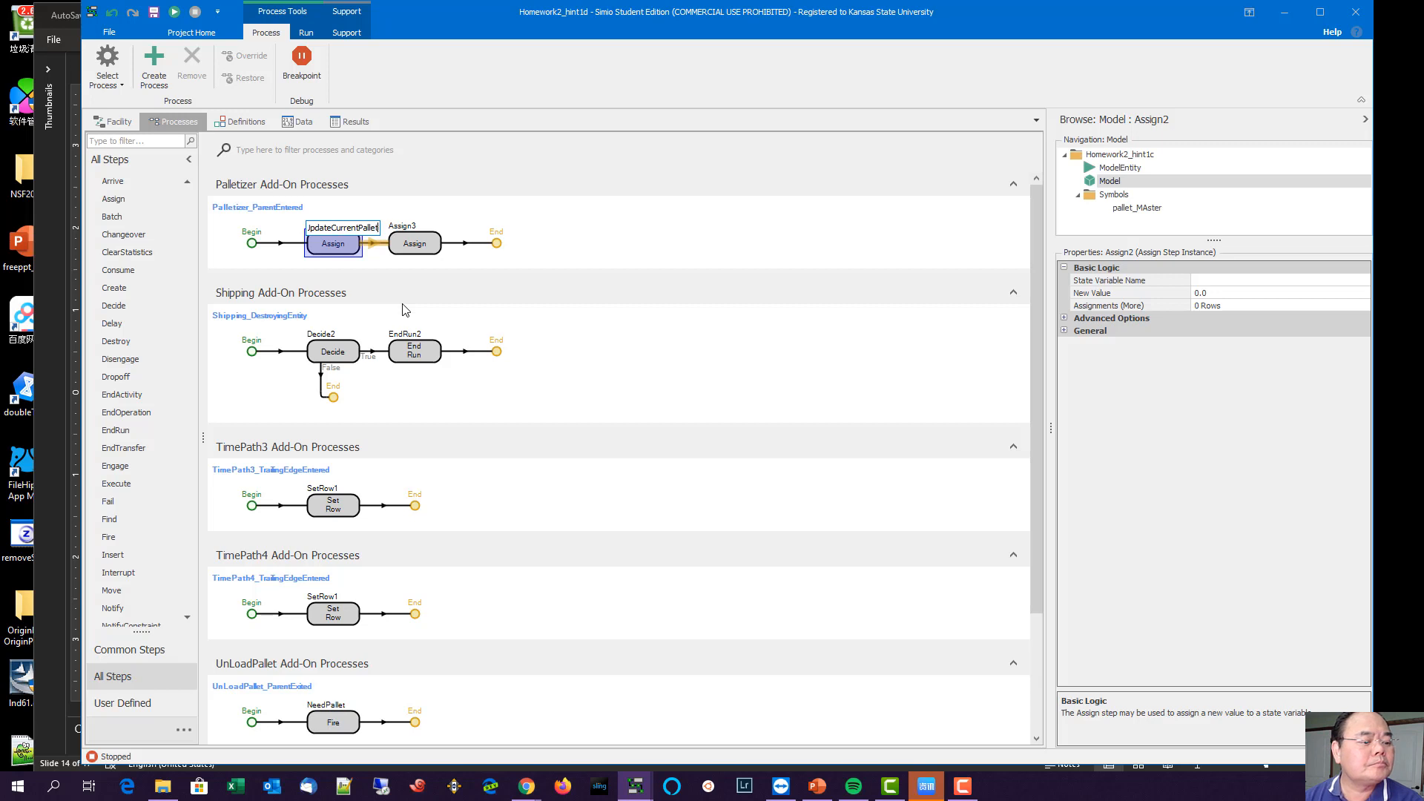
key(Return)
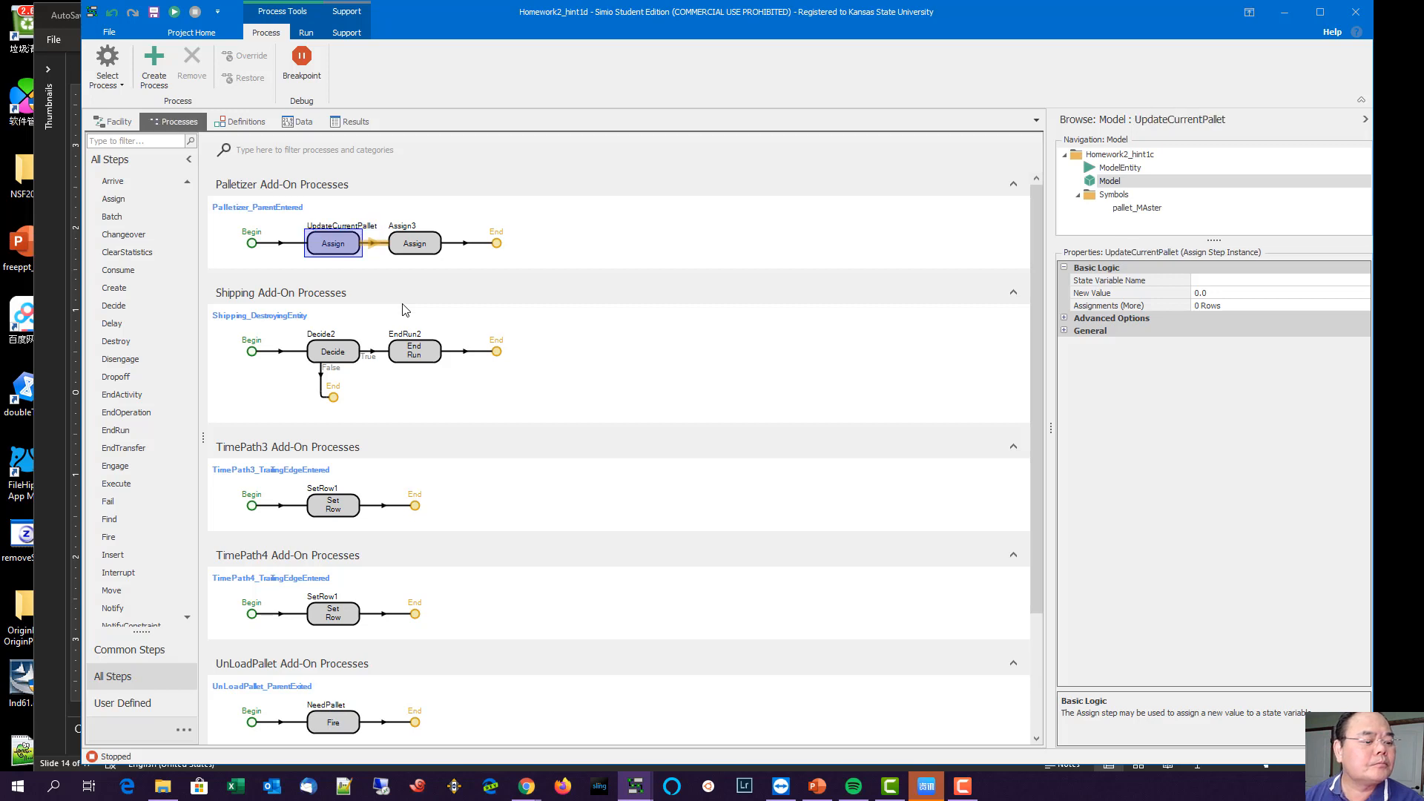
Step: Rename the second Assign step in the Palletizer_ParentEntered process as CopyOver2SerNo
click(436, 253)
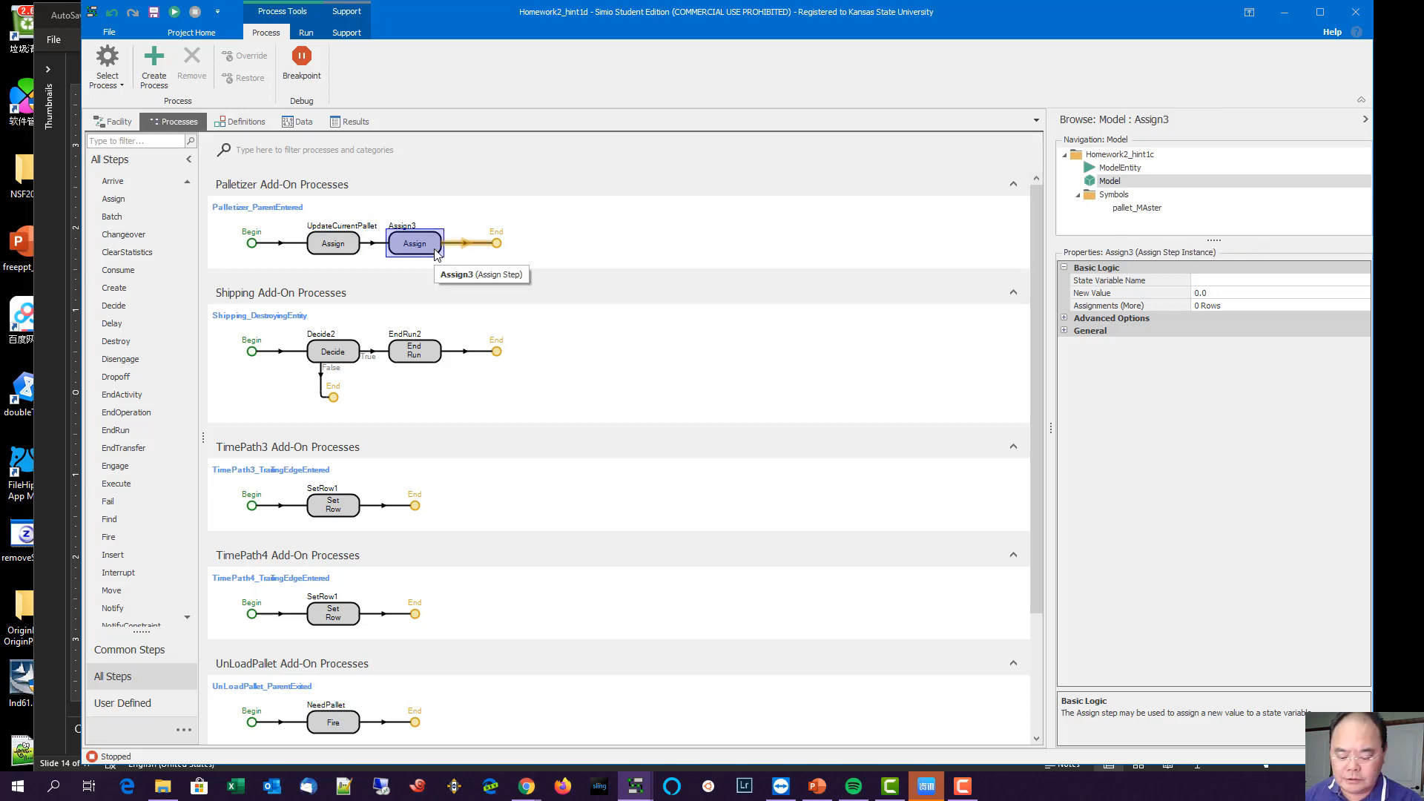
key(F2)
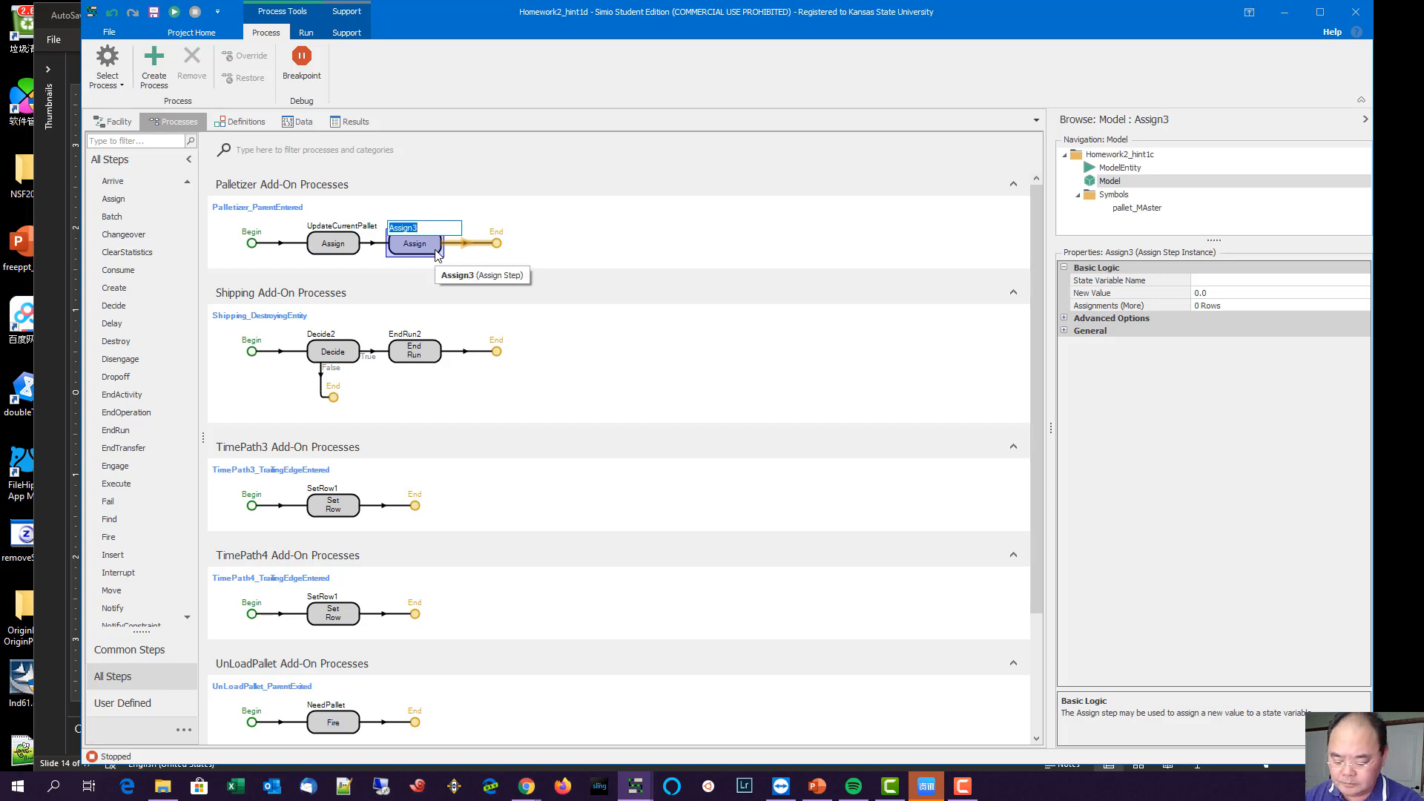
text(Copy)
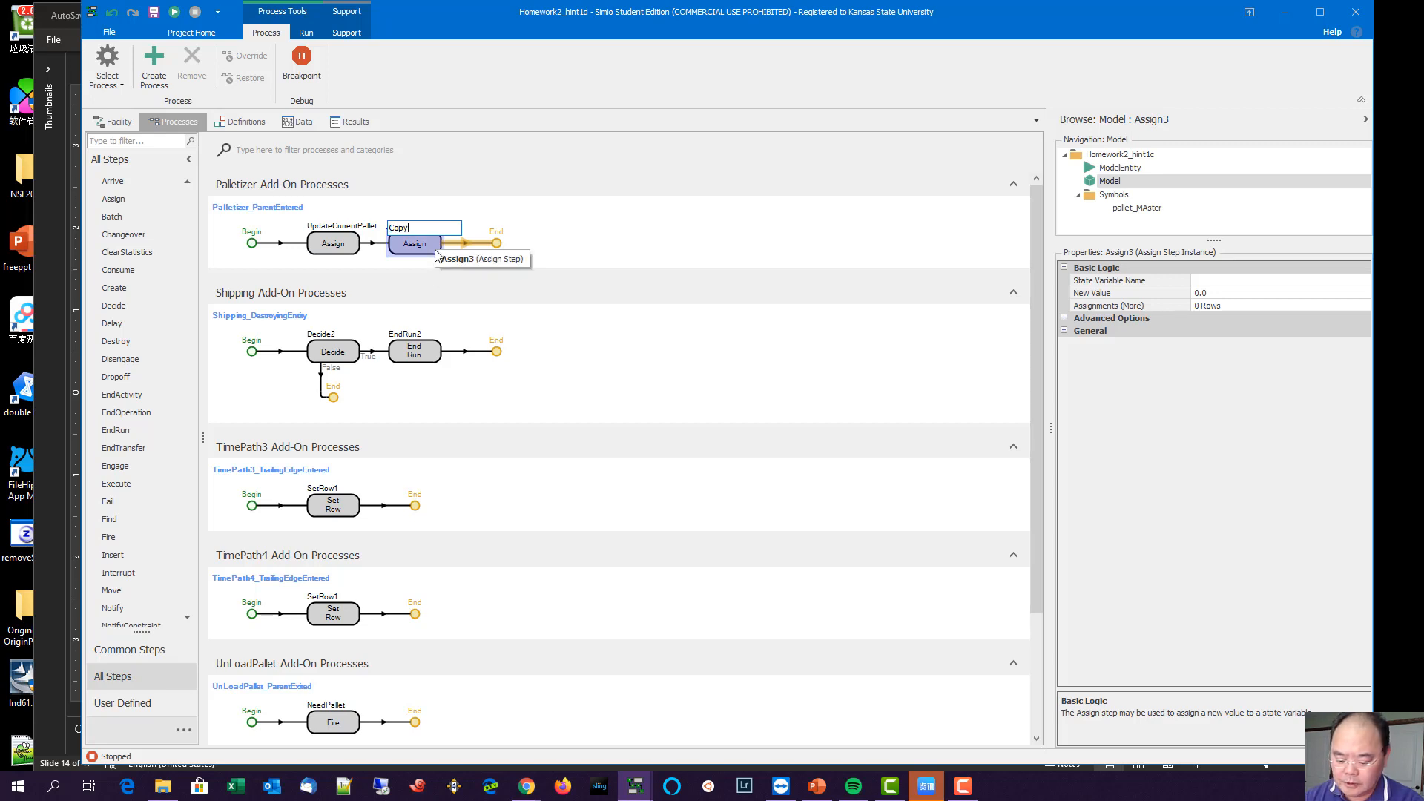
text(Over)
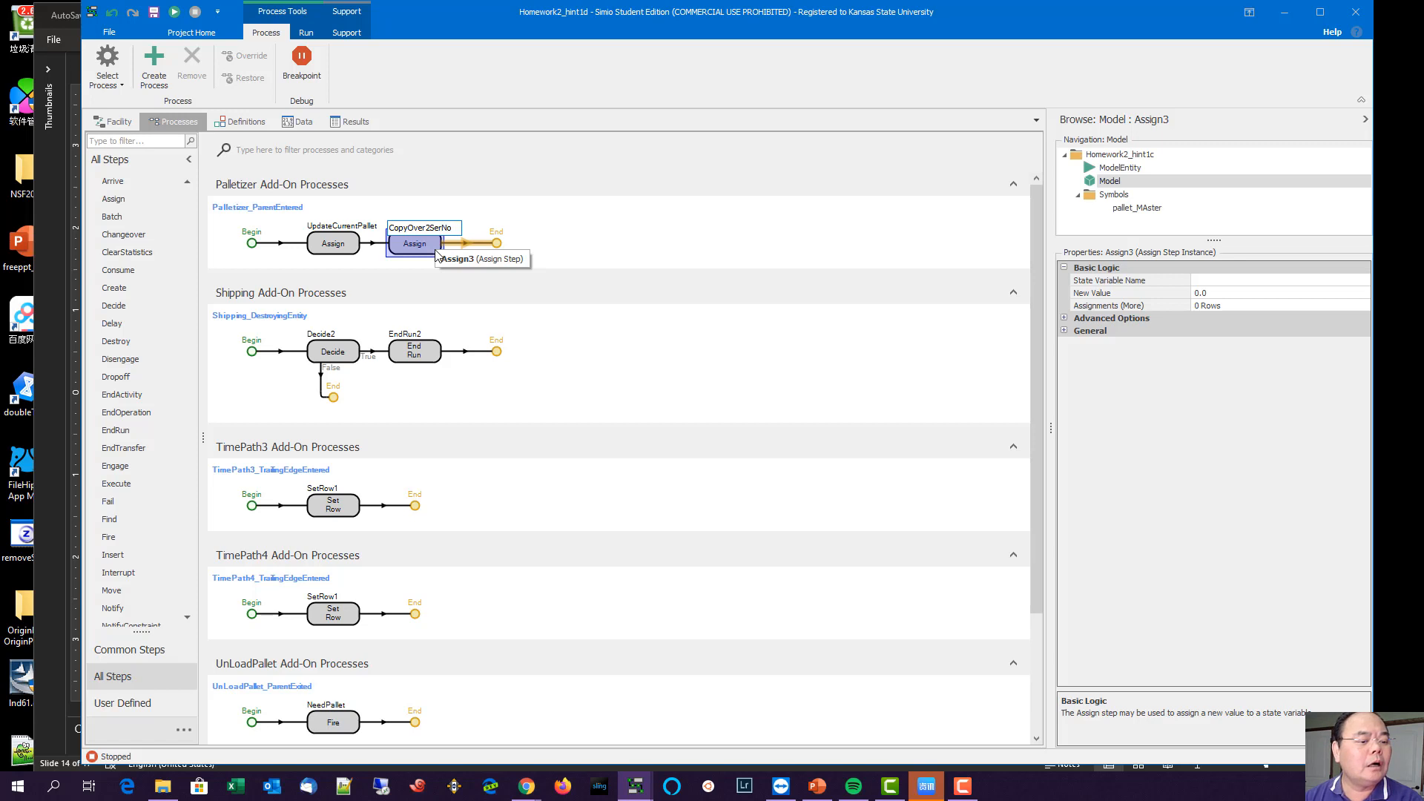
text(2SerNo)
key(Return)
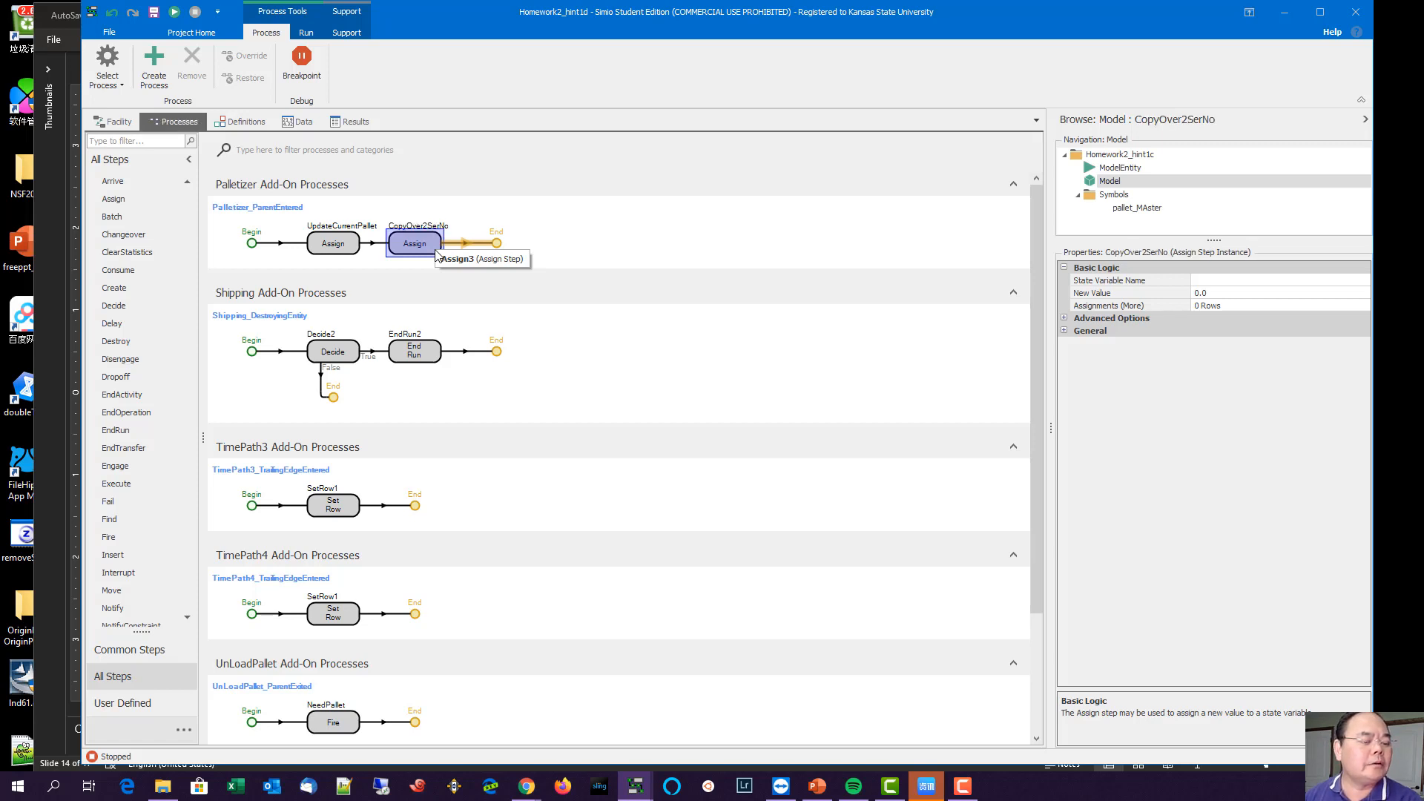
Step: Set the state variable name of the UpdateCurrentPallet Assign step to CurrentPallet
click(338, 248)
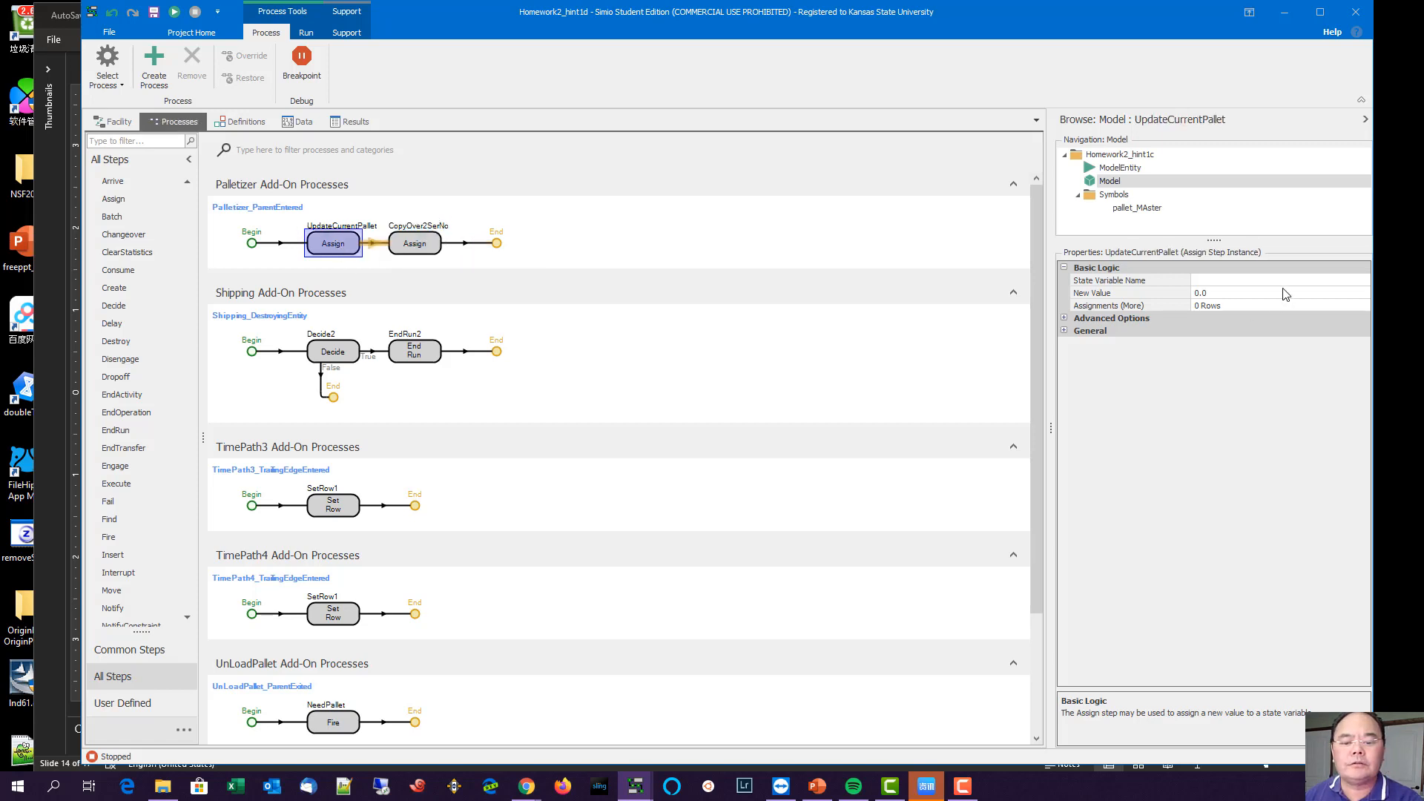
click(1286, 282)
click(1364, 281)
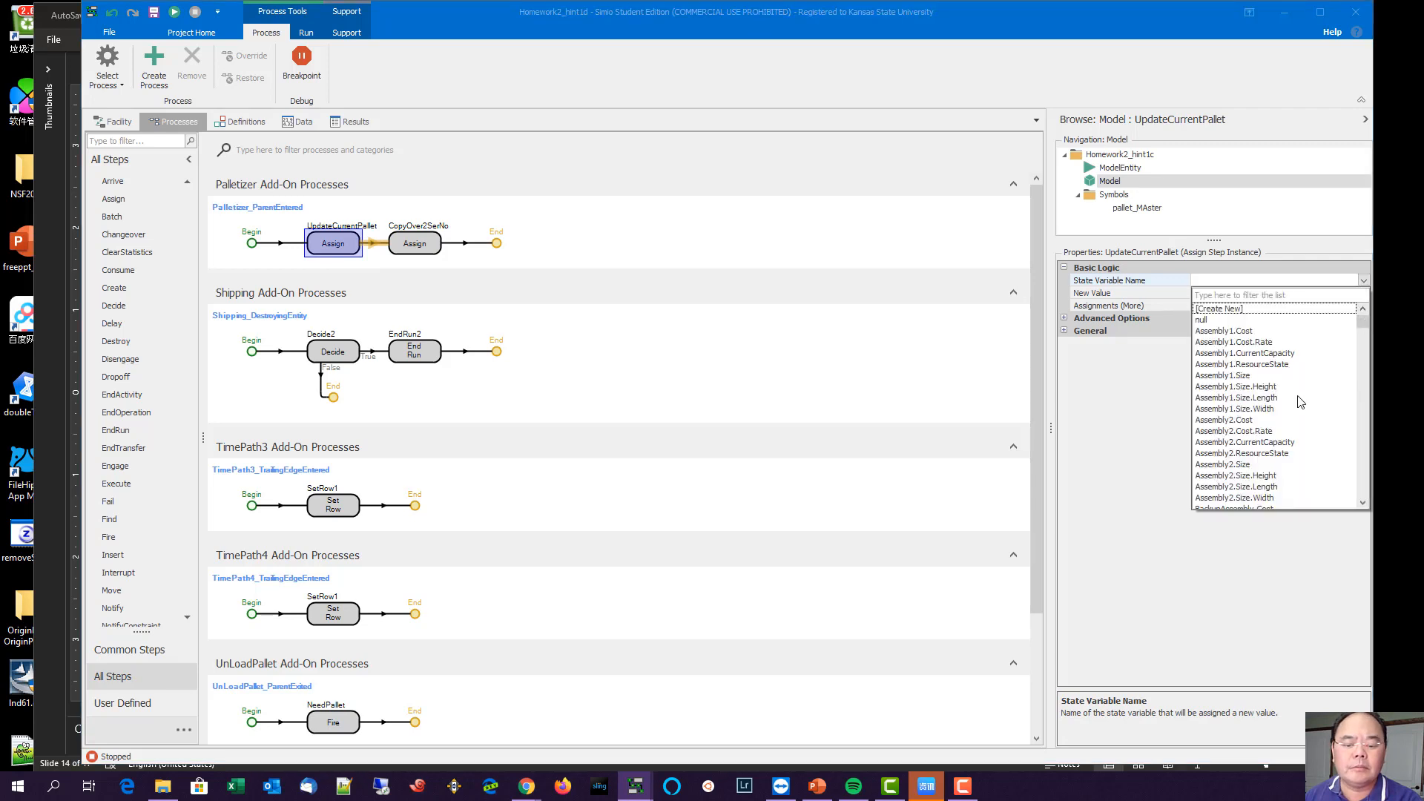
scroll(1300, 401, down, 10)
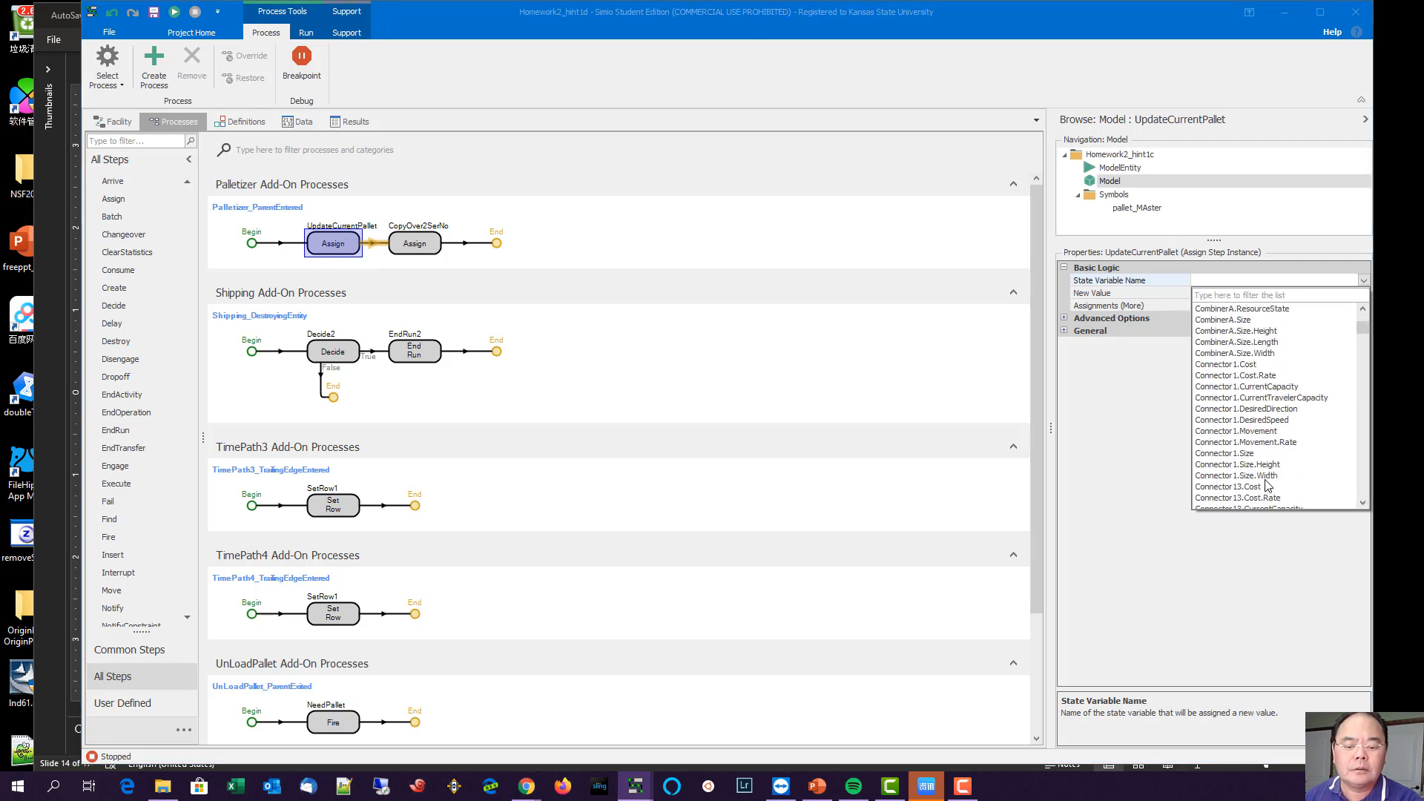
scroll(1266, 483, down, 15)
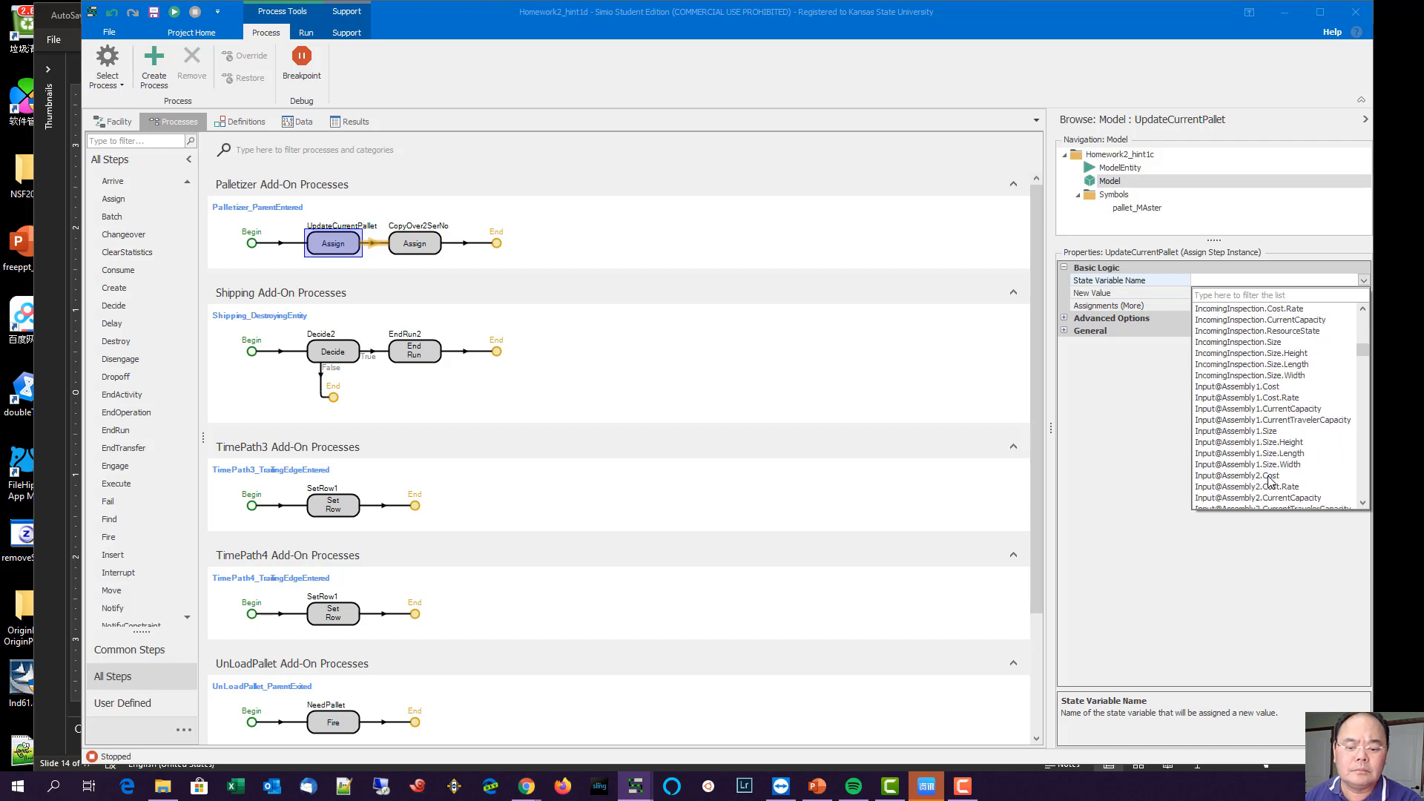
scroll(1280, 436, up, 5)
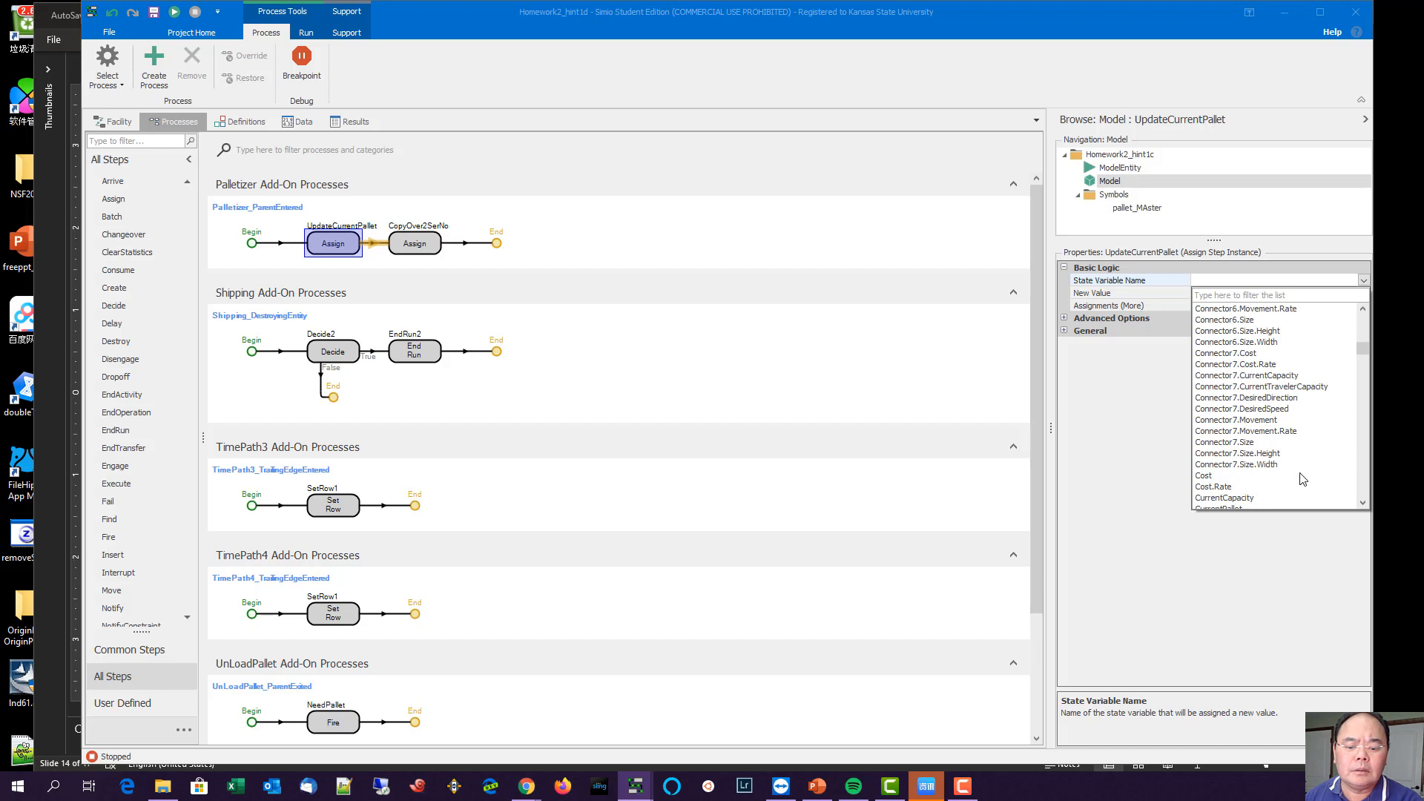
Step: Configure the UpdateCurrentPallet assign step to set state variable CurrentPallet to CurrentPallet + 1
click(1360, 503)
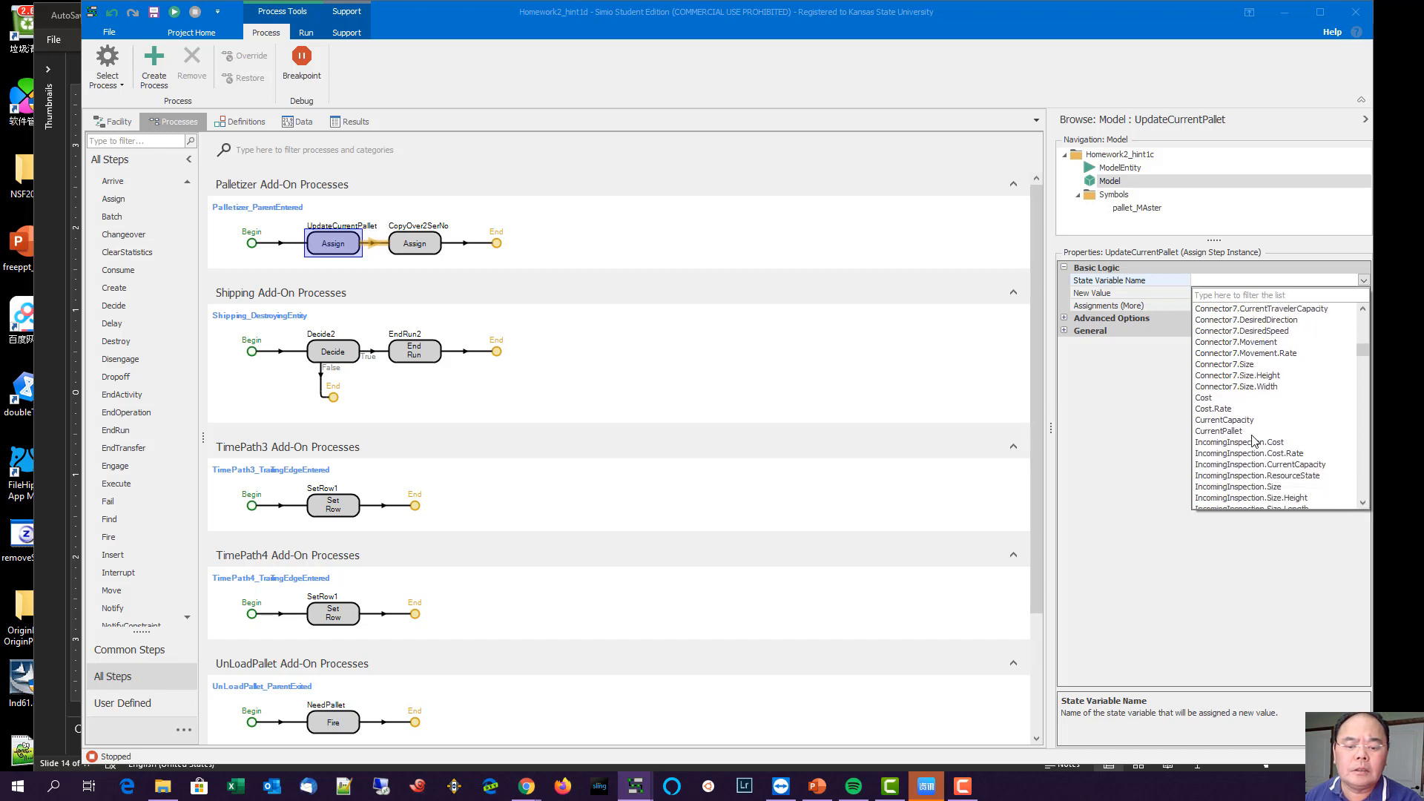
click(1239, 434)
click(1248, 294)
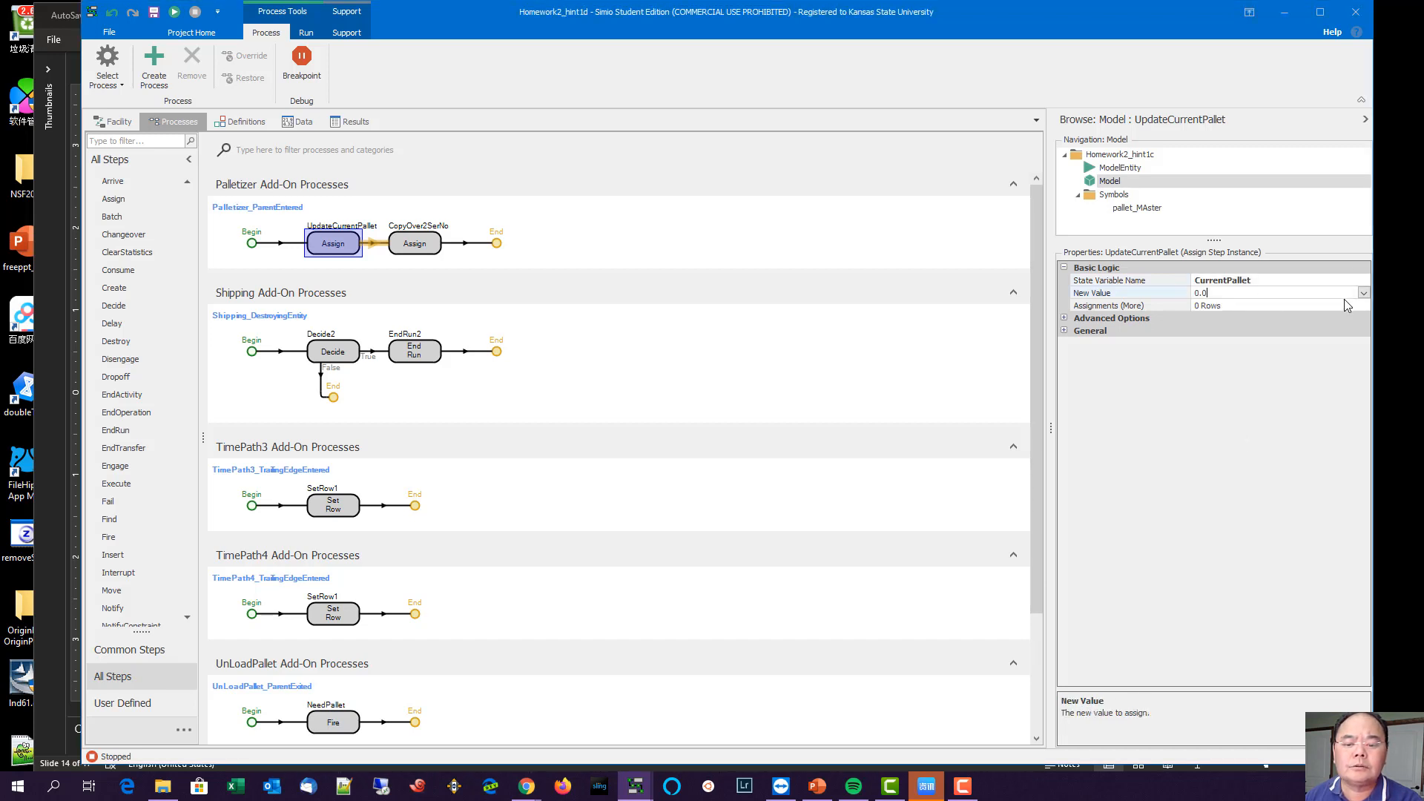
click(1363, 294)
text(C)
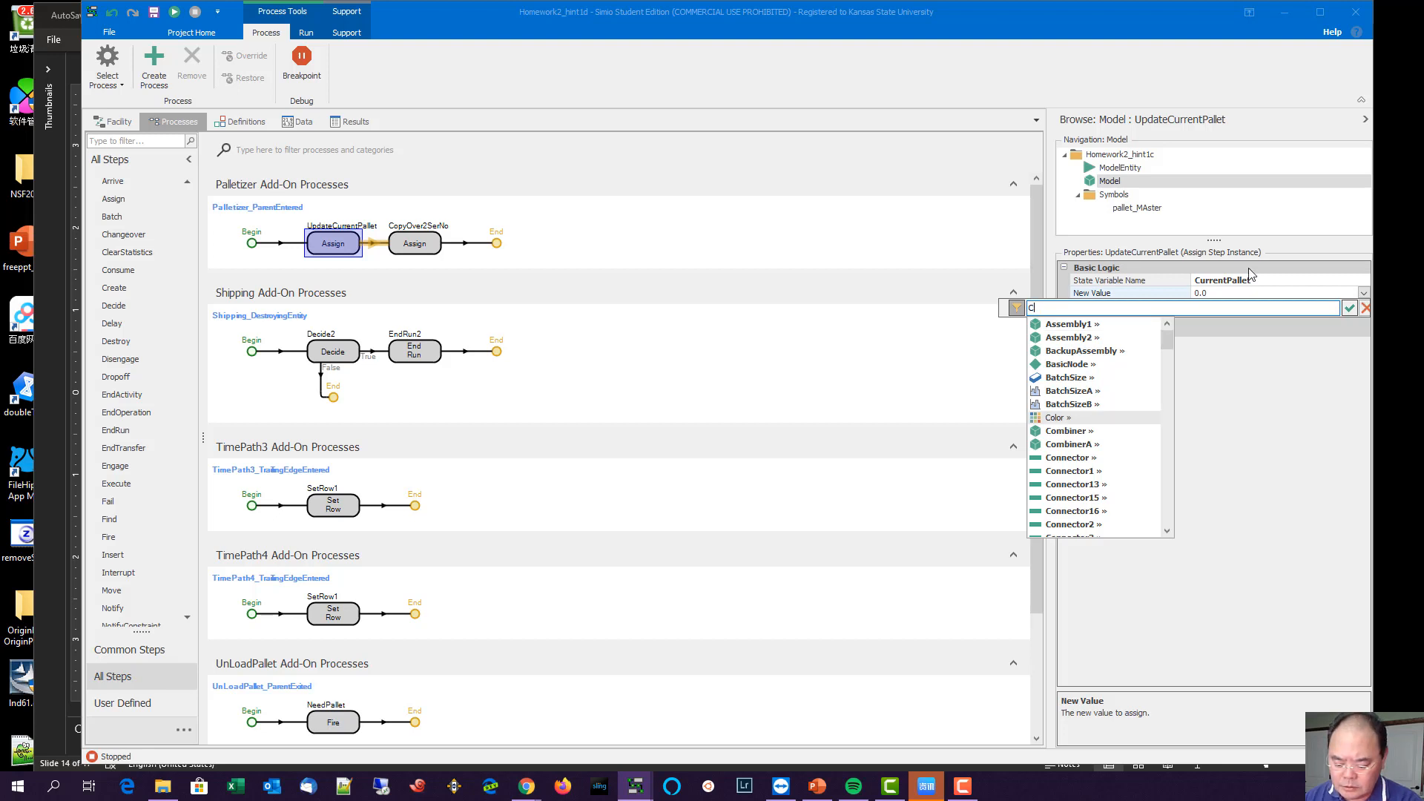
text(urrentPallet + 1)
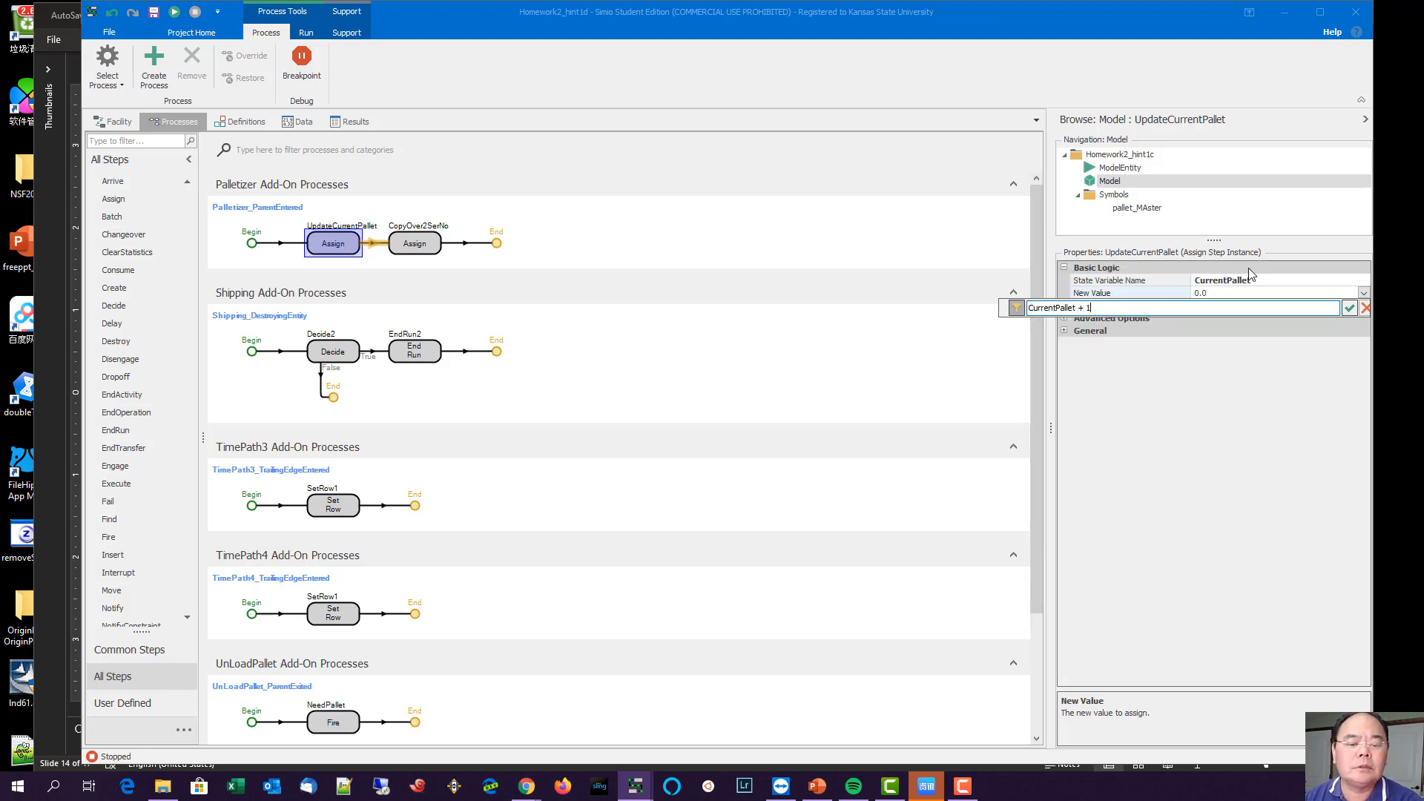
key(Return)
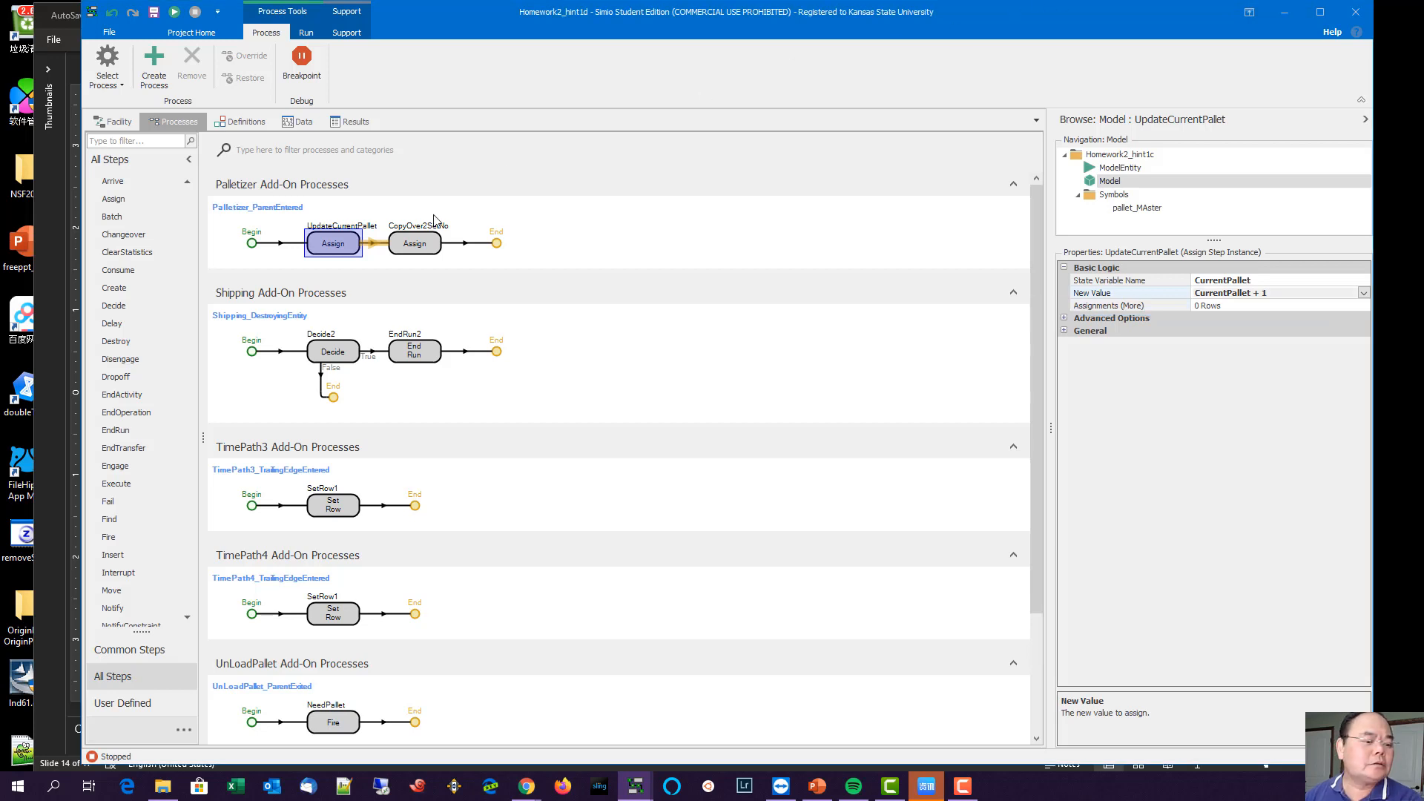
Step: Configure the CopyOver2SerNo assign step to set state variable ModelEntity.SerNo to CurrentPallet
click(420, 238)
click(1264, 280)
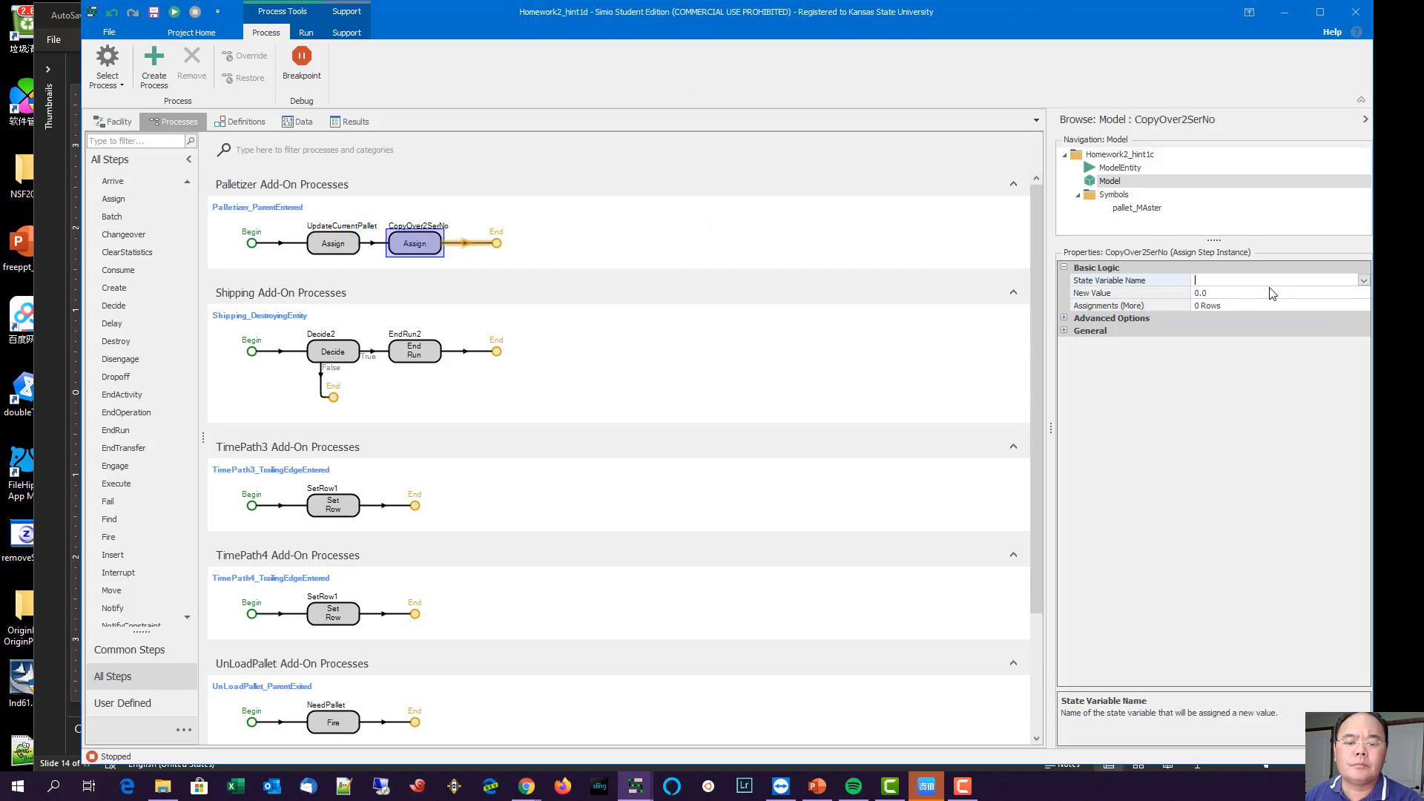
click(1364, 282)
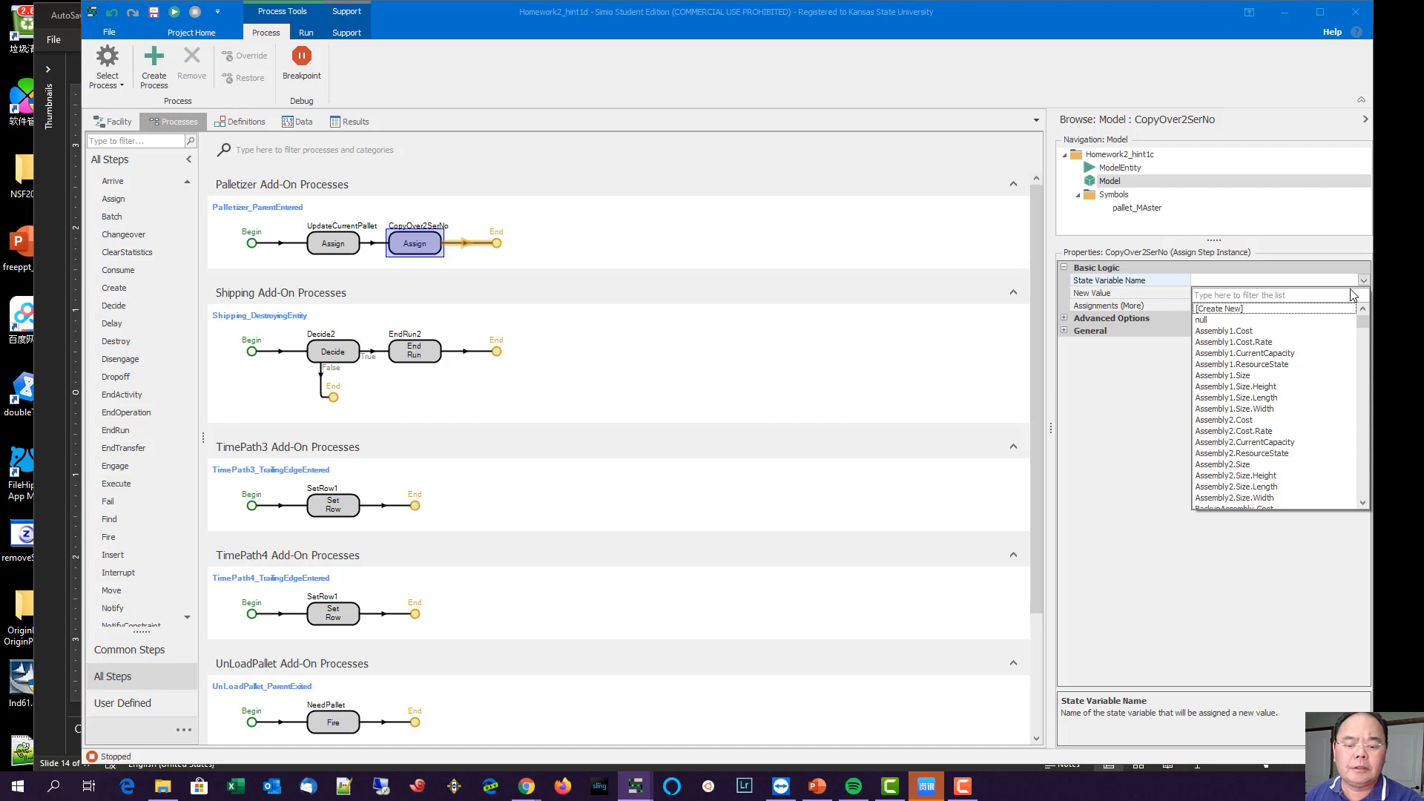
scroll(1311, 337, down, 15)
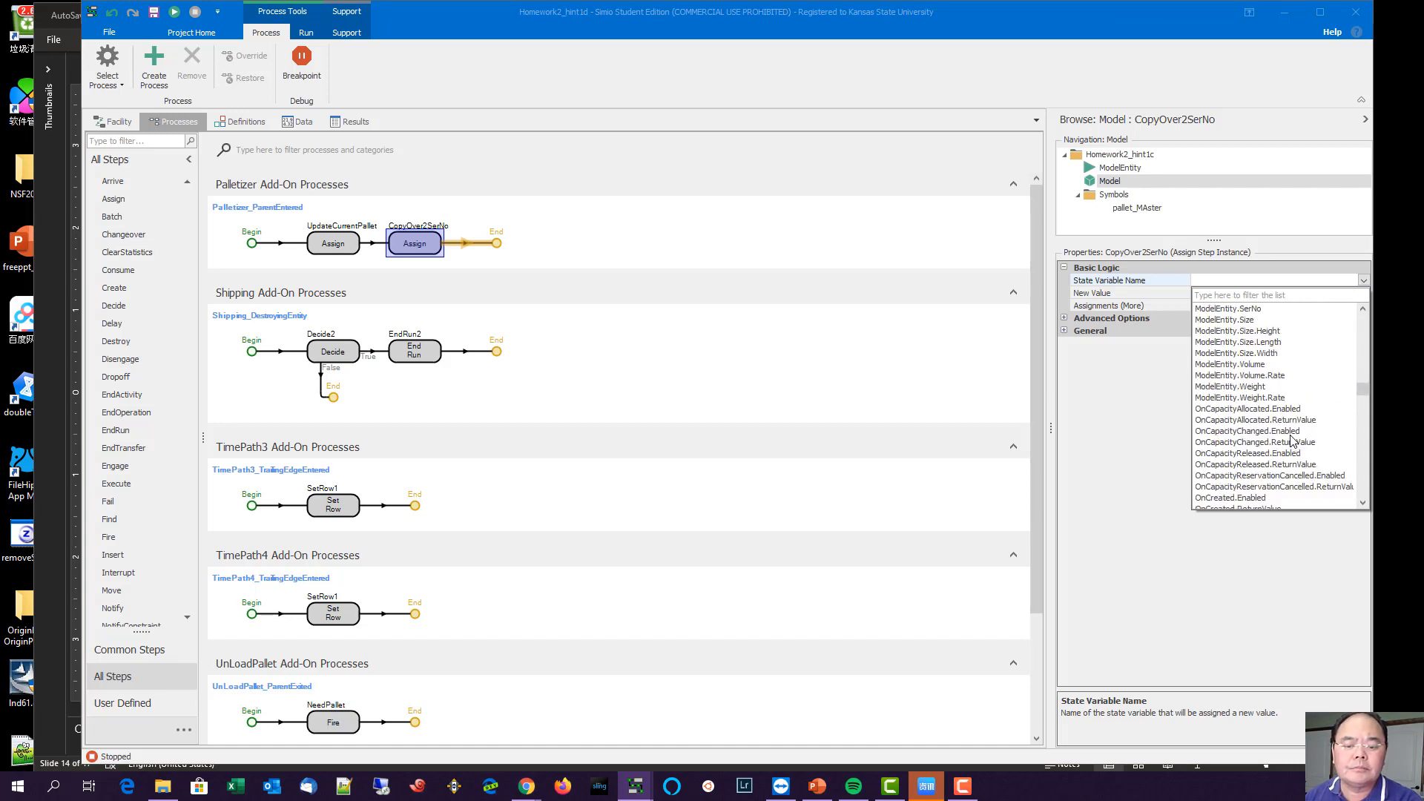
click(1260, 310)
click(1343, 293)
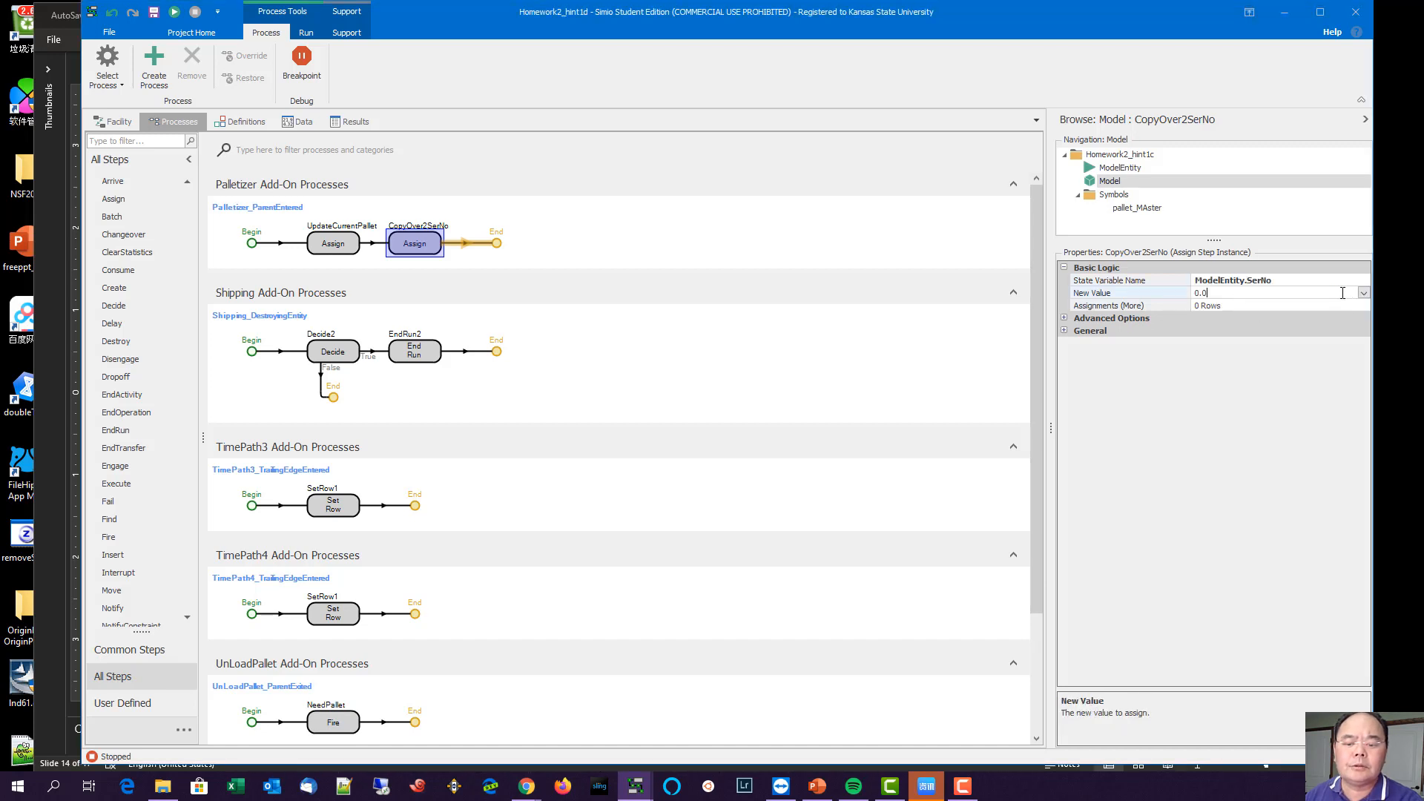
click(1363, 293)
text(CurrentPallet)
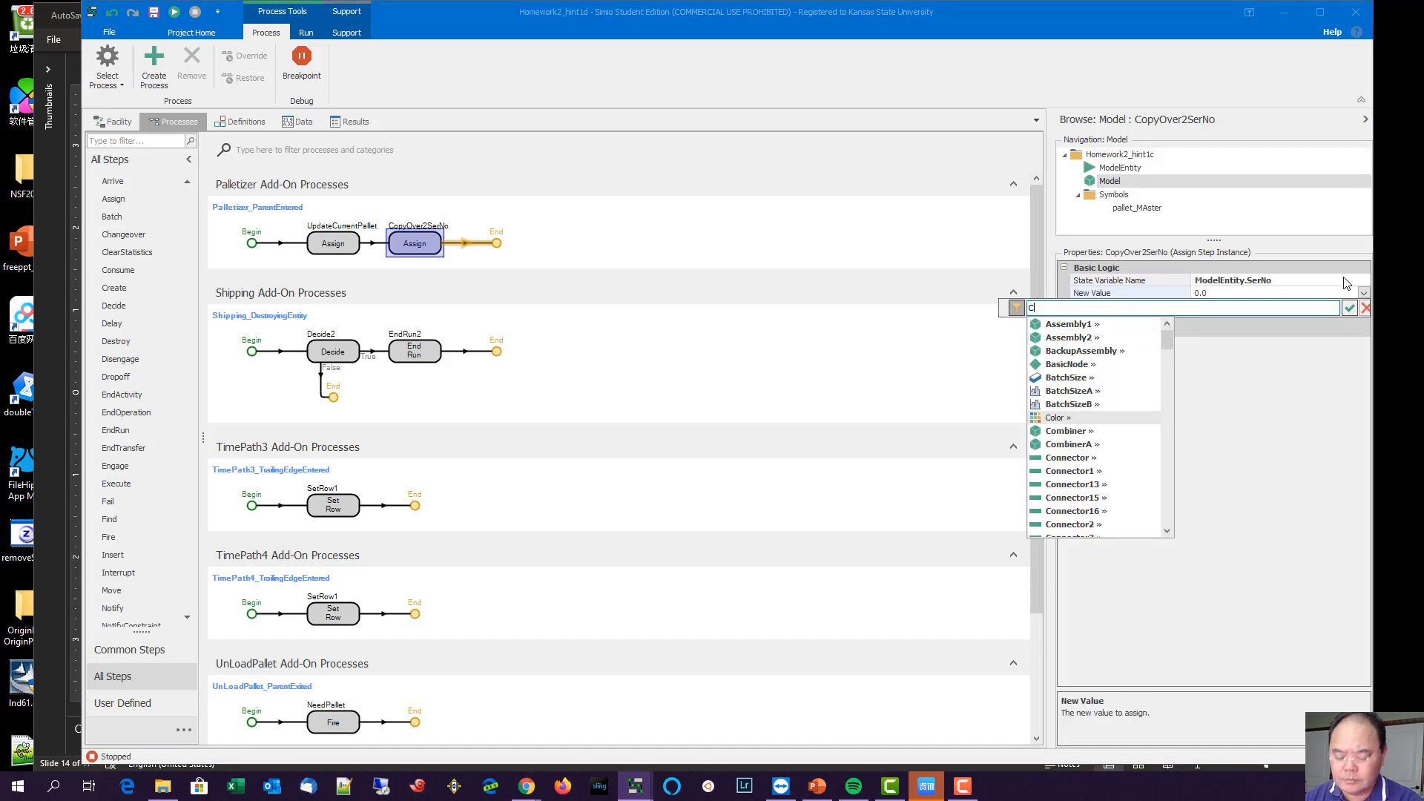
key(Return)
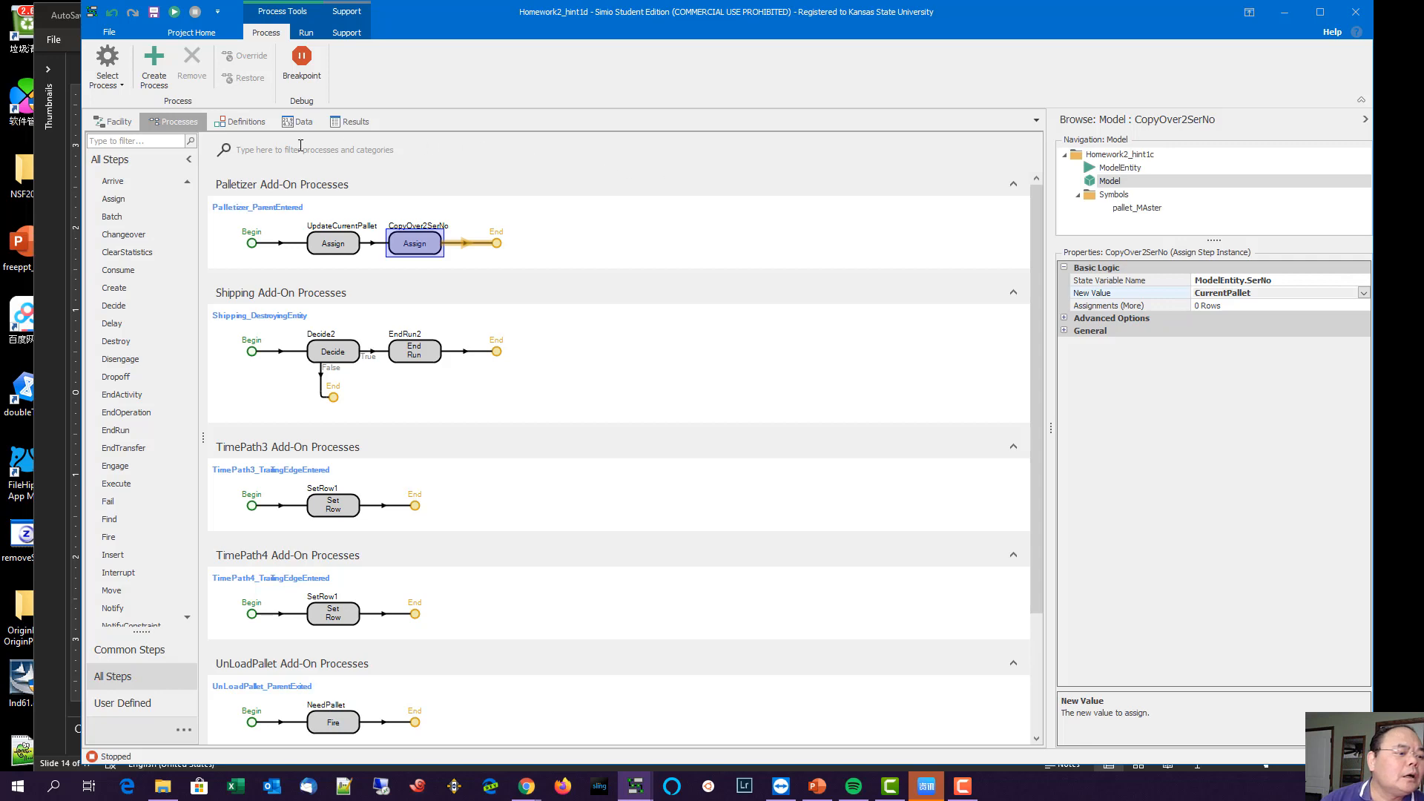
Step: Run and stop the simulation twice in the facility view to check the CurrentPallet counter above the Palletizer
click(117, 122)
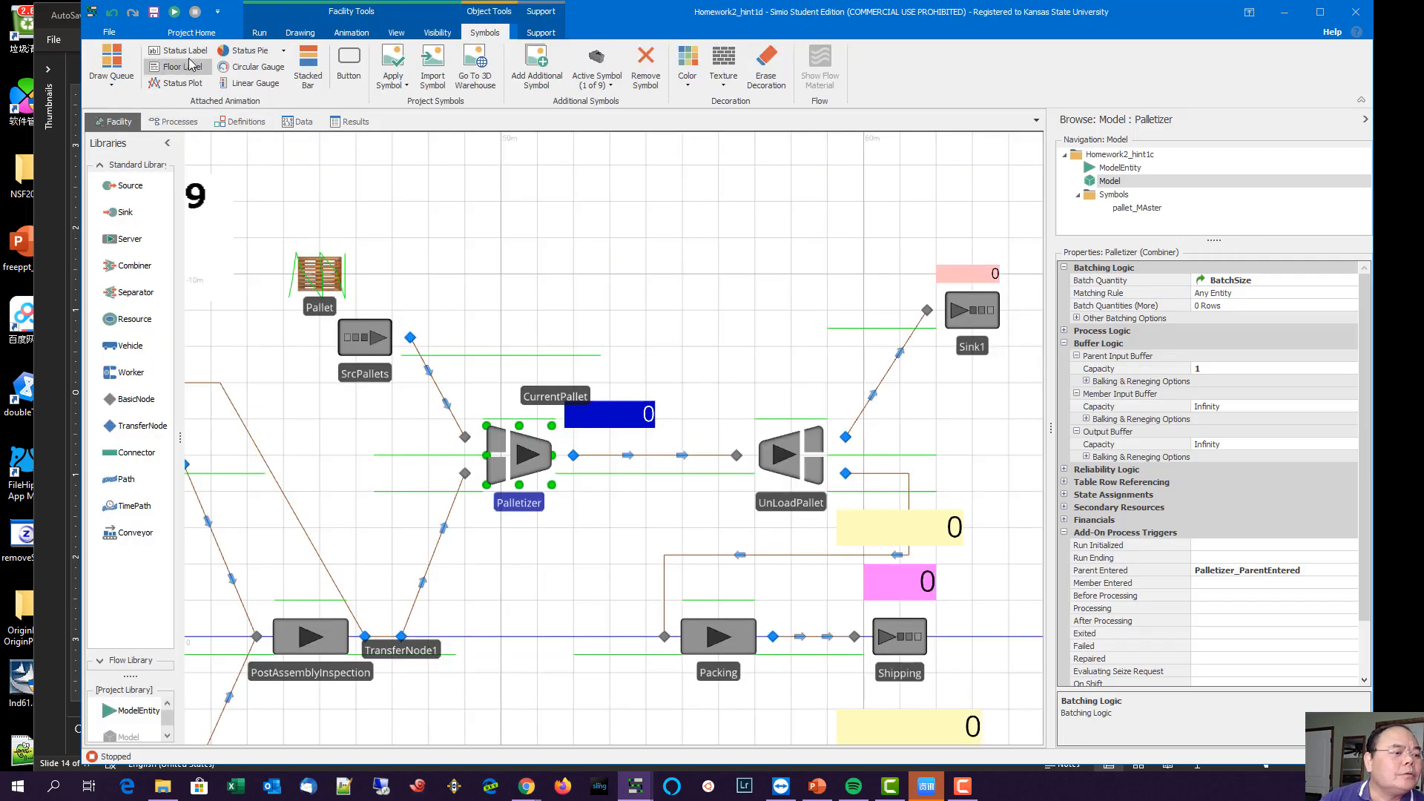
click(259, 33)
click(103, 61)
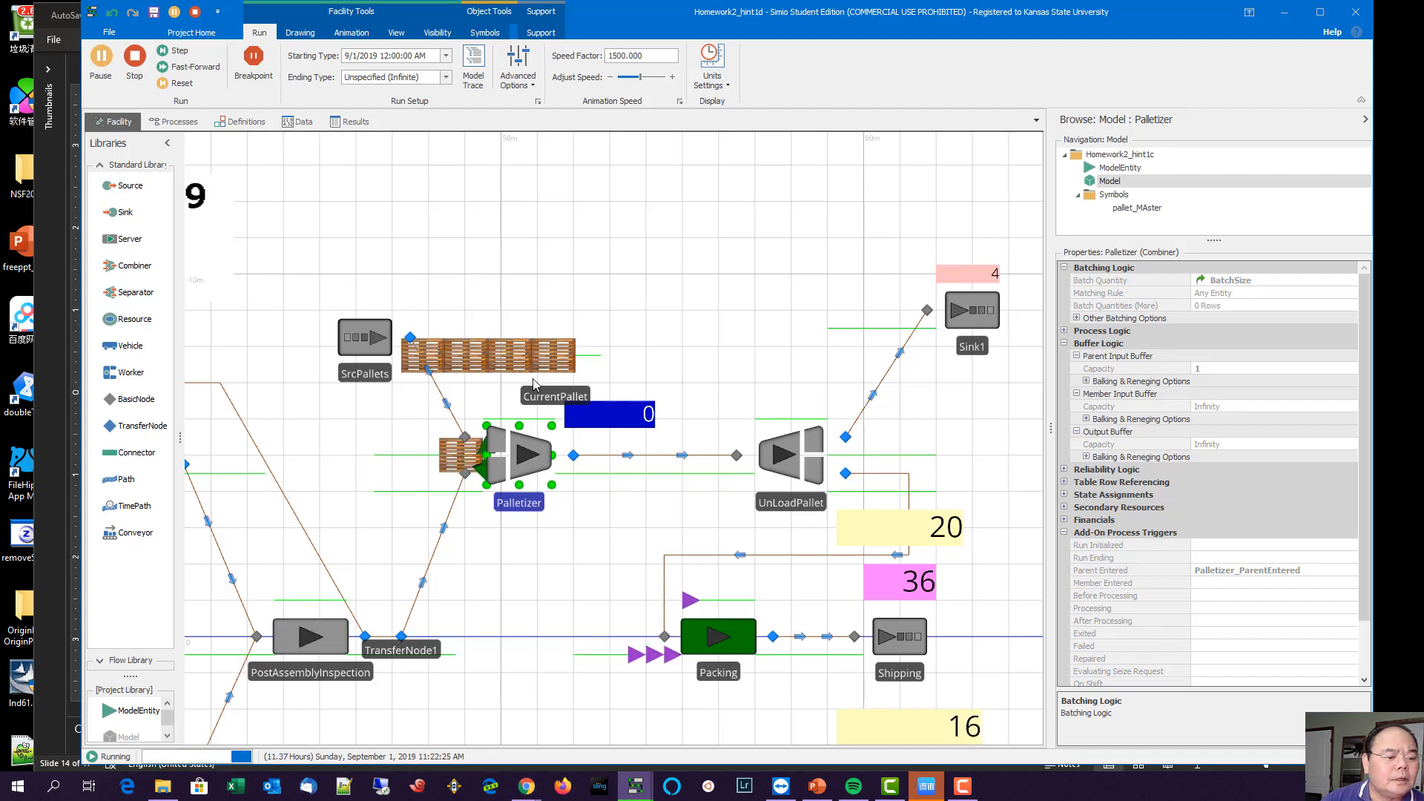
click(129, 65)
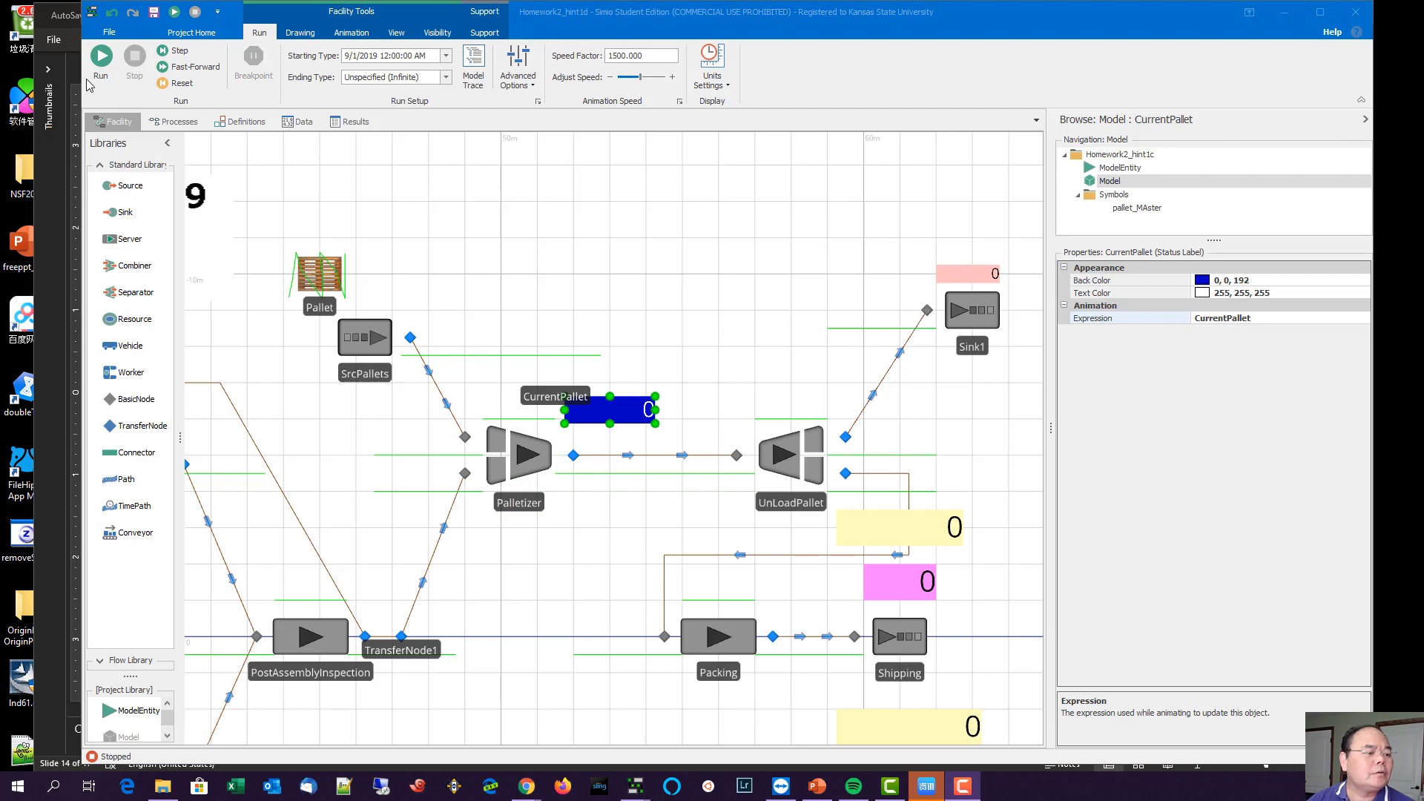
click(101, 56)
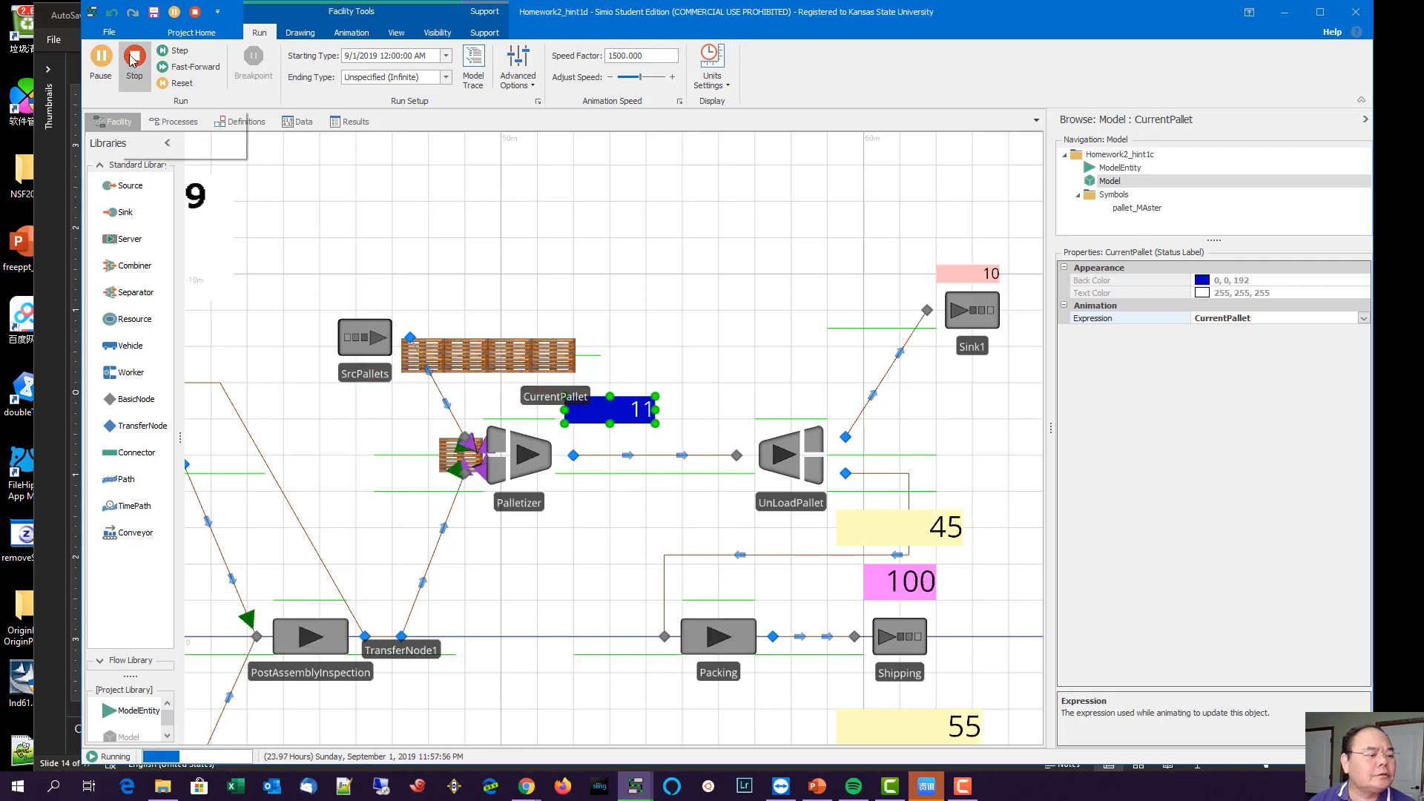
click(143, 87)
Step: Attach a status label above the Pallet entity and set its back color to light green (192, 255, 192)
click(331, 278)
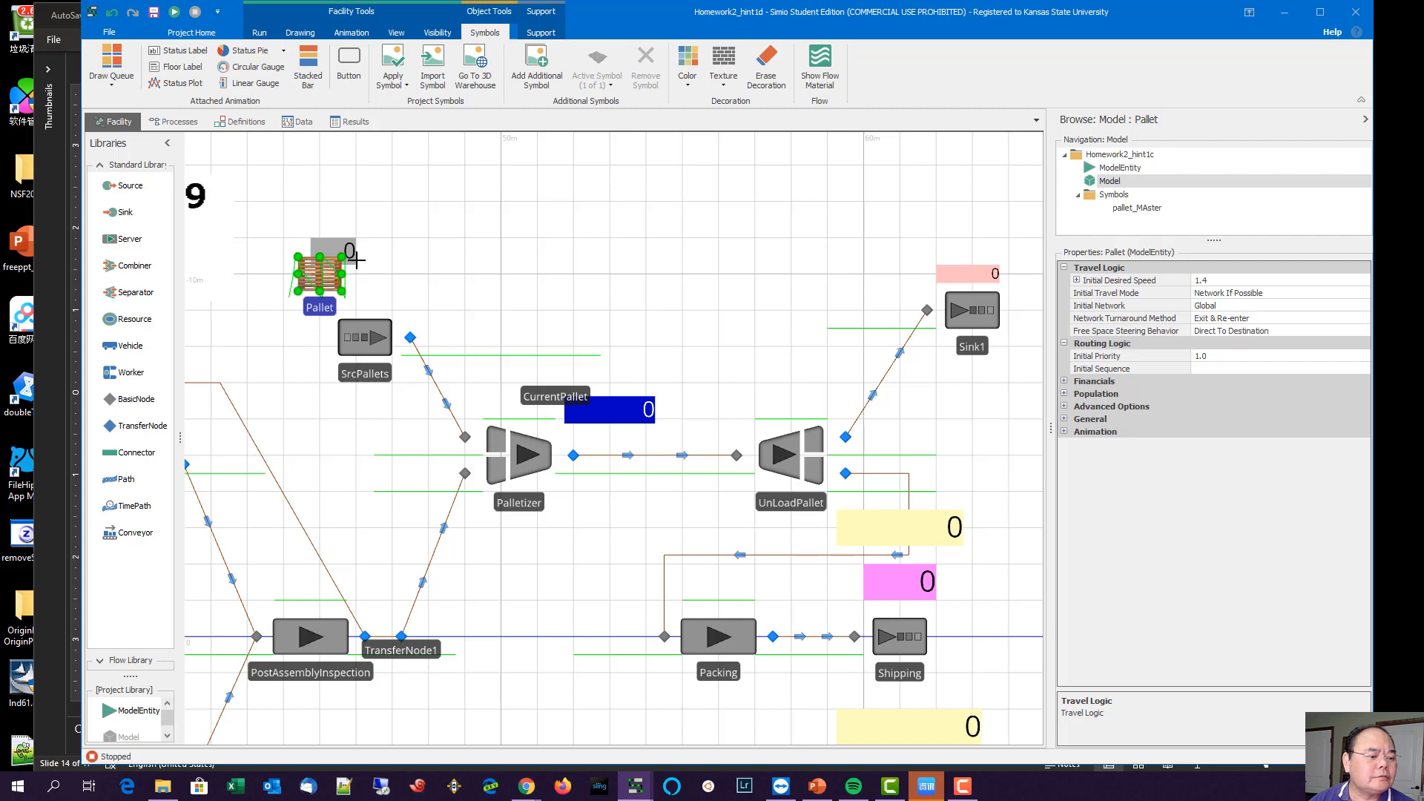
drag(357, 260, 357, 265)
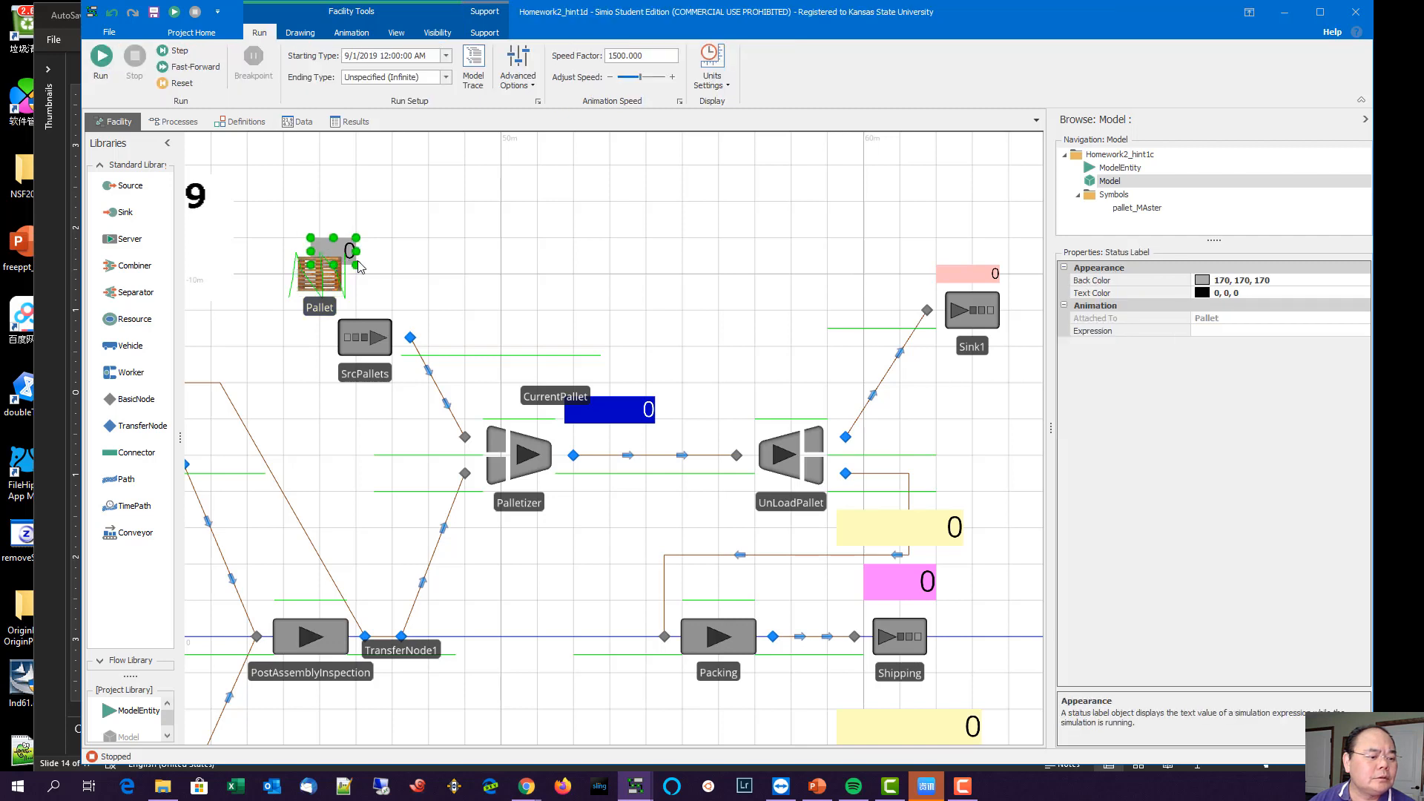
click(1265, 282)
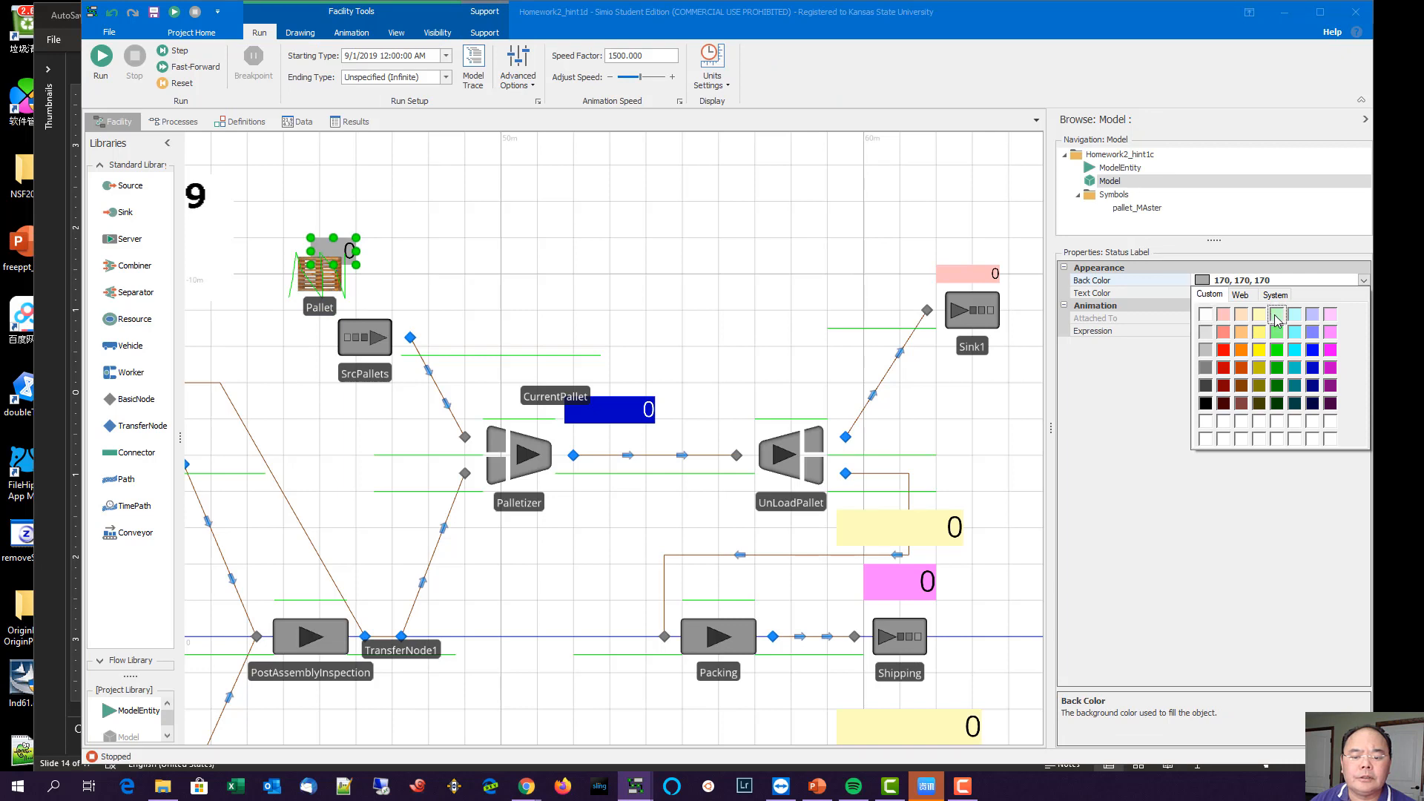
click(1276, 317)
Step: Set the pallet status label's expression to SerNo and rotate the label so it stands slanted above the pallet
click(1236, 331)
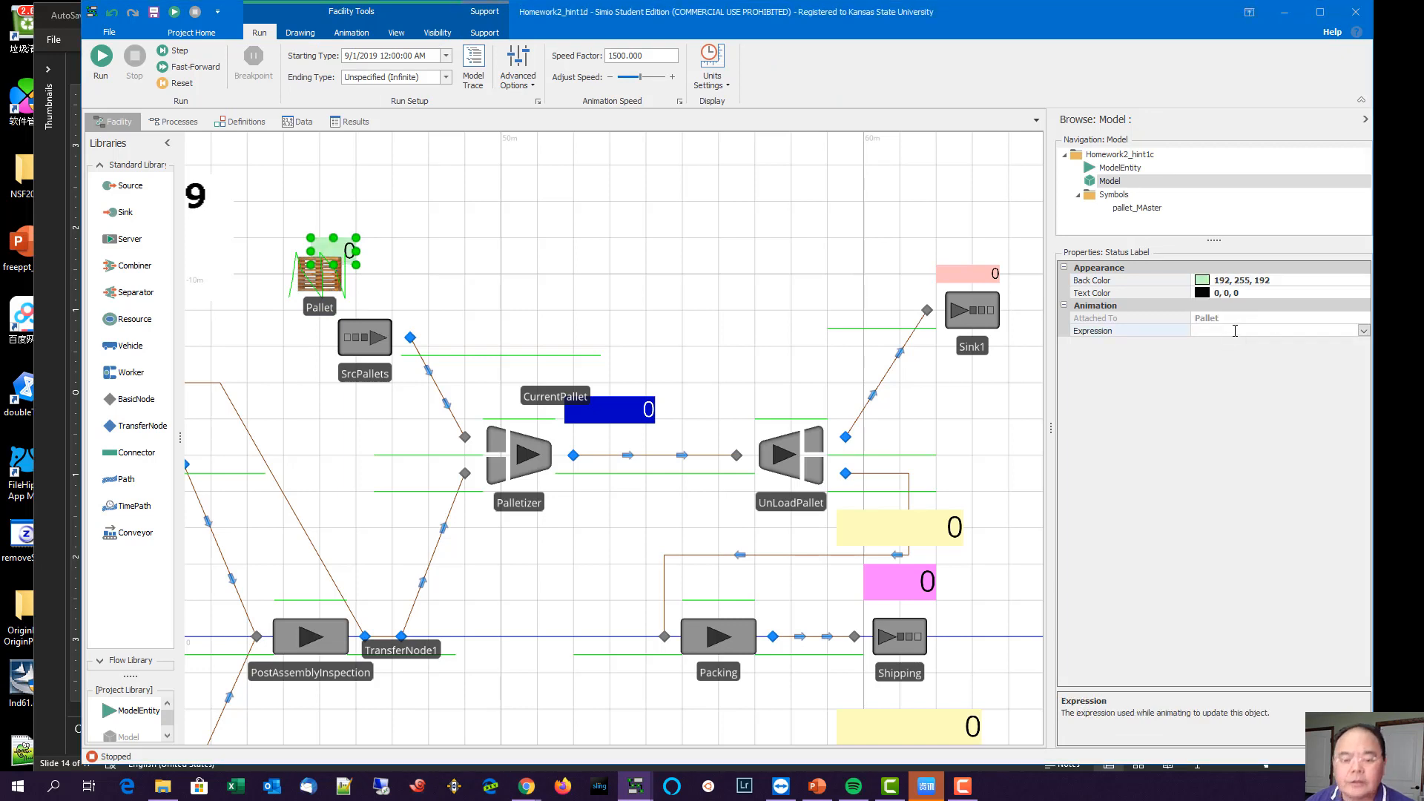
key(Up)
click(1366, 333)
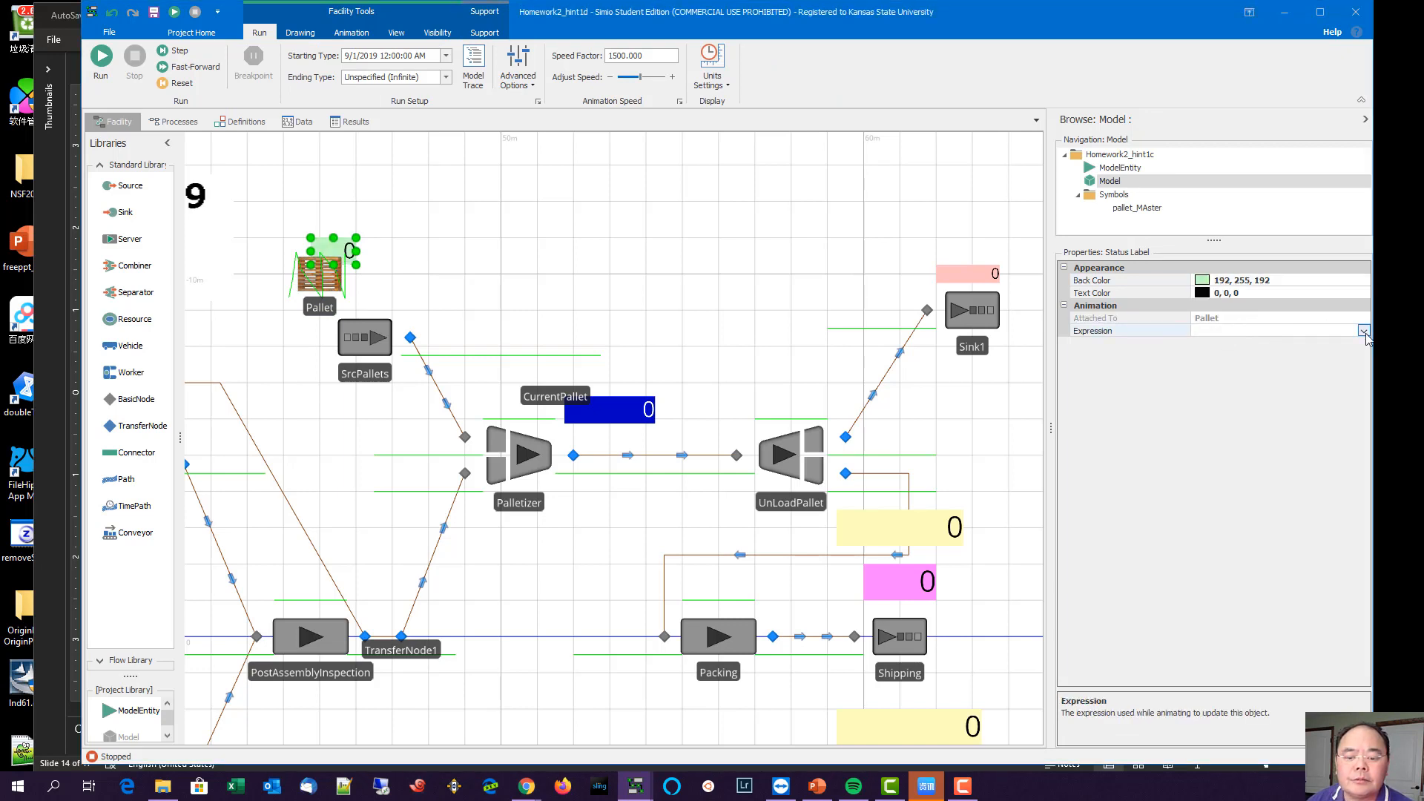
click(1365, 332)
text(serNo)
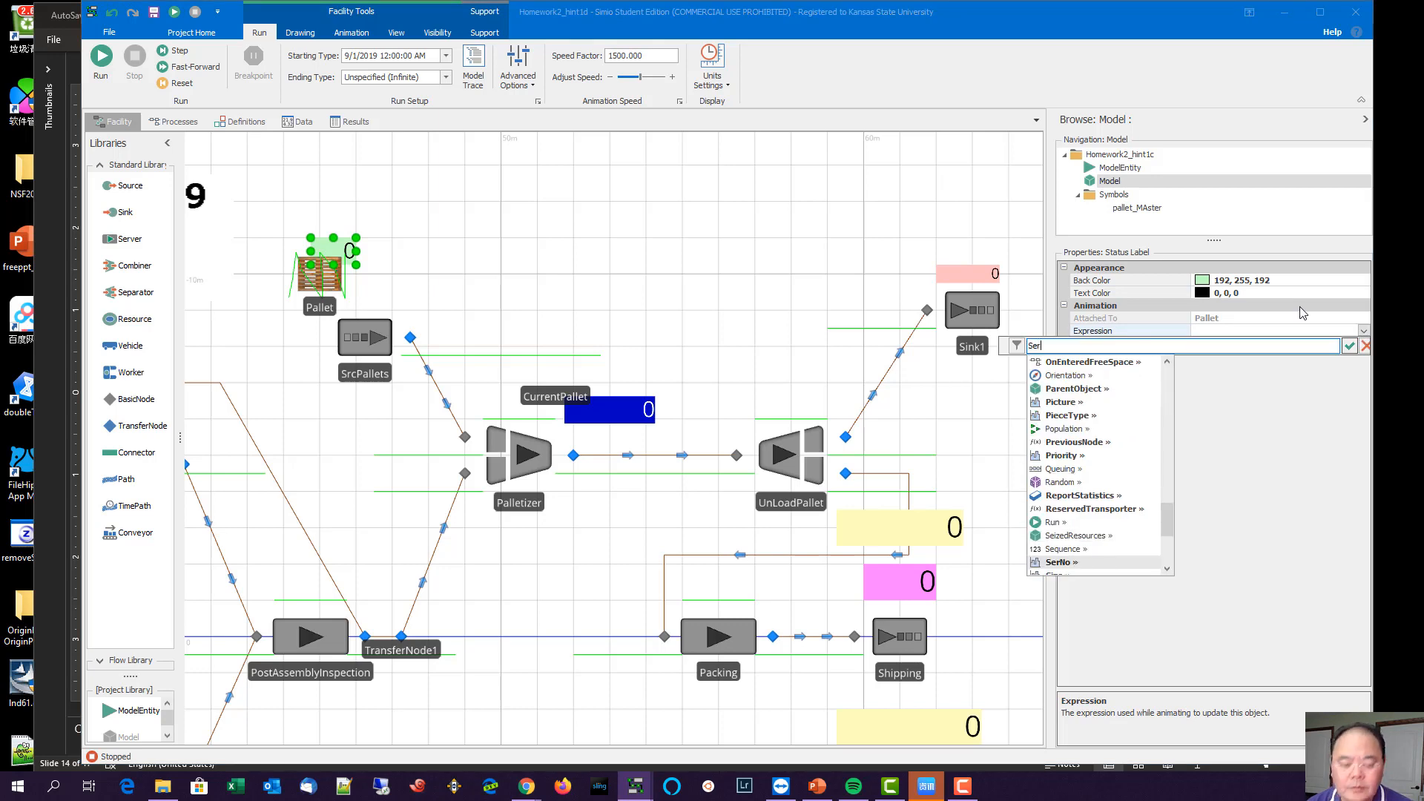
key(Return)
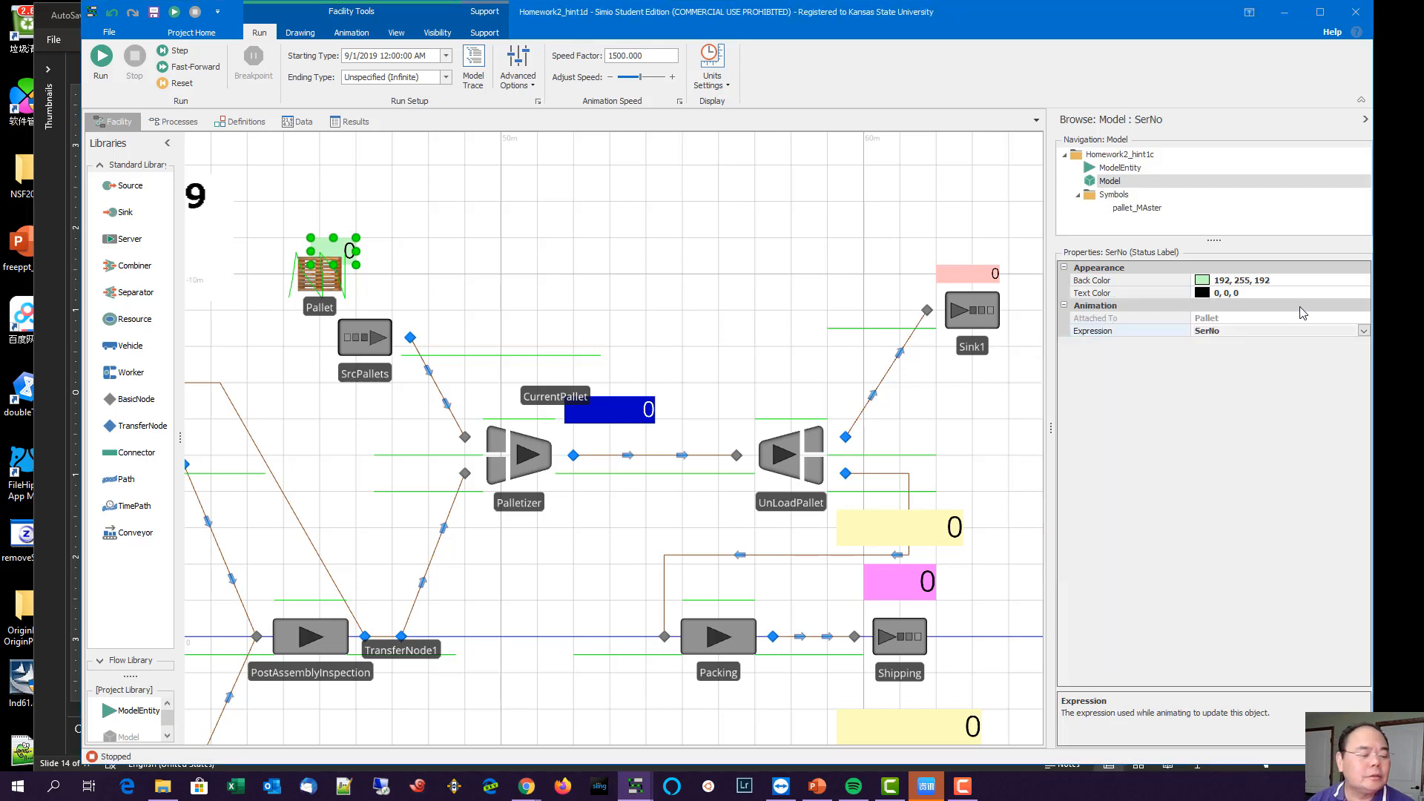
drag(360, 269, 338, 239)
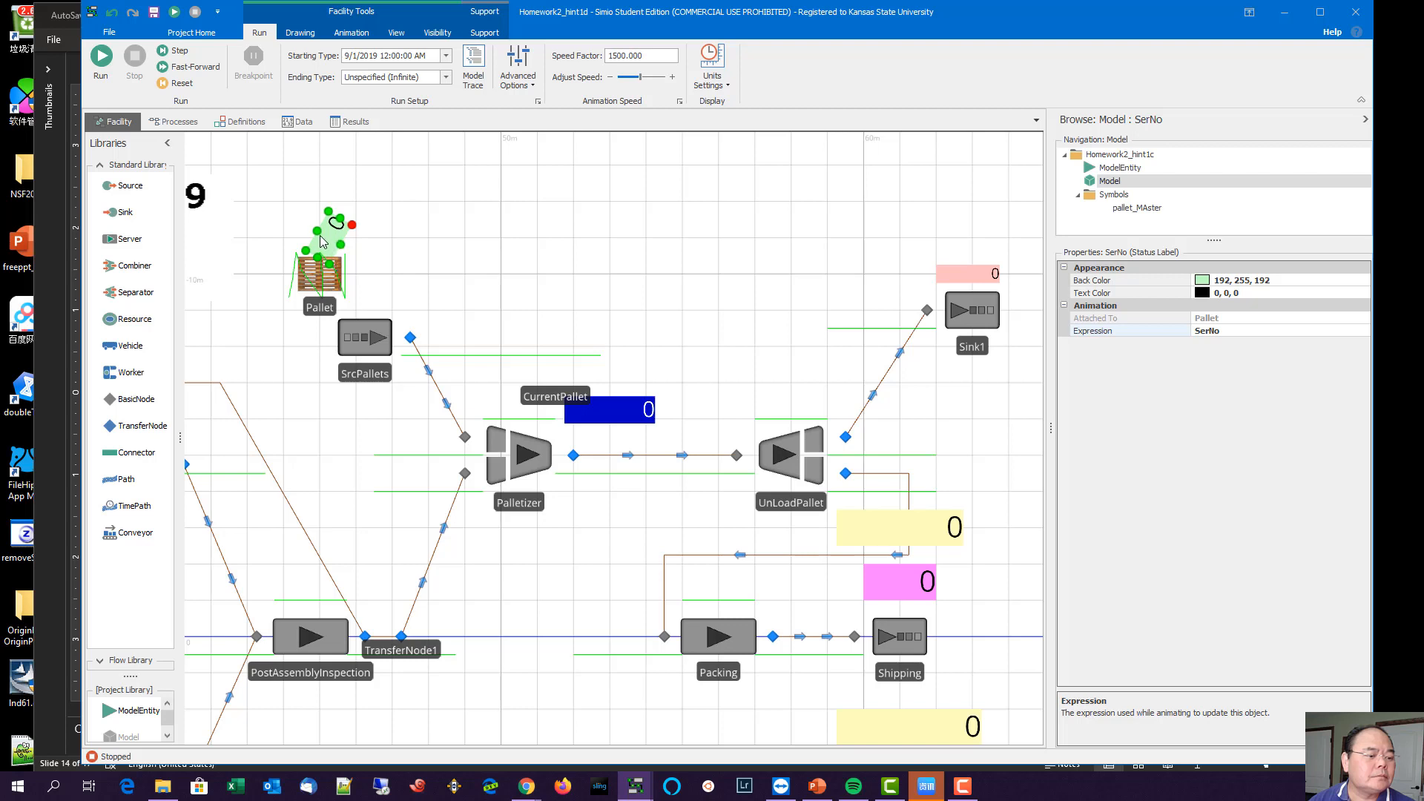
drag(323, 238, 326, 242)
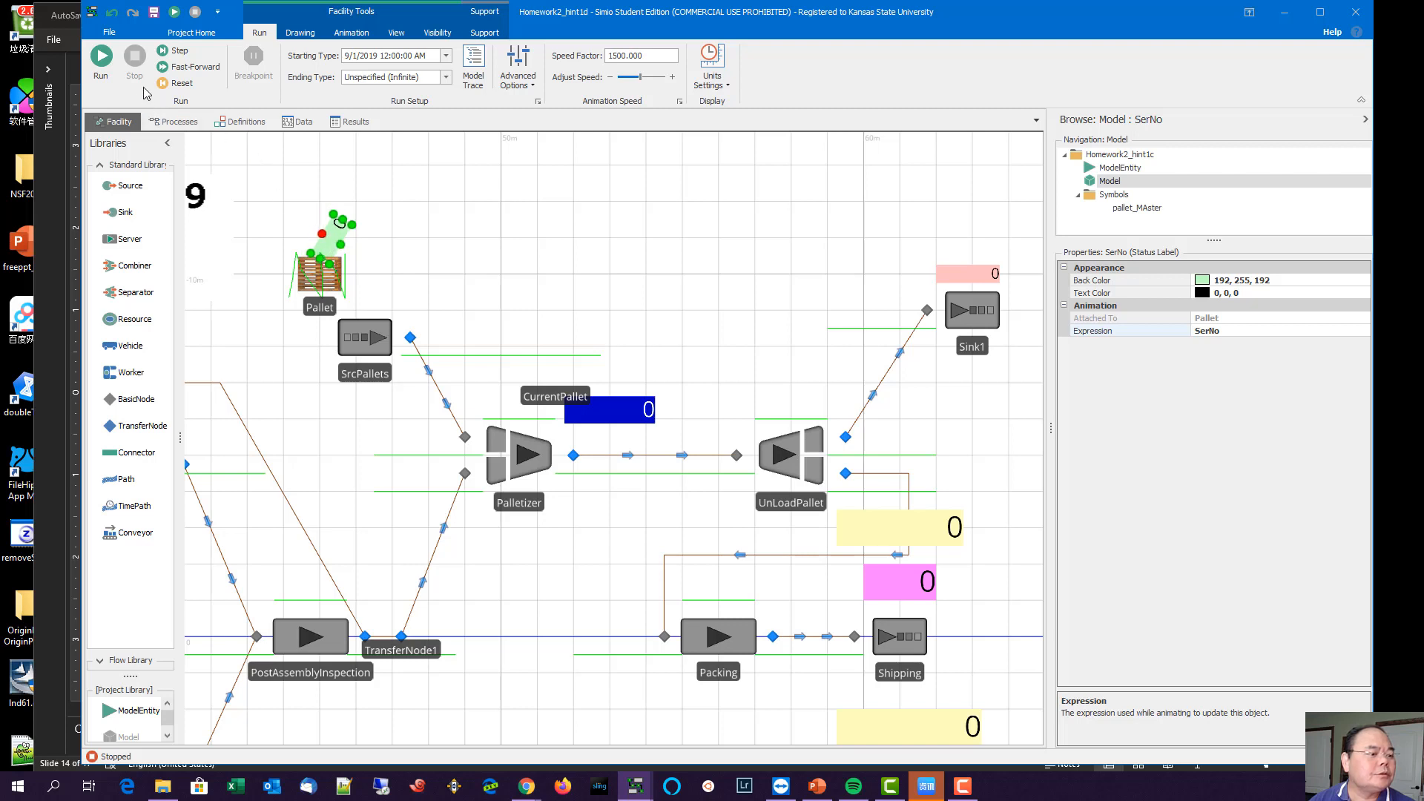
Step: Start the simulation and slightly lengthen the output buffer queue line of SrcPallets
click(102, 57)
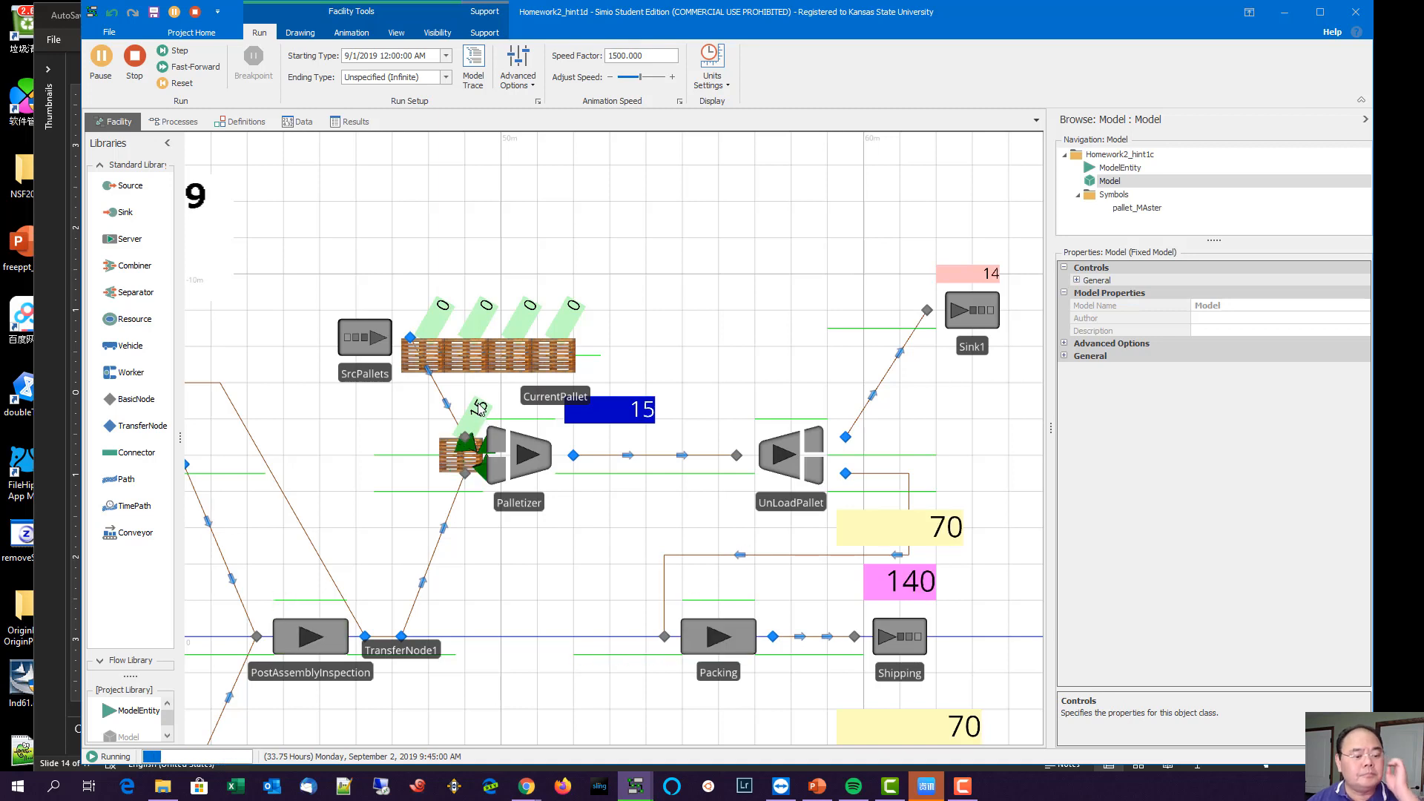
click(592, 356)
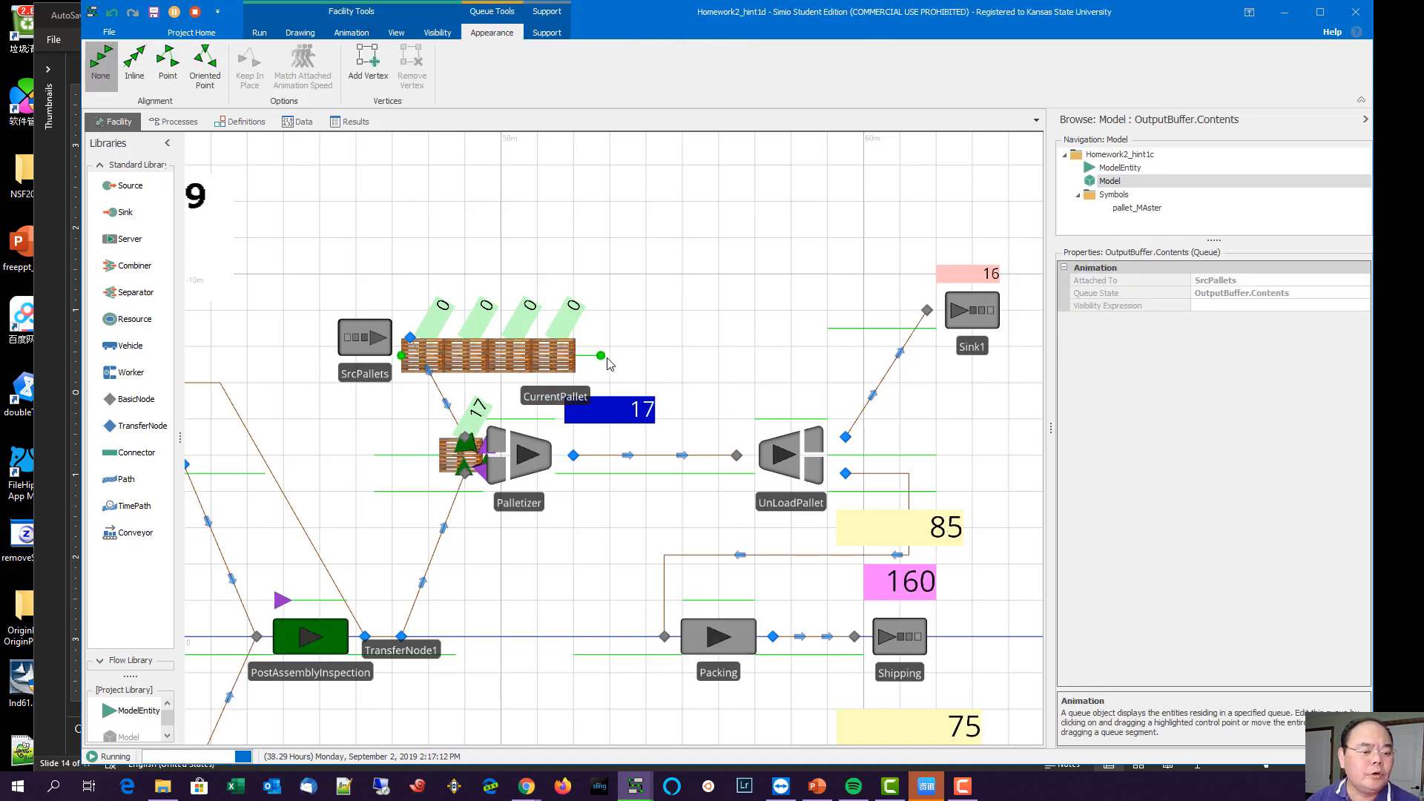
drag(601, 356, 629, 355)
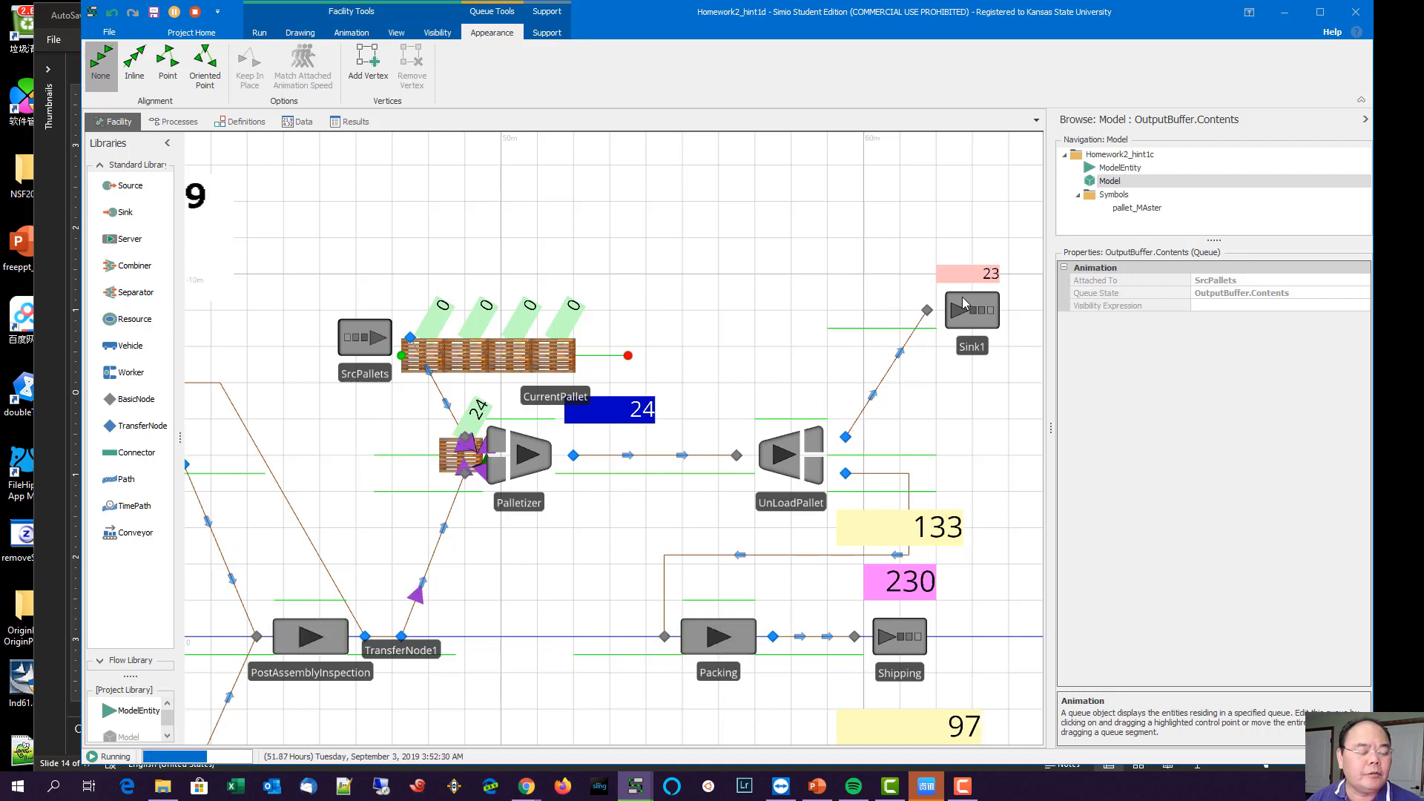
Step: Review the entity arrival settings of SrcPallets during the run and stop the simulation
click(374, 349)
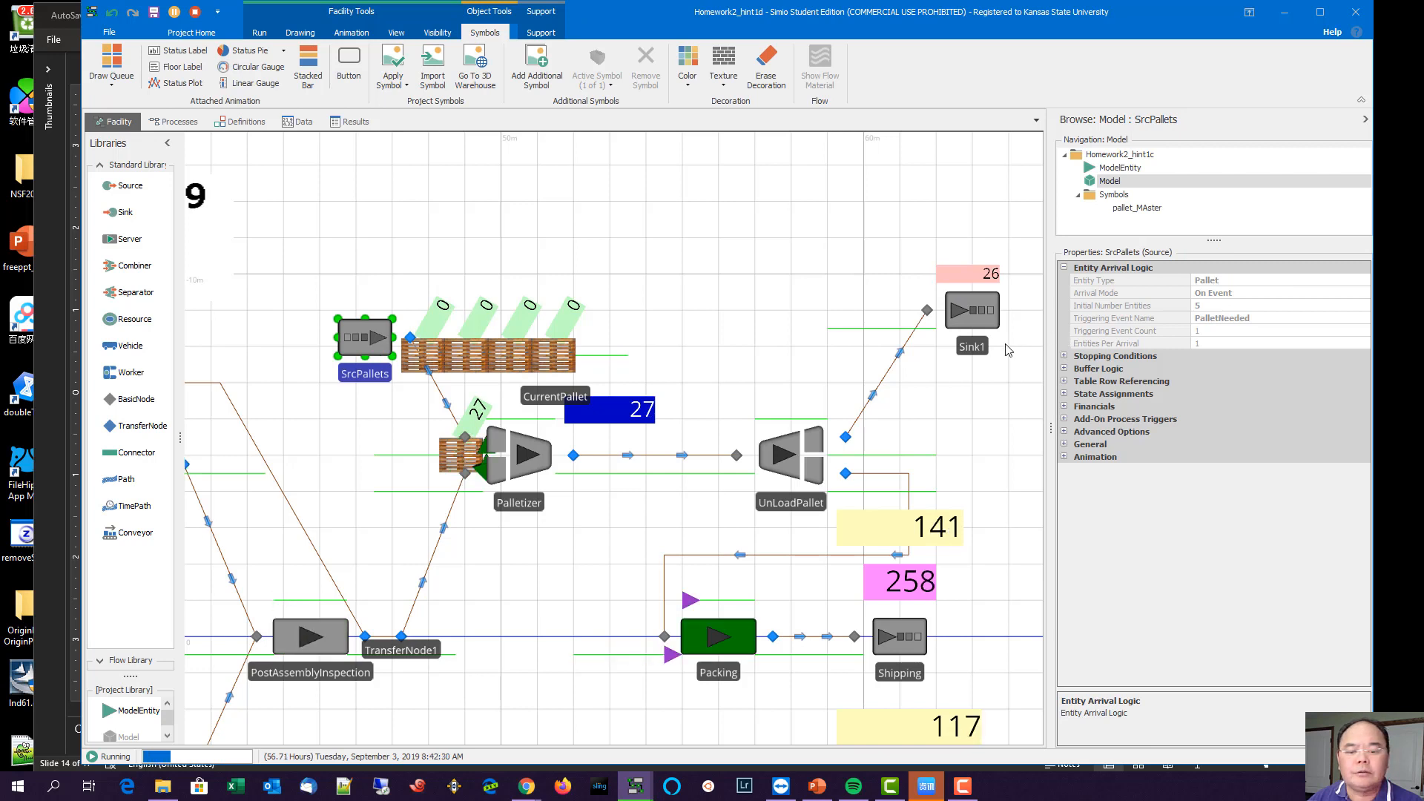
click(775, 312)
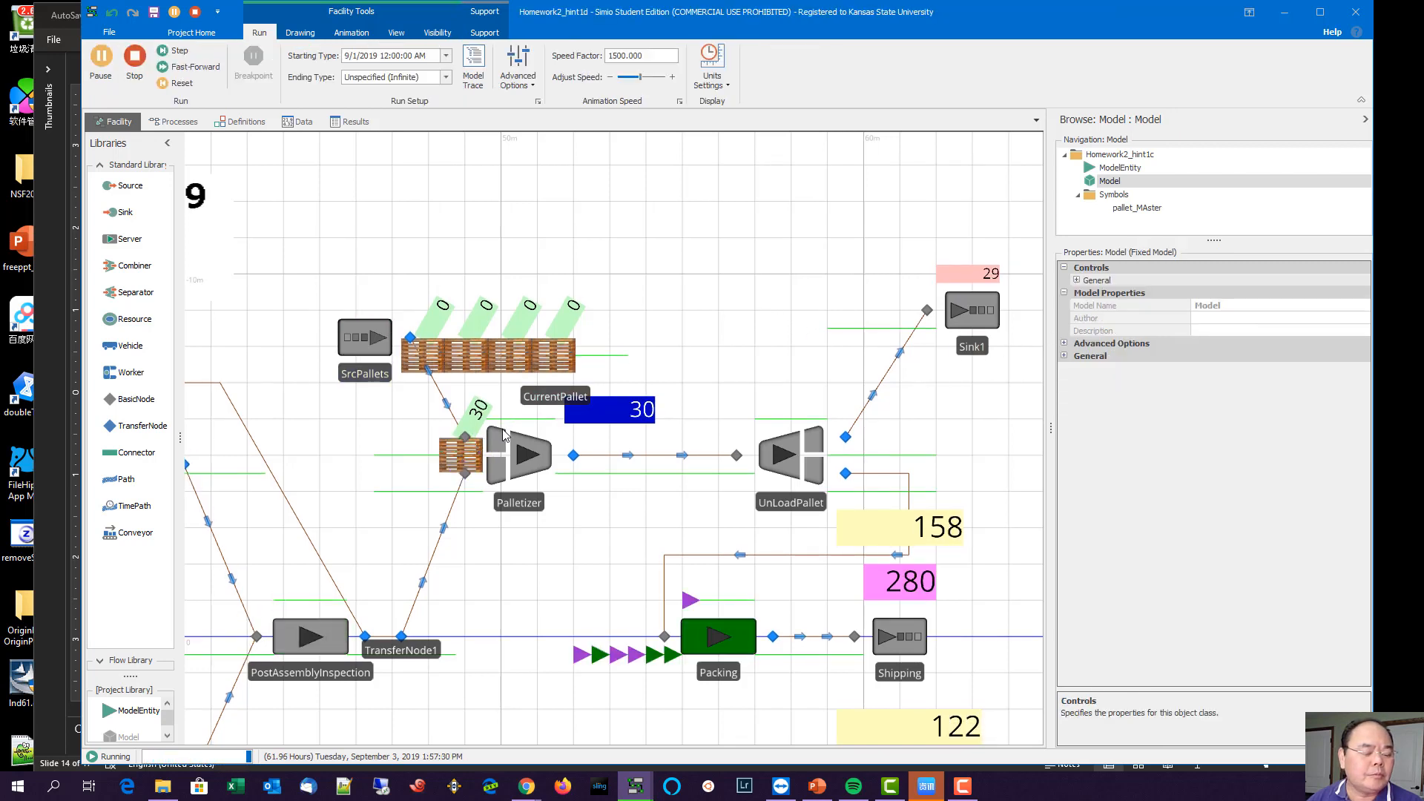
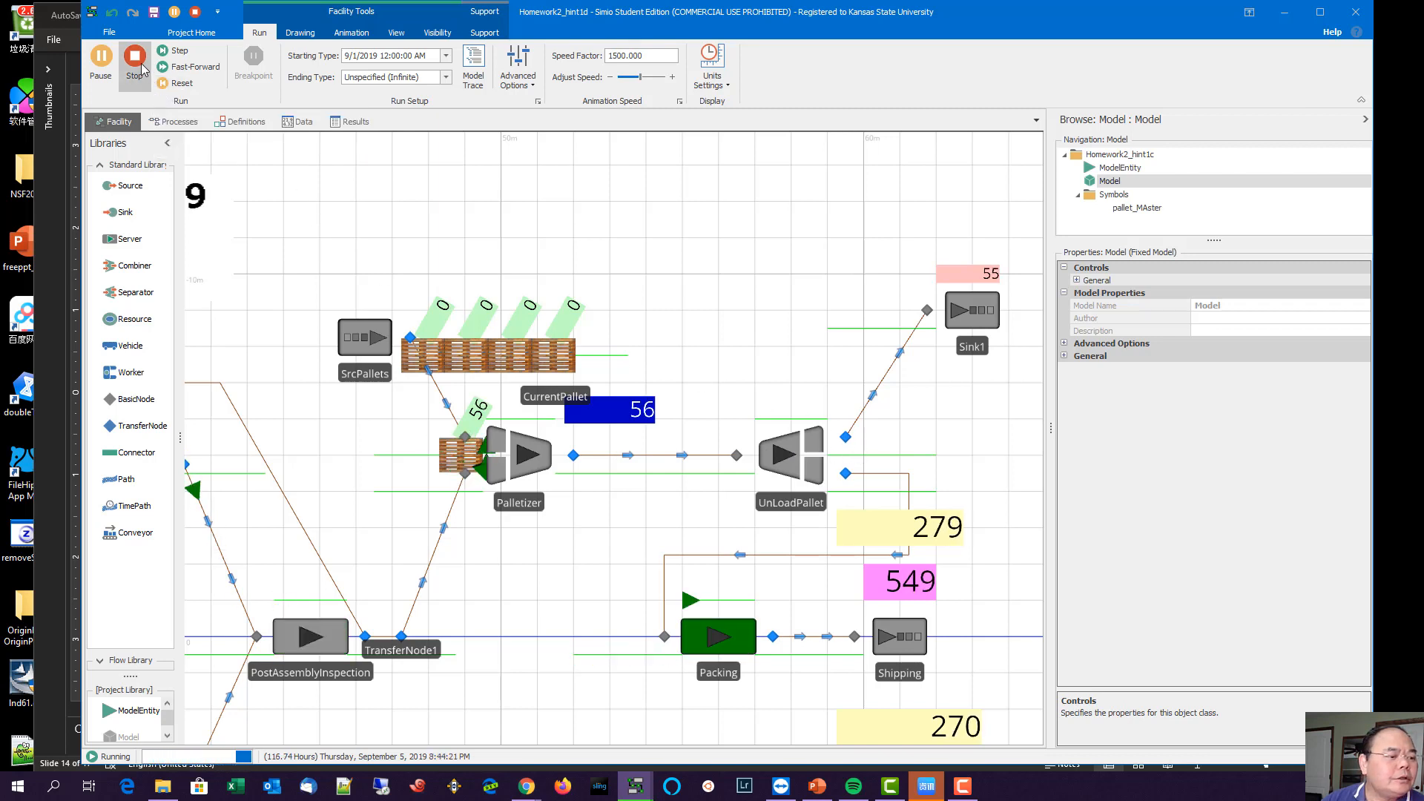
click(159, 84)
Step: Set the processing time of the UnLoadPallet separator to 30 minutes
click(788, 478)
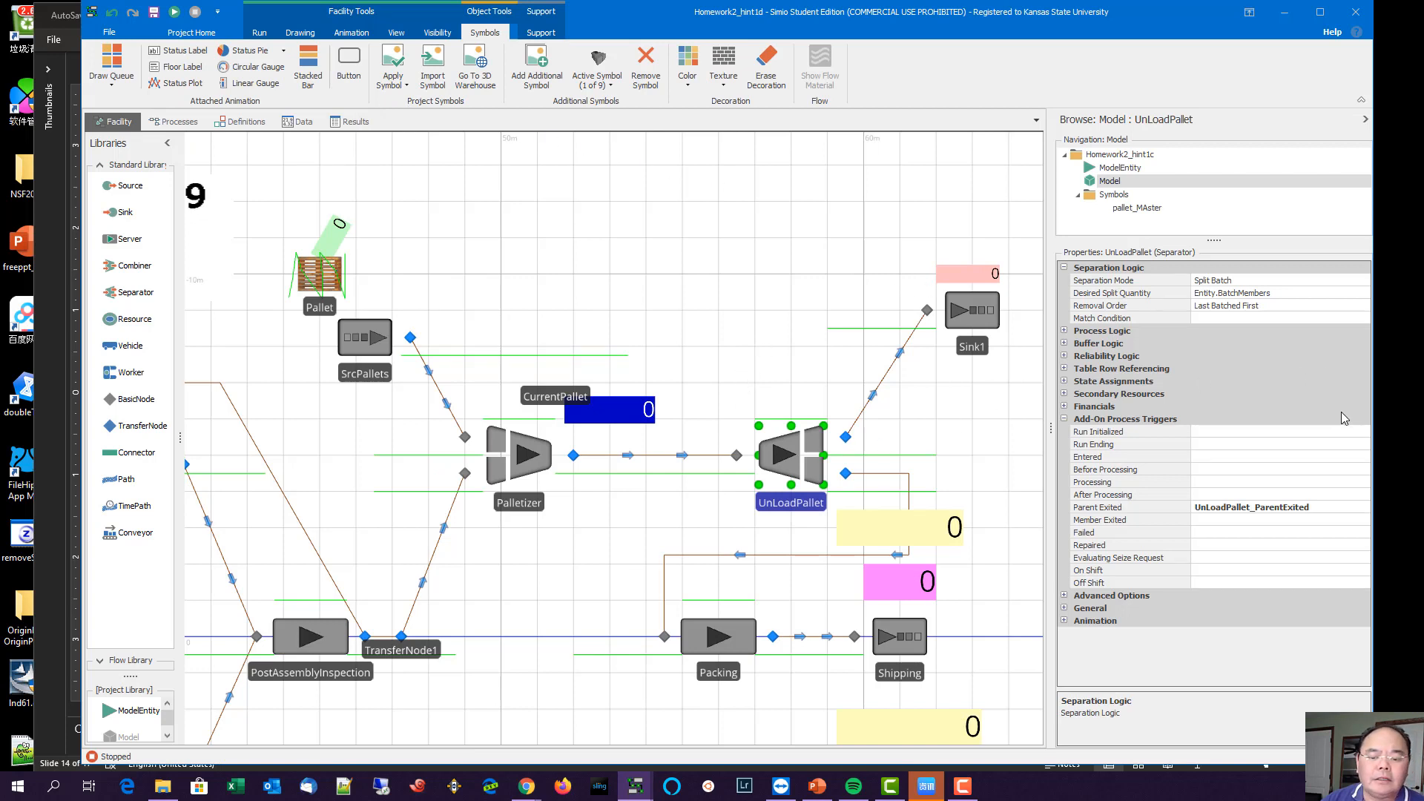
click(1065, 331)
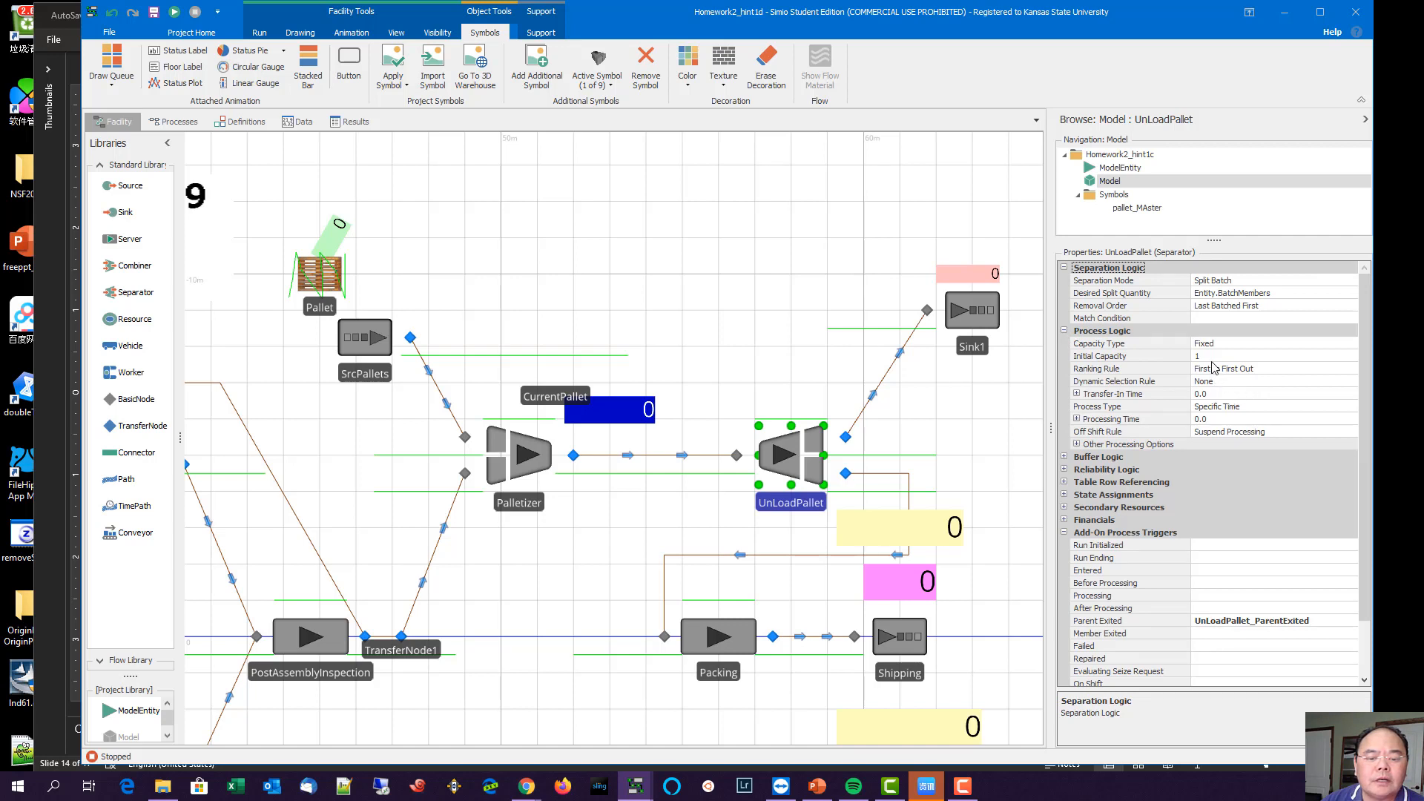
click(1222, 418)
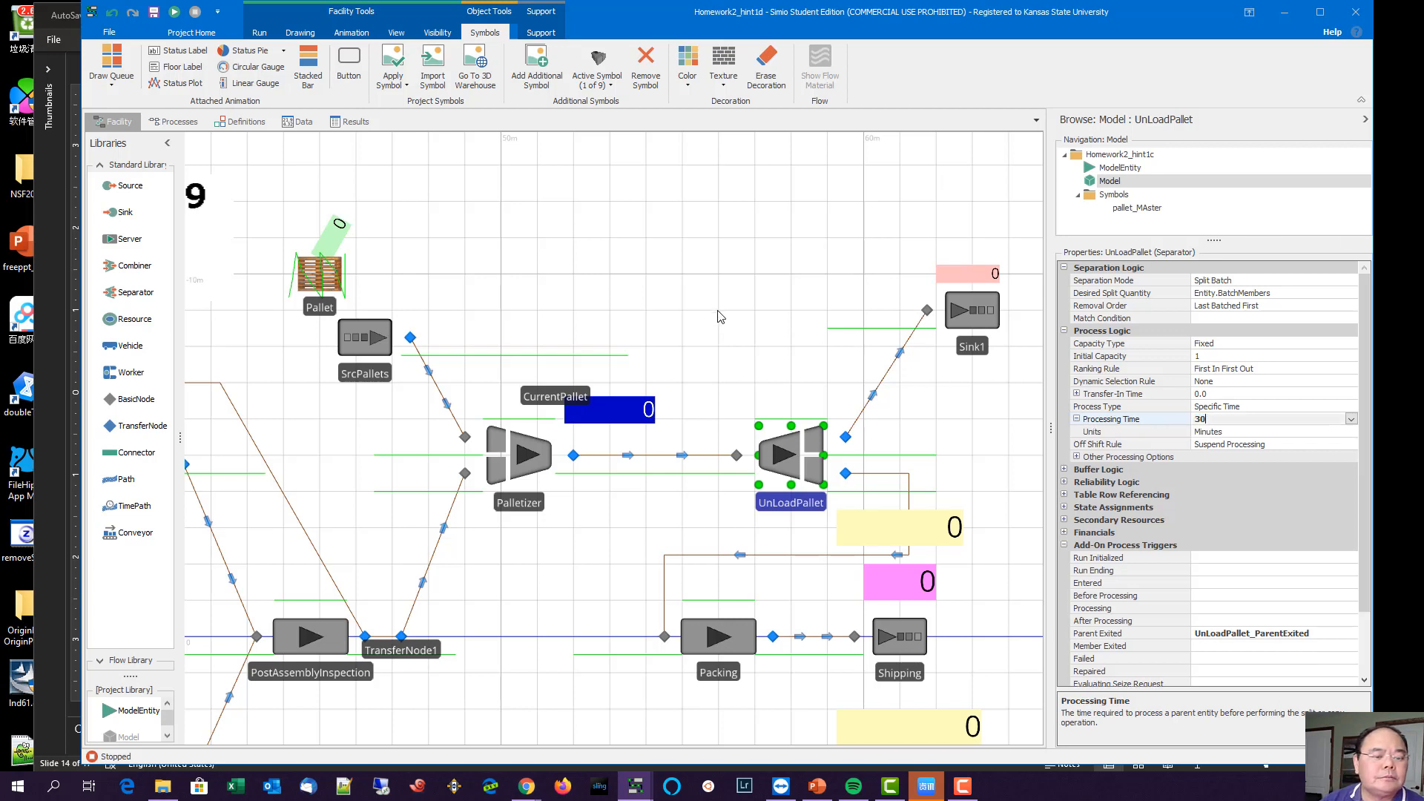
click(704, 384)
click(252, 37)
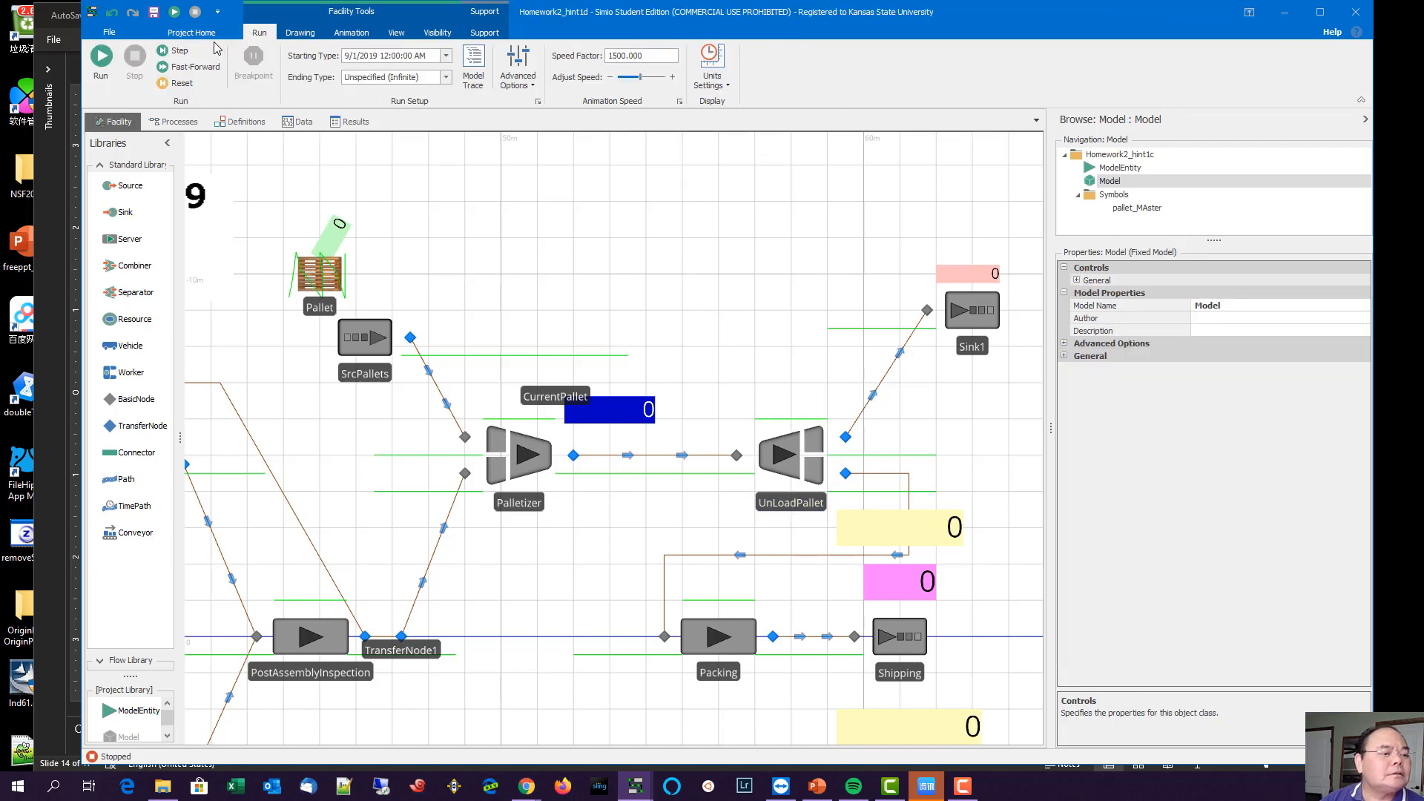
click(192, 33)
click(254, 35)
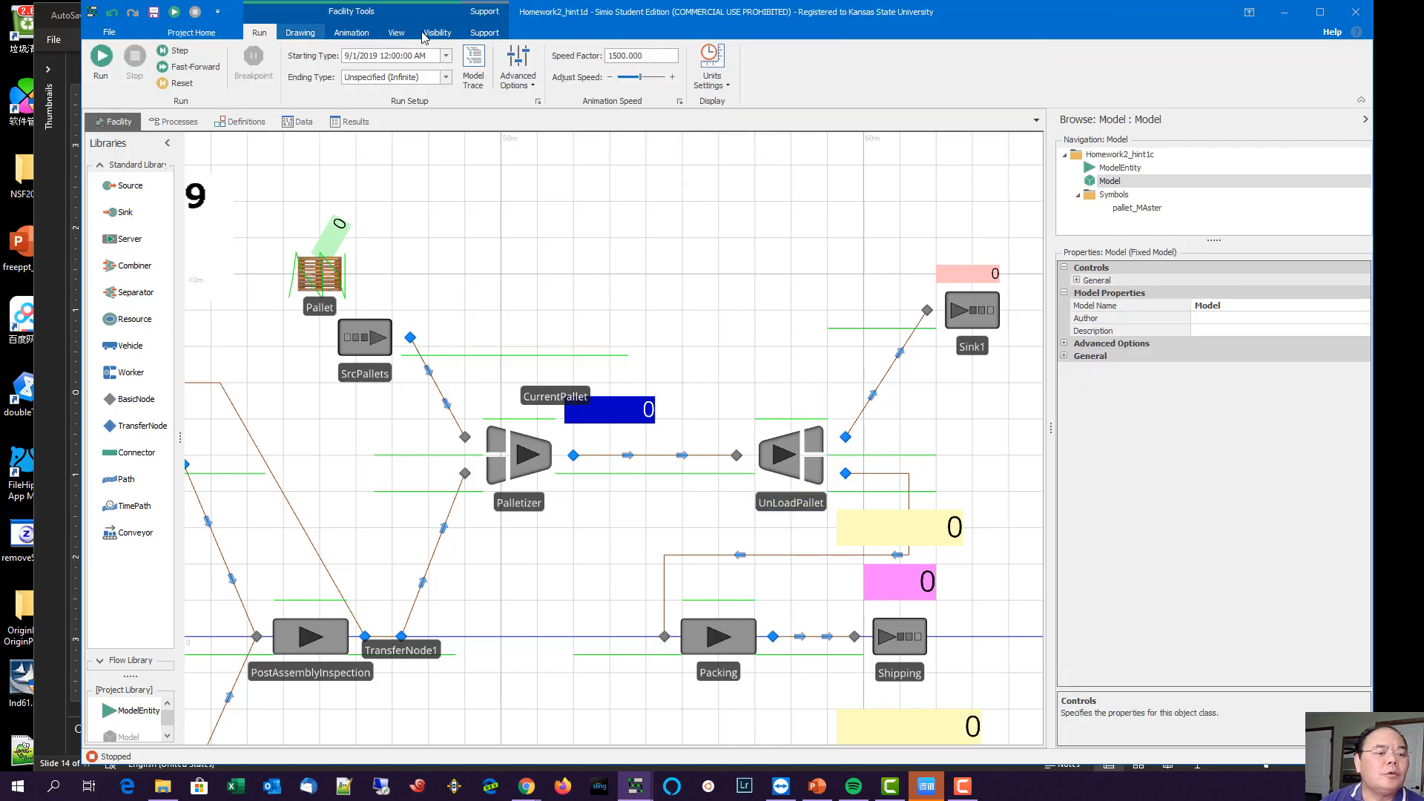
Step: Set the animation speed factor to 150, run the simulation and watch the pallets move from Palletizer through UnLoadPallet
click(622, 57)
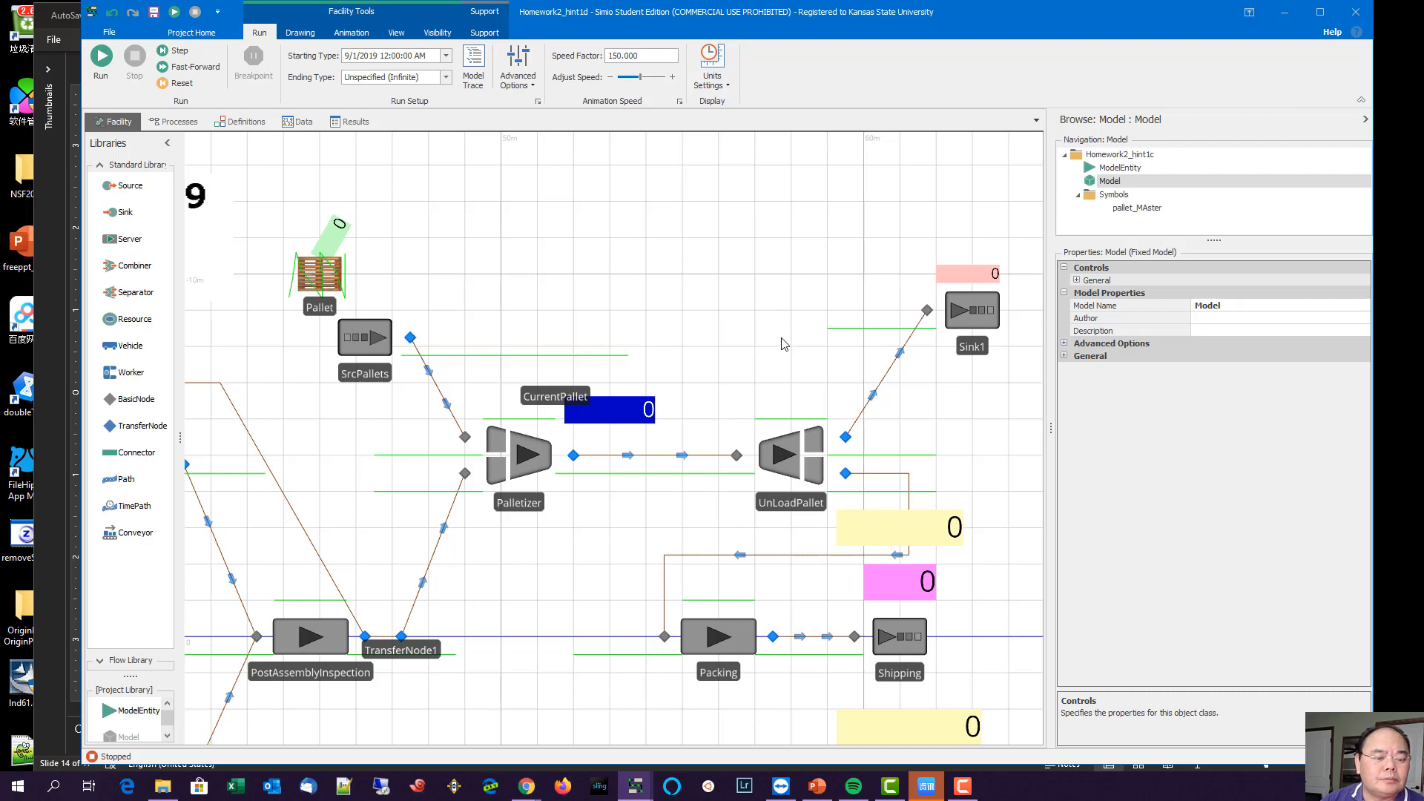
drag(777, 358, 785, 330)
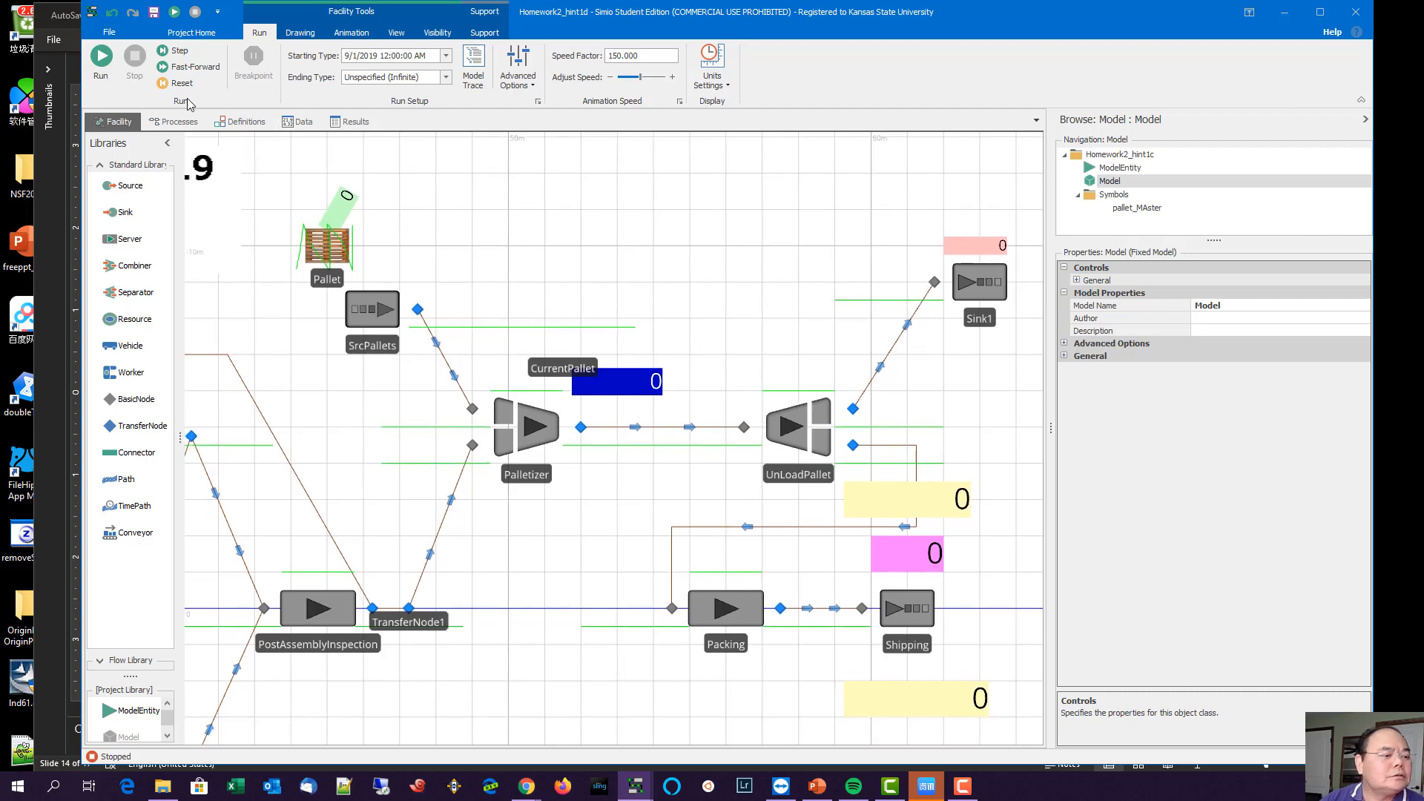
click(97, 59)
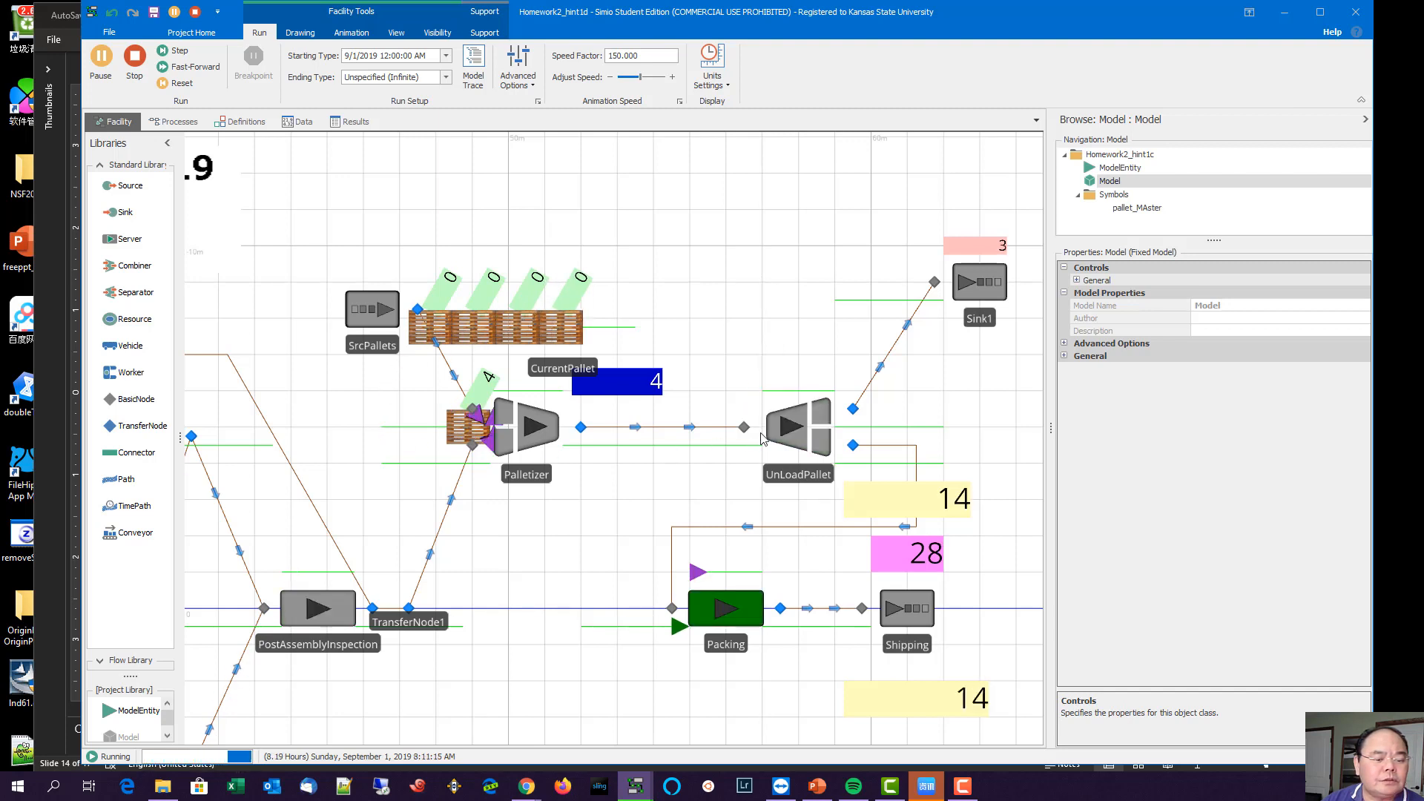
drag(978, 451, 661, 369)
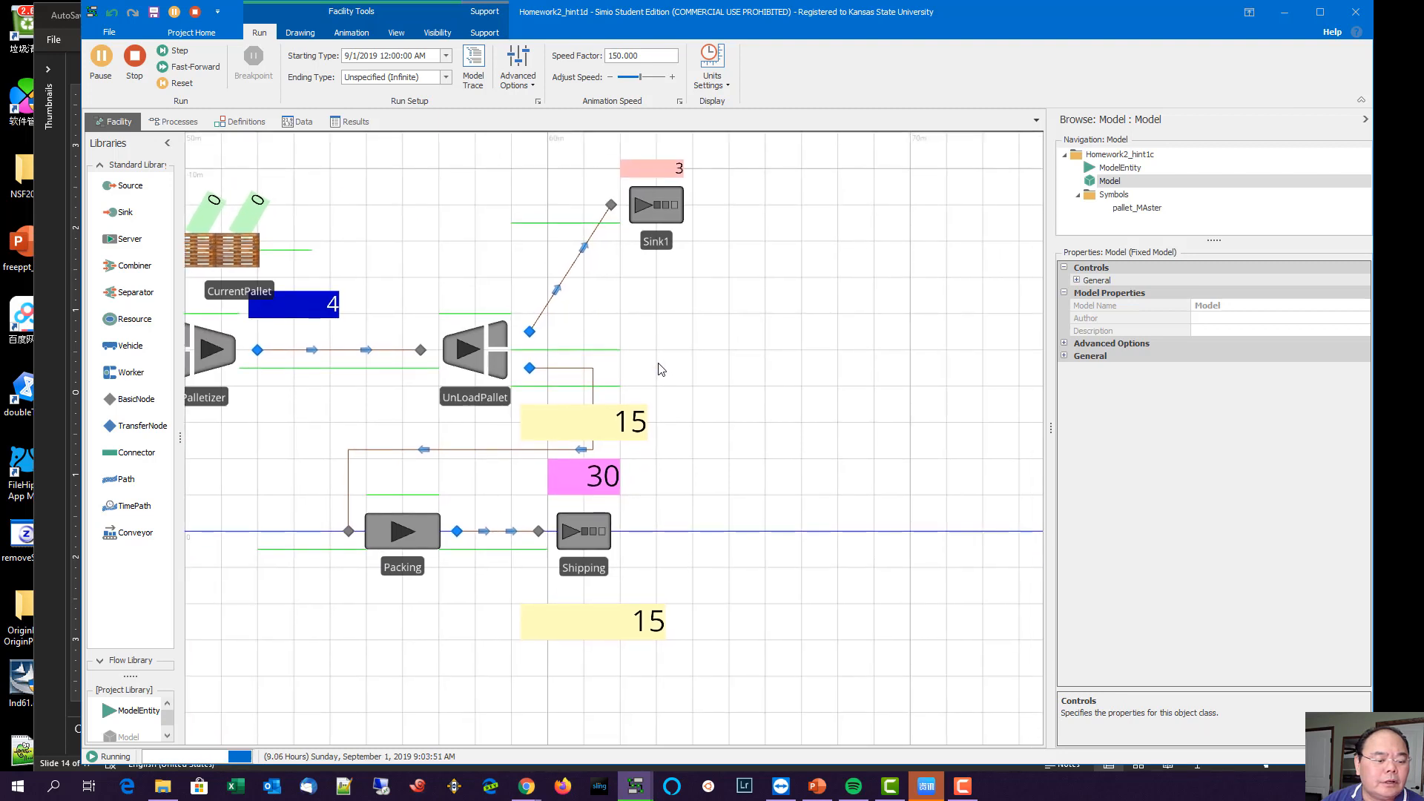
Step: Fast-forward the simulation to its end and inspect the counters and pallet serial numbers around Palletizer, UnLoadPallet and Sink1
click(104, 67)
click(178, 70)
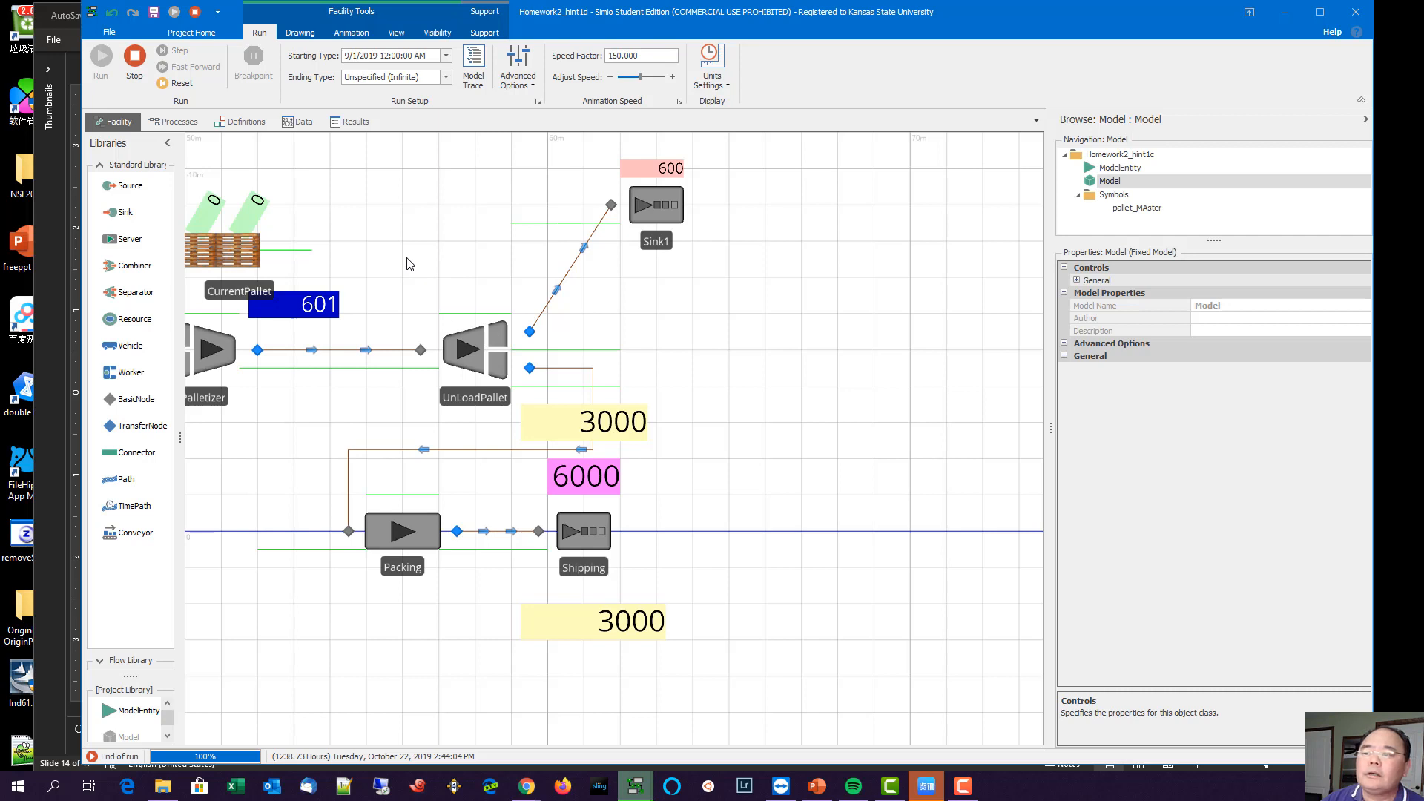
drag(410, 266, 640, 288)
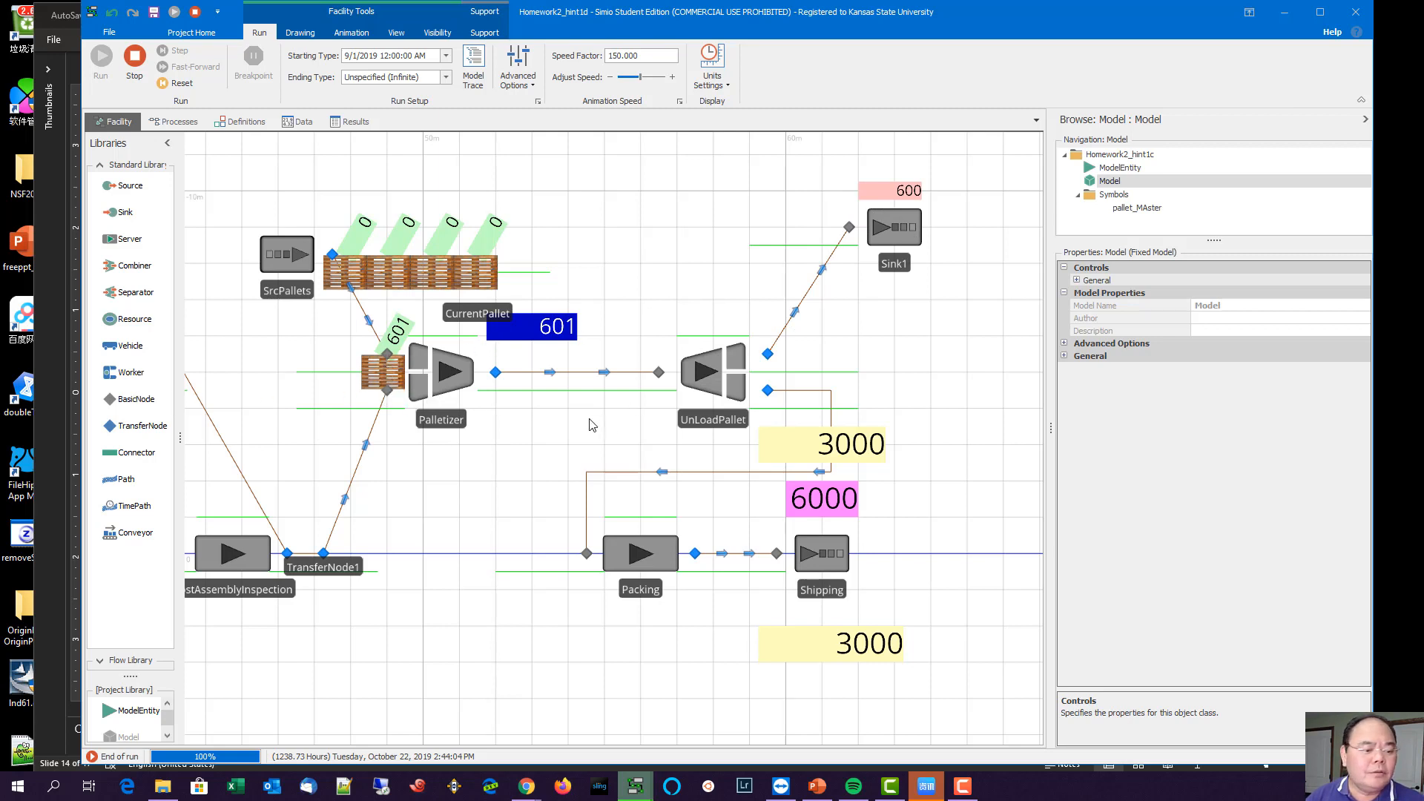
drag(519, 428, 676, 434)
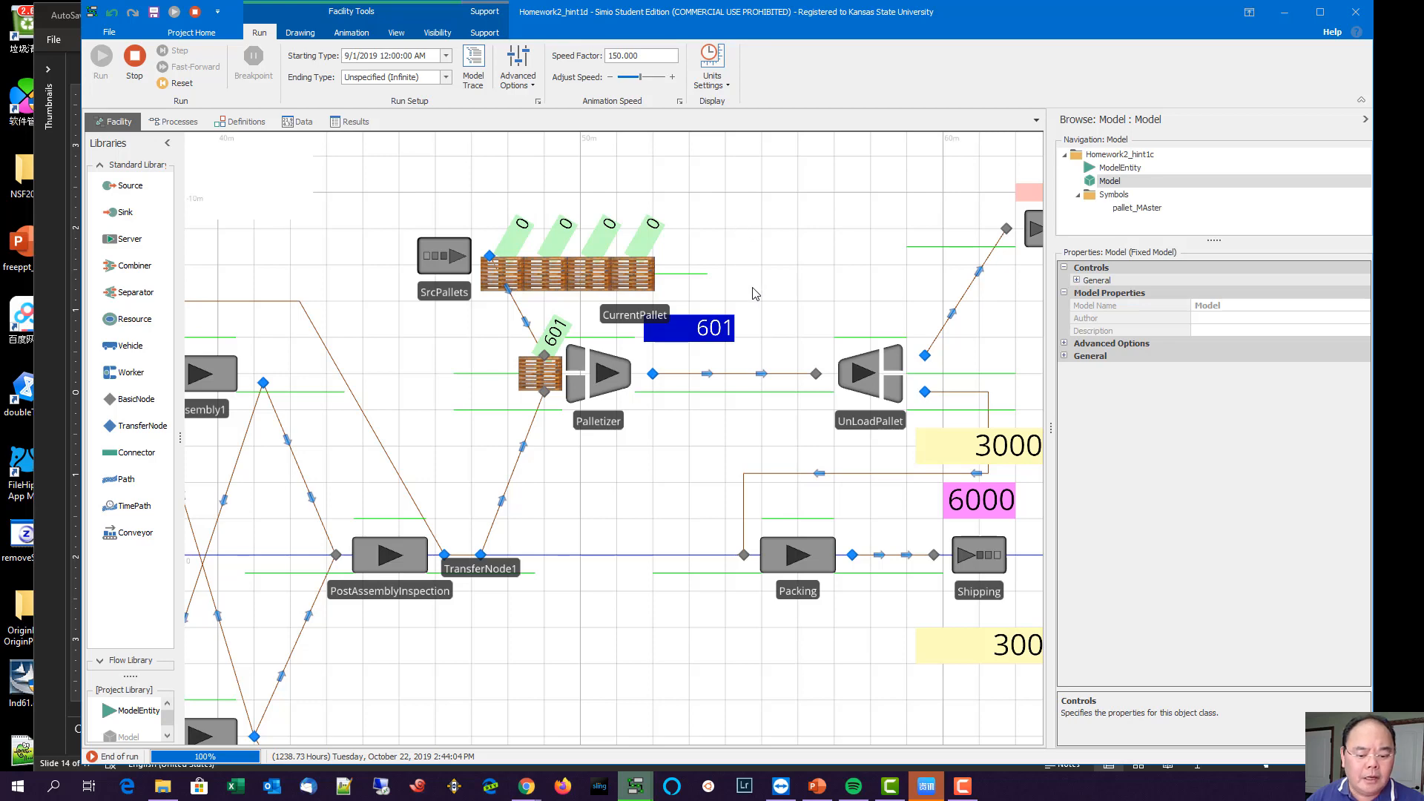
Step: Switch to the Pallet Logic presentation in PowerPoint and review the Palletizer ParentEntered Add-On process diagram on slide 8
click(822, 790)
scroll(722, 454, up, 4)
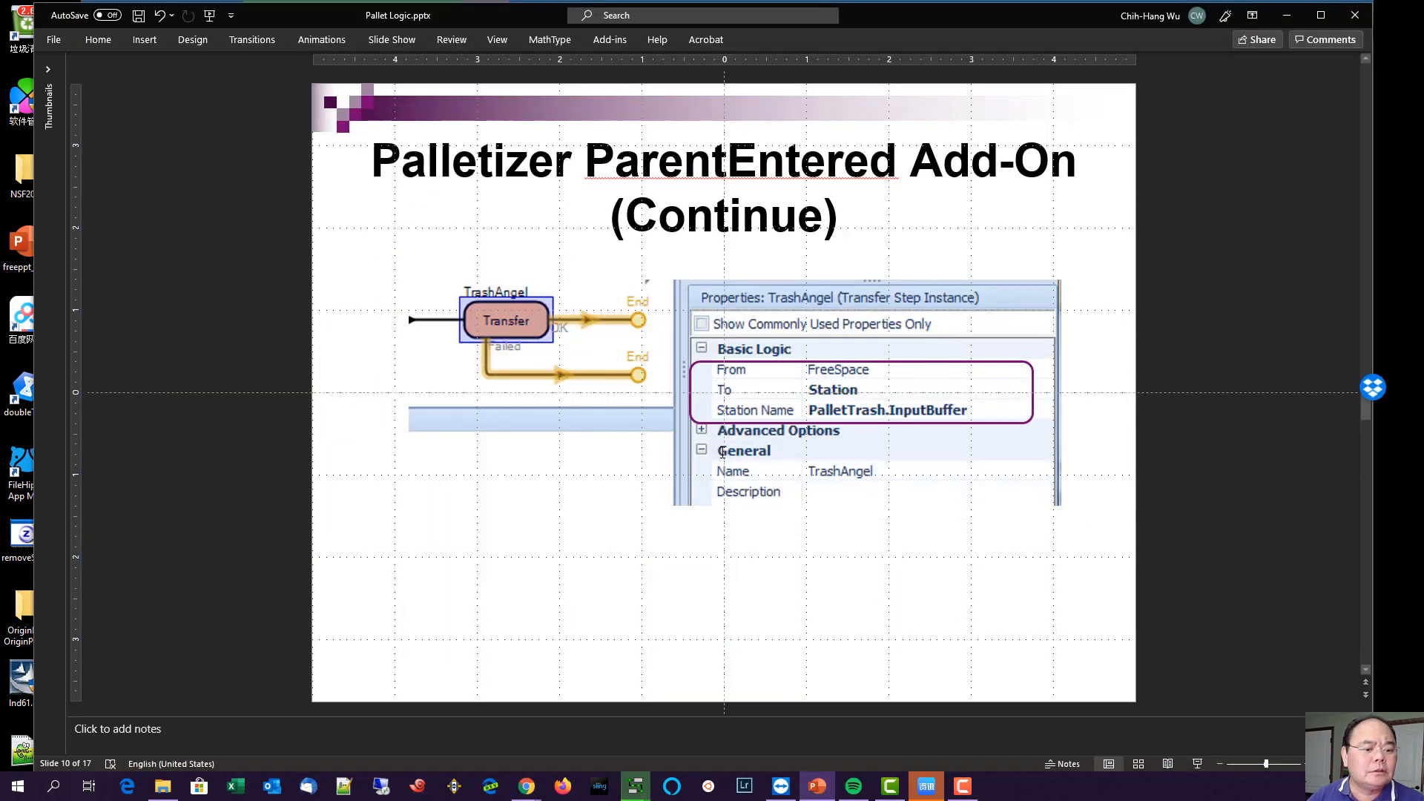
scroll(722, 454, up, 2)
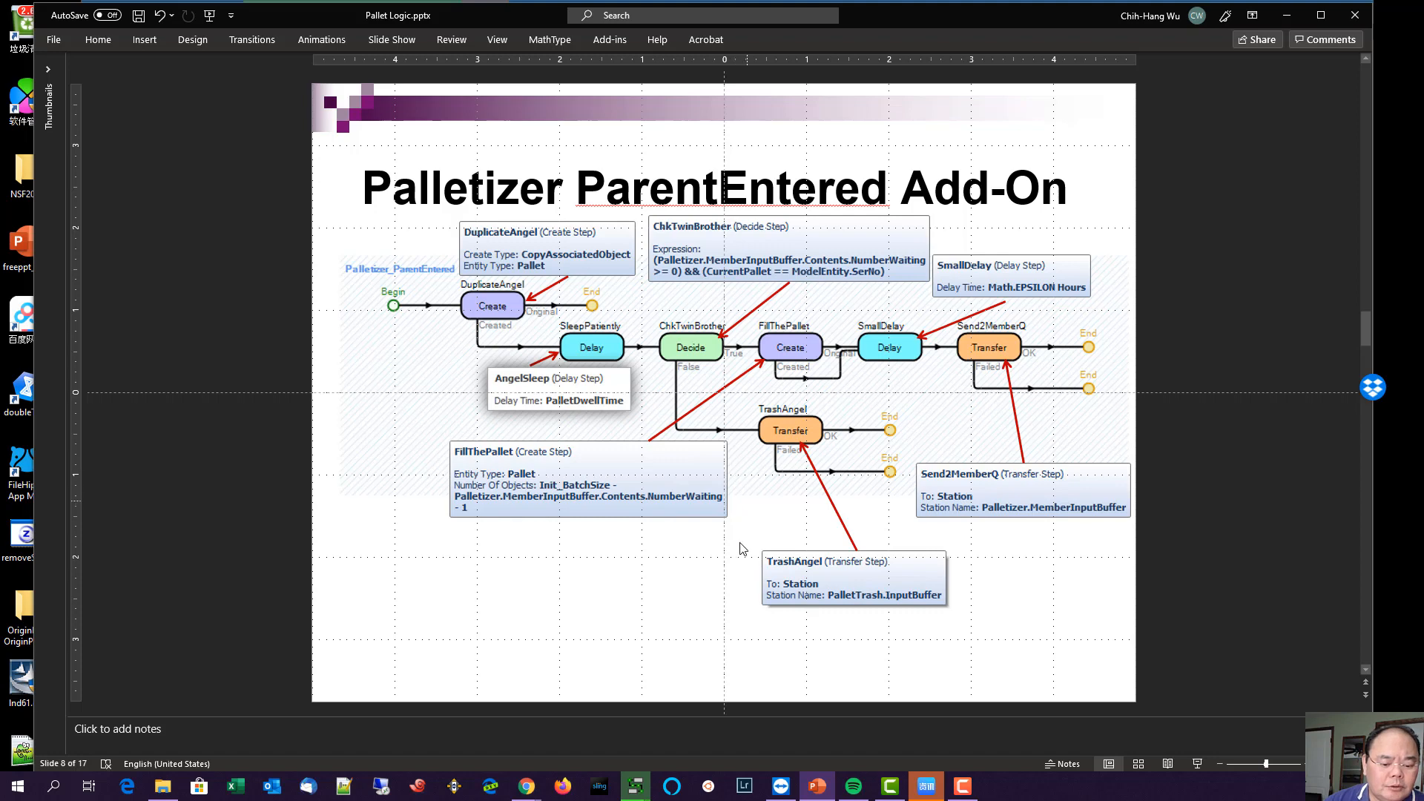
Step: Switch back to the Homework2_hint1d model in Simio and stop the simulation run
mouse_move(636, 785)
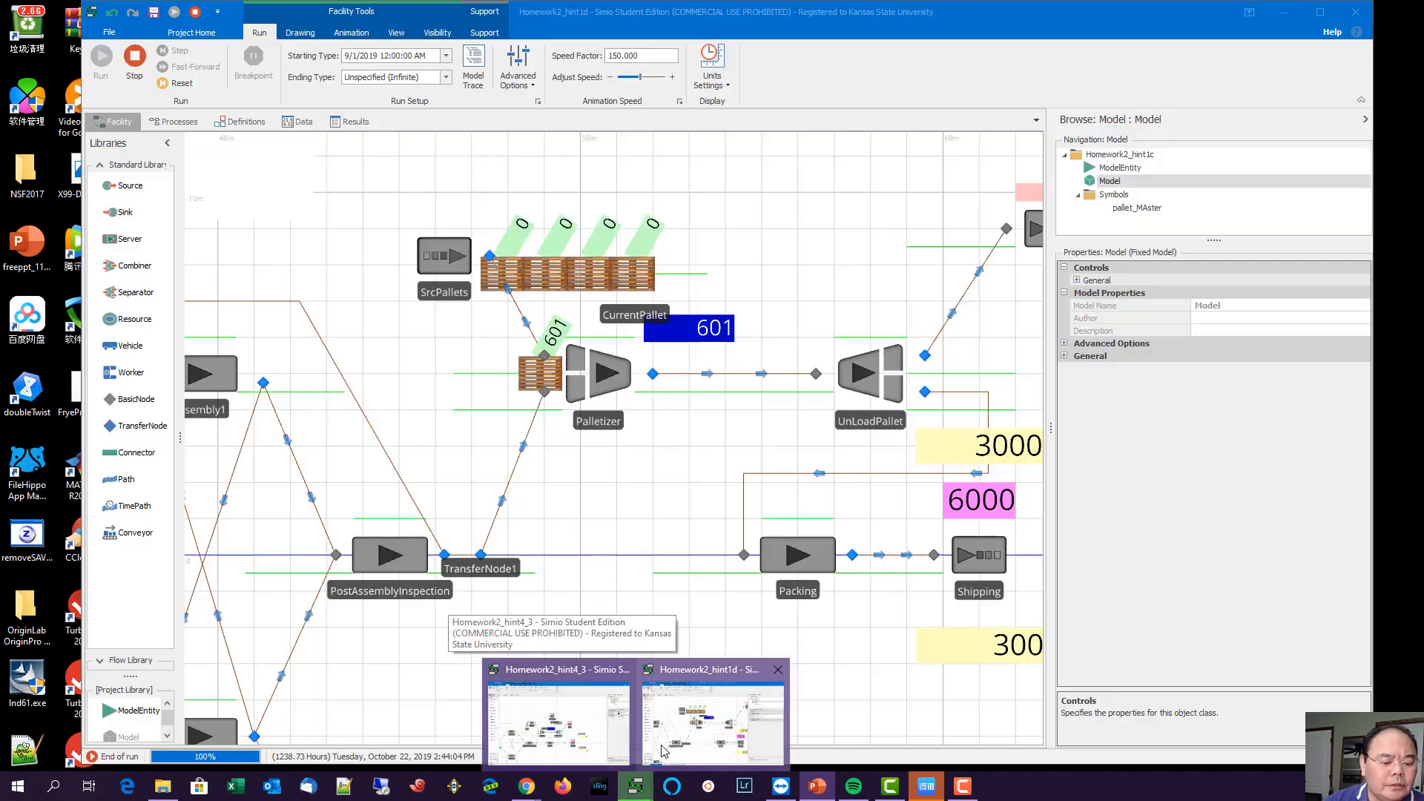
click(712, 723)
click(134, 57)
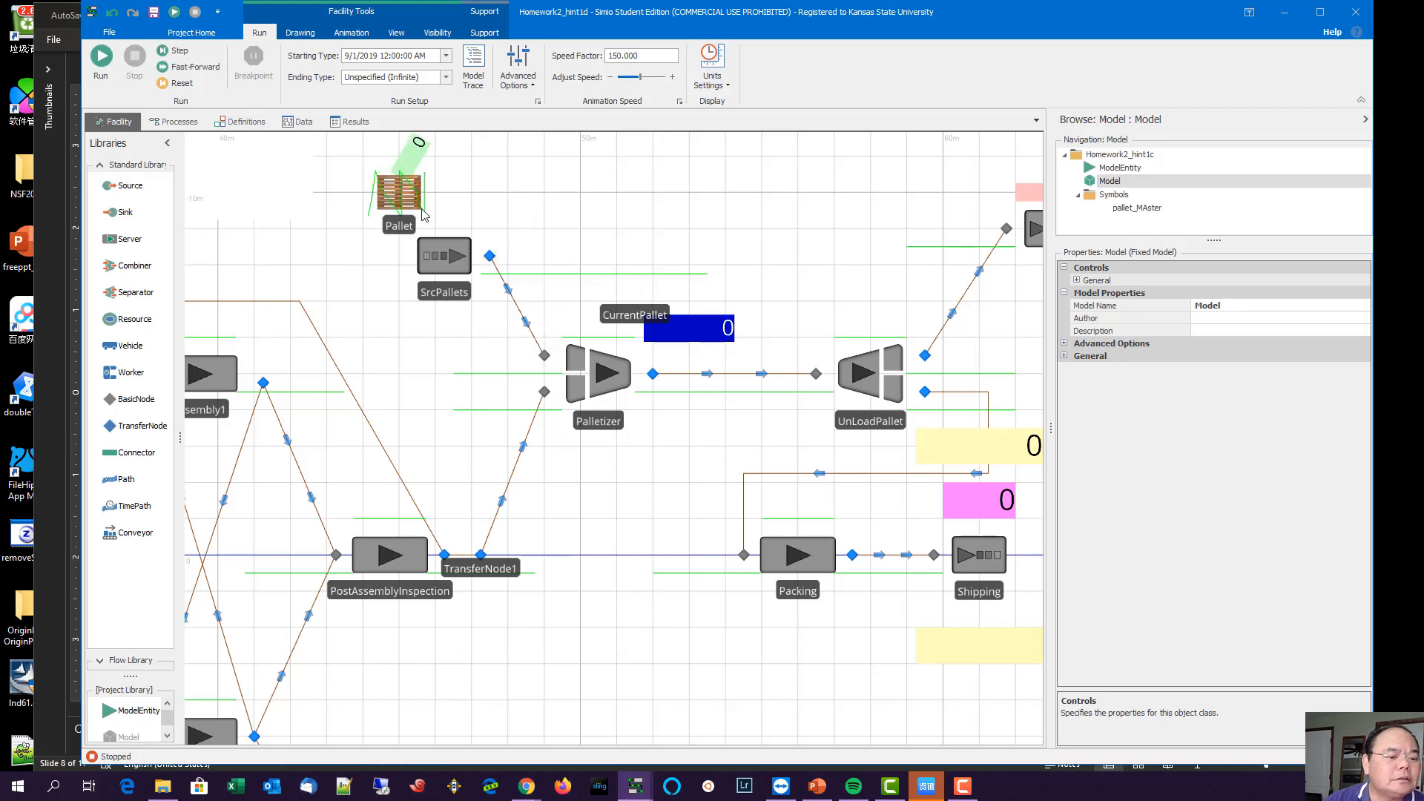
Step: In the Palletizer_ParentEntered process, add a Create step after CopyOver2SerNo and set its entity type to Pallet
click(584, 390)
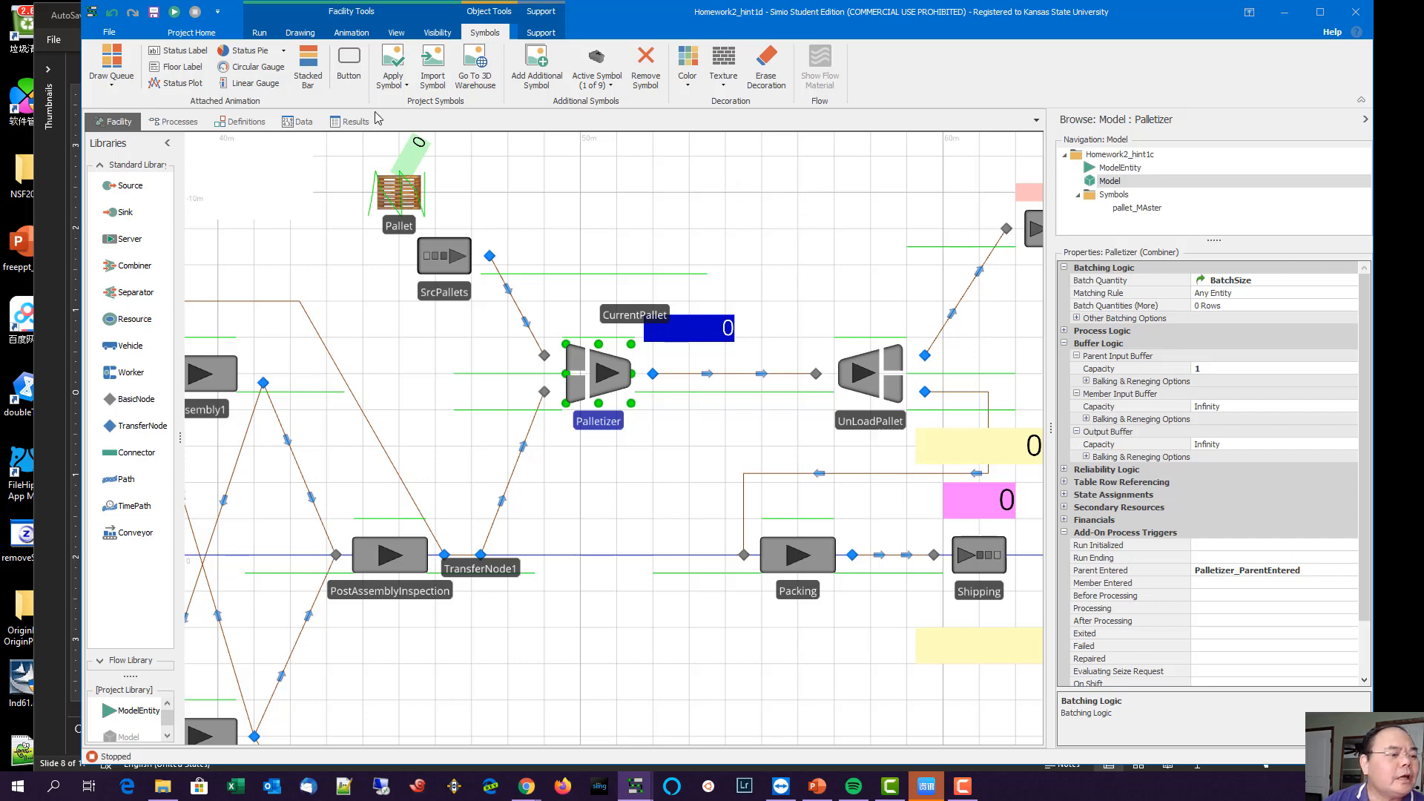
click(172, 122)
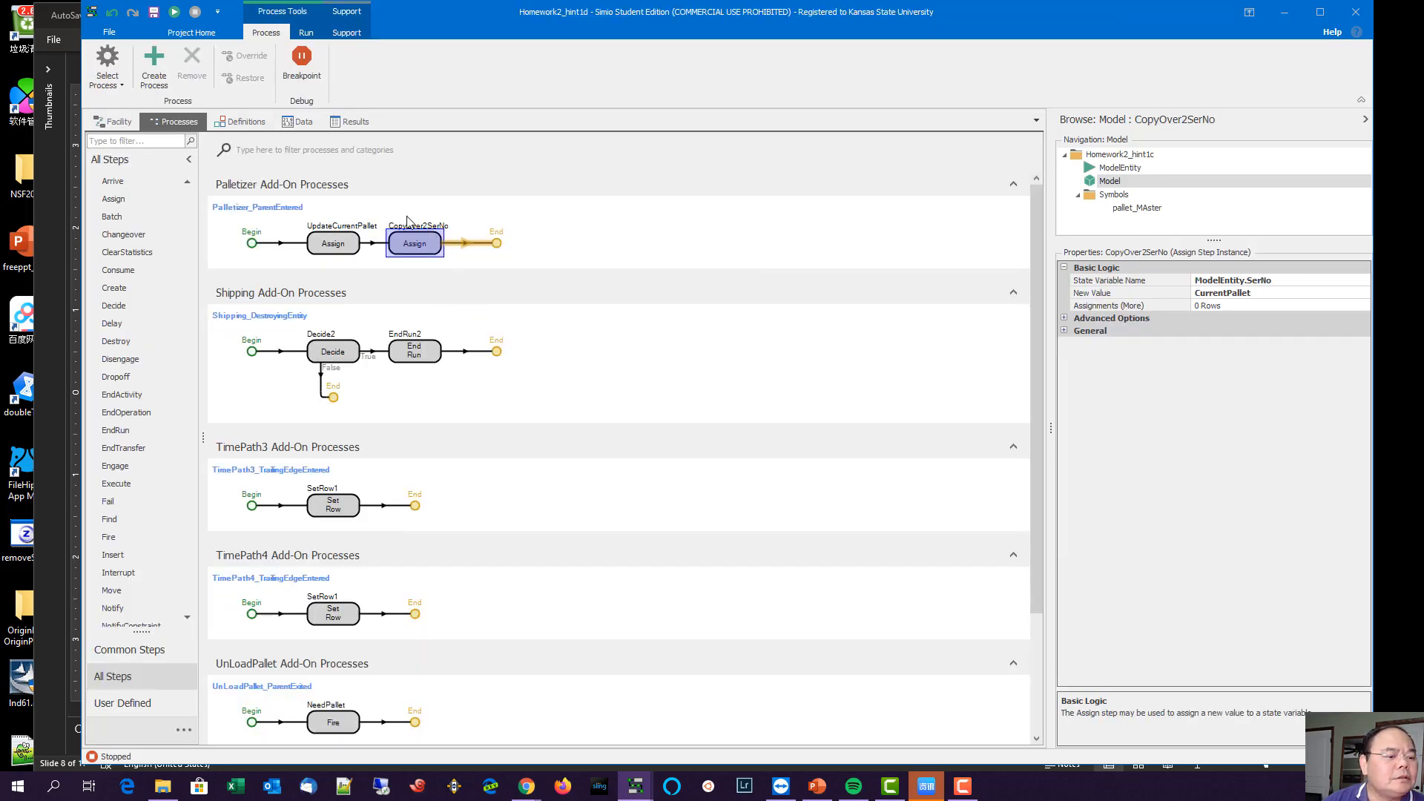
click(317, 215)
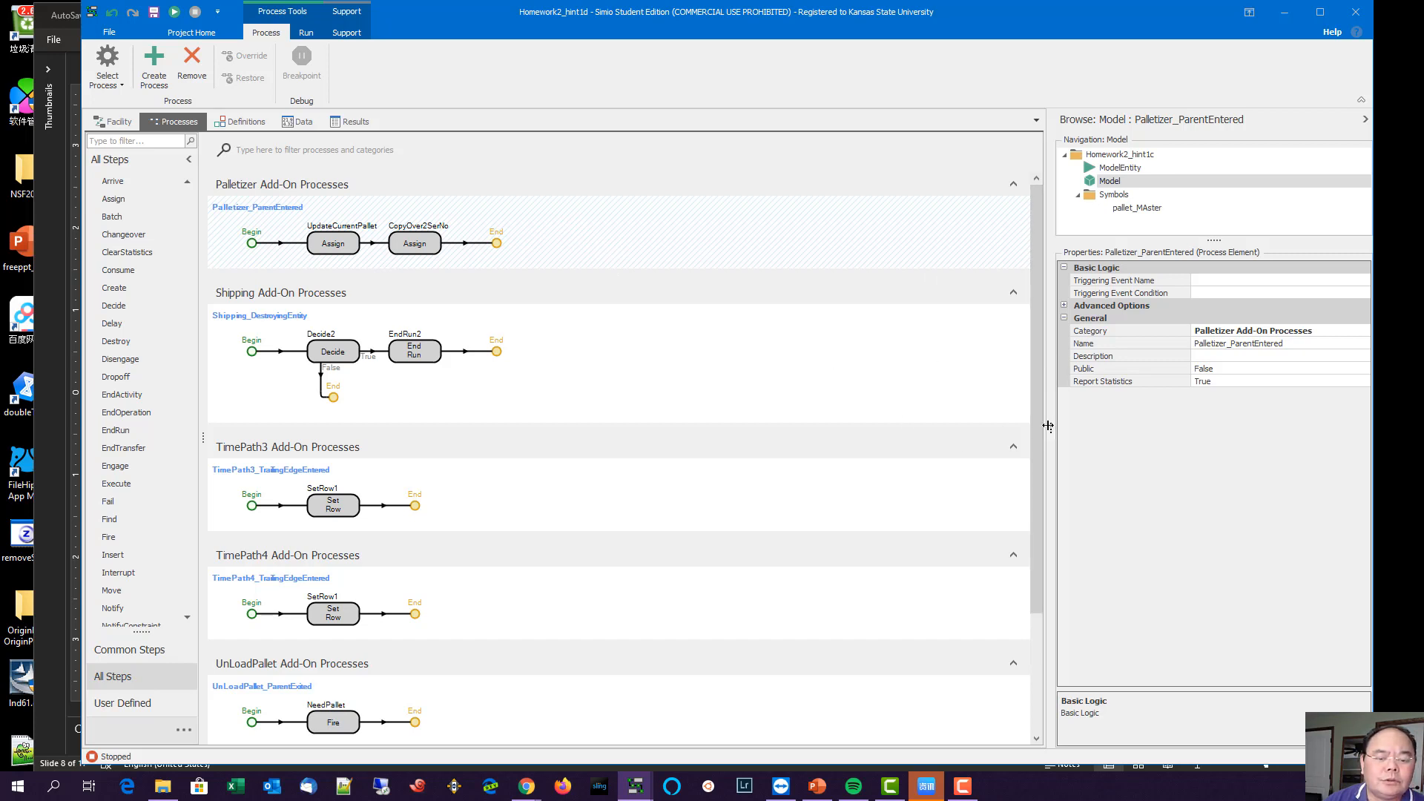
drag(1048, 427, 1129, 427)
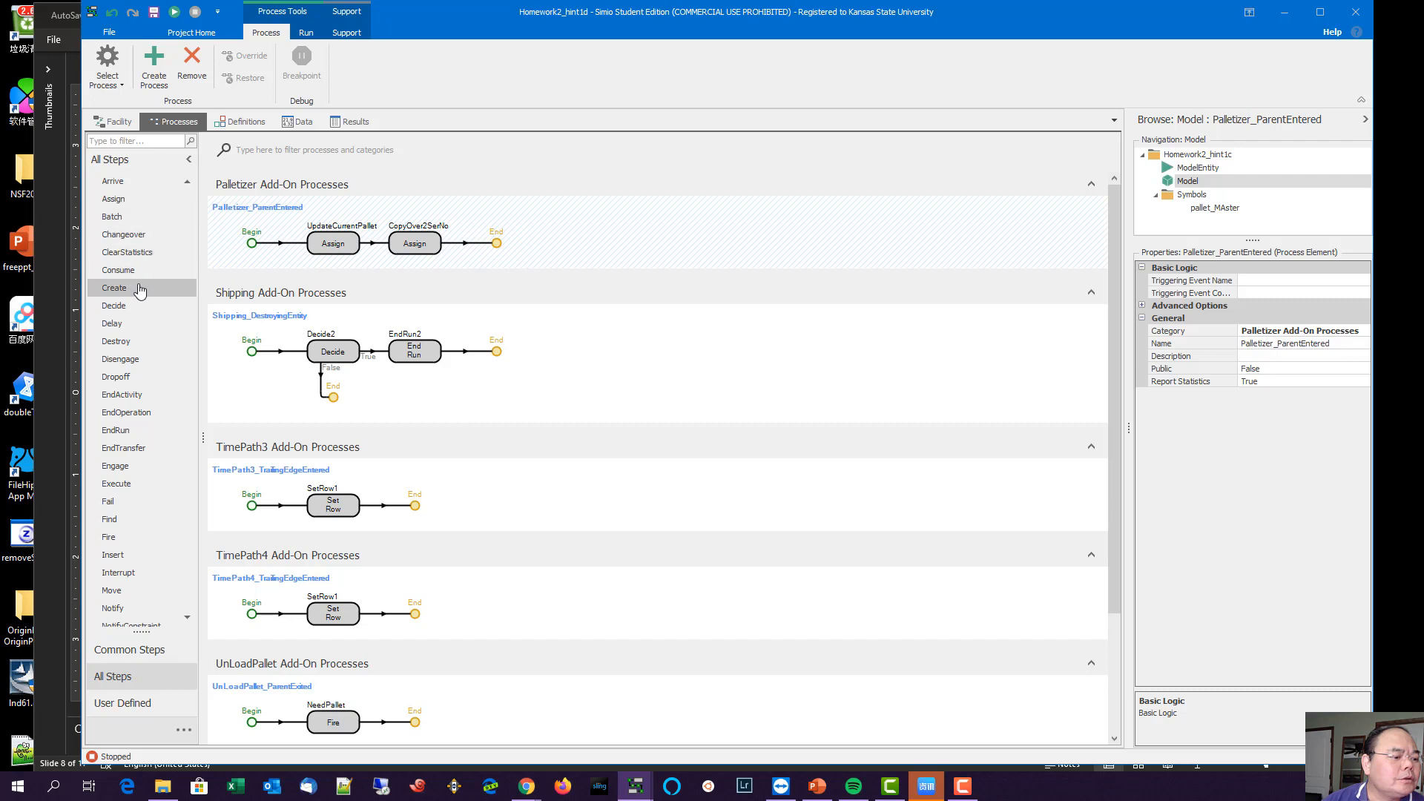
drag(134, 288, 505, 239)
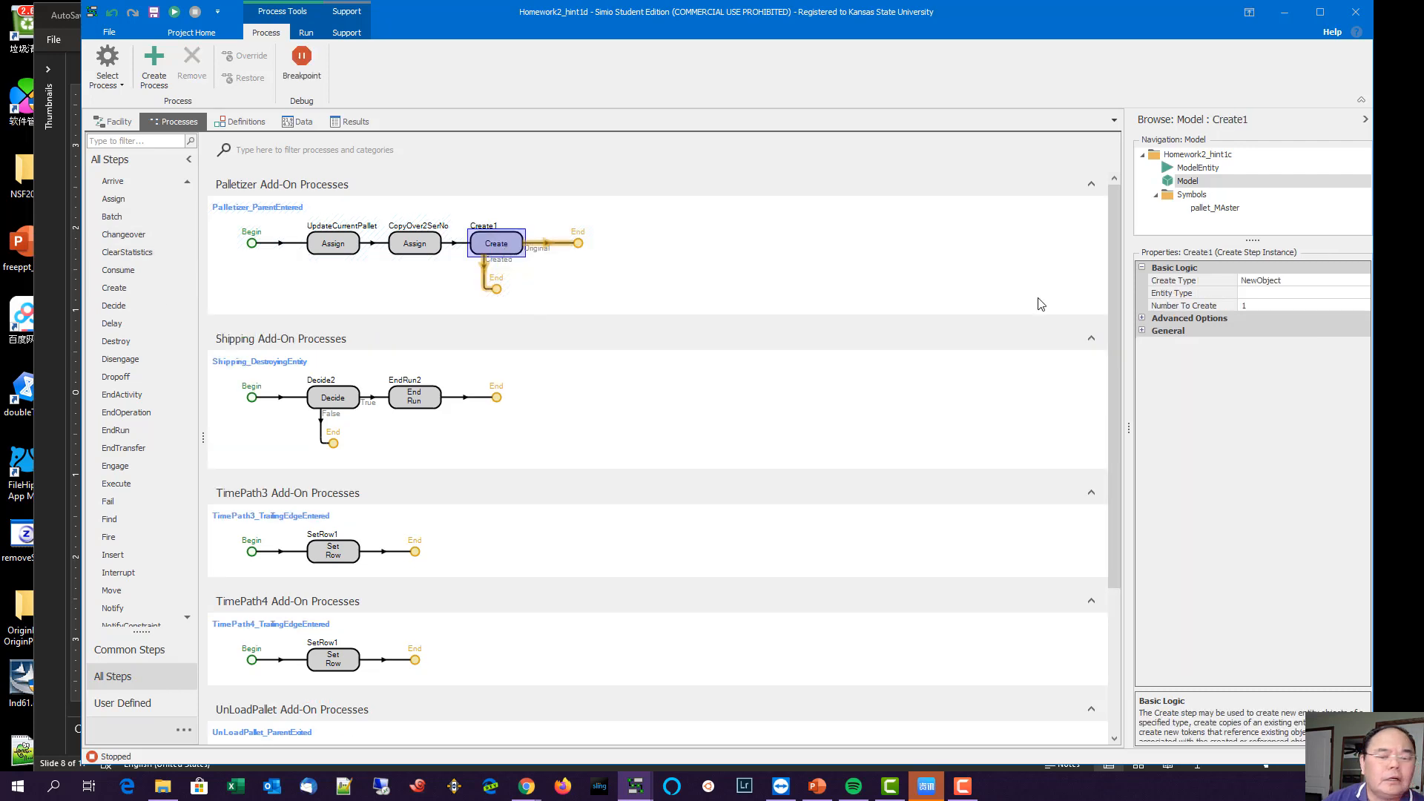
click(1318, 287)
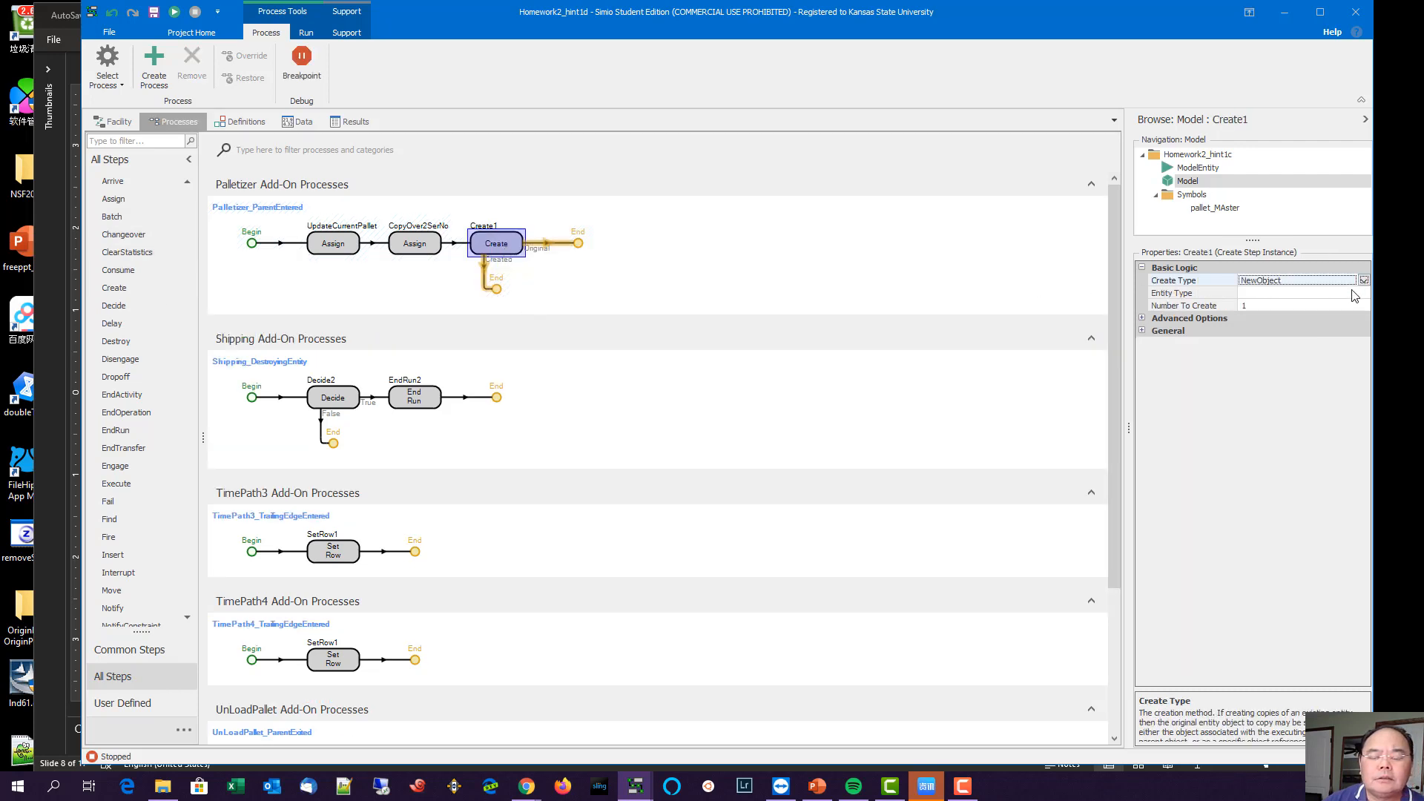
click(1364, 293)
click(1364, 293)
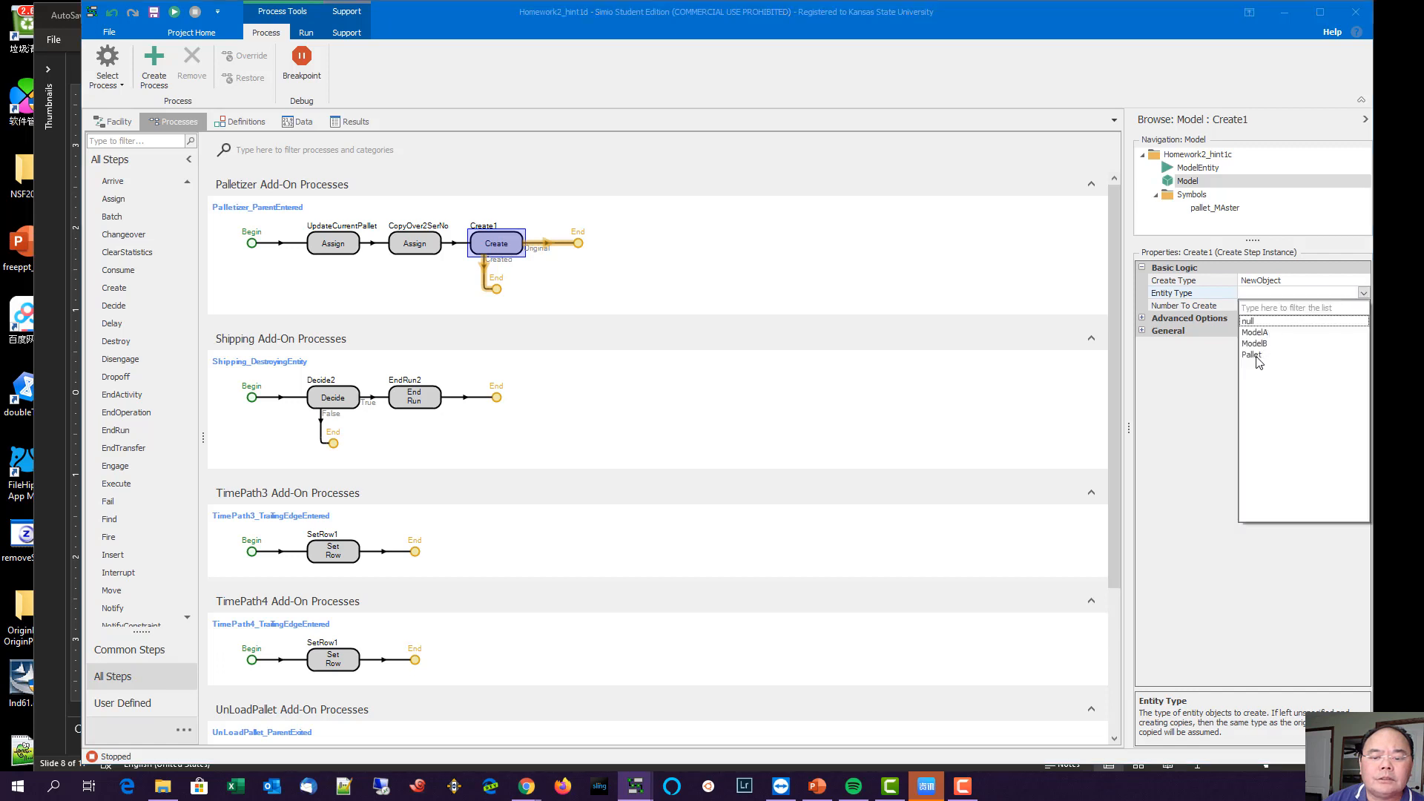
click(1260, 362)
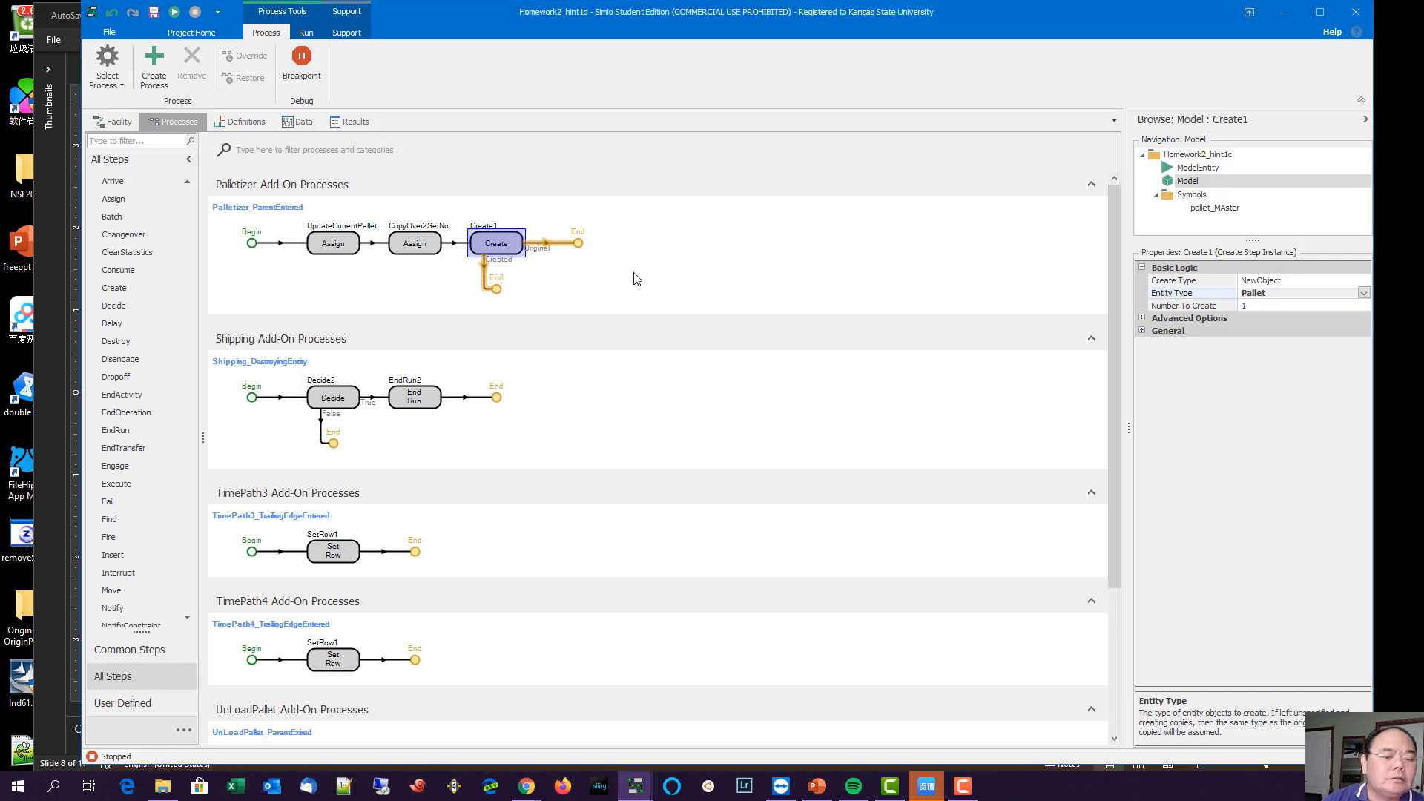
Step: Rename the new Create step as CreateAngel
right_click(493, 238)
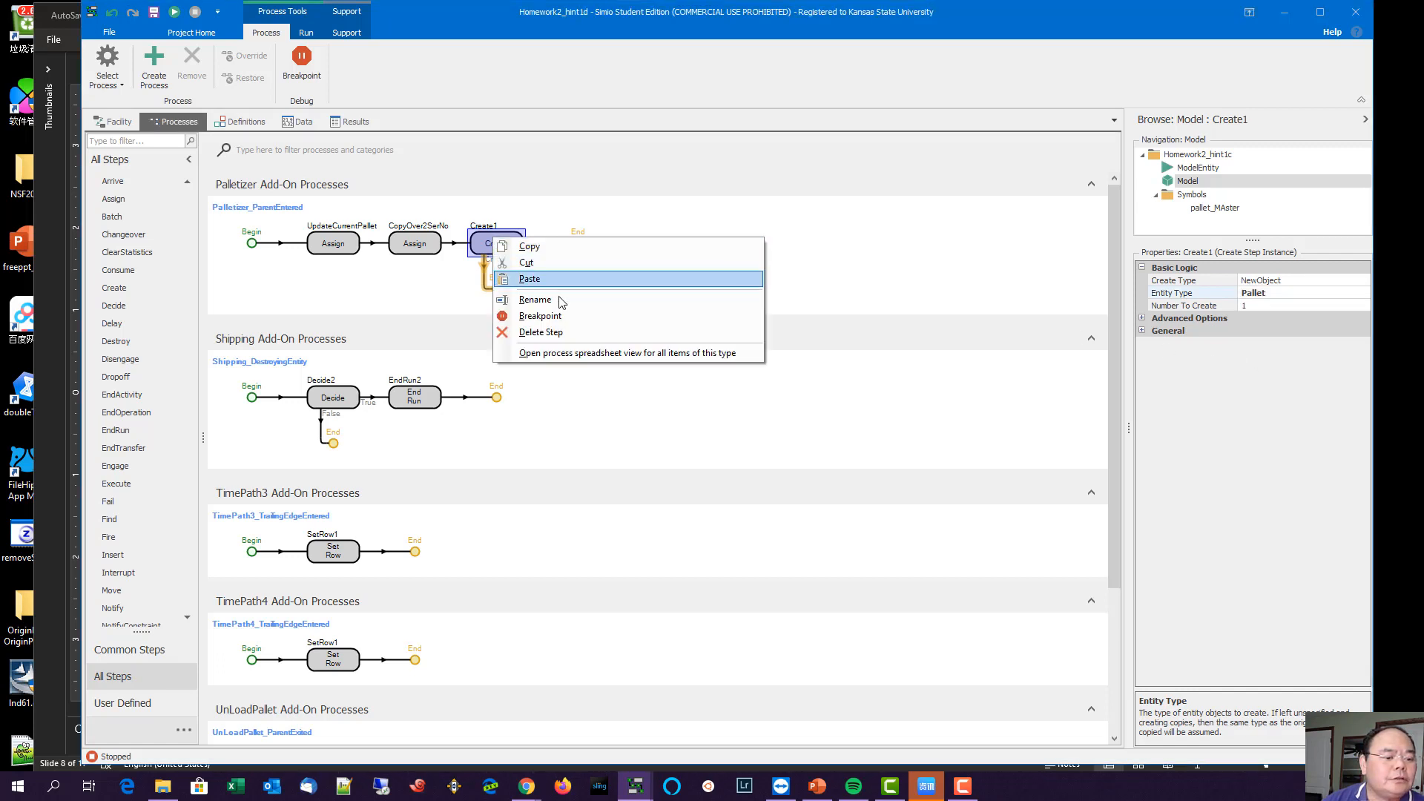
click(560, 300)
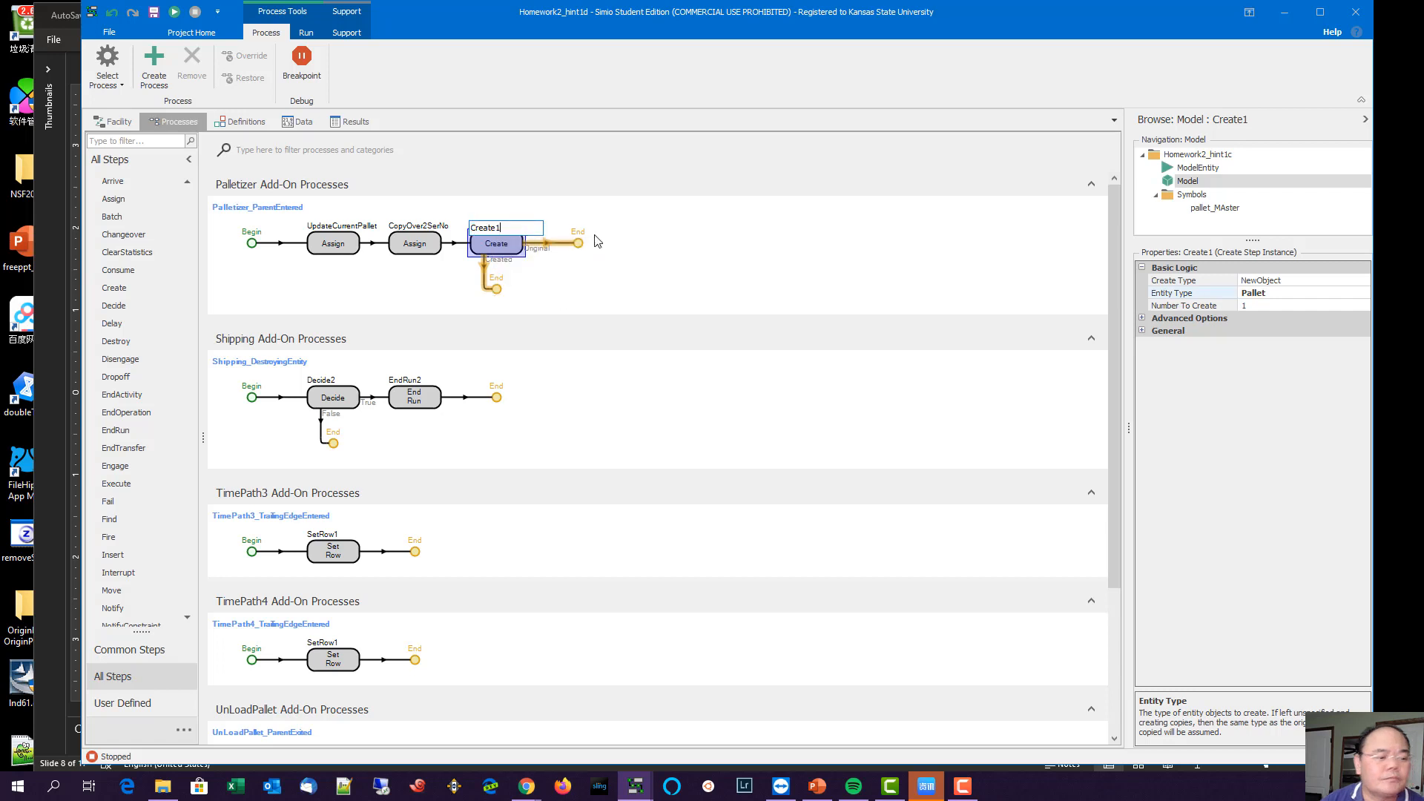
key(BackSpace)
text(Angel)
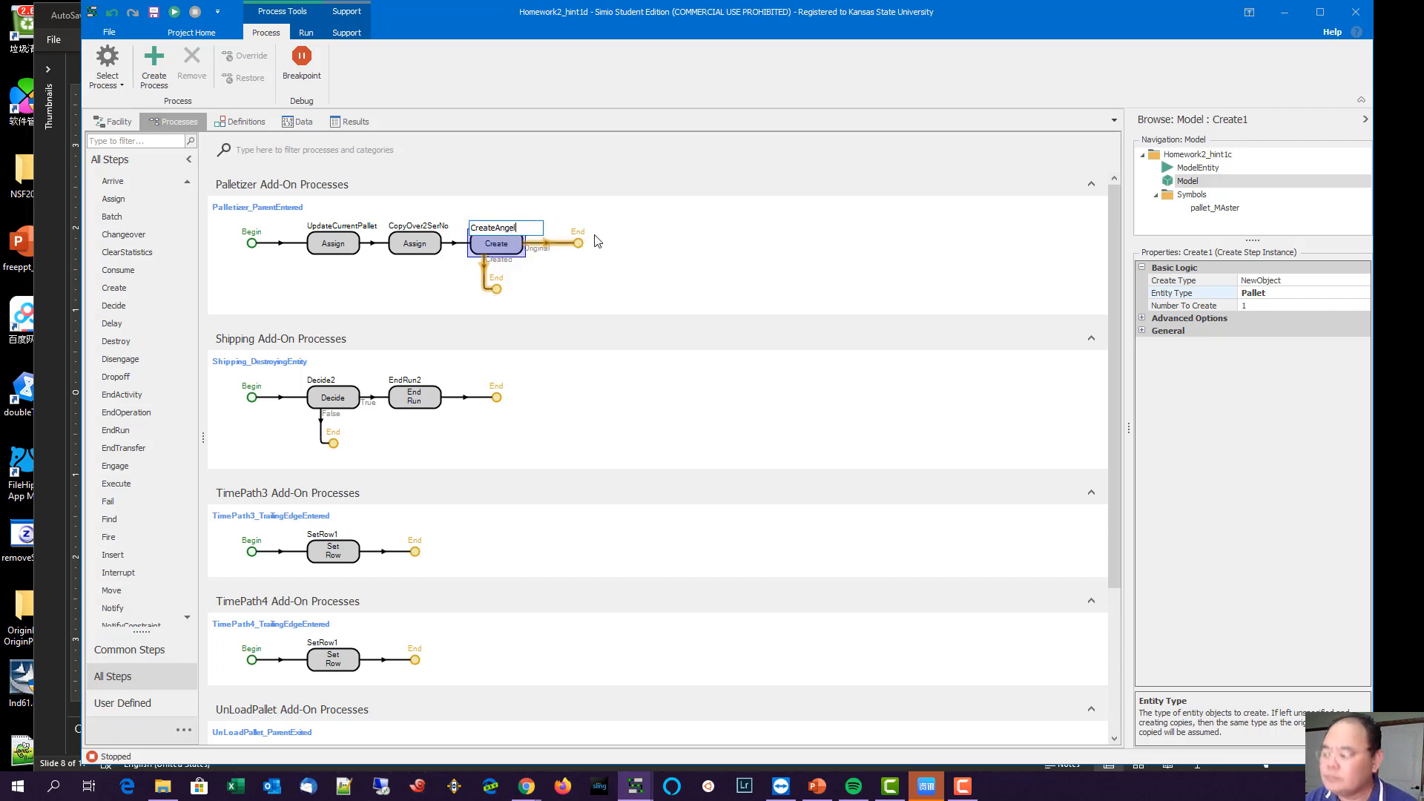
key(Return)
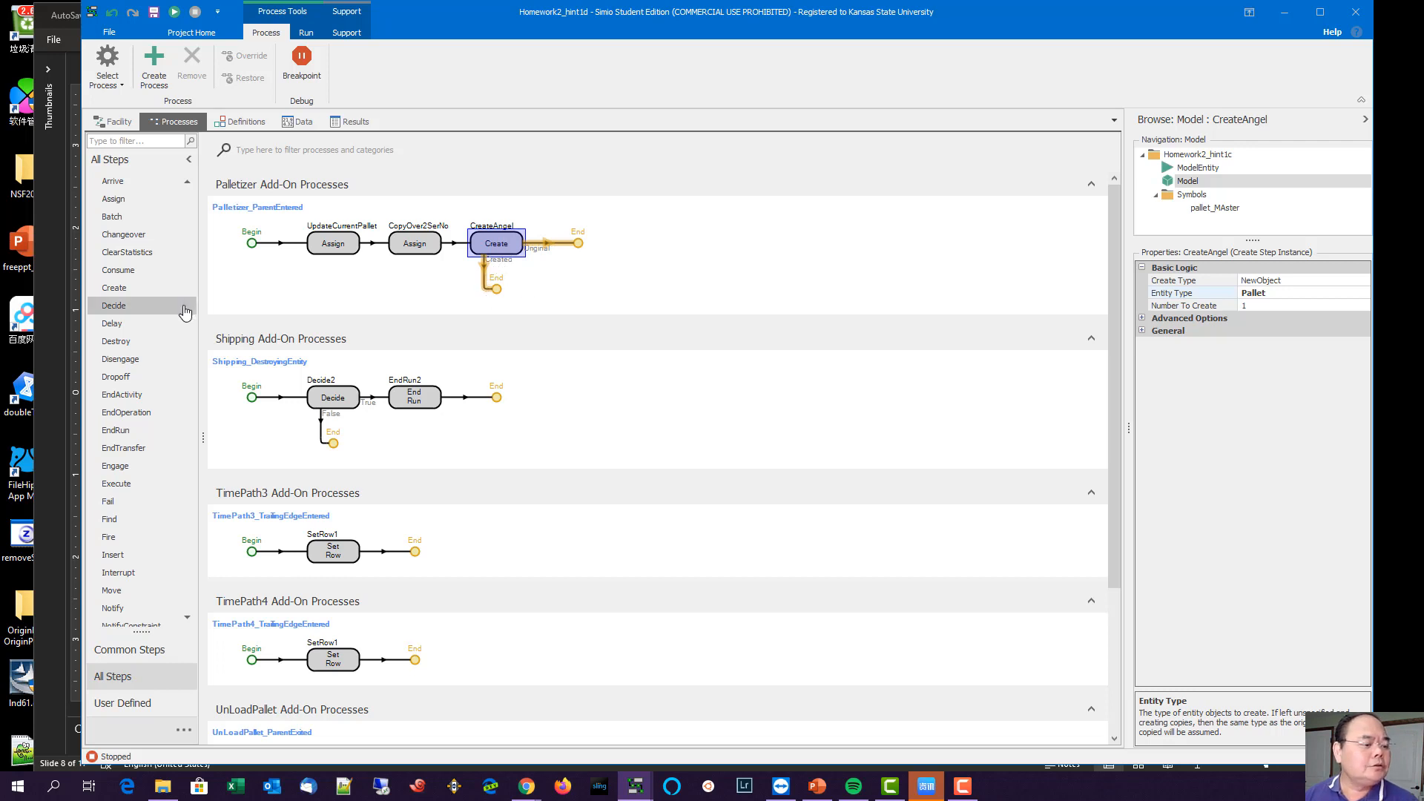
Step: Add a Delay step on the Created branch of CreateAngel and set its delay time to the PalletDwellTime property
drag(178, 324, 496, 289)
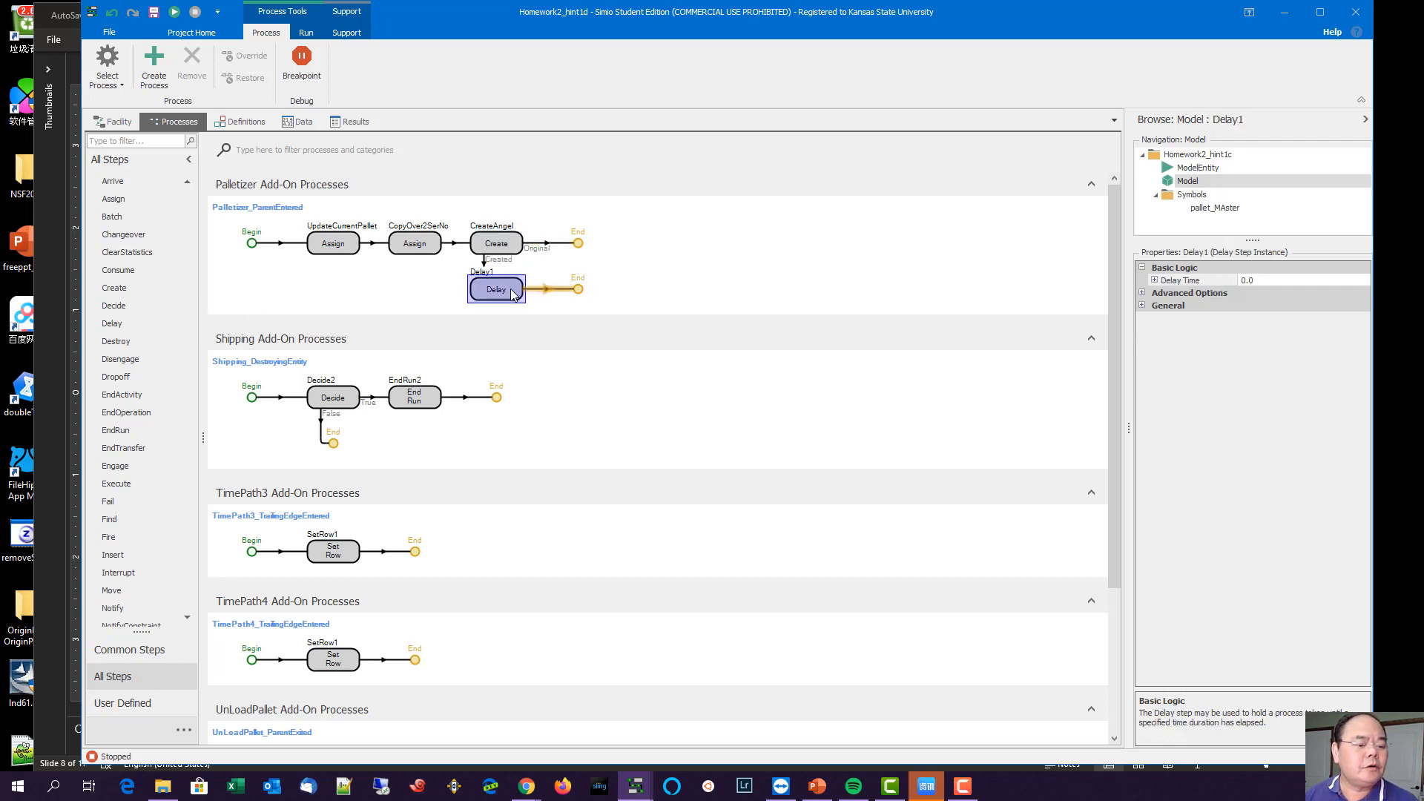
click(1291, 282)
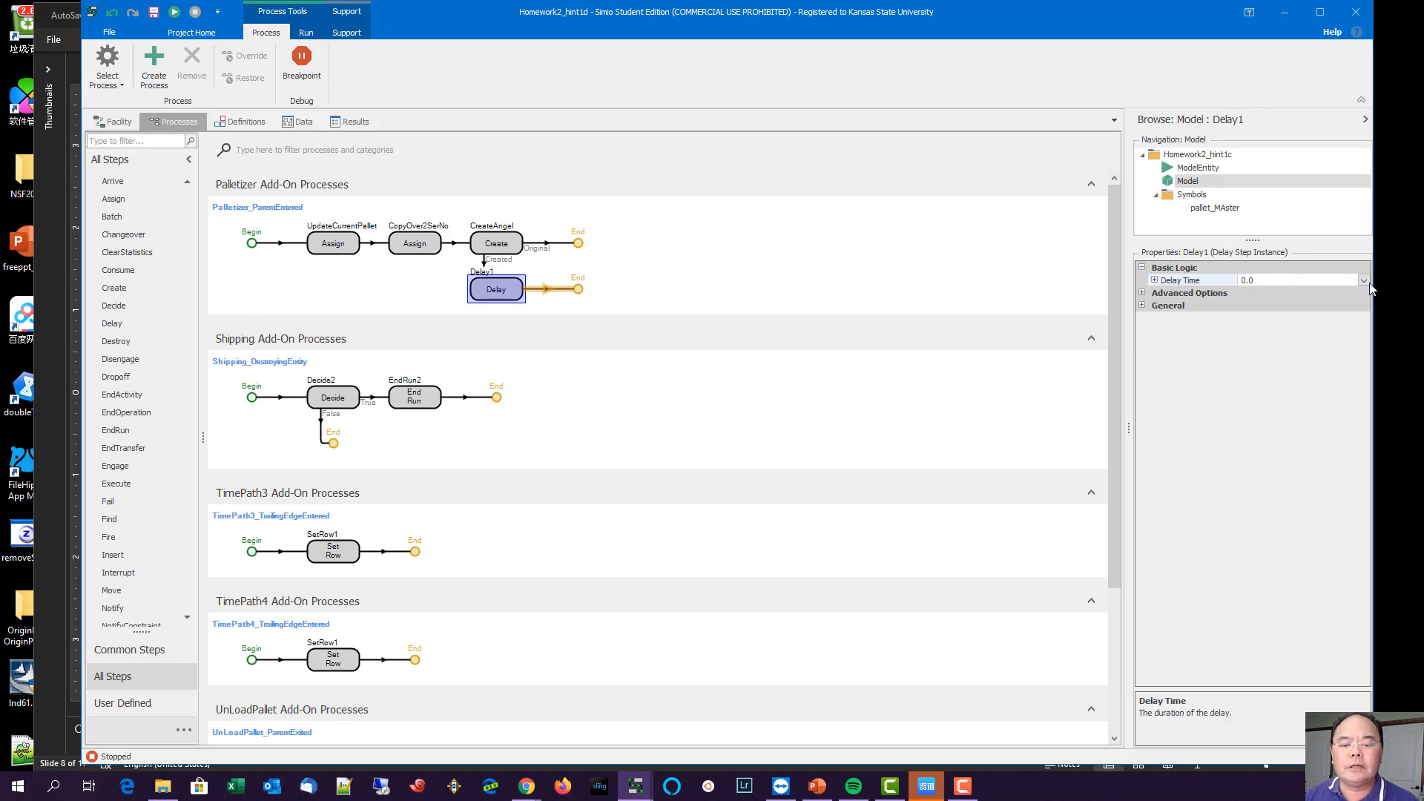
click(1364, 281)
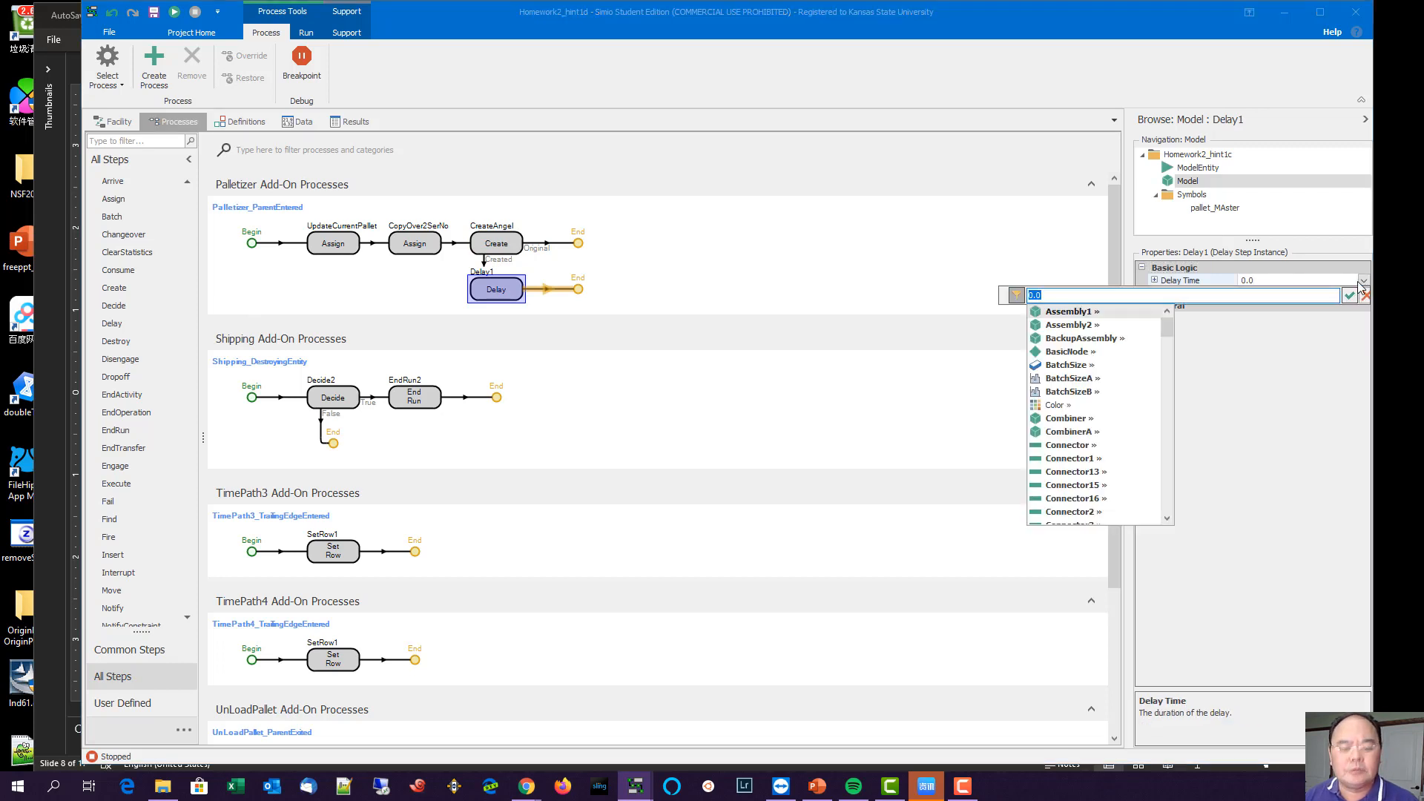
text(Pall)
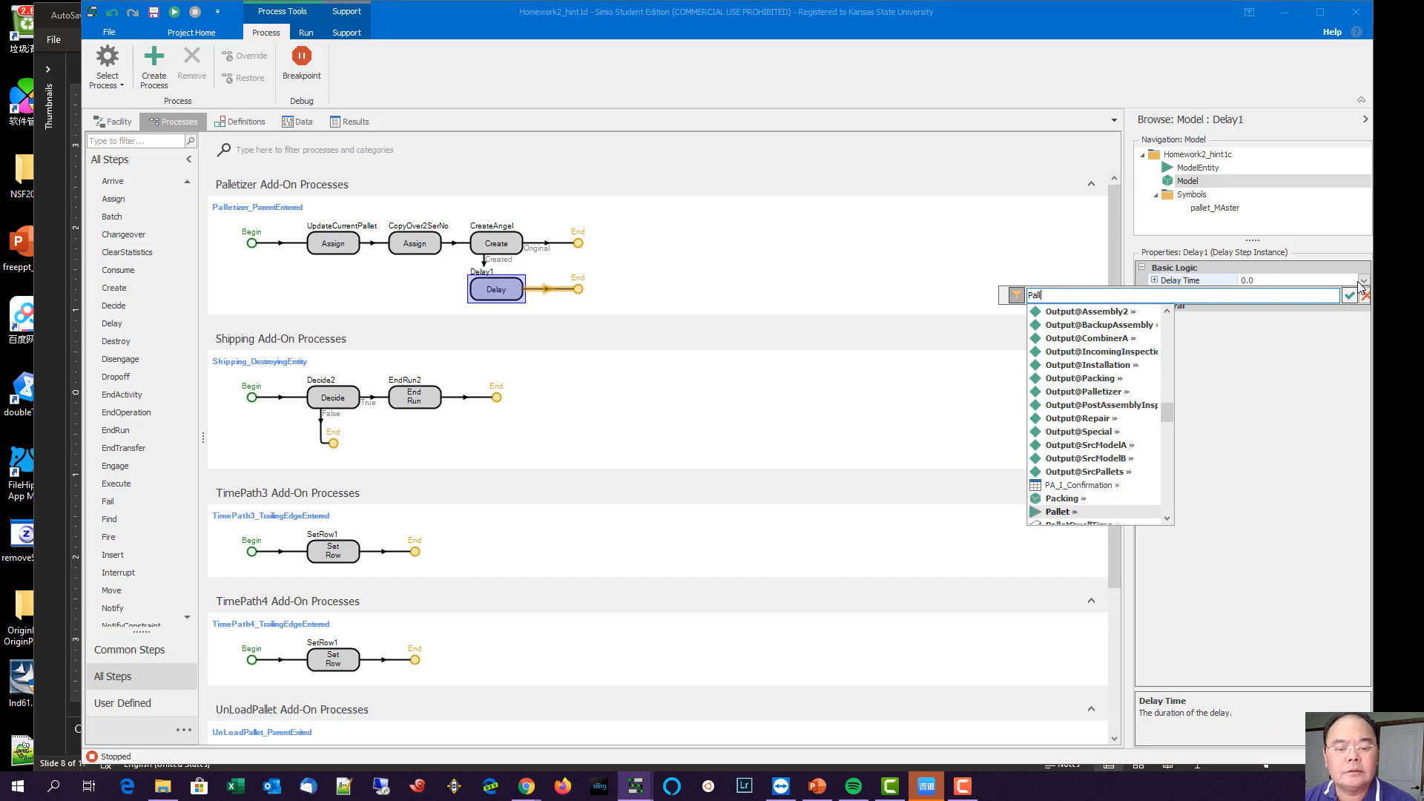
key(Down)
key(Return)
key(Return)
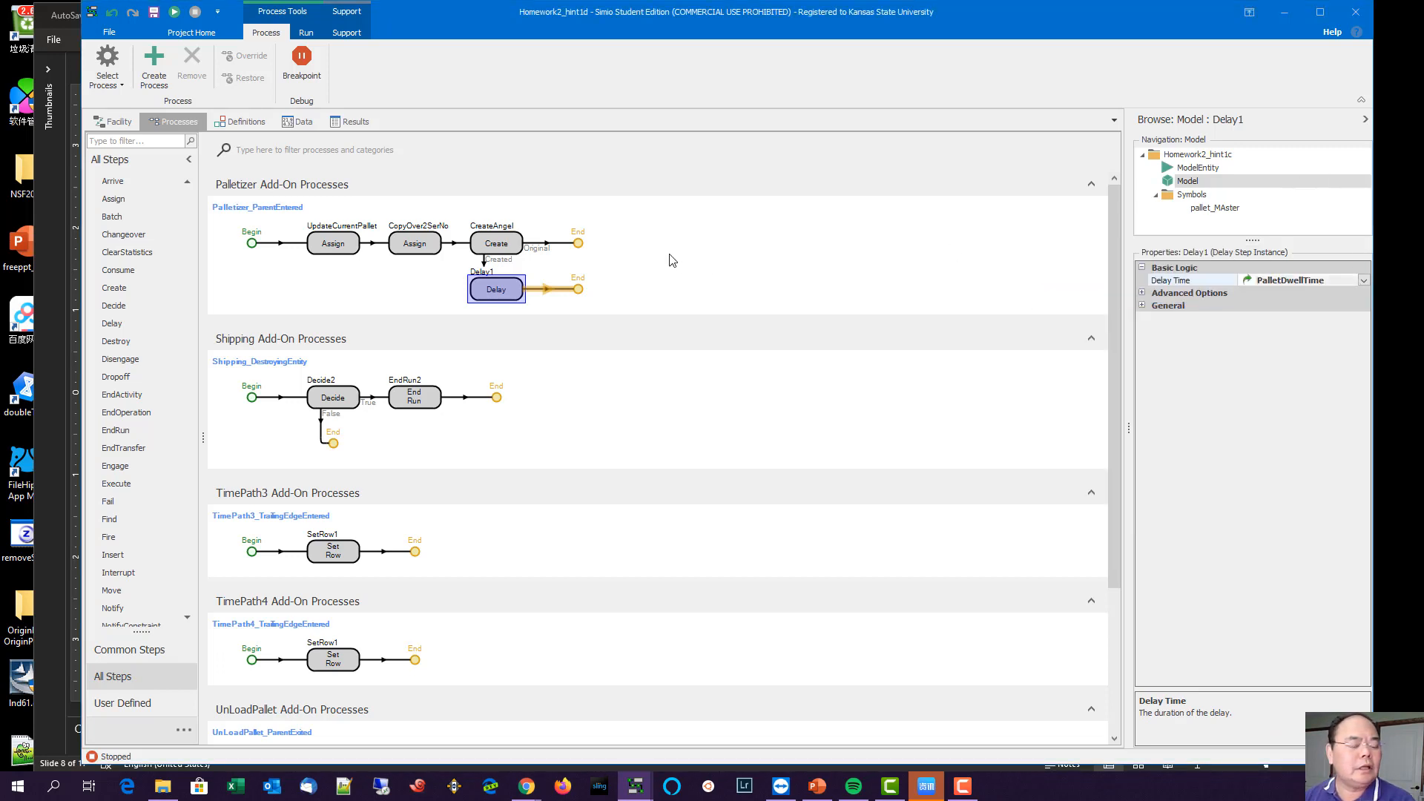
Step: Rename the Delay step on the Created branch as AngelSleep
click(522, 295)
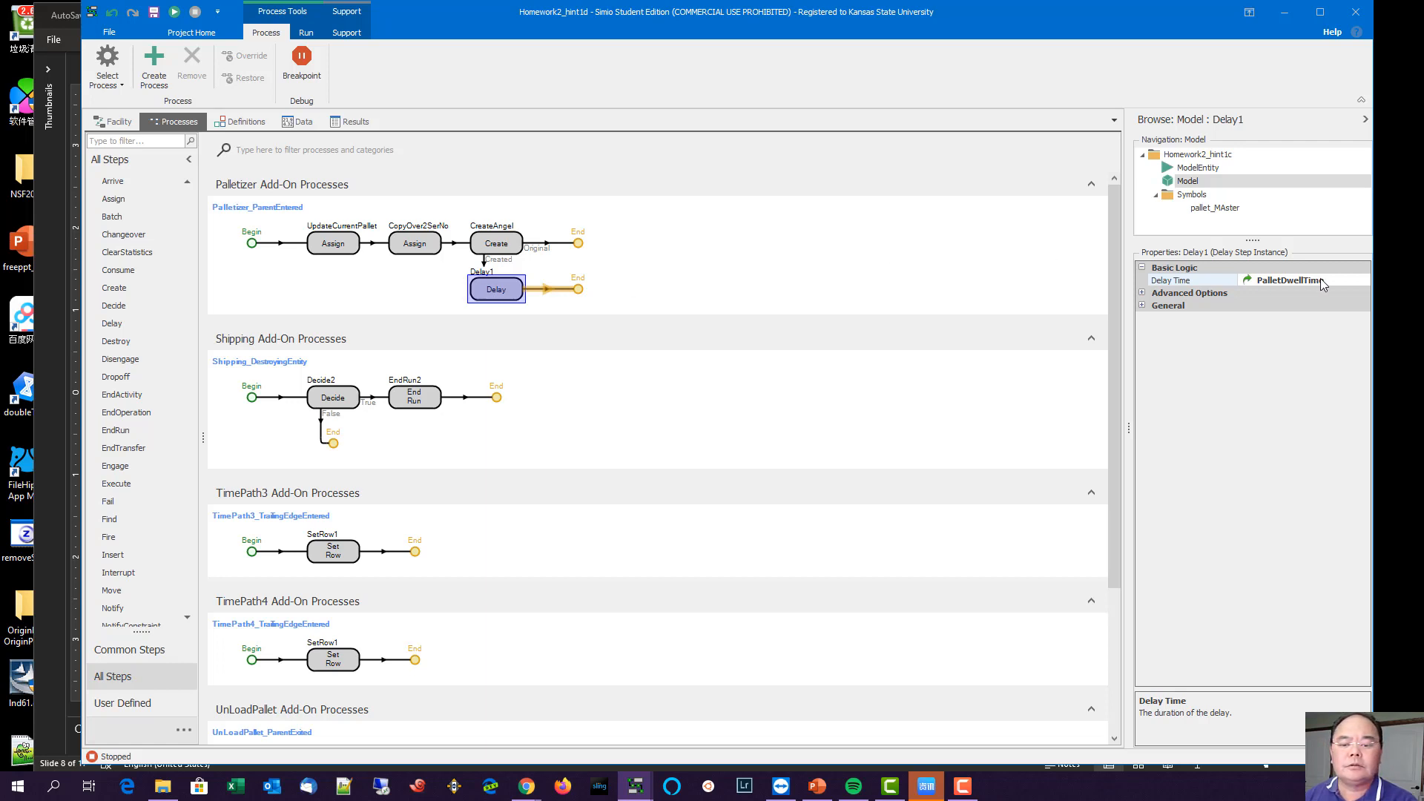
double_click(490, 296)
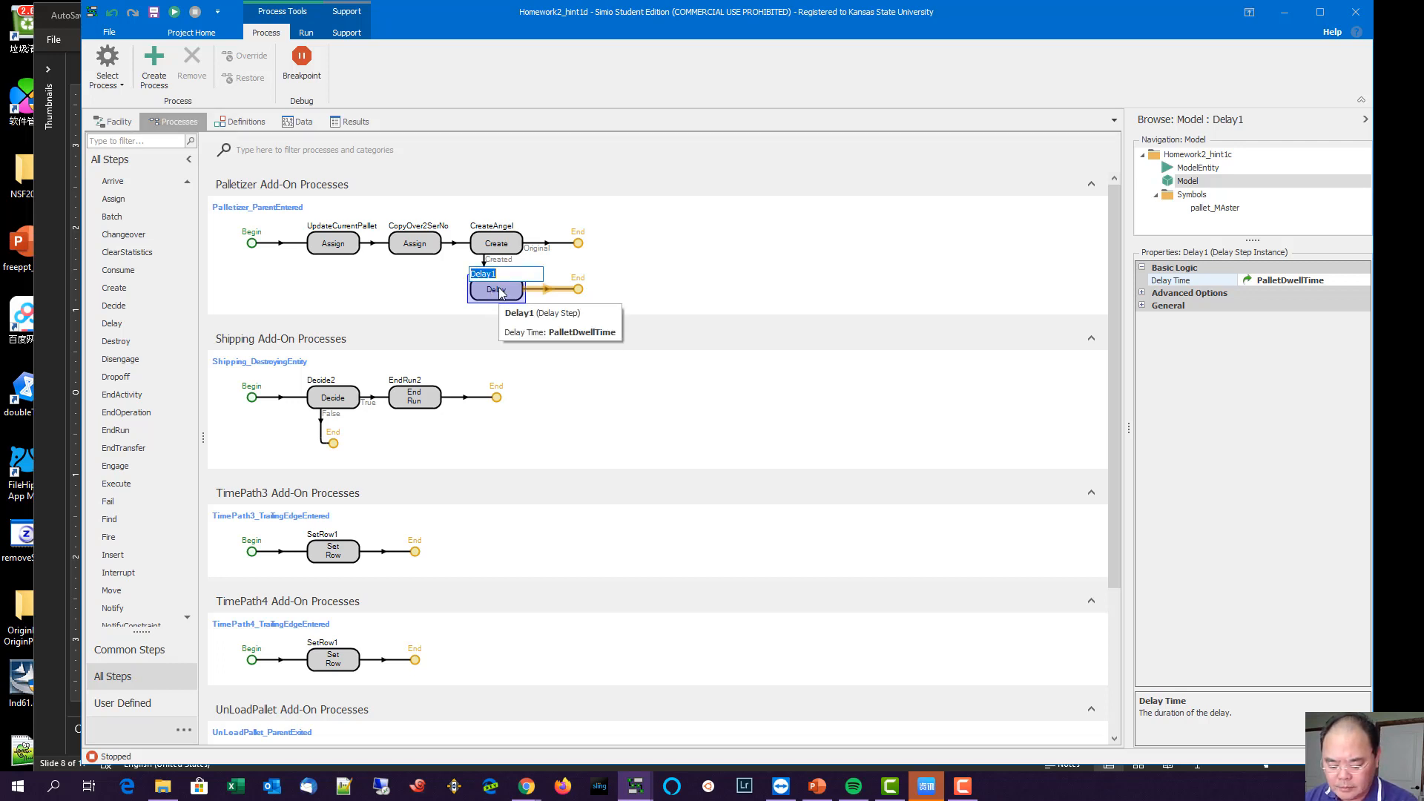
text(Angel)
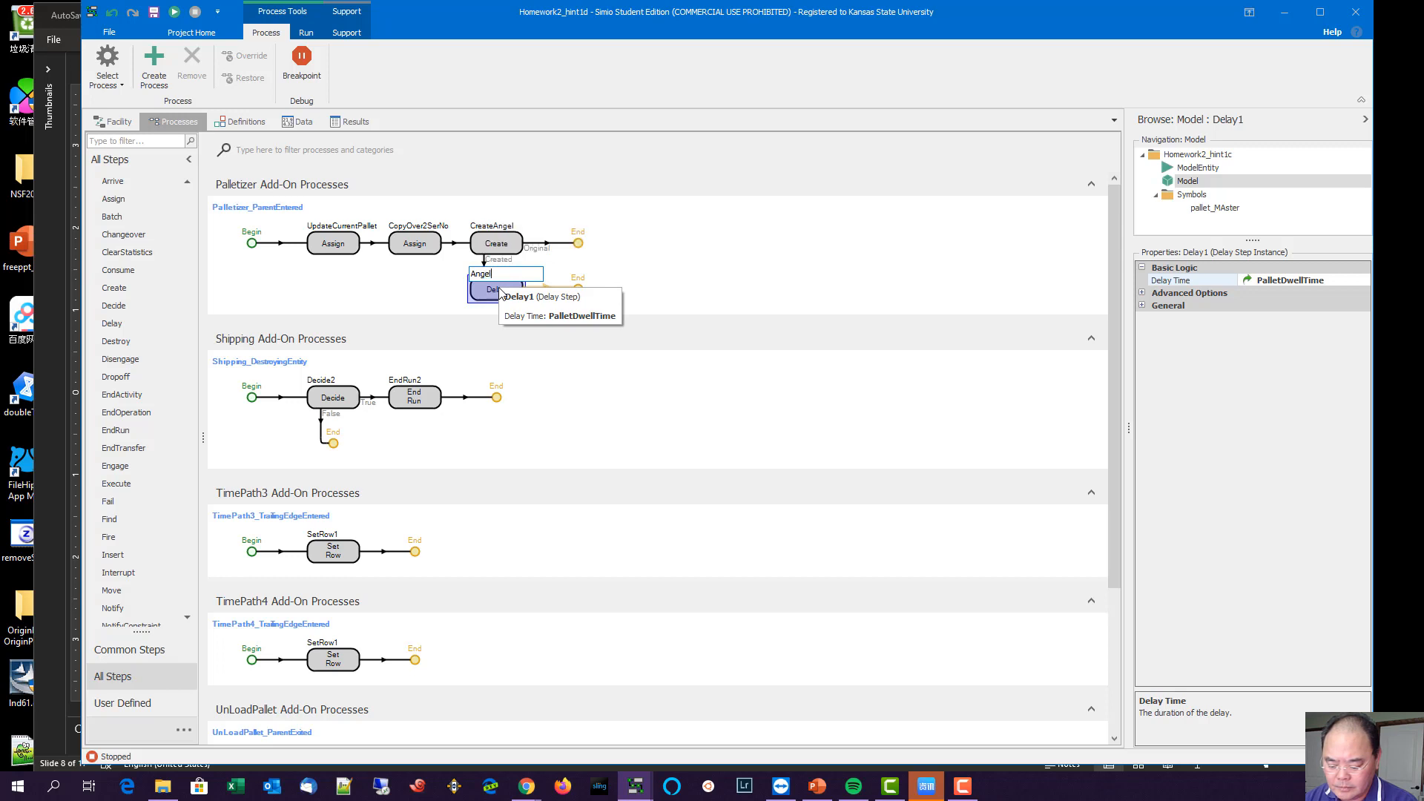
text(Sleep)
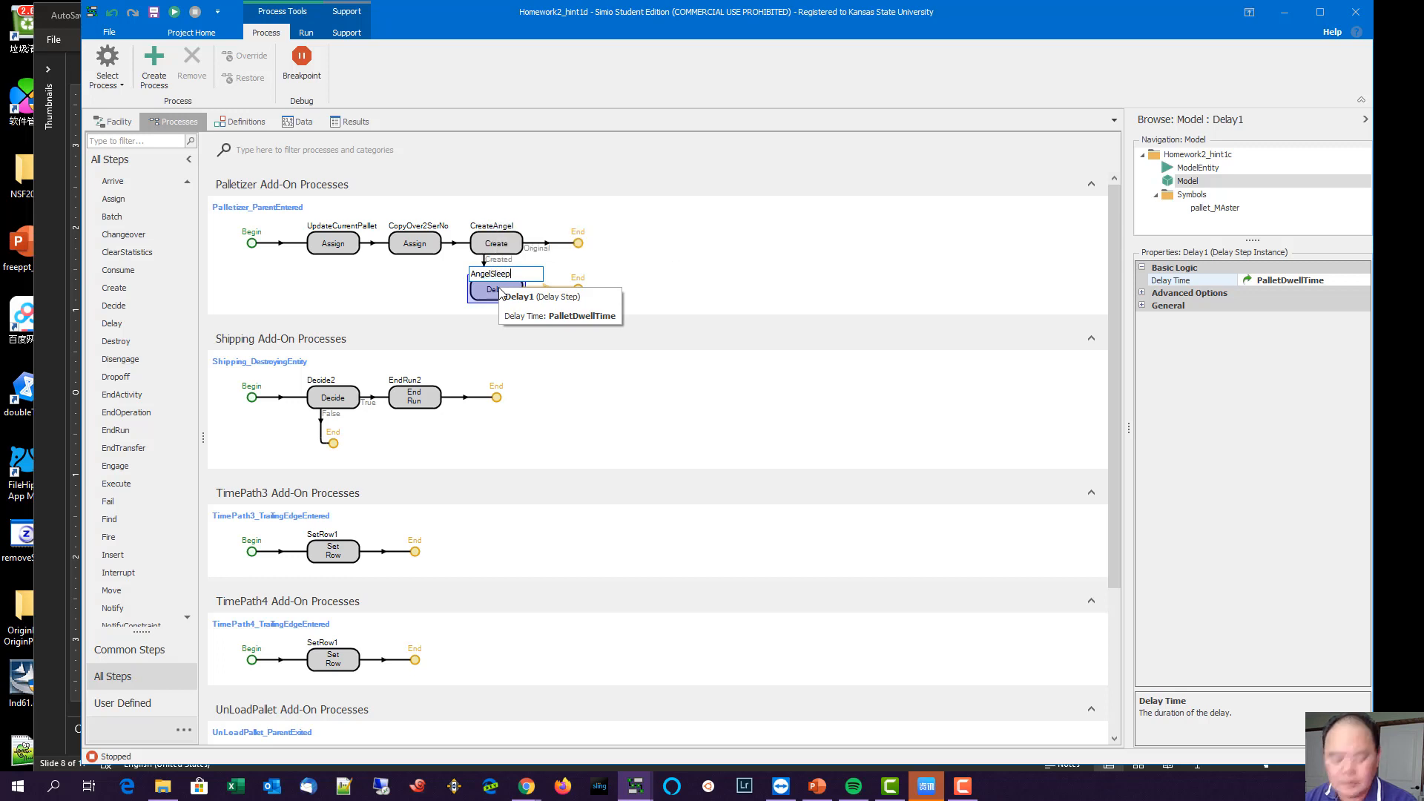
key(Return)
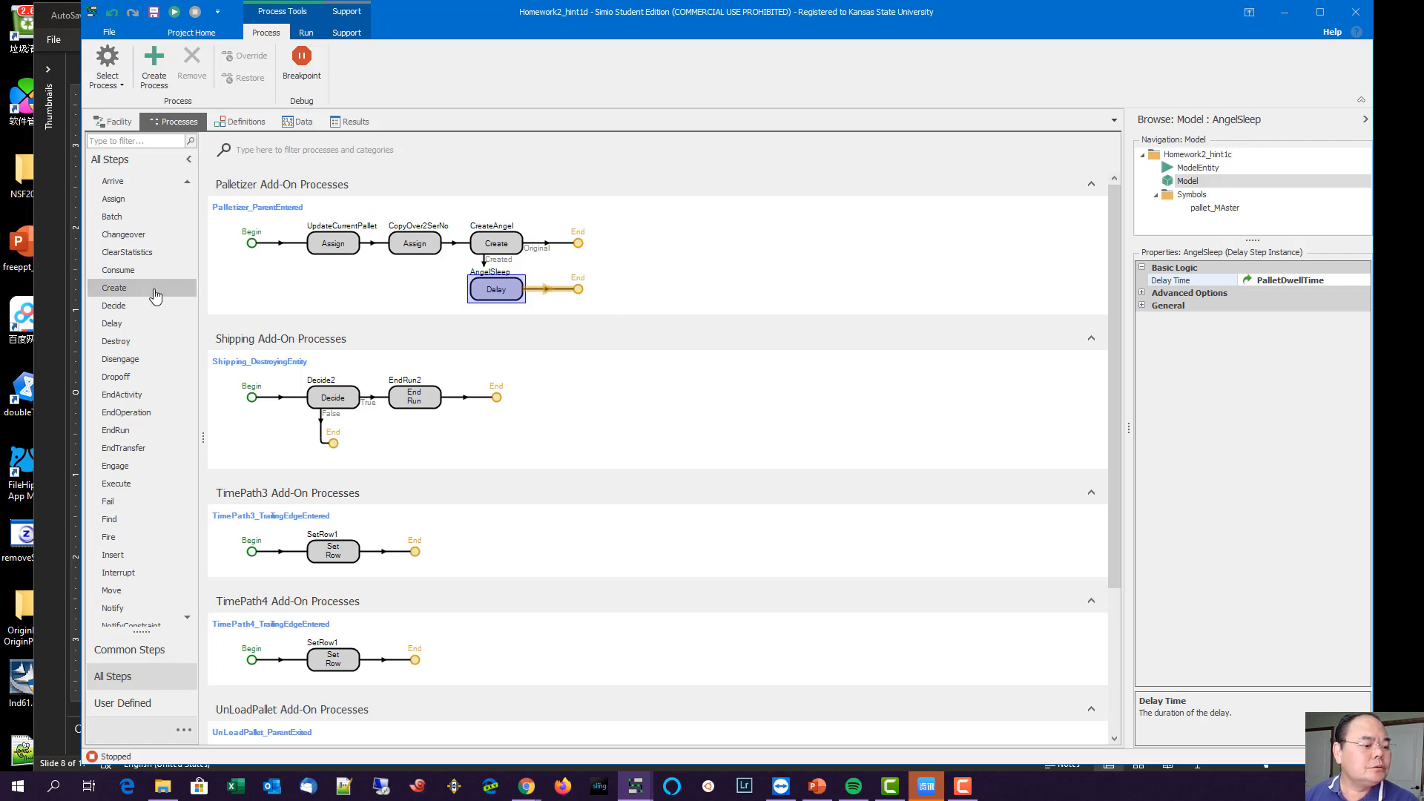
Step: Add a Decide step after AngelSleep in the Palletizer_ParentEntered process and rename it as CheckTwinBro
drag(148, 306, 598, 302)
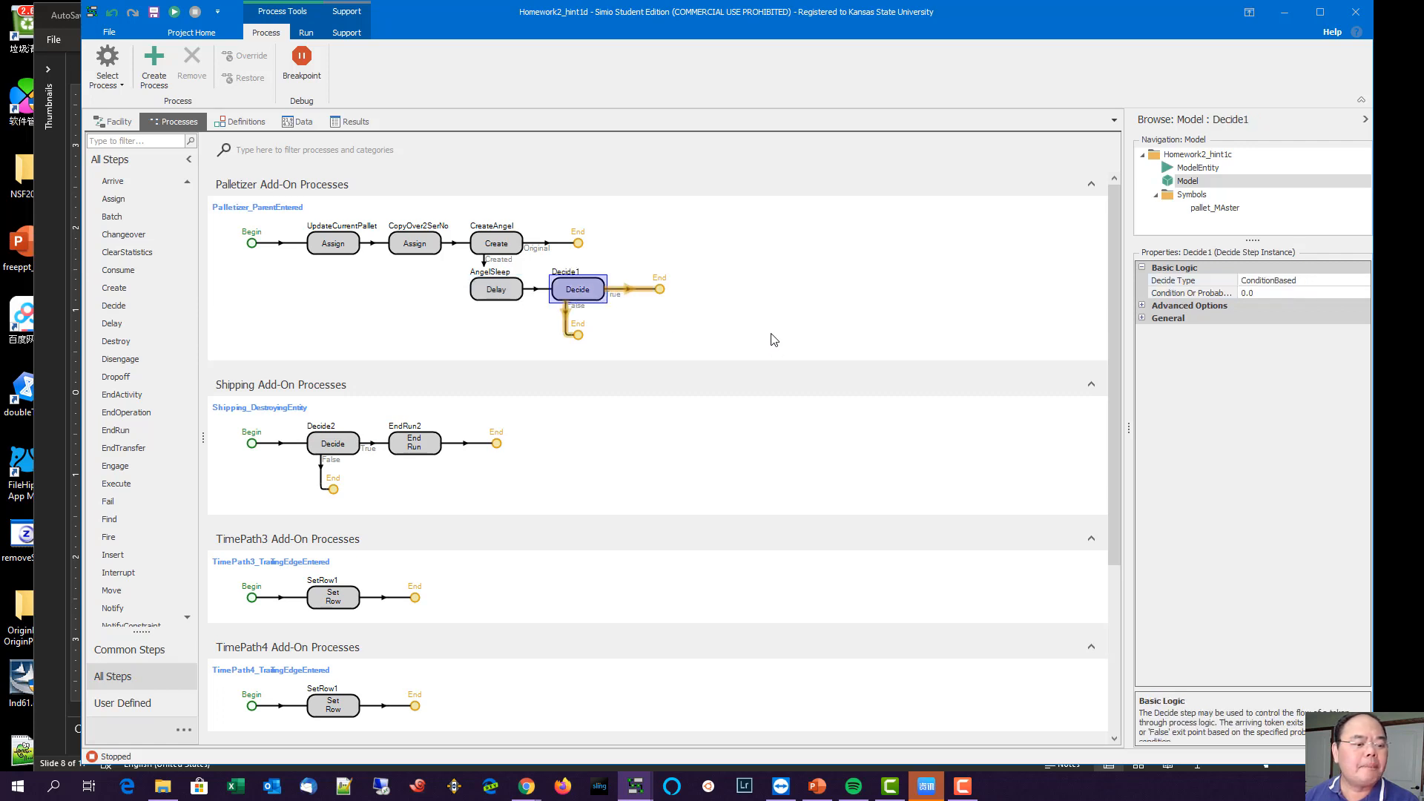
right_click(587, 295)
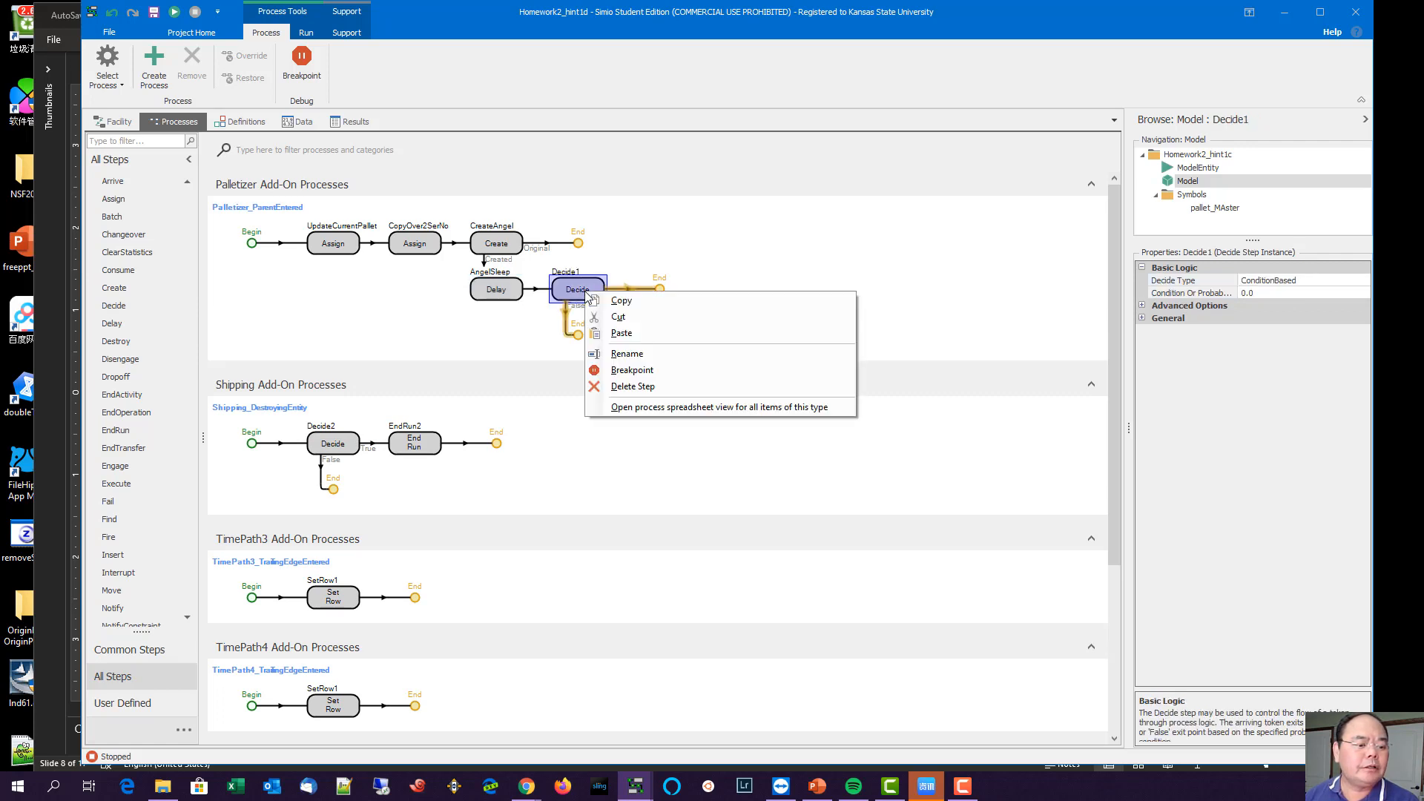
click(627, 353)
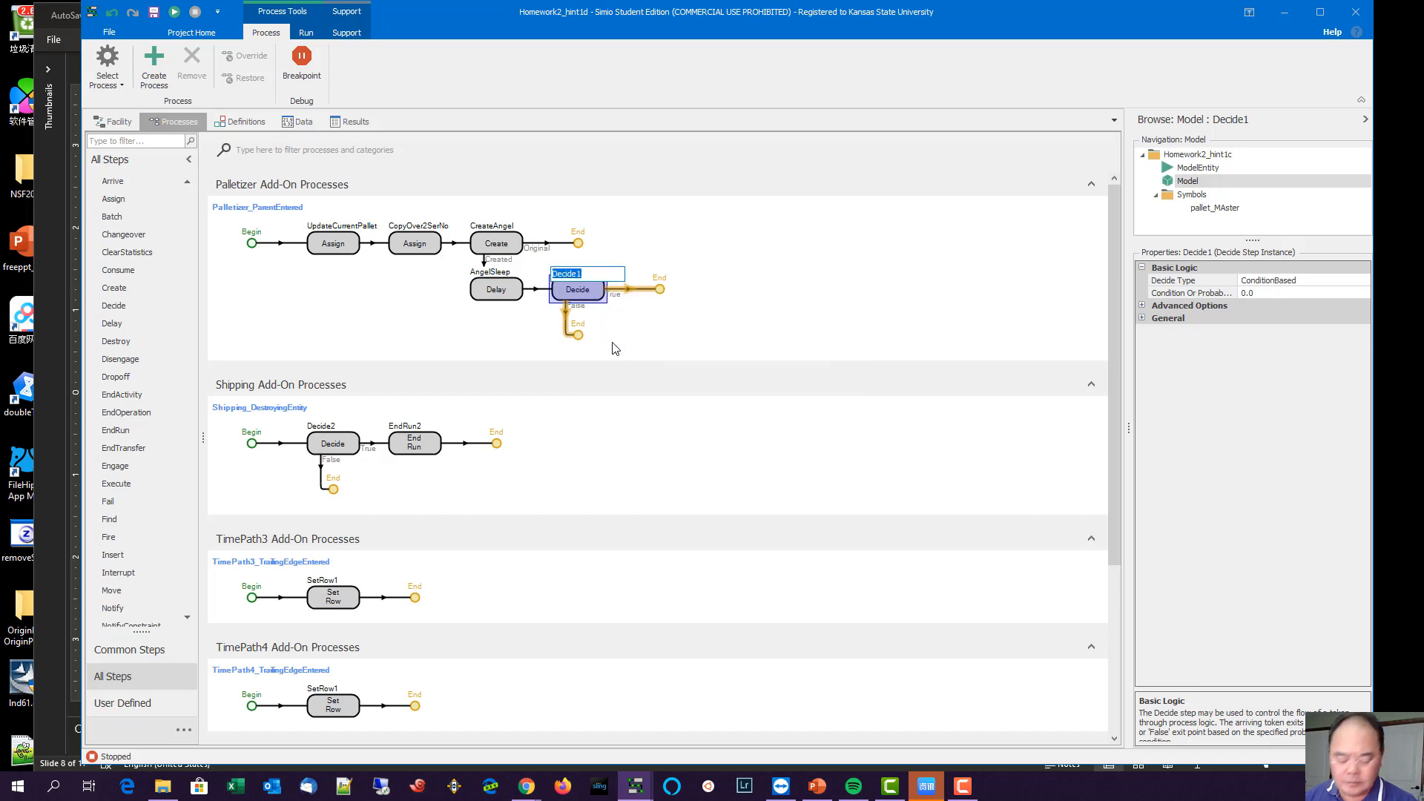
text(Check)
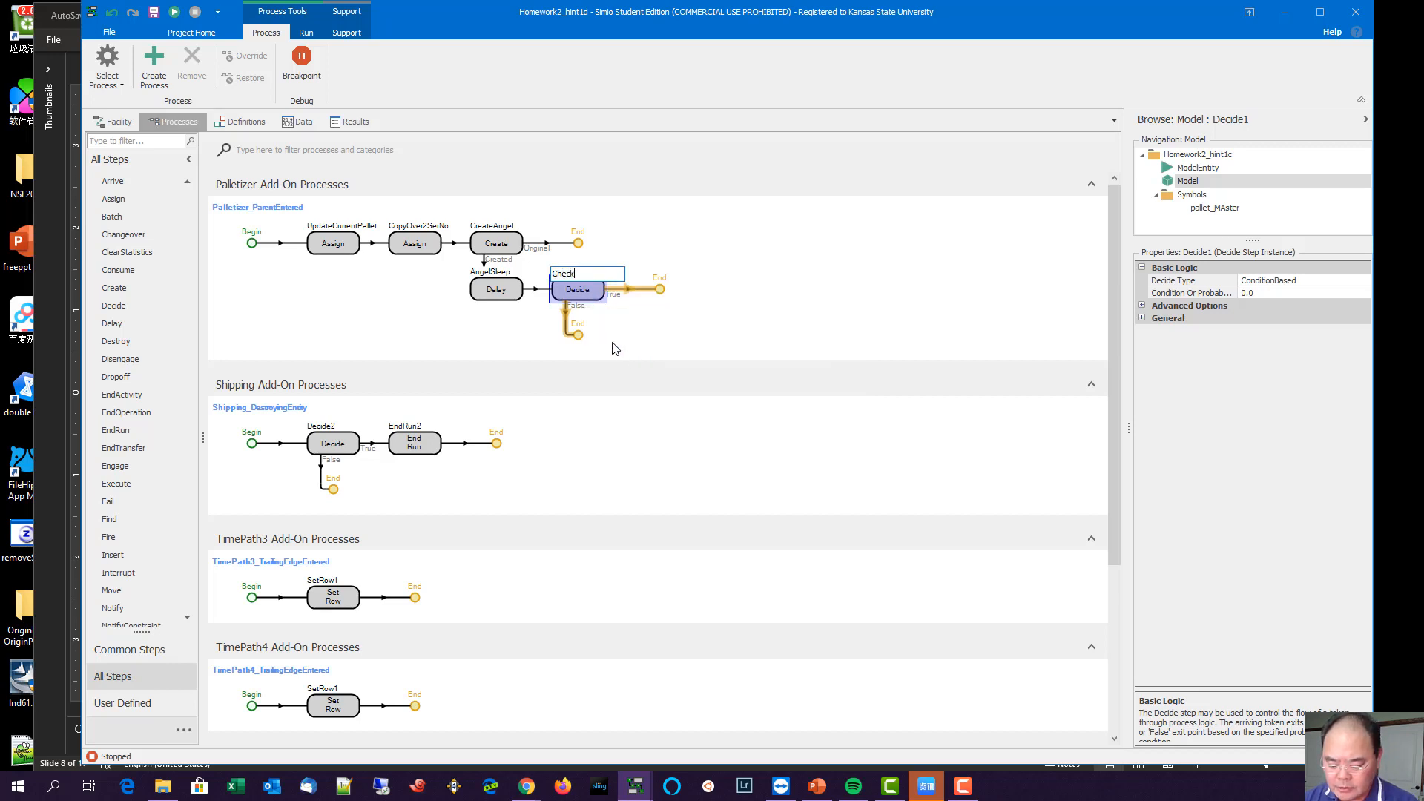
text(TwinB)
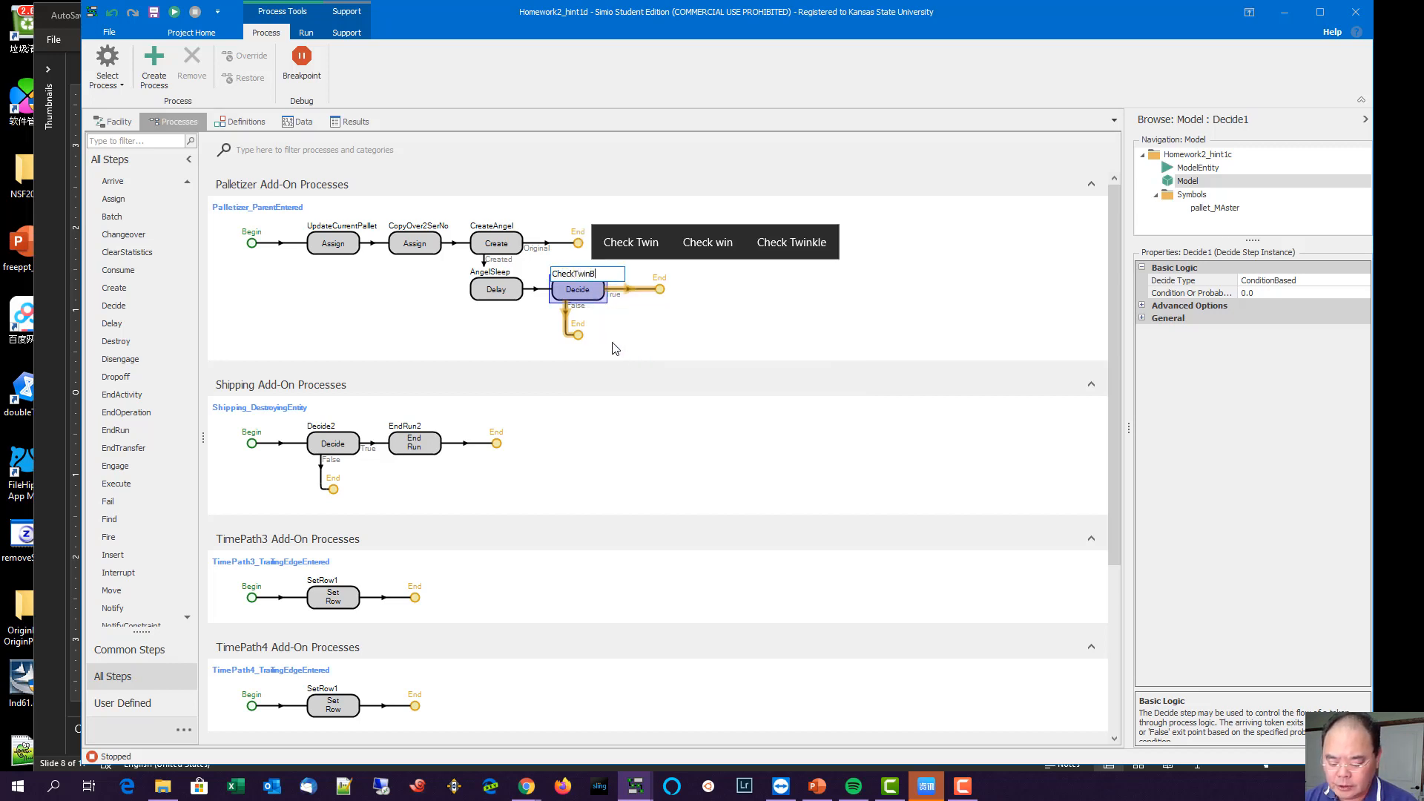
text(ro)
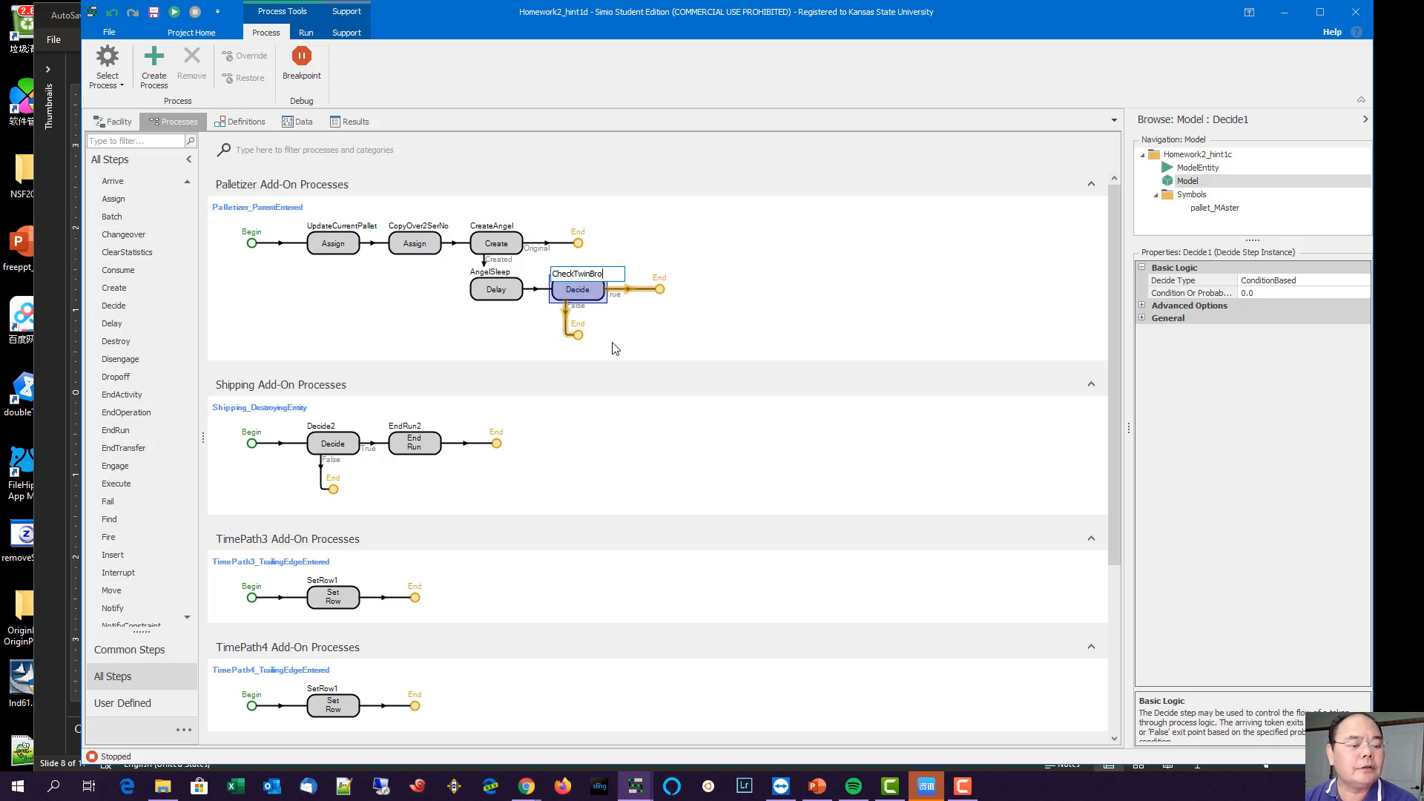
key(Return)
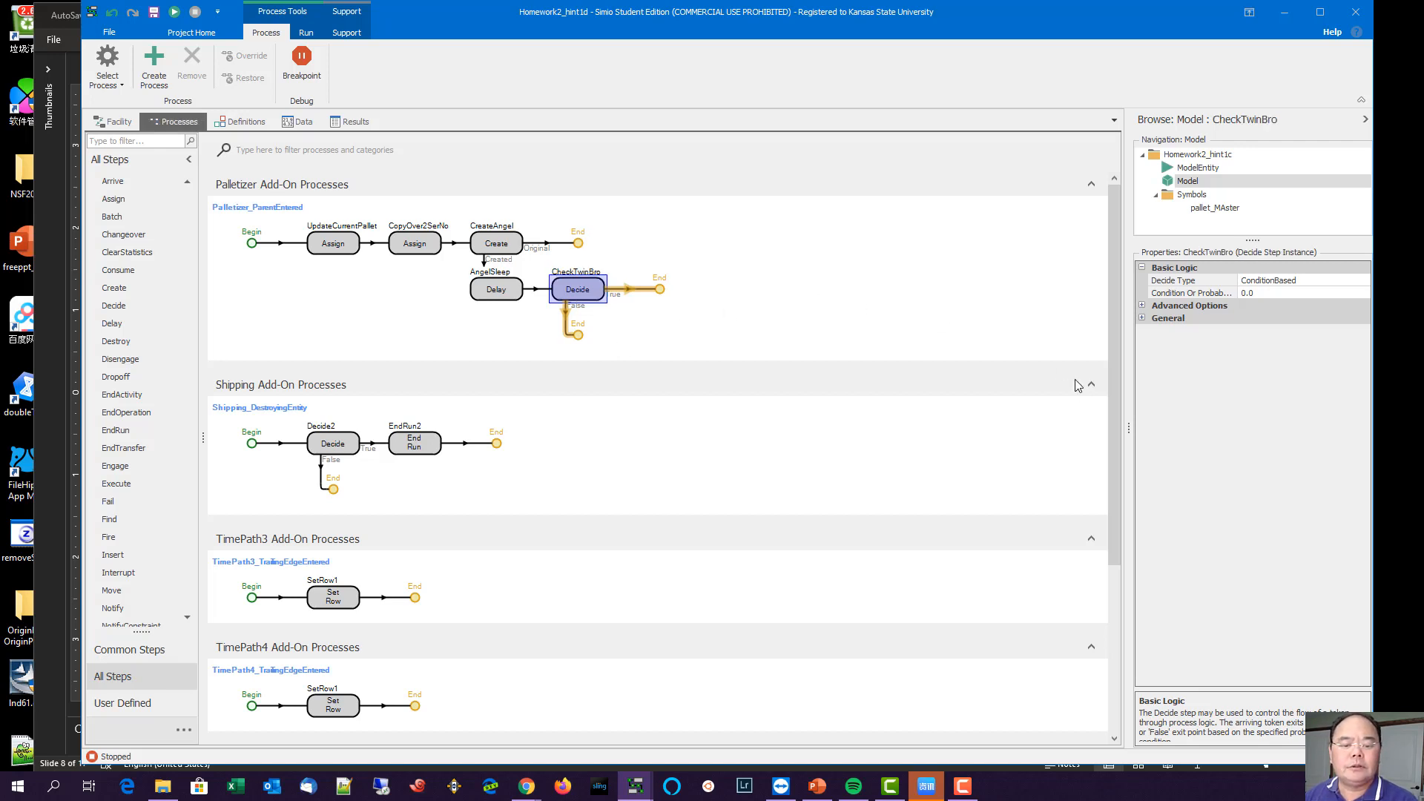
Step: Begin the condition expression of the CheckTwinBro step with (CurrentPallet == ModelEntity.SerNo)
drag(1129, 427, 692, 426)
drag(974, 287, 799, 287)
click(820, 294)
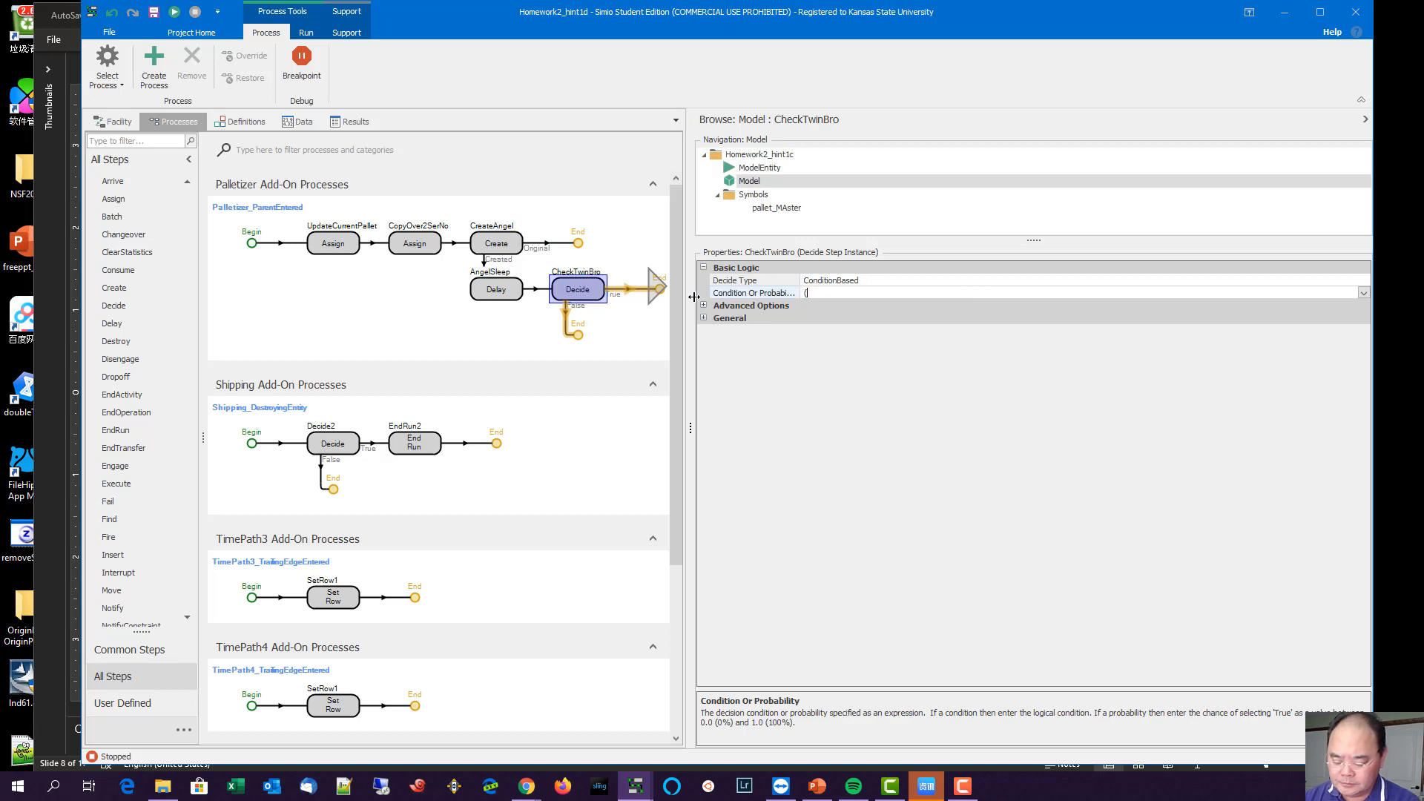
text((P)
key(BackSpace)
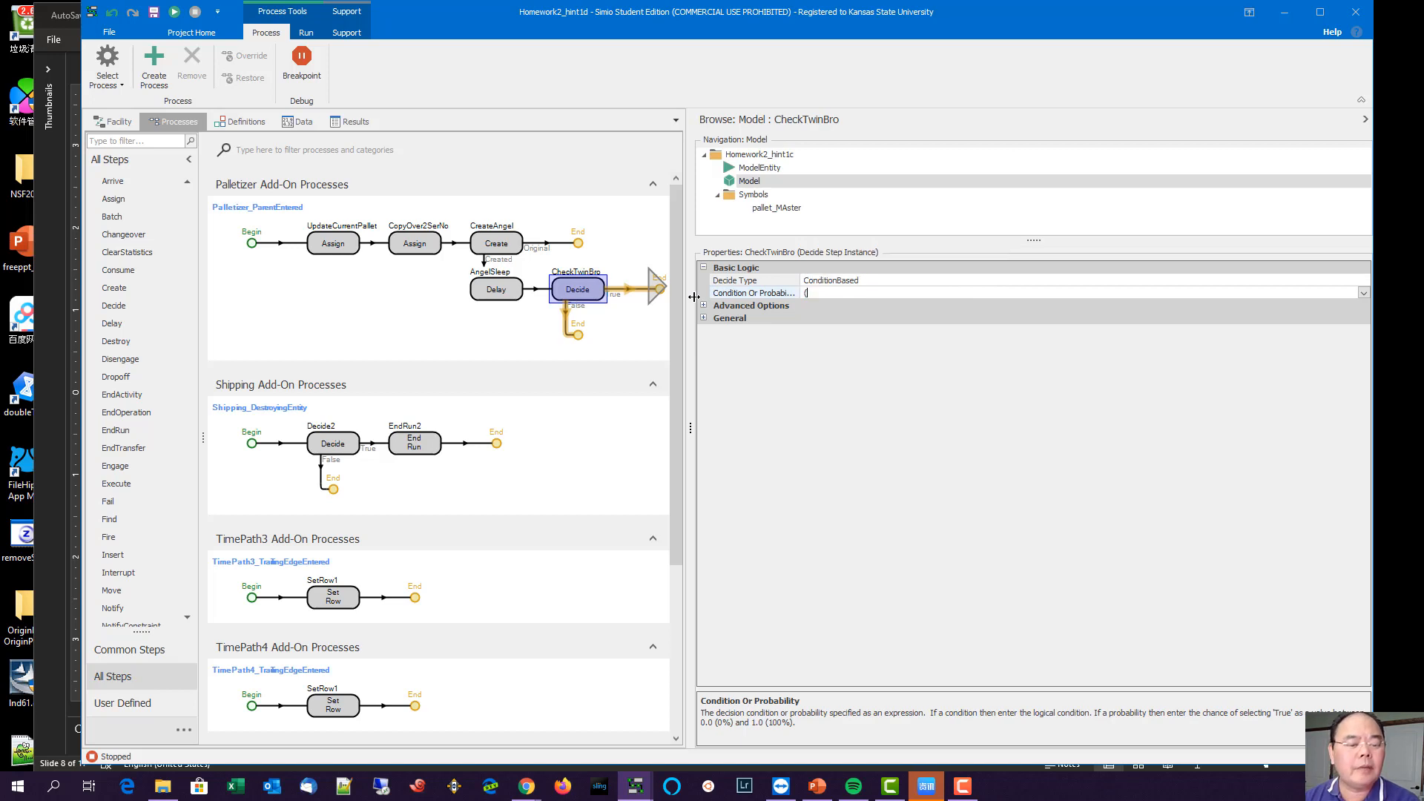
text(CurrentPa)
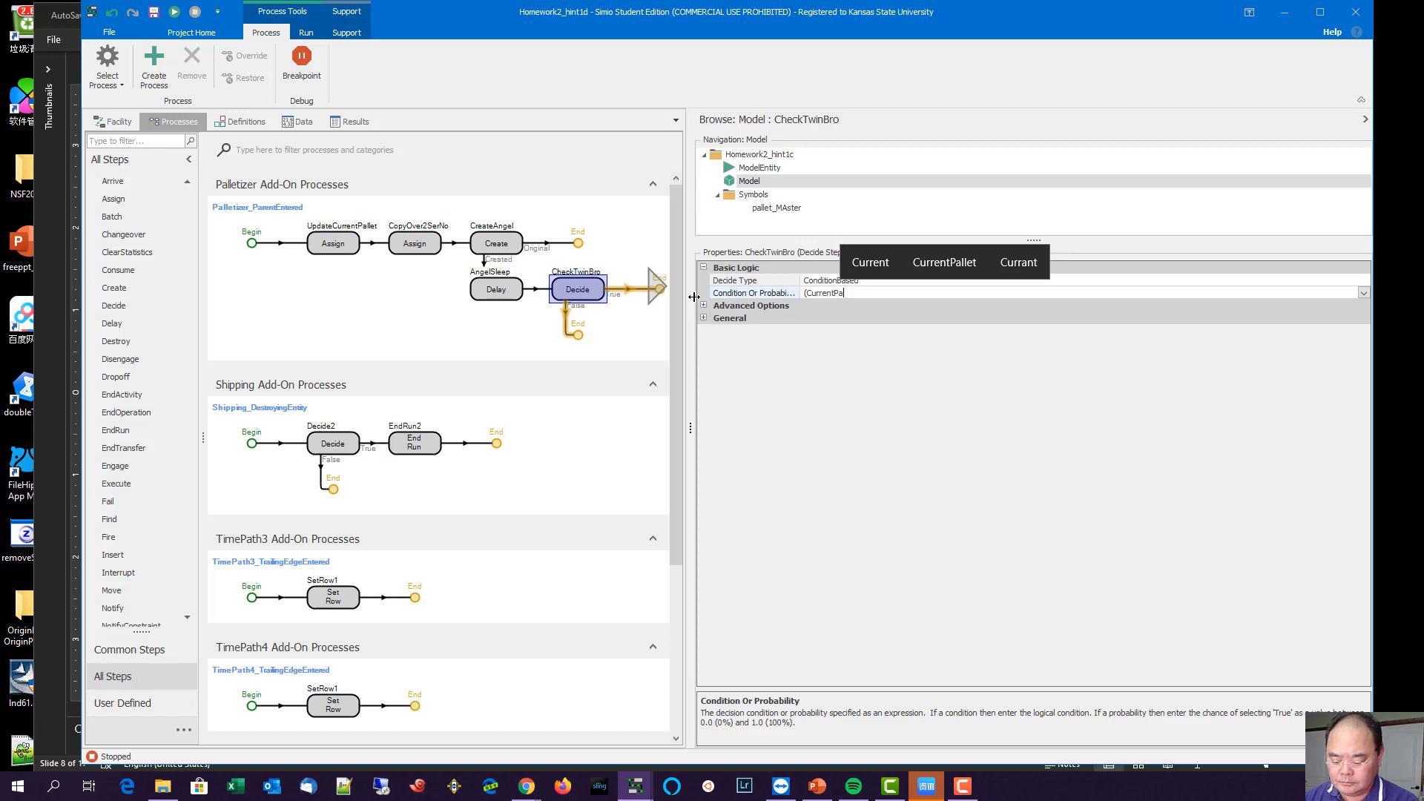
text(llet)
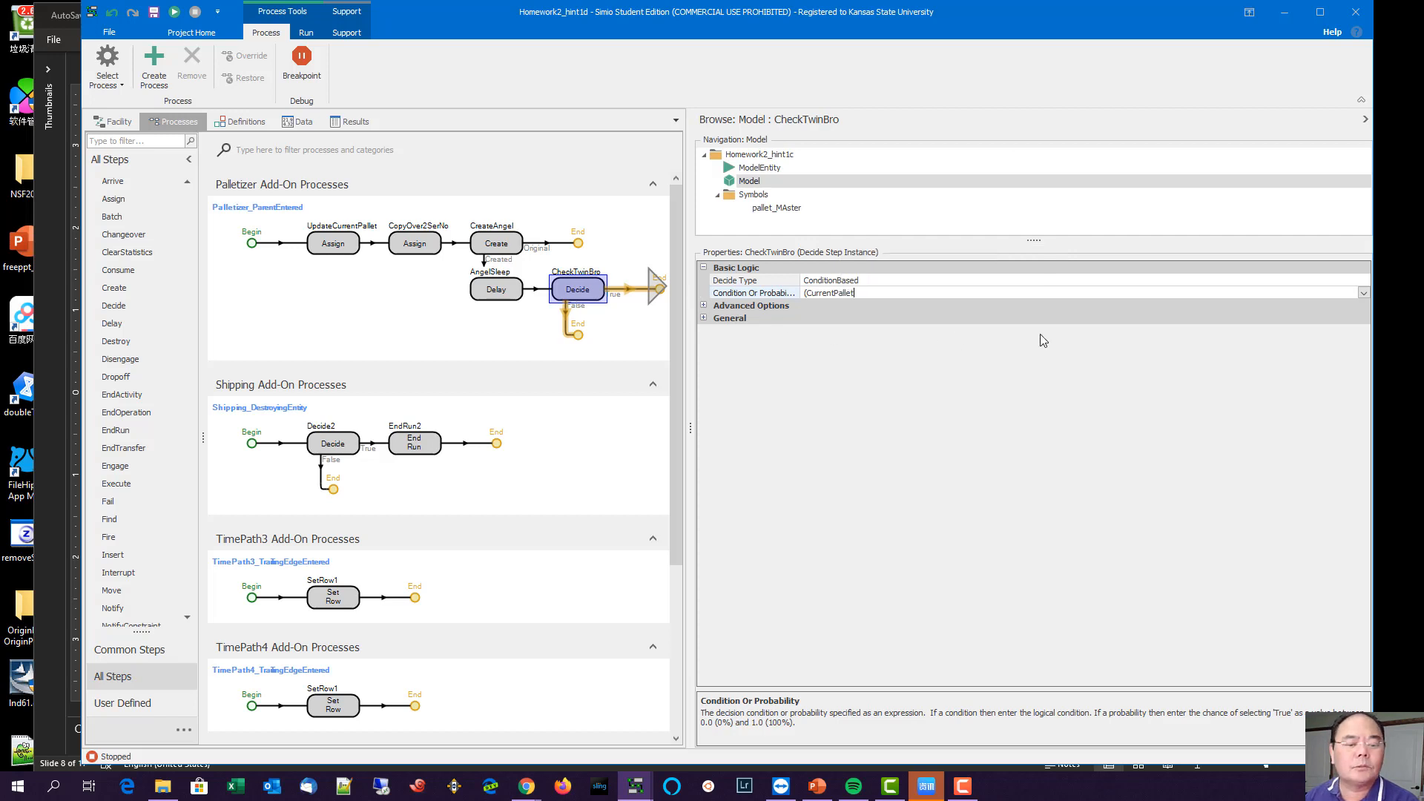
key(Return)
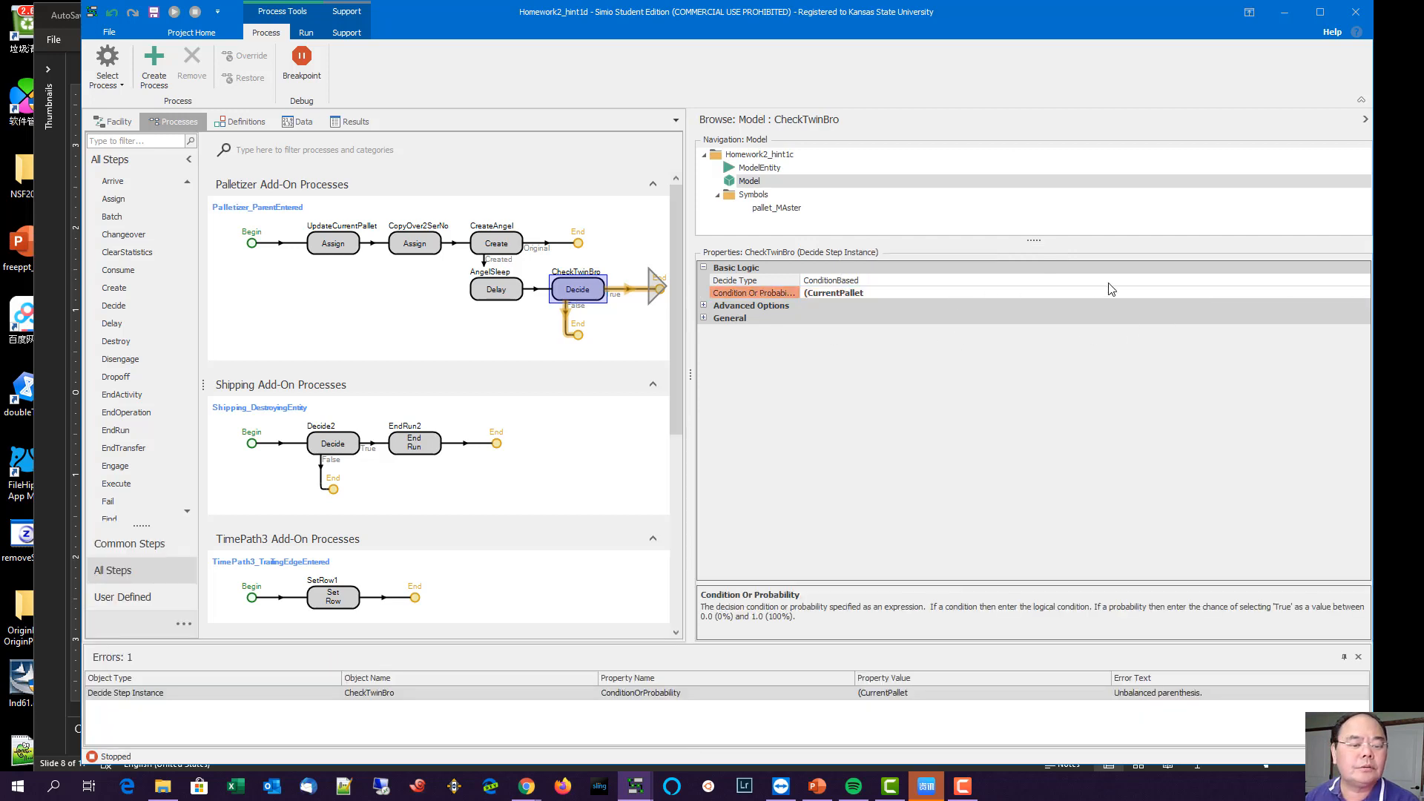
click(1362, 293)
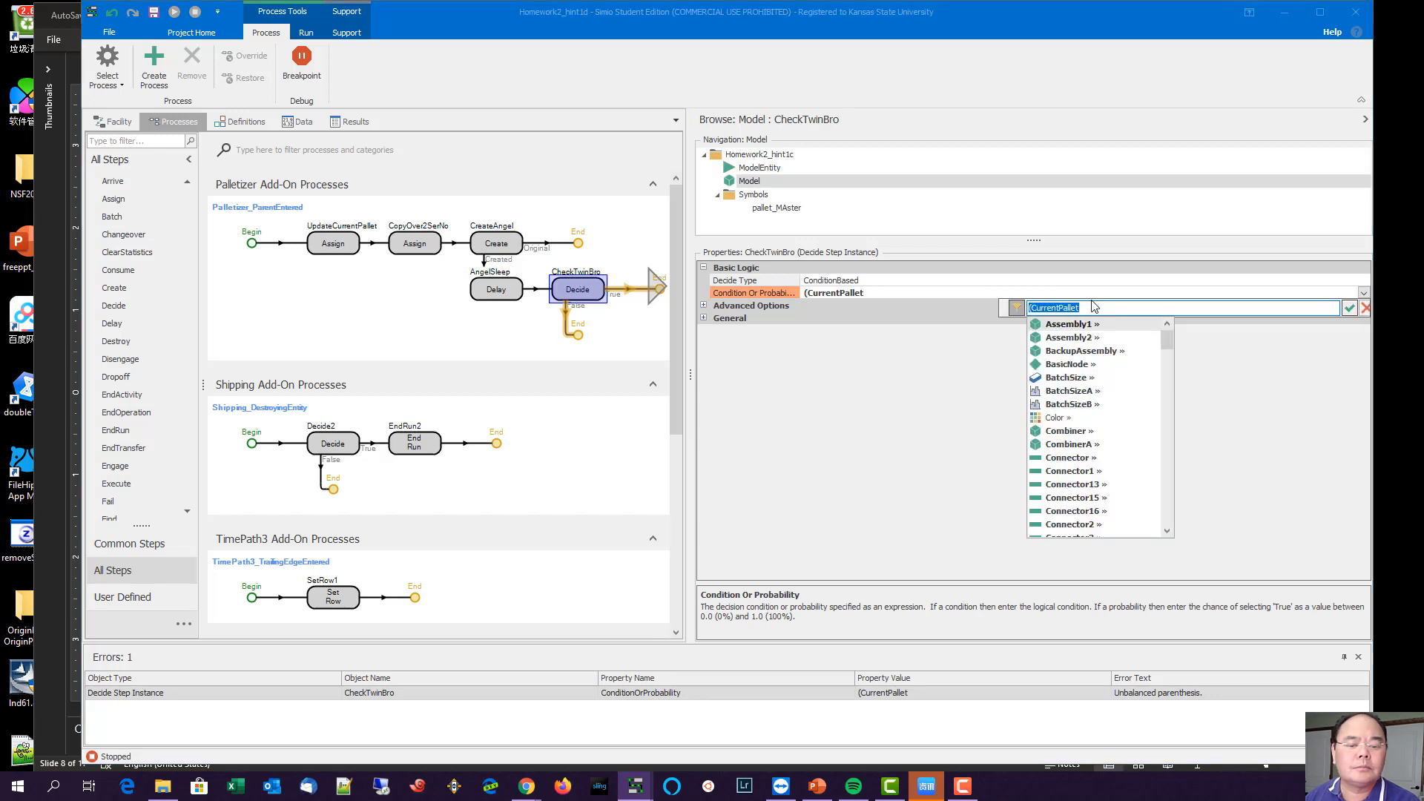
click(1114, 302)
click(1121, 307)
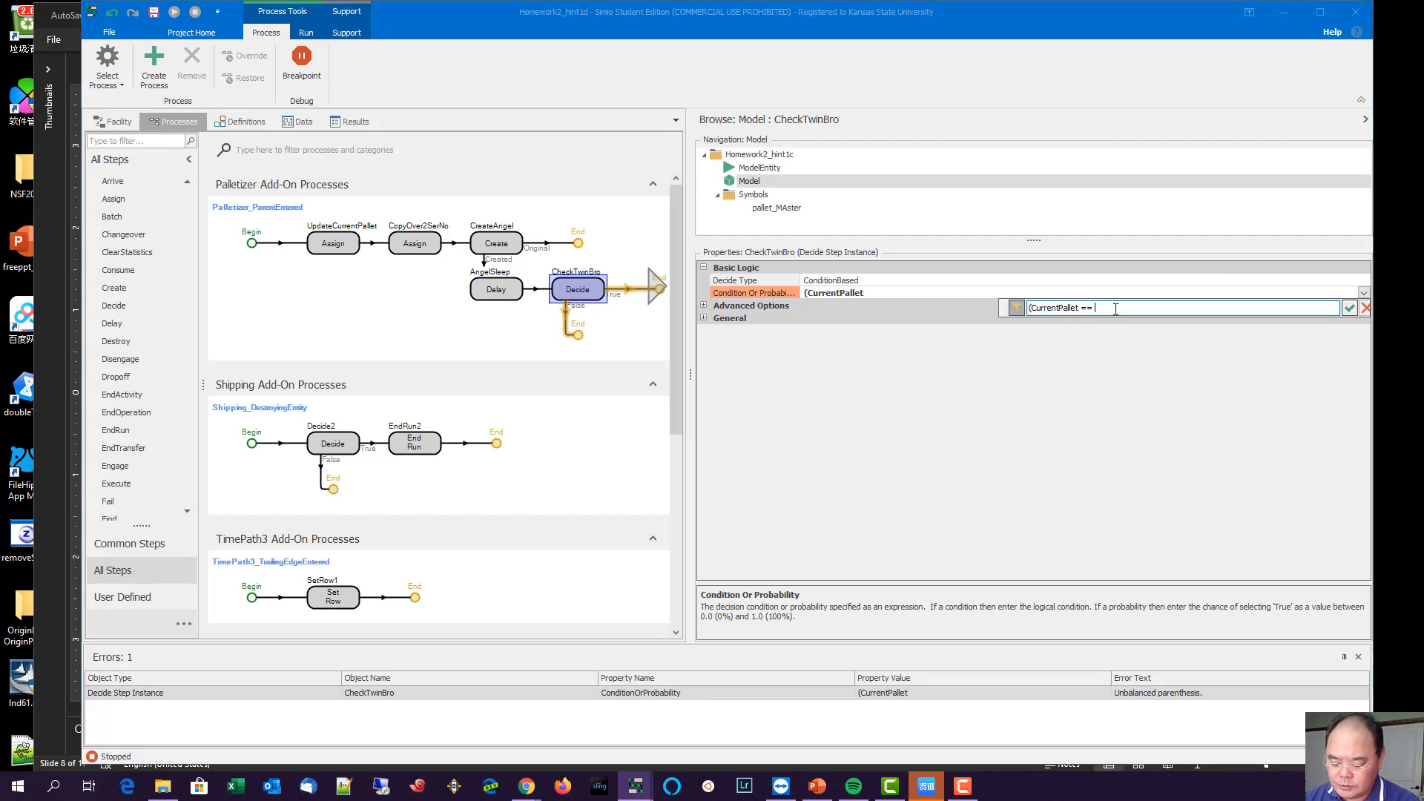
text(== Model)
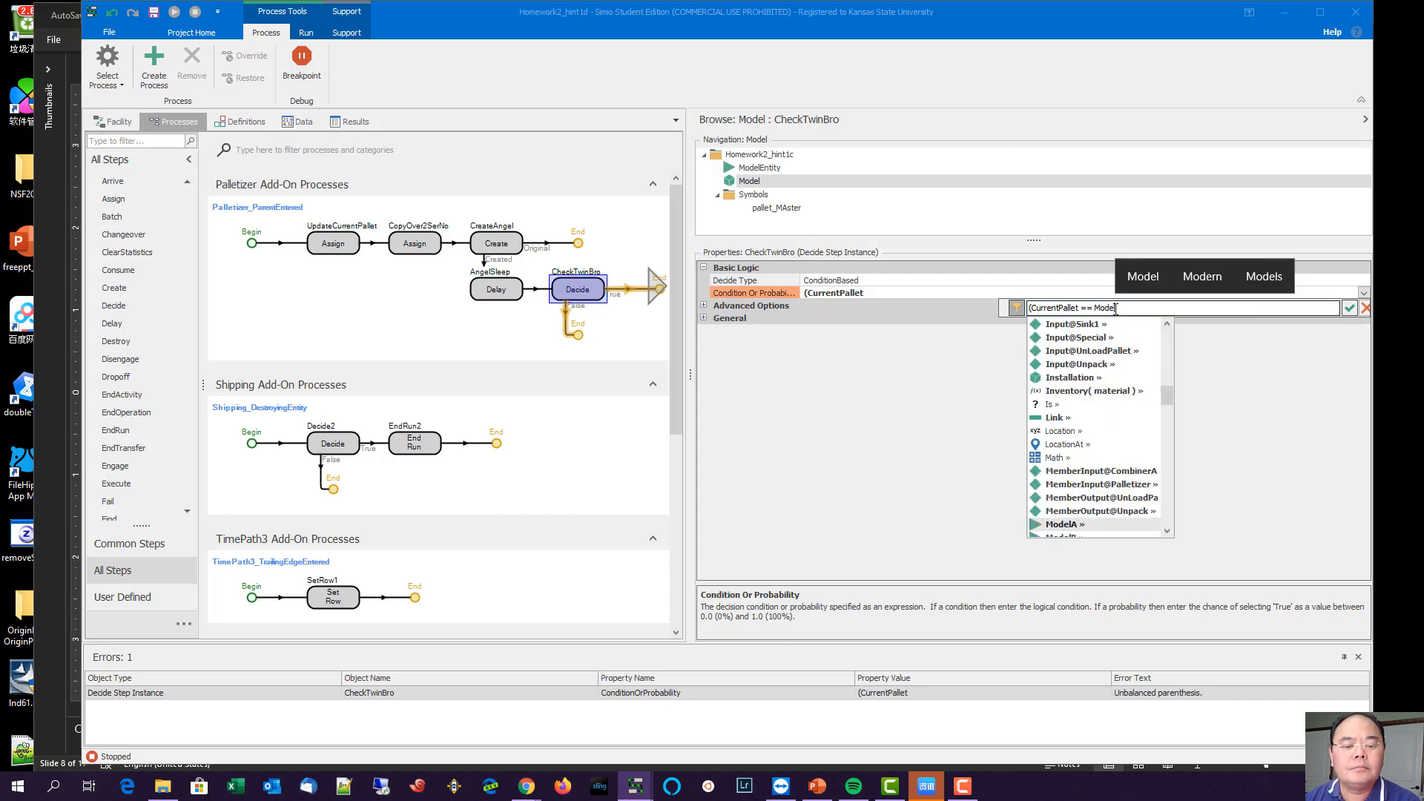
key(Down)
key(Down)
text(lEntity.)
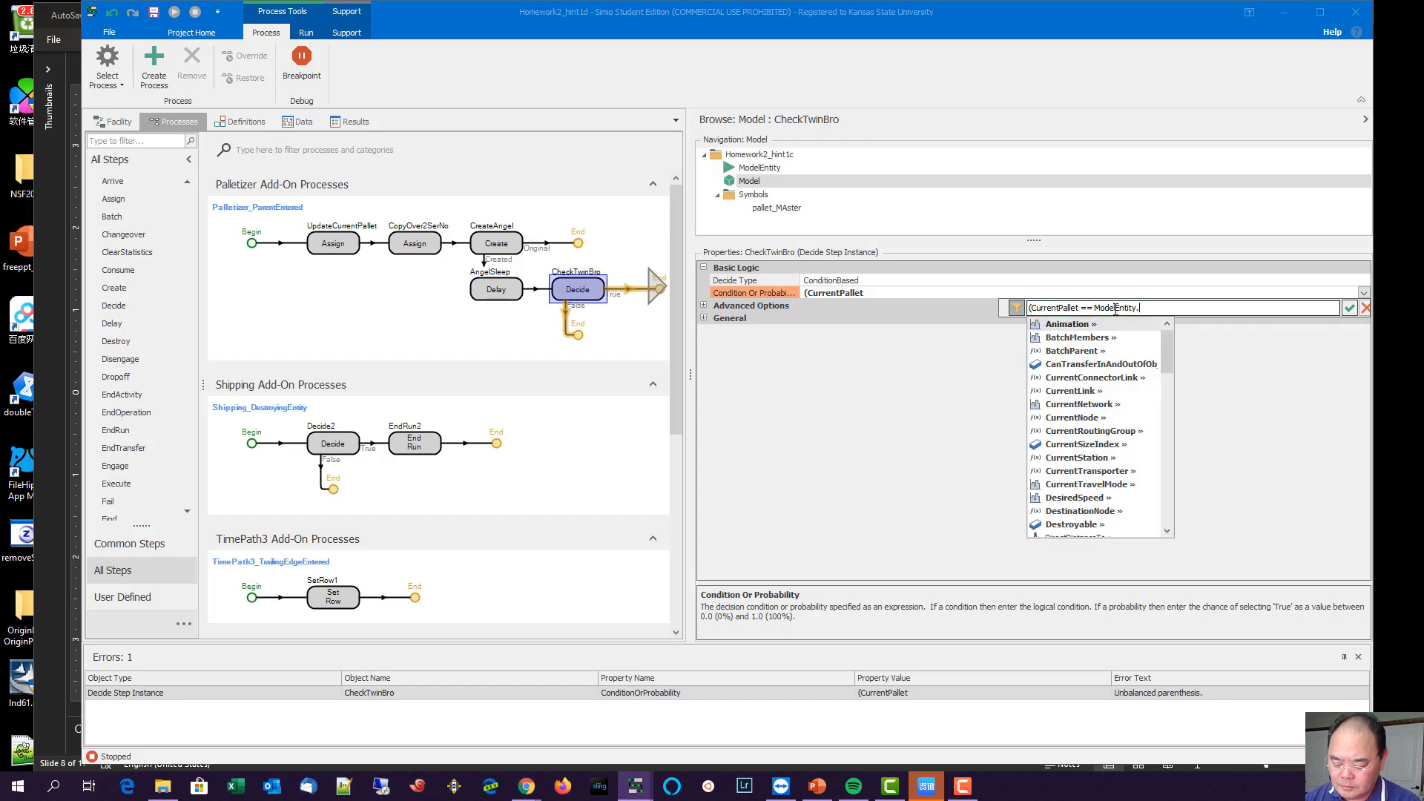
text(Se)
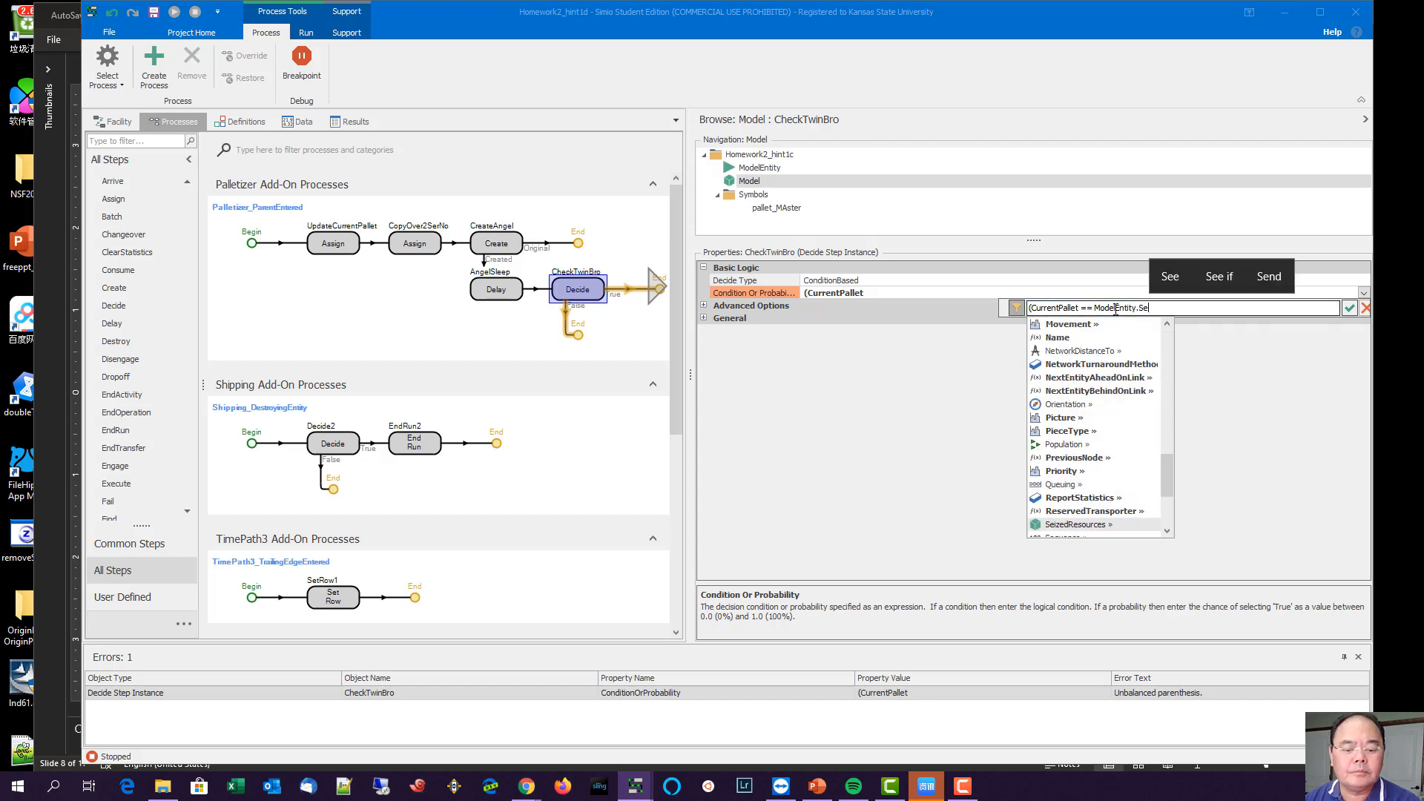
text(r)
key(Tab)
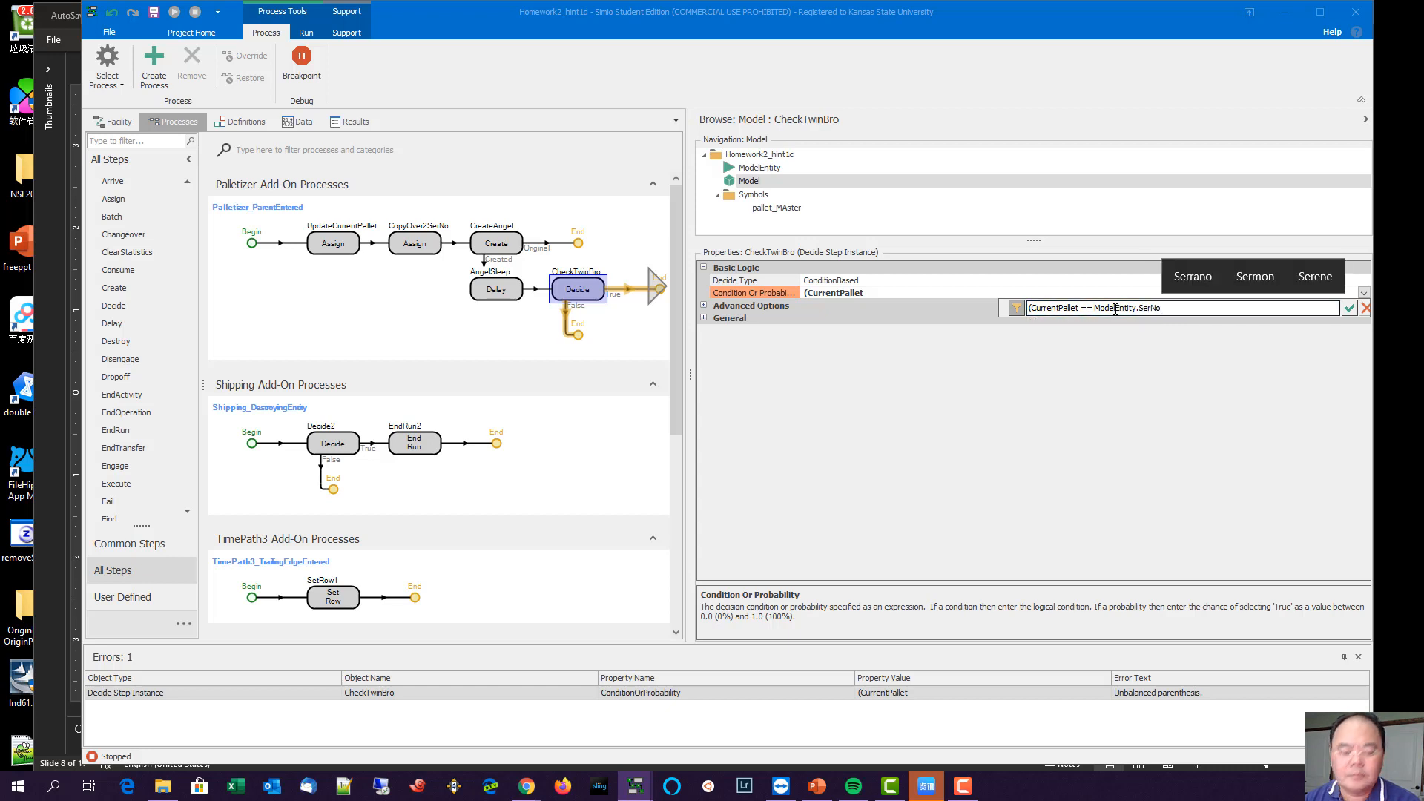
text())
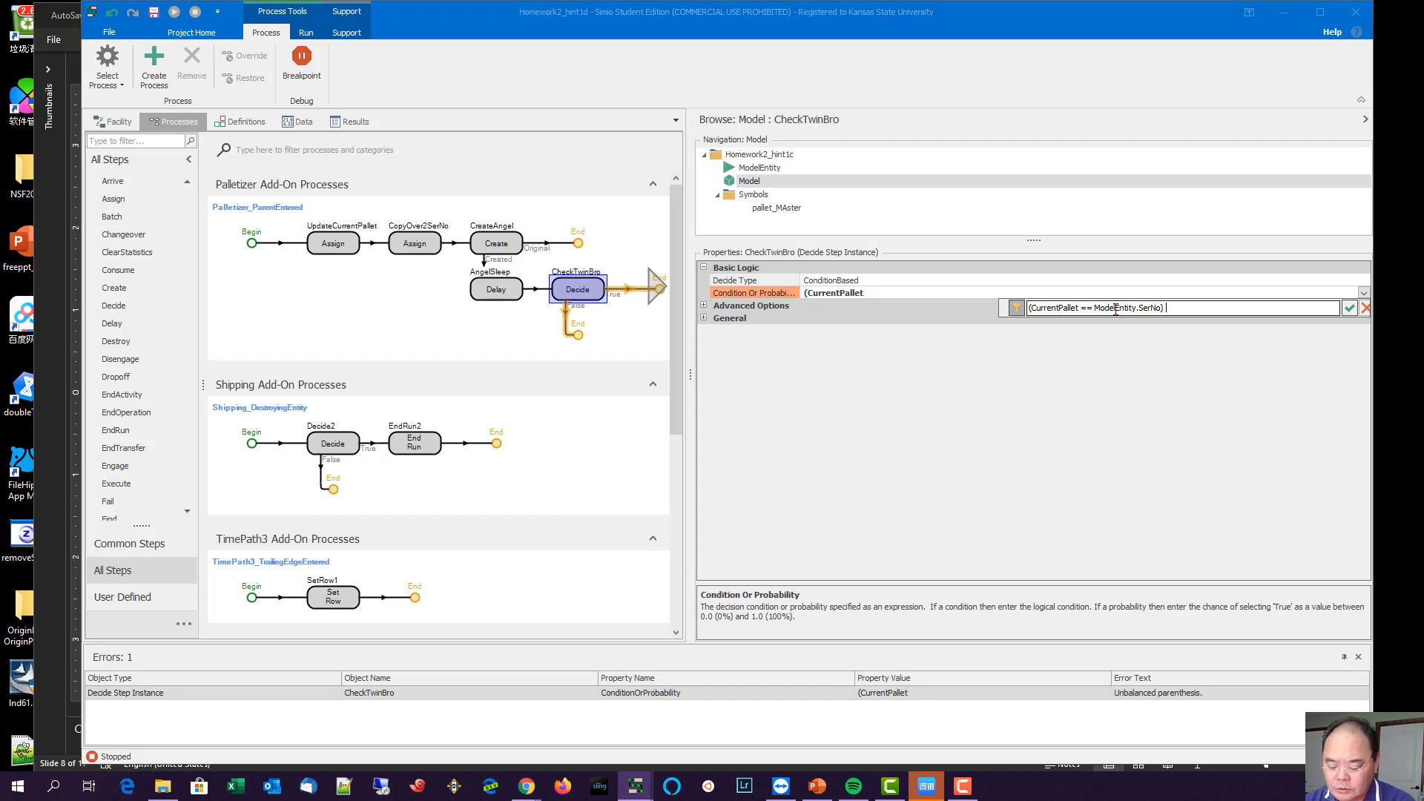
Step: Extend the CheckTwinBro condition with && (Palletizer.MemberInputBuffer.Contents.NumberWaiting >= 0) and accept the expression
text(&& ()
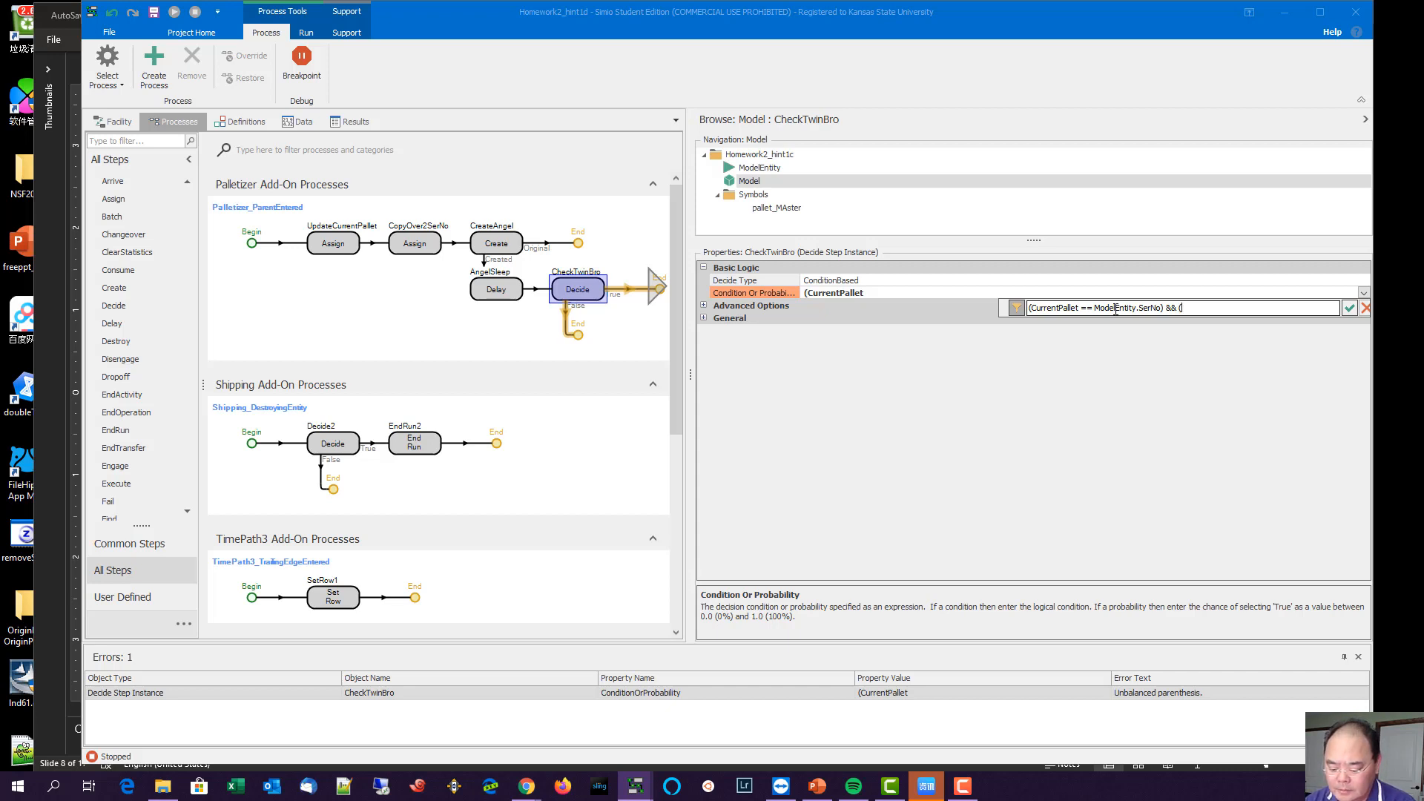
text(Pa)
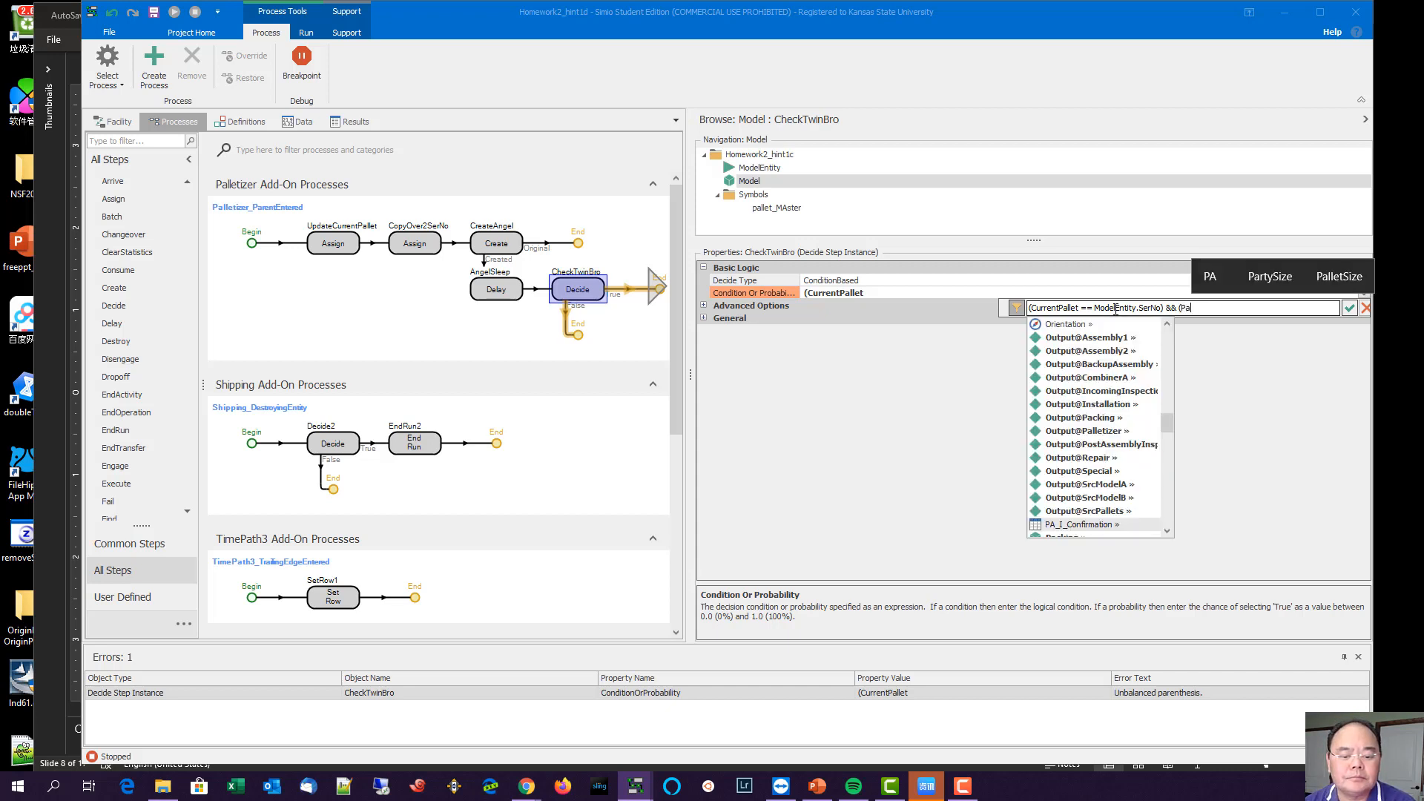
text(lleti)
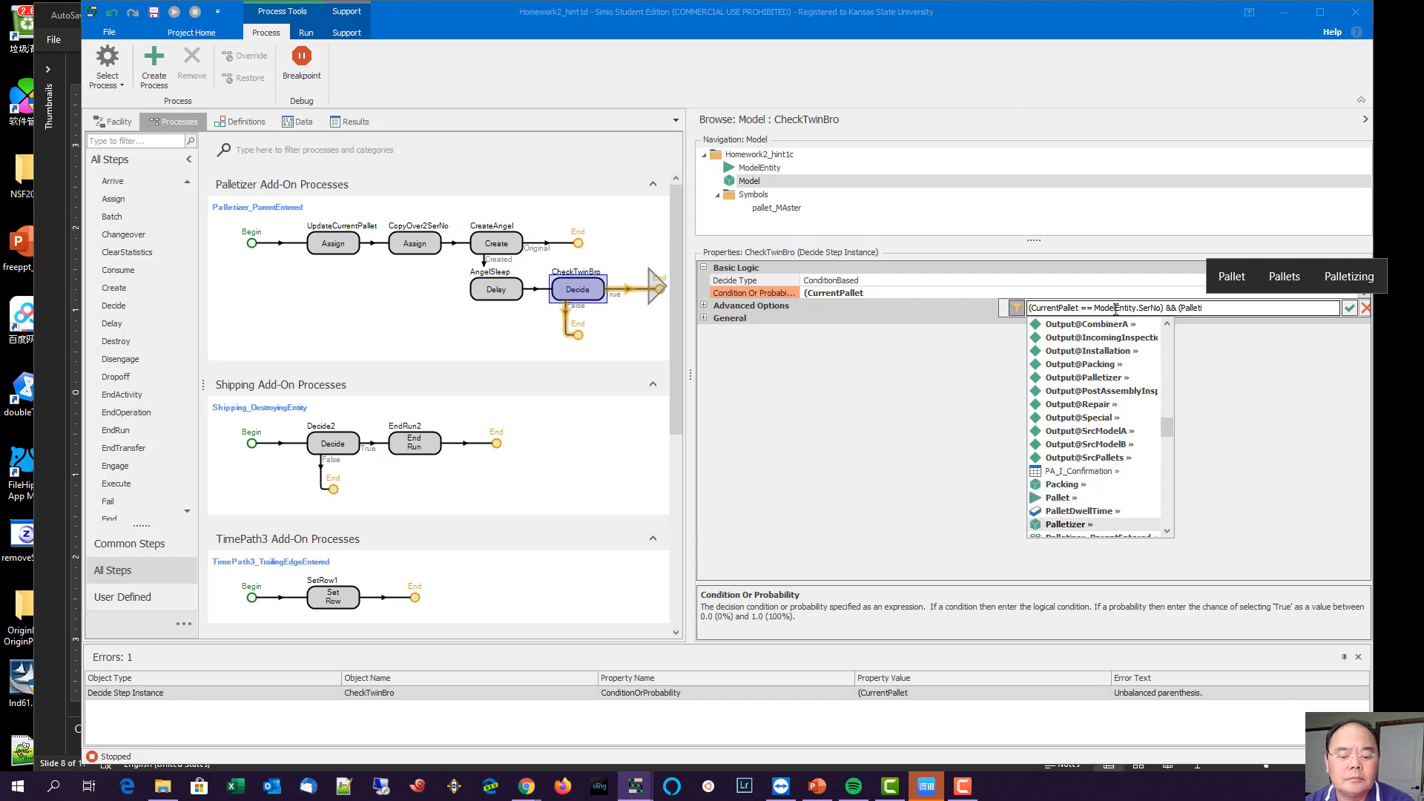
text(zer.Mm)
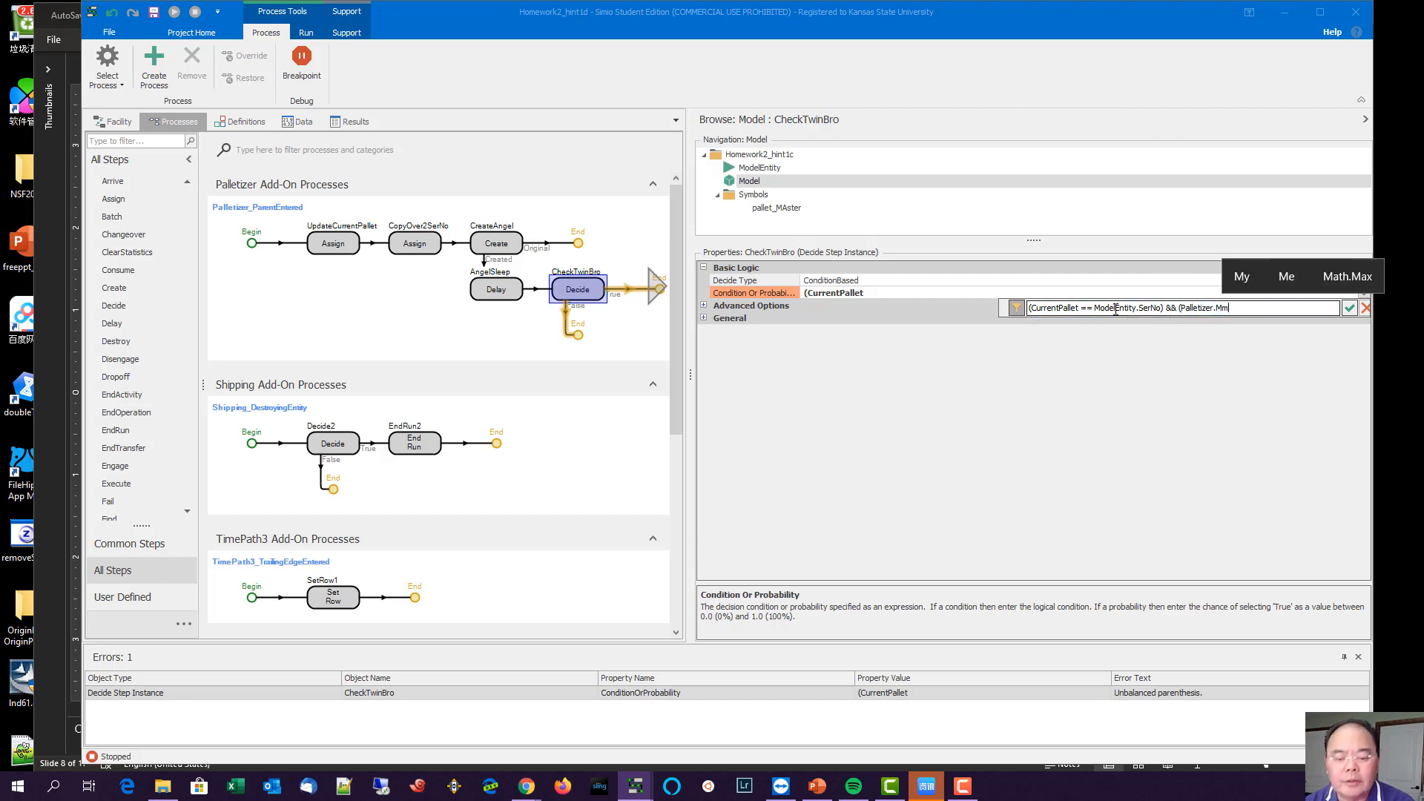
key(BackSpace)
key(BackSpace)
key(BackSpace)
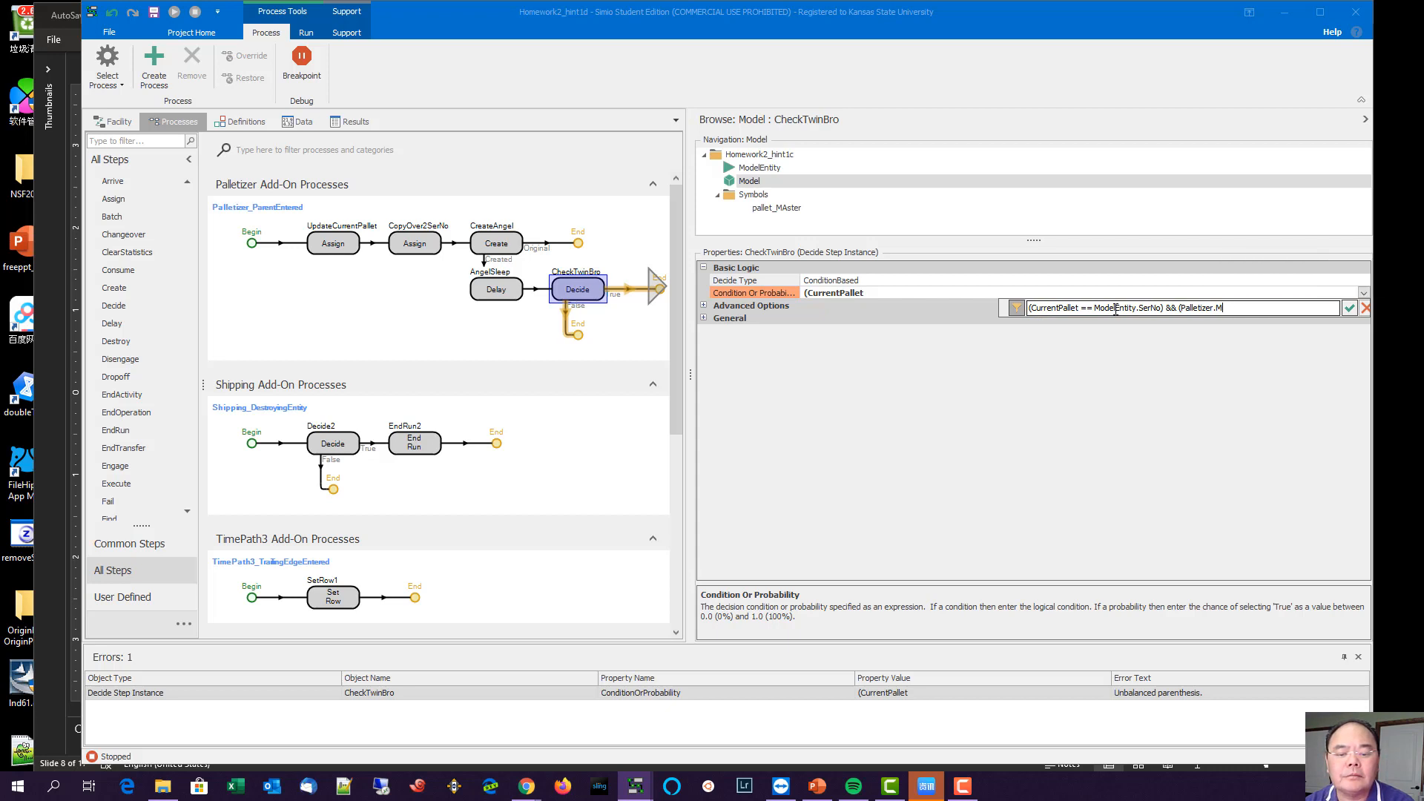
text(.mem)
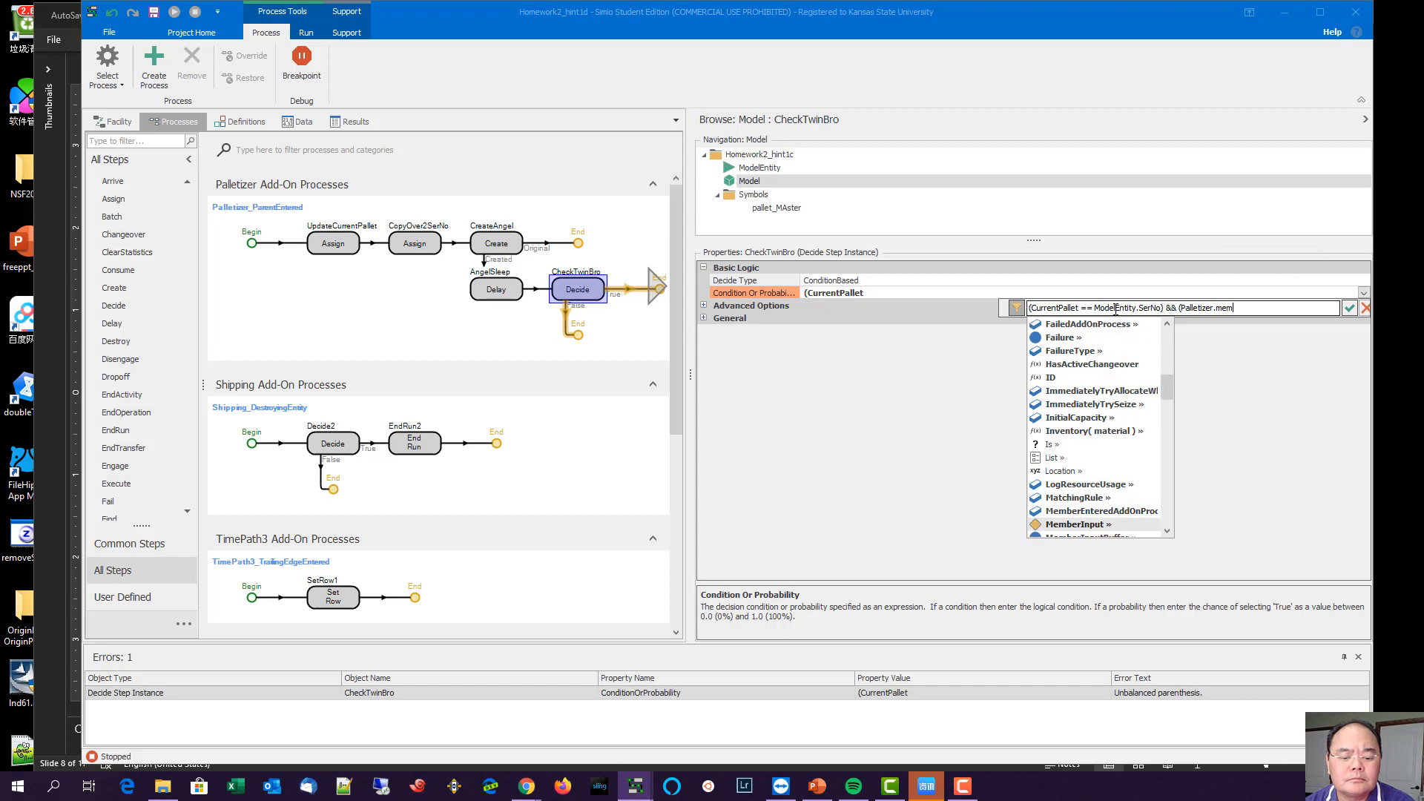
key(Down)
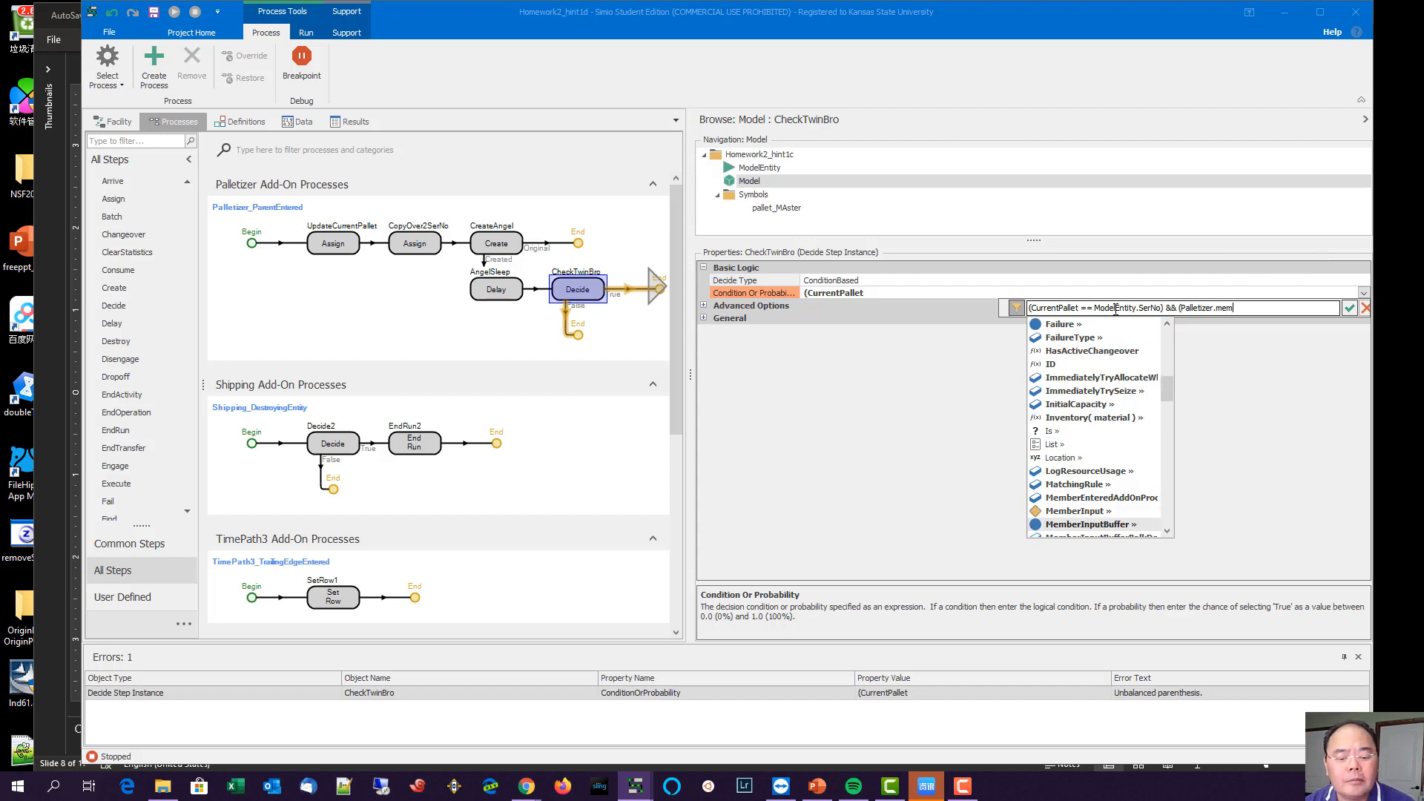
text(.)
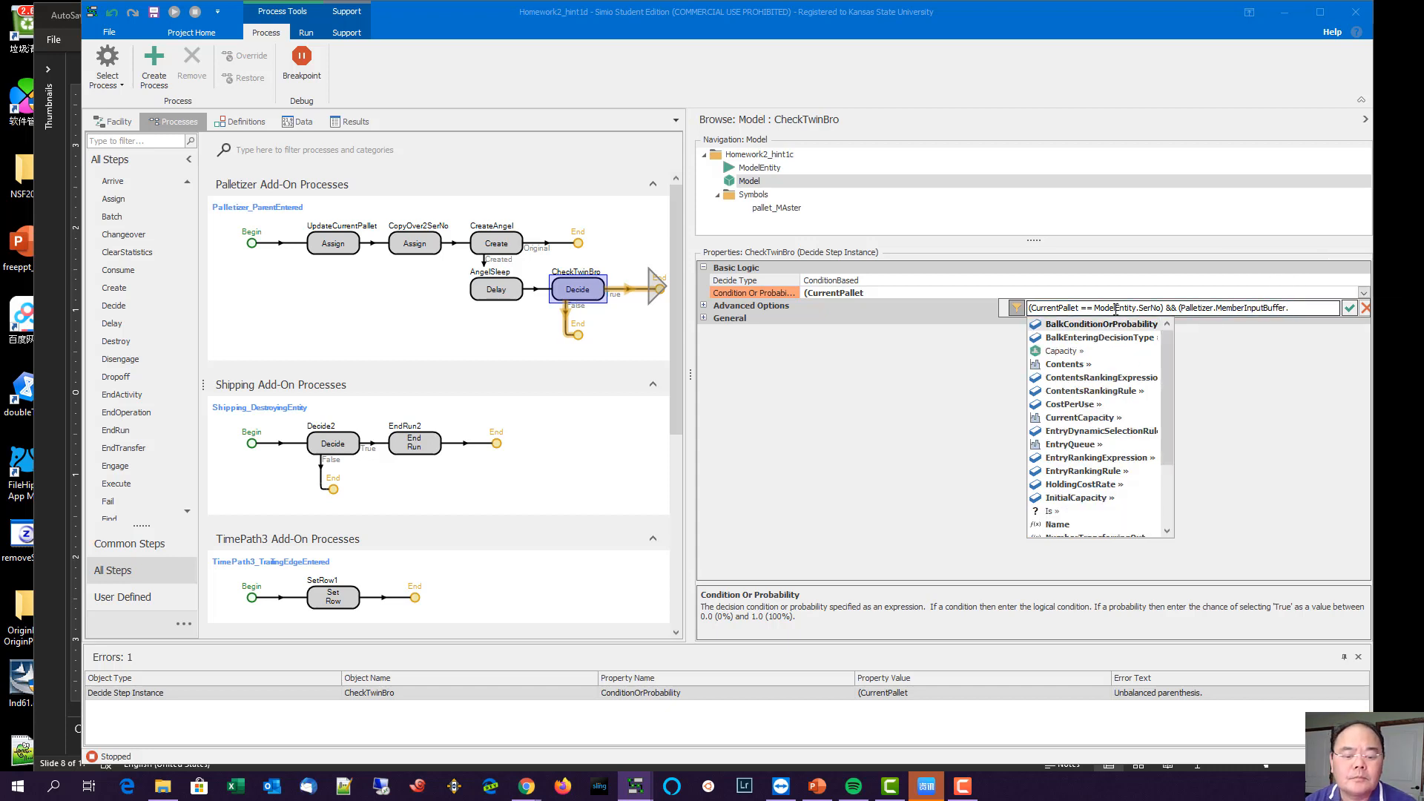
text(Con)
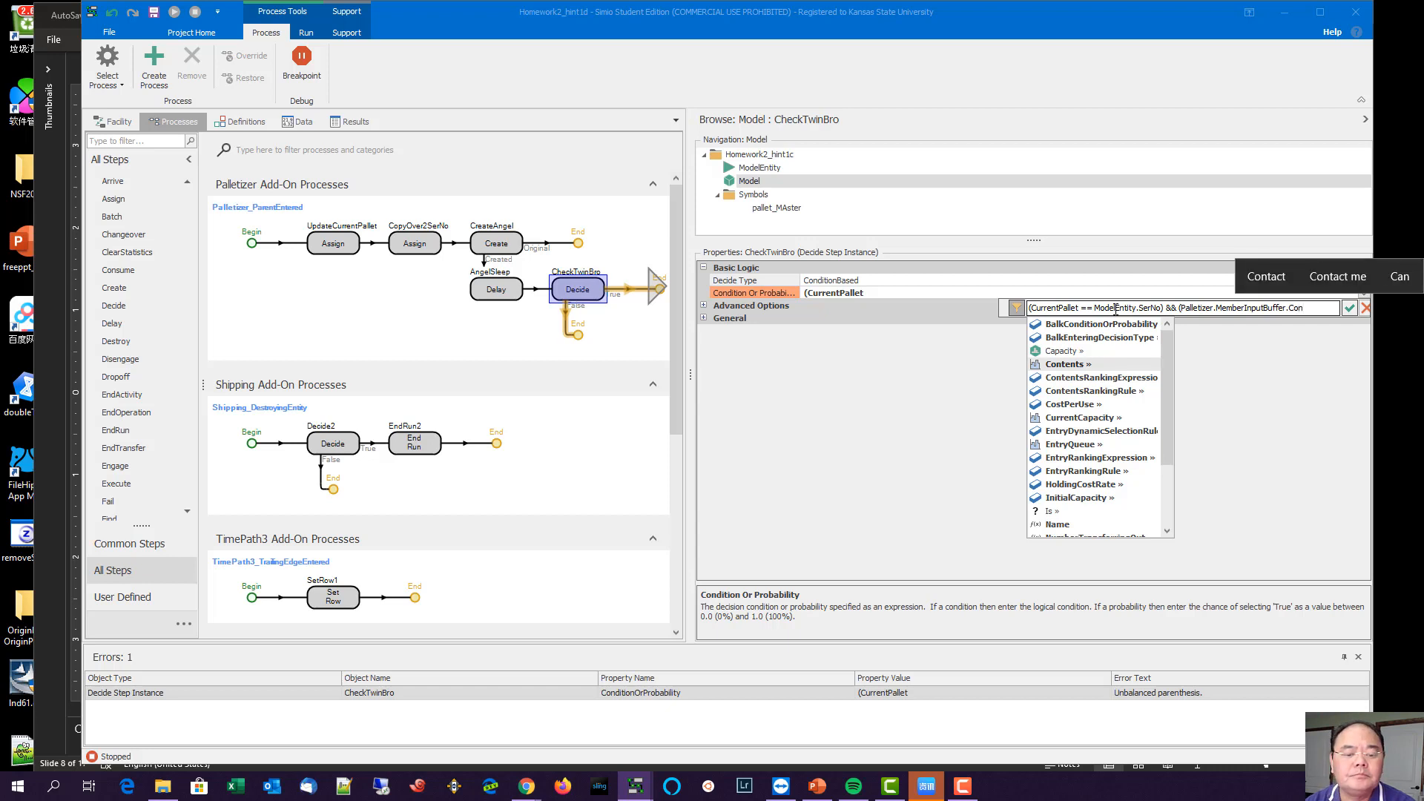
text(tents.)
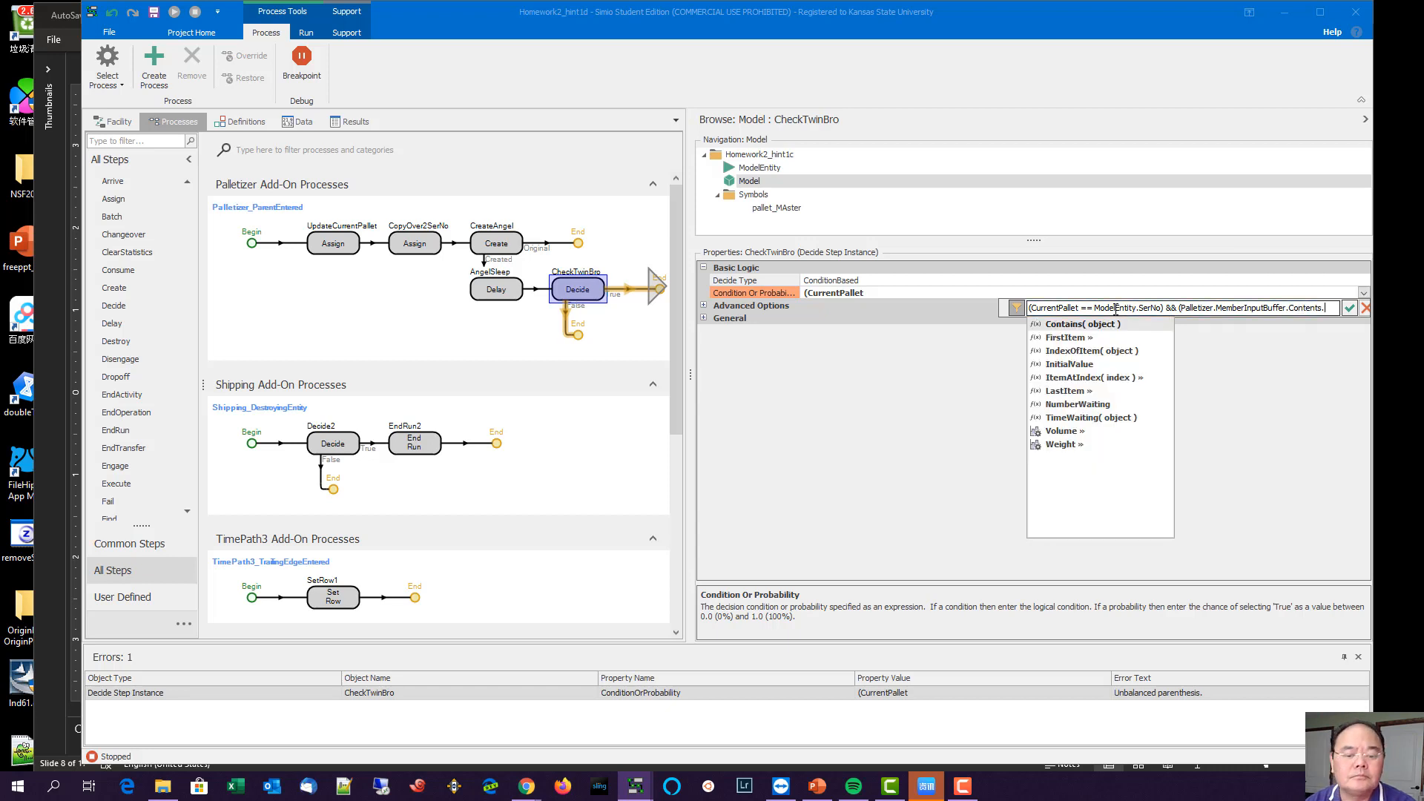
key(Down)
key(Down)
key(Down)
key(Down)
key(Down)
key(Down)
key(Down)
key(Up)
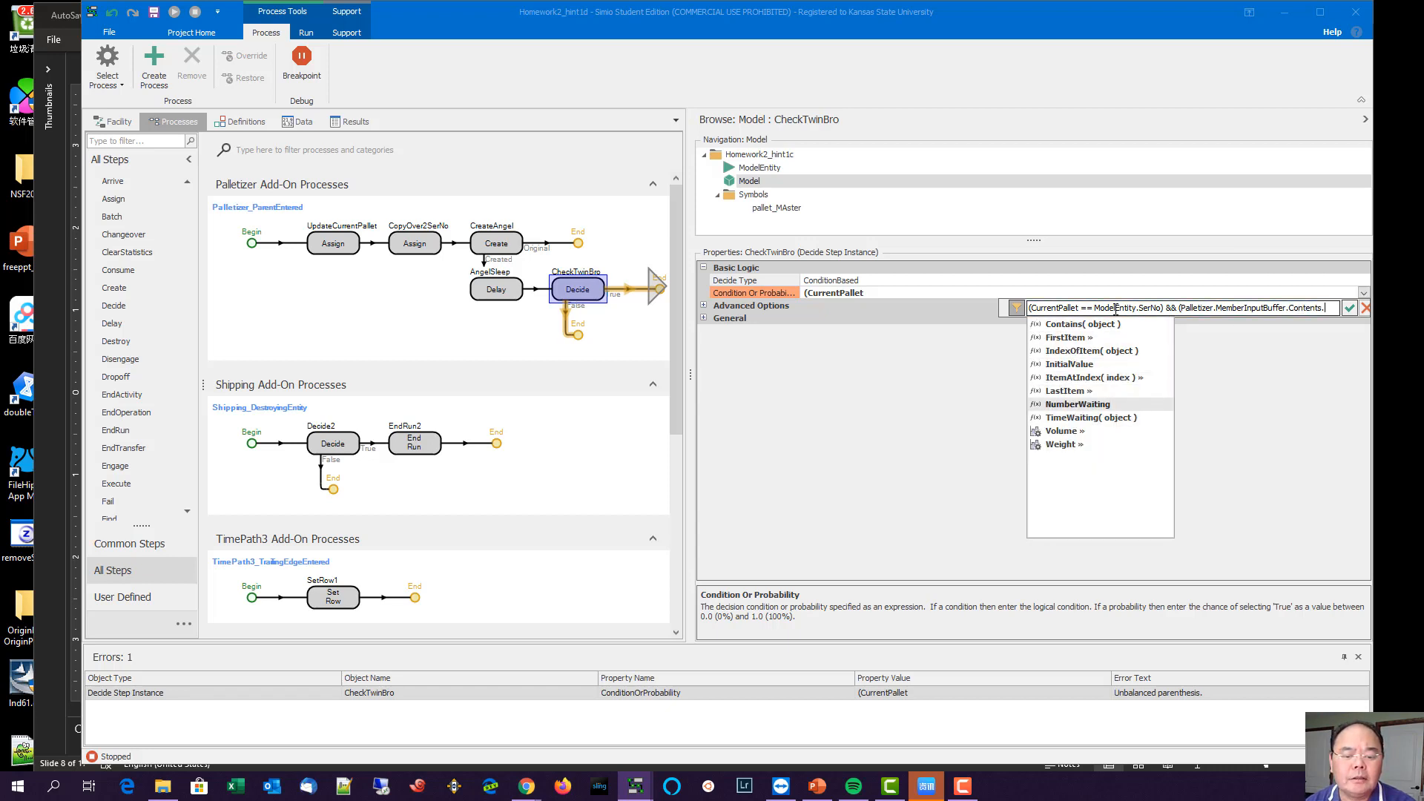
key(Return)
text(>=)
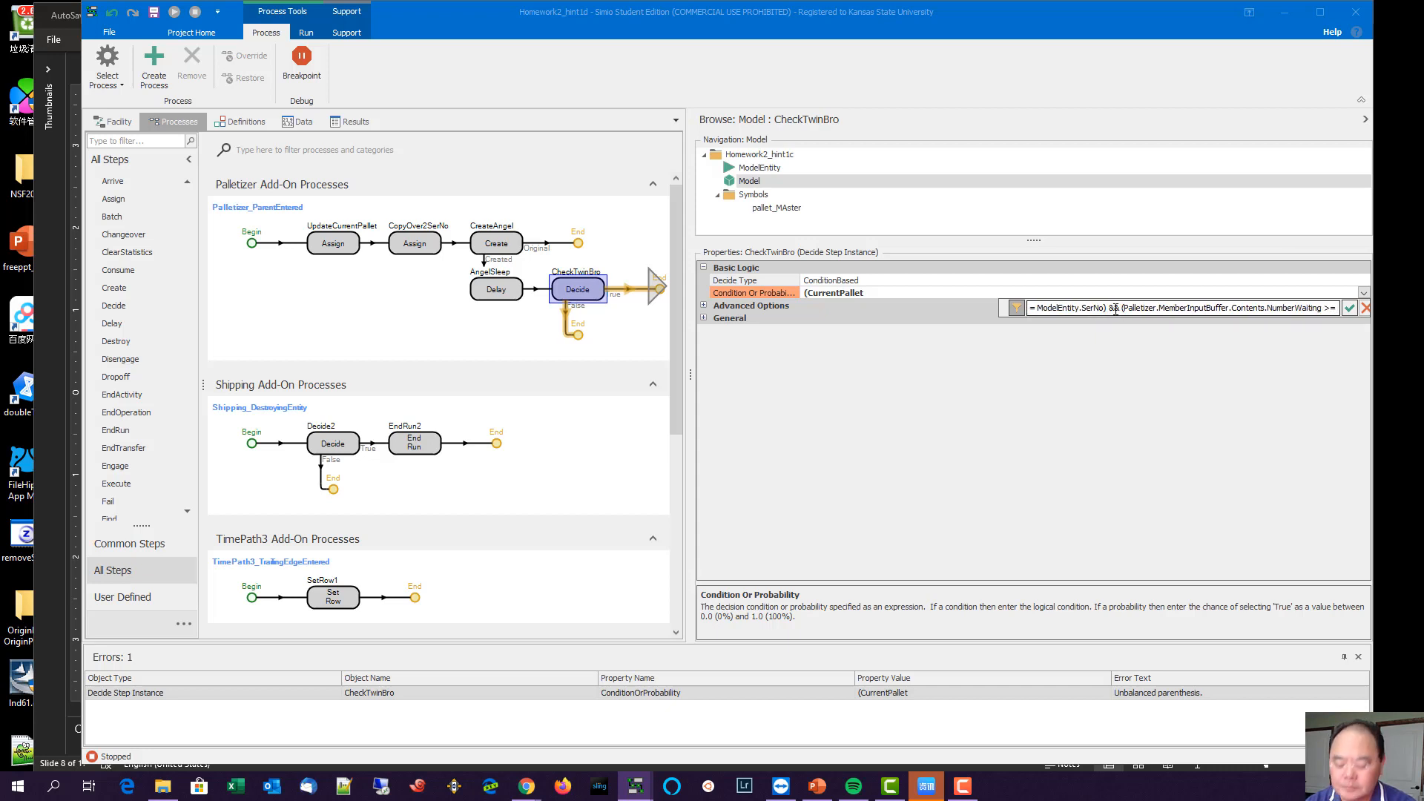
text( 0))
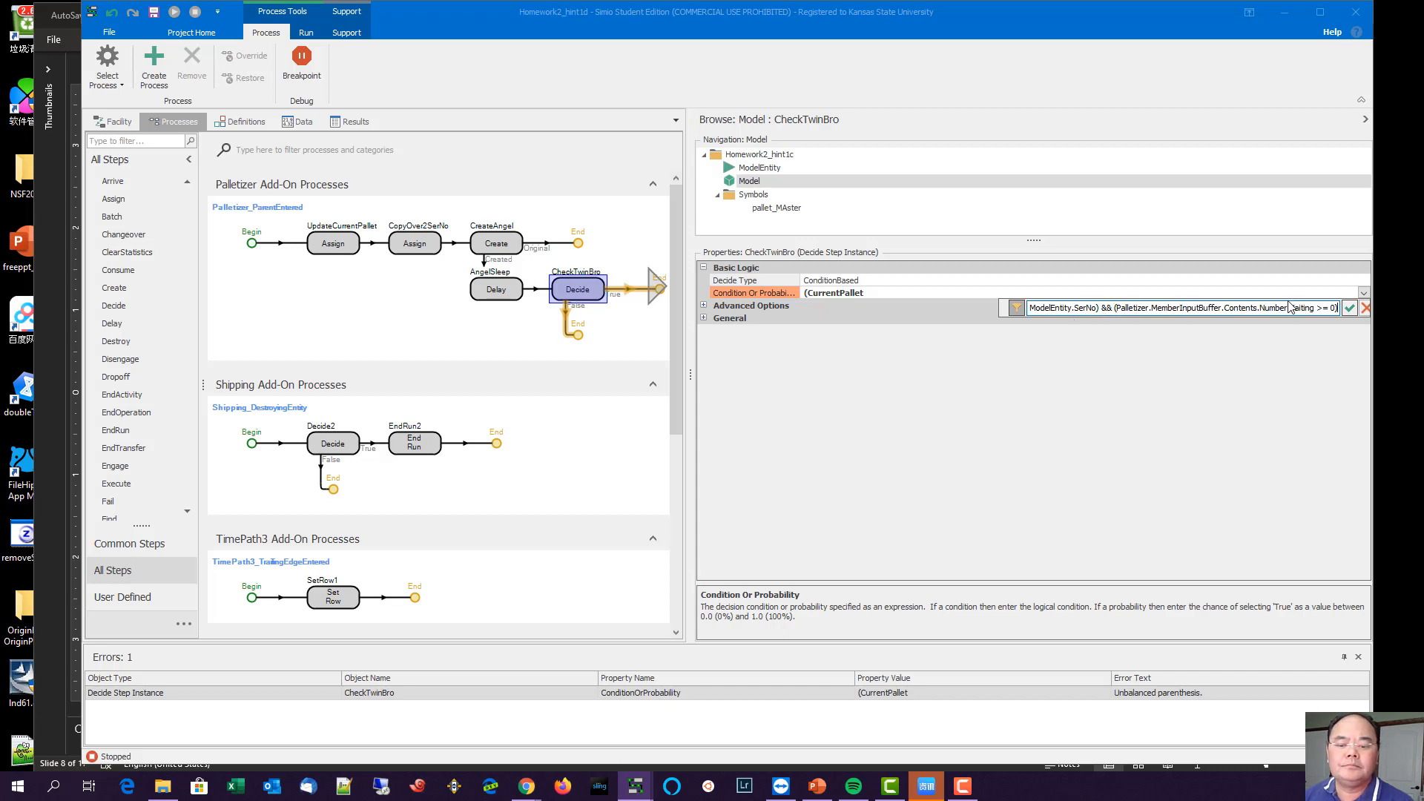
click(1350, 308)
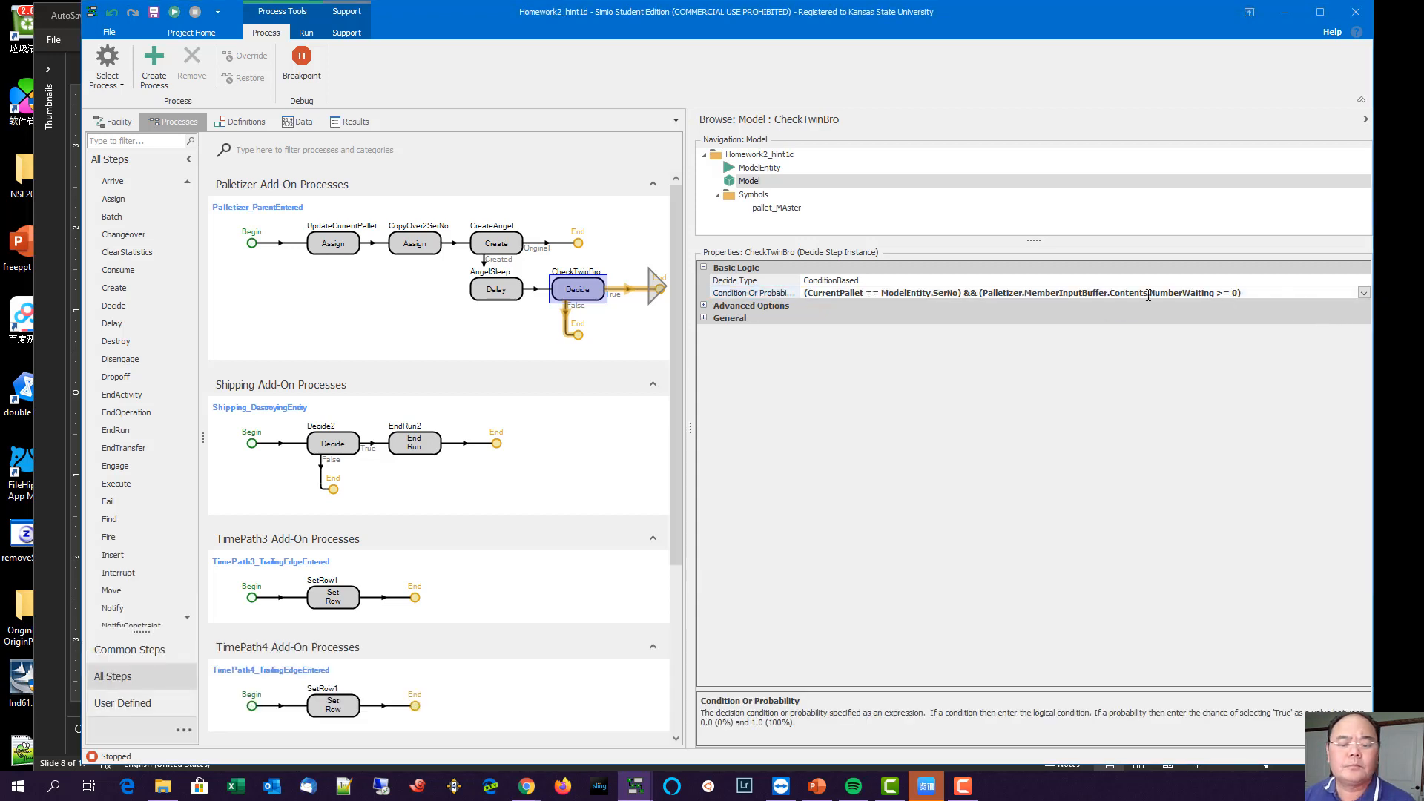
Step: Add a Create step on the True branch of CheckTwinBro in the Palletizer_ParentEntered process
drag(692, 429, 1078, 401)
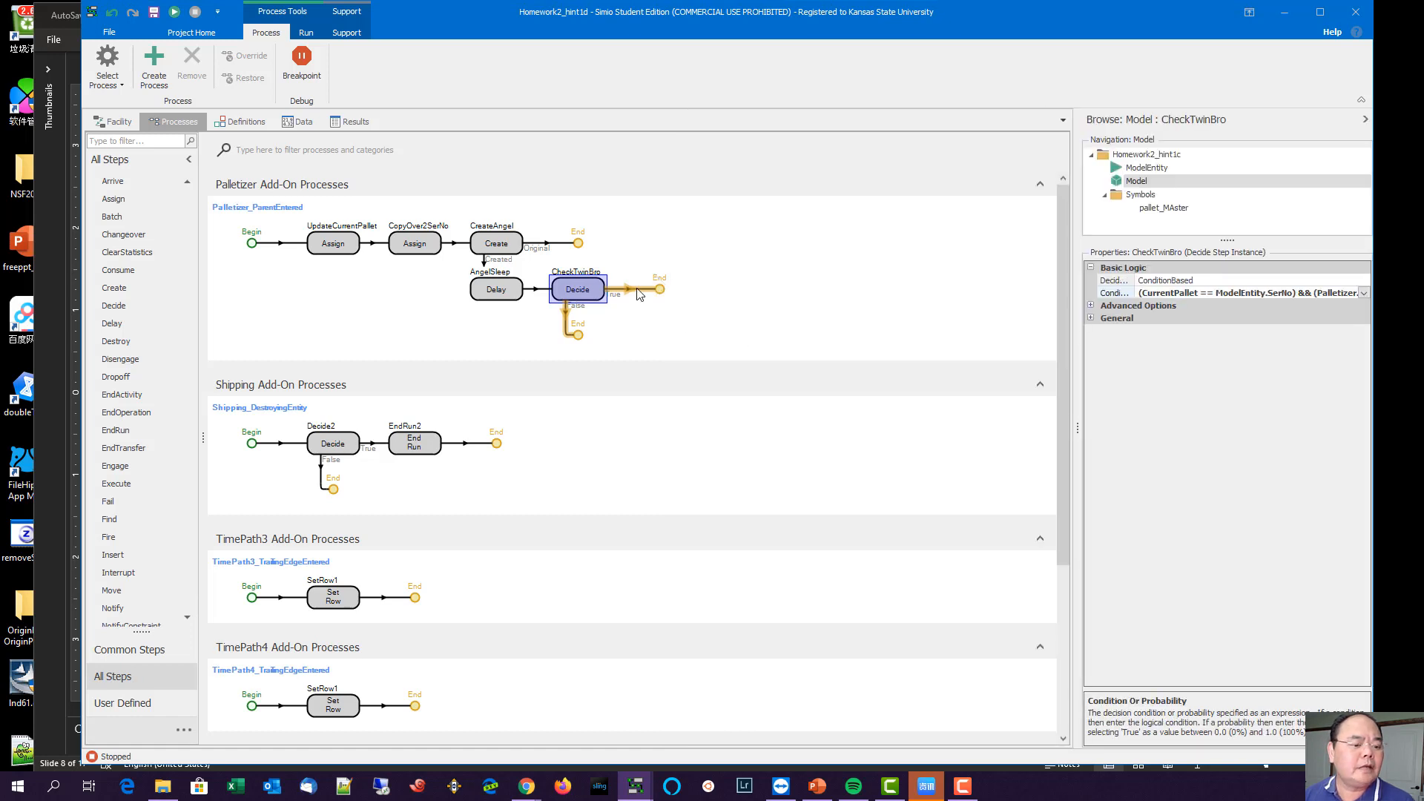
drag(149, 295, 645, 287)
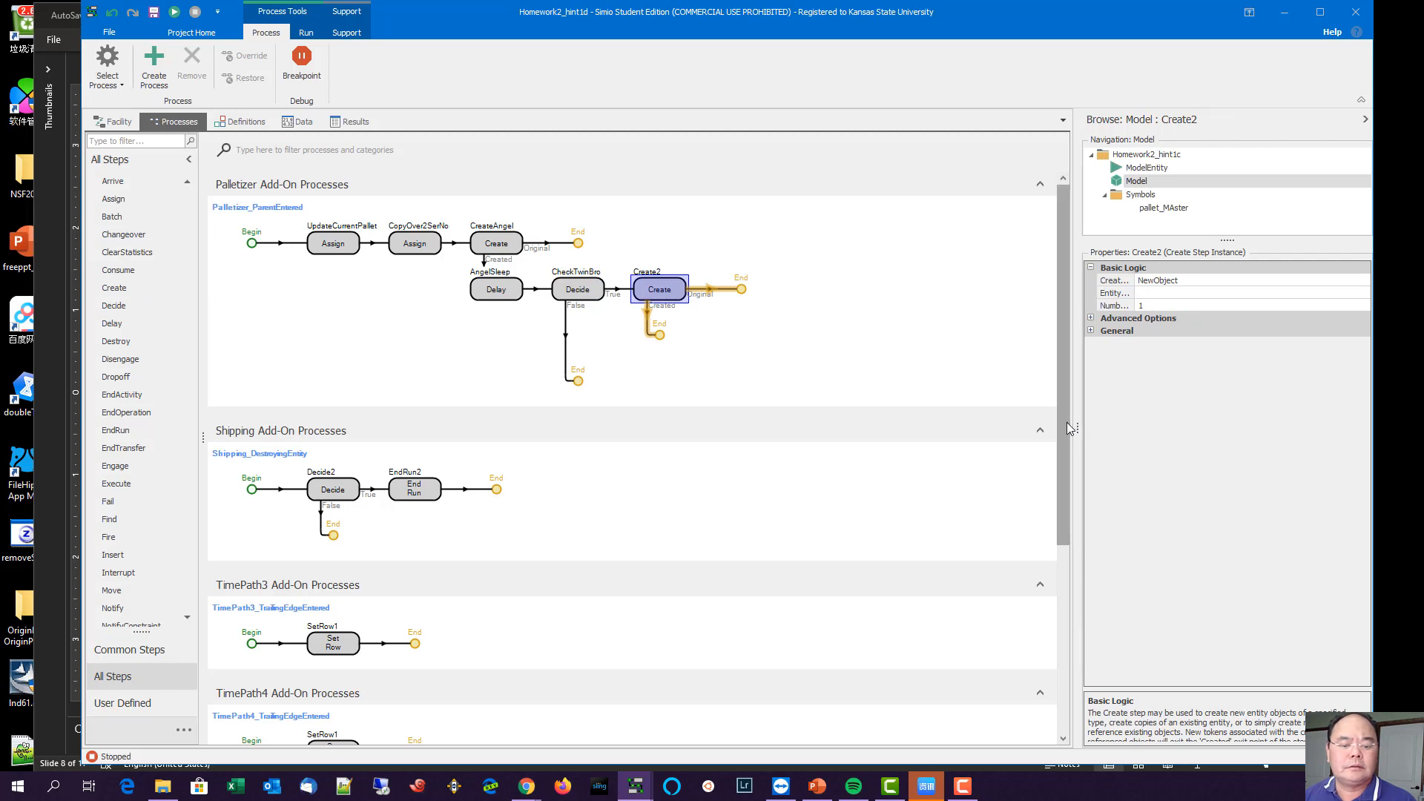
Step: Set the Create step on the True branch of CheckTwinBro to create type CopyAssociatedObject with entity type Pallet
drag(1073, 419, 830, 405)
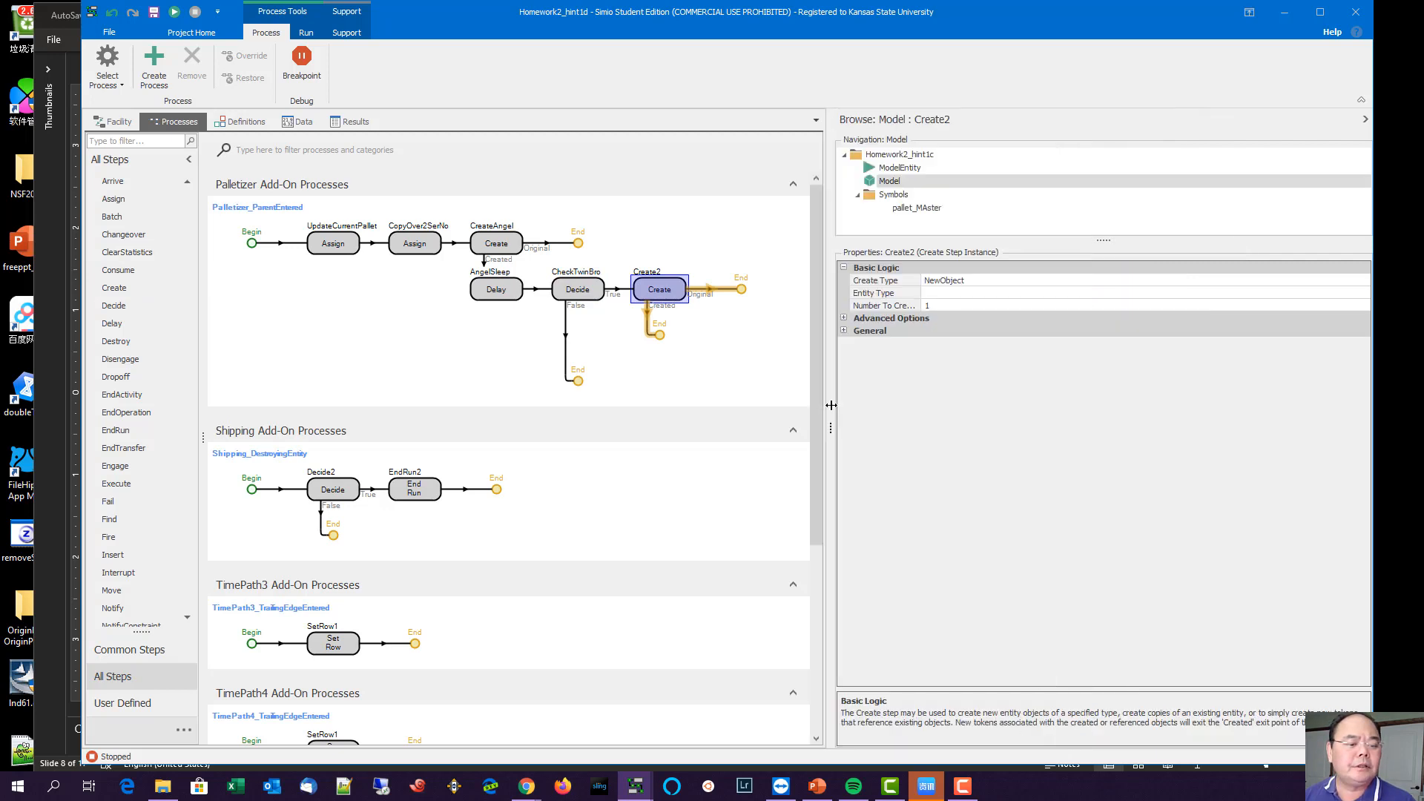
click(989, 282)
click(1364, 281)
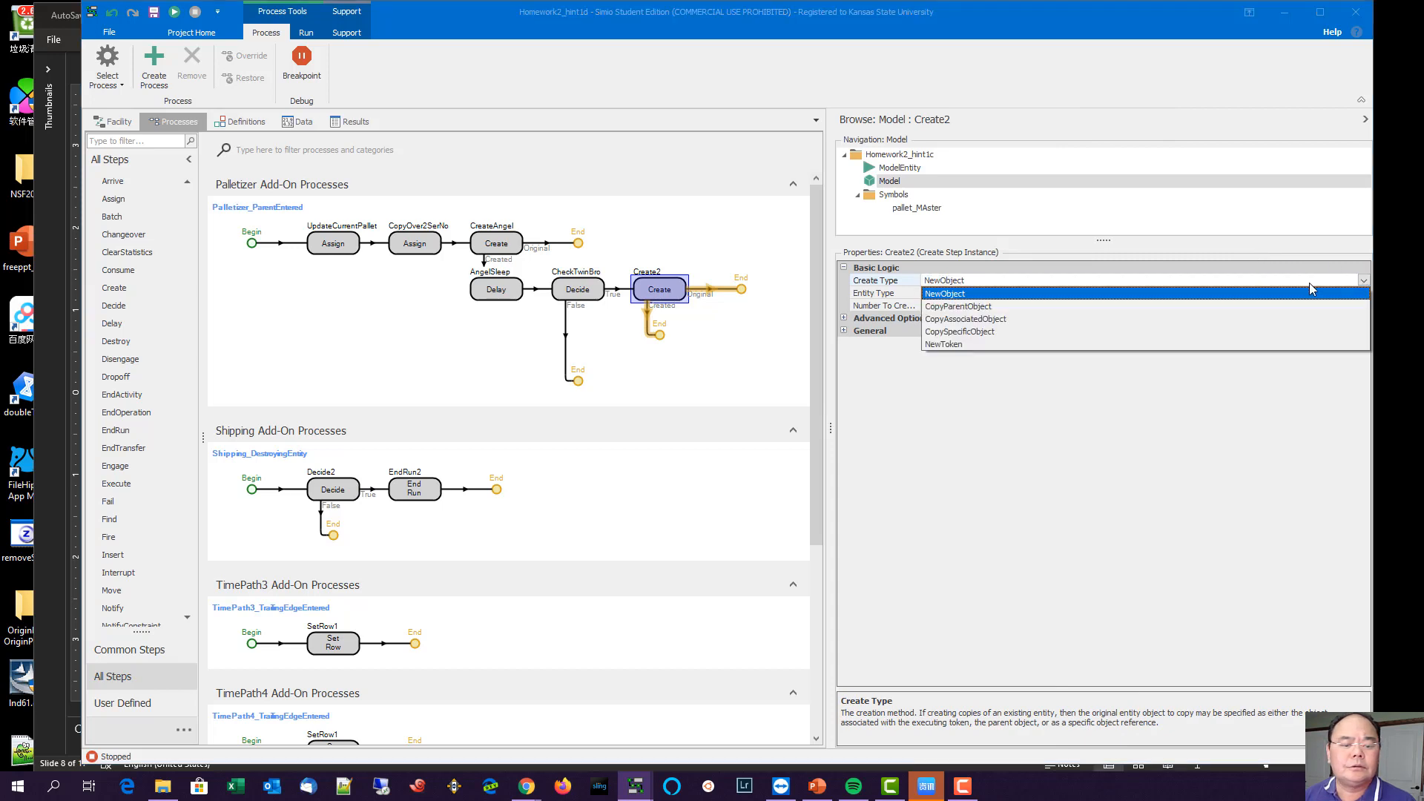
click(1003, 319)
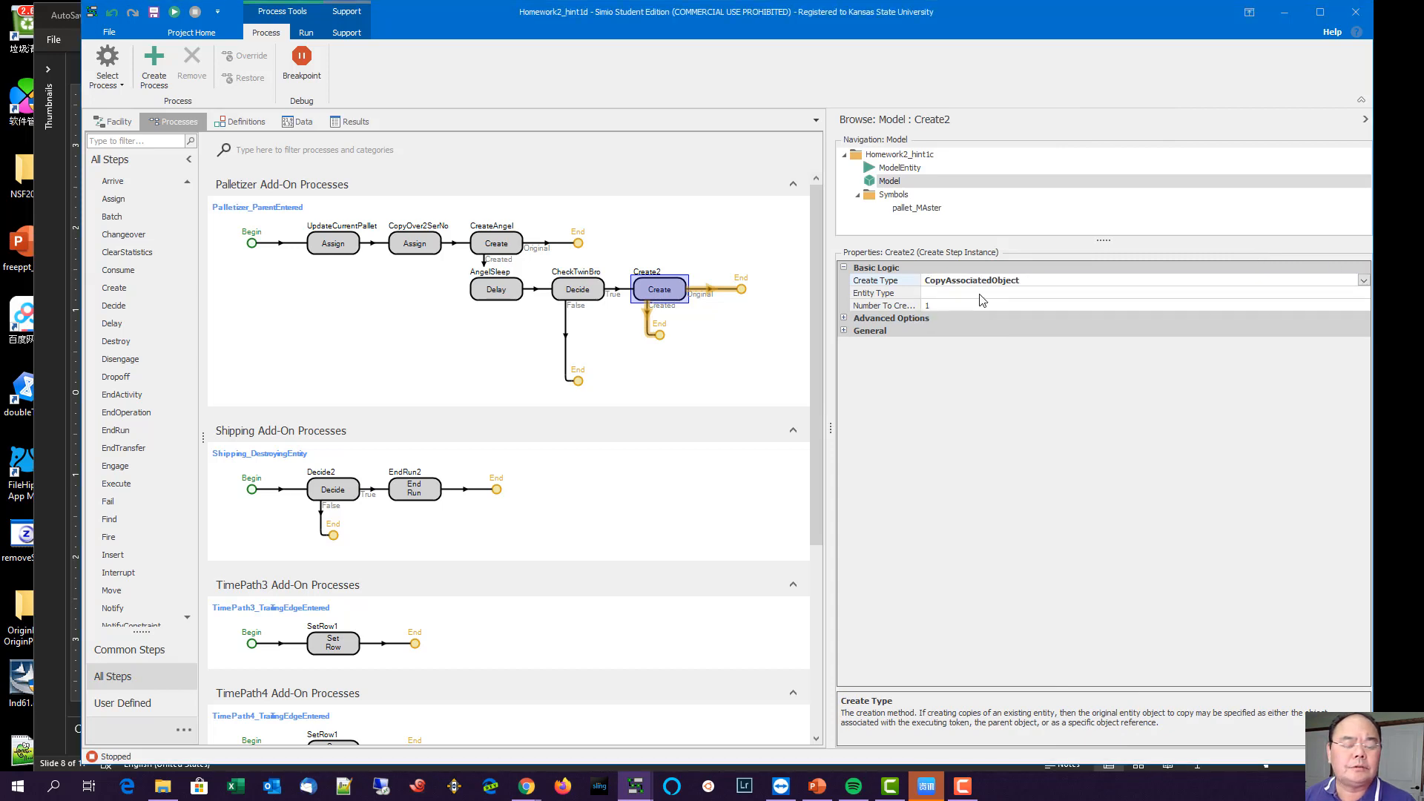
click(979, 292)
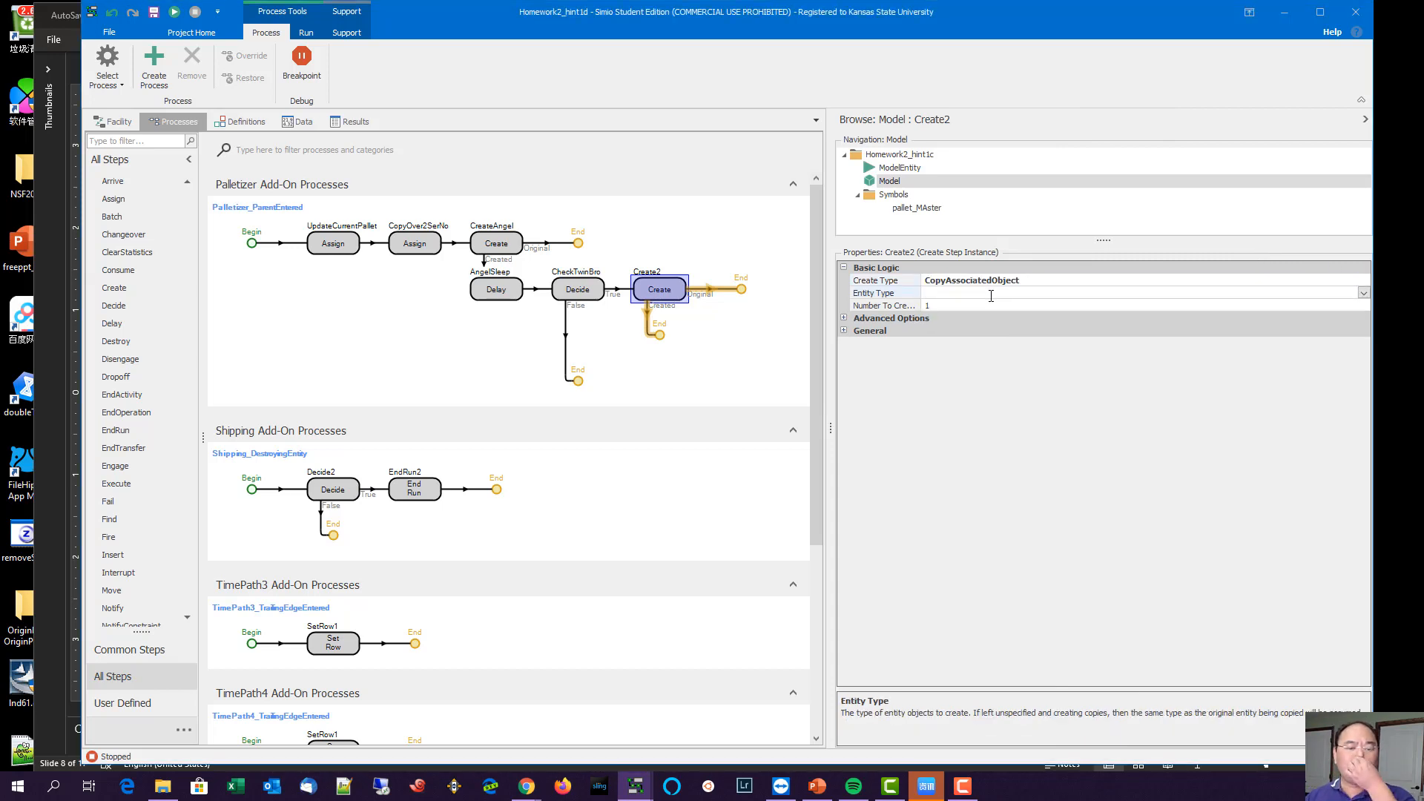
click(1363, 292)
click(936, 355)
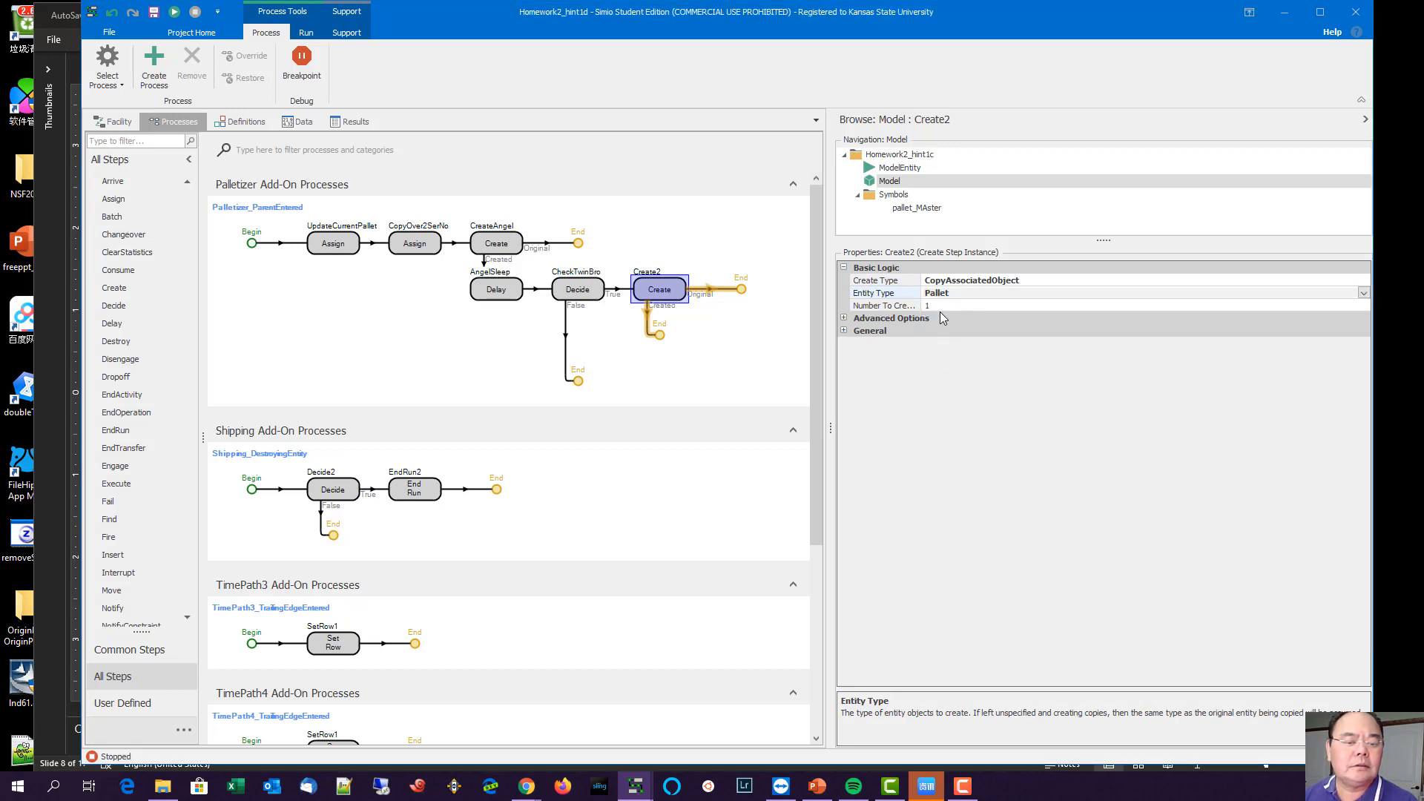
Step: Begin the Number To Create expression of this Create step with BatchSize followed by a minus sign
click(941, 307)
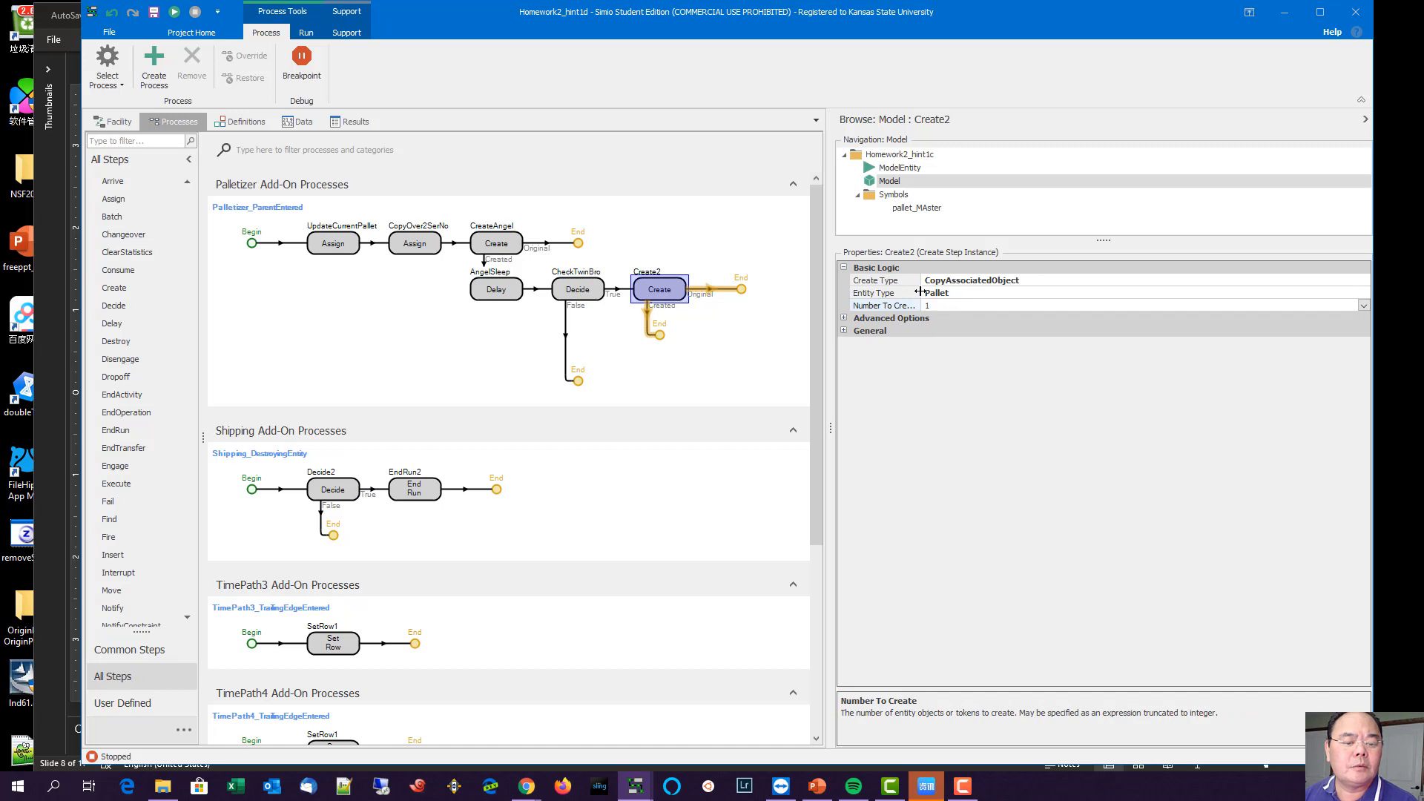
drag(922, 294, 977, 295)
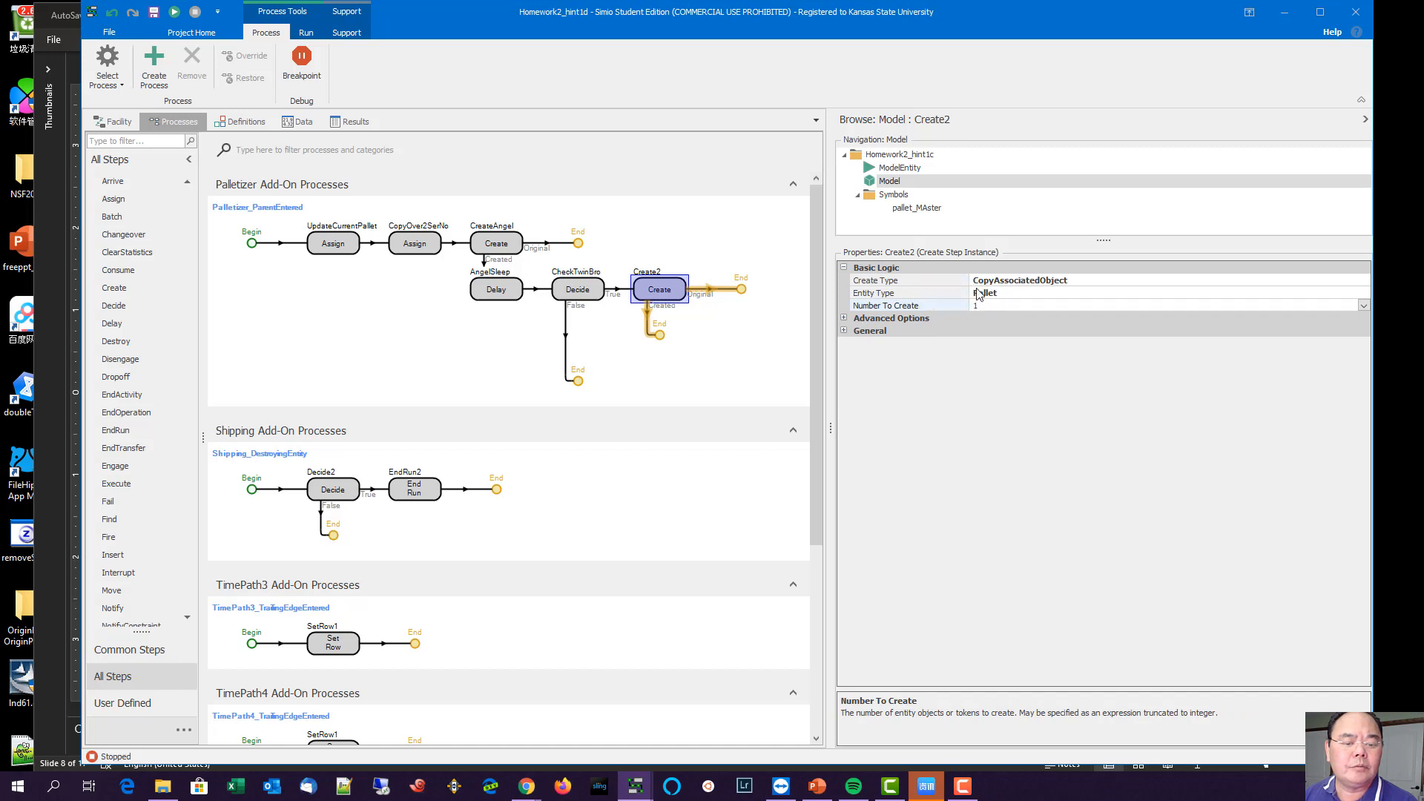
click(1364, 306)
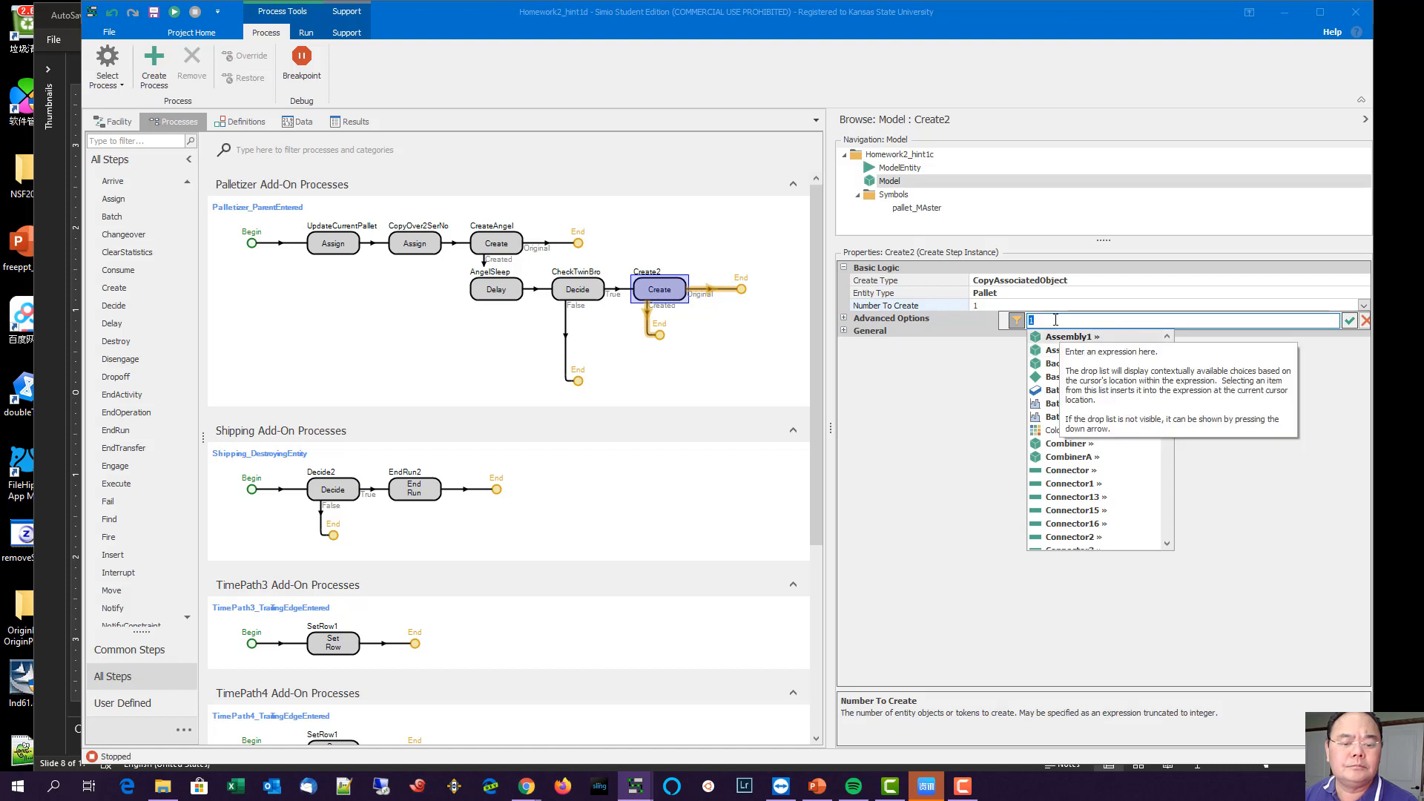
text(Batch)
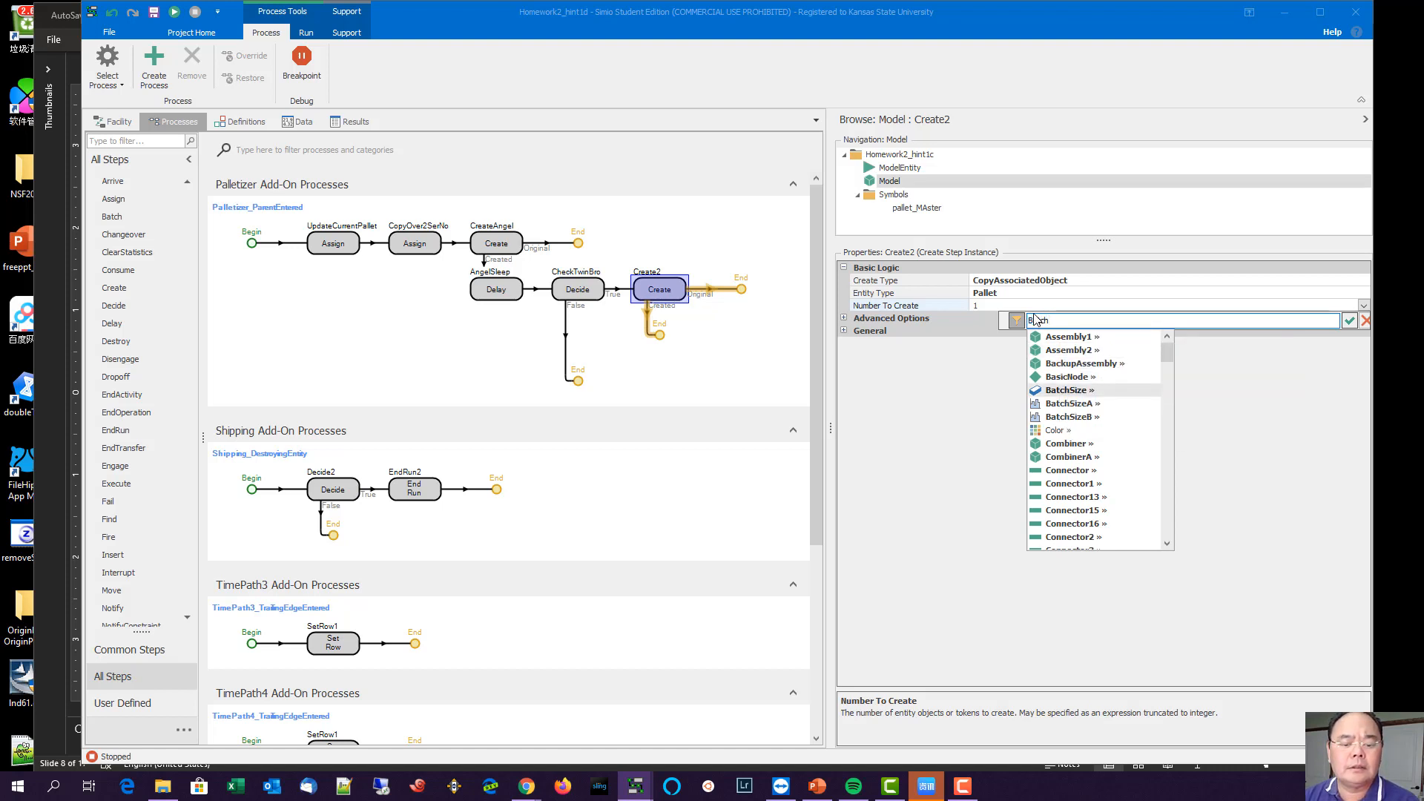
key(Return)
text(-)
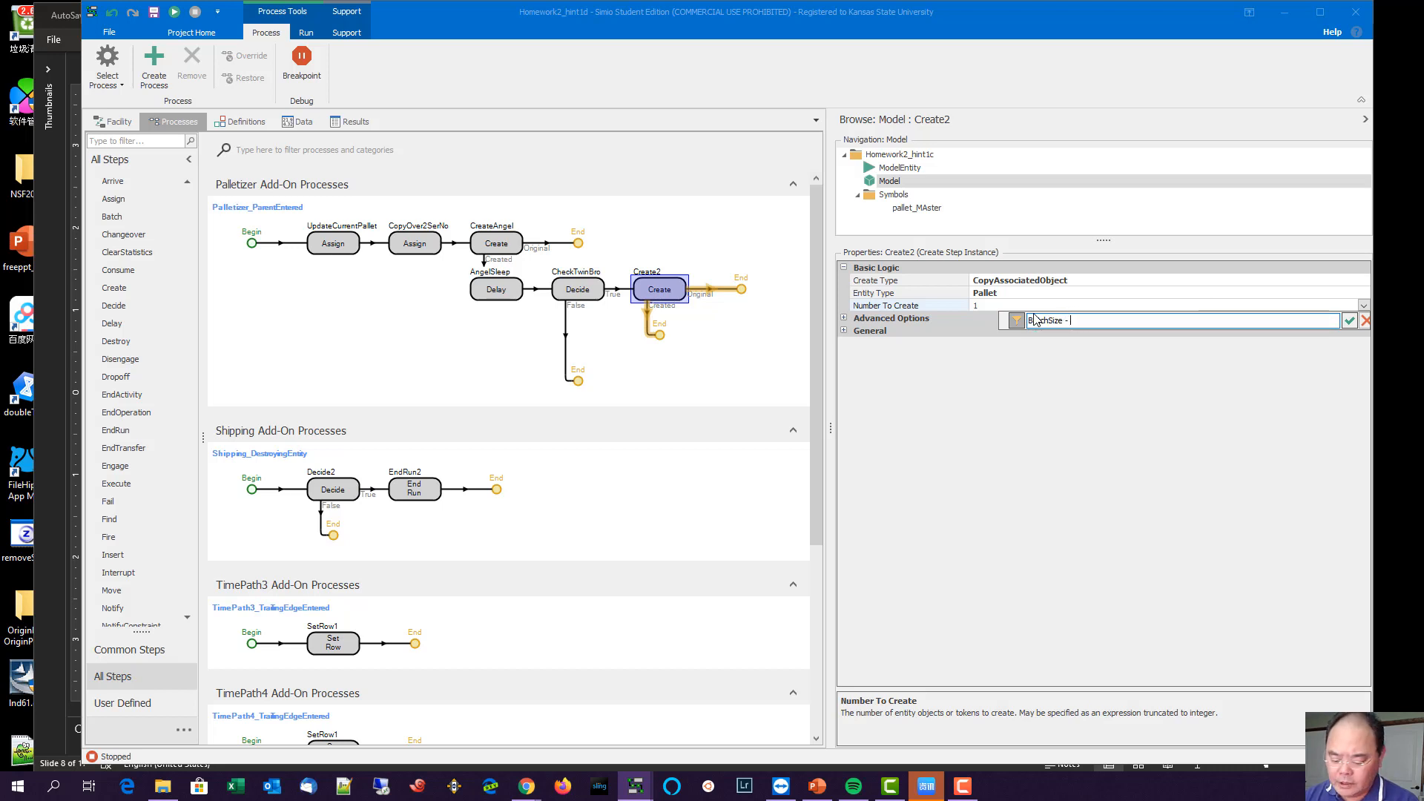
Step: Extend the Number To Create expression with Palletizer.MemberInputBuffer after the minus sign
text( Pa)
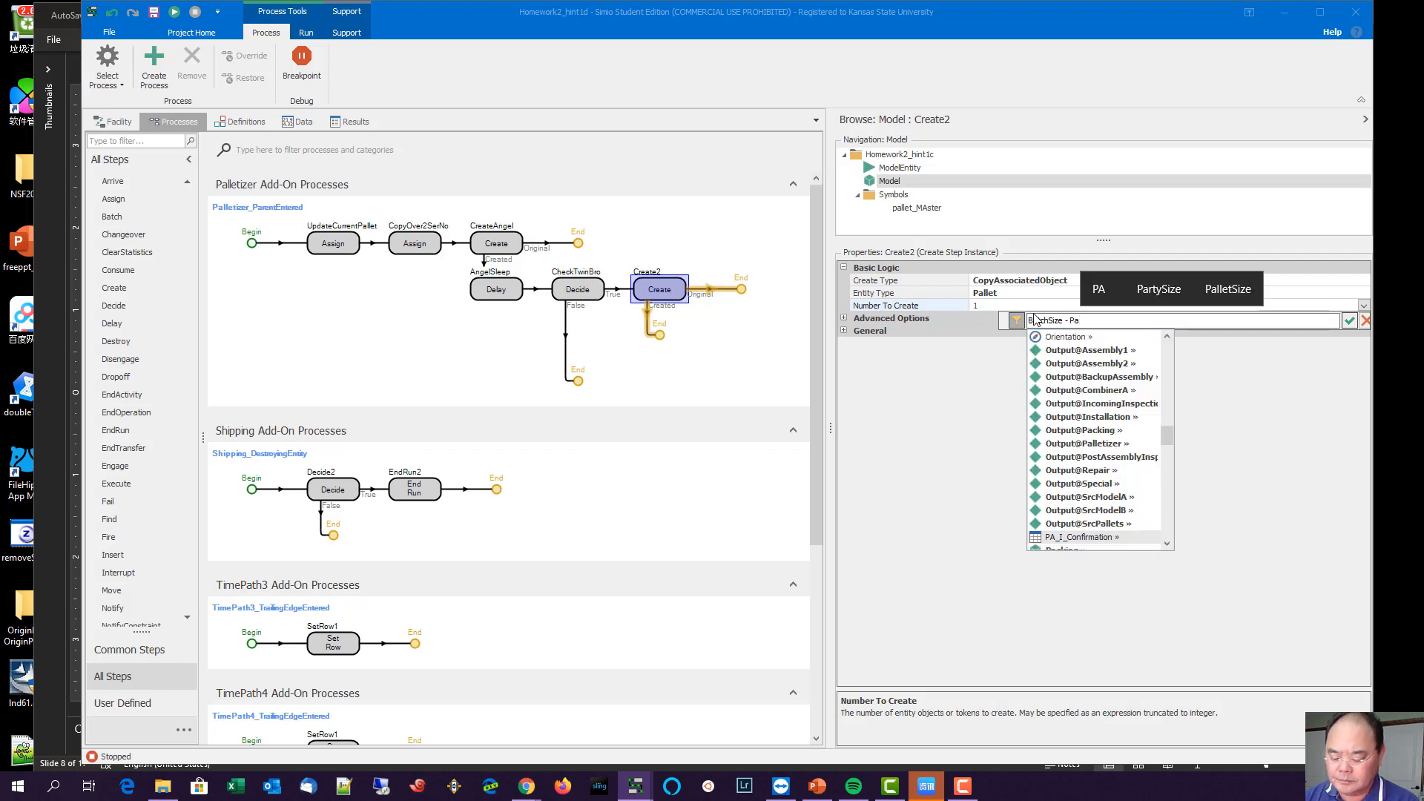
text(llet)
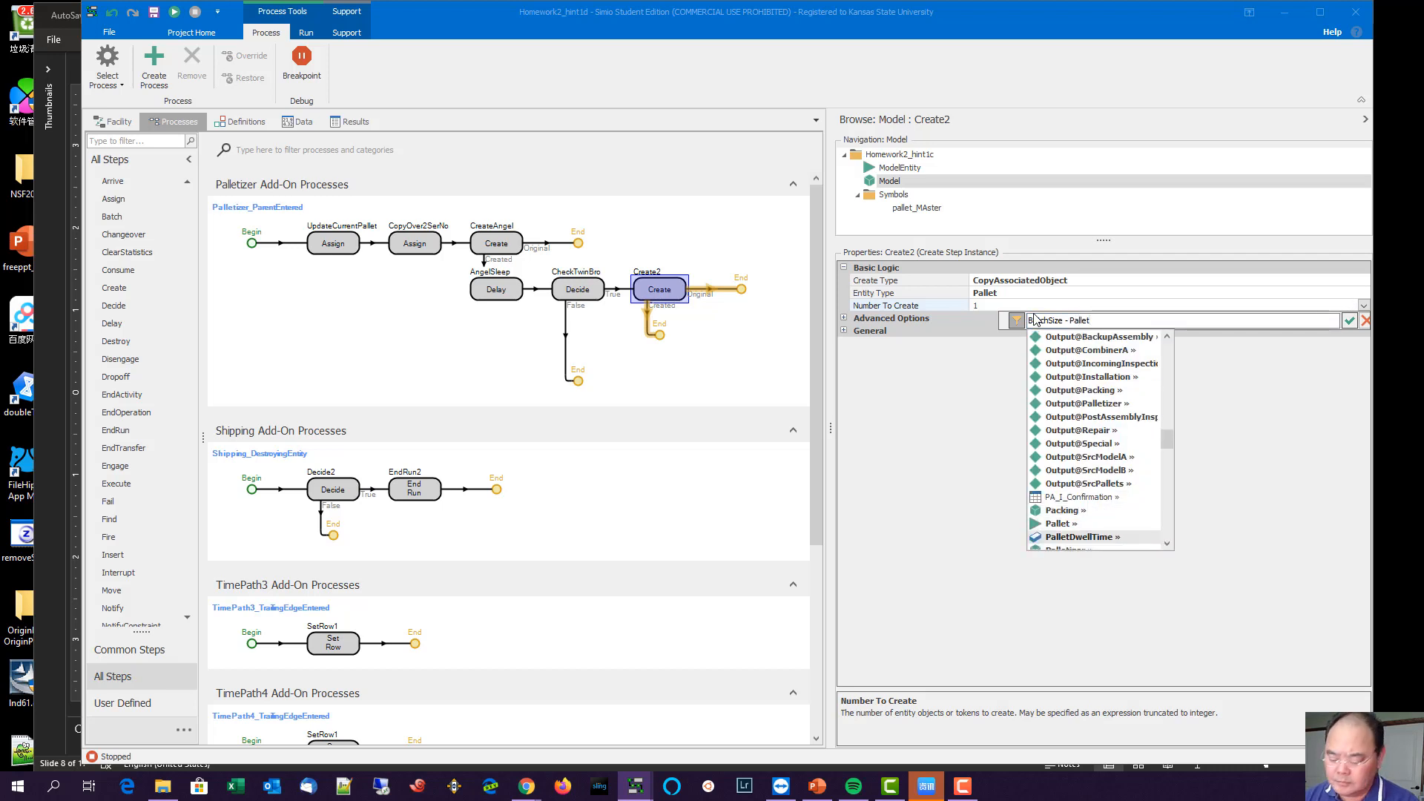
key(Down)
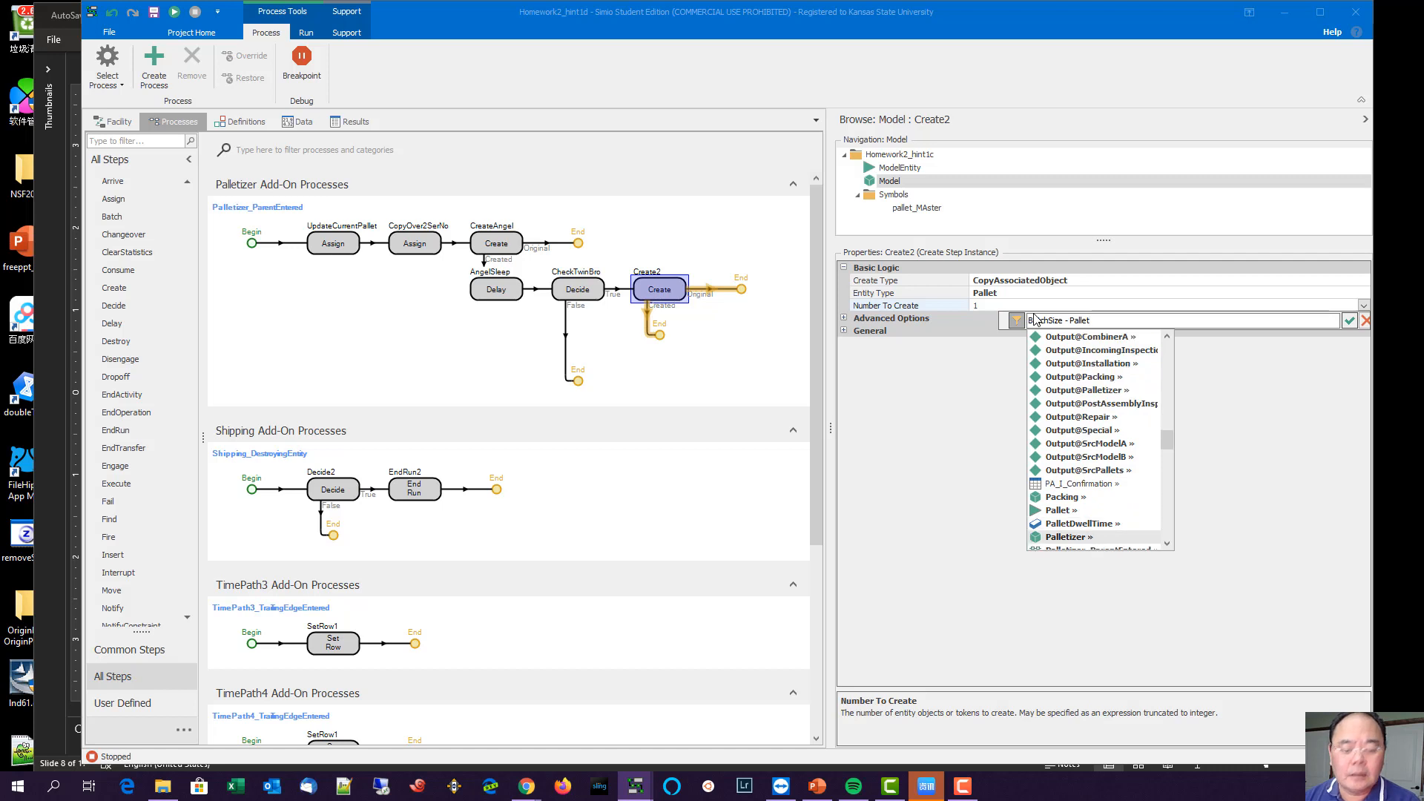
text(izer.Meme)
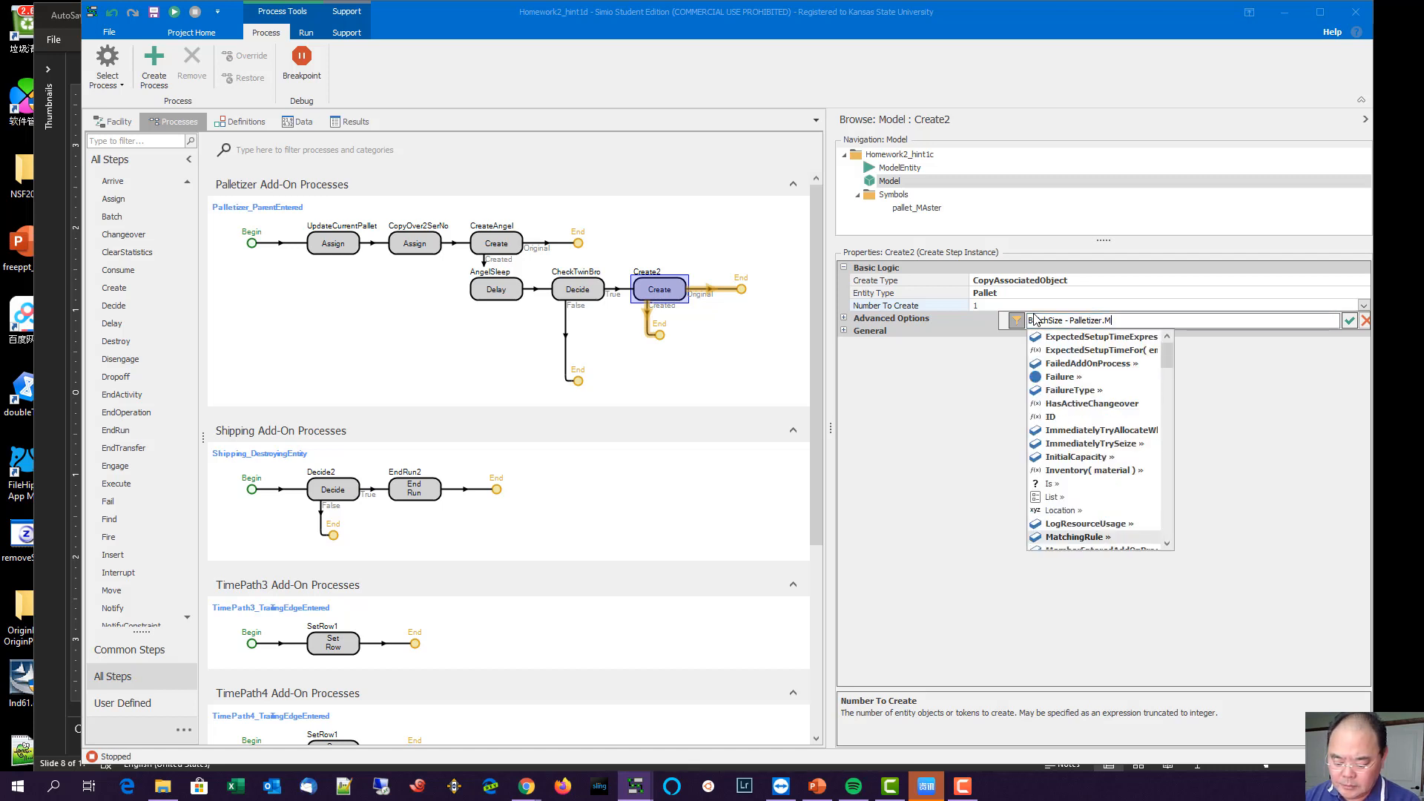
key(BackSpace)
key(BackSpace)
key(BackSpace)
key(BackSpace)
key(BackSpace)
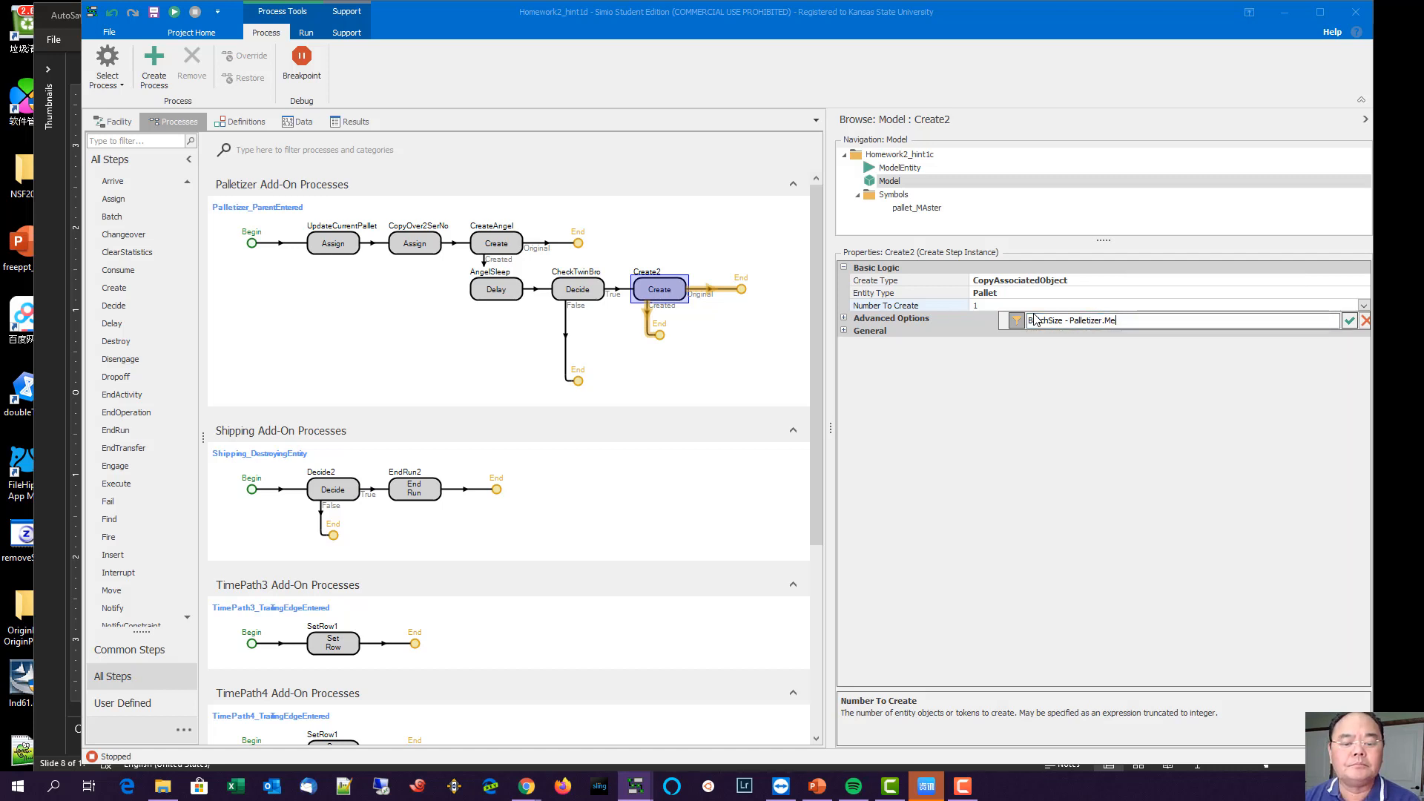
text(.Mem)
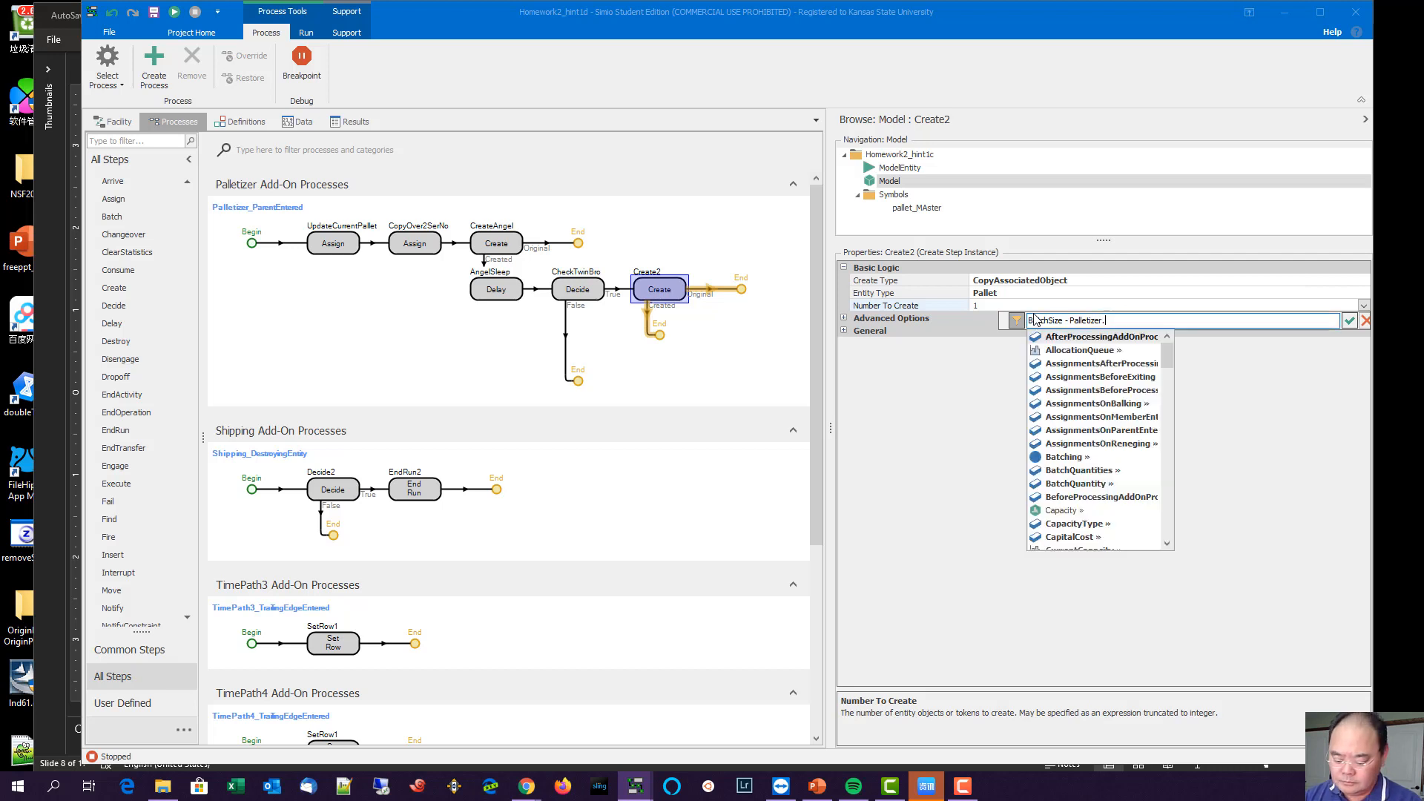
key(Down)
key(Down)
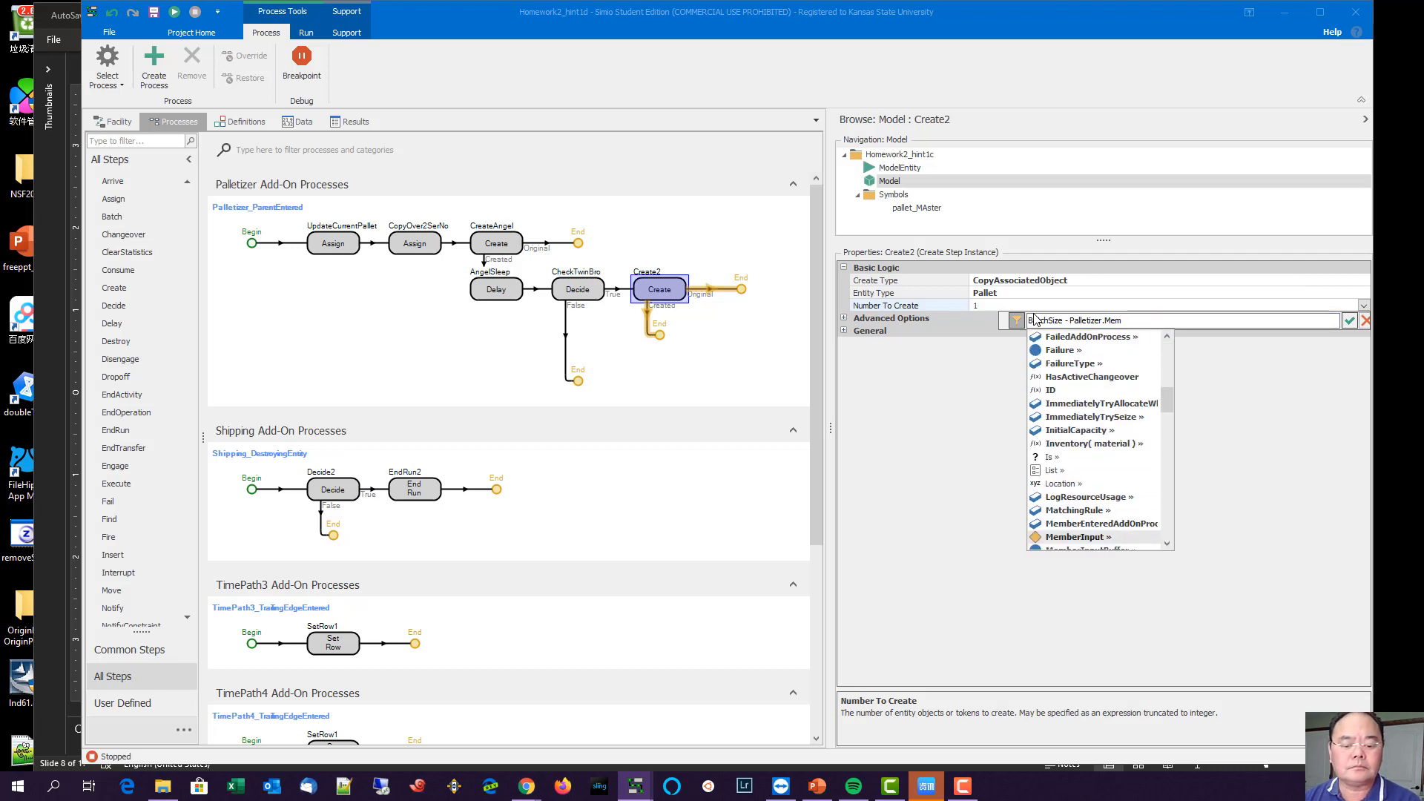
text(berInputBuffer.Con)
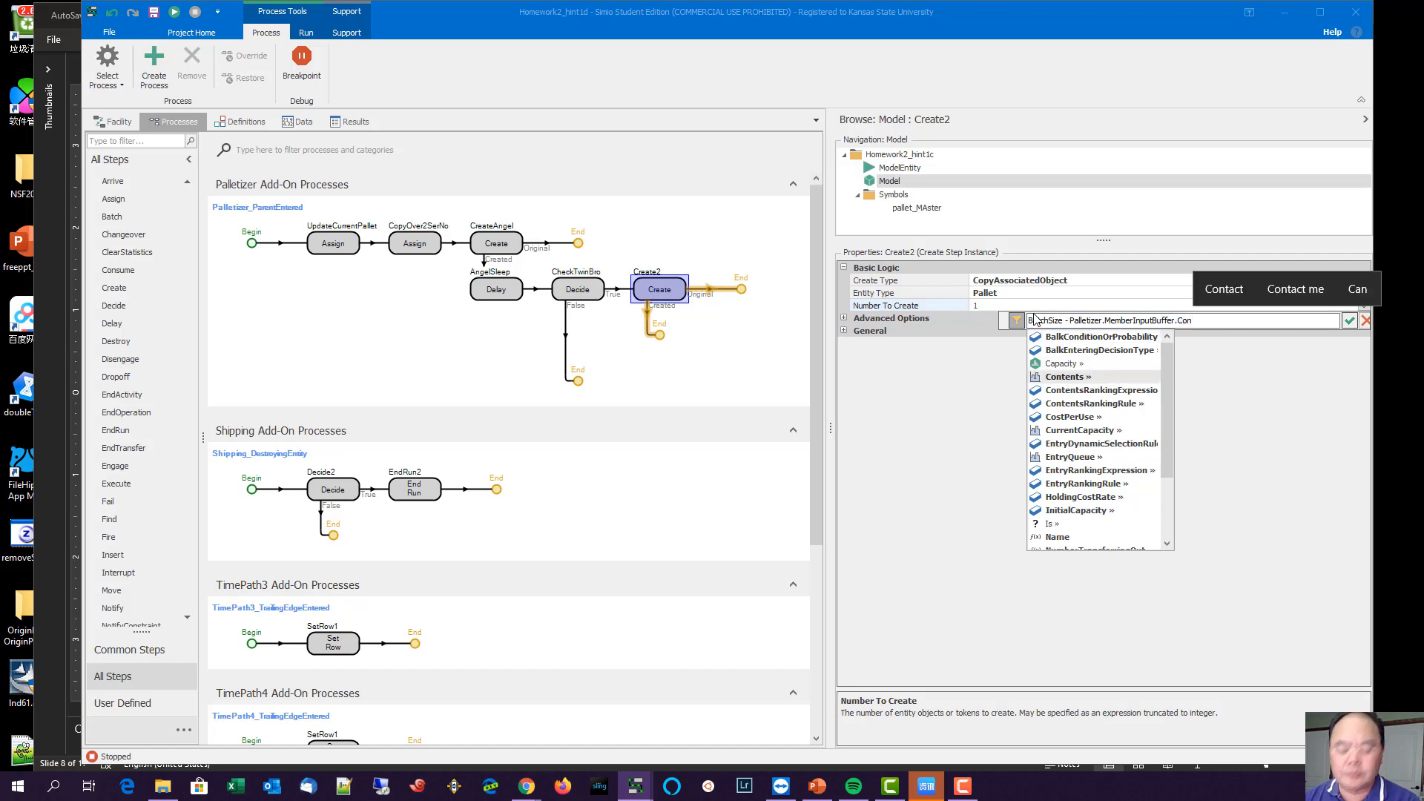
Step: Complete the Number To Create expression with .Contents.NumberWaiting -1 and accept it
text(tents.)
key(Down)
key(Down)
key(Down)
key(Down)
key(Down)
key(Down)
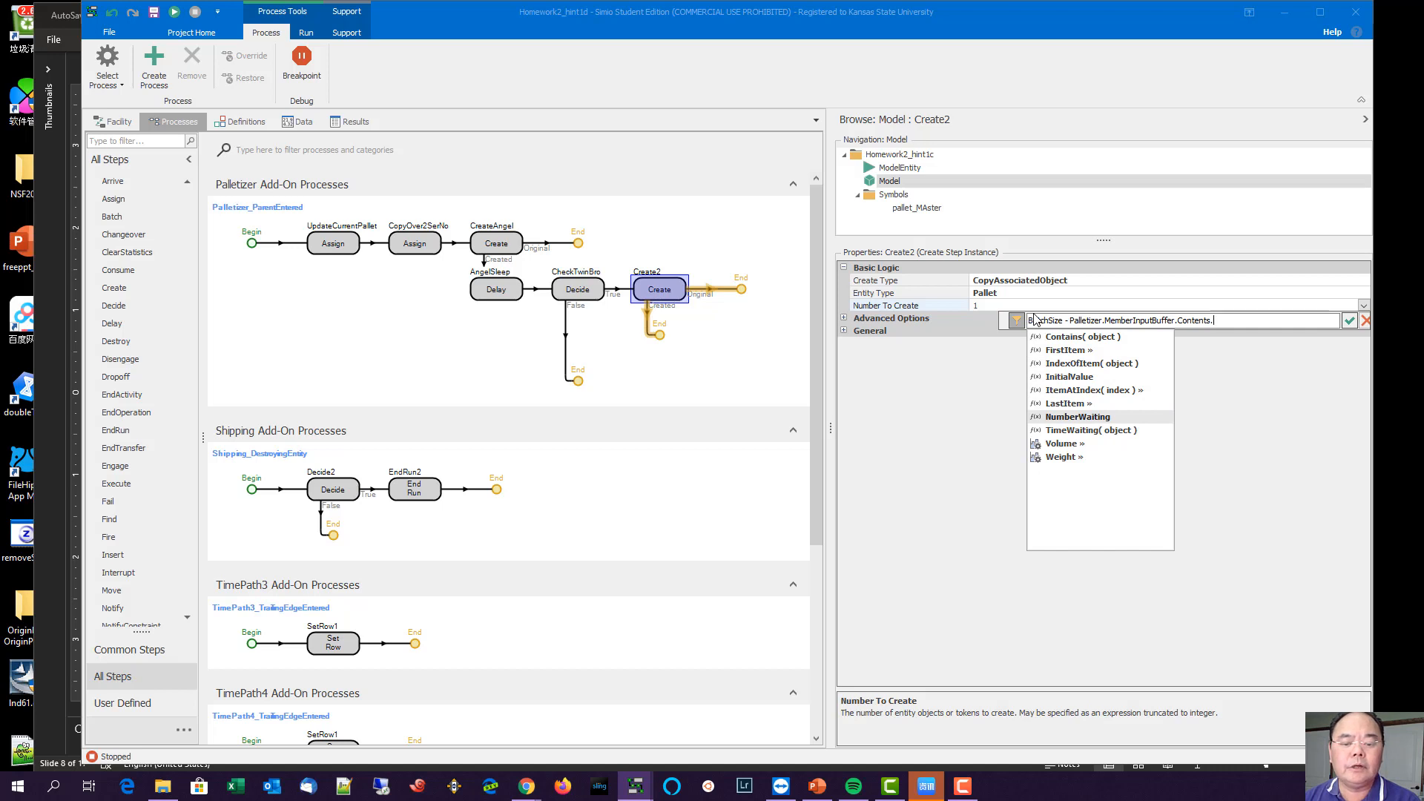
key(Return)
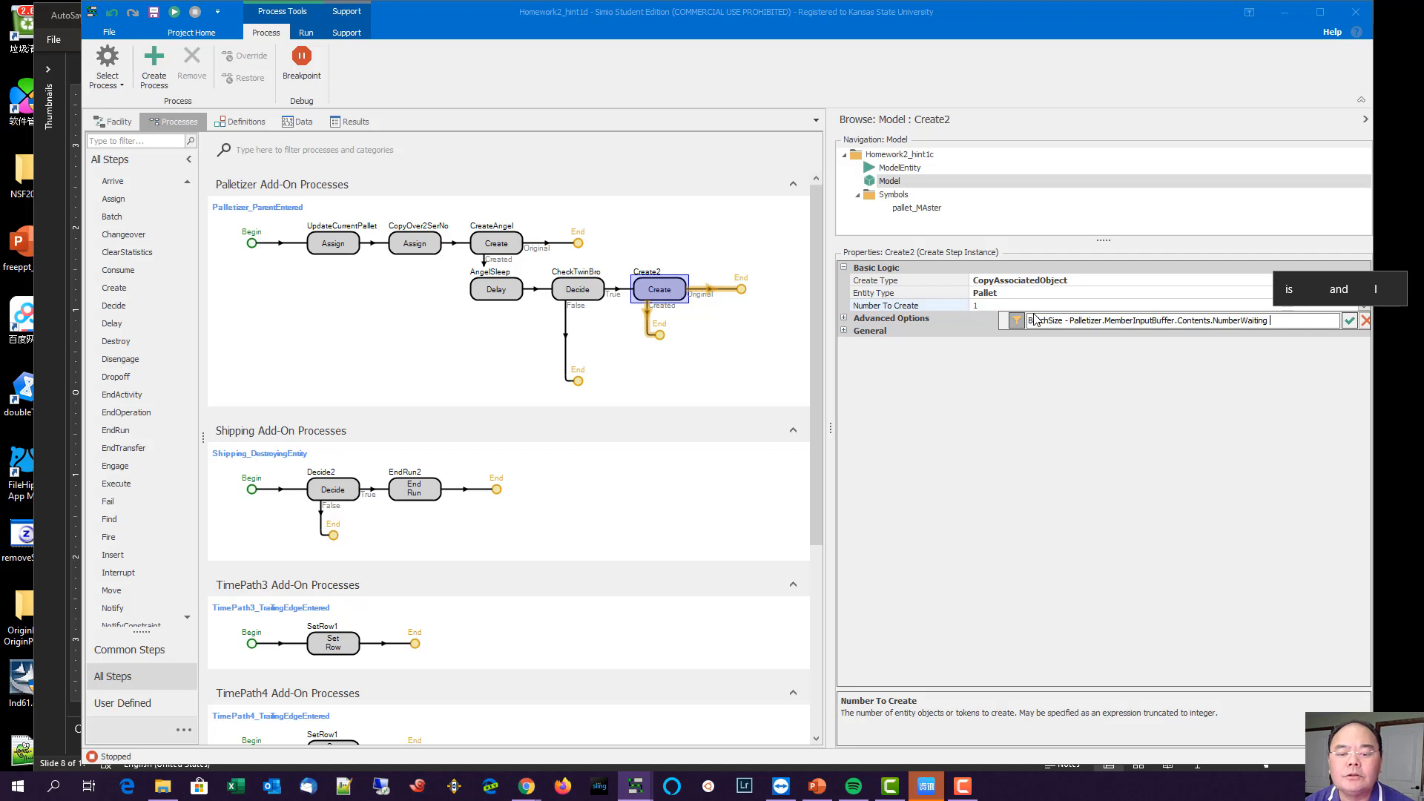
text(-1)
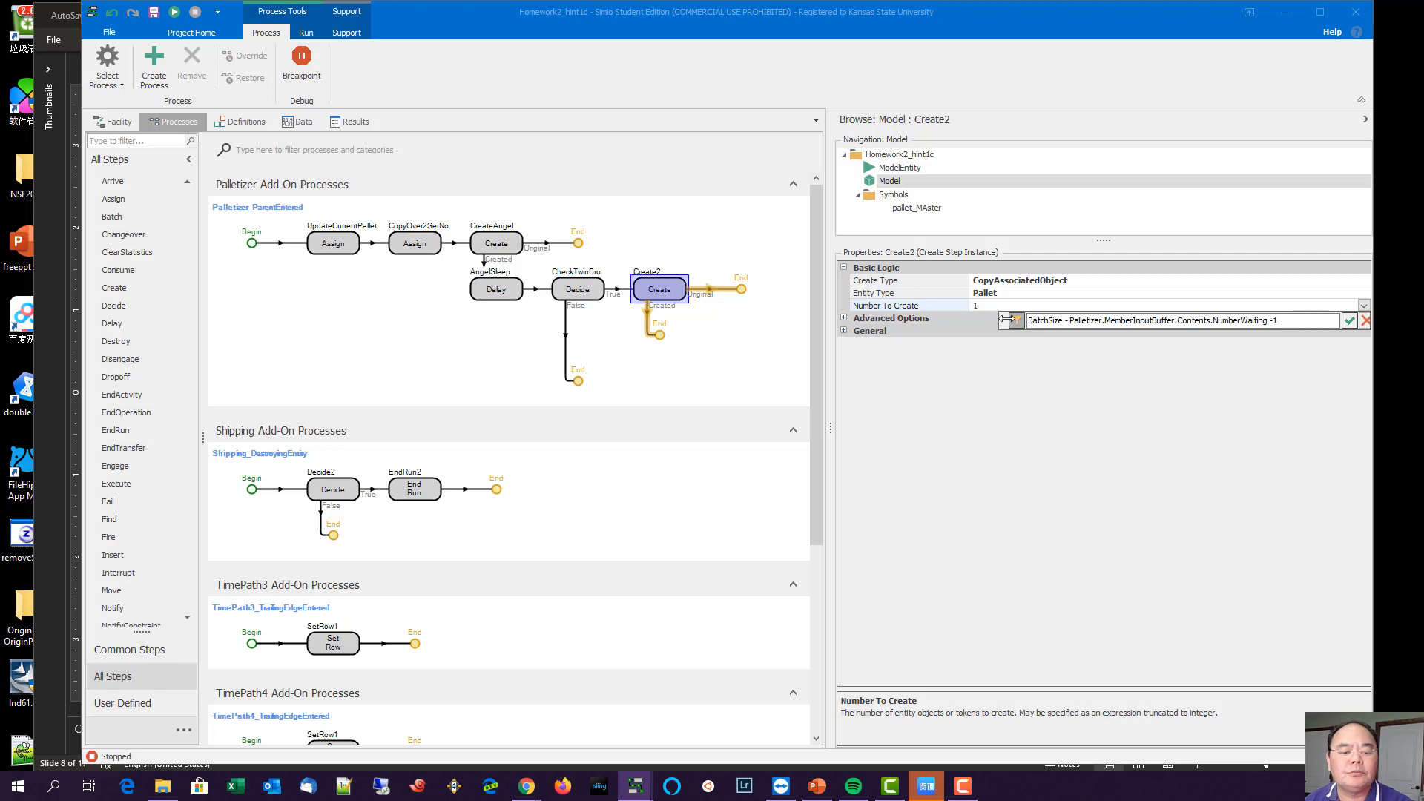
click(1347, 322)
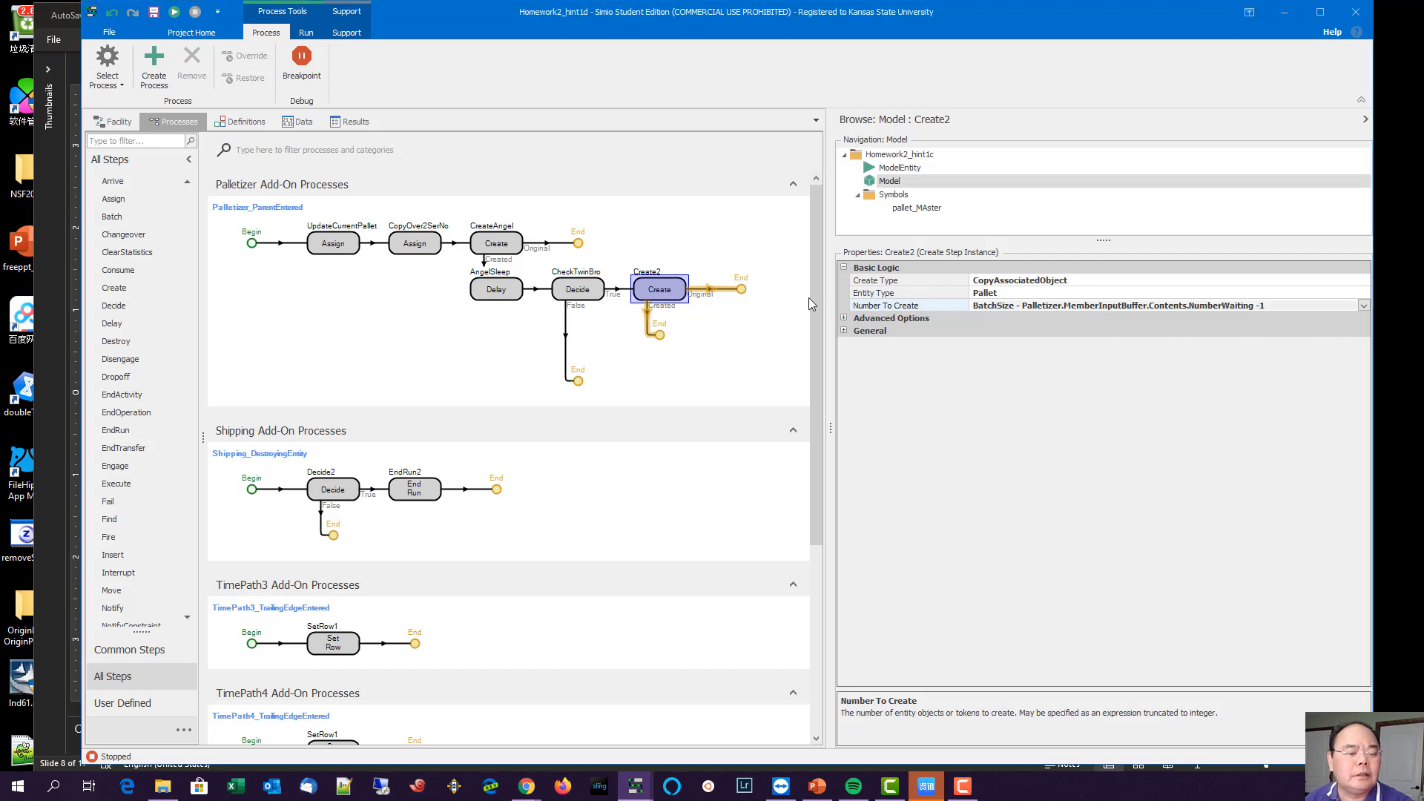
Step: Check the Palletizer ParentEntered slide in PowerPoint, and back in Simio add a Transfer step on the Original exit of the new Create step
drag(837, 338, 883, 338)
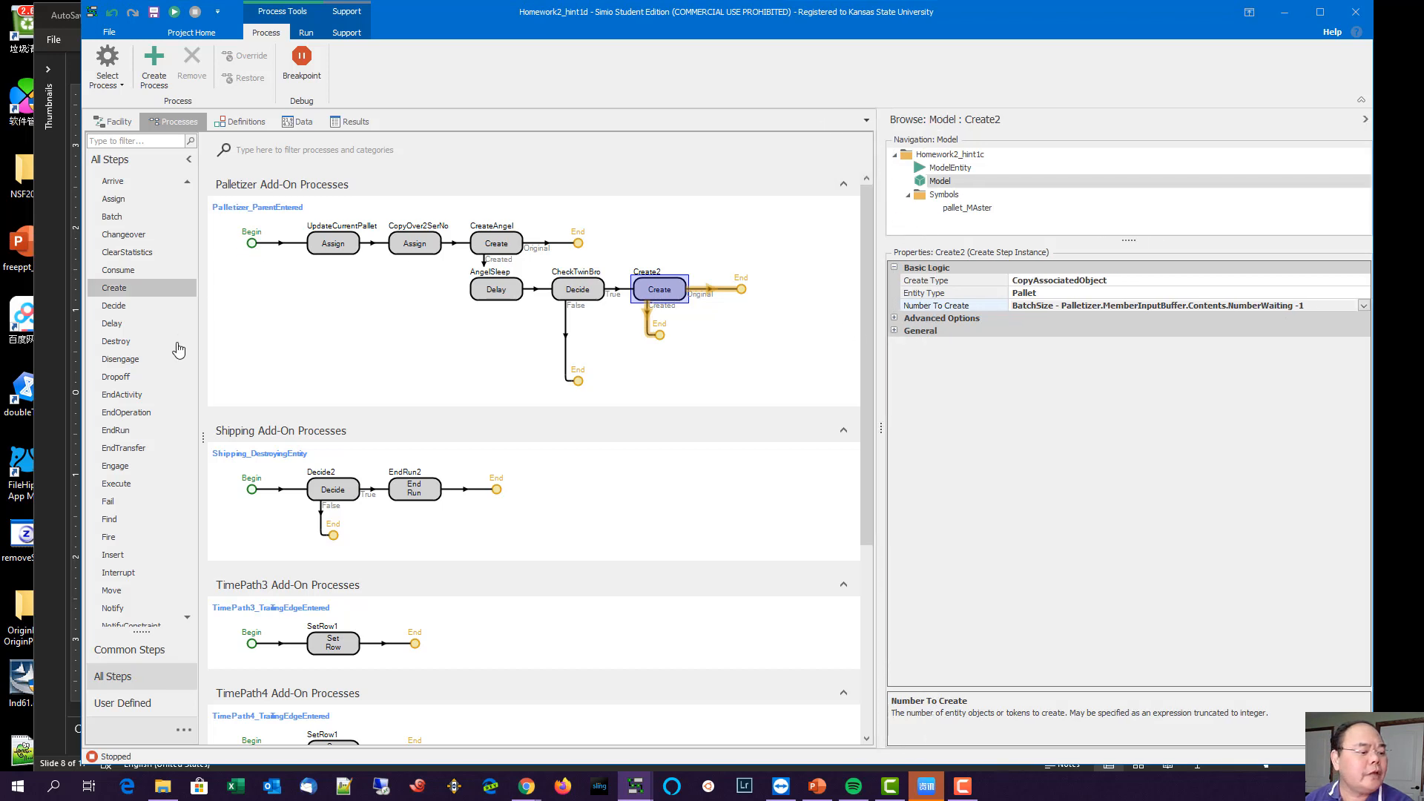
scroll(165, 562, down, 6)
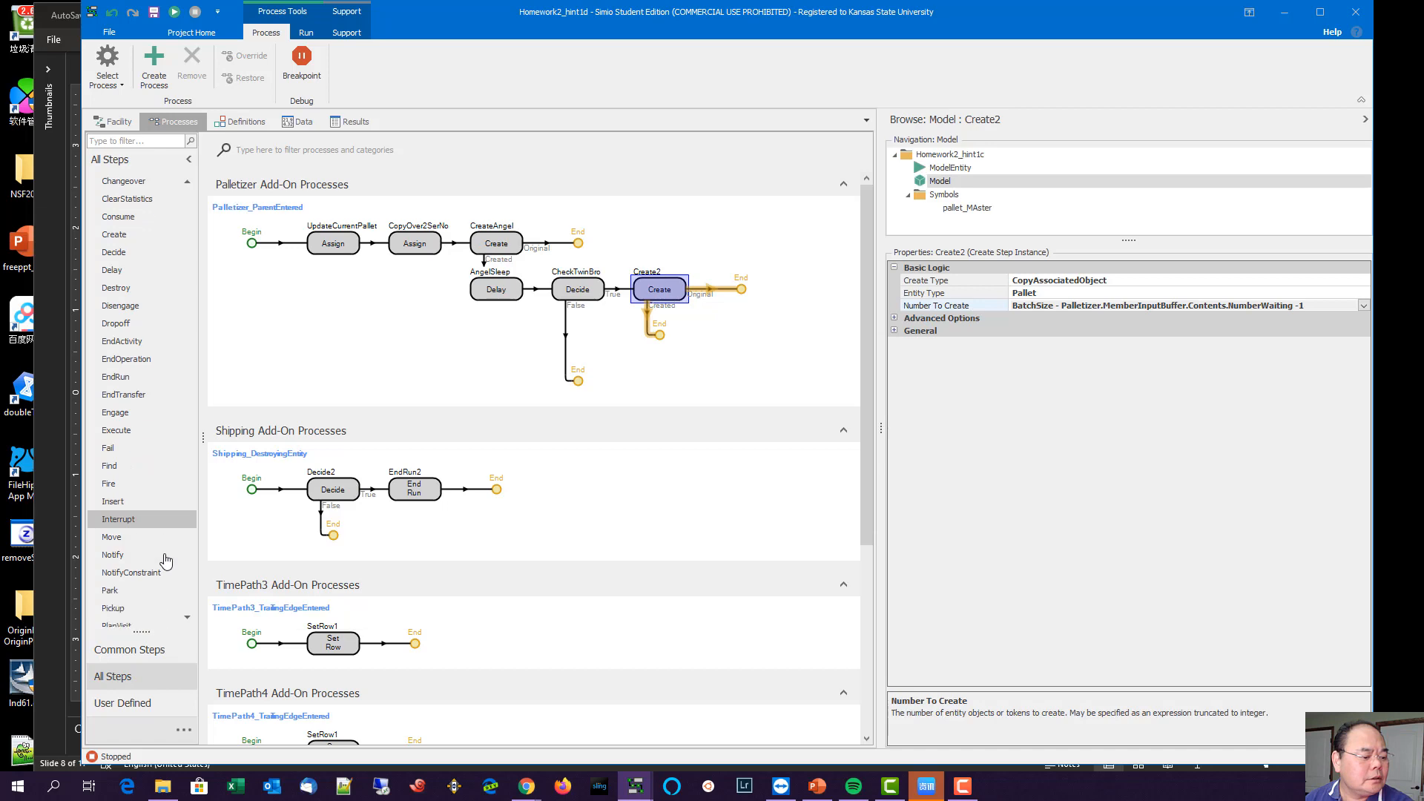
scroll(170, 557, down, 3)
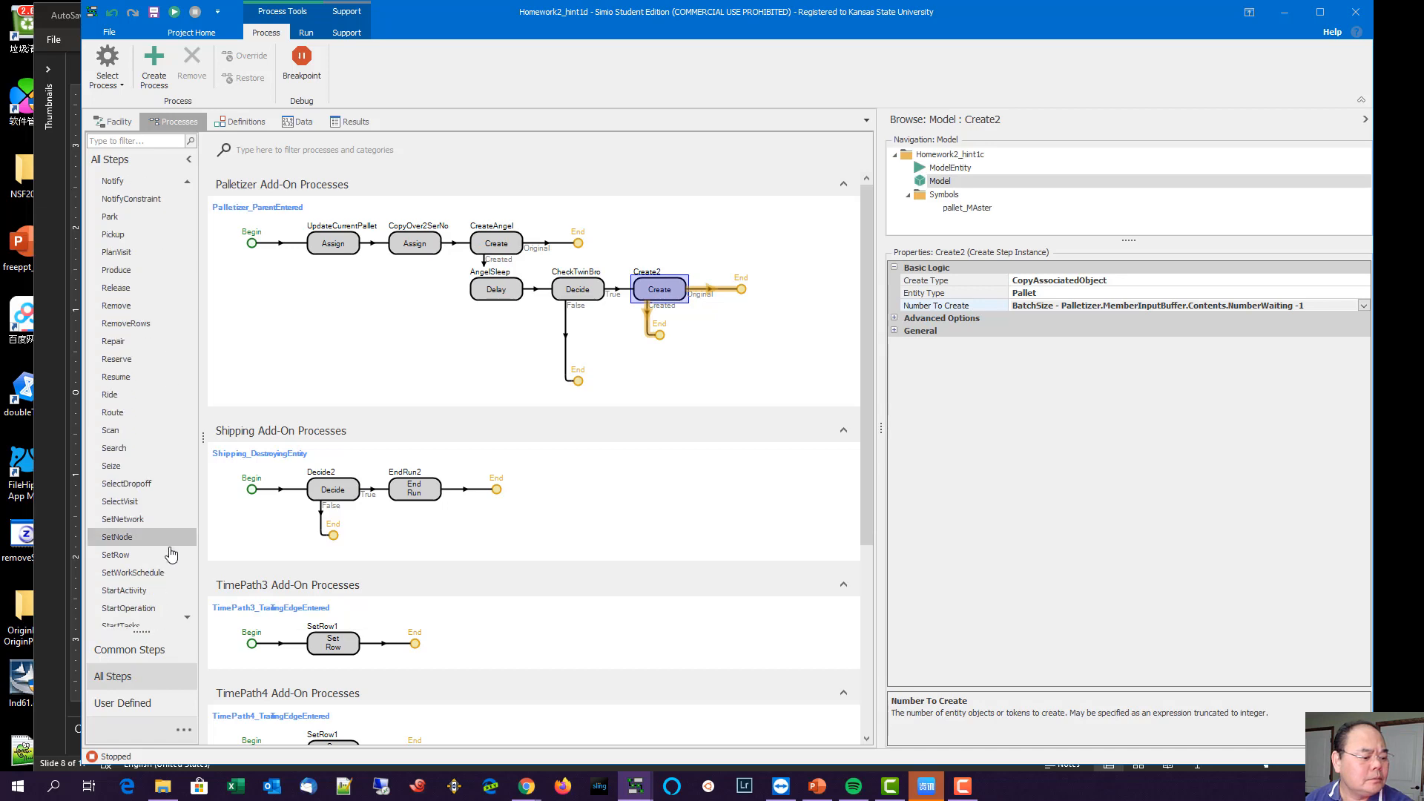
click(817, 787)
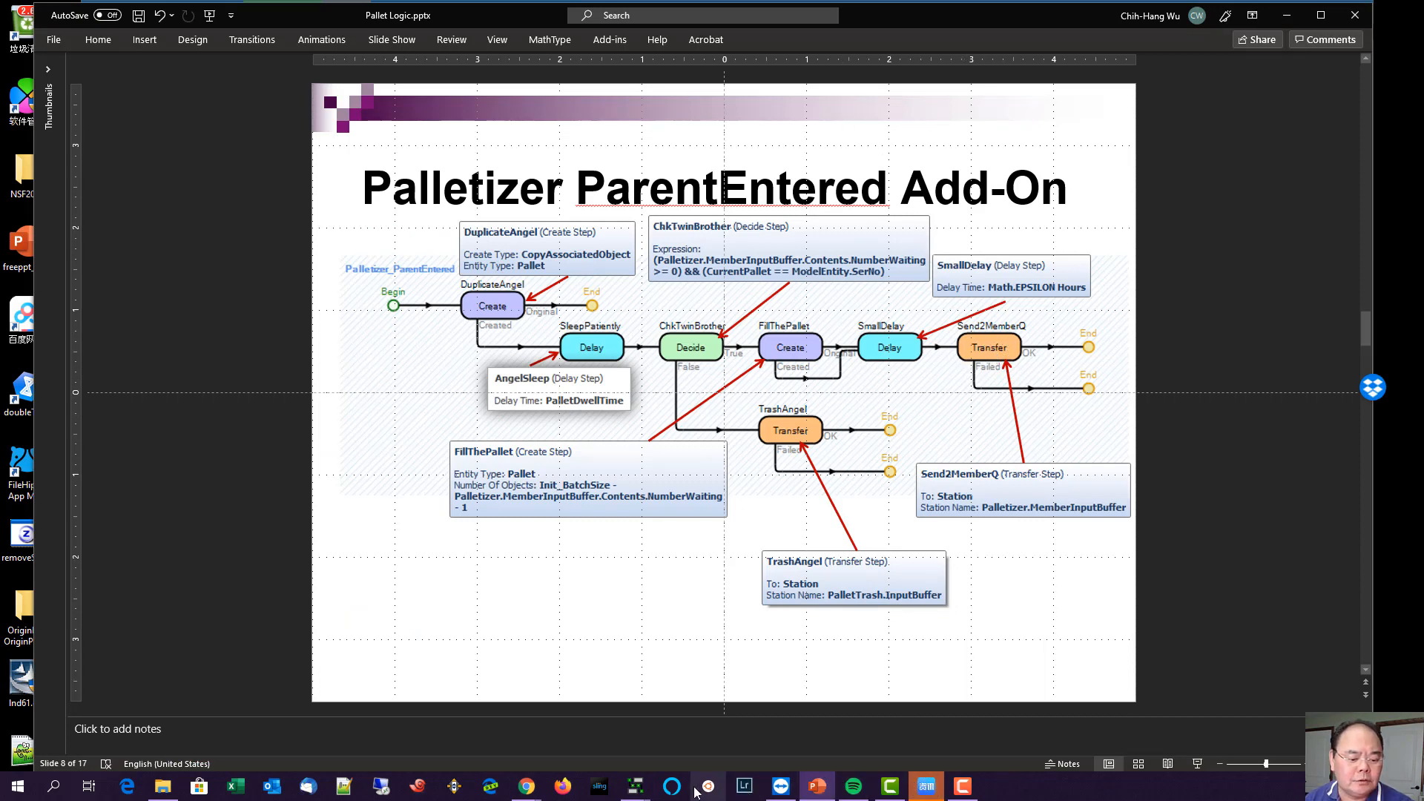
click(636, 787)
click(677, 718)
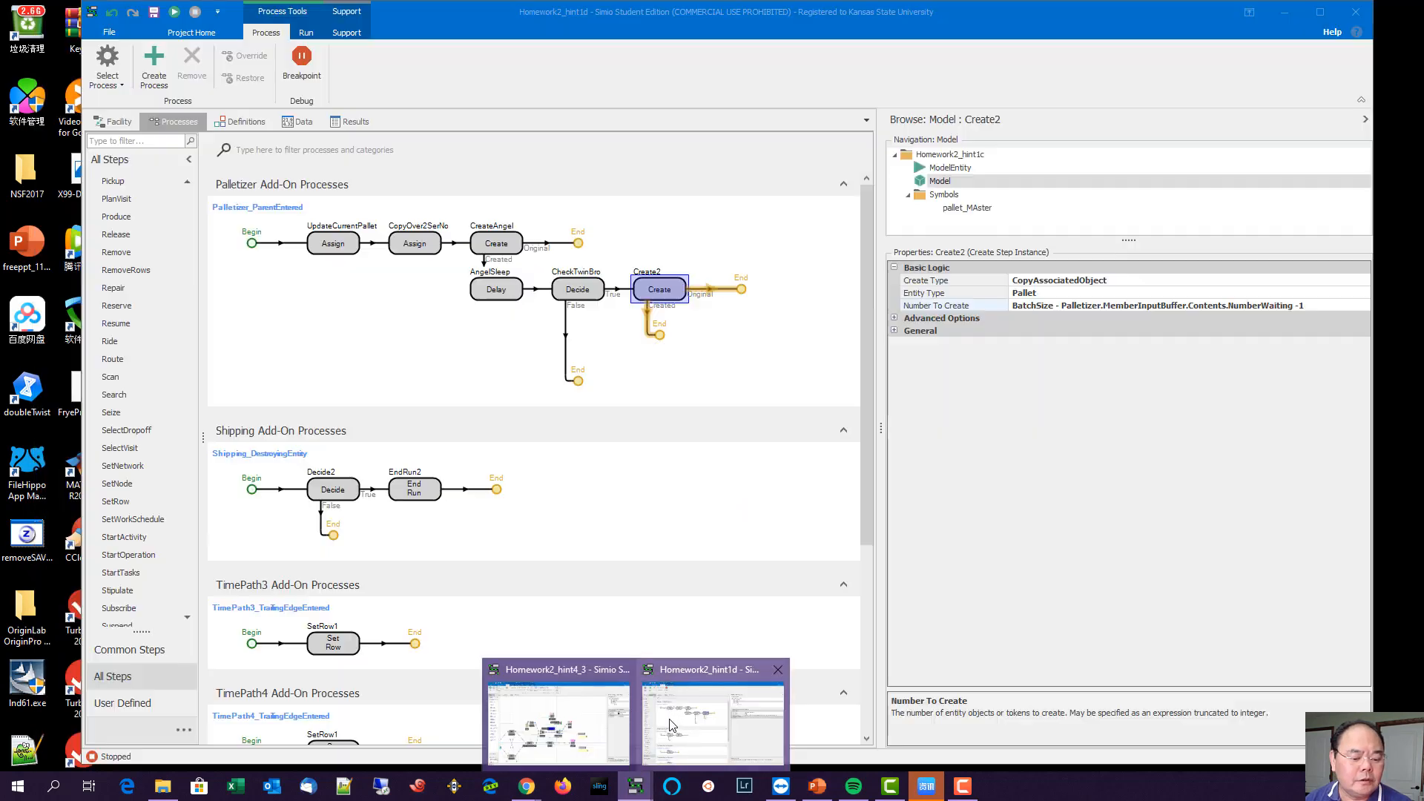
scroll(144, 590, down, 2)
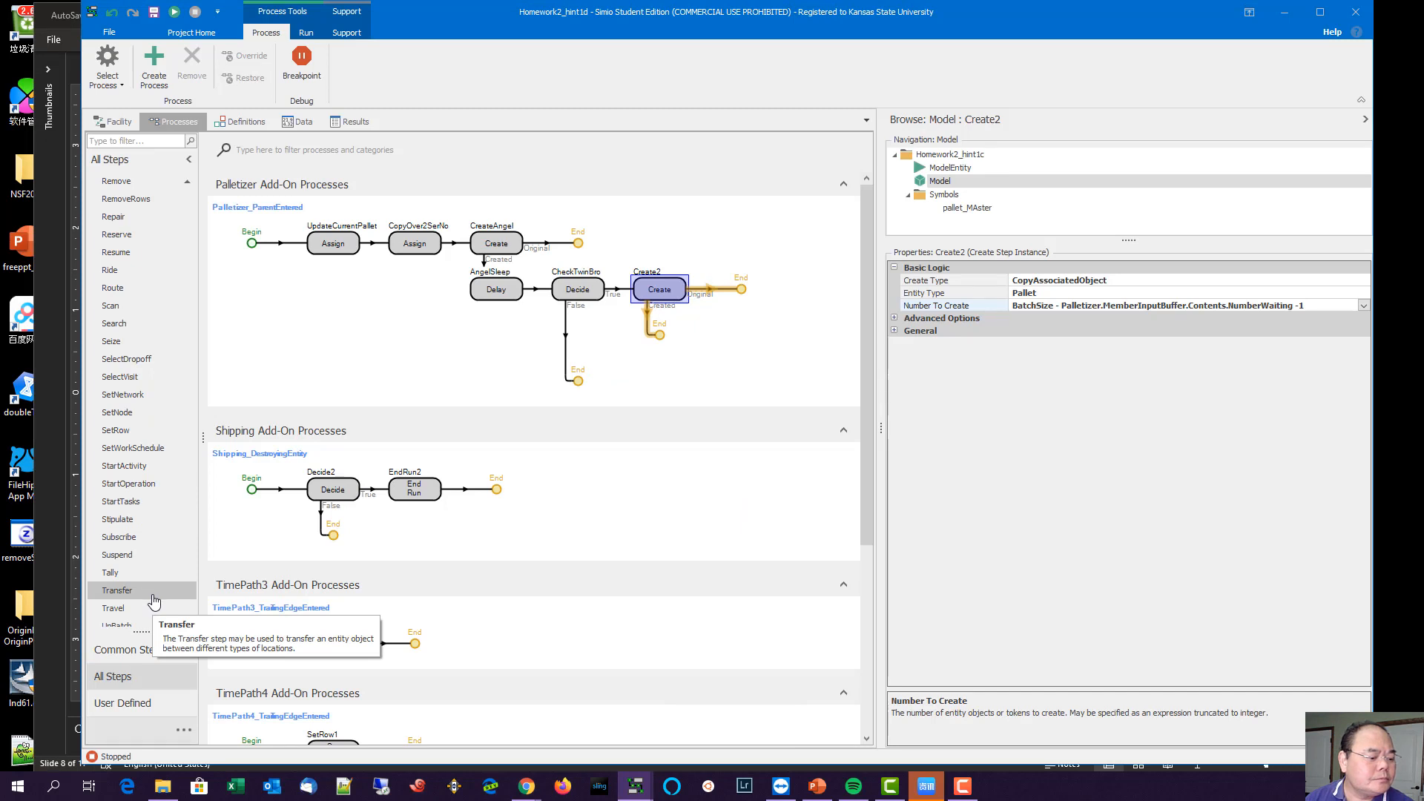
drag(152, 591, 712, 291)
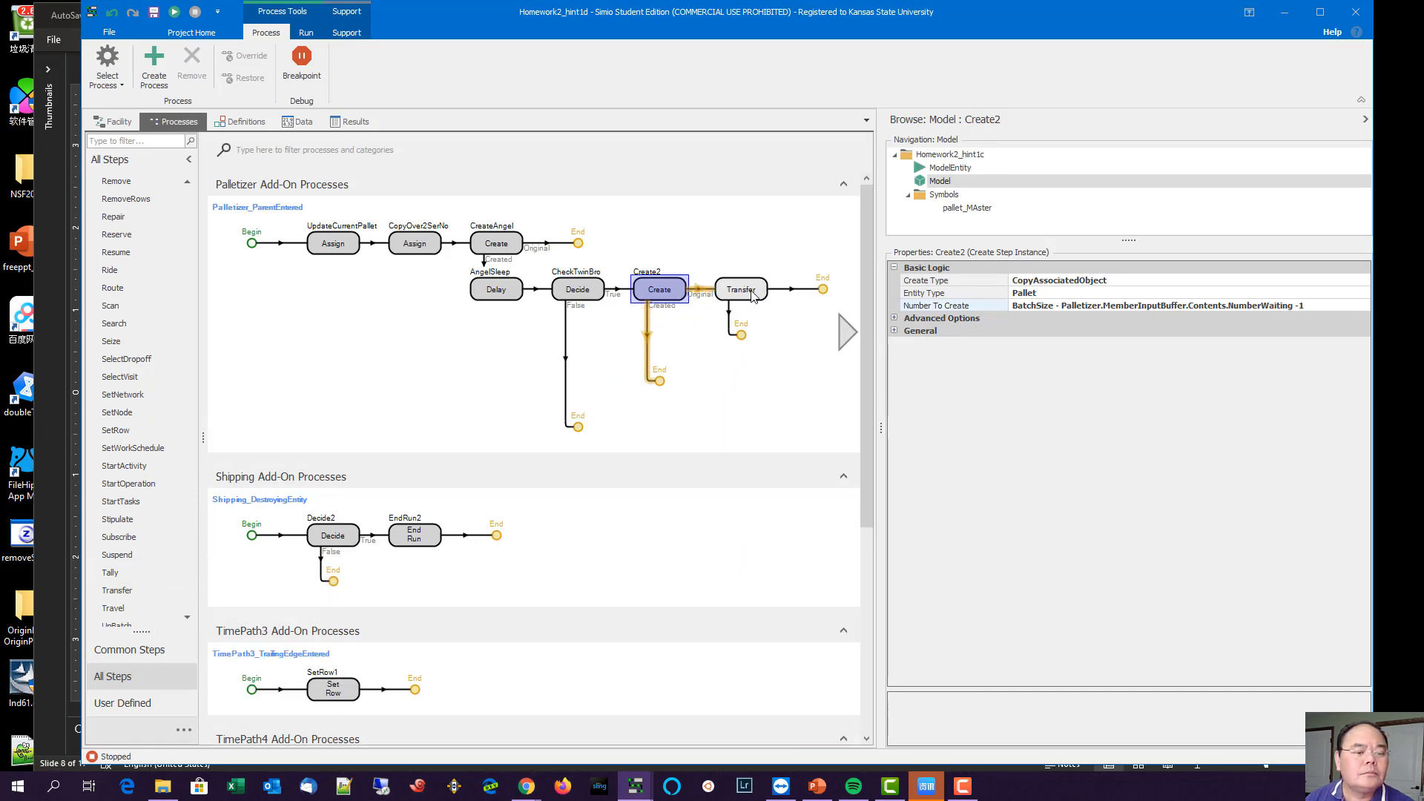
Step: Set the To location type of the new Transfer step after the second Create step to Station
click(1085, 293)
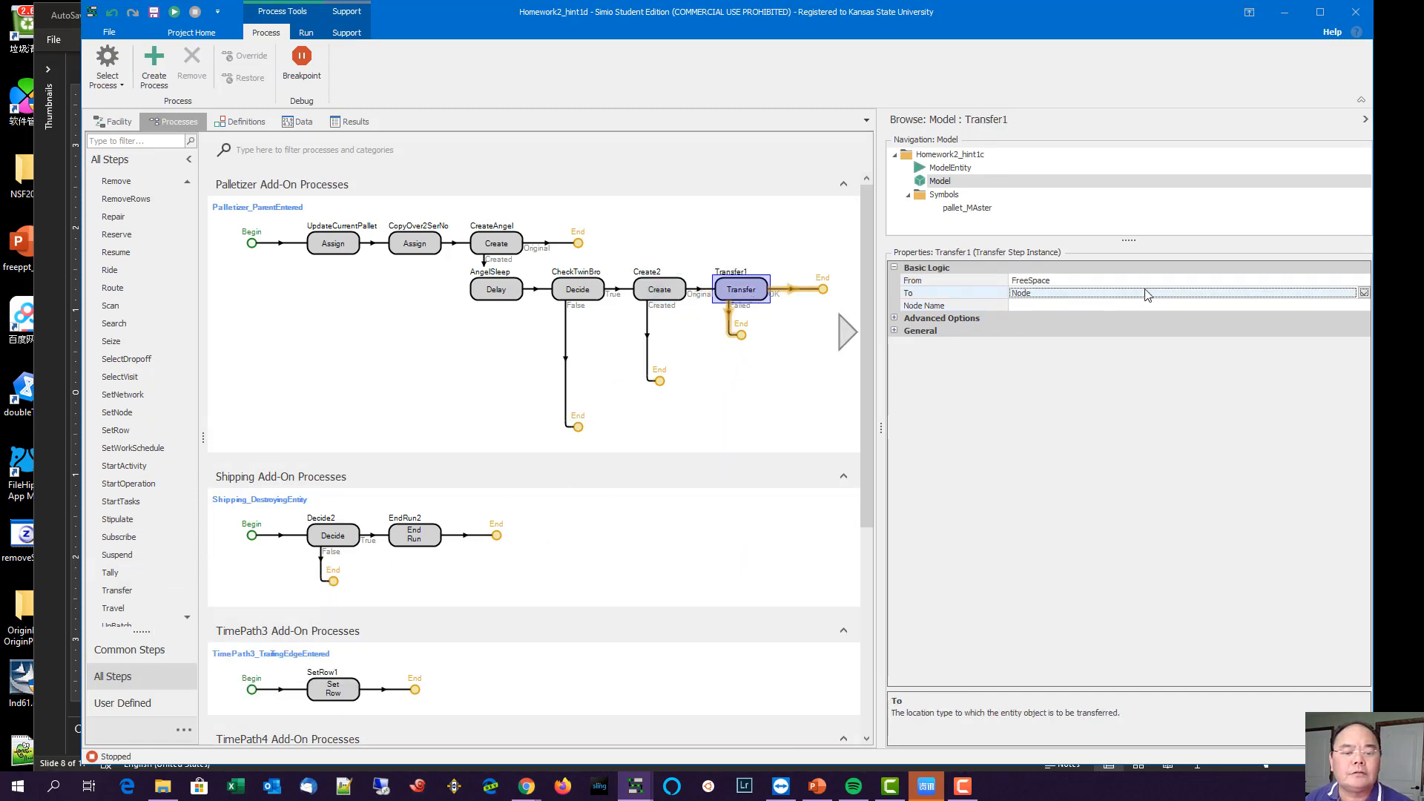
click(1363, 294)
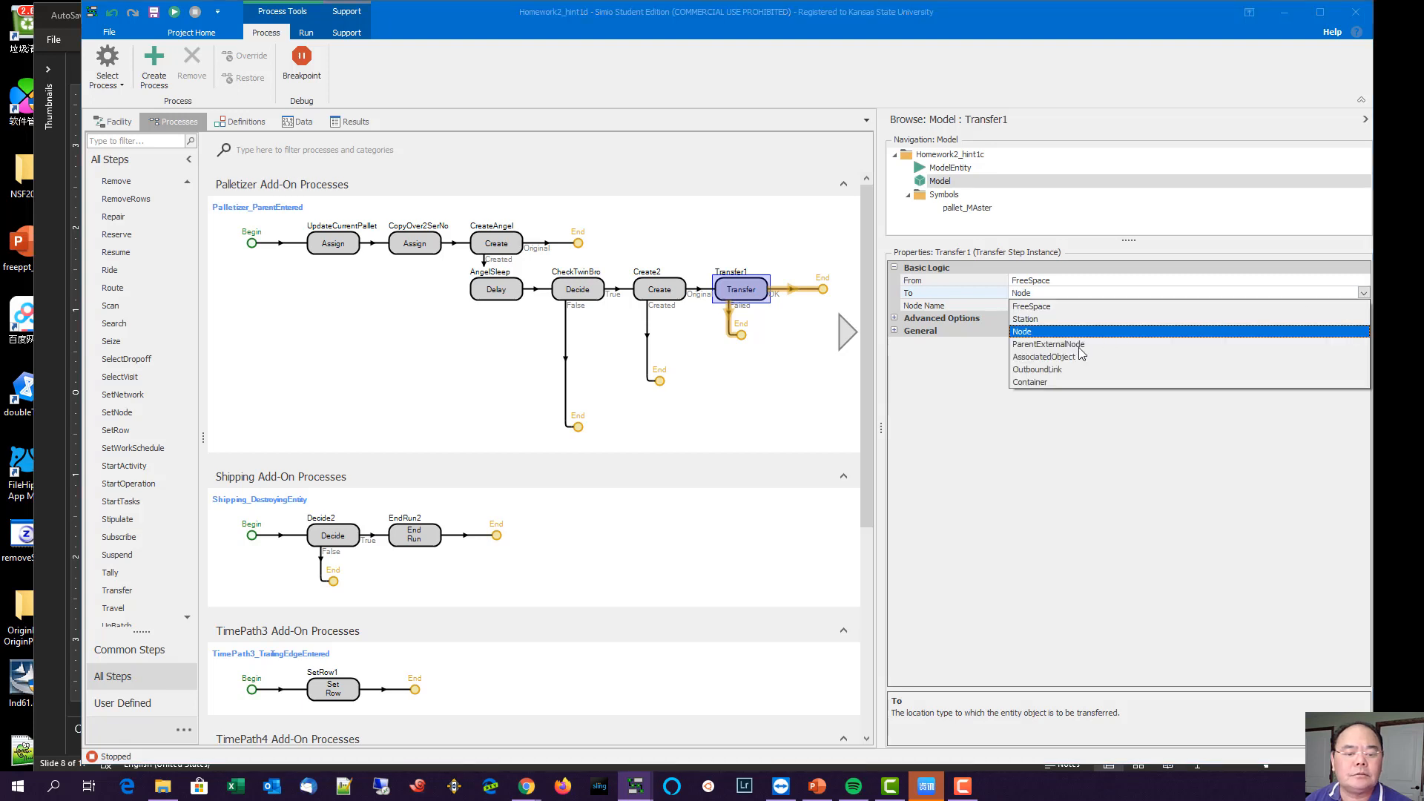
click(1039, 319)
Step: Choose UnLoadPallet.InputBuffer as the Transfer step's Station Name
click(1053, 306)
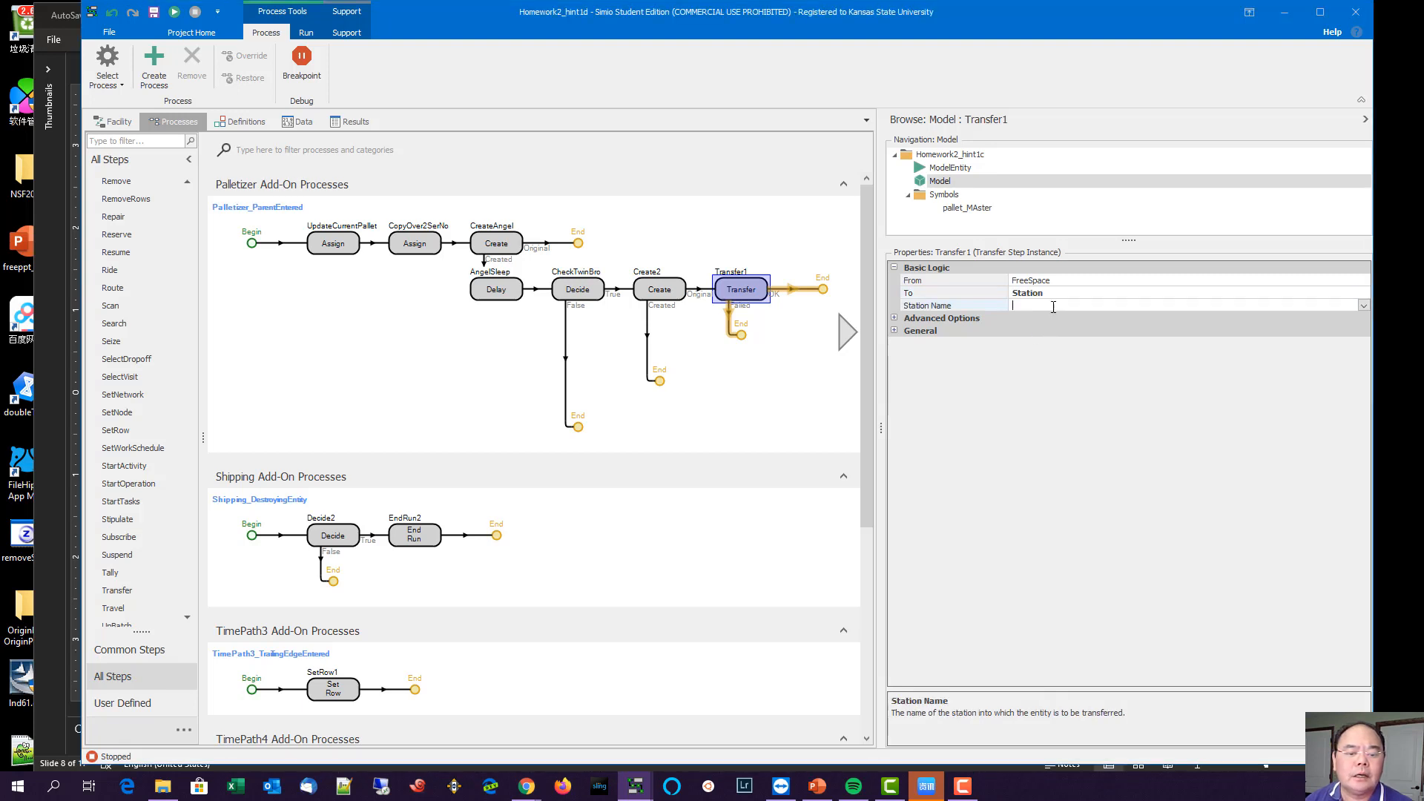
click(1364, 305)
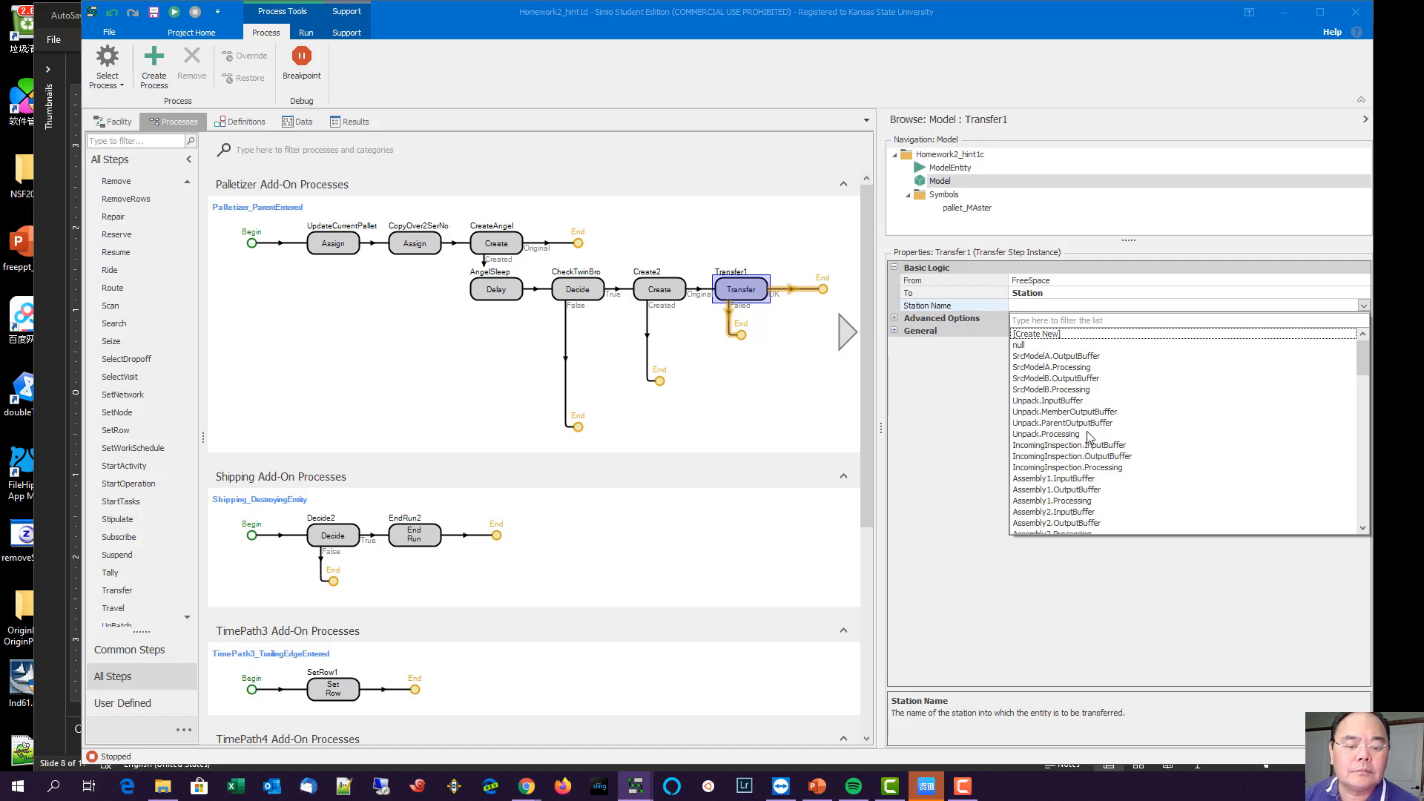
scroll(1091, 423, down, 10)
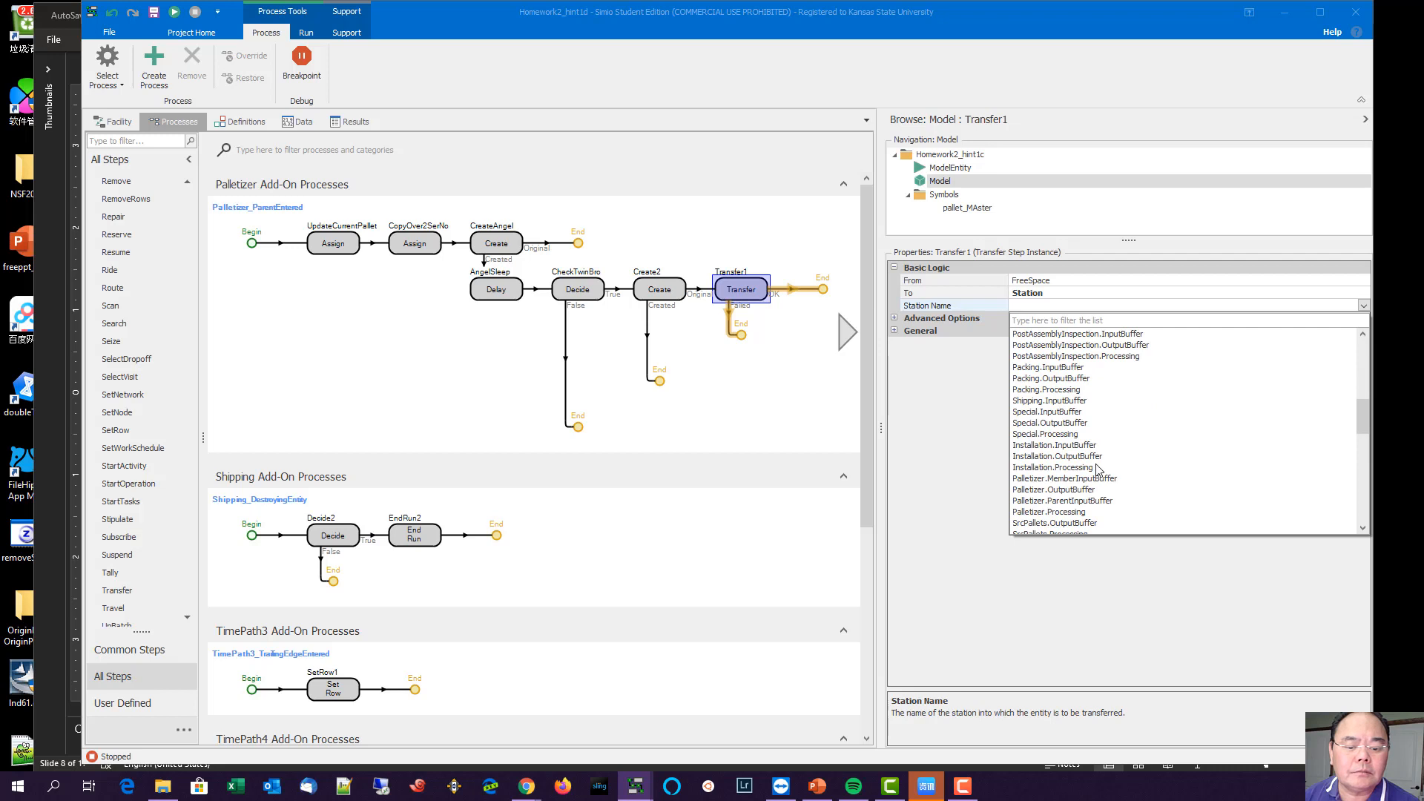
scroll(1111, 481, down, 3)
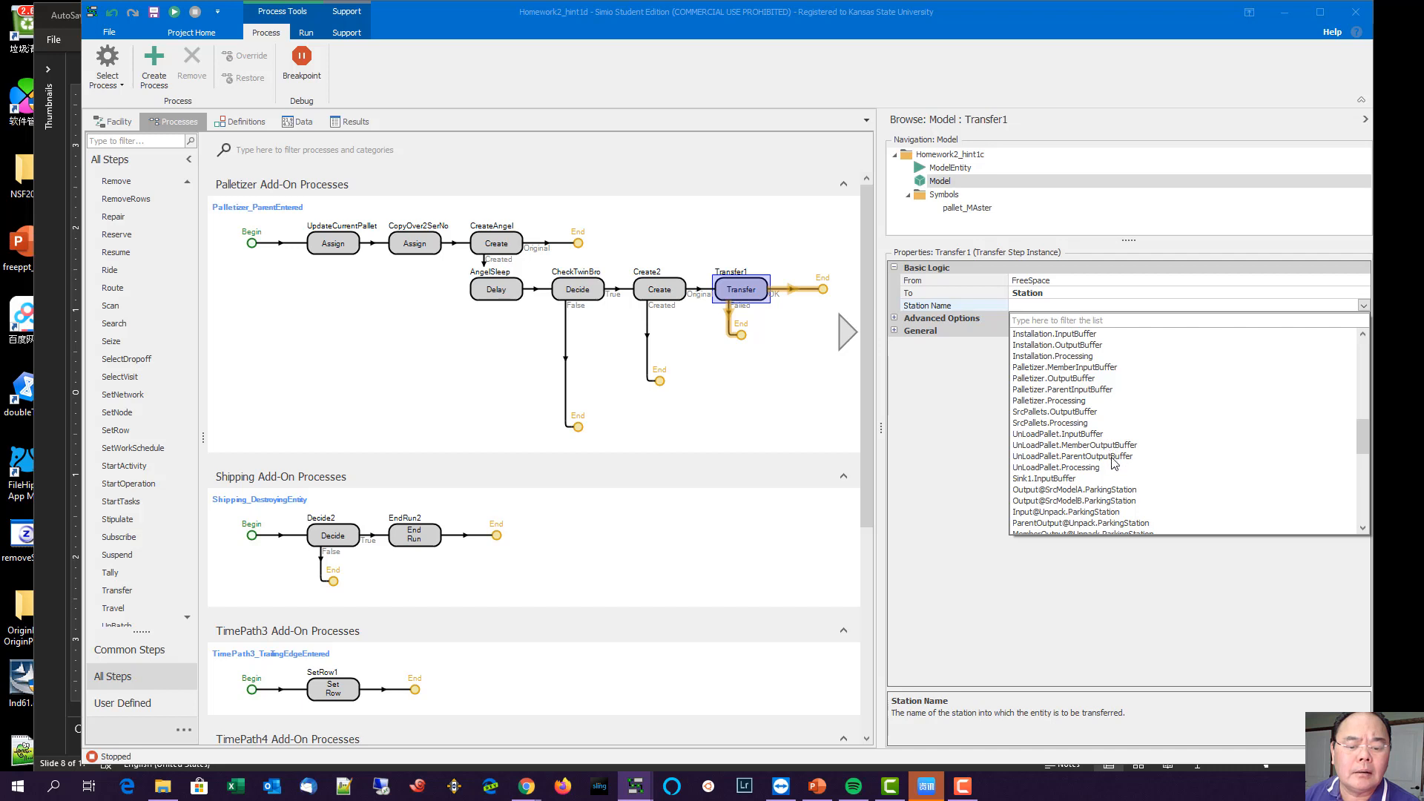
click(1077, 434)
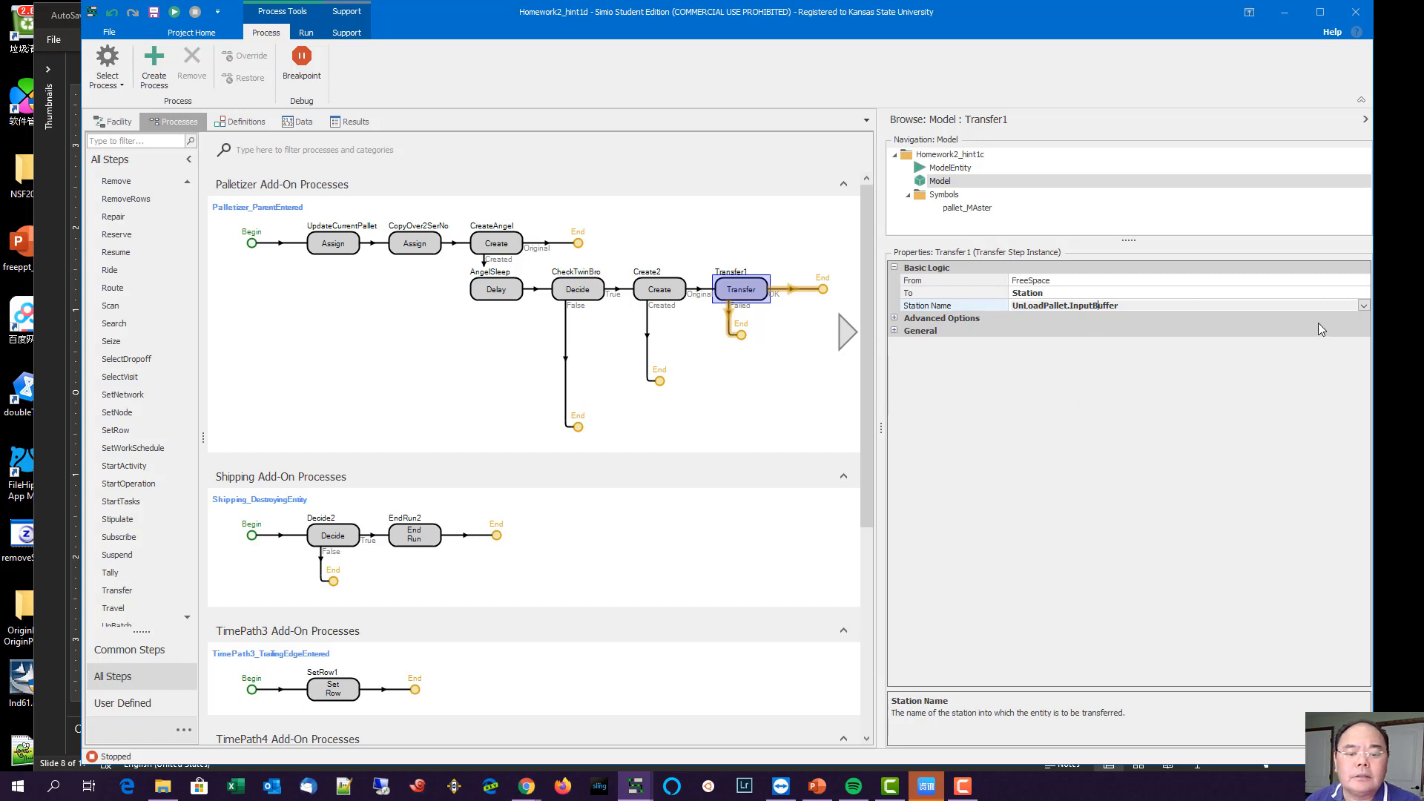
Step: Change the Transfer step's Station Name to Palletizer.MemberInputBuffer
click(1364, 306)
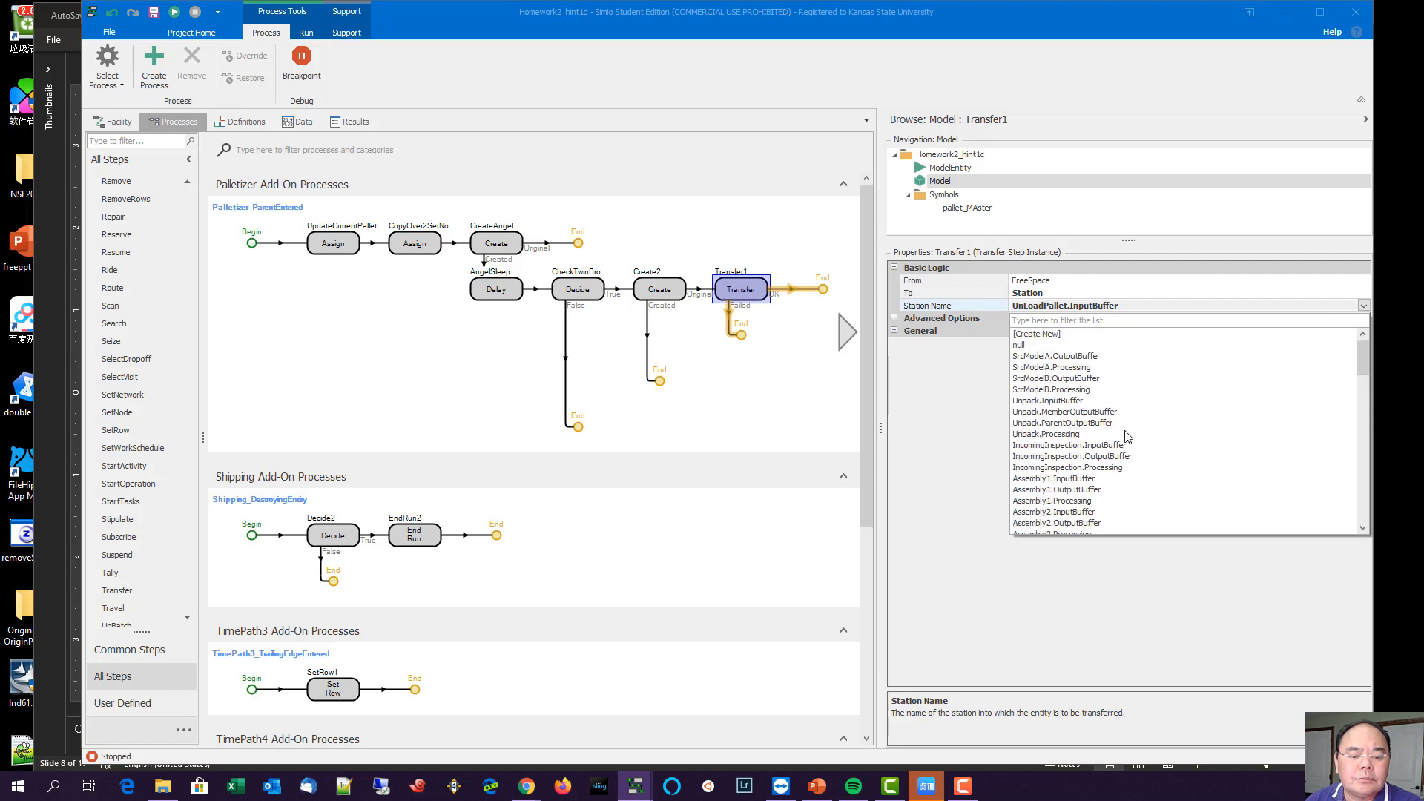
scroll(1128, 436, down, 10)
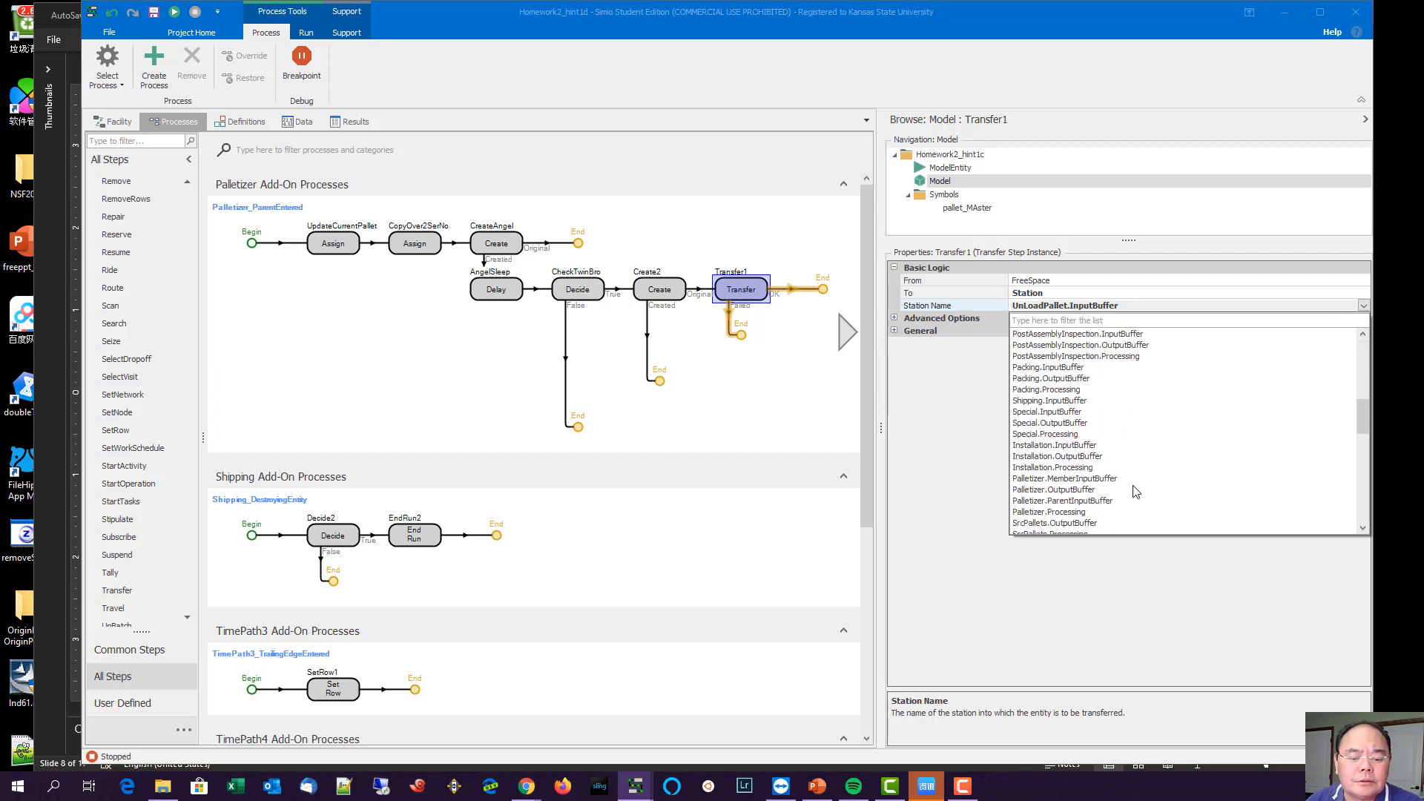
click(1124, 480)
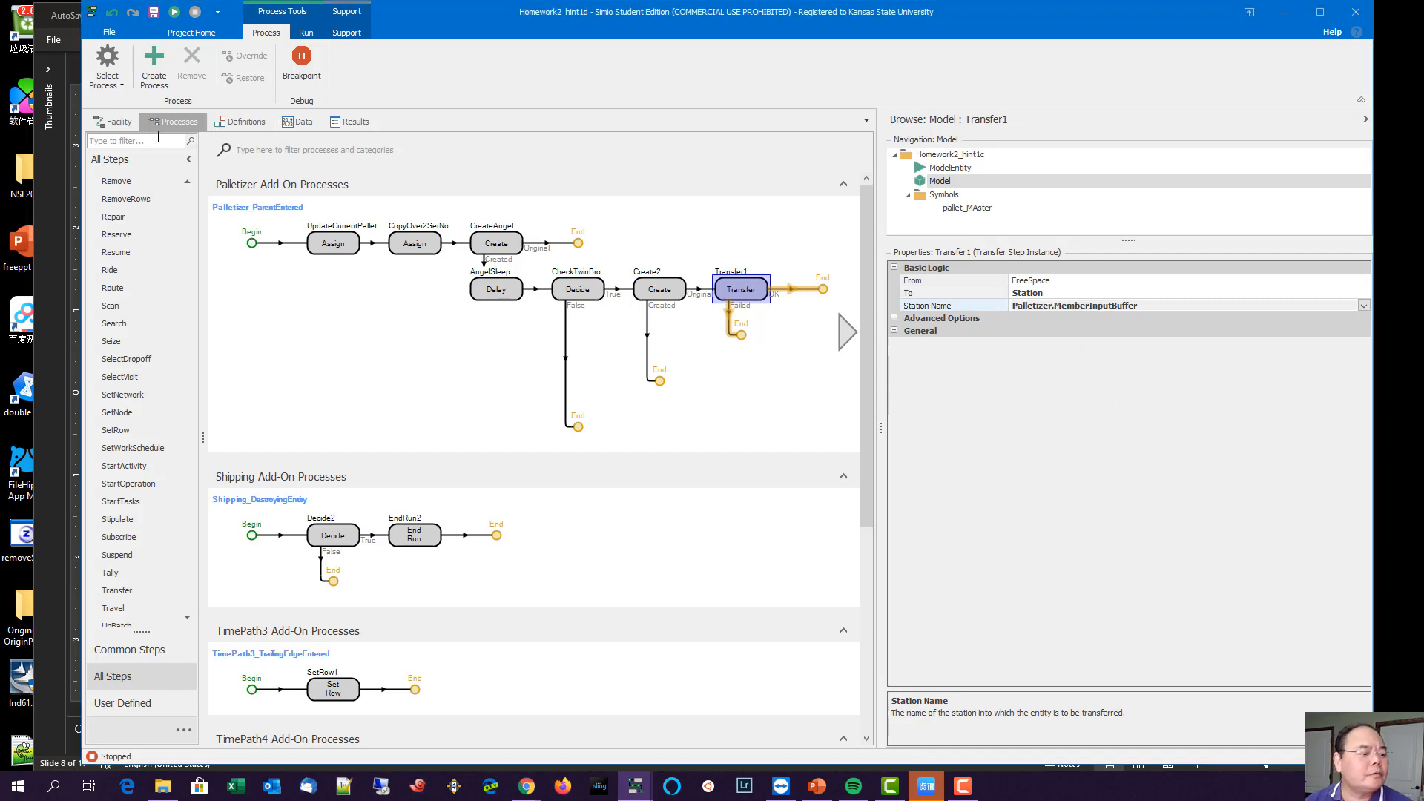
Step: Check the Palletizer in the facility model, and in the Palletizer_ParentEntered process connect the second Create step's Created exit to the Transfer step
click(119, 121)
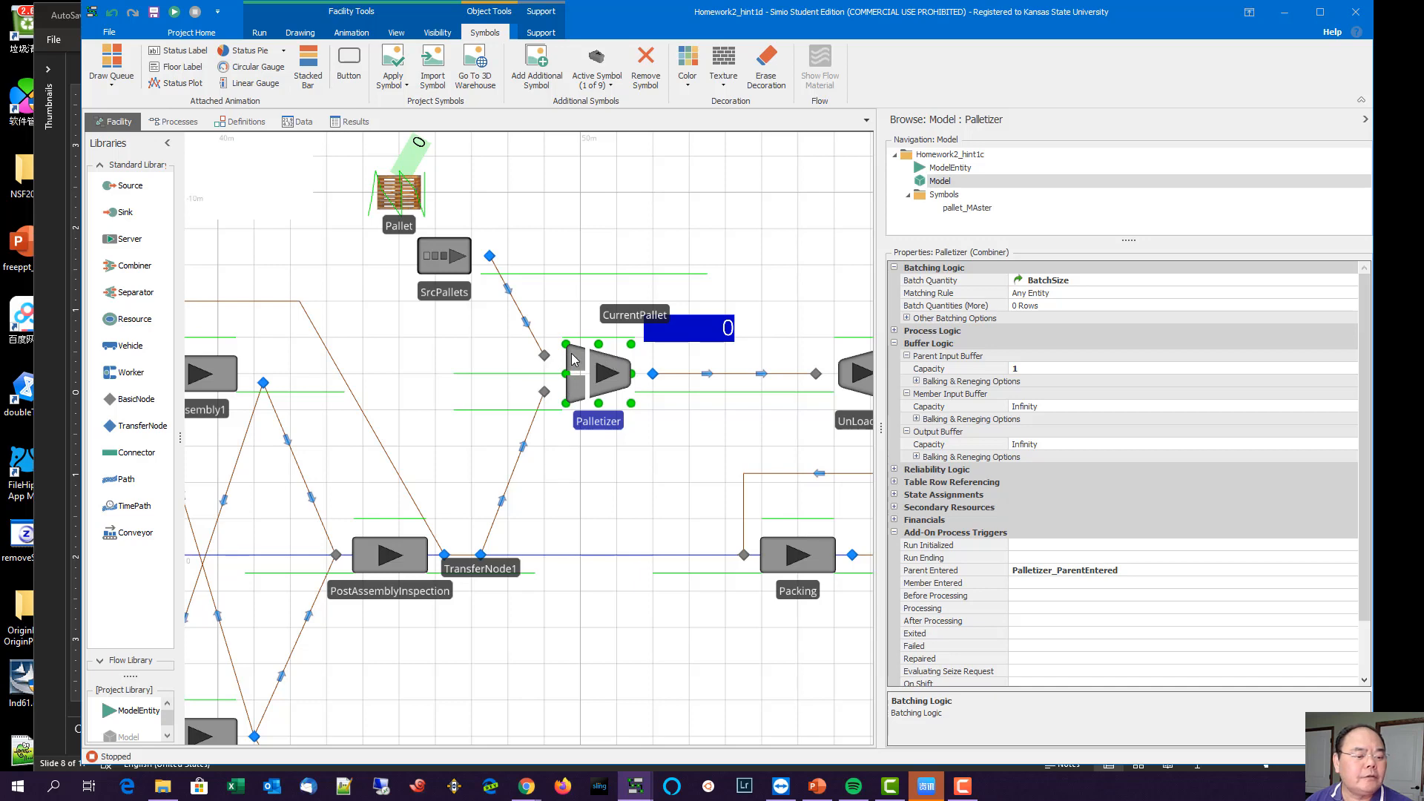
click(175, 121)
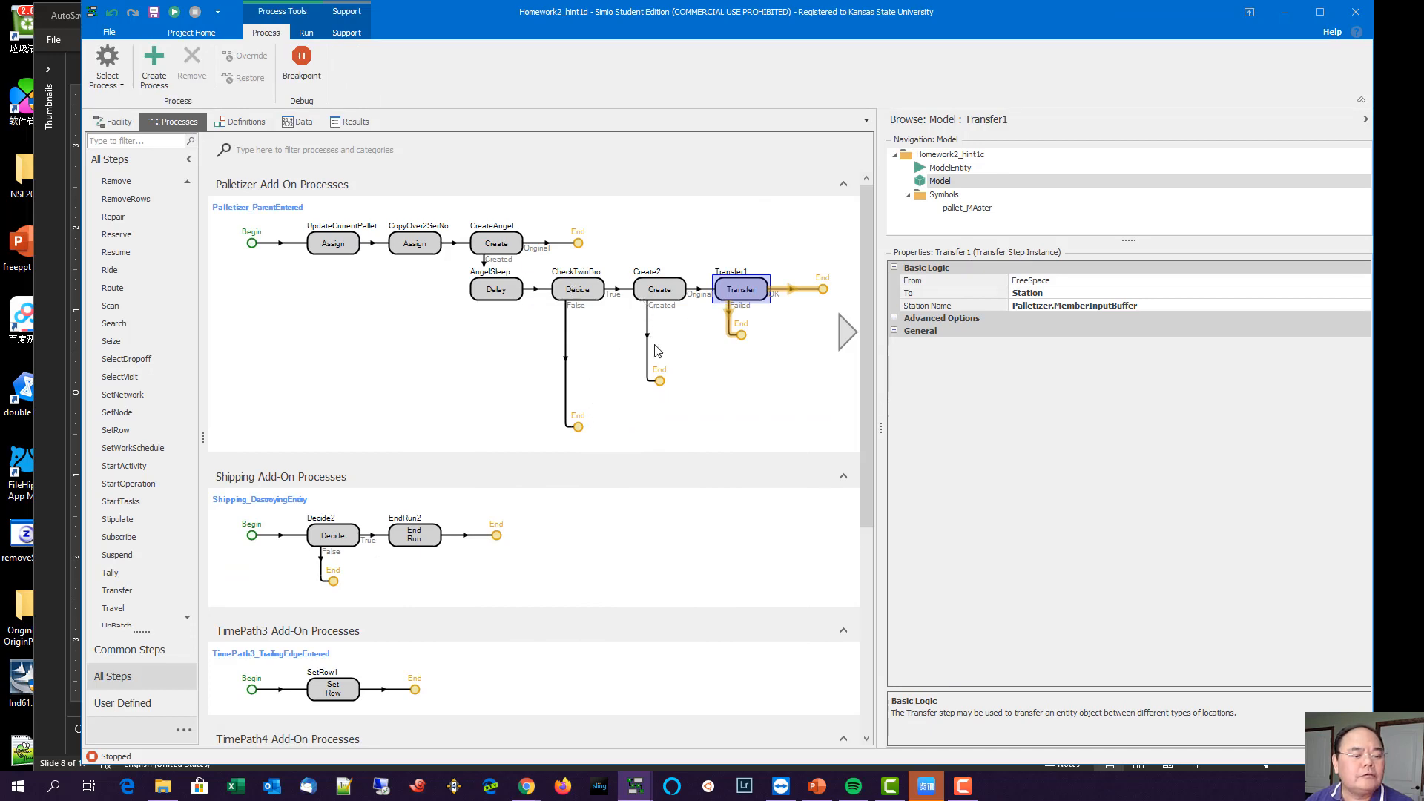
drag(660, 381, 710, 290)
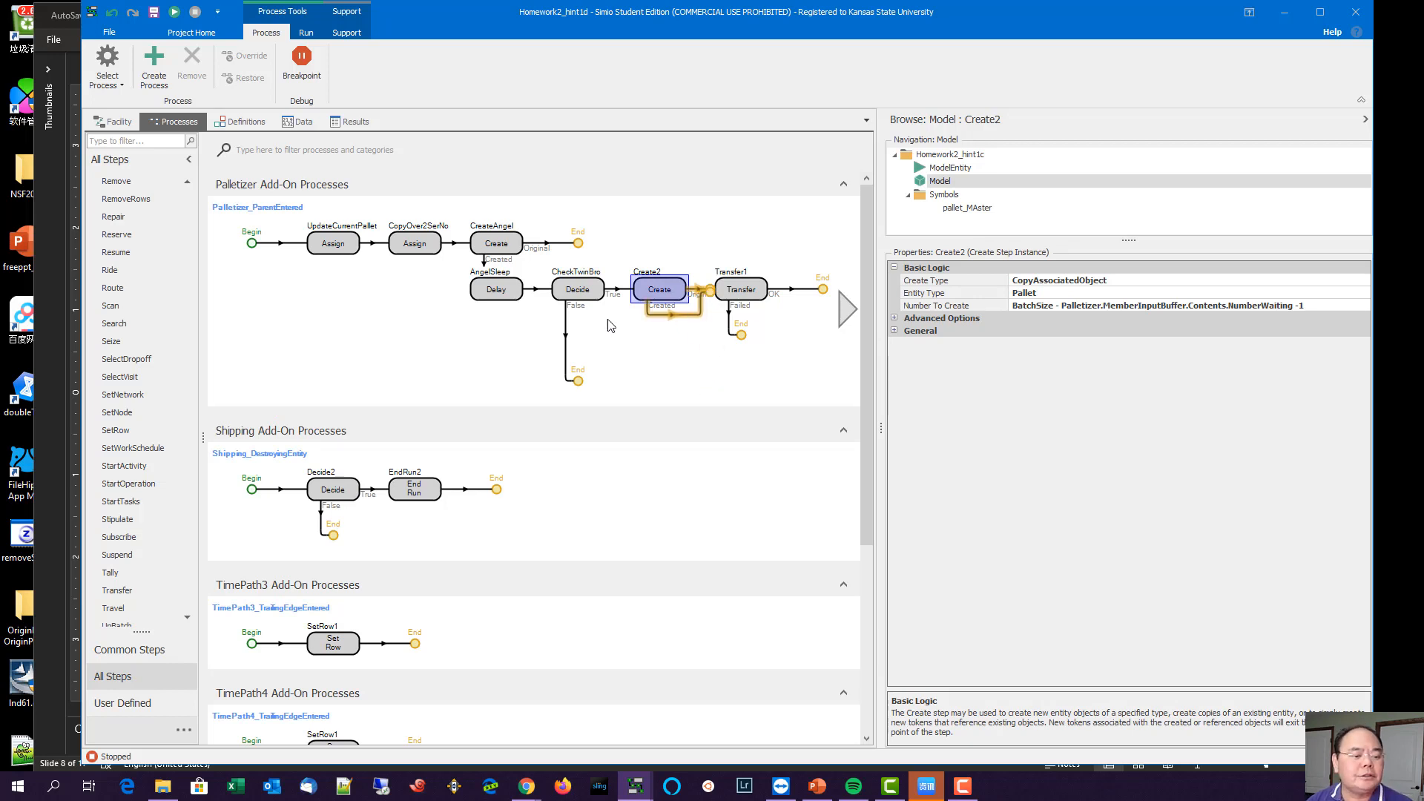
click(590, 298)
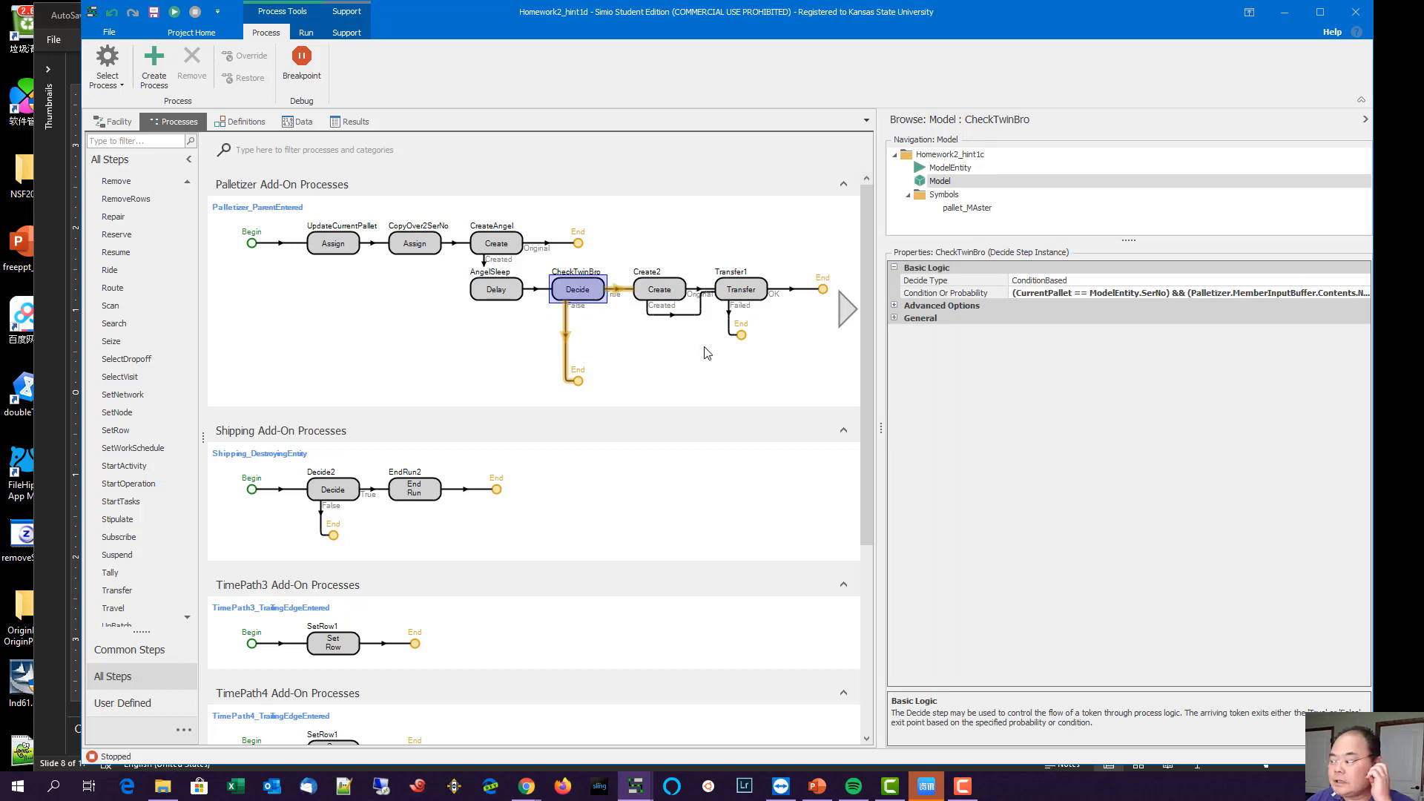
Step: Add a Sink named AngelTrash to the facility model, just above the Palletizer's CurrentPallet label
click(115, 121)
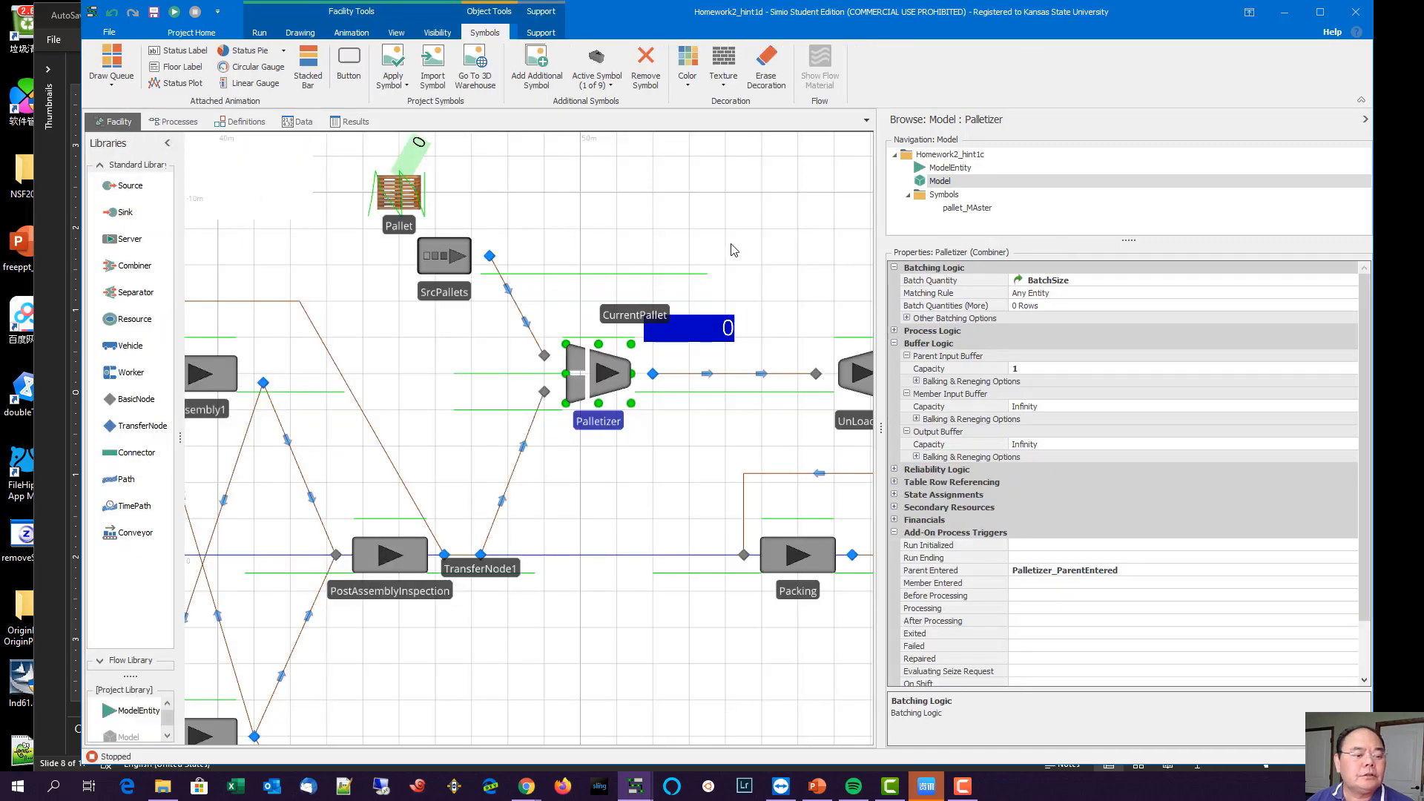
drag(128, 214, 725, 213)
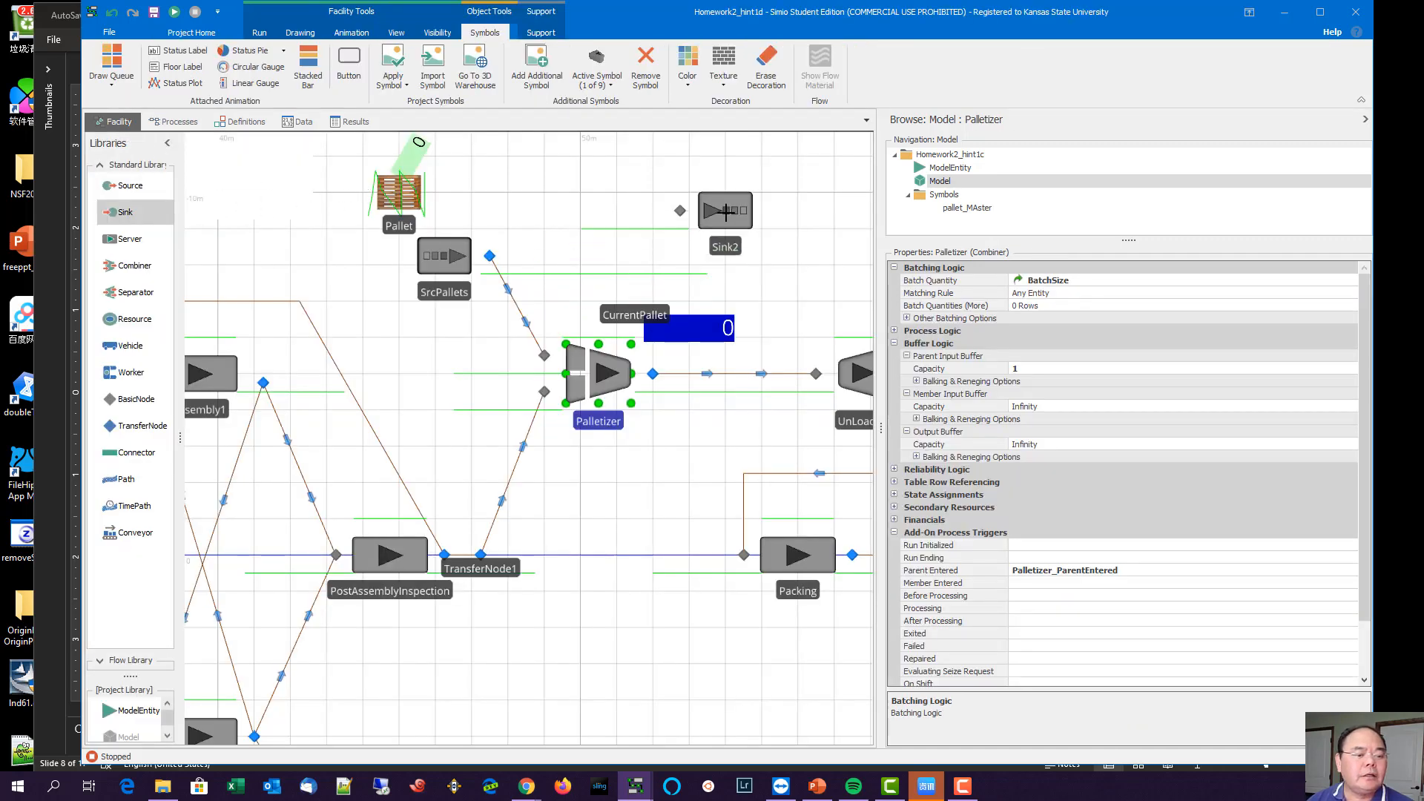
double_click(736, 252)
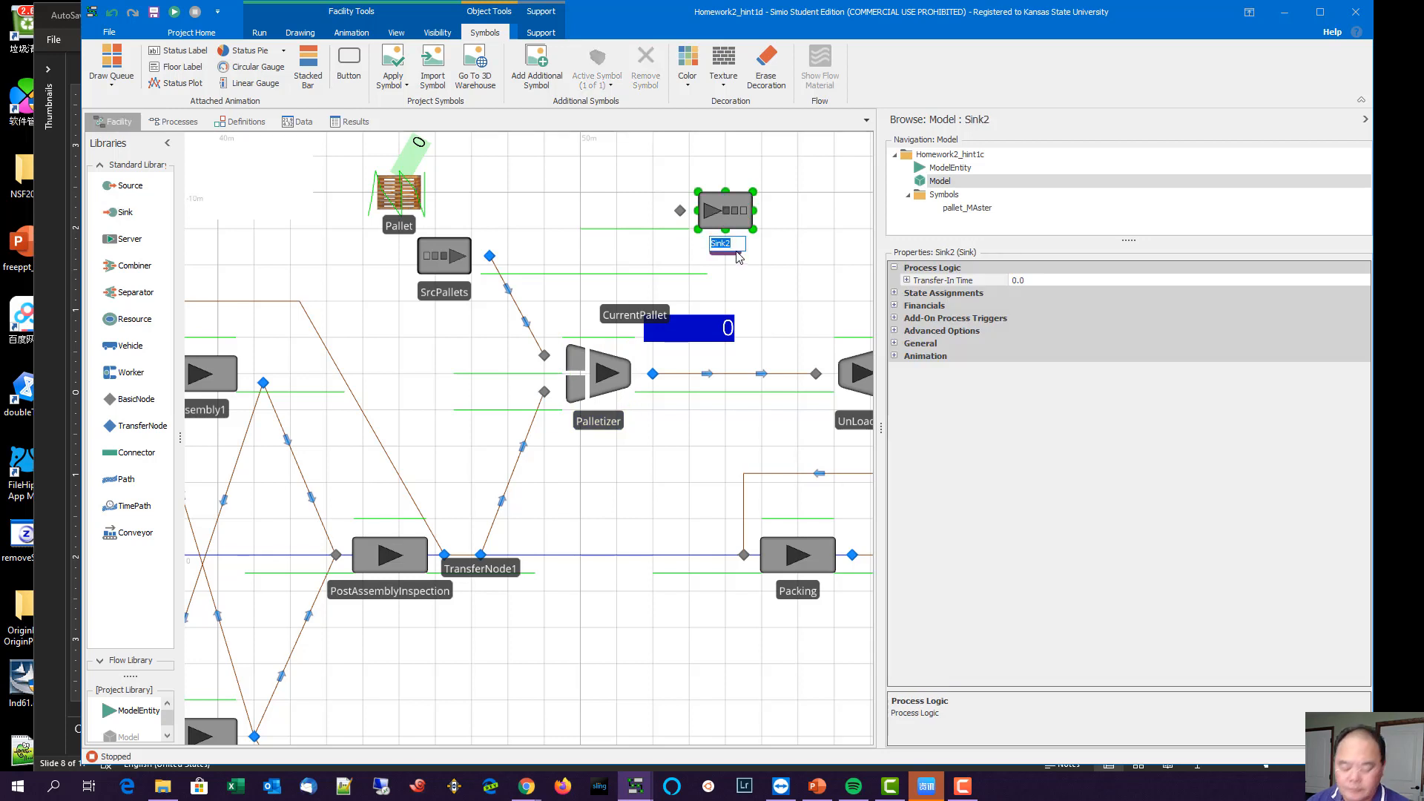
text(A)
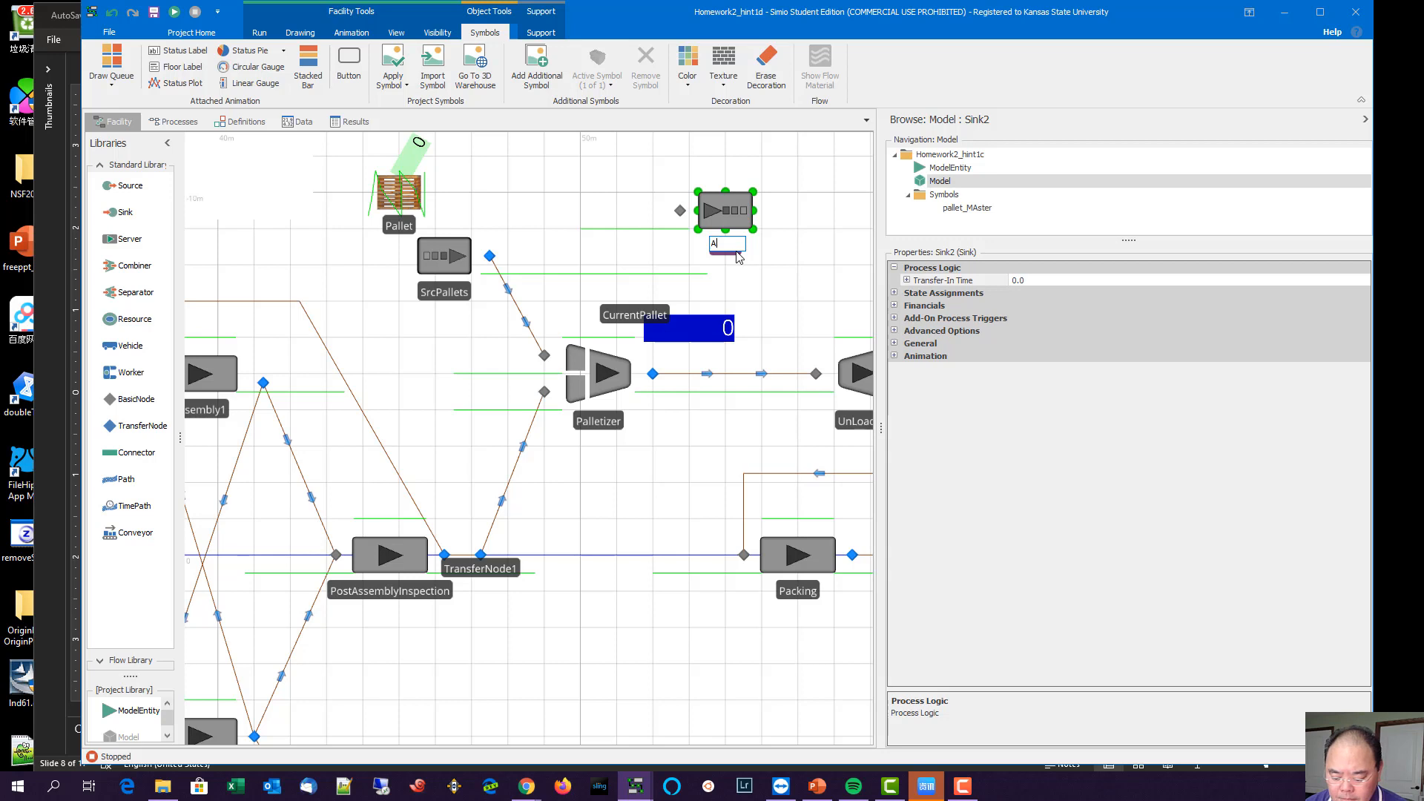
text(ngelTr)
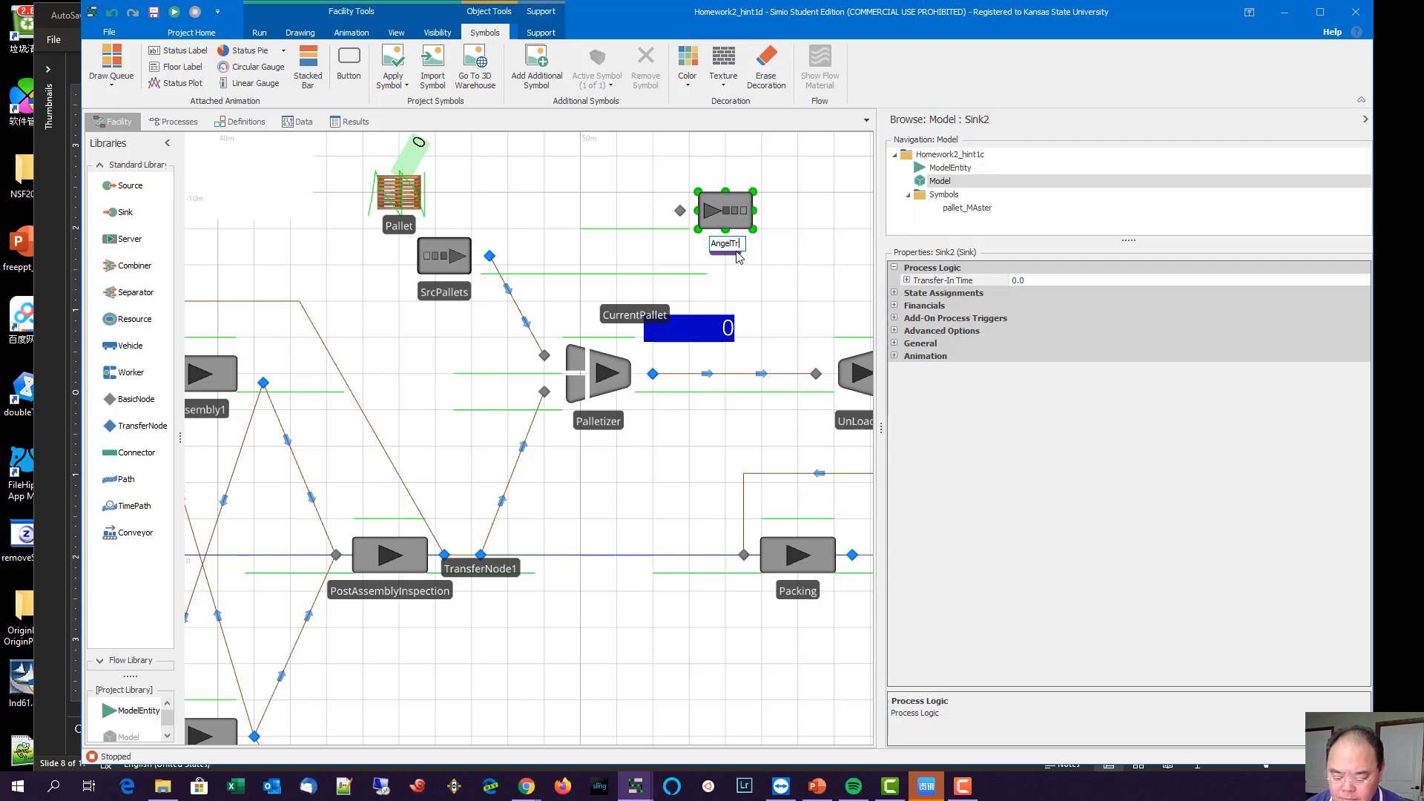
text(ash)
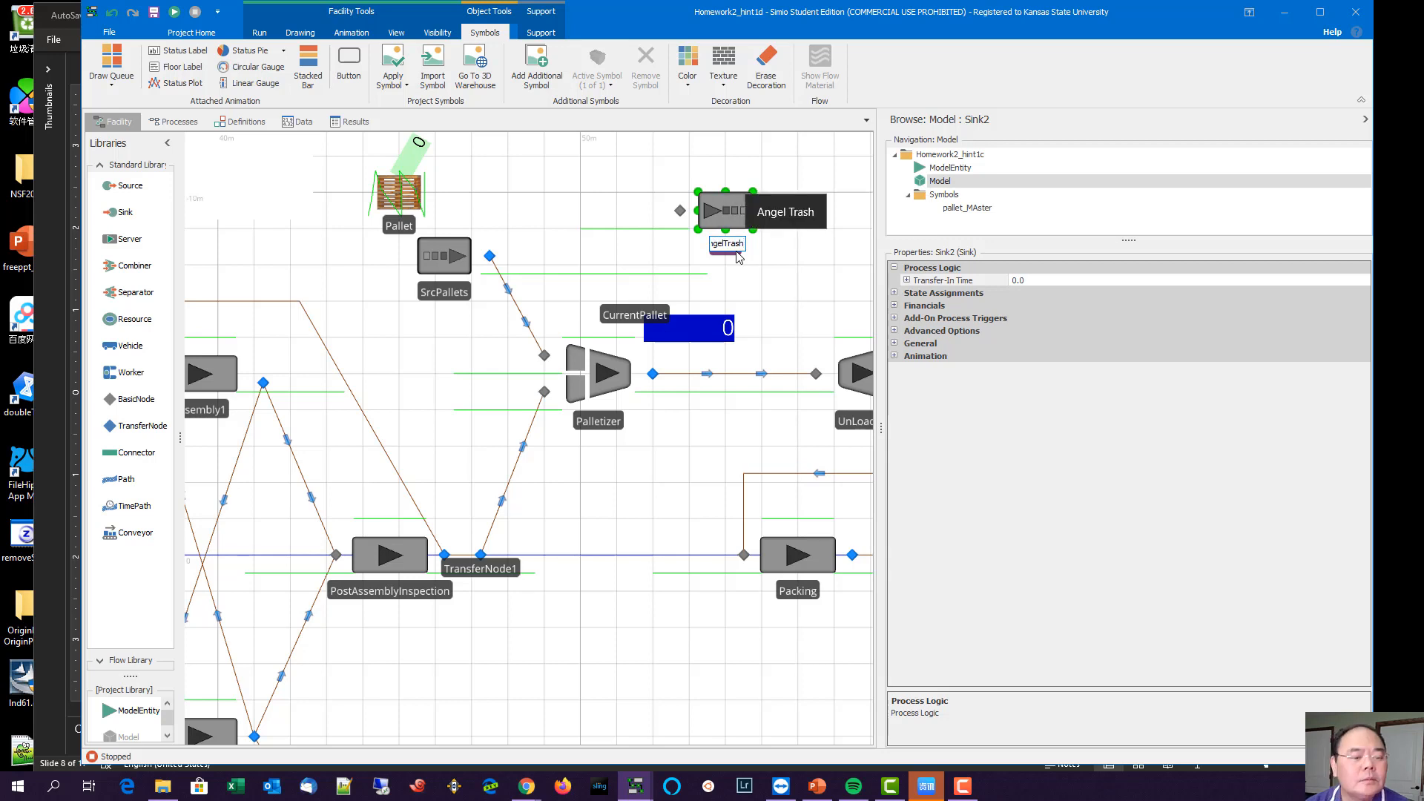
key(Return)
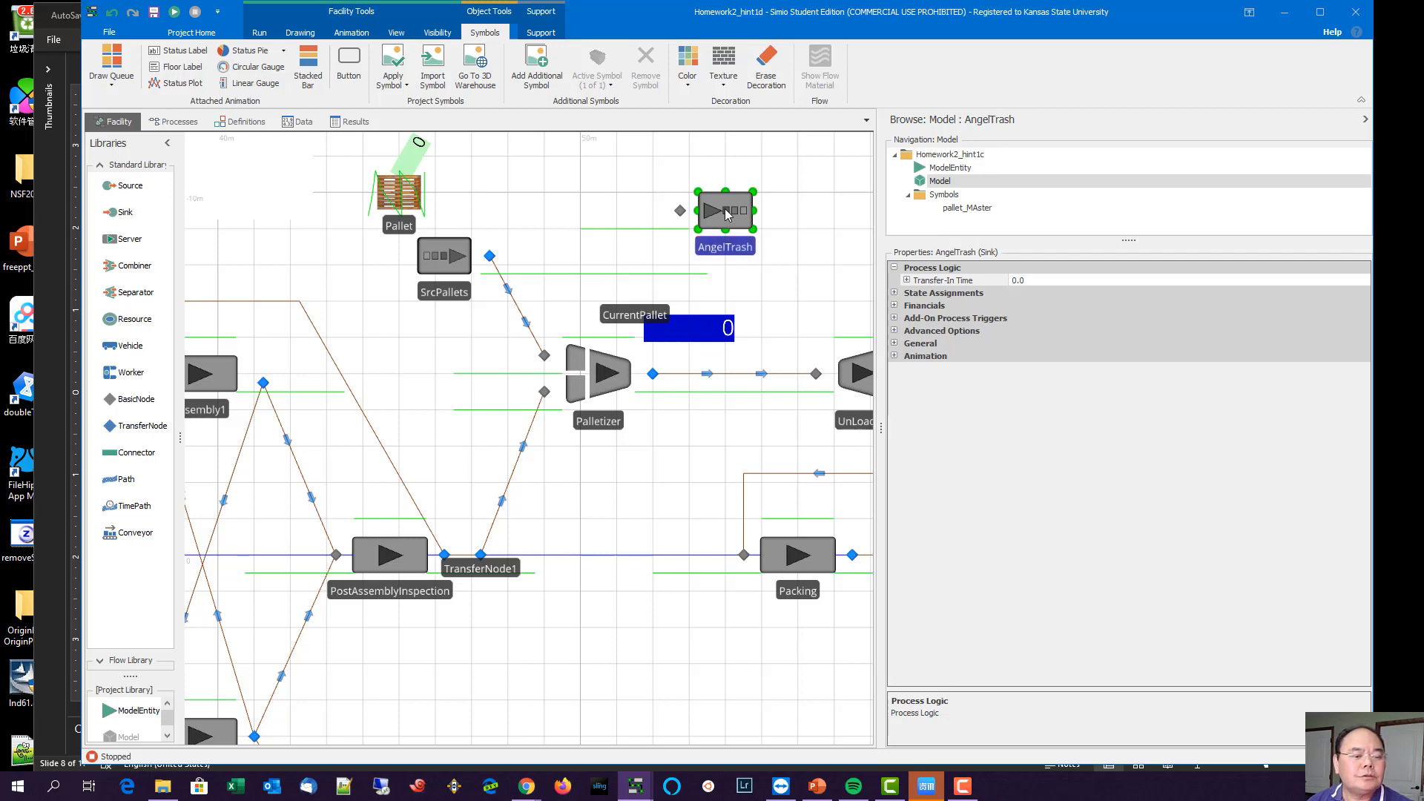
drag(730, 220, 730, 247)
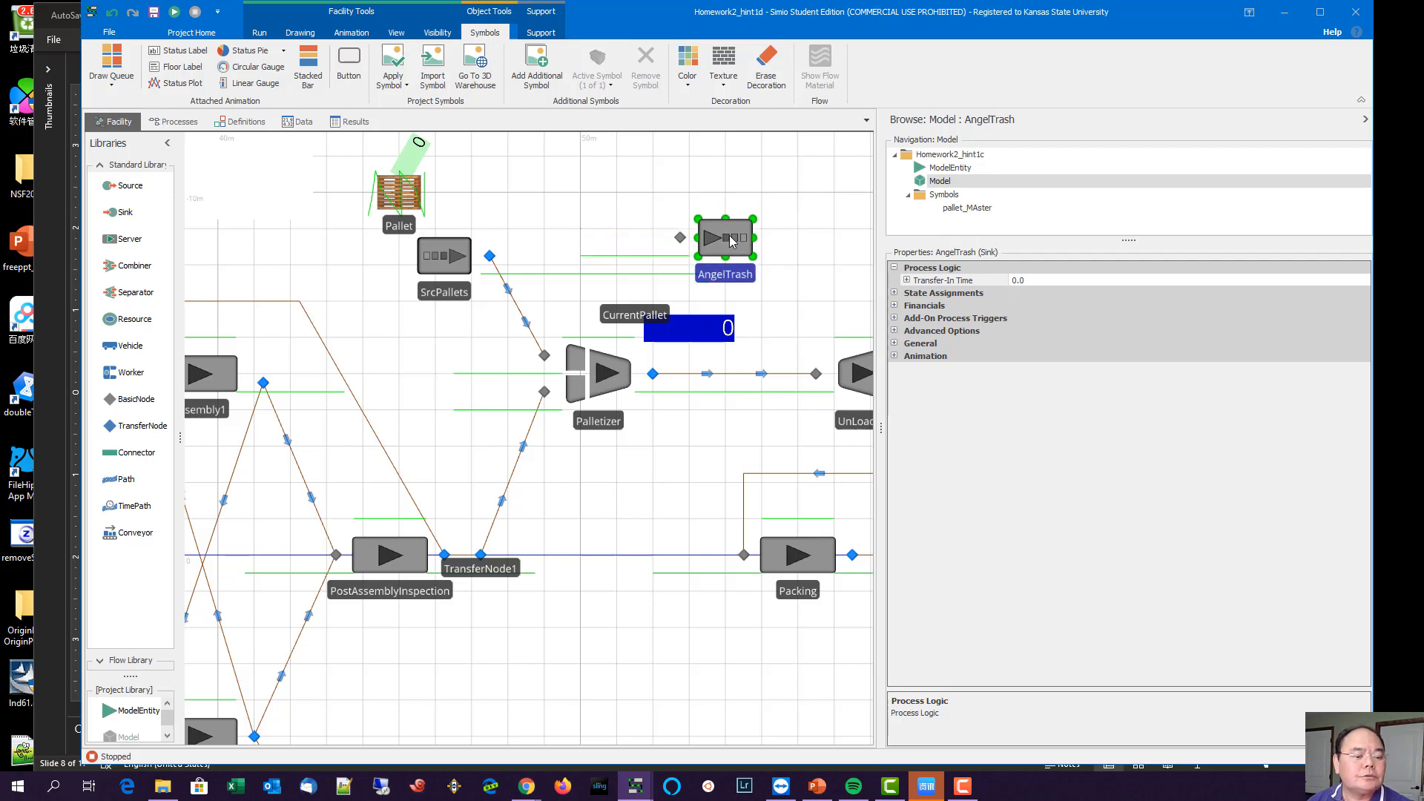
Step: Add a Transfer step on the False exit of CheckTwinBro and set its To location type to Station
click(175, 122)
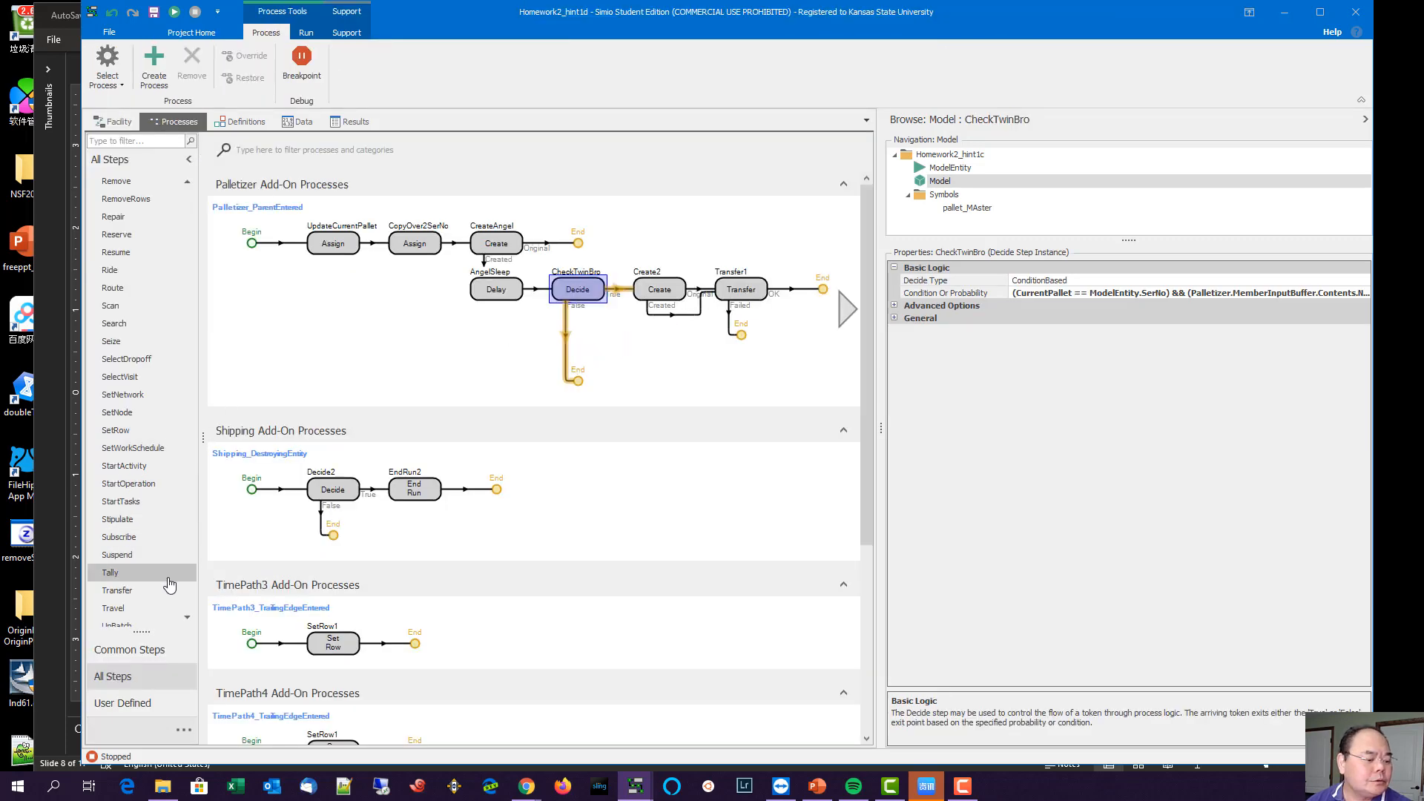
drag(169, 589, 573, 356)
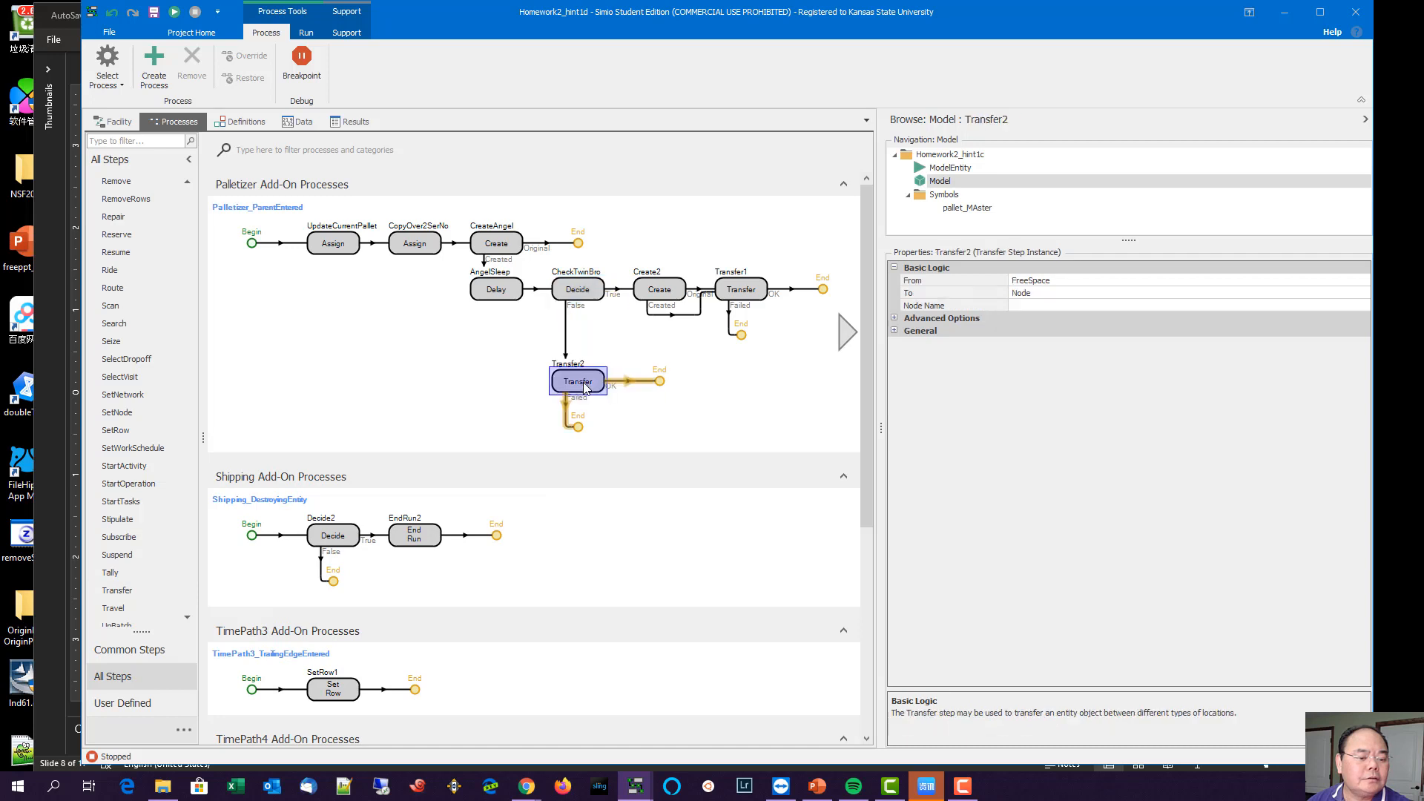
click(1144, 298)
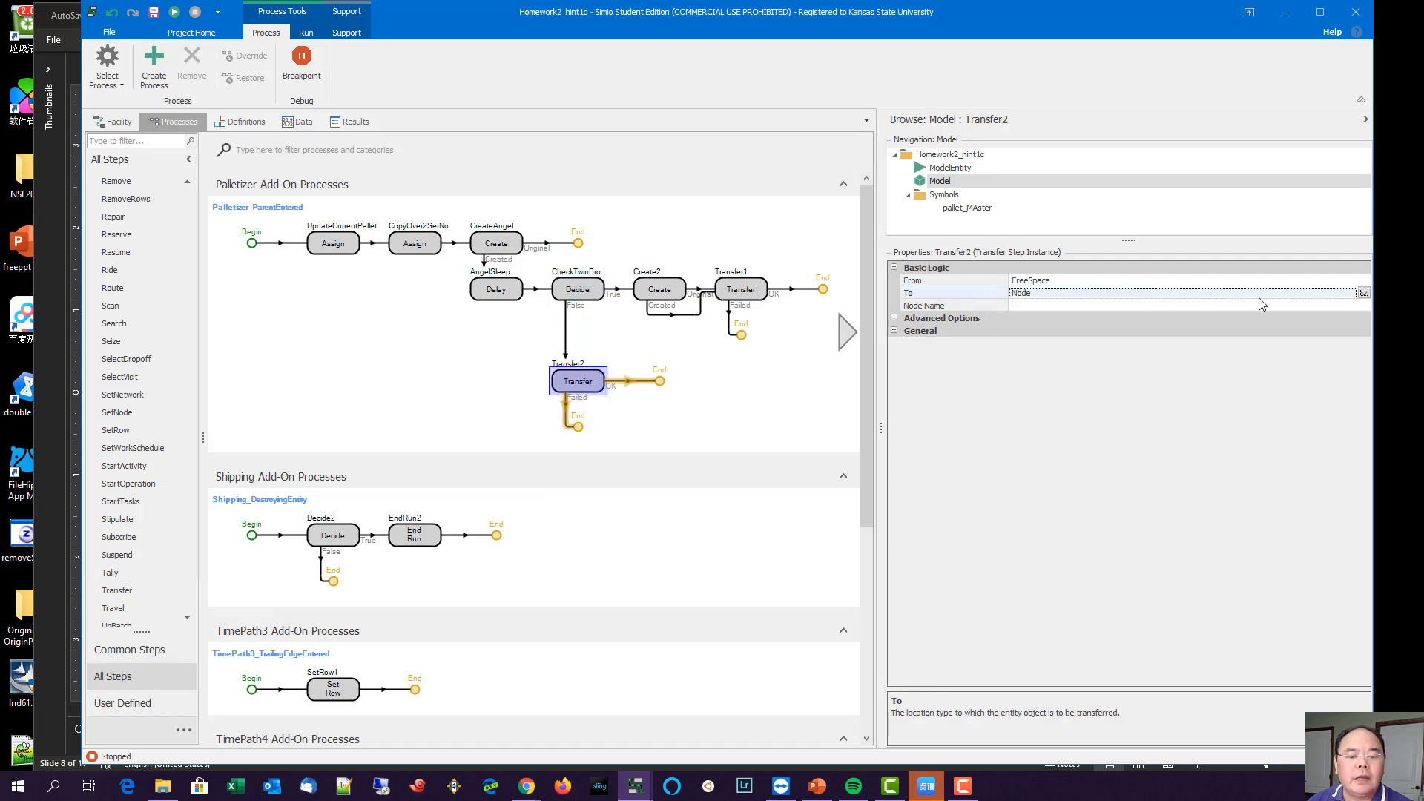
click(1364, 293)
click(1060, 319)
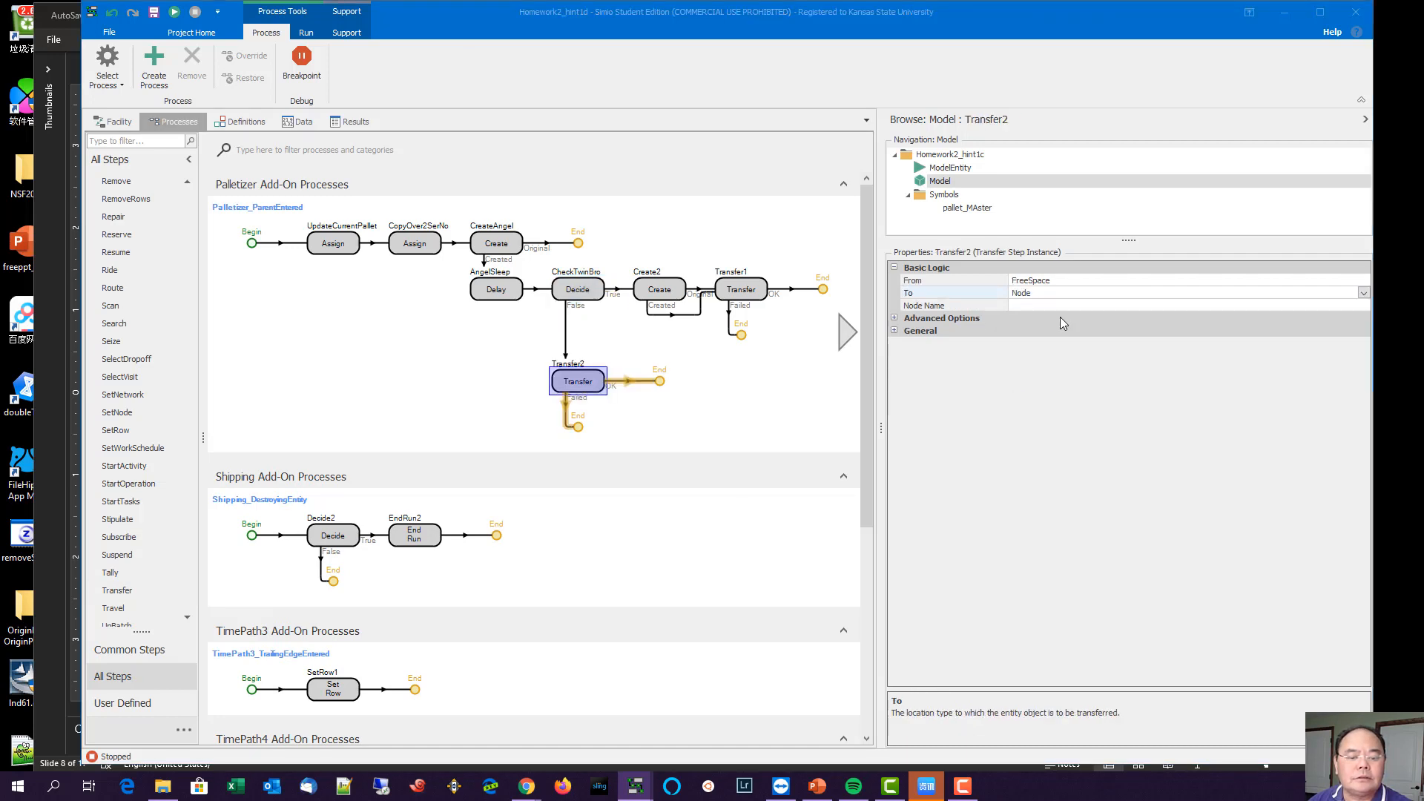
Step: Set the Station Name of the Transfer step below CheckTwinBro to AngelTrash.InputBuffer
click(1101, 306)
click(1364, 306)
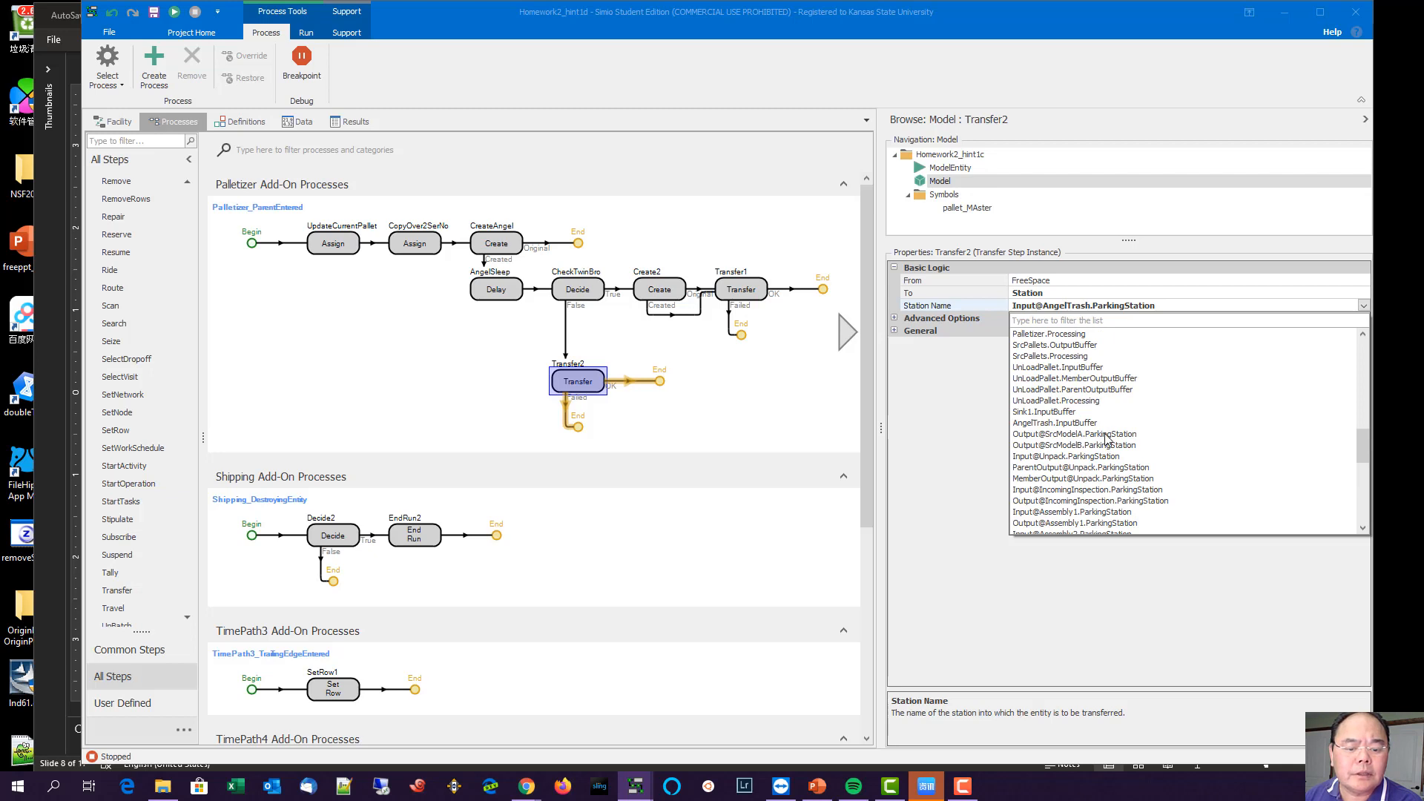
click(1079, 423)
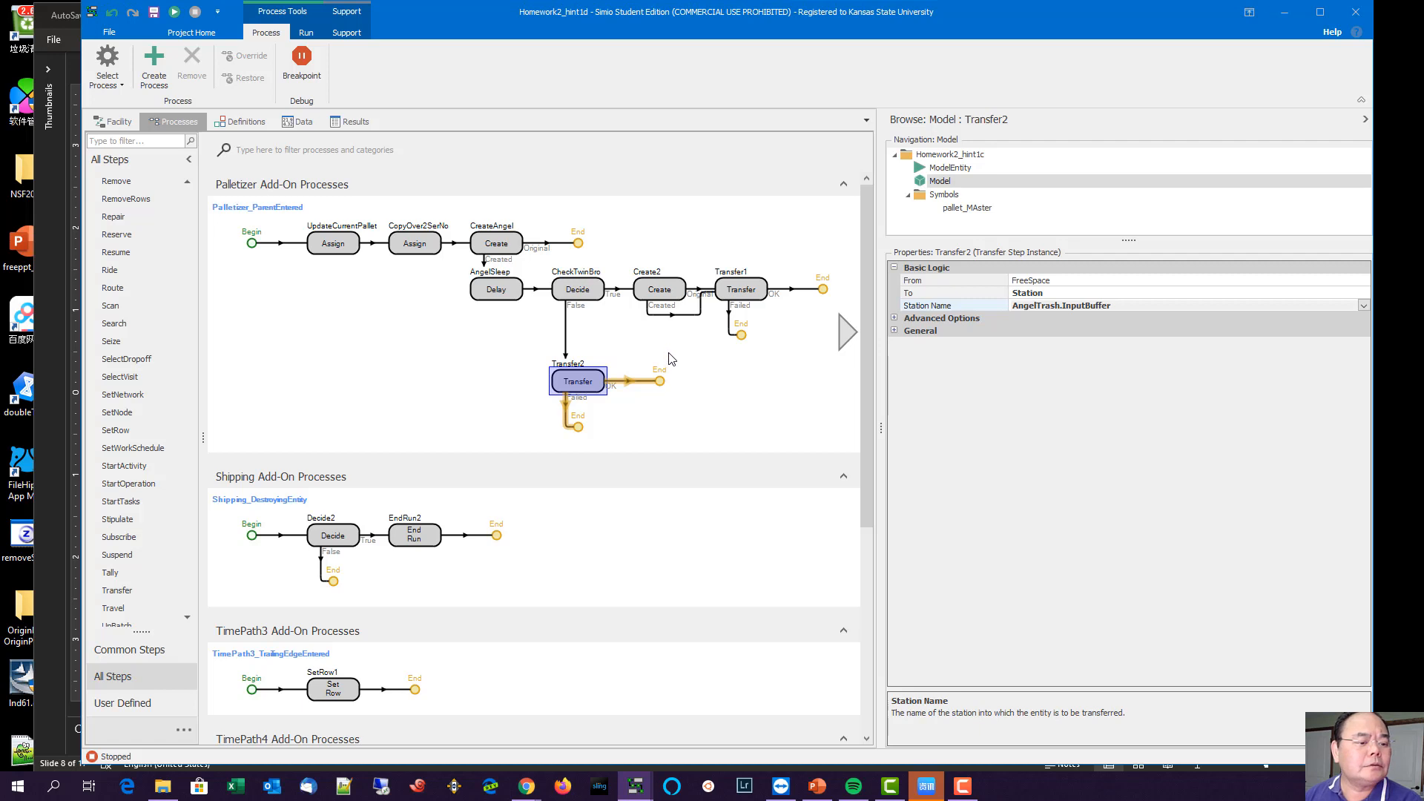
Step: Color the CreateAngel and Create2 steps light orange together
click(520, 245)
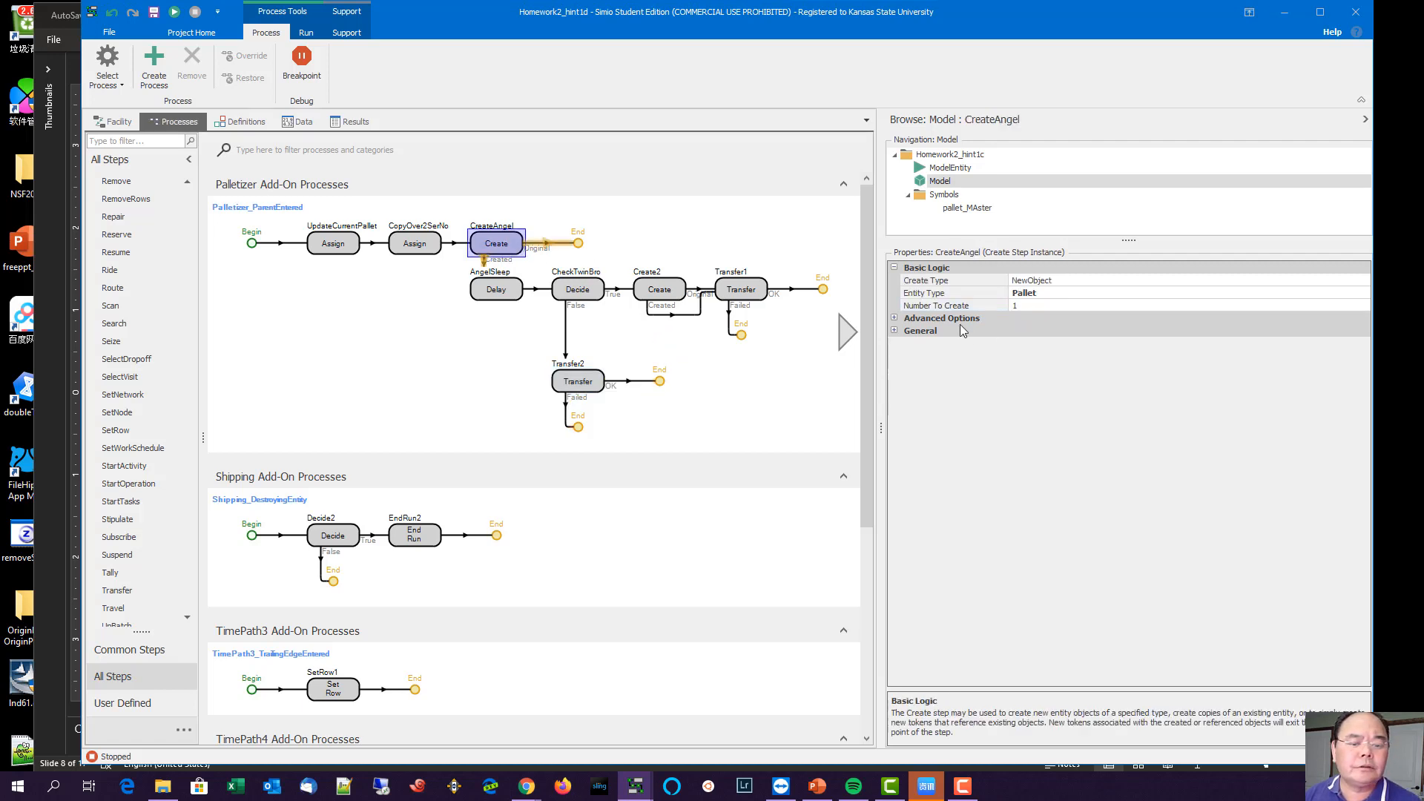
ctrl+click(679, 296)
click(895, 330)
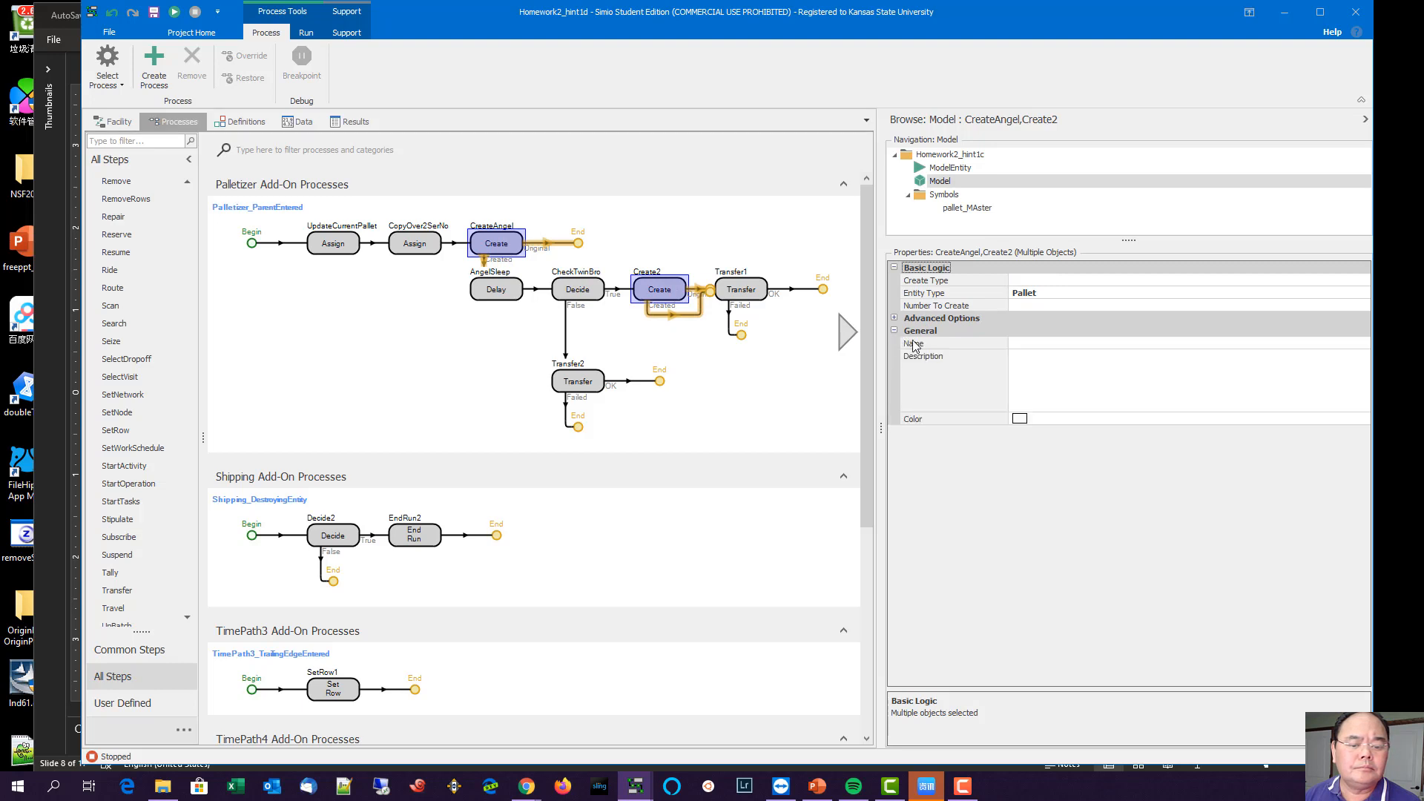
click(1336, 421)
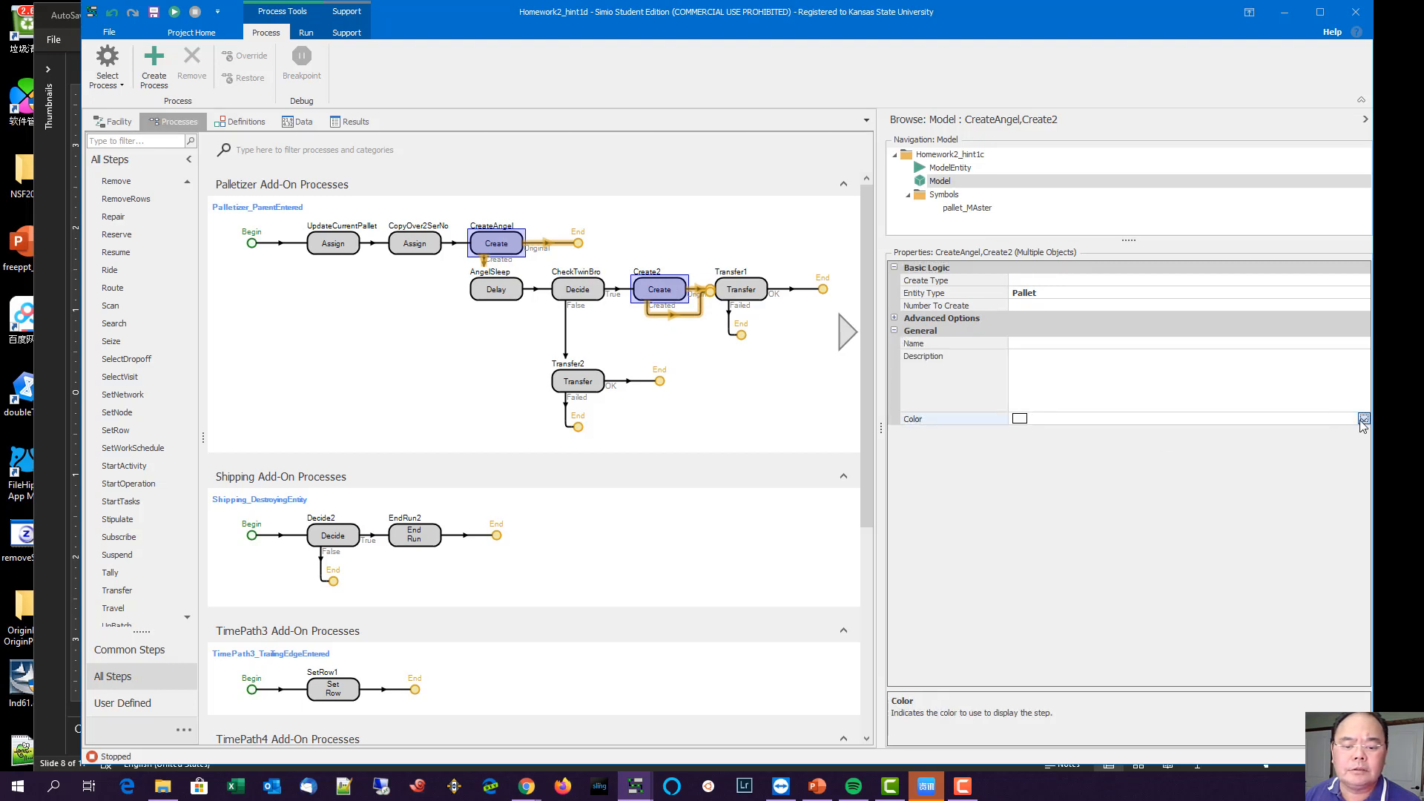
click(1364, 420)
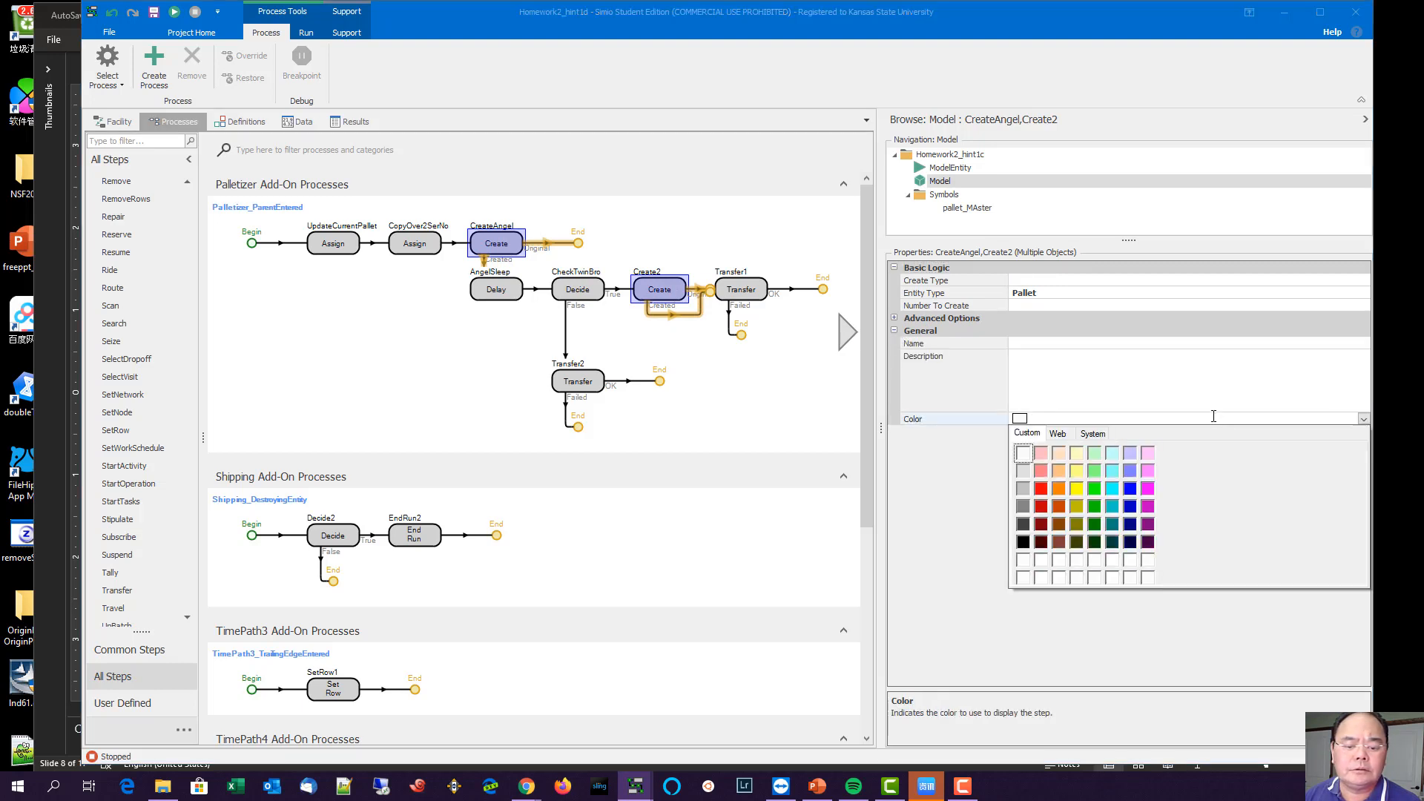
click(1063, 453)
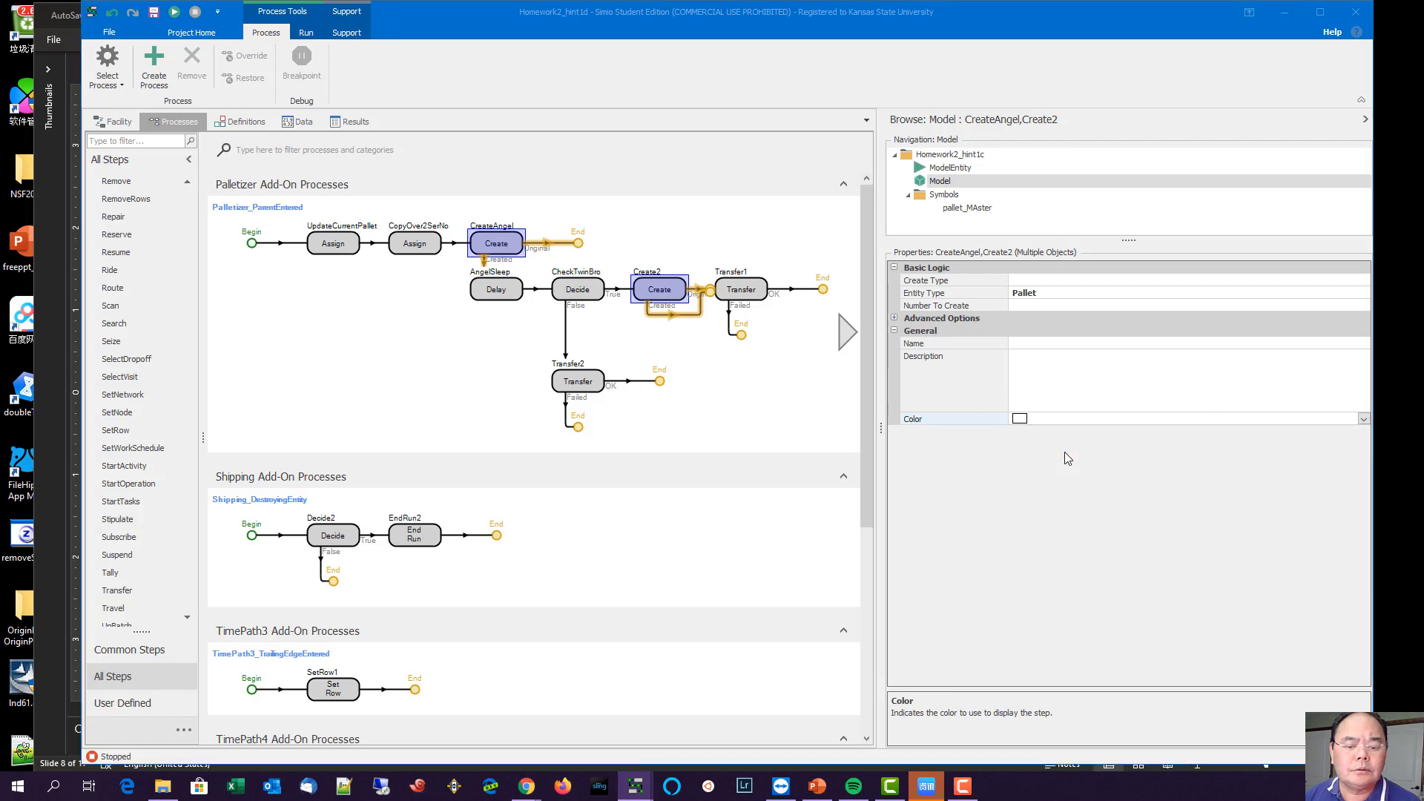
Step: Color the AngelSleep delay step light green in the Palletizer_ParentEntered process
click(500, 296)
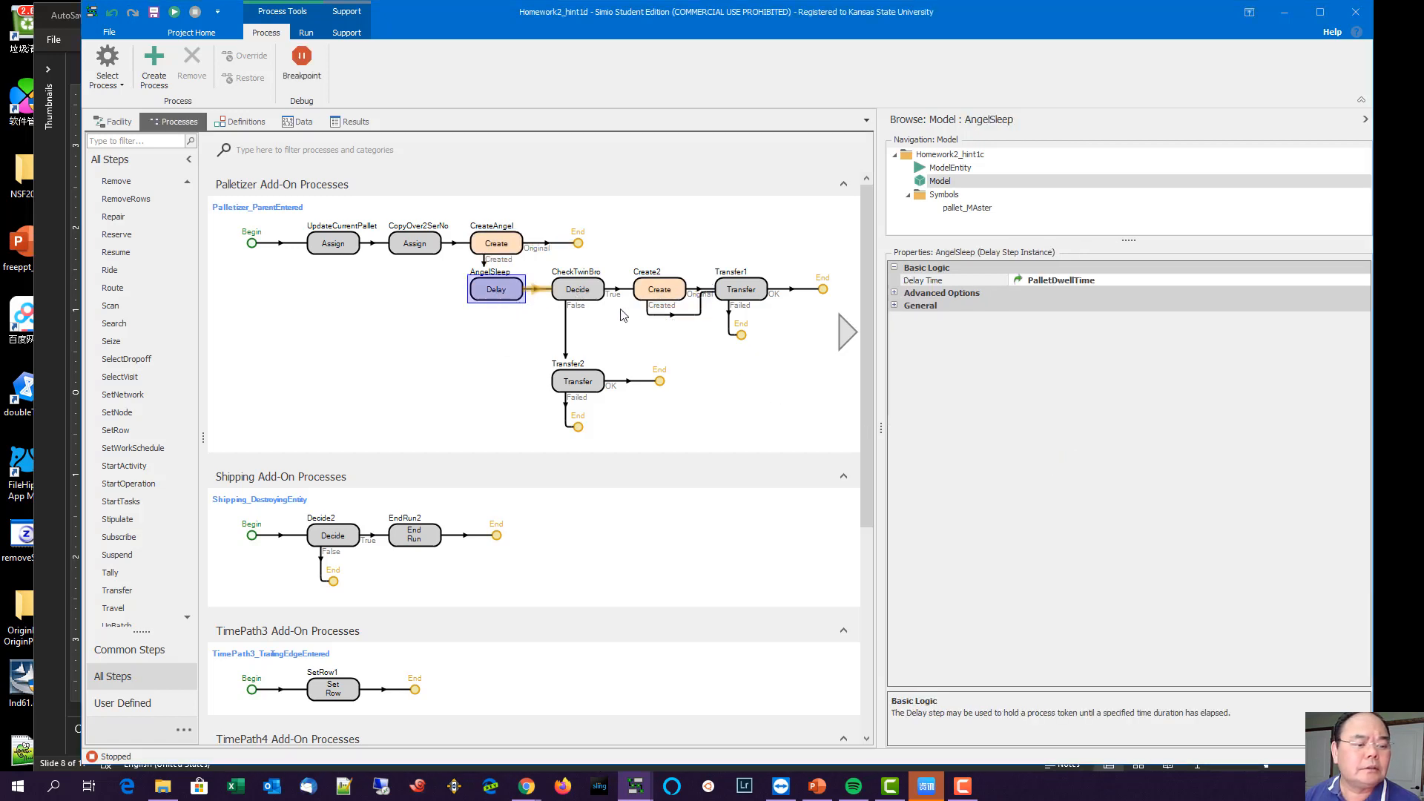
click(895, 306)
click(1235, 396)
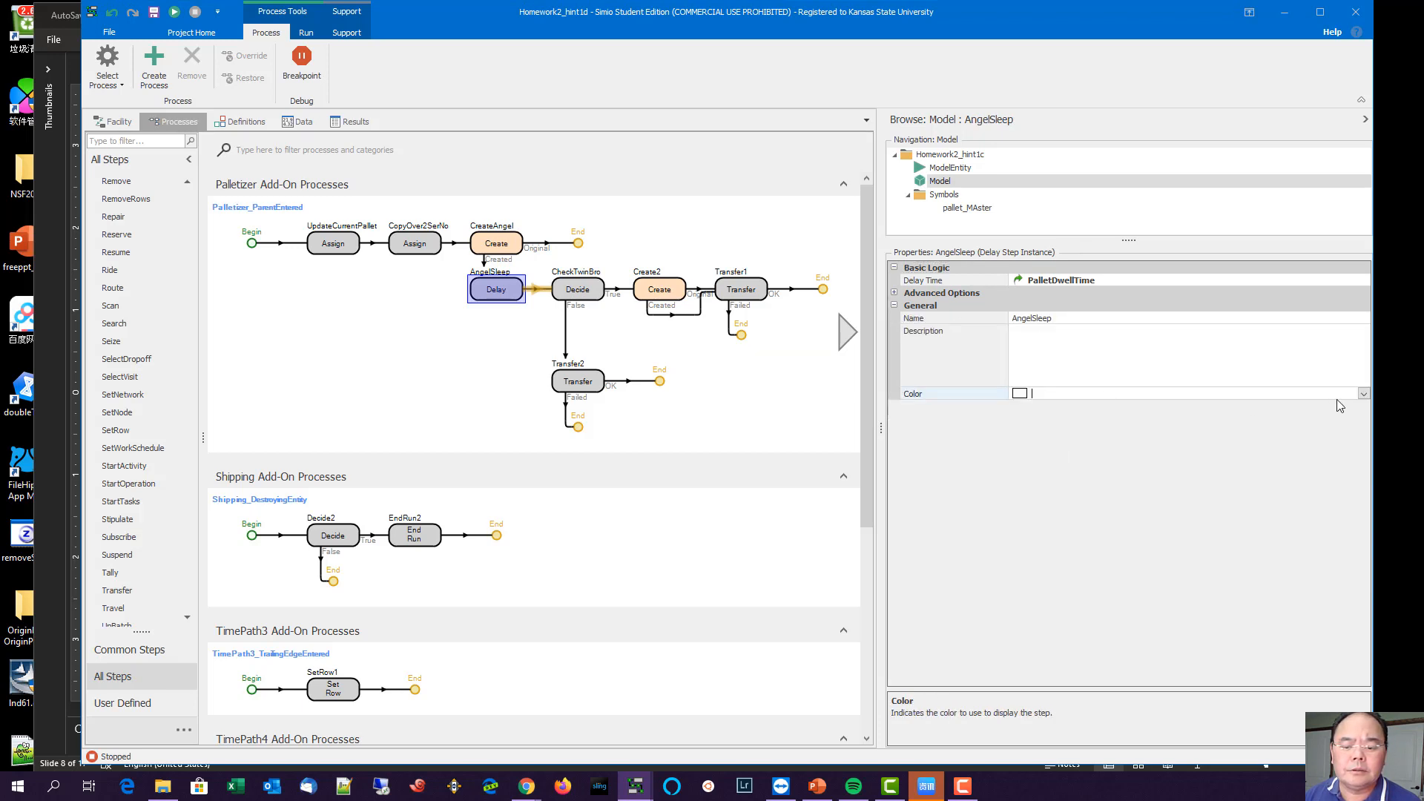
click(1365, 393)
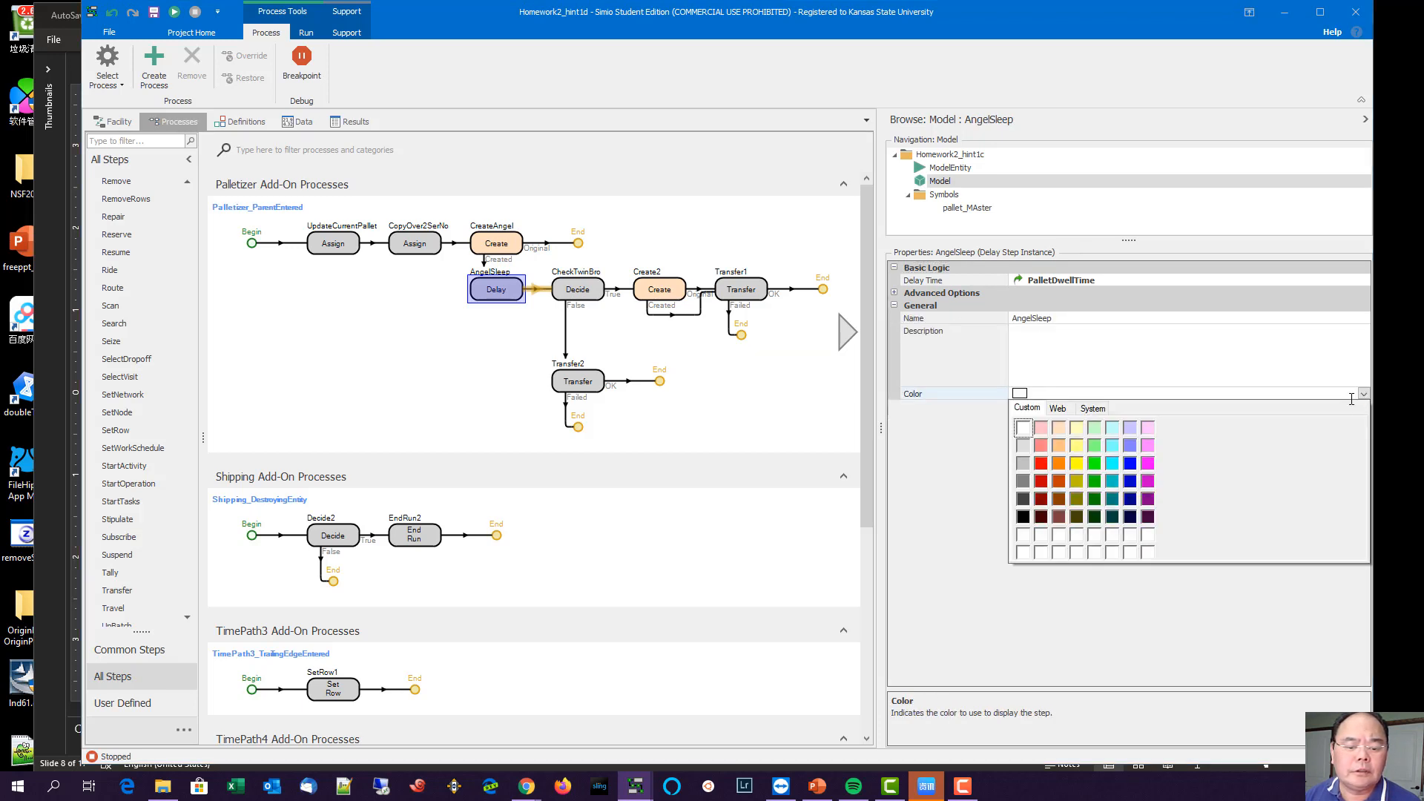
click(1120, 427)
Step: Color the CheckTwinBro decide step light lavender
click(599, 296)
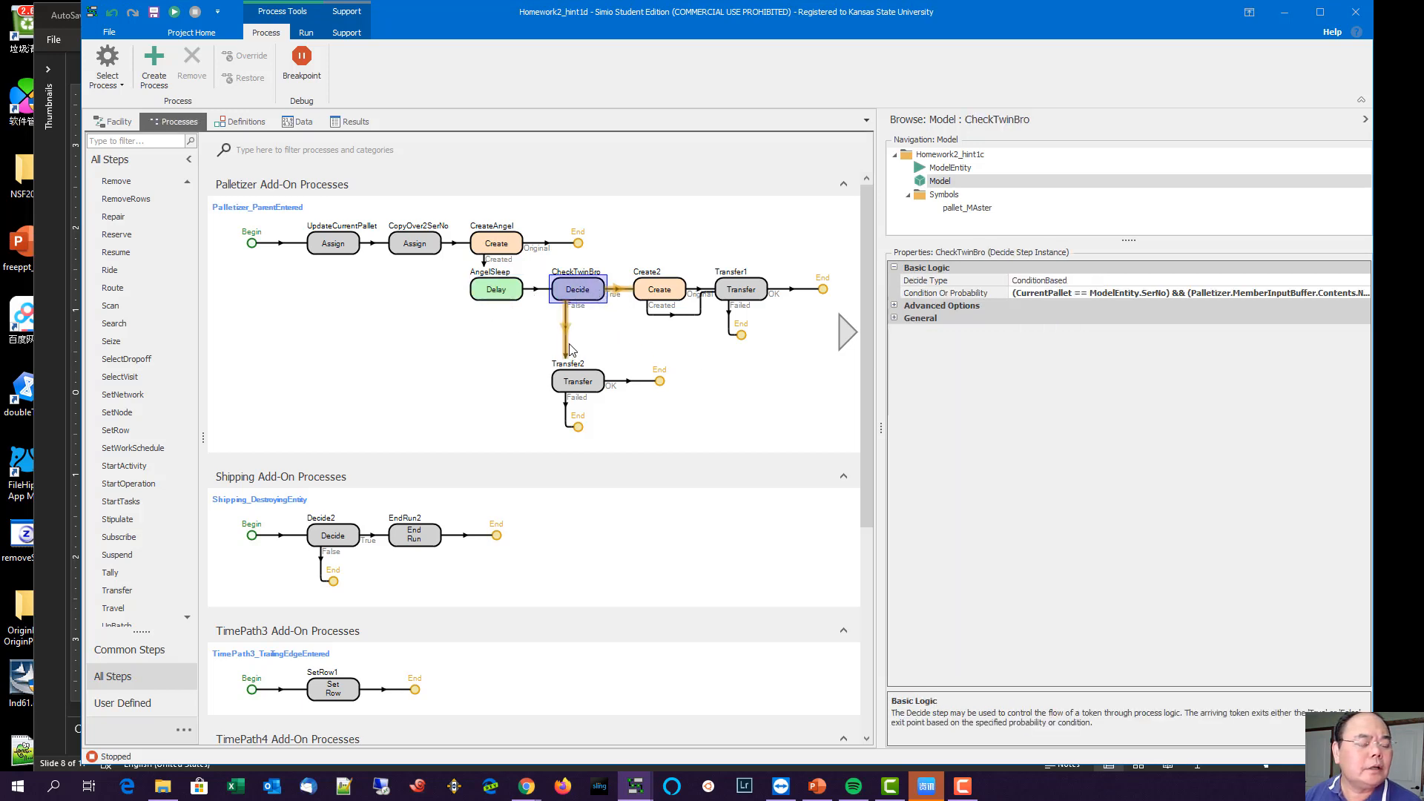
click(896, 319)
click(895, 318)
click(1342, 407)
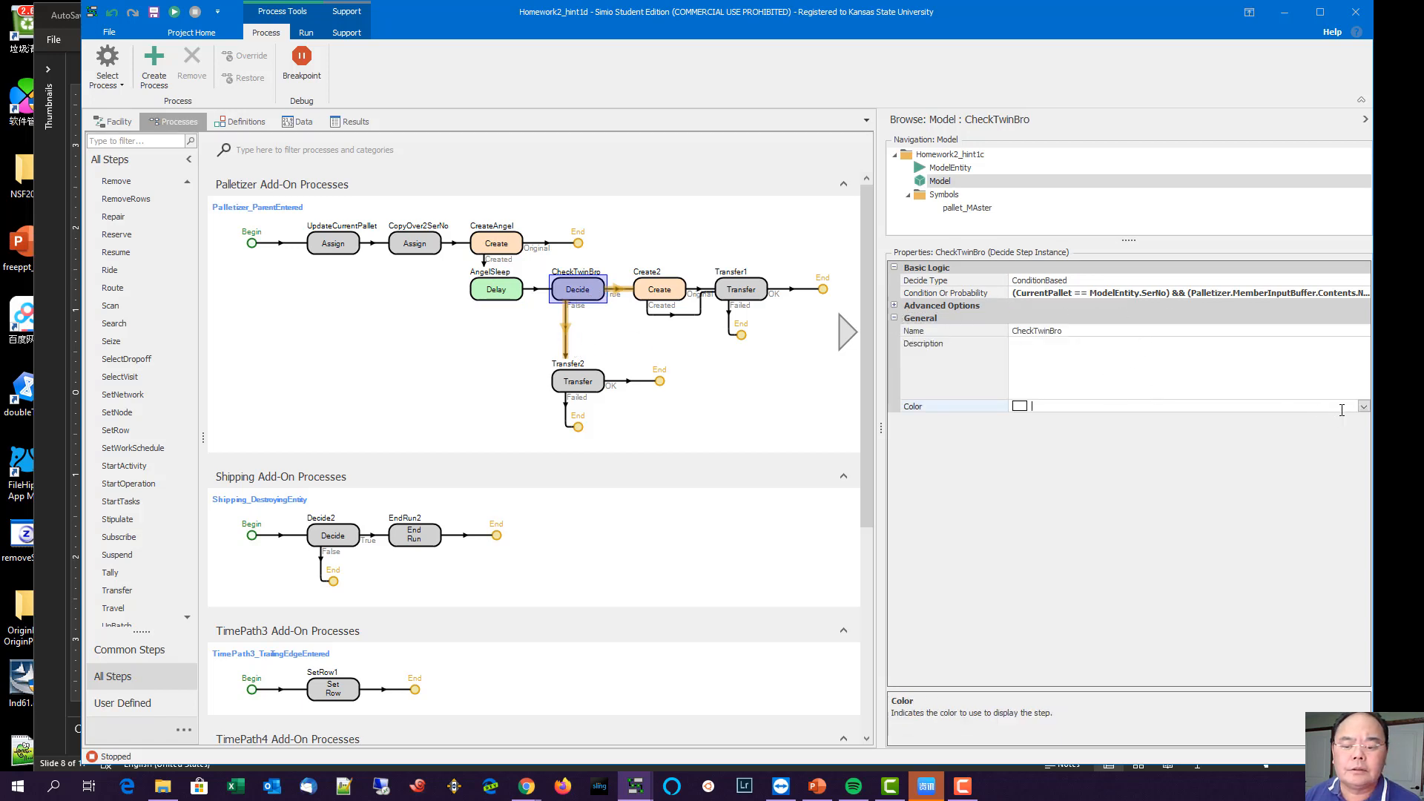
click(1364, 407)
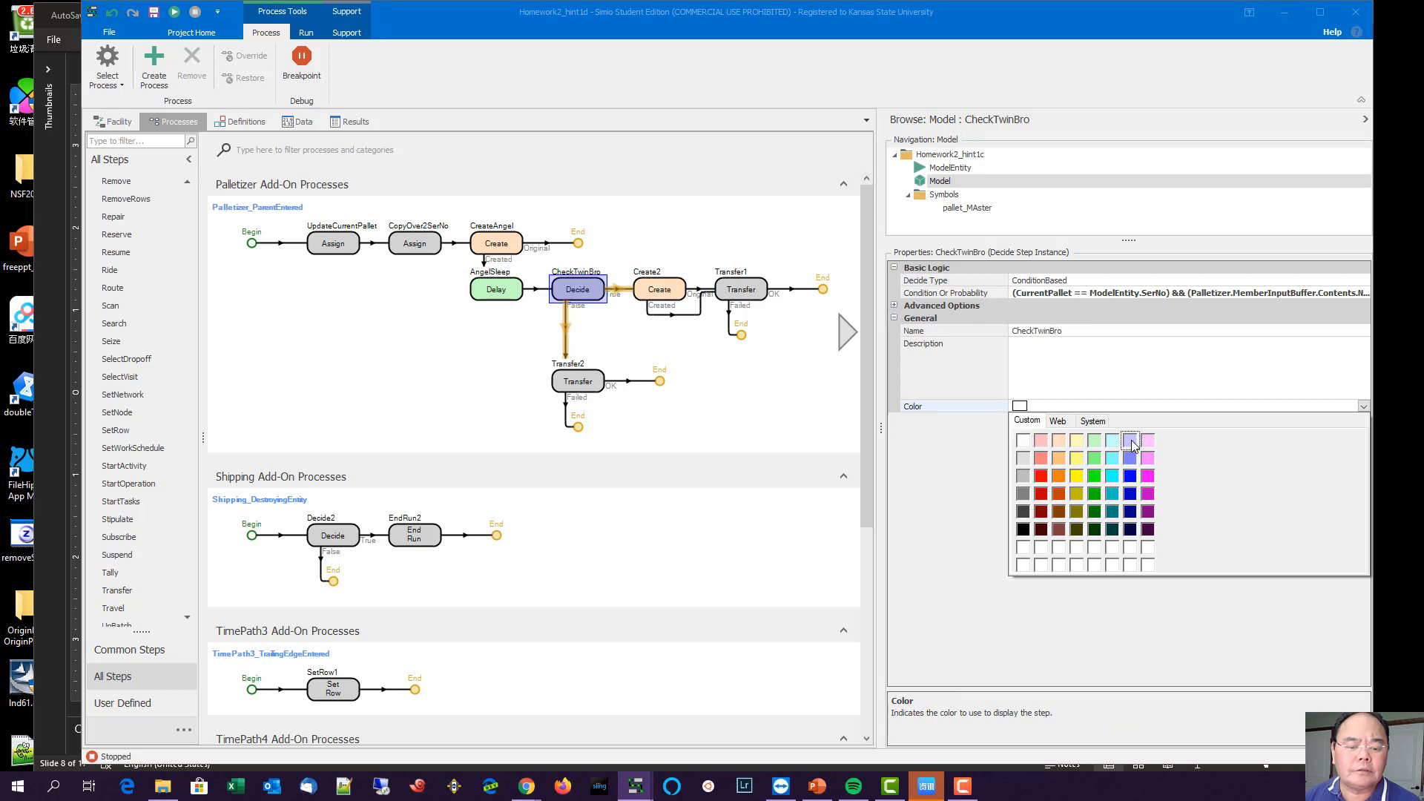
click(1128, 442)
click(708, 418)
Step: Color both Transfer steps of the Palletizer_ParentEntered process orange together
click(741, 289)
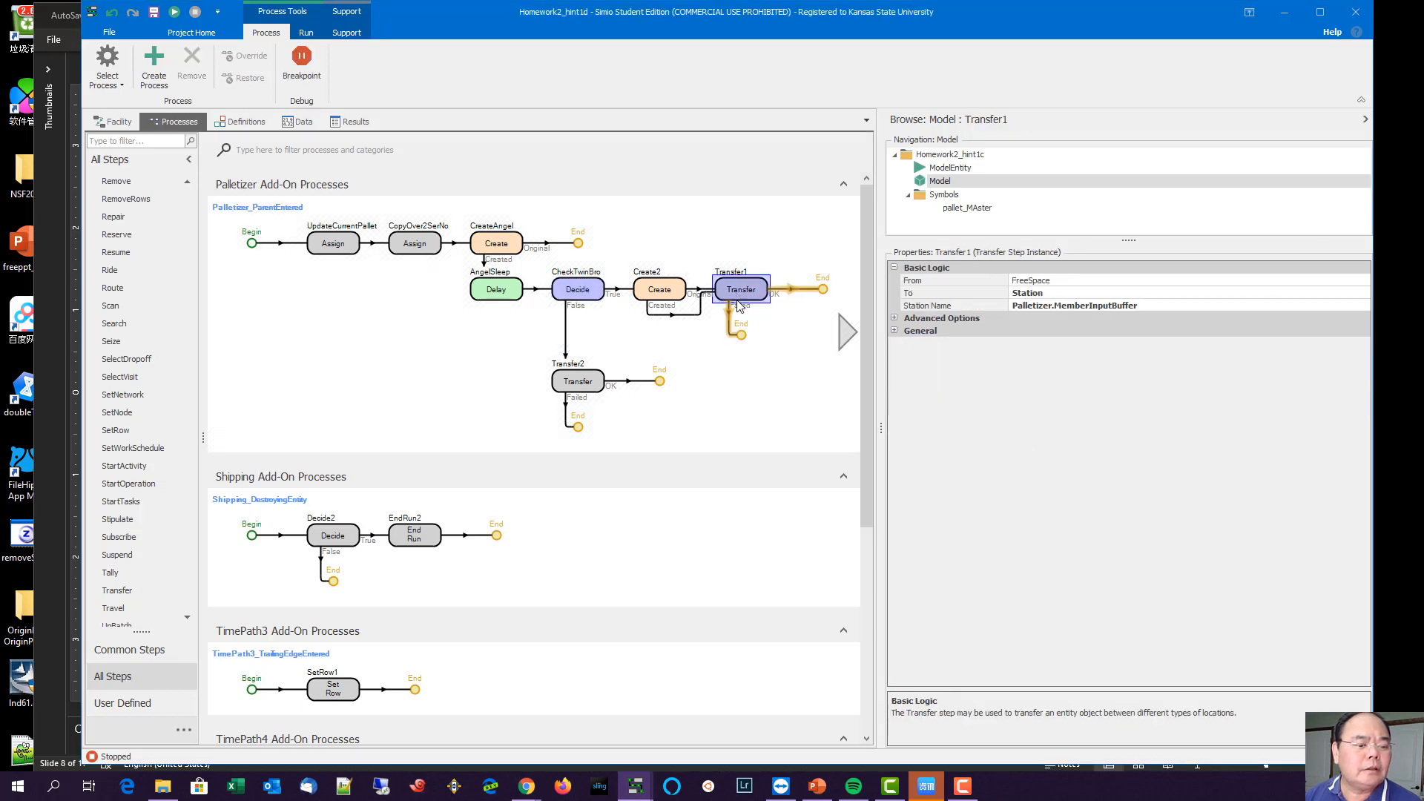
ctrl+click(578, 381)
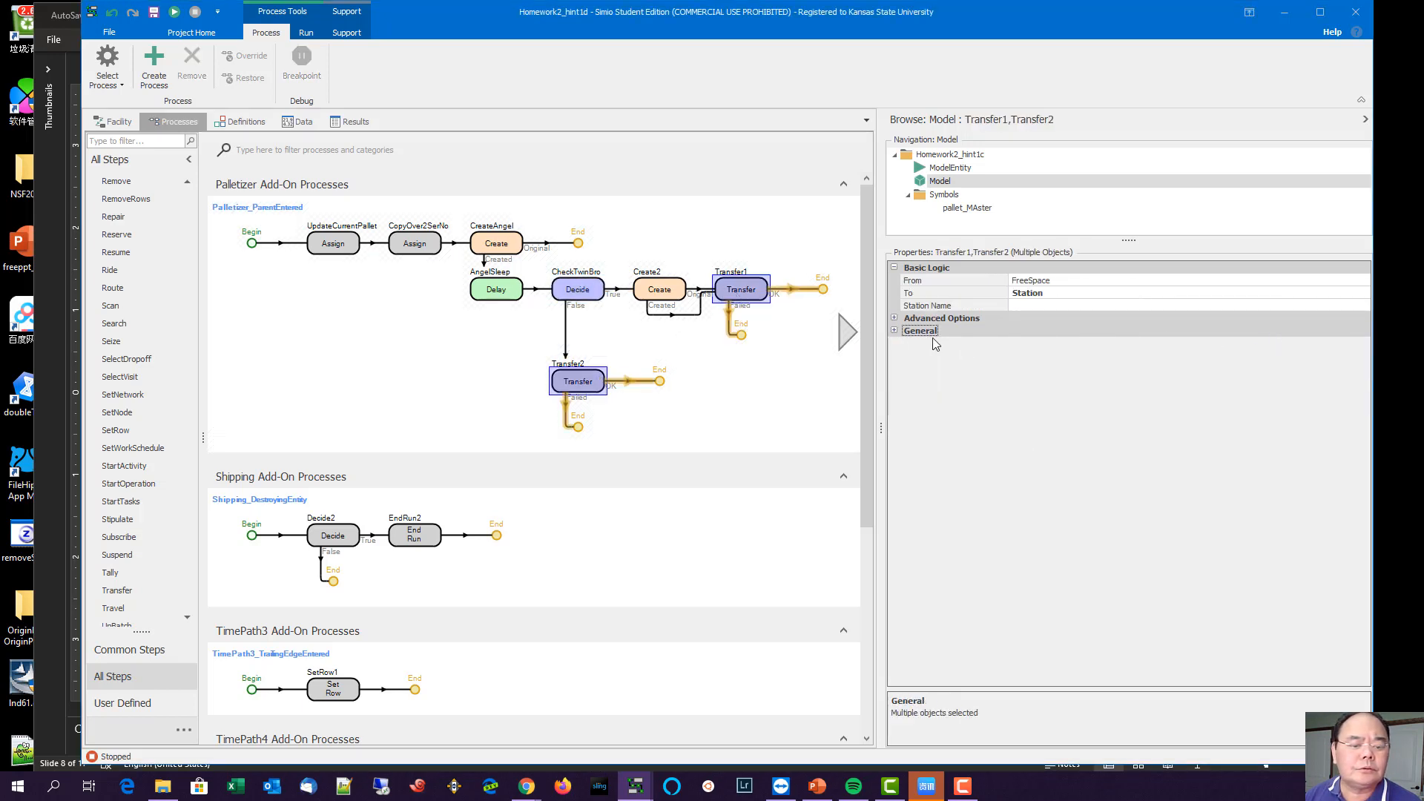
click(896, 331)
click(1324, 420)
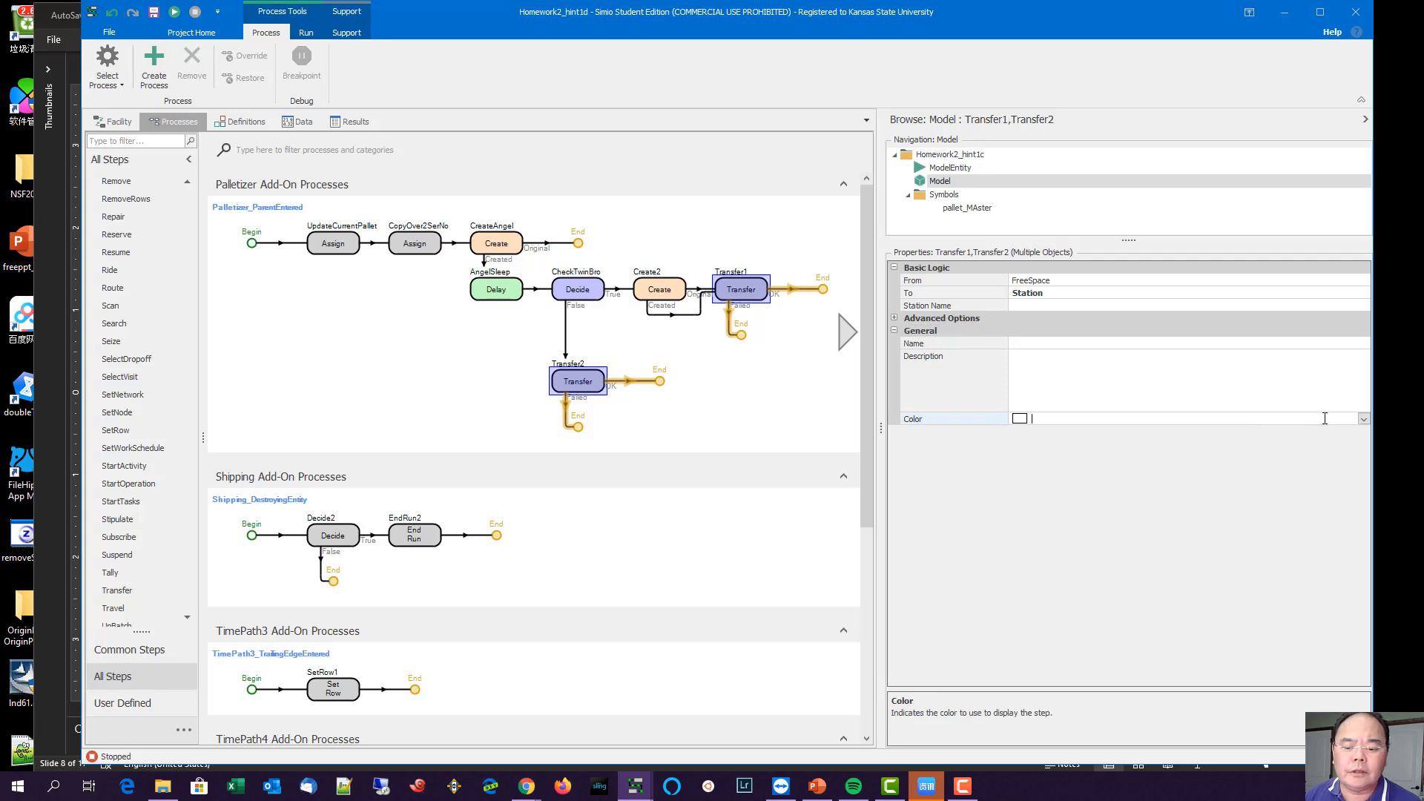
click(1365, 419)
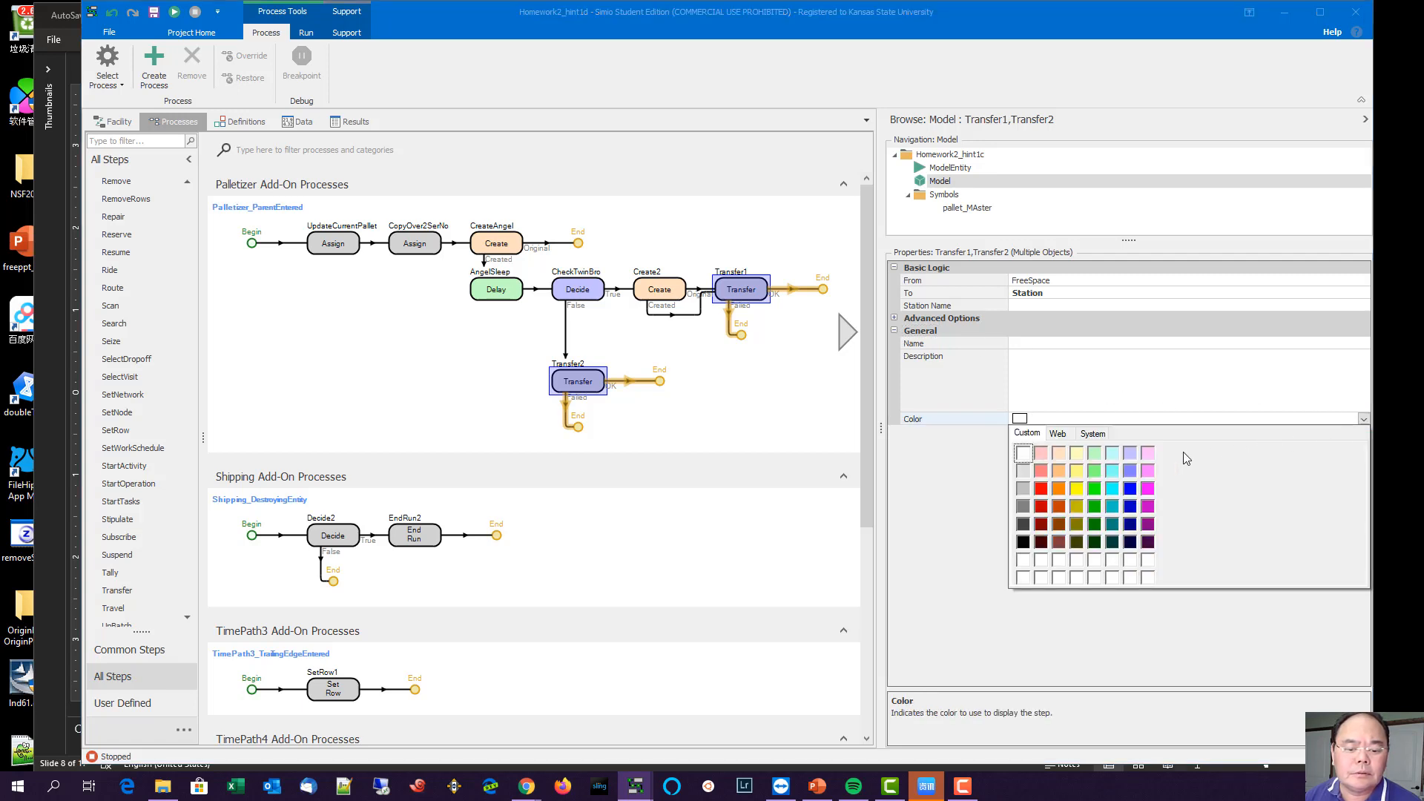
click(1058, 472)
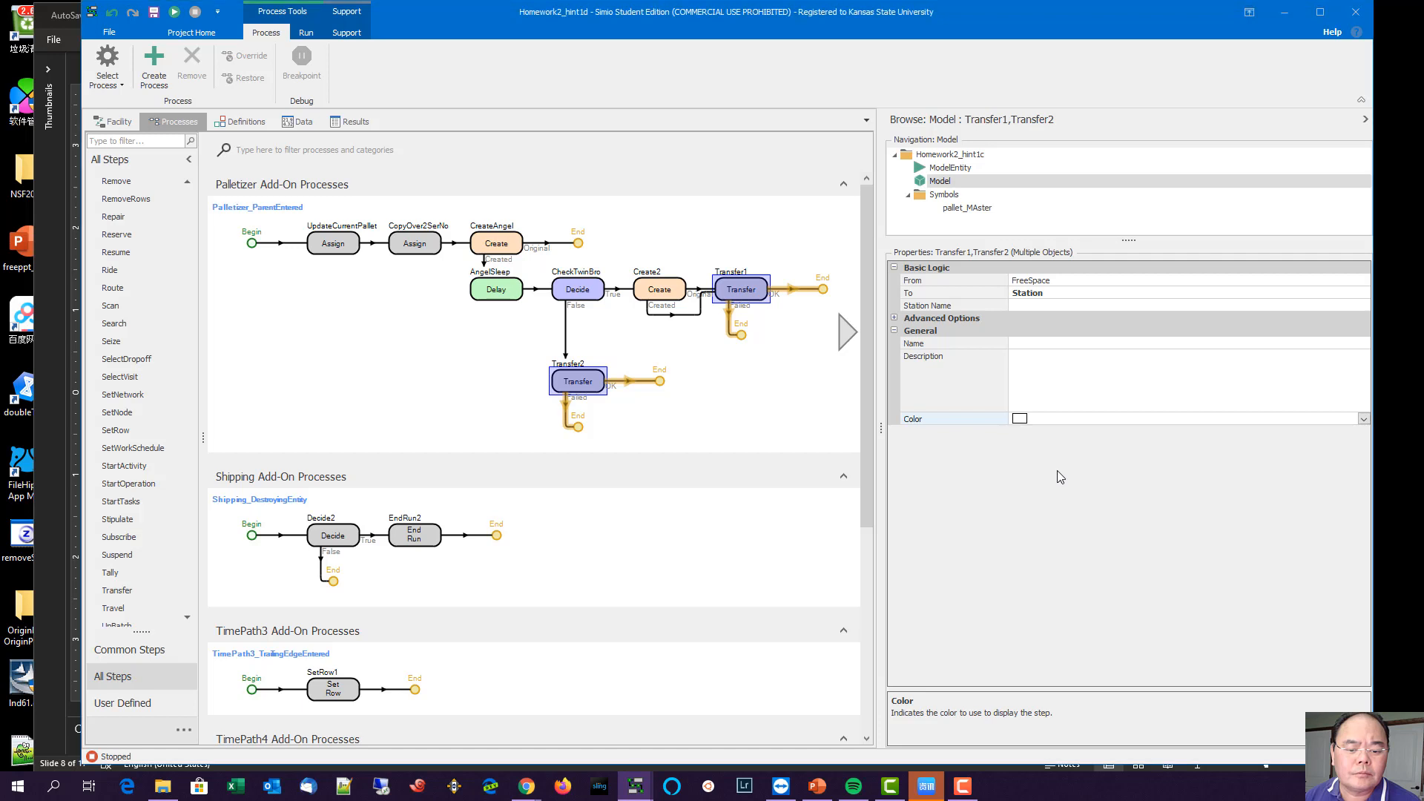
click(763, 394)
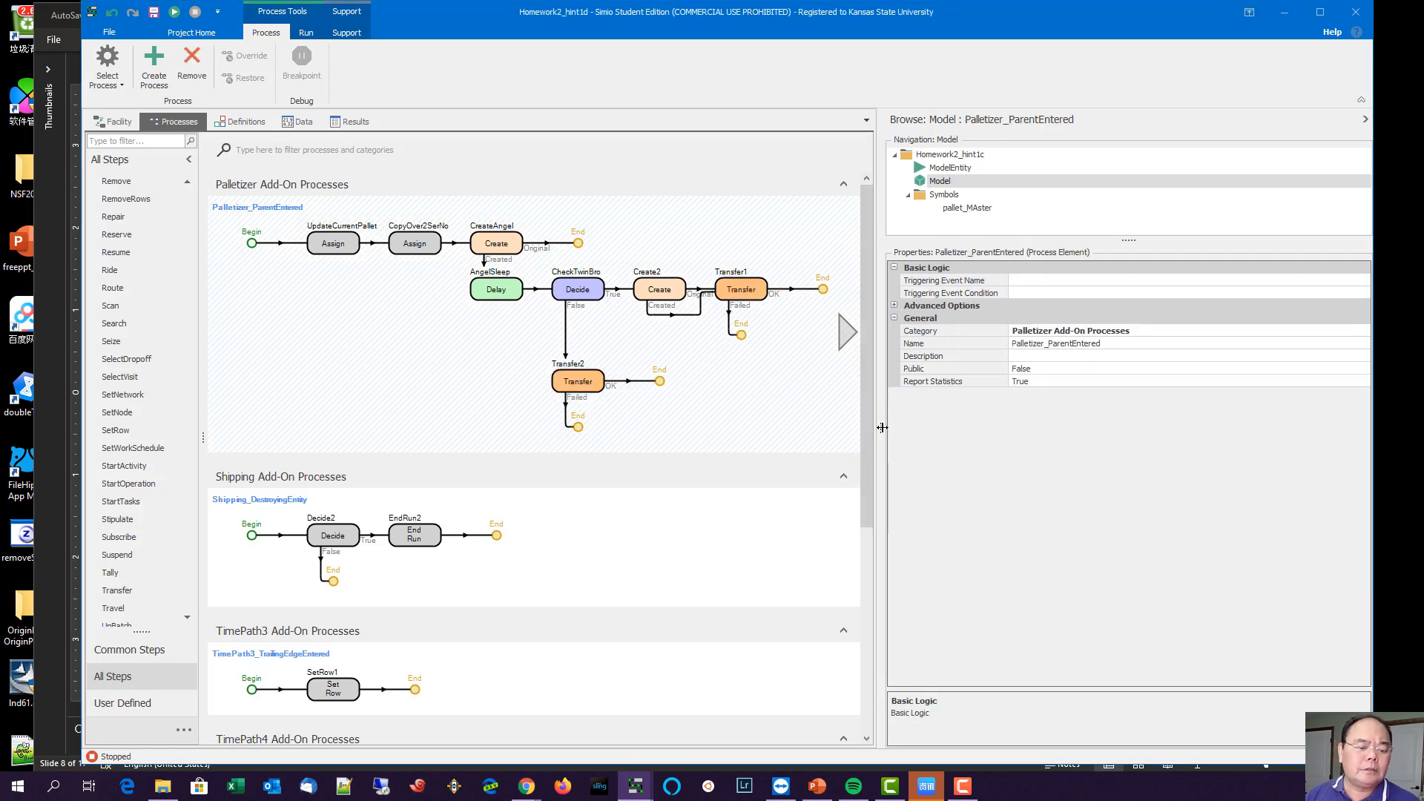
Step: Widen the process canvas and recolor the CreateAngel and Create2 steps light cyan (192, 255, 255) together
drag(881, 422, 946, 417)
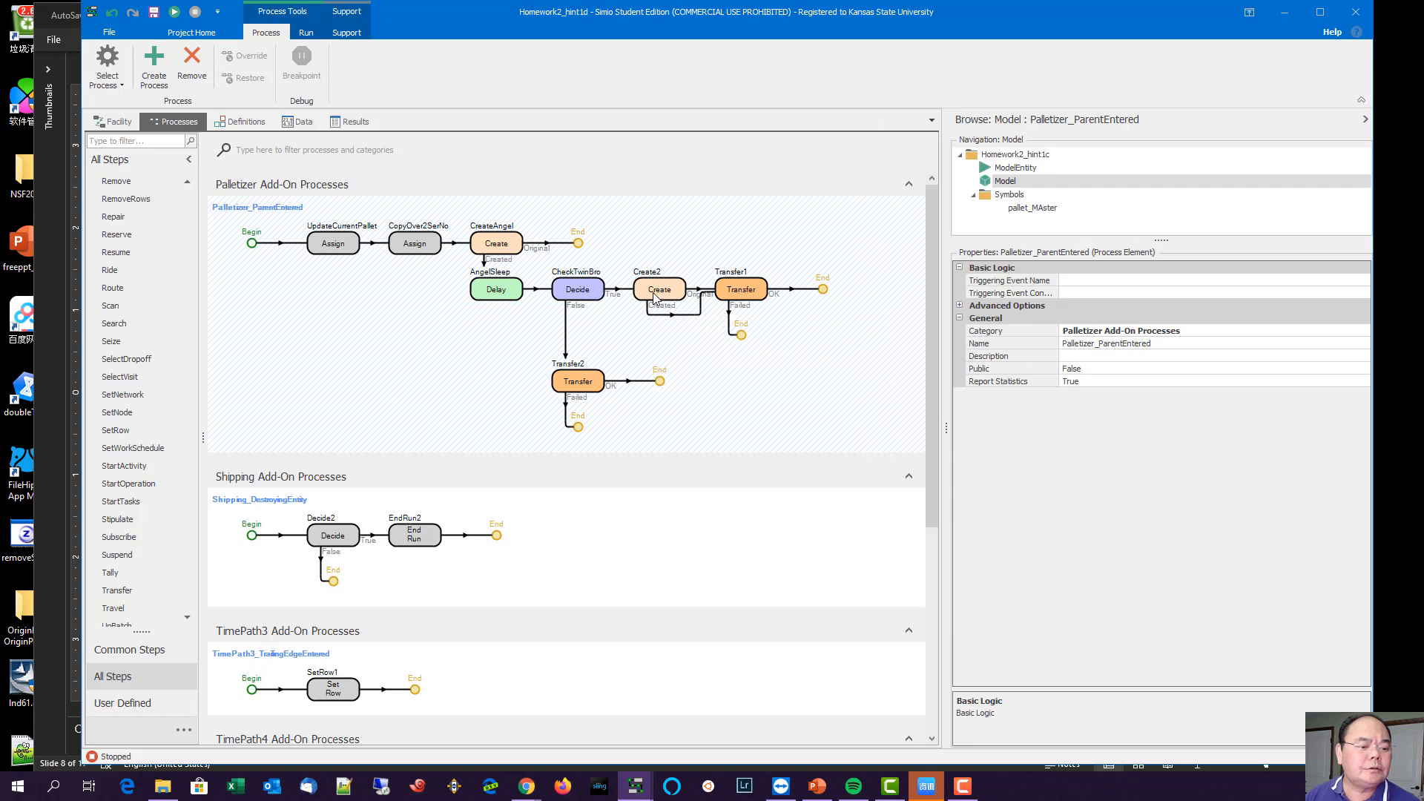
click(657, 289)
ctrl+click(497, 243)
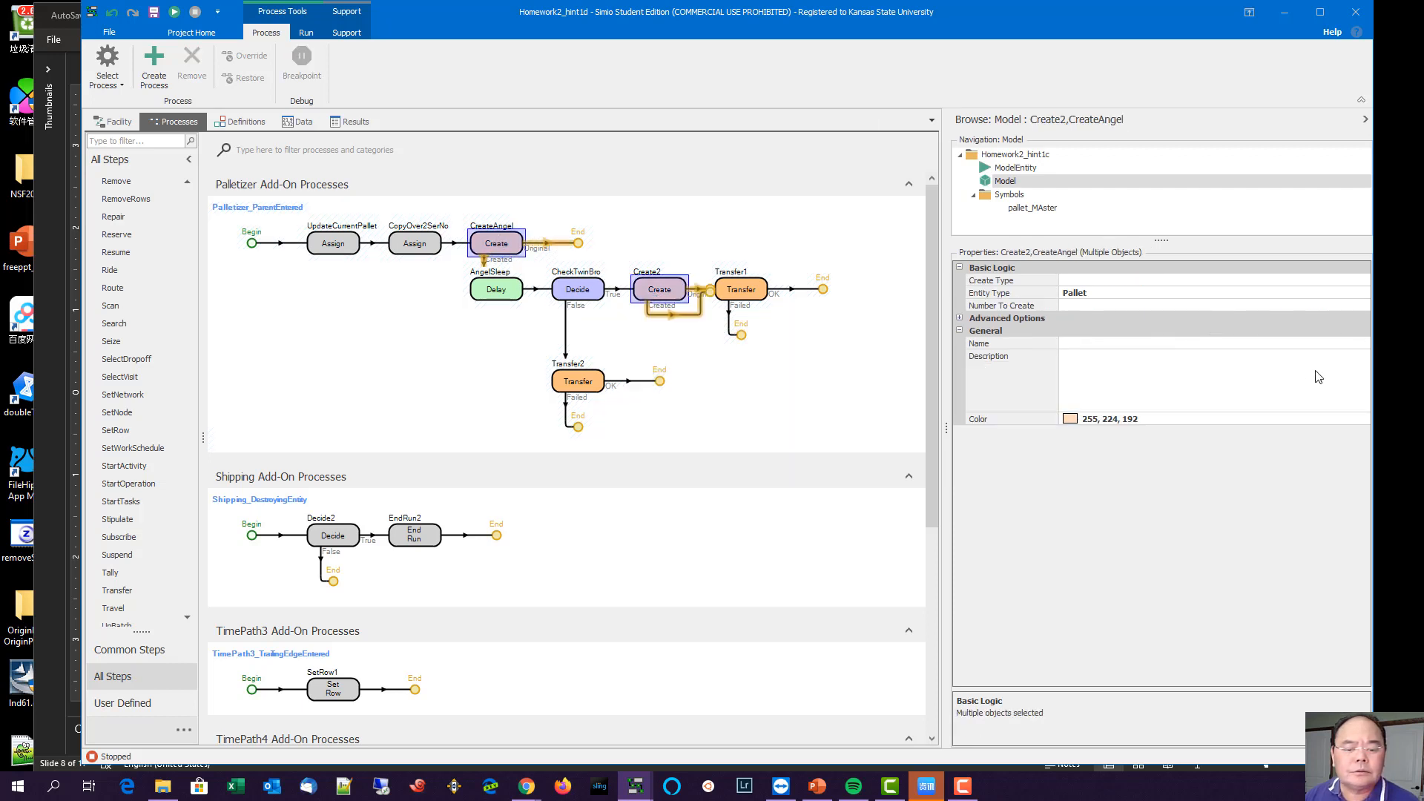
click(1364, 420)
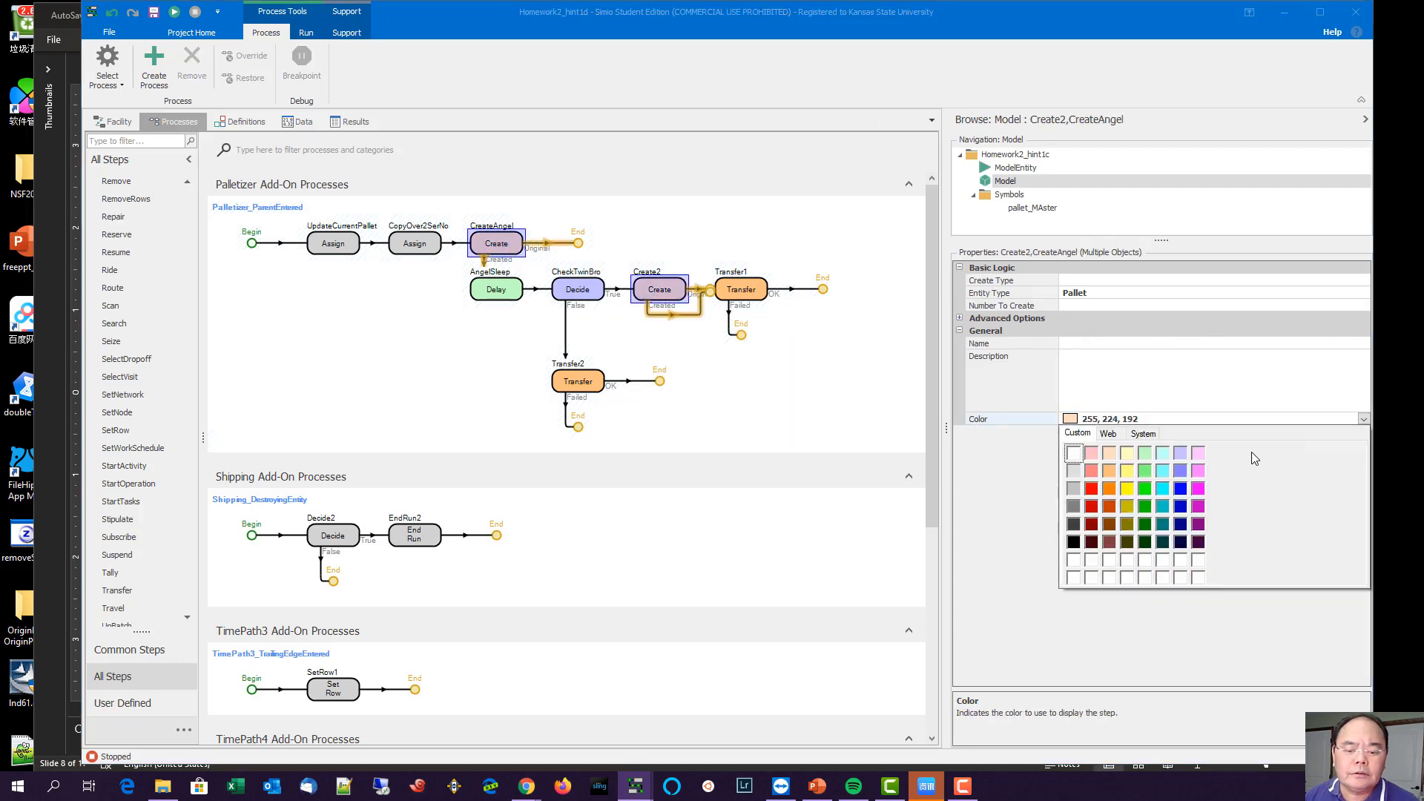
click(1162, 454)
click(748, 347)
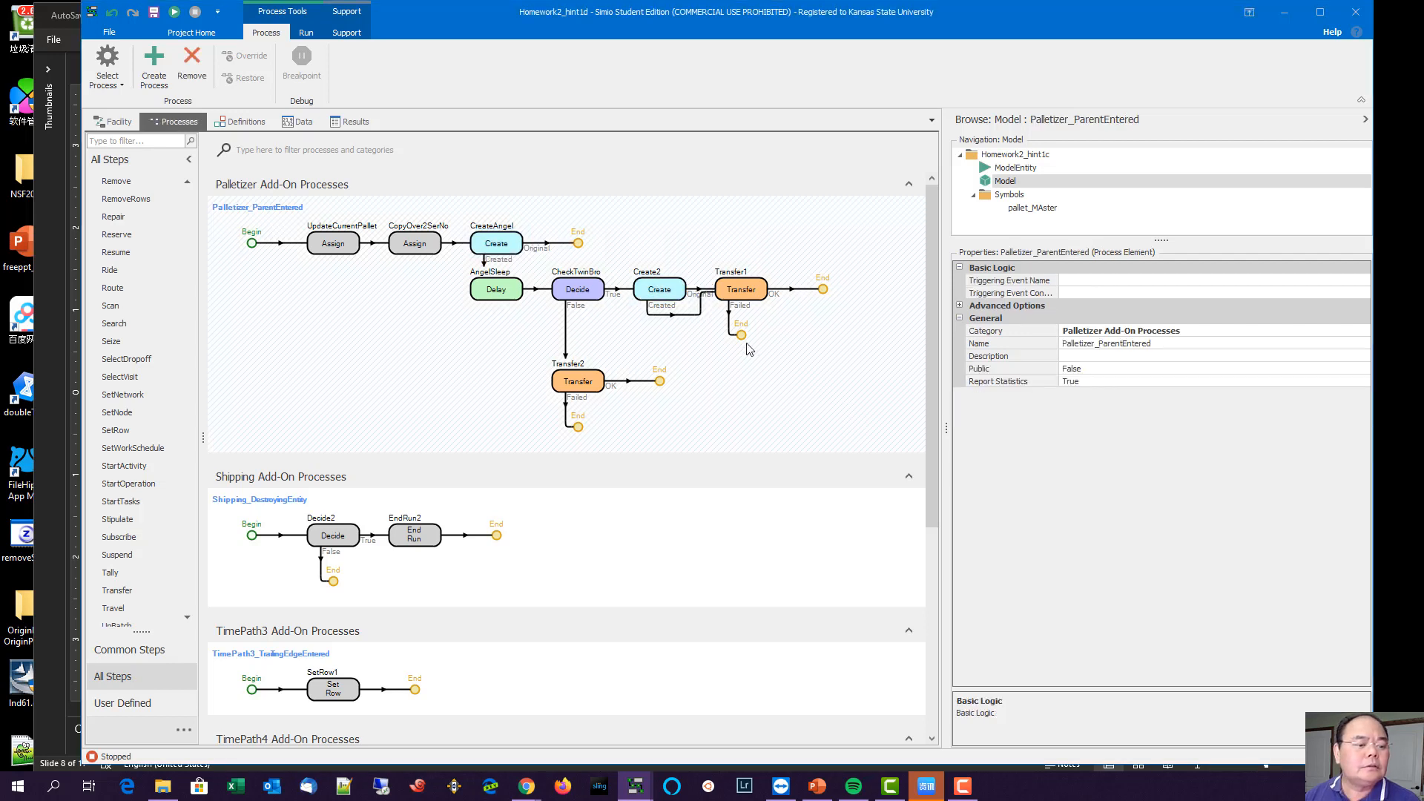
click(486, 247)
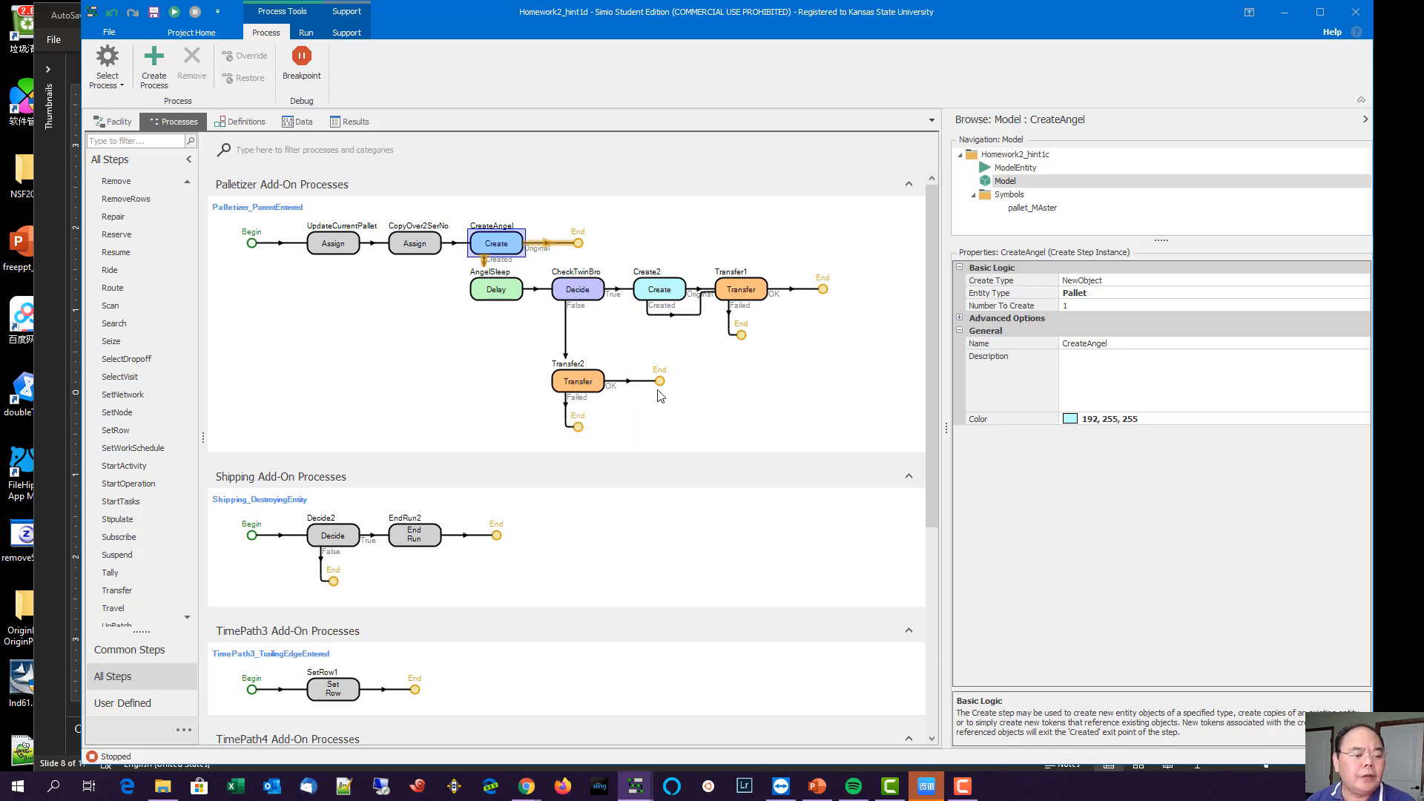
click(668, 294)
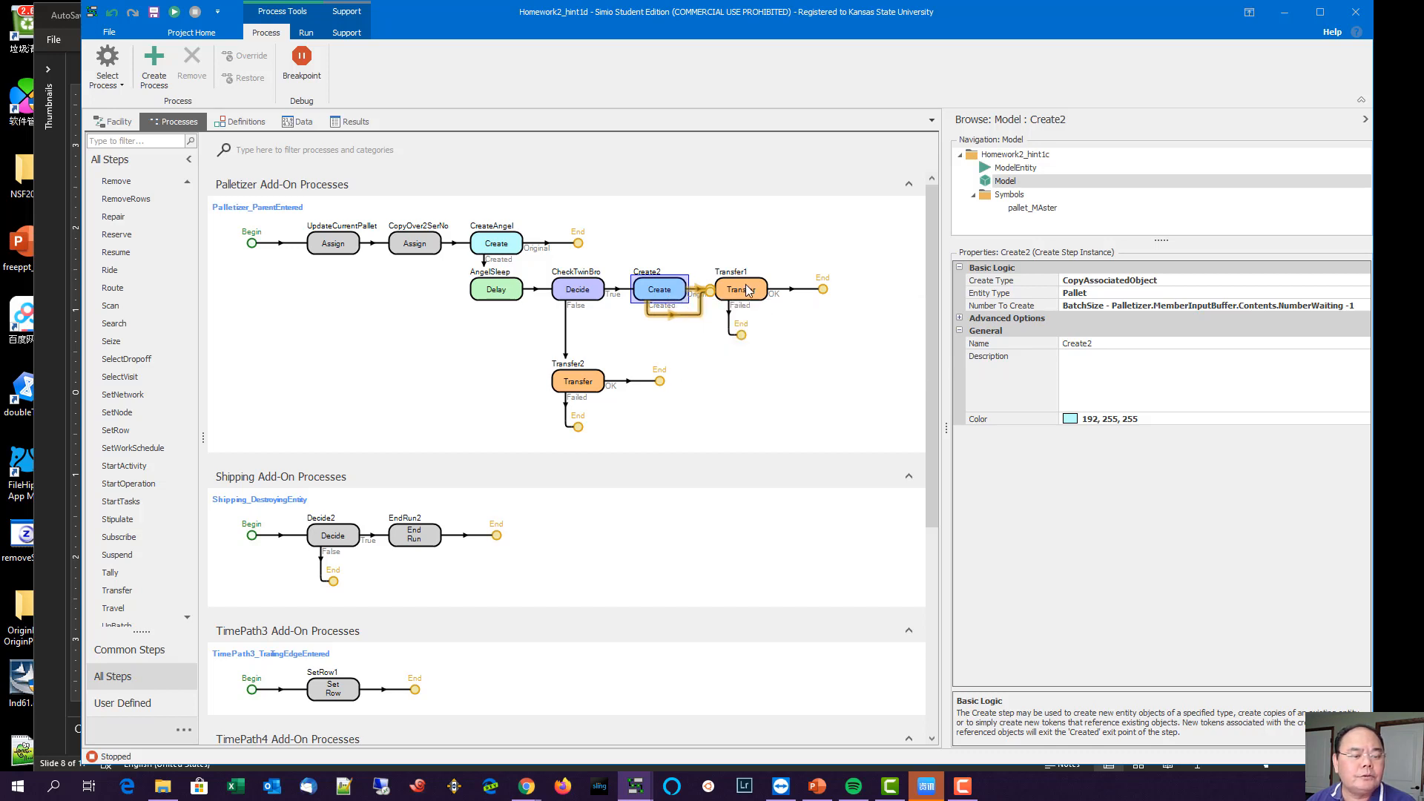
Step: In the facility model, shift the blue CurrentPallet status label slightly right and place its CurrentPallet text label directly above it
click(120, 121)
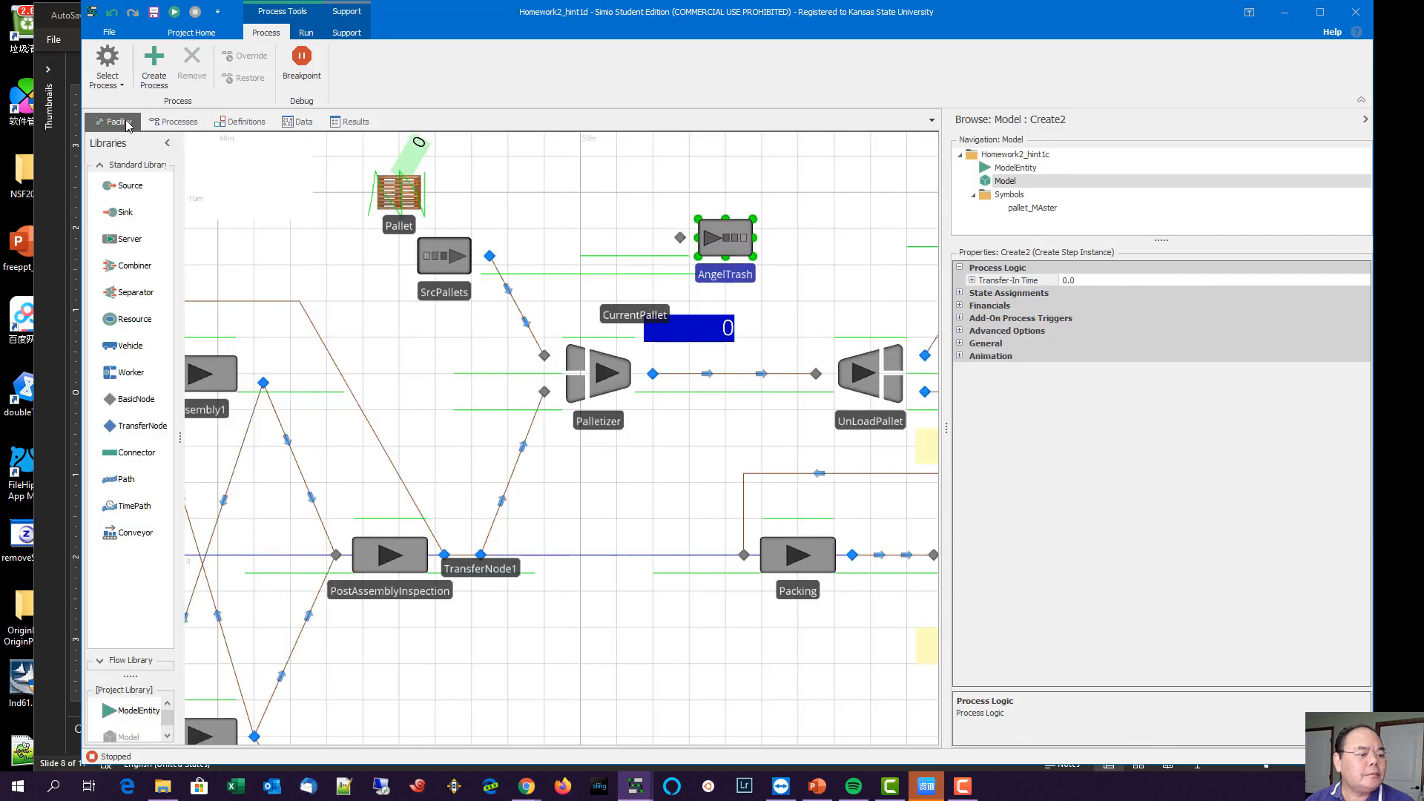
drag(681, 436, 588, 436)
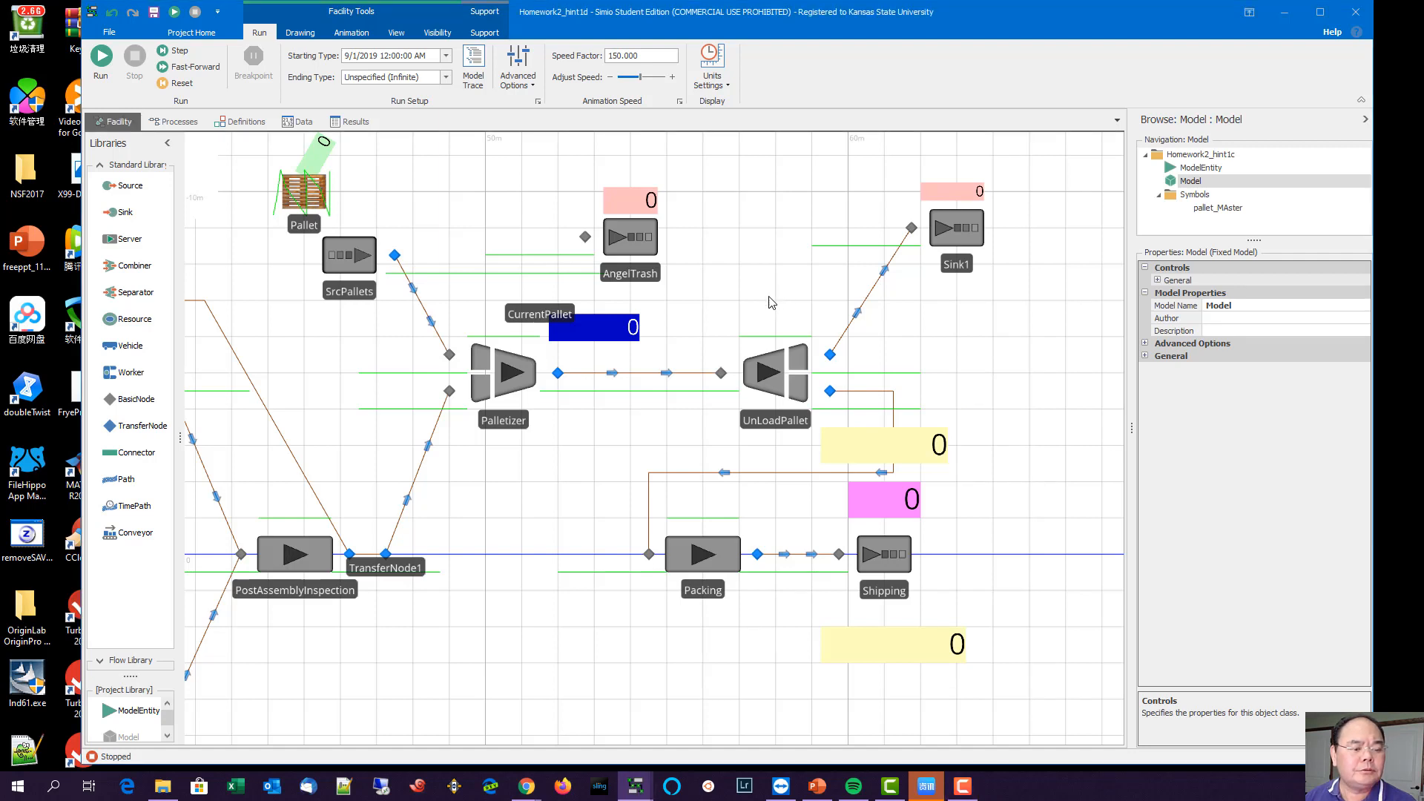
drag(626, 321, 644, 330)
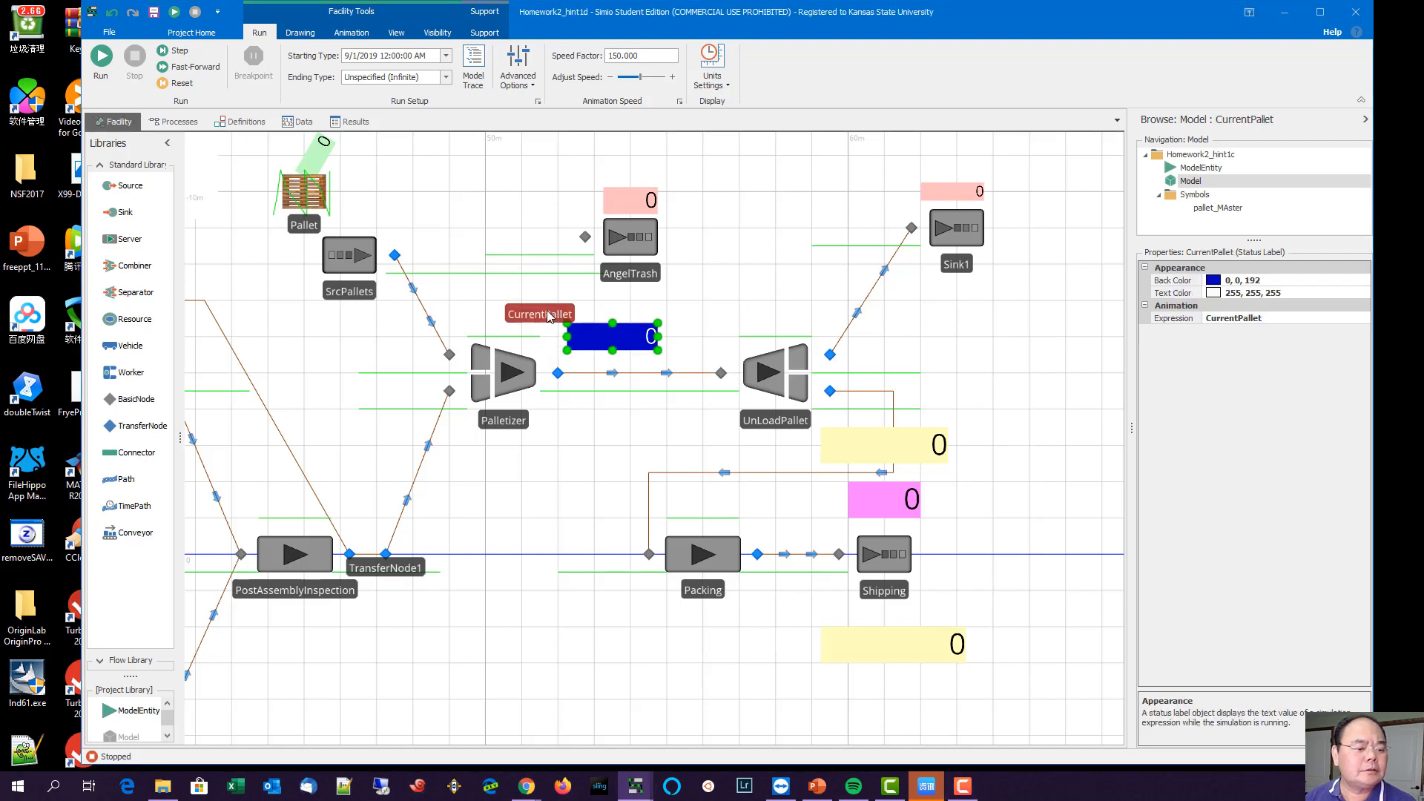
drag(551, 309, 611, 319)
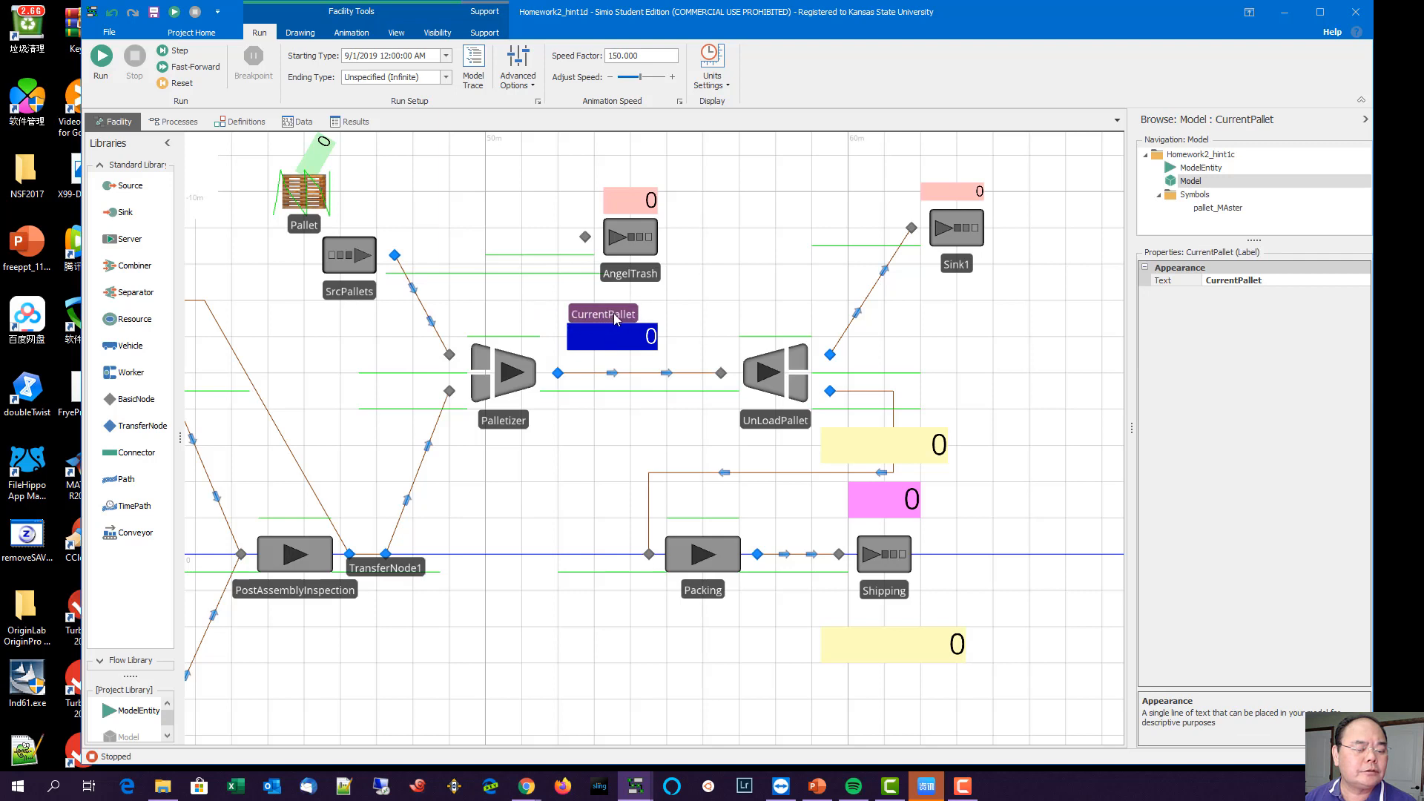
click(755, 326)
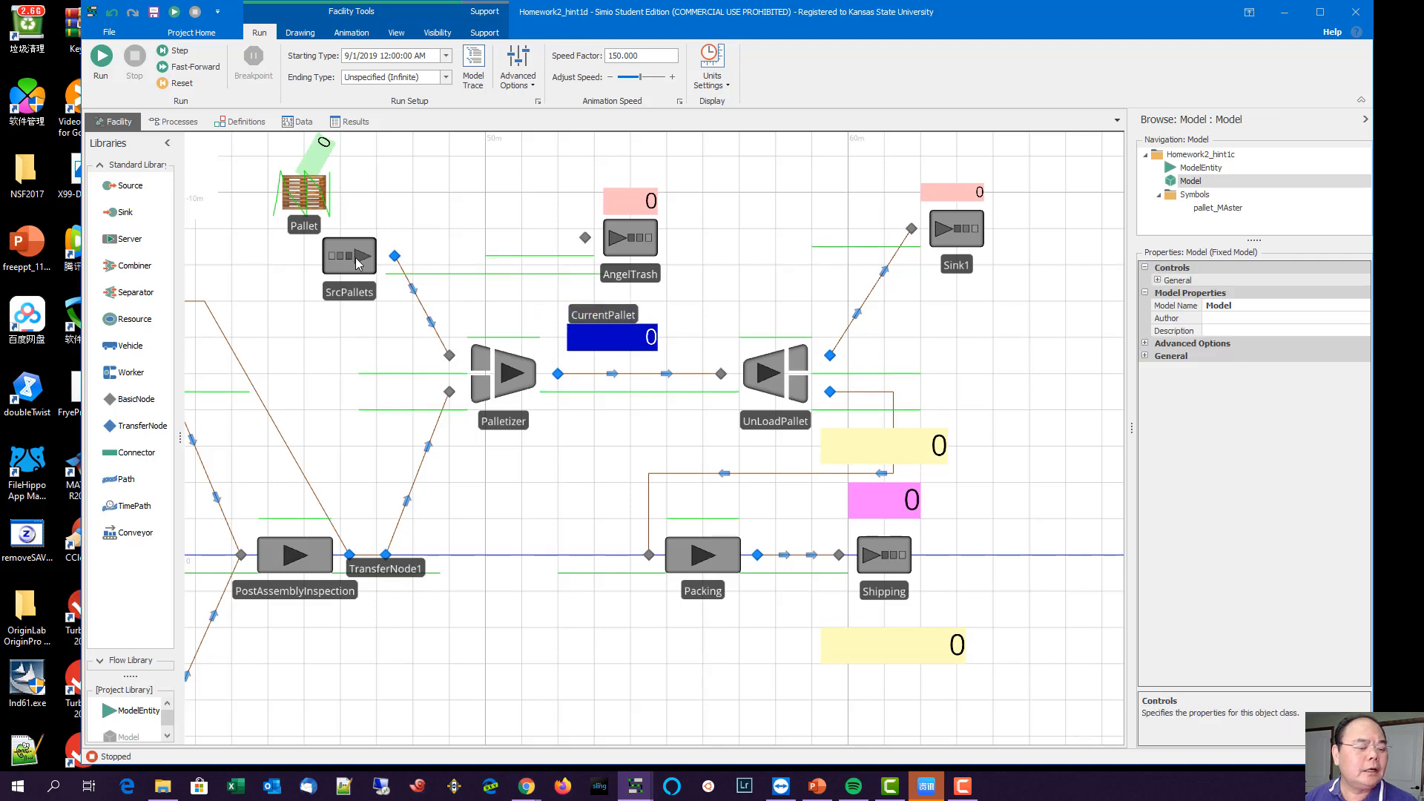
Step: Run the simulation and raise its animation speed factor to 550
click(172, 71)
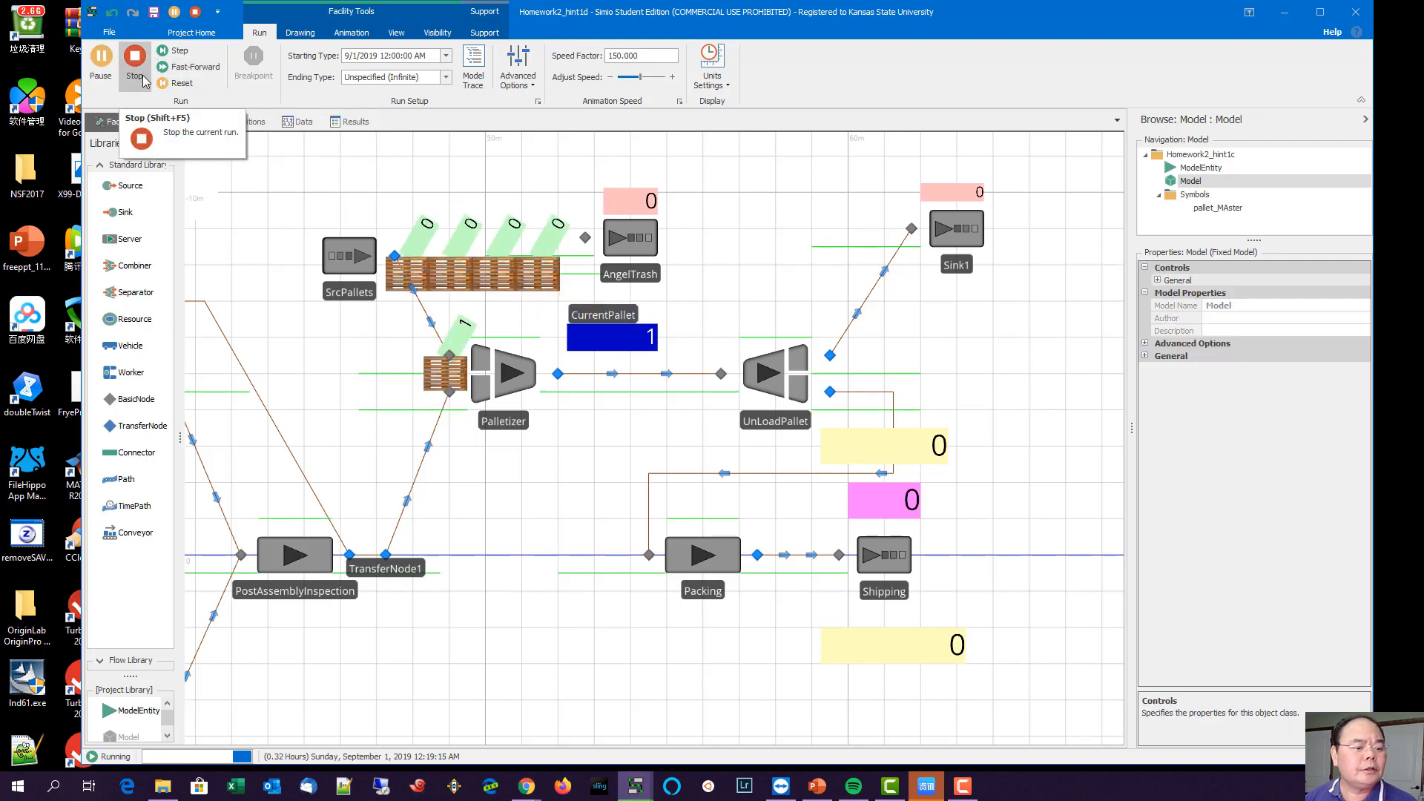
click(627, 60)
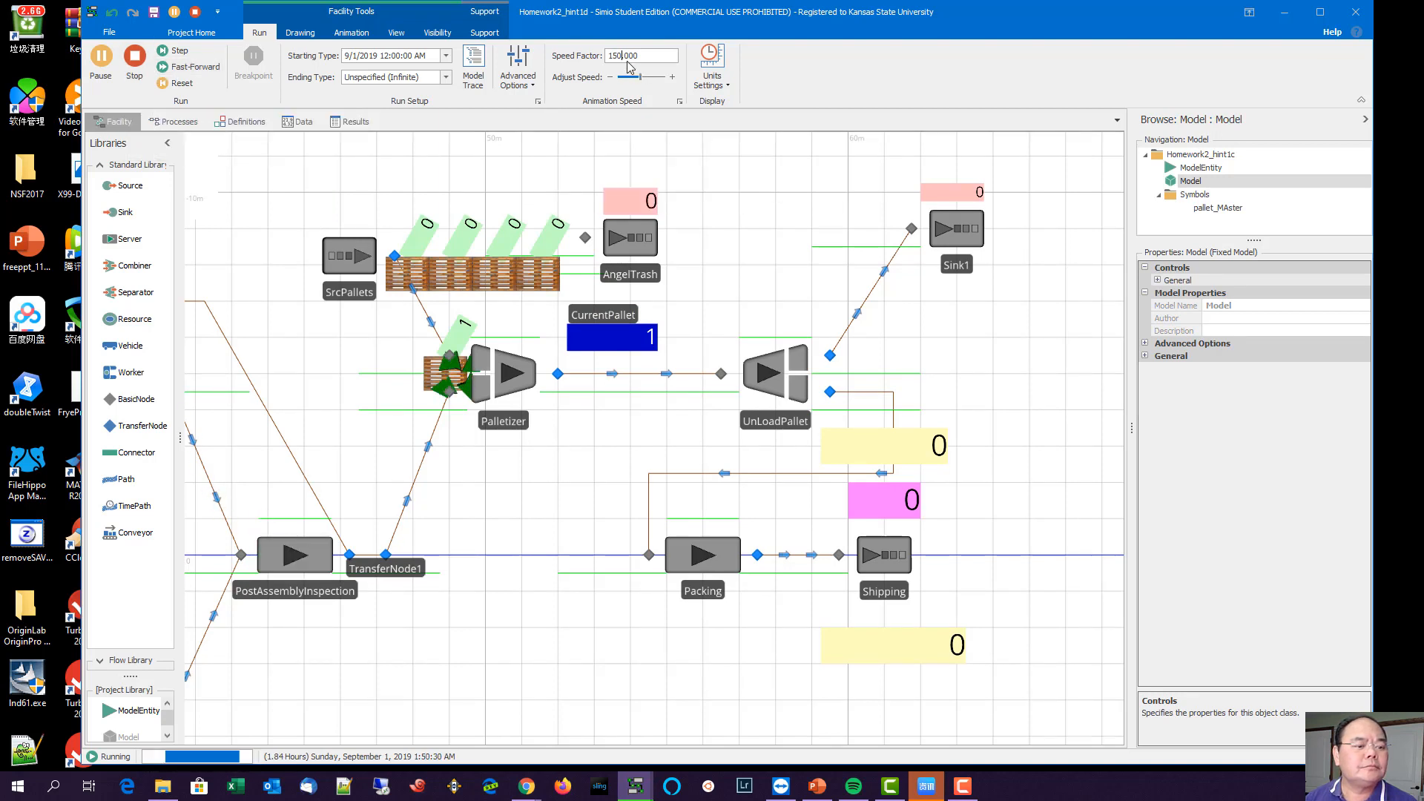
key(Left)
key(Left)
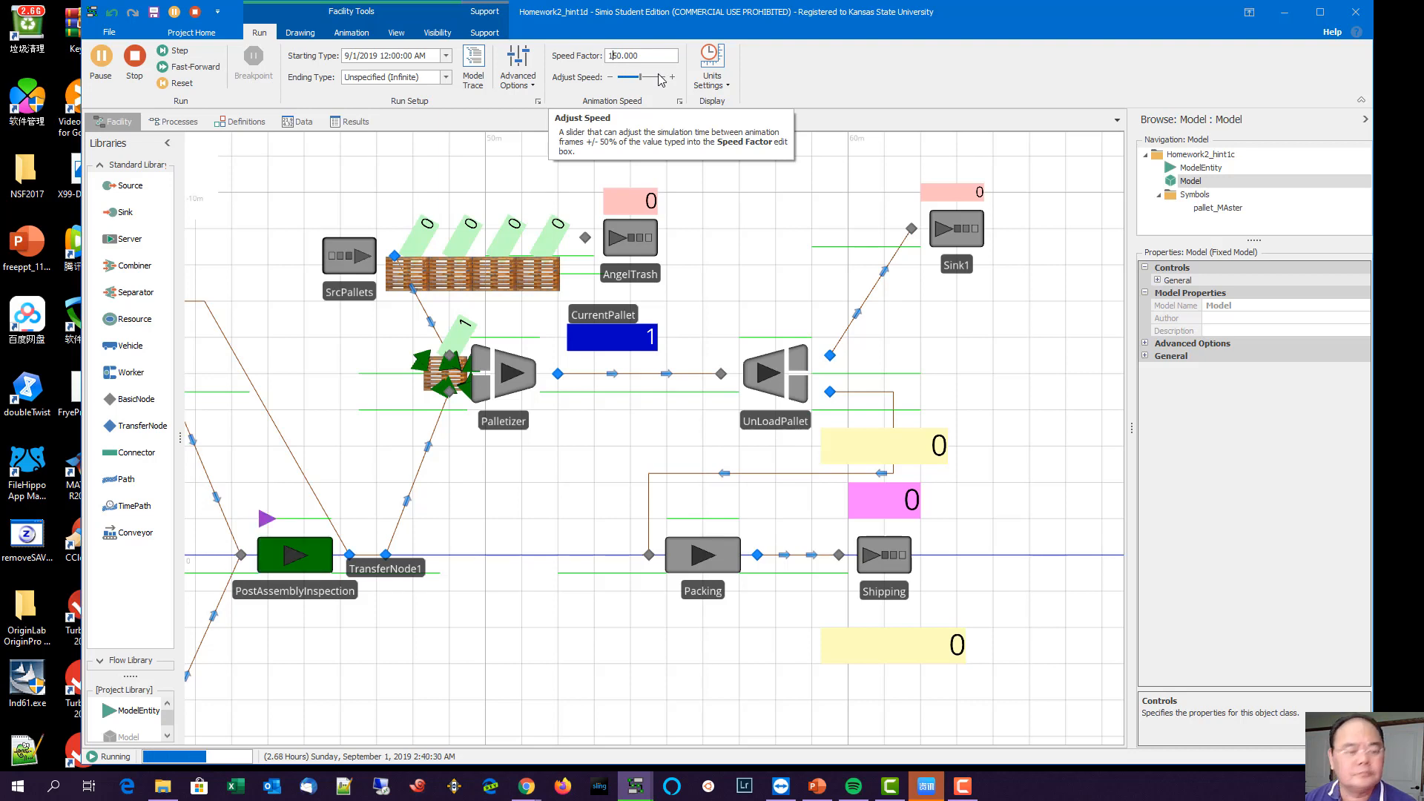
key(BackSpace)
text(5)
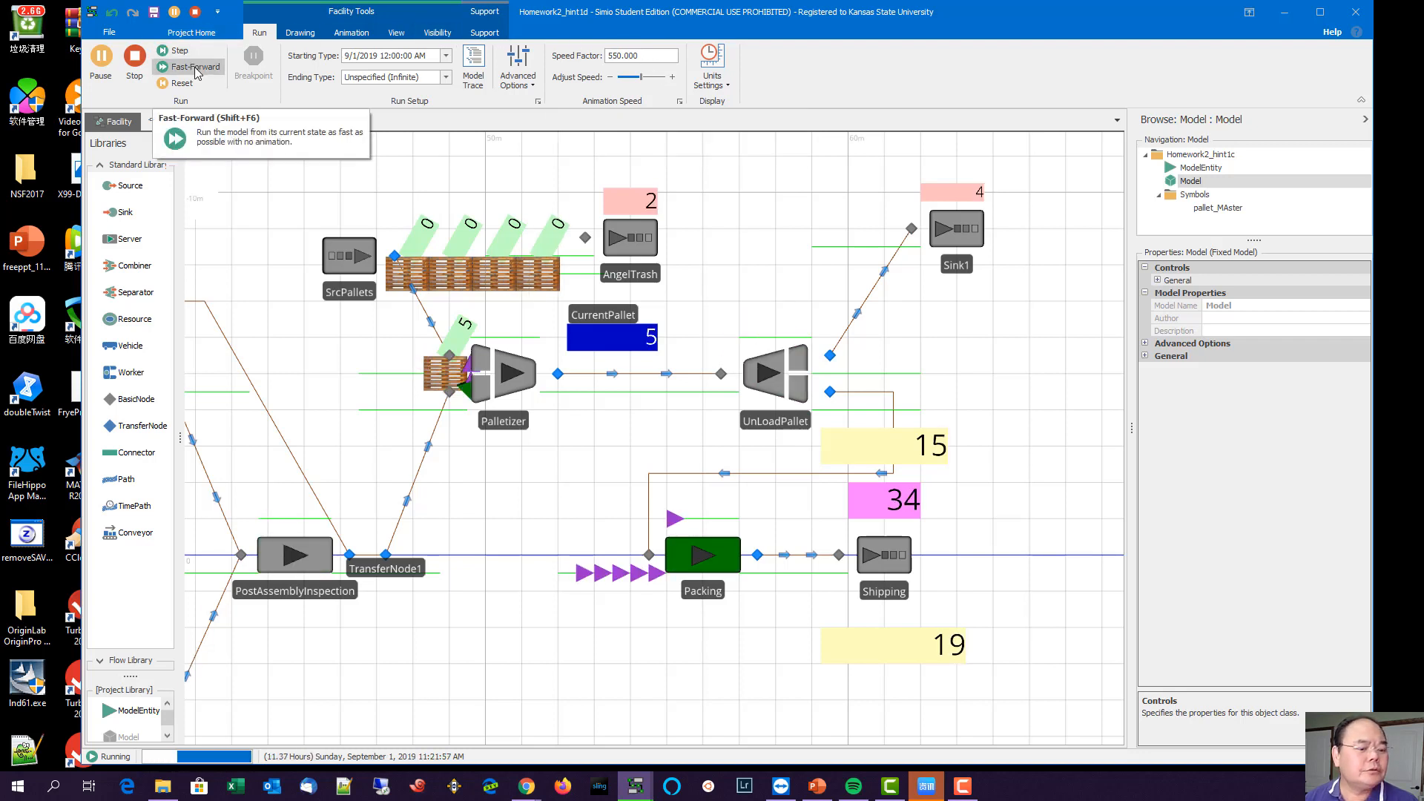
Step: Fast-forward the simulation to its end and check the CurrentPallet and AngelTrash counters
click(195, 68)
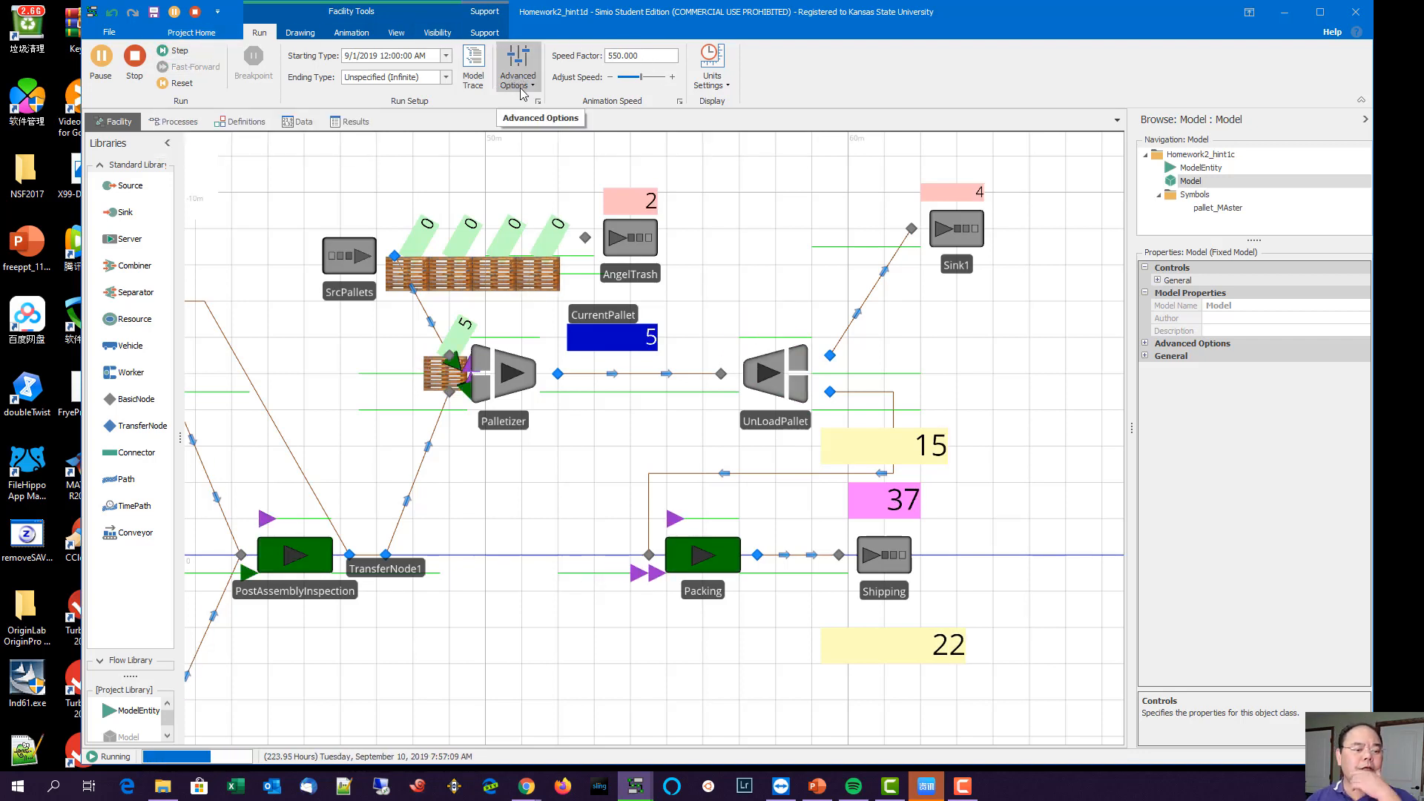
click(620, 335)
click(631, 200)
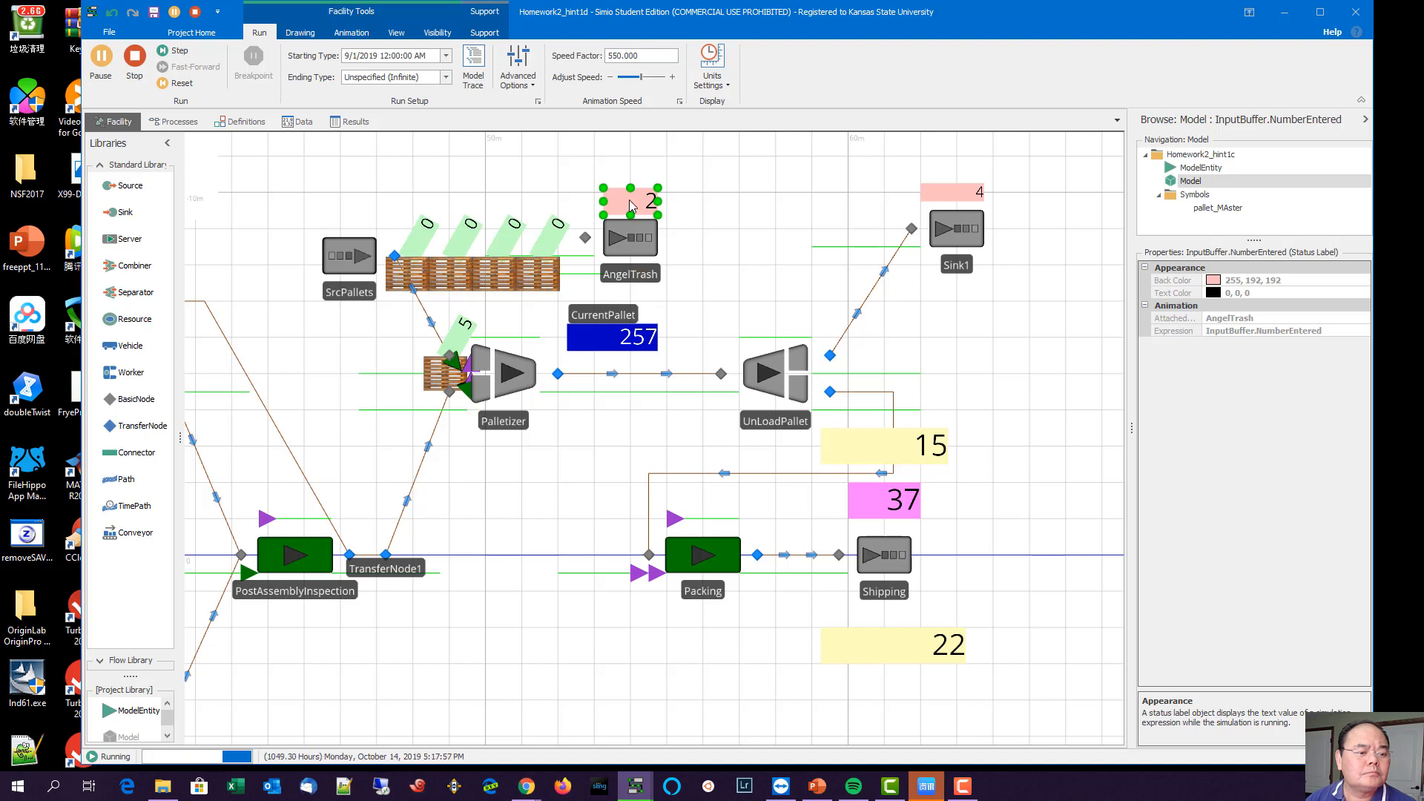
click(641, 340)
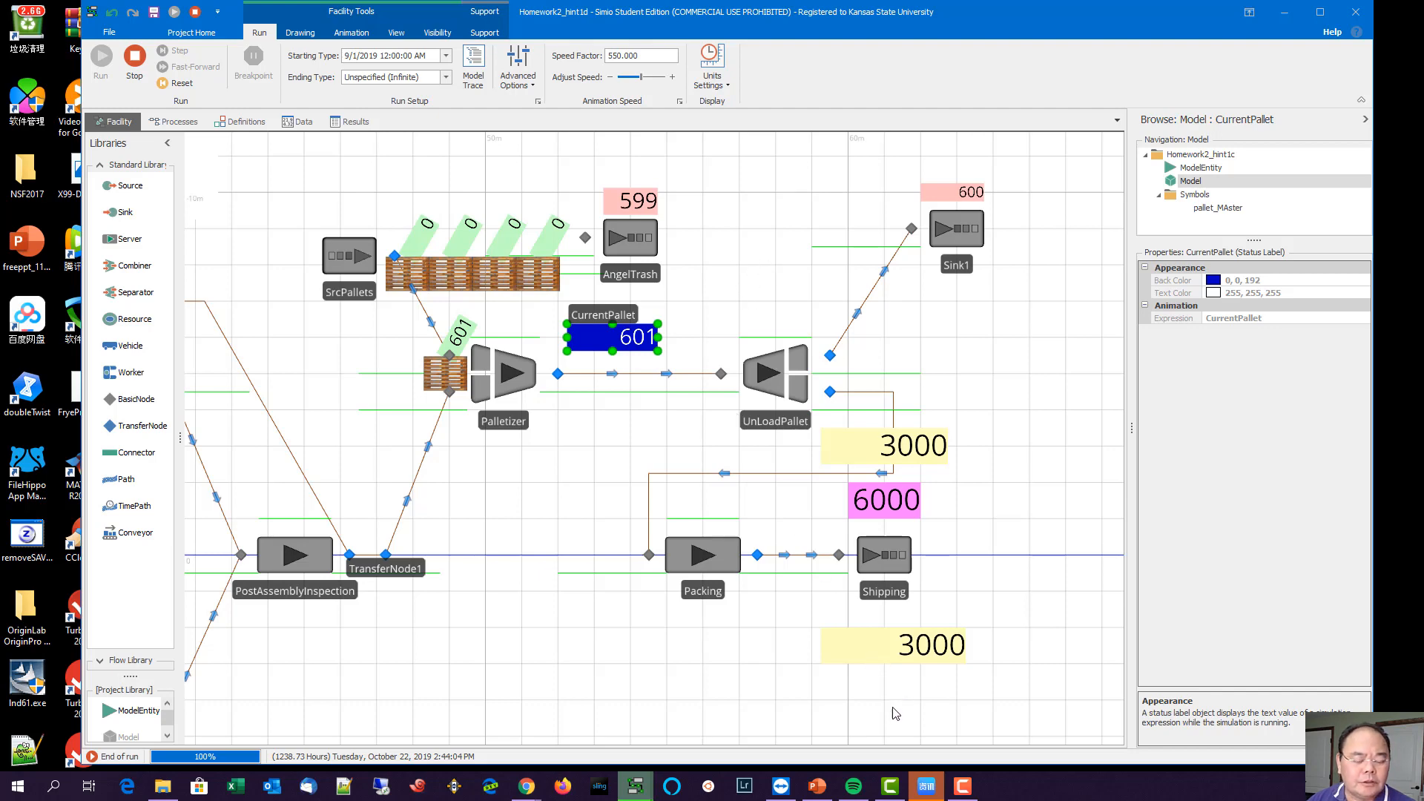
Step: Switch to the Pallet Logic presentation in PowerPoint to read the pallet request slide, and return to Simio to inspect the Palletizer
click(825, 786)
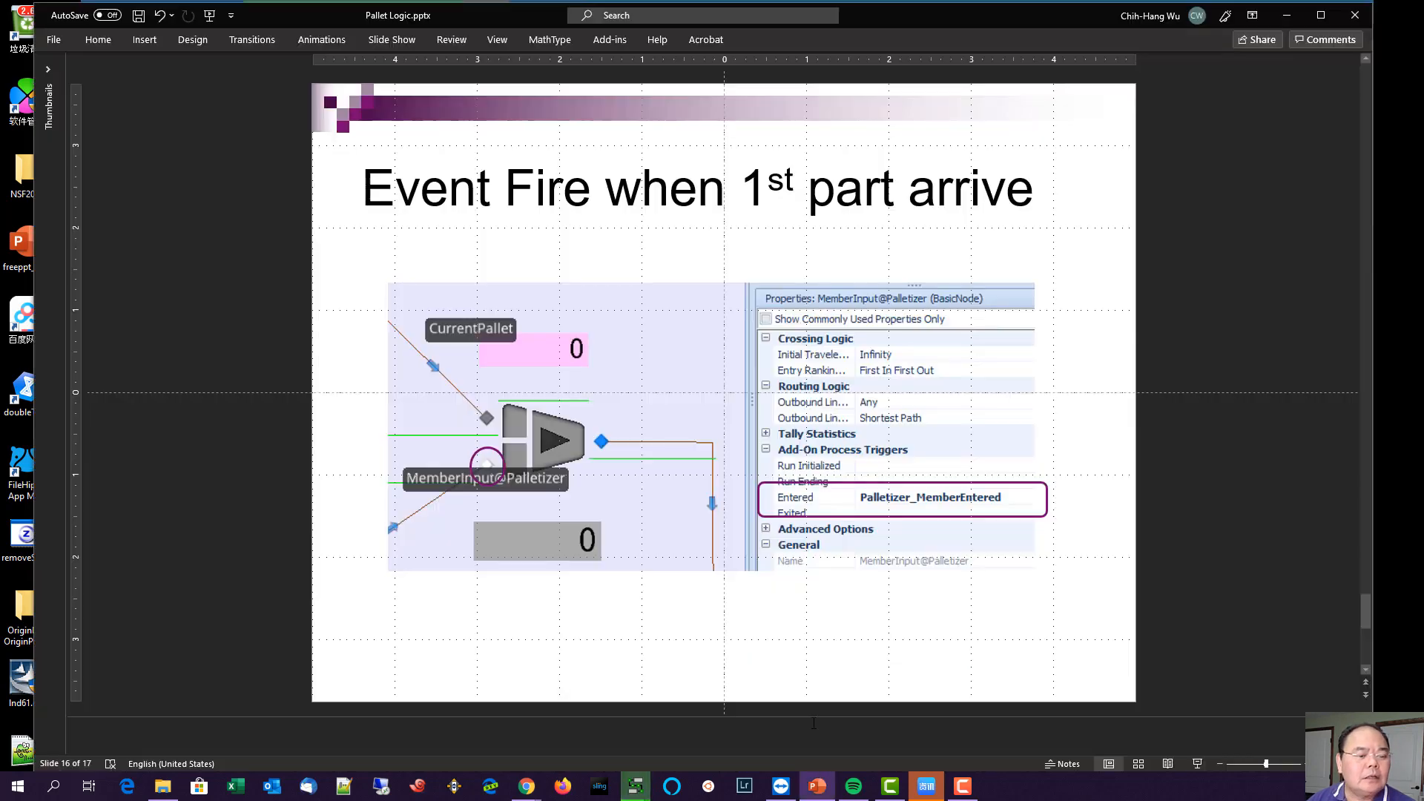
scroll(711, 394, down, 1)
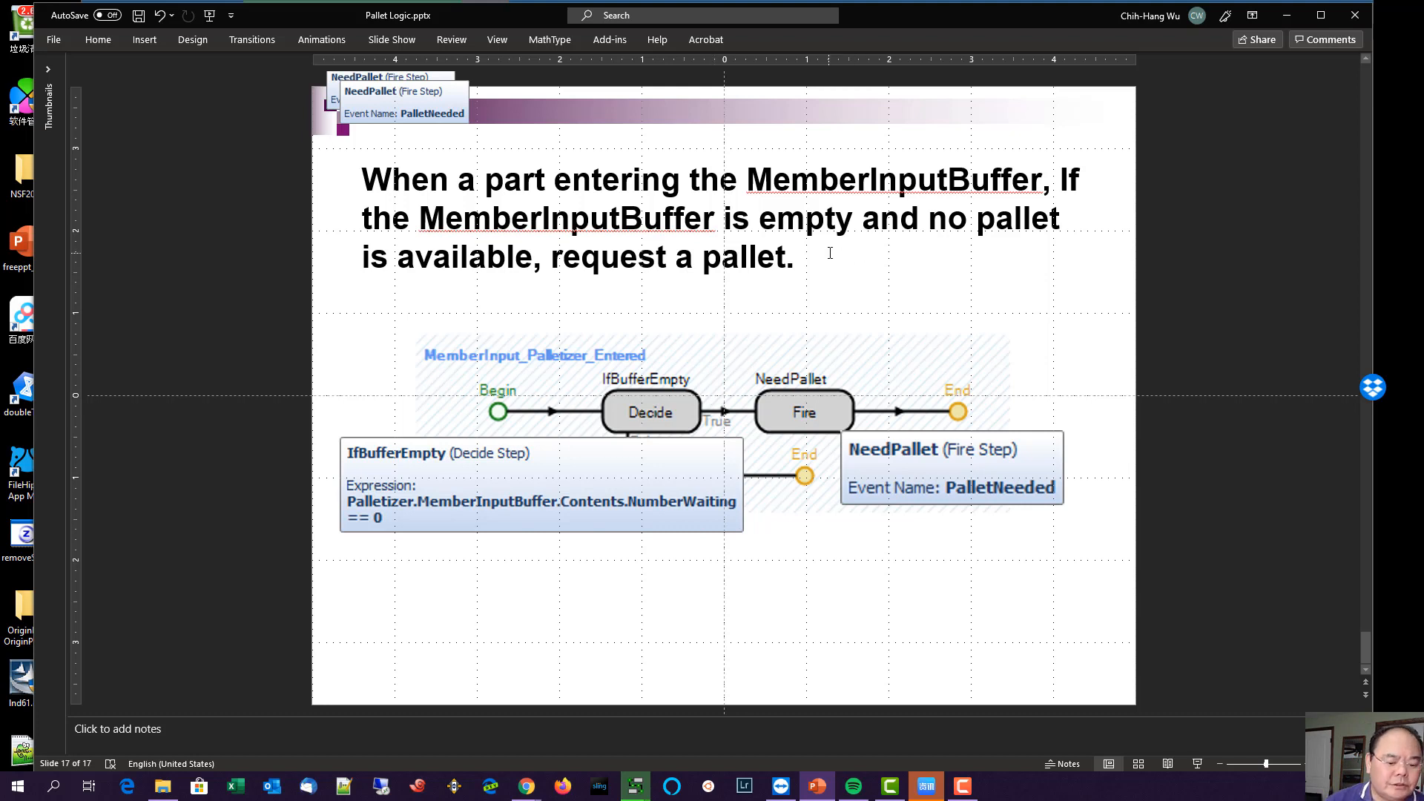
mouse_move(635, 786)
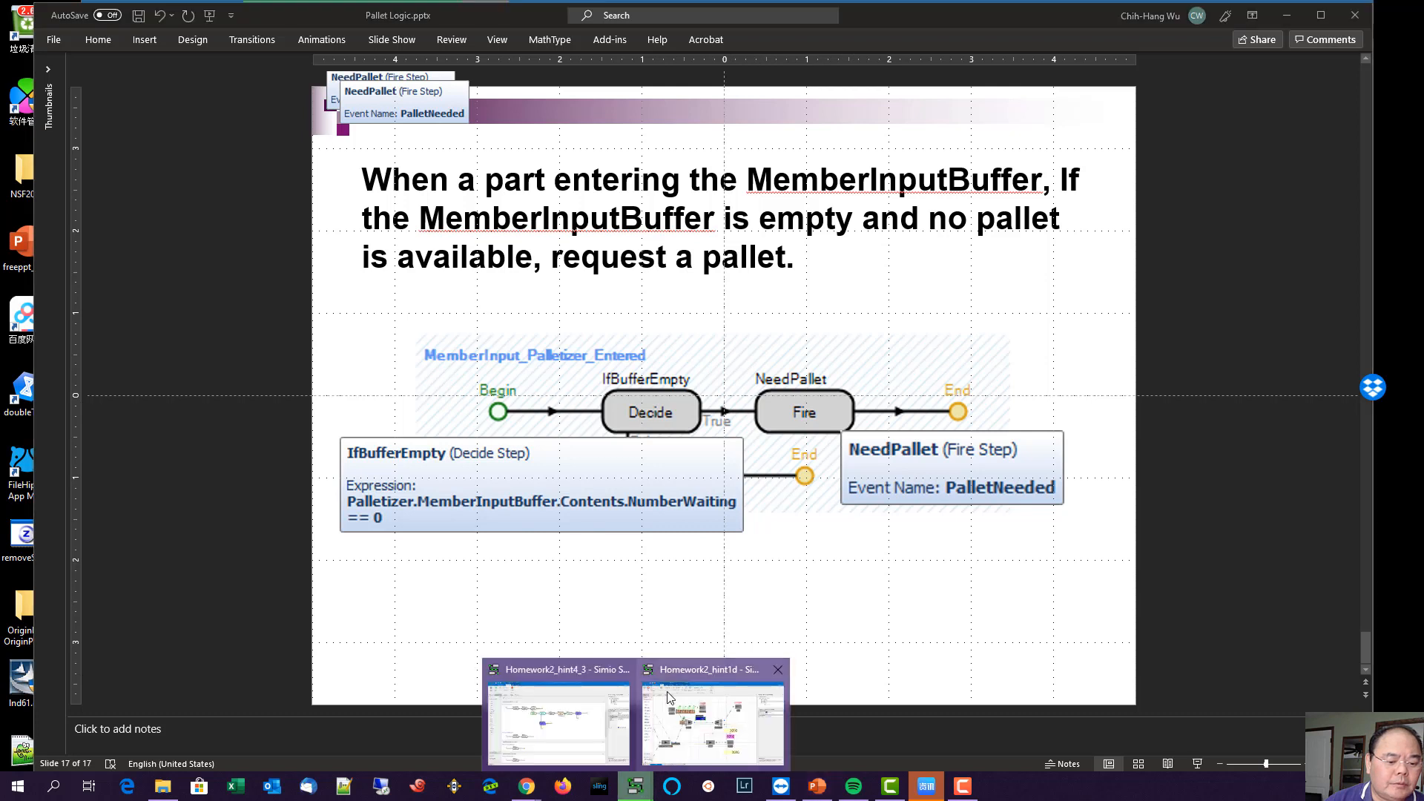
click(672, 701)
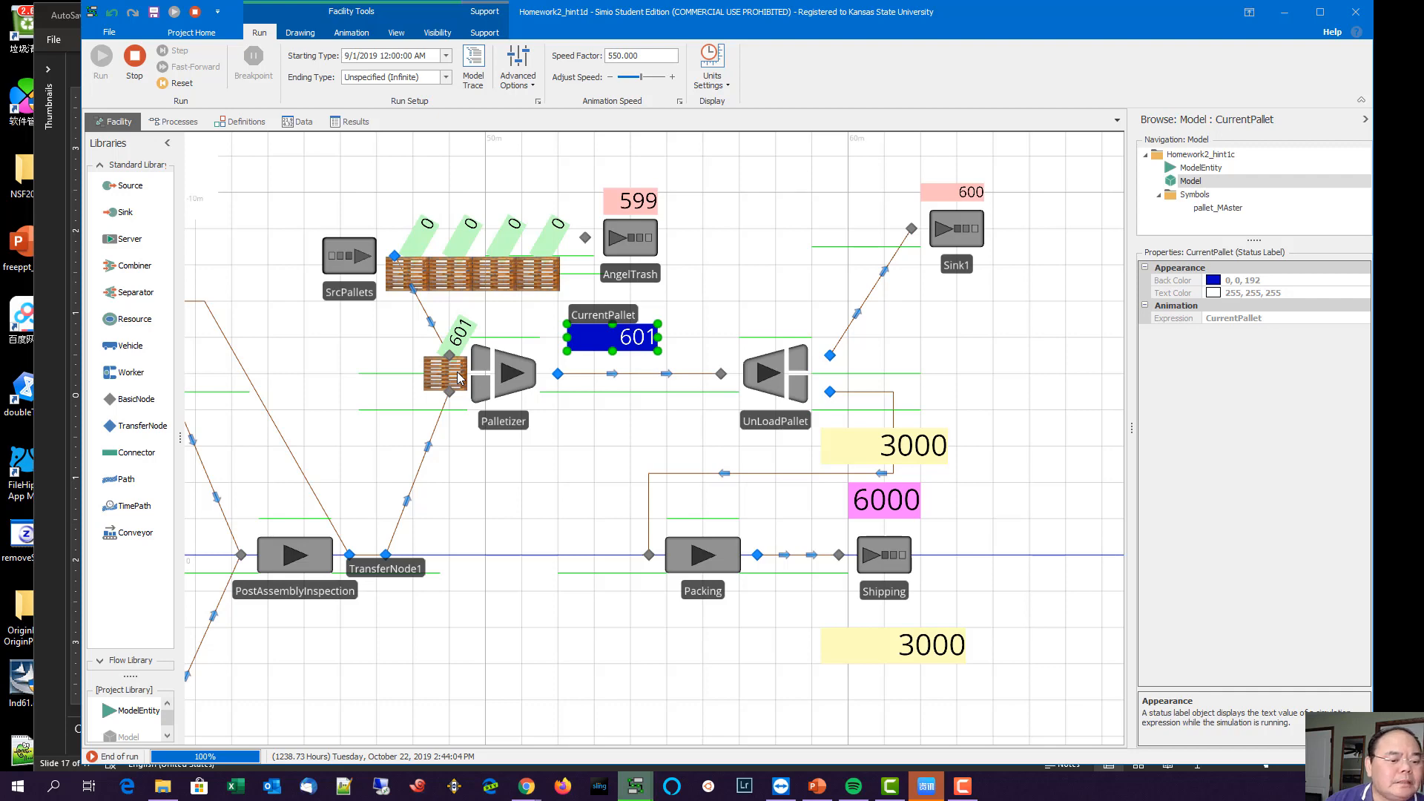
click(504, 374)
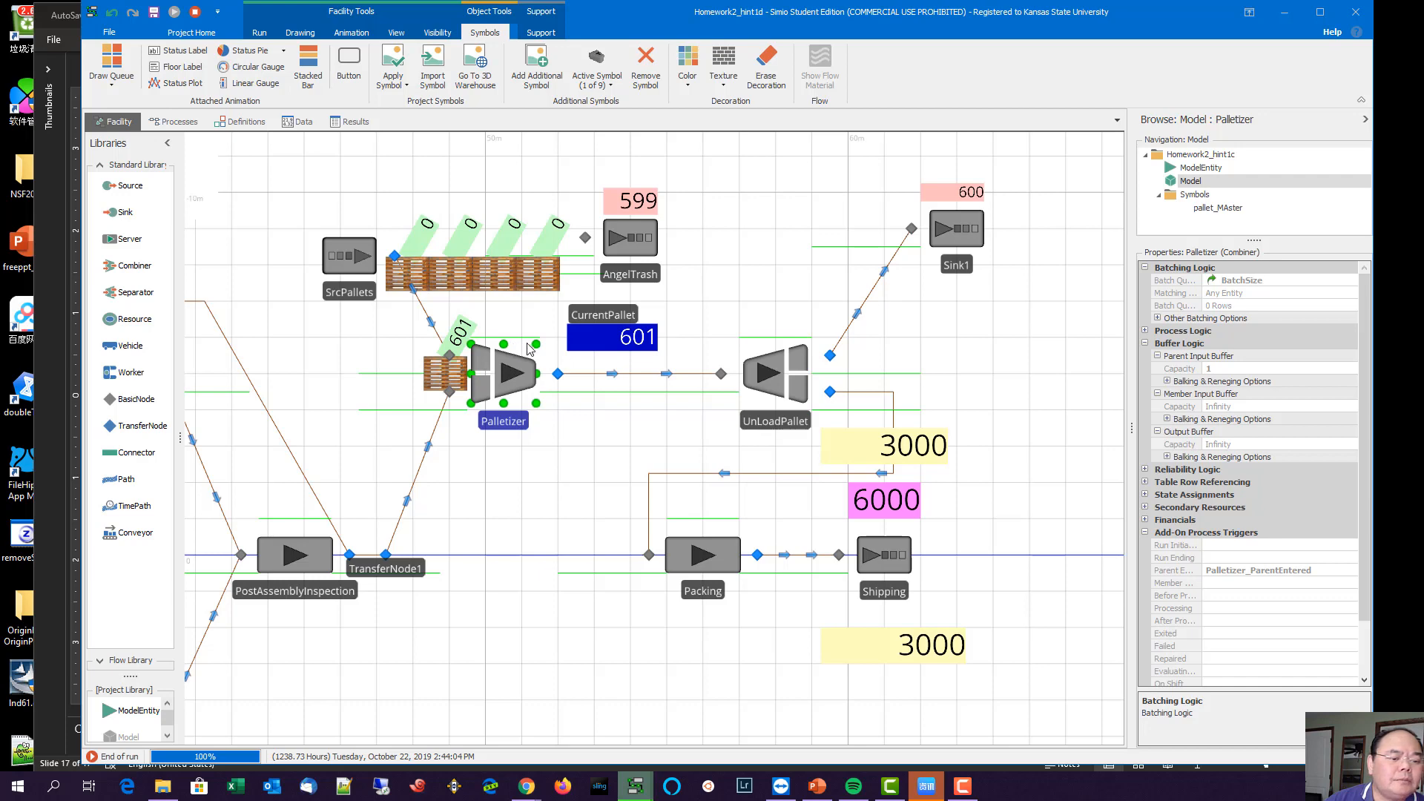
Step: Switch back to the PowerPoint presentation and go back to the continued Palletizer ParentEntered Add-On slide
click(817, 785)
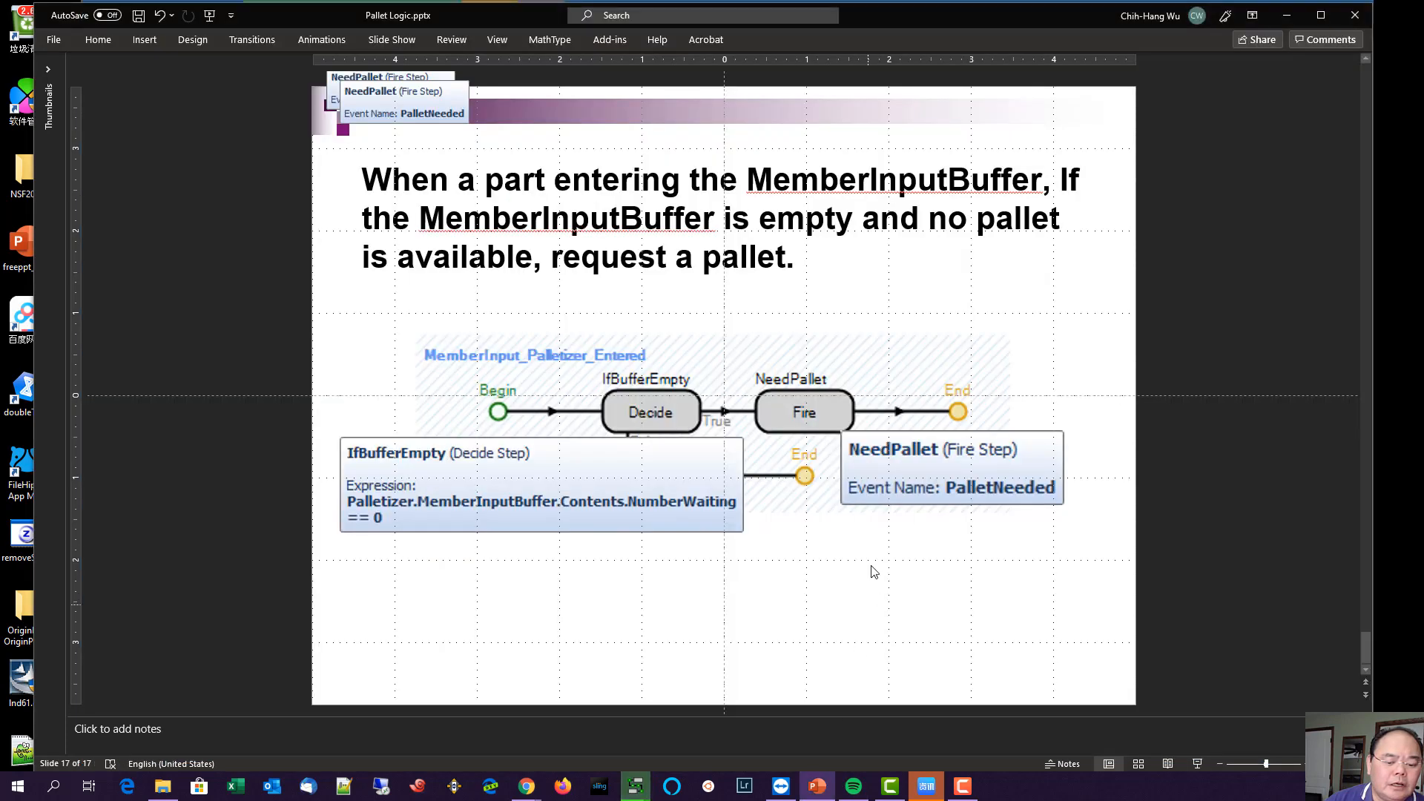
scroll(860, 495, up, 1)
scroll(861, 496, up, 5)
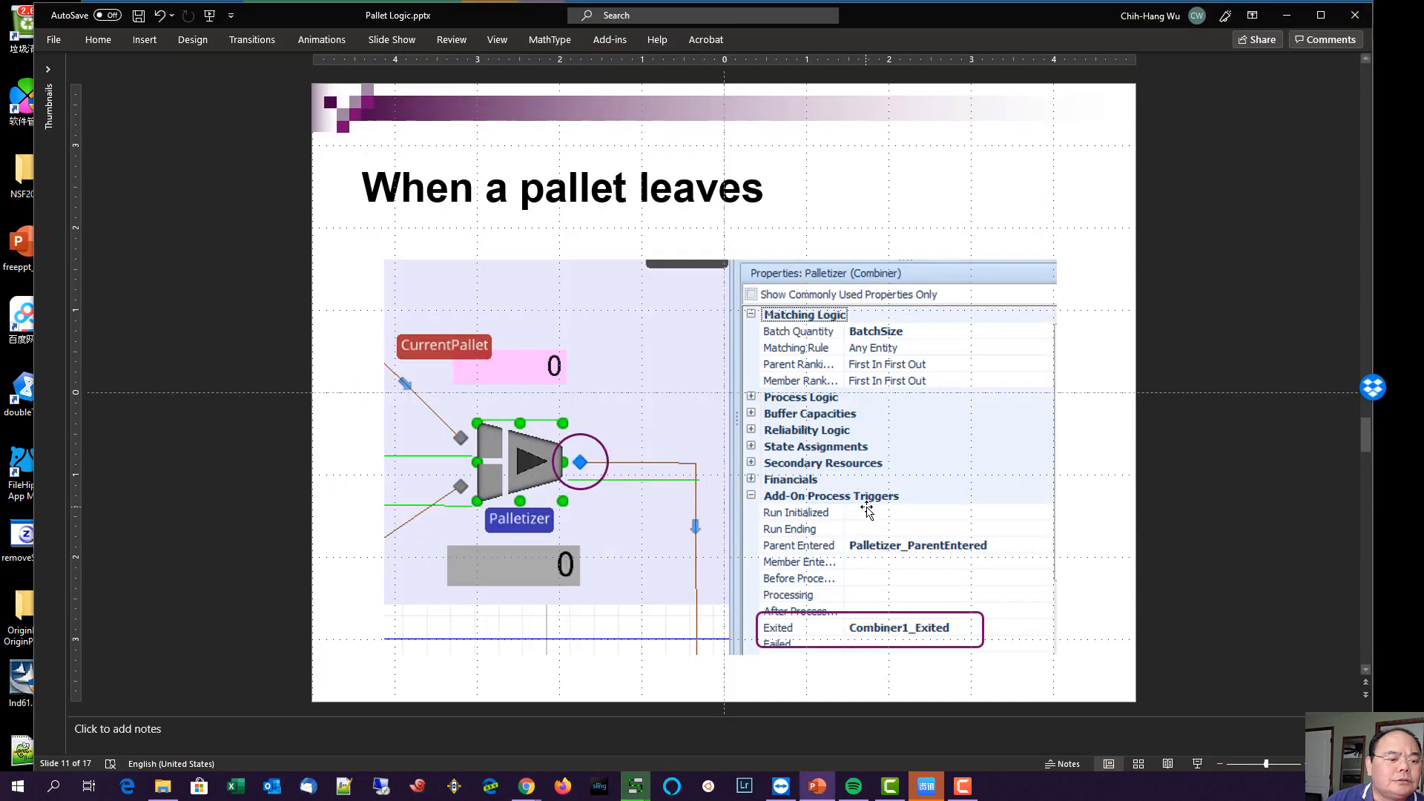
scroll(870, 516, up, 4)
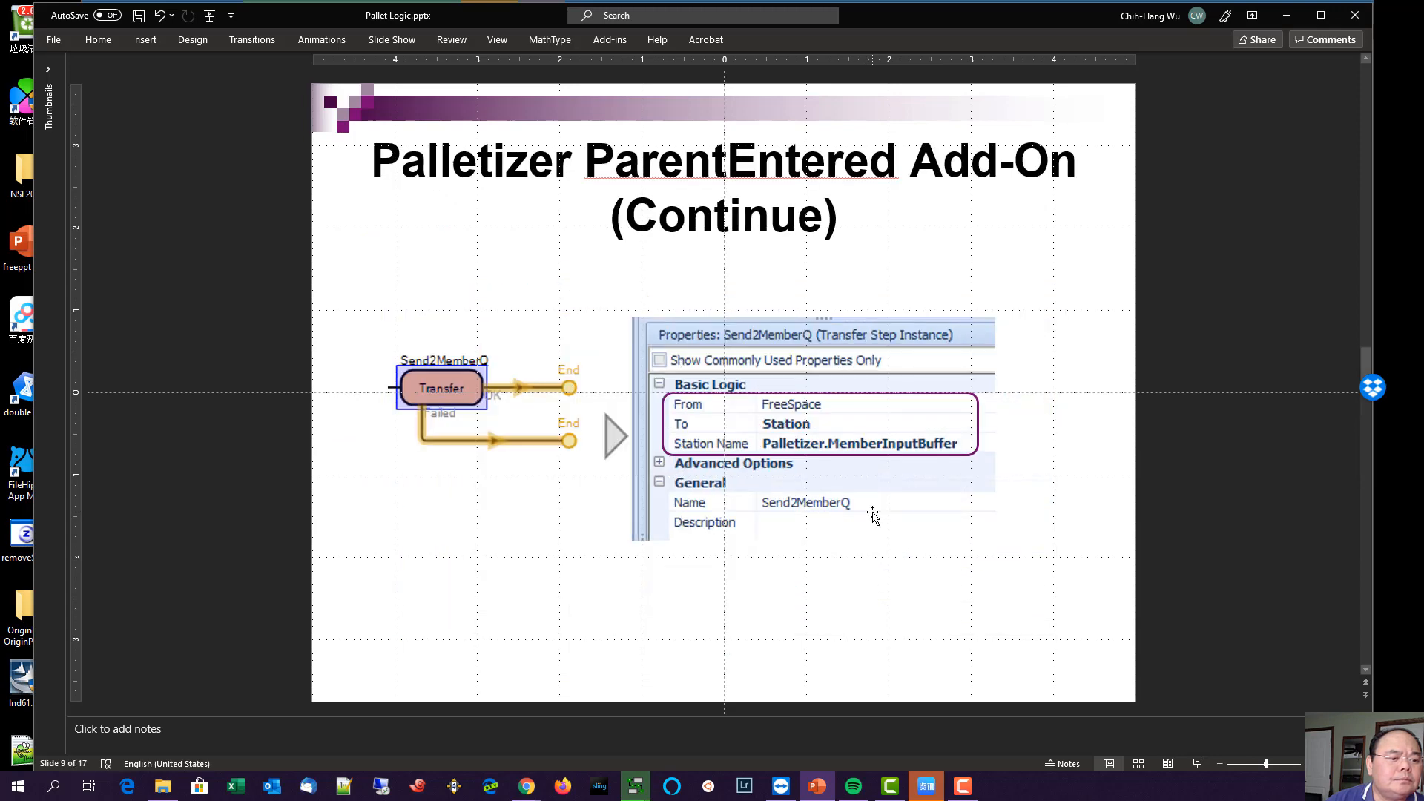